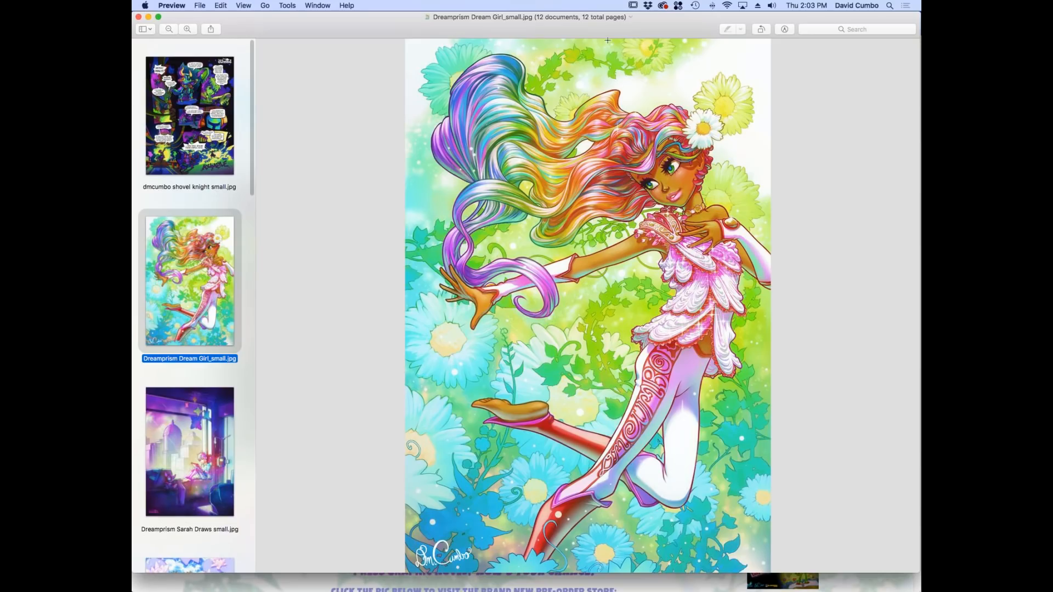
Display the artwork "Dreamprism Sarah Draws small.jpg" from the set of open images.
scroll(214, 316, down, 2)
scroll(214, 316, down, 2)
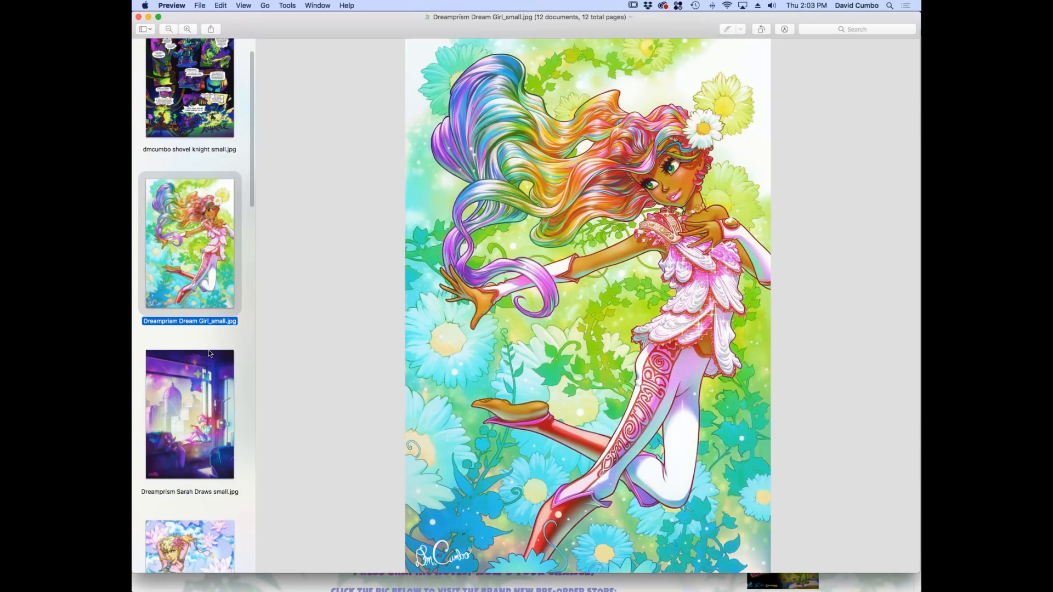
scroll(210, 353, down, 3)
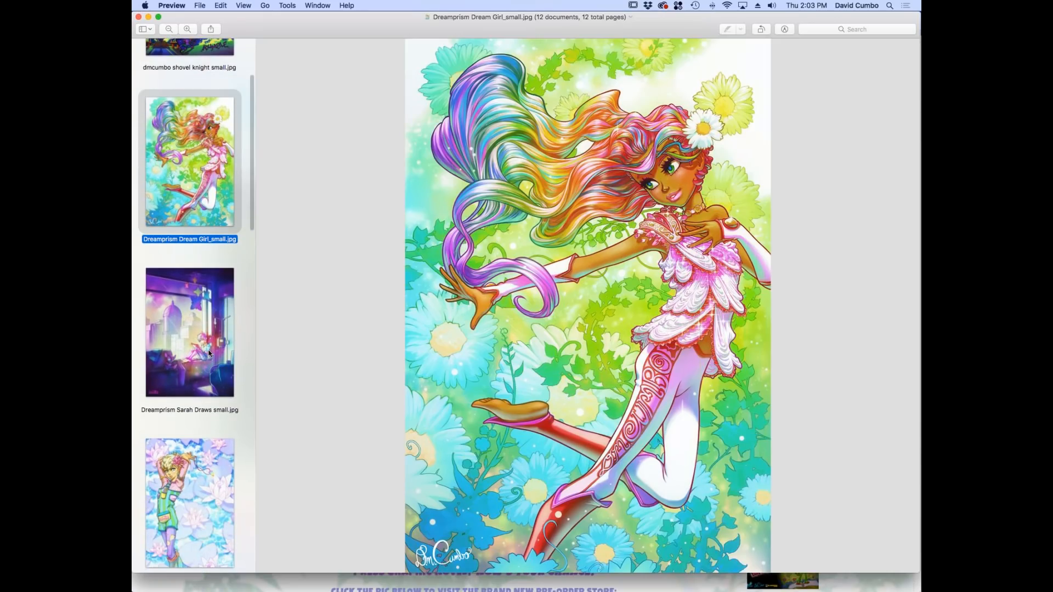
scroll(214, 330, down, 1)
click(216, 302)
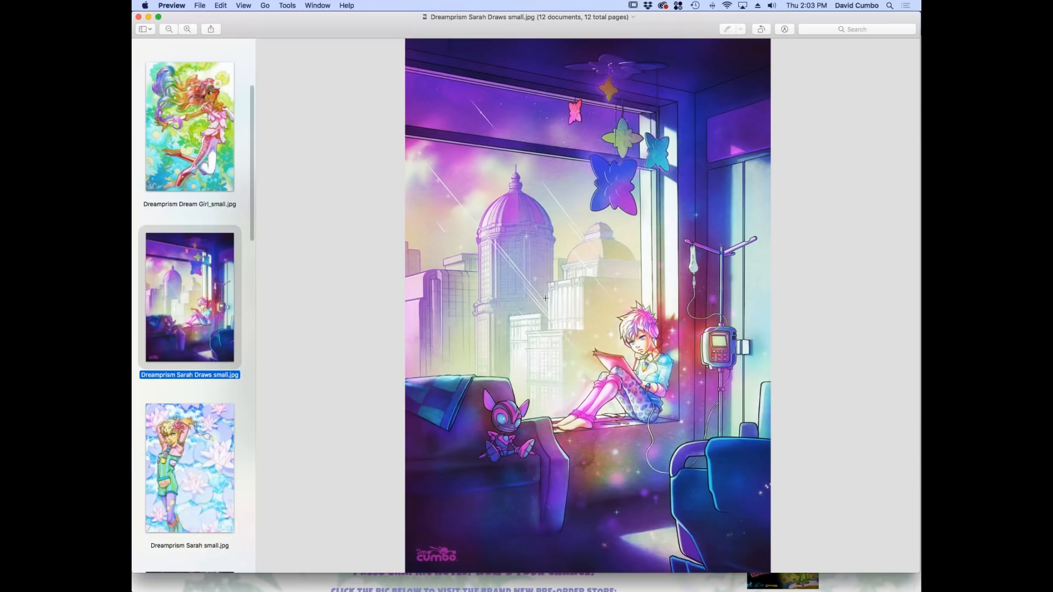
View "Dreamprism Sarah small.jpg", followed by the "Dmcumbo Dreamside Are You Going With Me" artwork.
click(202, 425)
scroll(202, 425, down, 5)
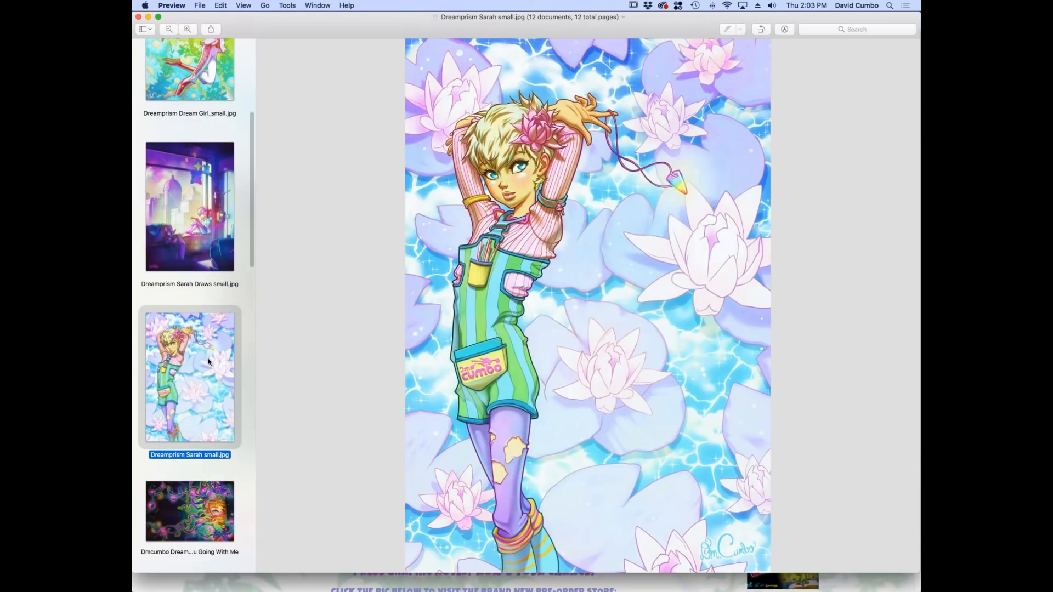
scroll(209, 362, down, 1)
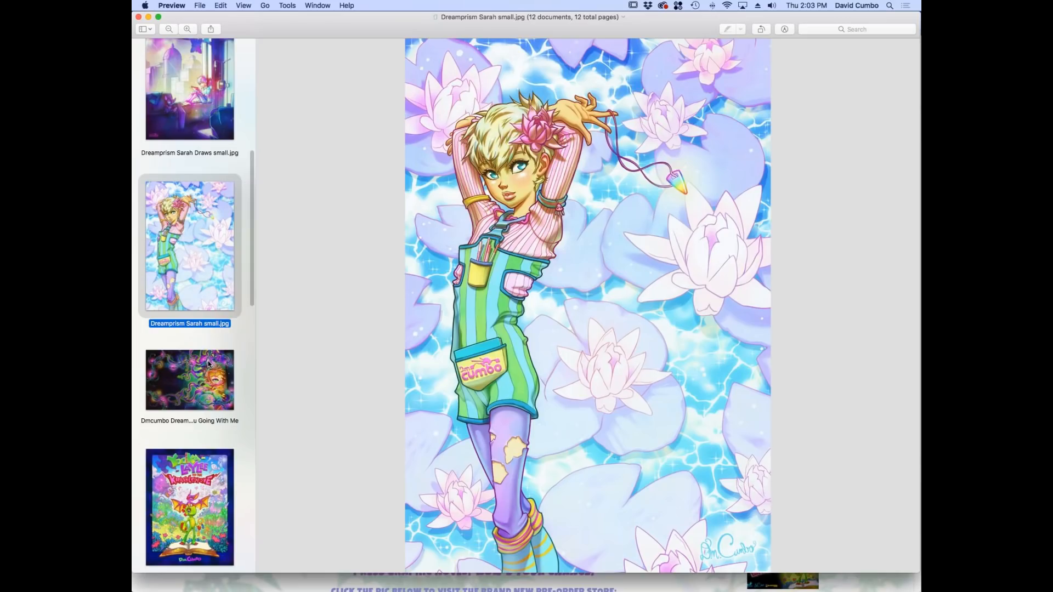
click(200, 379)
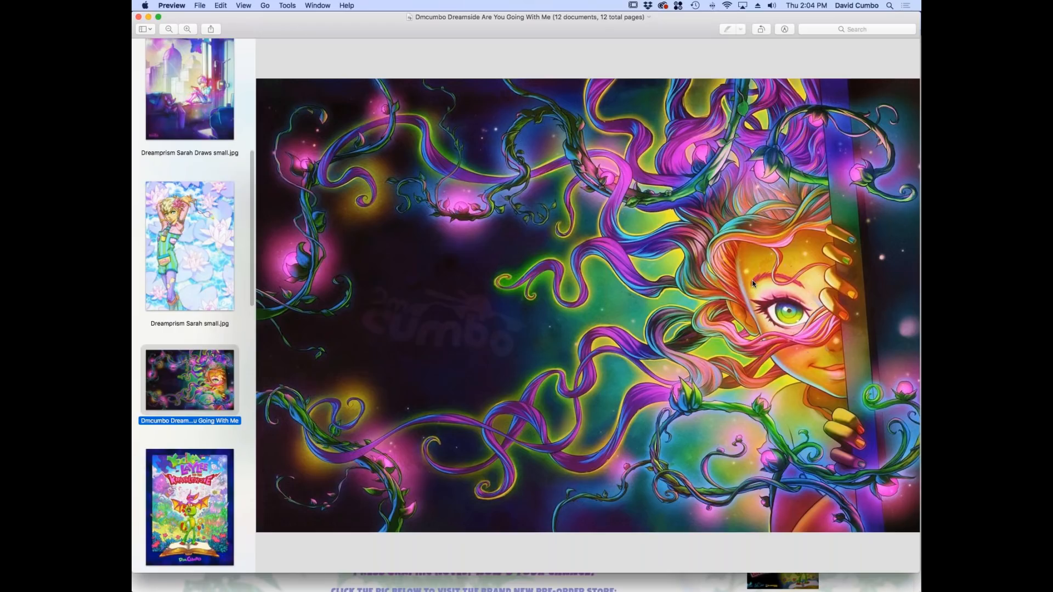
Display the cover image of "Yooka-Laylee and the Kracklestone".
key(Down)
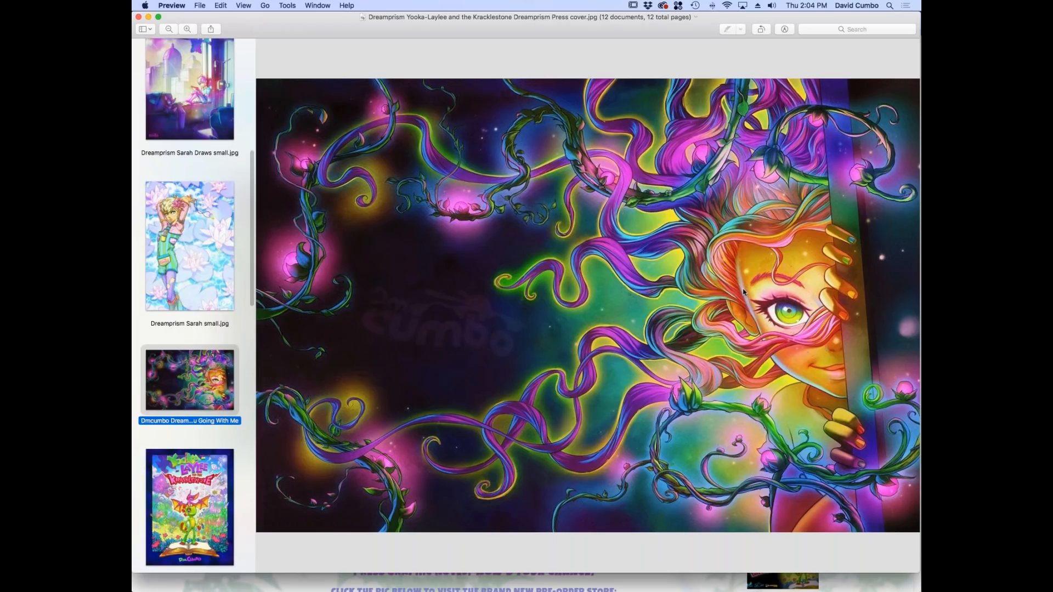
key(Up)
key(Up)
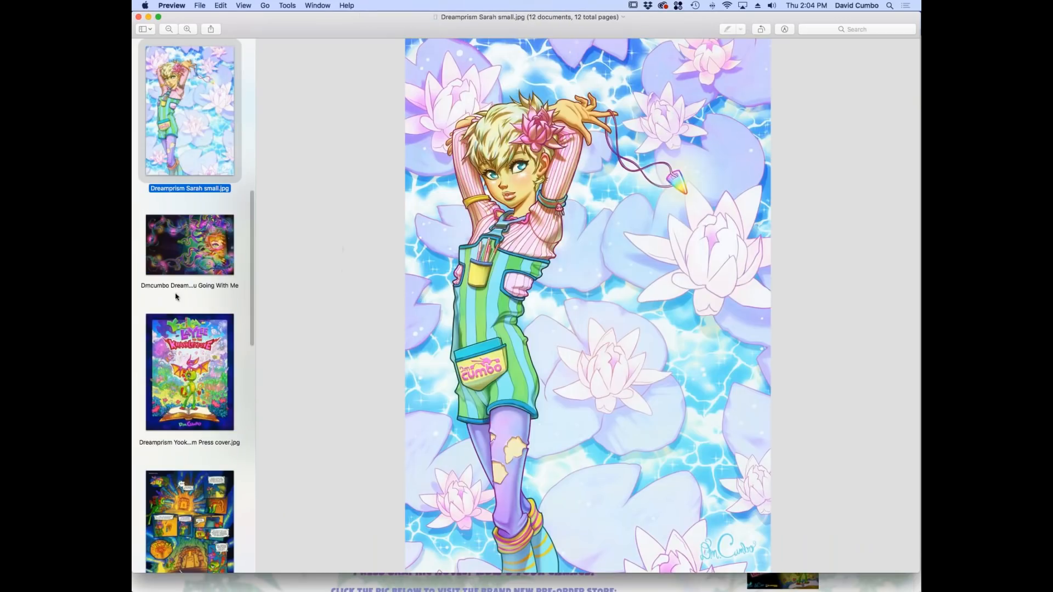
scroll(198, 251, down, 1)
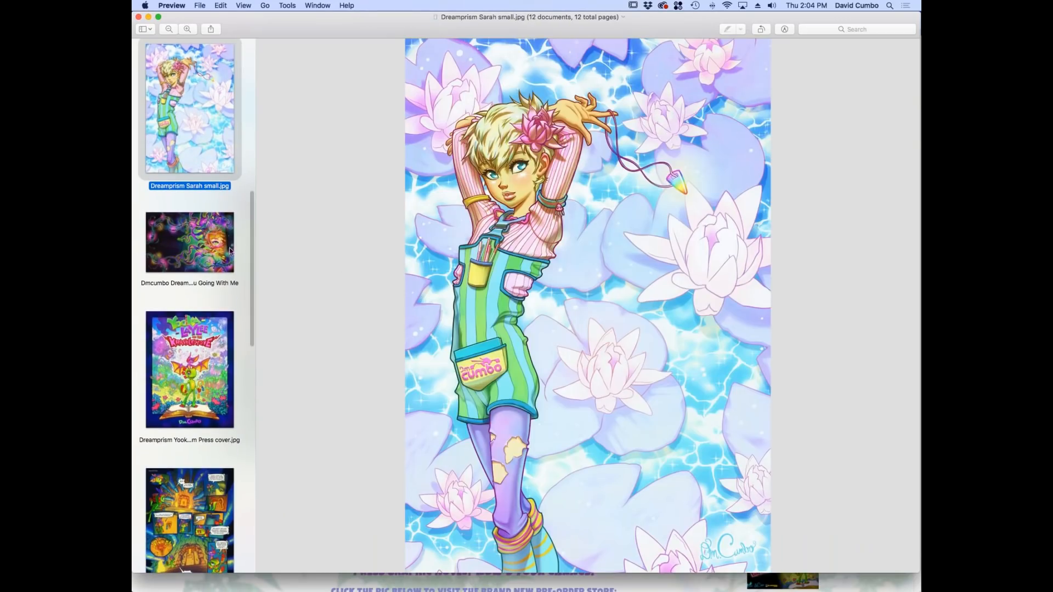
drag(251, 244, 260, 288)
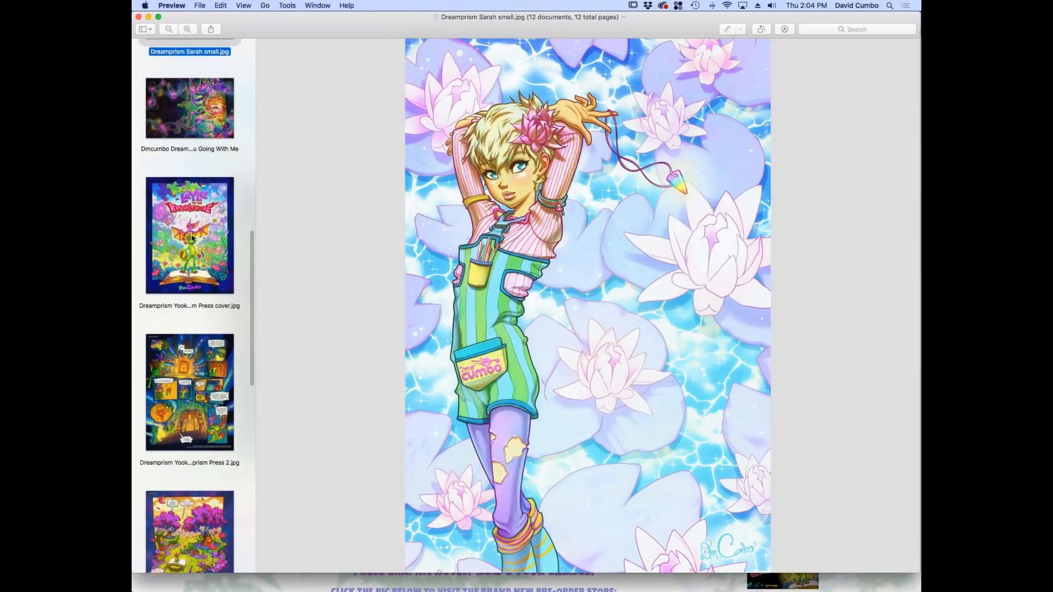
click(191, 225)
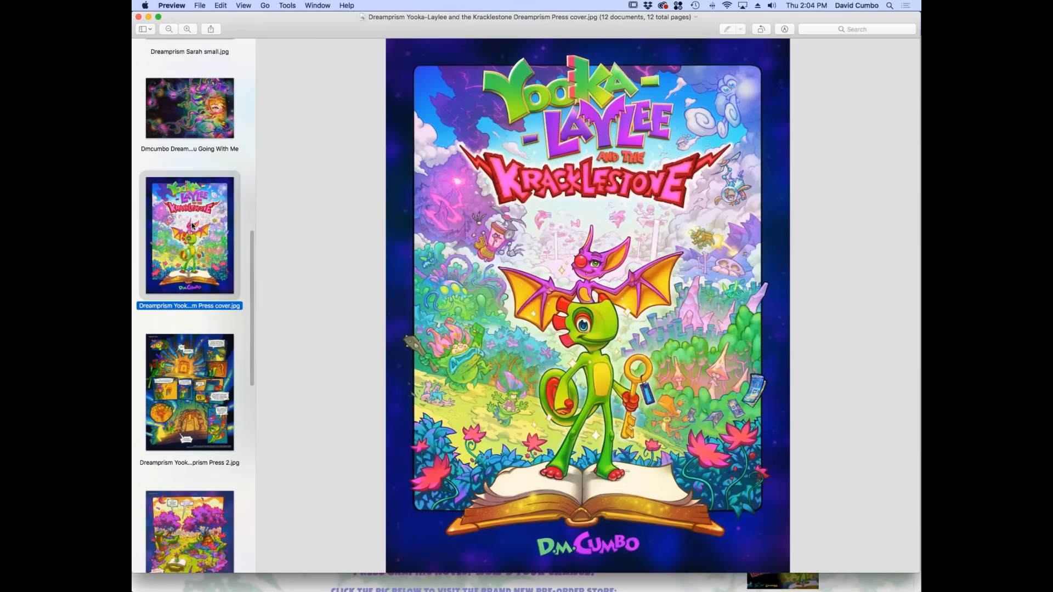
Look through the Yooka-Laylee and the Kracklestone comic pages 2, 3, 5 and 6 in order.
click(211, 350)
scroll(252, 274, down, 5)
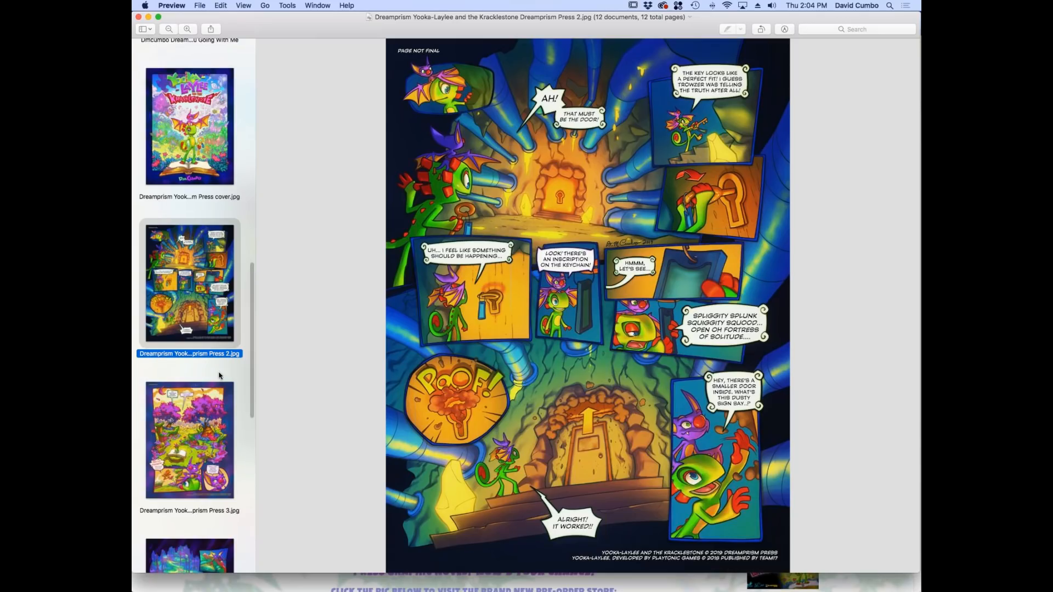
click(217, 390)
drag(253, 286, 269, 352)
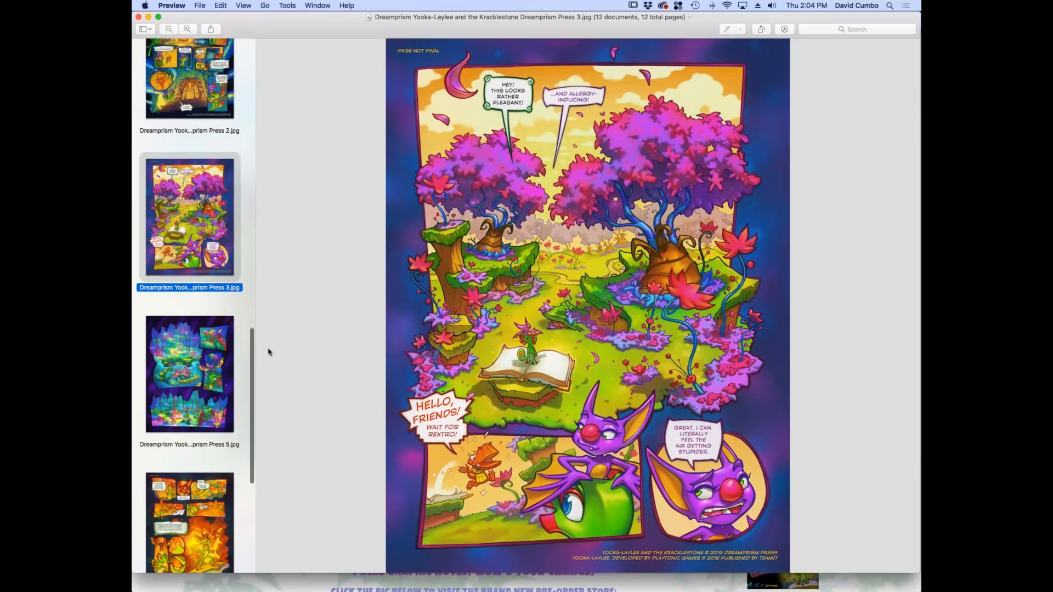
click(218, 387)
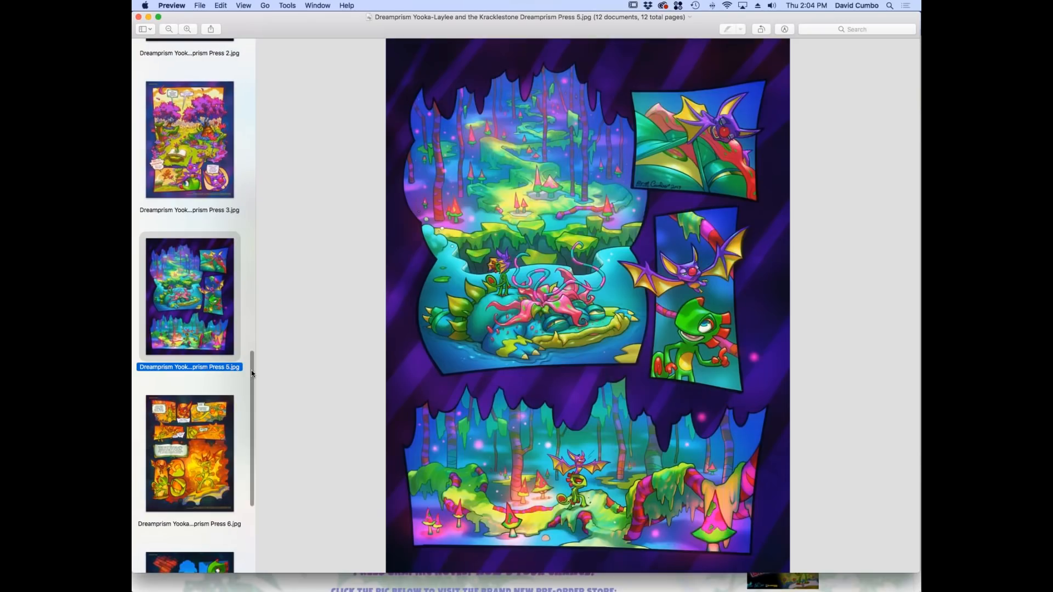
drag(253, 374, 256, 409)
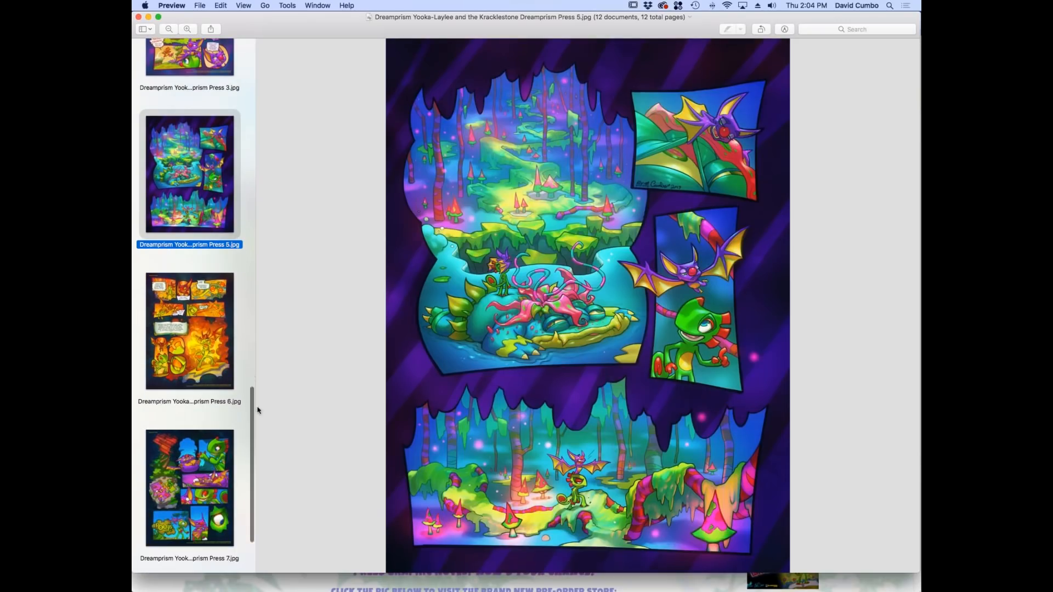
click(192, 322)
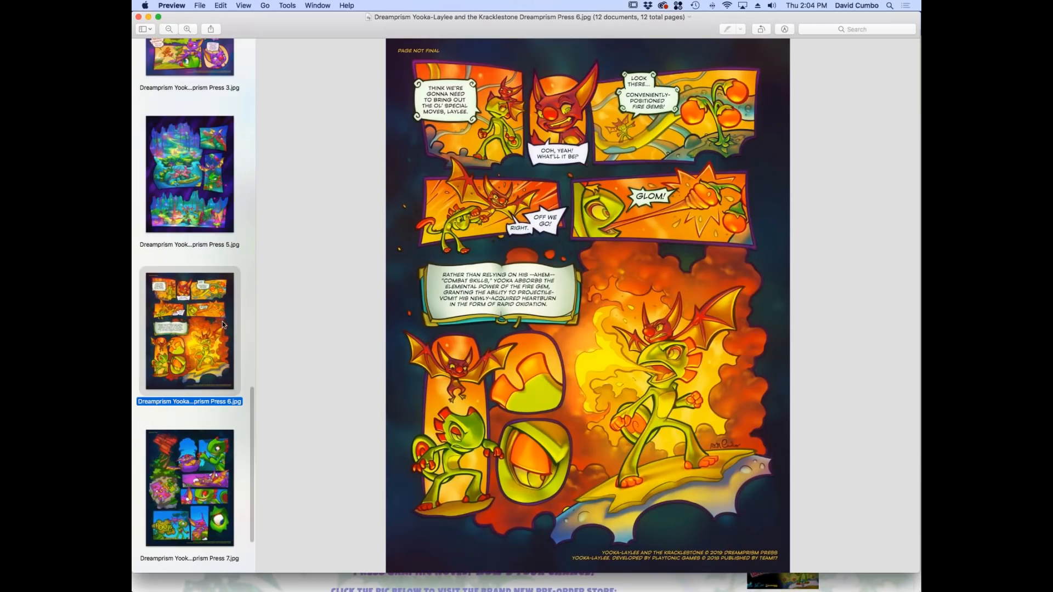
Switch to Clip Studio Paint and make all hidden layers of the Yooka-Laylee page visible to show the full-colour artwork.
key(super+Tab)
key(super+Tab)
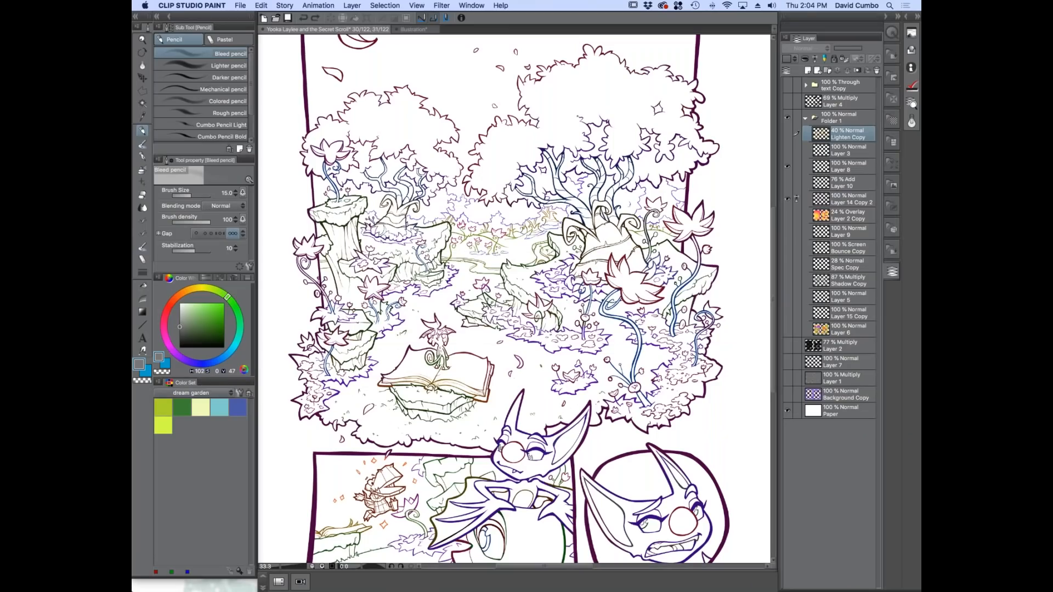
drag(784, 347, 787, 84)
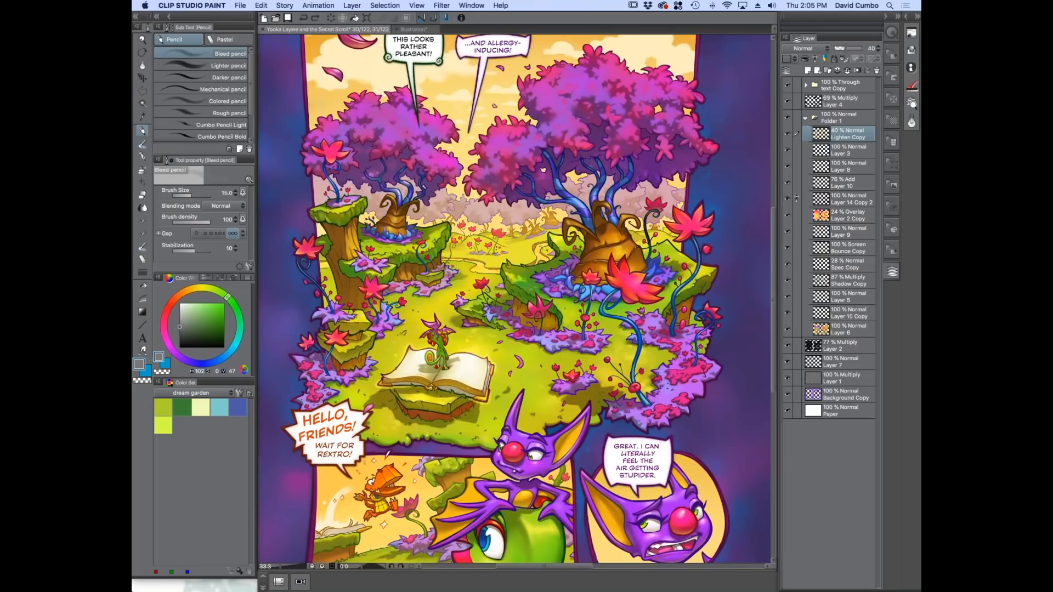
drag(774, 224, 773, 209)
scroll(775, 211, down, 5)
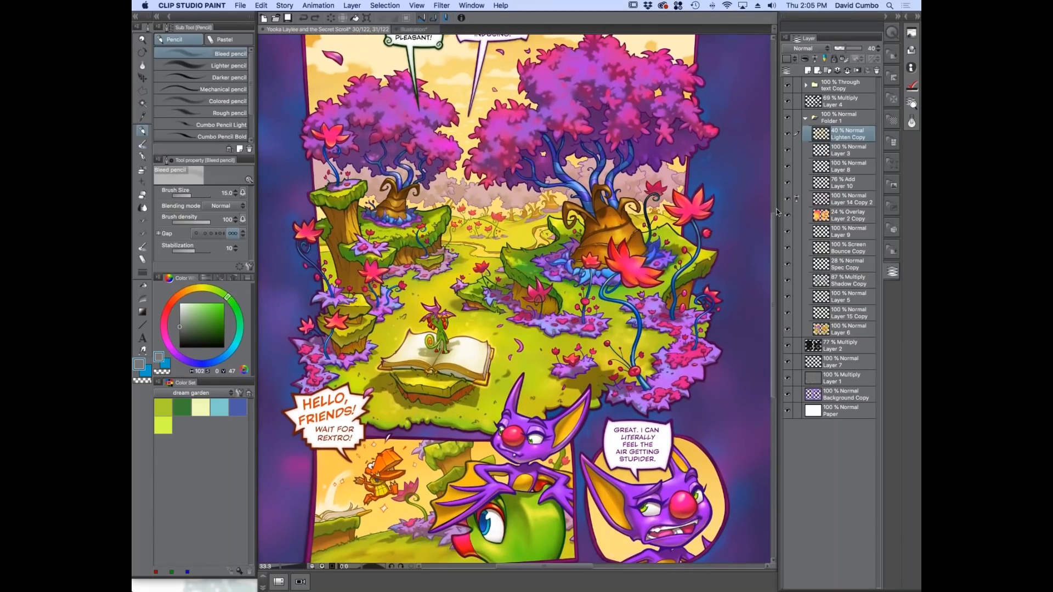
scroll(775, 268, down, 4)
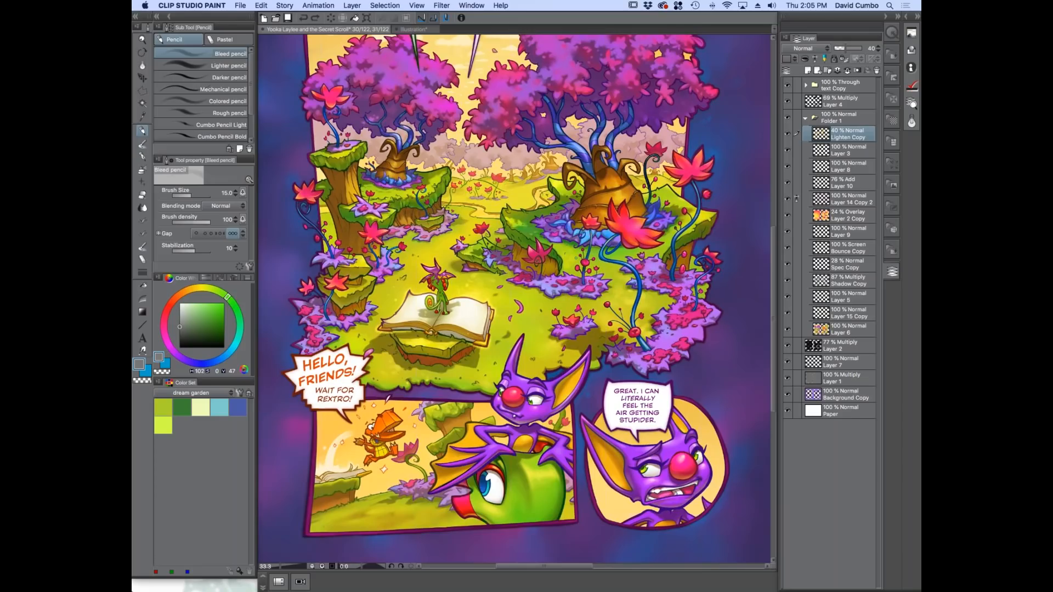
click(412, 30)
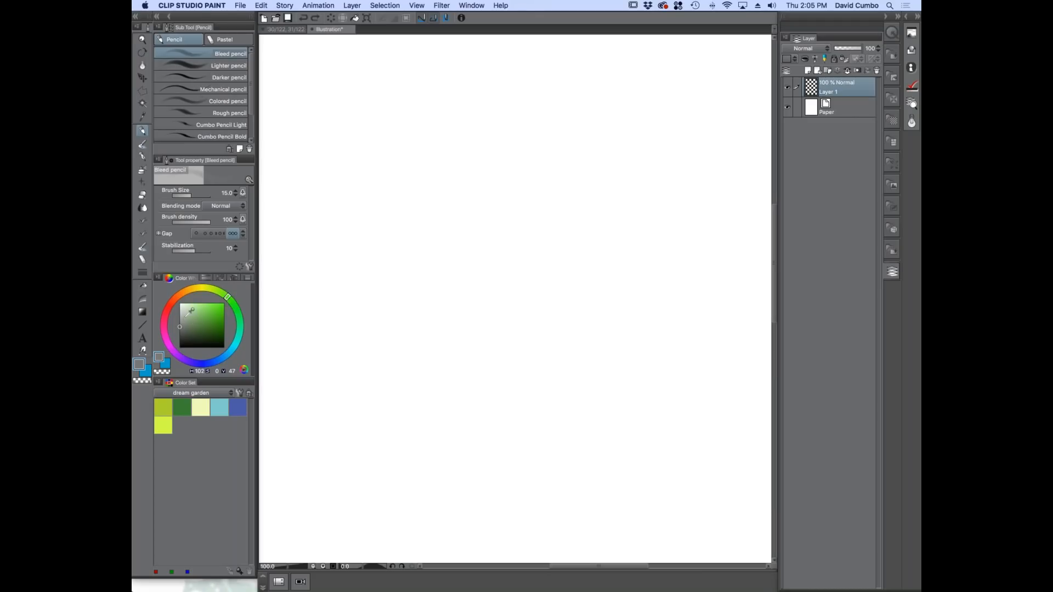
click(277, 30)
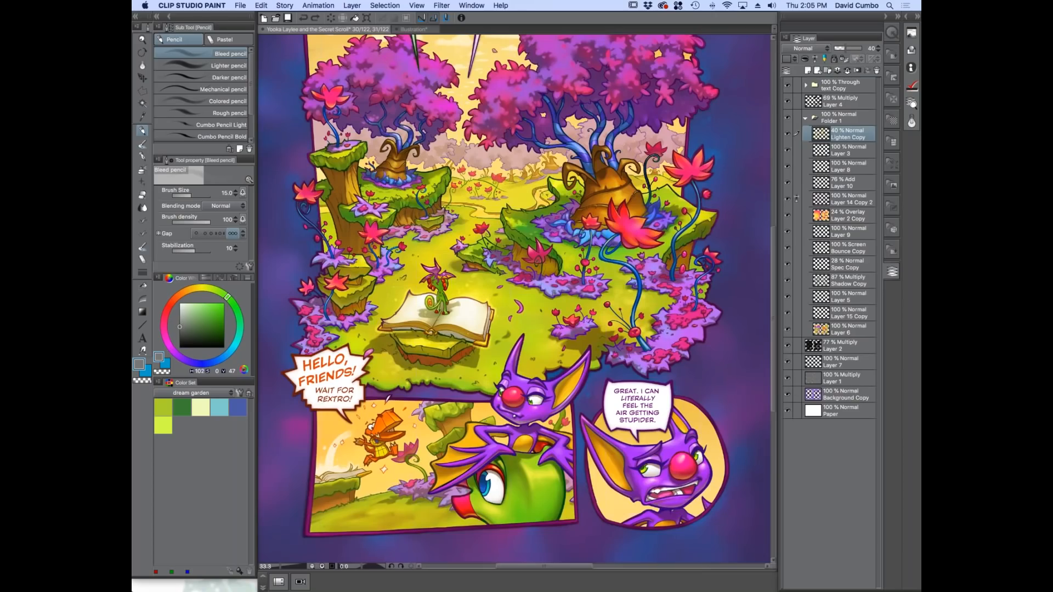
Hide the text Copy folder, Layer 4 and every colouring and background layer, leaving the line art over Paper in the round bat panel.
key(super+plus)
drag(426, 395, 419, 314)
drag(398, 369, 402, 315)
drag(502, 287, 351, 262)
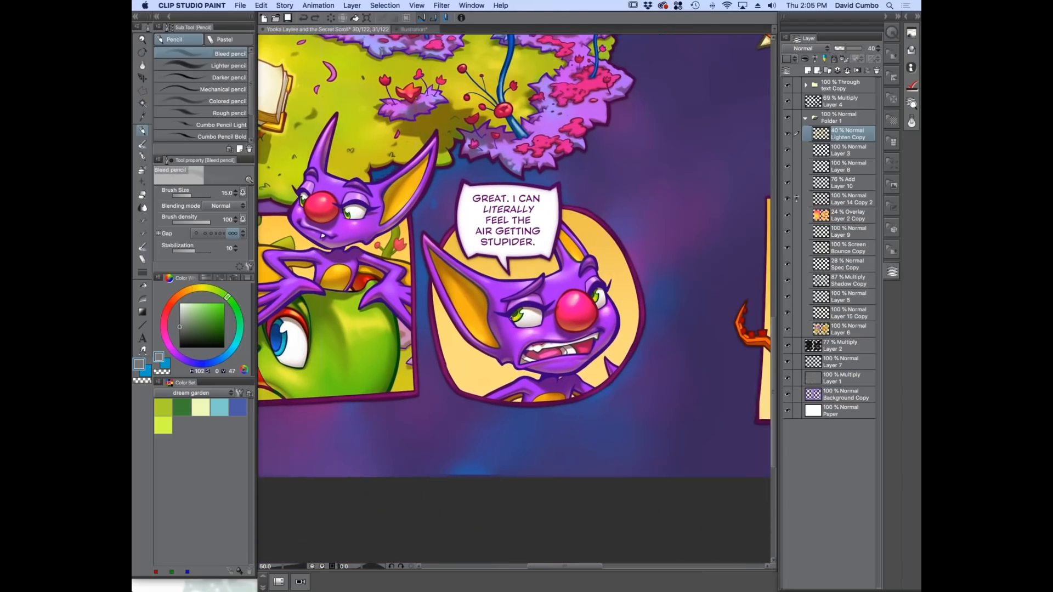
scroll(558, 340, up, 1)
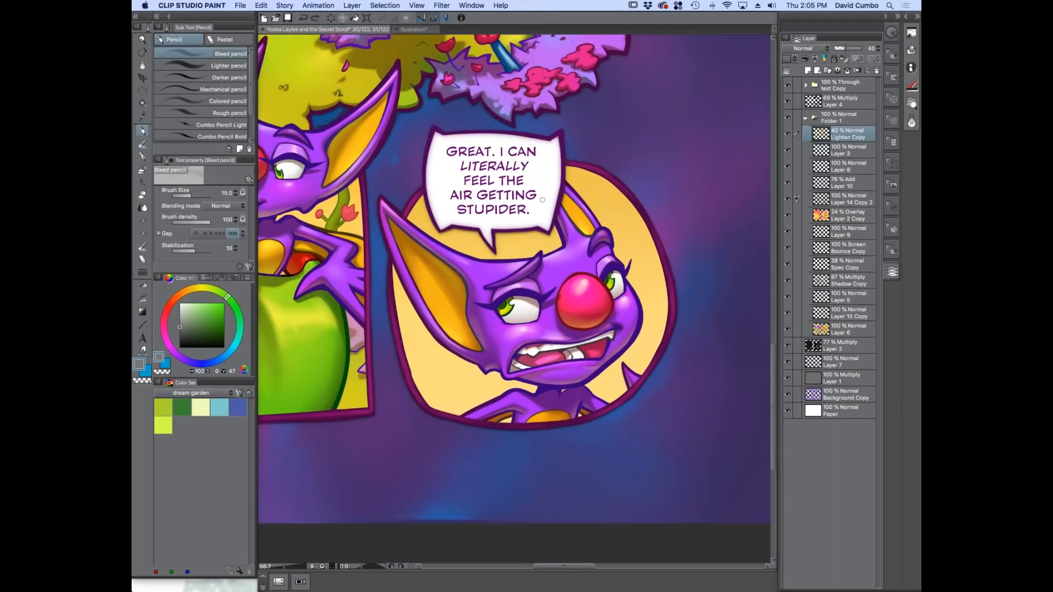
drag(583, 341, 555, 328)
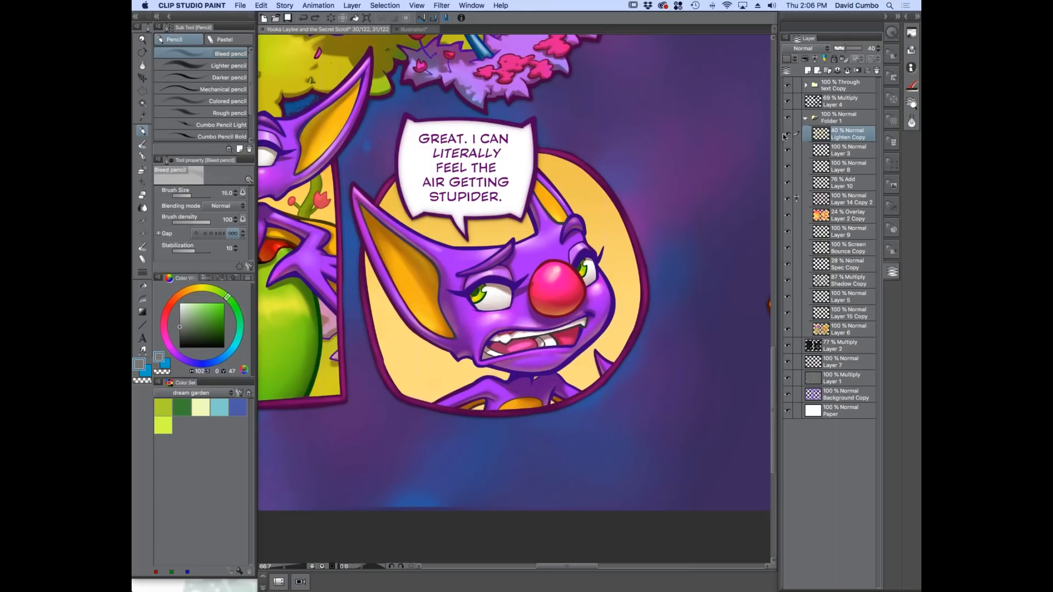
click(787, 86)
click(788, 102)
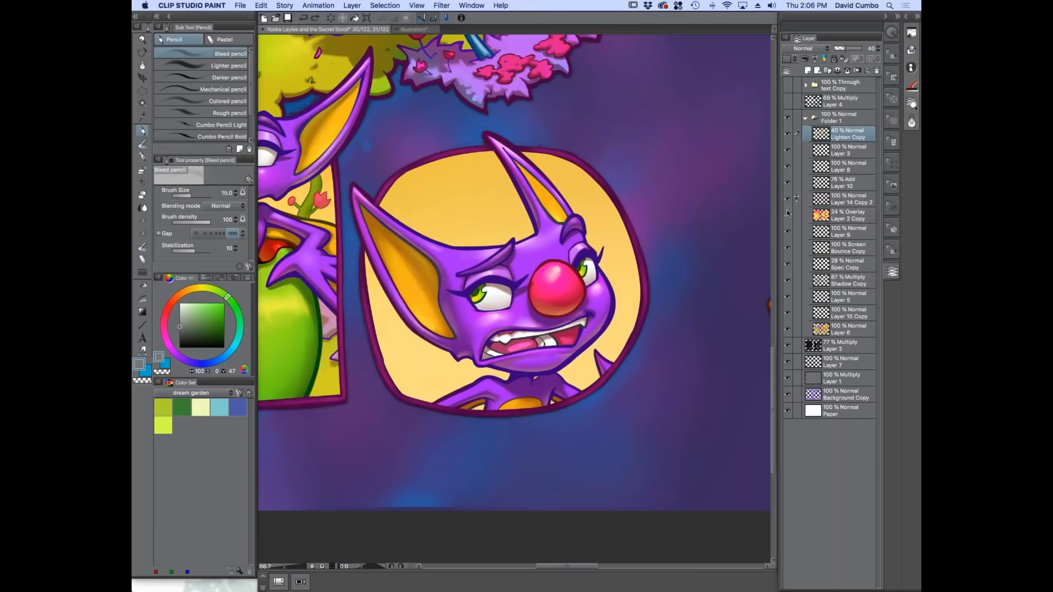
drag(788, 134, 788, 396)
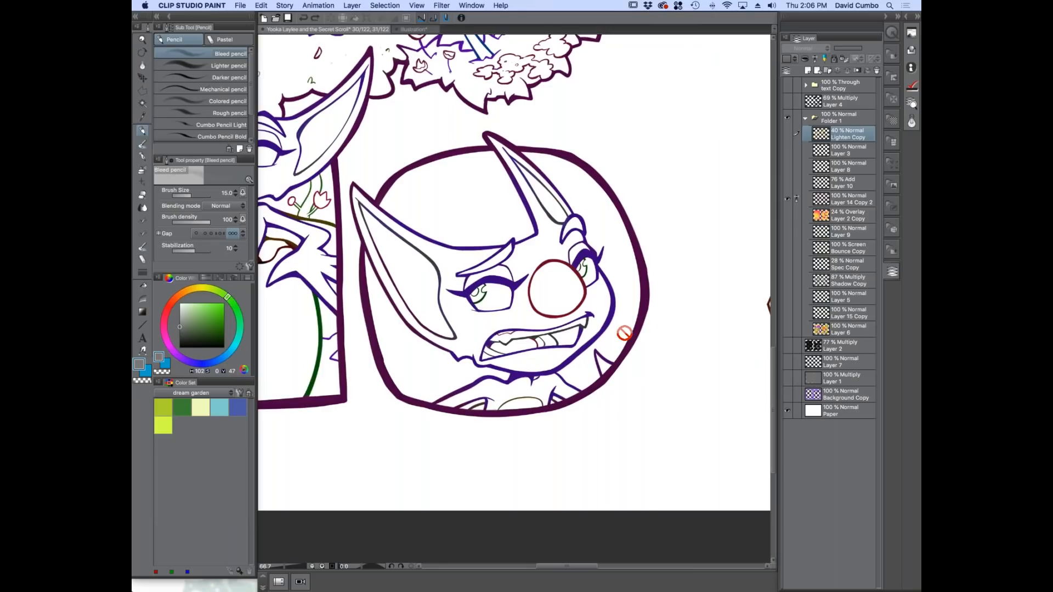
Select the line art layer, Layer 14 Copy 2, and inspect the coloured lines of the bat's face.
click(791, 202)
scroll(500, 280, up, 3)
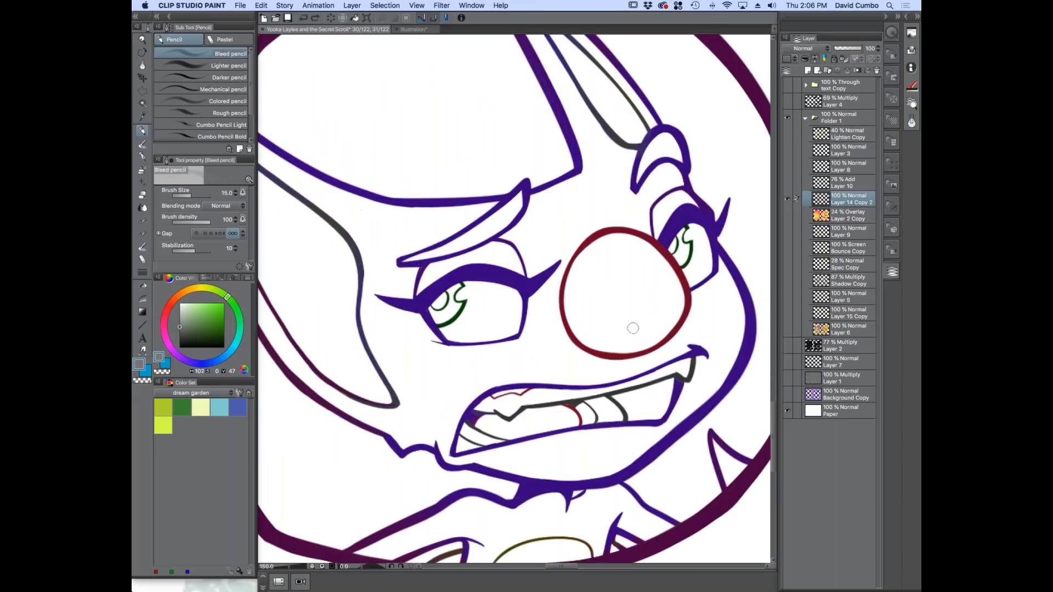
scroll(598, 406, down, 1)
mouse_move(401, 360)
mouse_down()
mouse_move(432, 319)
mouse_move(425, 350)
mouse_up()
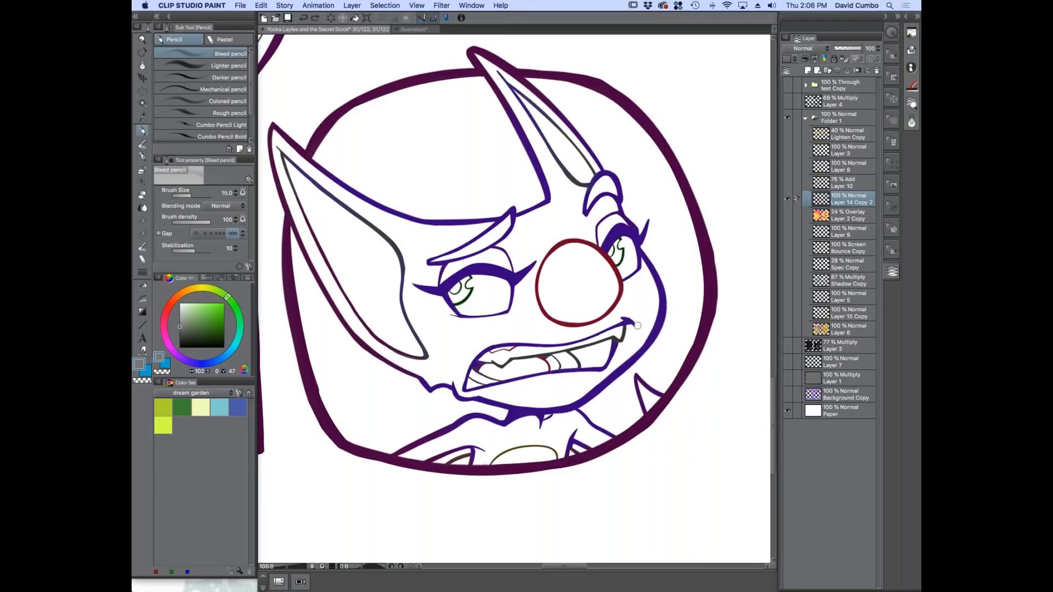
Hide the Paper layer to check the line art on a transparent background, and show Paper again.
click(787, 408)
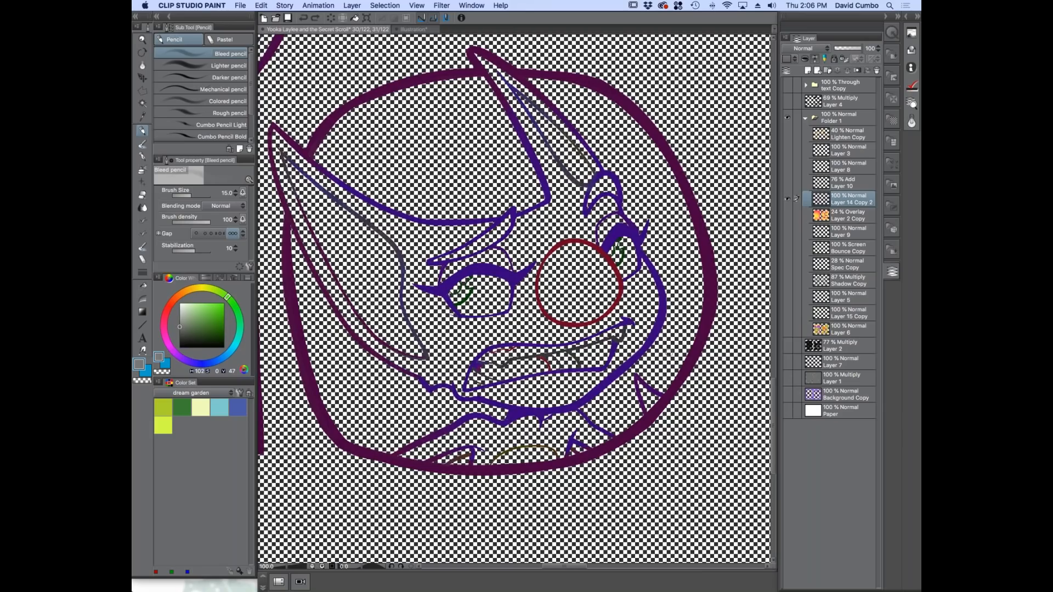
scroll(542, 184, up, 1)
scroll(494, 275, down, 3)
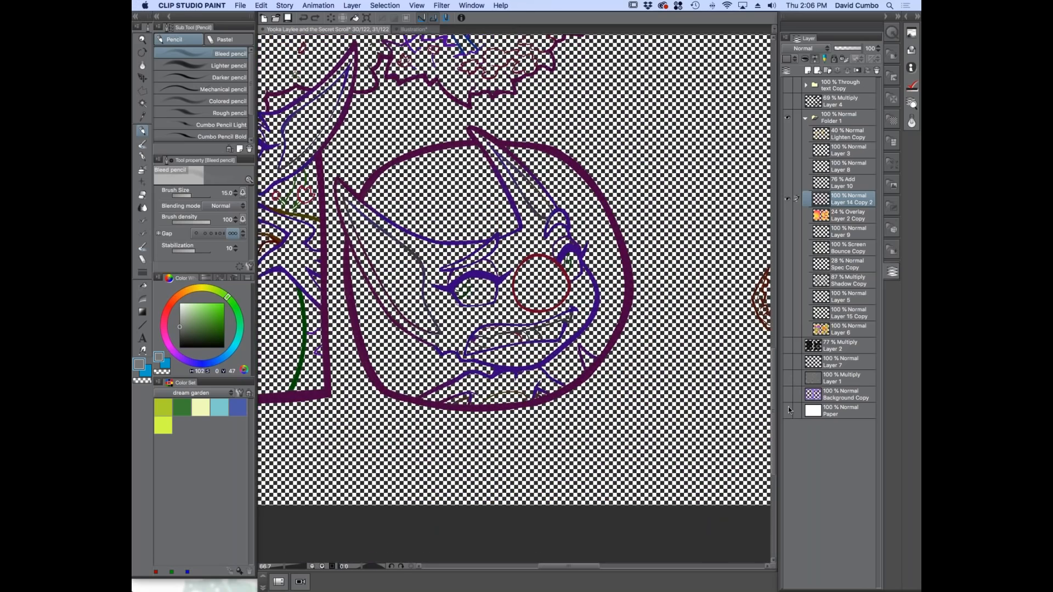
click(787, 411)
scroll(422, 326, up, 1)
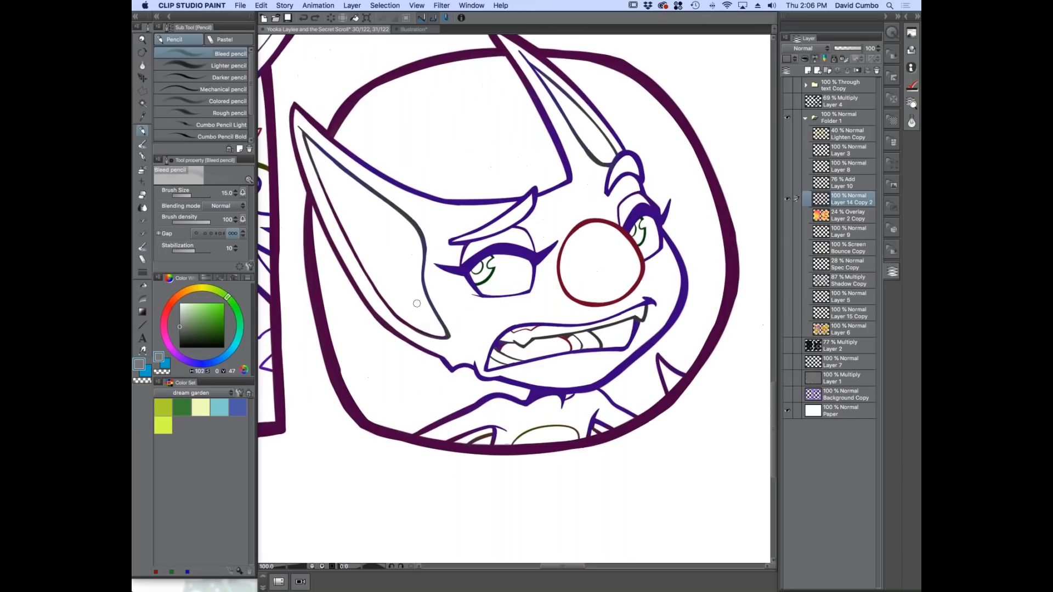
Show the flat colours on Layer 6 beneath the bat's line art for comparison, and hide them again.
mouse_move(411, 305)
mouse_down()
mouse_move(418, 338)
mouse_move(416, 322)
mouse_up()
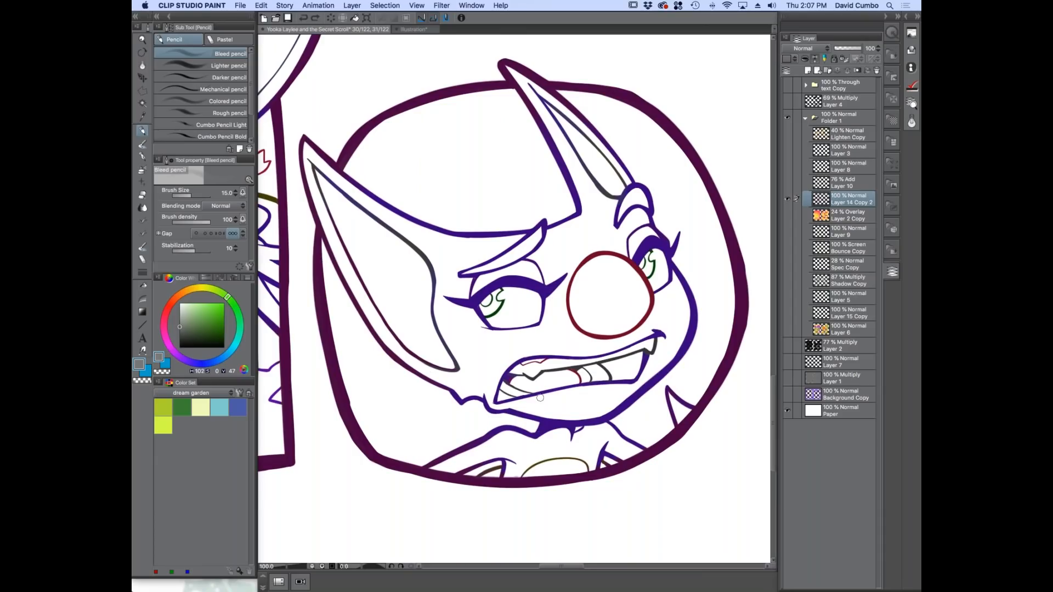
click(787, 329)
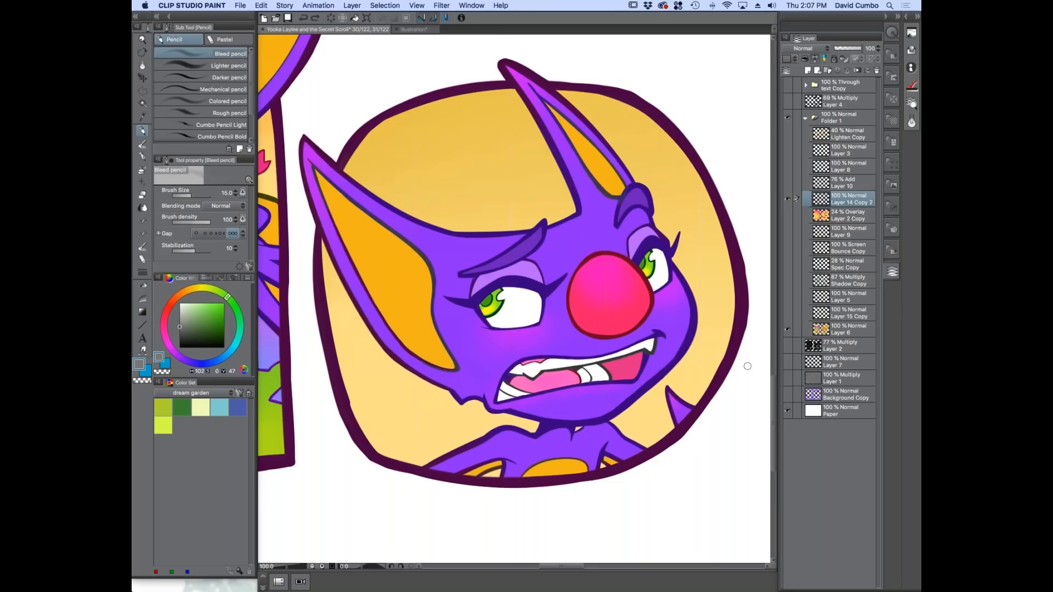
click(788, 328)
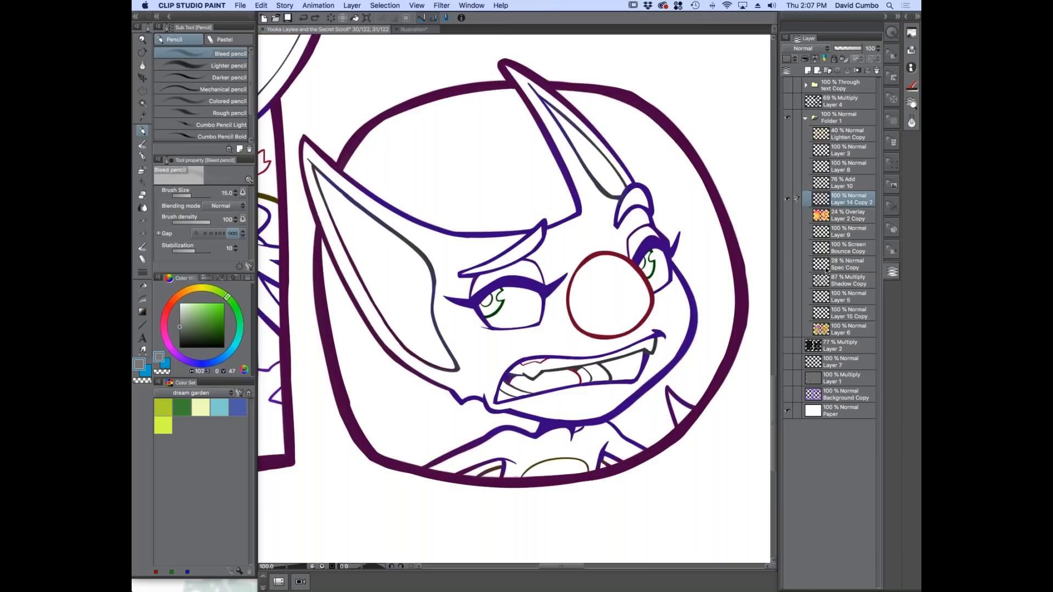
Show Layer 6, Layer 15 Copy, Layer 5 and Shadow Copy under the bat's line art, compare with and without shadows, and select Shadow Copy.
click(787, 327)
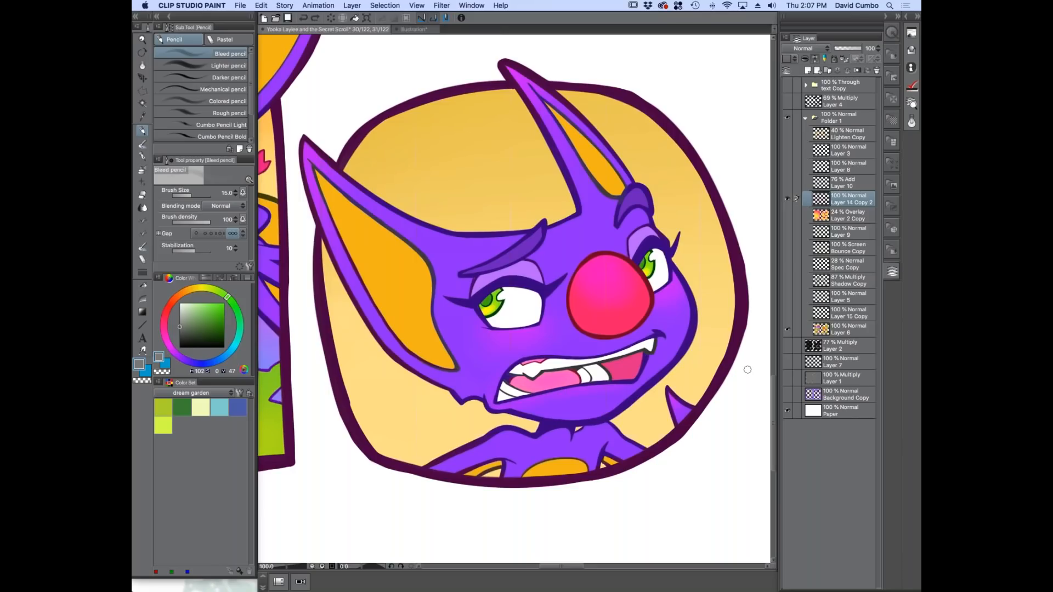
click(788, 313)
click(787, 281)
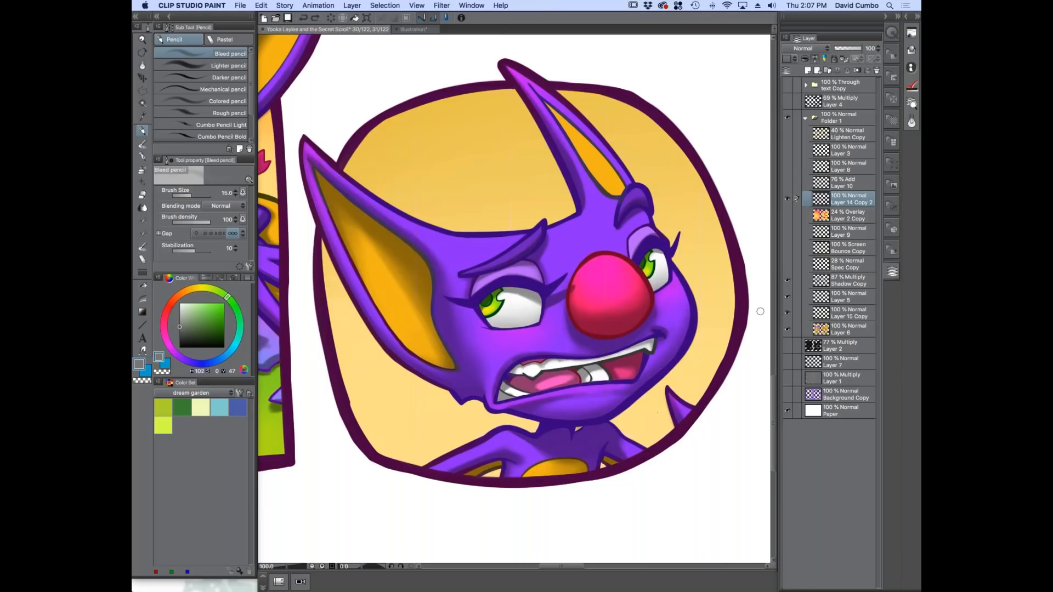
click(787, 281)
click(787, 280)
click(821, 282)
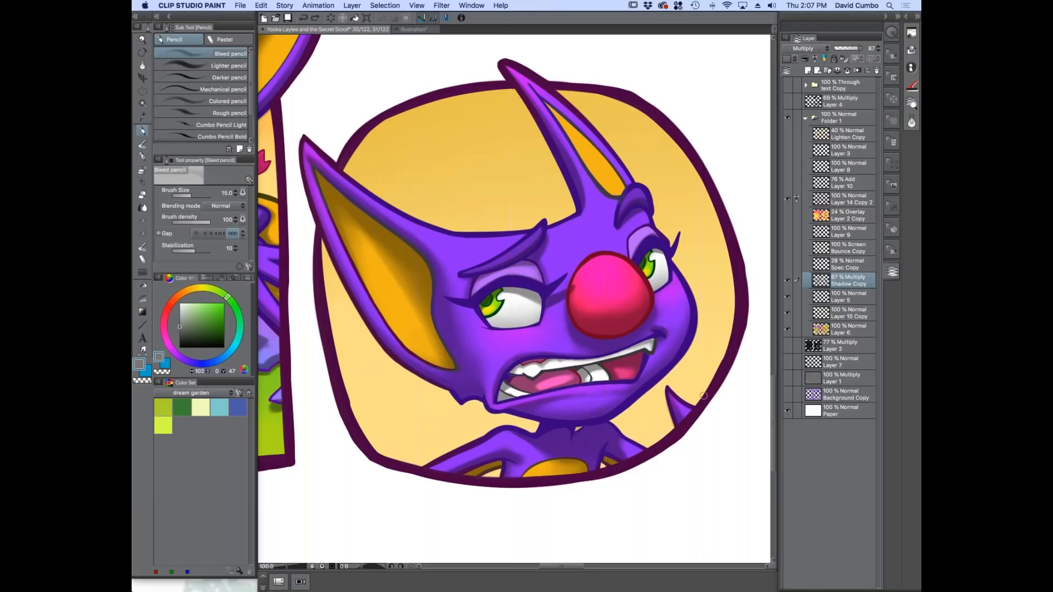
Show the remaining layers of Folder 1 from Spec Copy up to Lighten Copy, select Bounce Copy and compare the face with and without it.
click(788, 263)
click(787, 247)
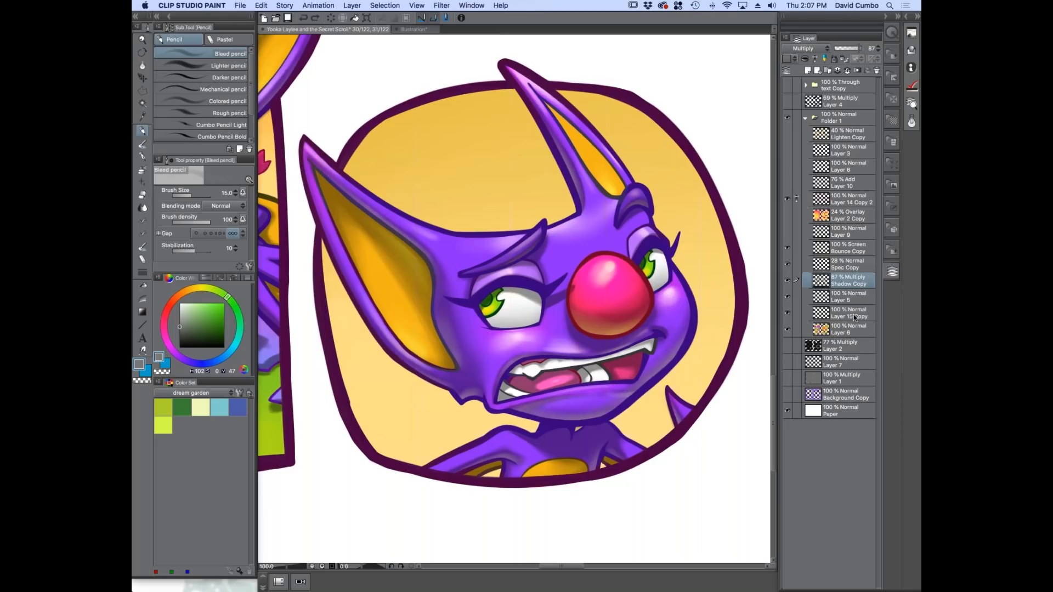
click(828, 250)
click(787, 248)
click(787, 247)
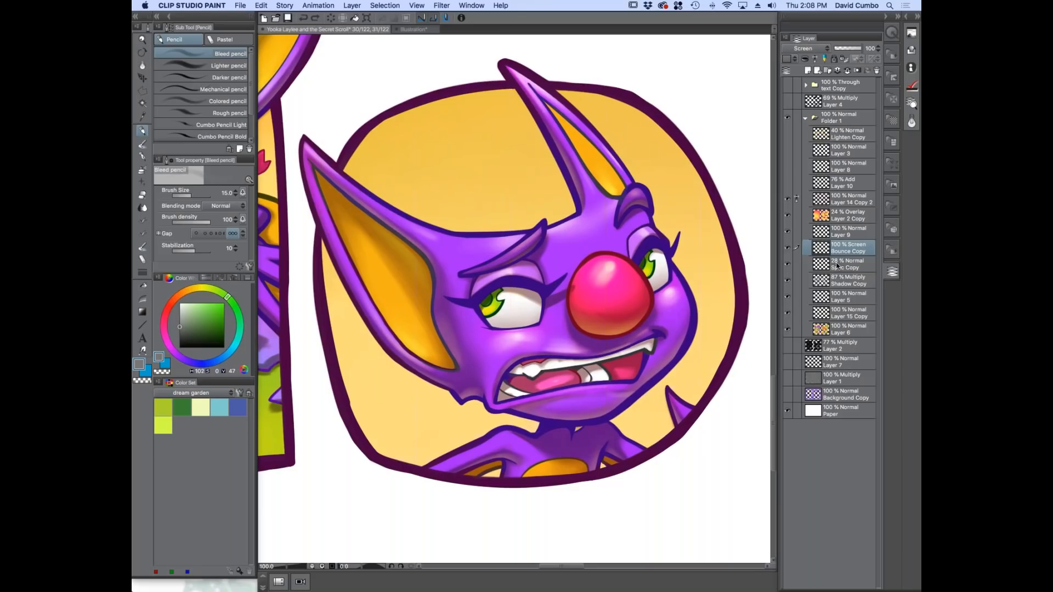
click(787, 185)
drag(788, 169, 782, 134)
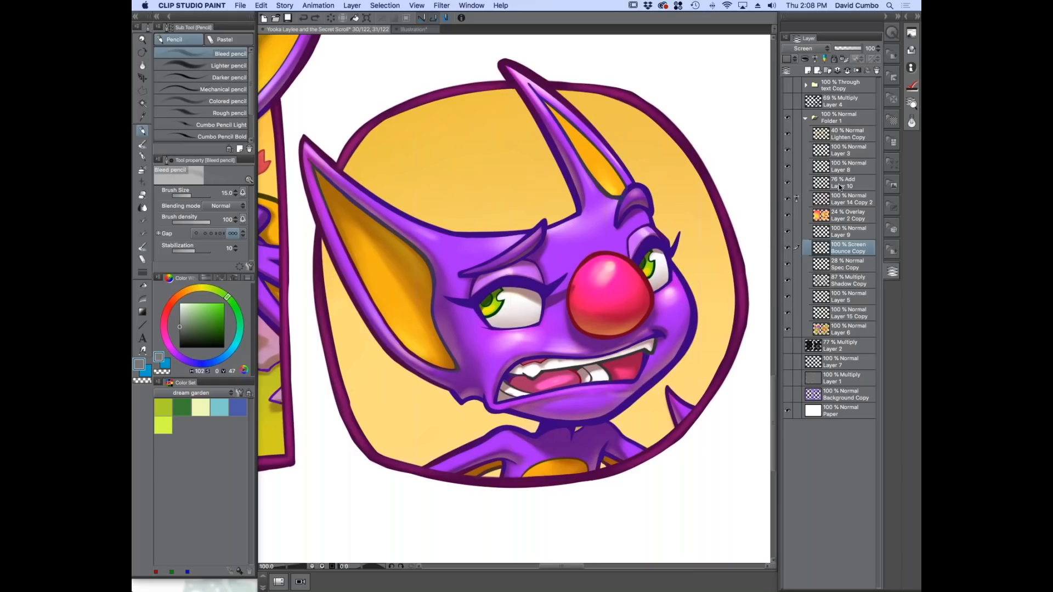
Switch to the blank Illustration canvas and rough in a cartoon creature's round head with the Bleed pencil in grey.
click(414, 30)
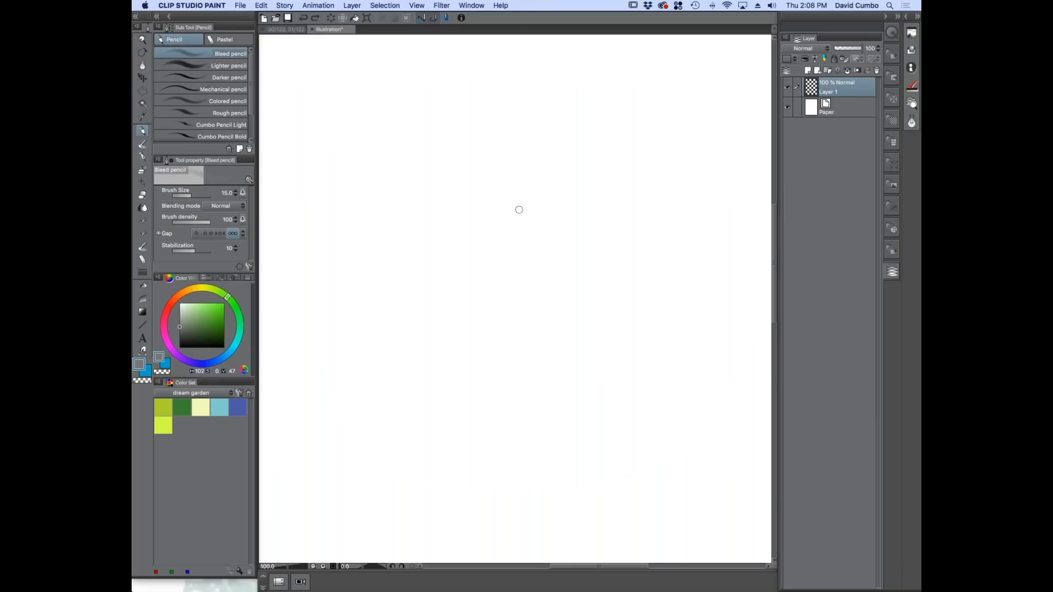
mouse_move(581, 202)
mouse_down()
mouse_move(492, 271)
mouse_move(581, 268)
mouse_move(550, 177)
mouse_up()
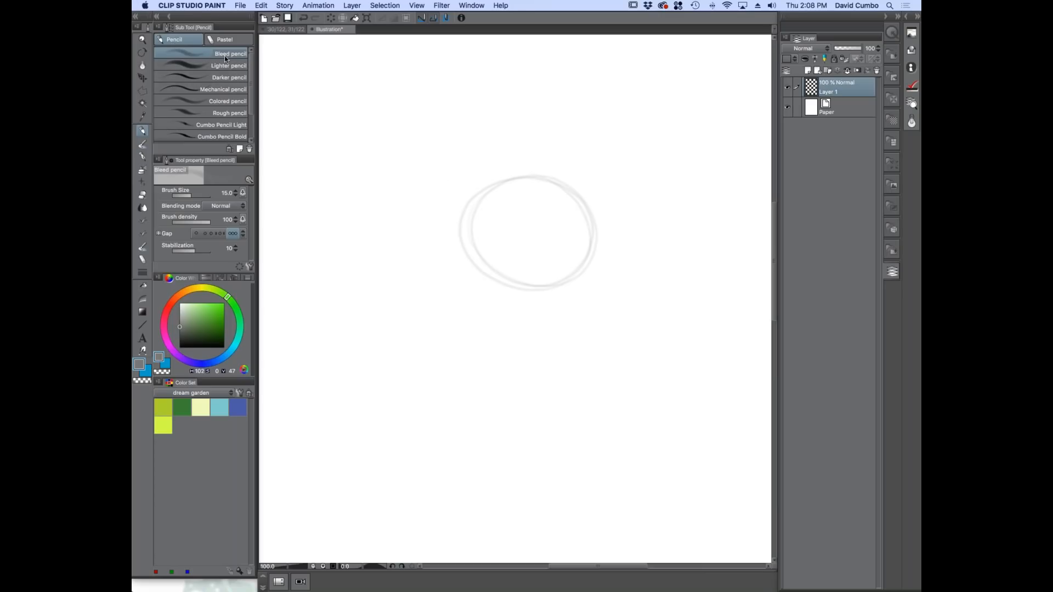
mouse_move(454, 160)
mouse_down()
mouse_move(432, 194)
mouse_move(441, 177)
mouse_move(468, 208)
mouse_up()
mouse_move(466, 211)
mouse_down()
mouse_move(444, 214)
mouse_move(432, 251)
mouse_move(475, 283)
mouse_up()
drag(575, 189, 595, 211)
drag(583, 184, 548, 167)
drag(589, 204, 591, 262)
drag(588, 225, 586, 257)
Sketch the spikes along the back of the creature's head and the oval of its eye.
super+click(453, 263)
drag(396, 283, 351, 289)
mouse_move(416, 296)
mouse_down()
mouse_move(491, 286)
mouse_move(519, 310)
mouse_up()
mouse_move(594, 303)
mouse_down()
mouse_move(614, 204)
mouse_move(593, 149)
mouse_up()
drag(612, 260, 607, 165)
mouse_move(521, 252)
mouse_down()
mouse_move(456, 251)
mouse_move(476, 190)
mouse_up()
super+click(487, 239)
drag(421, 243, 412, 275)
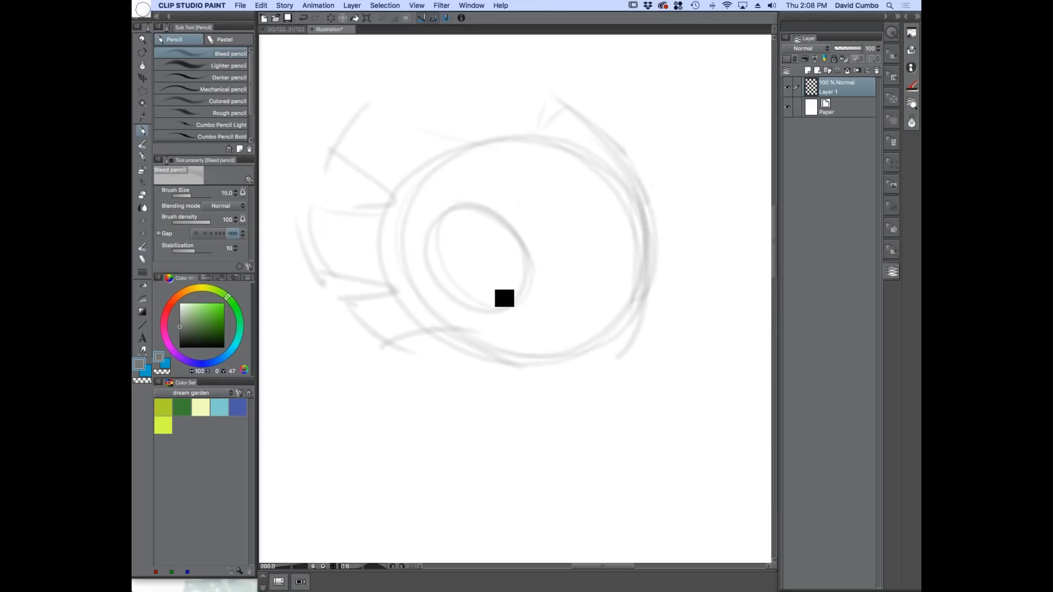
Sketch the pupil and eye socket, and firm up the spikes and the top, front and underside of the head.
mouse_move(527, 242)
mouse_down()
mouse_move(442, 167)
mouse_move(439, 306)
mouse_up()
drag(524, 300, 442, 163)
mouse_move(511, 233)
mouse_down()
mouse_move(510, 284)
mouse_move(496, 233)
mouse_move(522, 289)
mouse_up()
mouse_move(642, 289)
mouse_down()
mouse_move(560, 136)
mouse_move(636, 178)
mouse_up()
mouse_move(590, 141)
mouse_down()
mouse_move(470, 137)
mouse_move(378, 104)
mouse_up()
mouse_move(433, 133)
mouse_down()
mouse_move(364, 100)
mouse_move(313, 200)
mouse_move(336, 296)
mouse_move(384, 345)
mouse_move(440, 328)
mouse_move(639, 359)
mouse_up()
mouse_move(515, 358)
mouse_down()
mouse_move(596, 363)
mouse_move(644, 196)
mouse_up()
drag(603, 359, 634, 161)
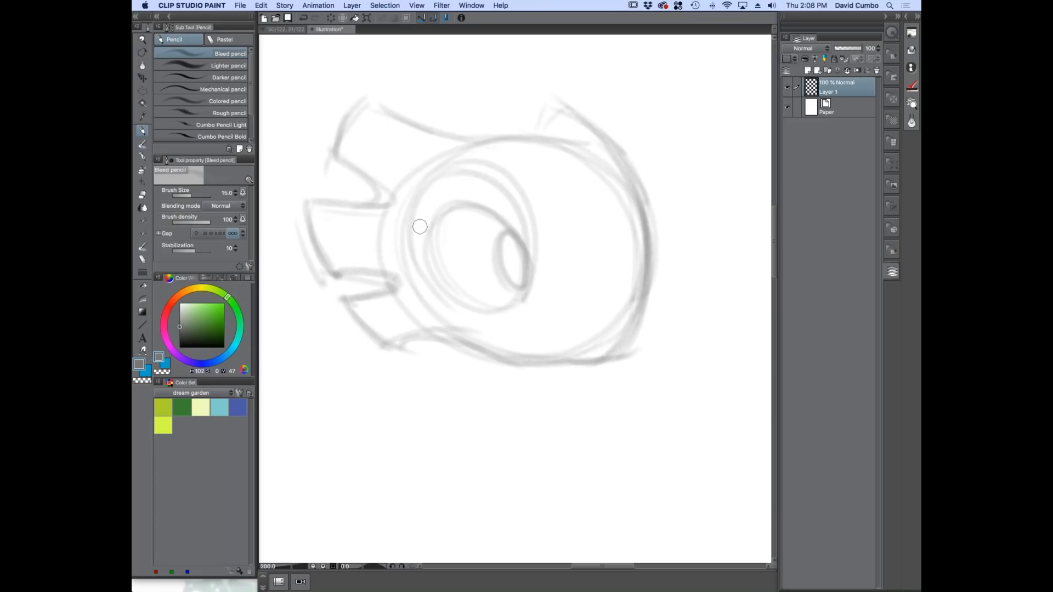
Sketch the neck lines below the head and strengthen the upper spike and the pointed bump on the snout.
drag(584, 357, 513, 392)
drag(433, 333, 471, 405)
drag(461, 342, 463, 413)
mouse_move(579, 363)
mouse_down()
mouse_move(508, 396)
mouse_move(407, 343)
mouse_up()
mouse_move(556, 148)
mouse_down()
mouse_move(531, 150)
mouse_move(383, 105)
mouse_up()
drag(376, 93, 327, 163)
drag(335, 157, 387, 196)
drag(528, 141, 563, 101)
Add a new layer above the sketch, lower the opacity of Layer 1 to 30%, and make Layer 2 active.
click(808, 71)
click(823, 110)
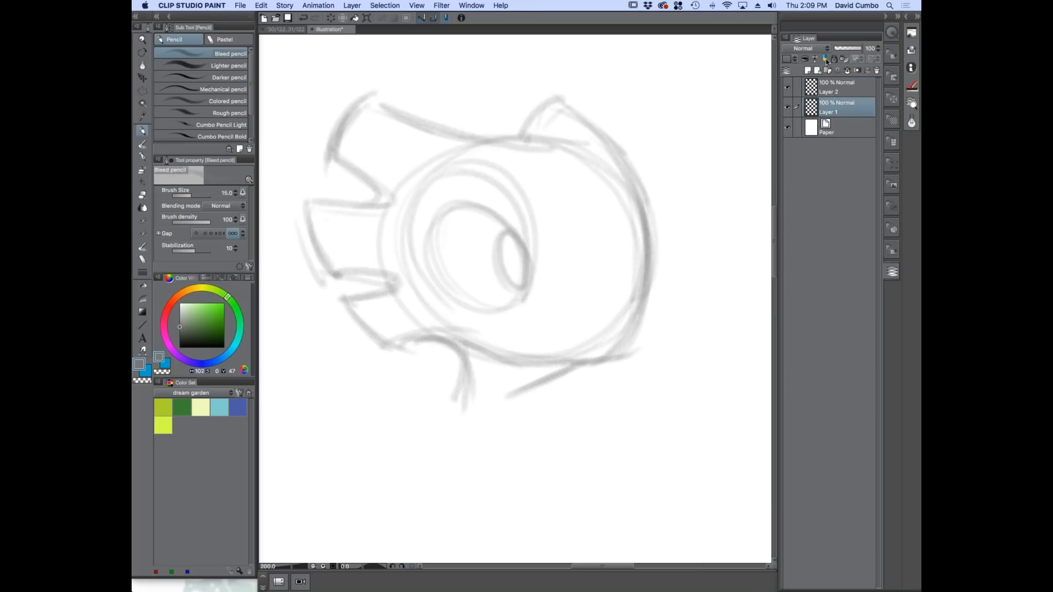
click(844, 50)
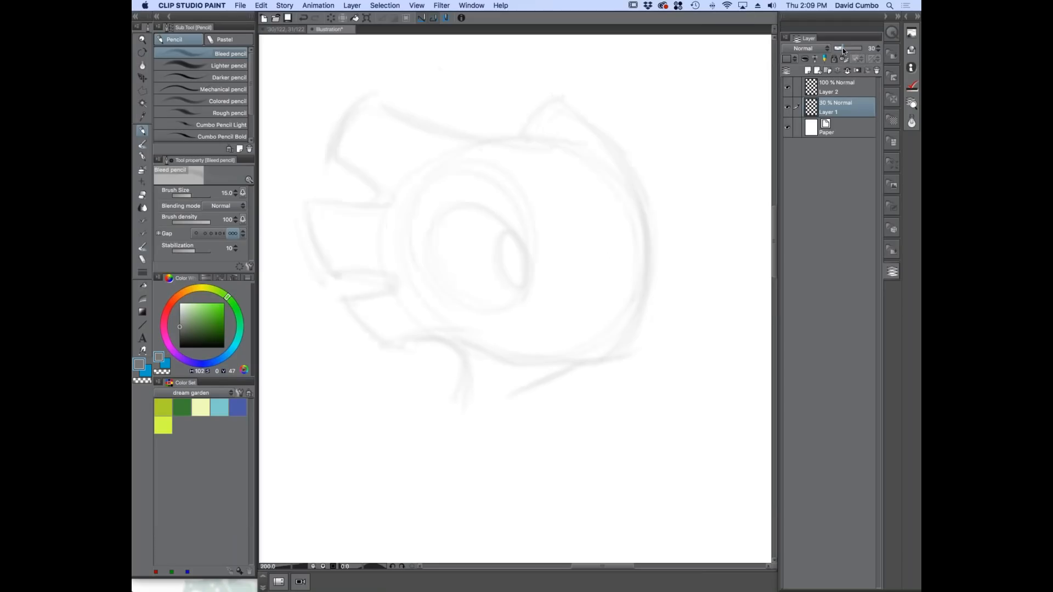
mouse_move(845, 50)
mouse_down()
mouse_move(857, 46)
mouse_move(844, 49)
mouse_up()
click(840, 88)
Ink the curved front edge of the head on Layer 2 with a black G-pen at brush size 15.
scroll(391, 251, up, 2)
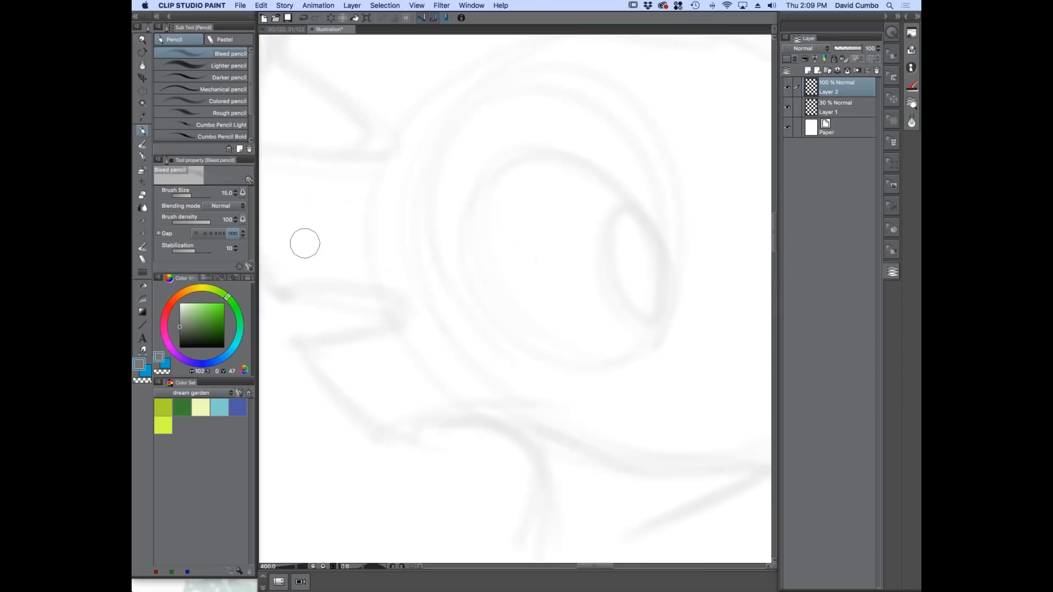
click(142, 157)
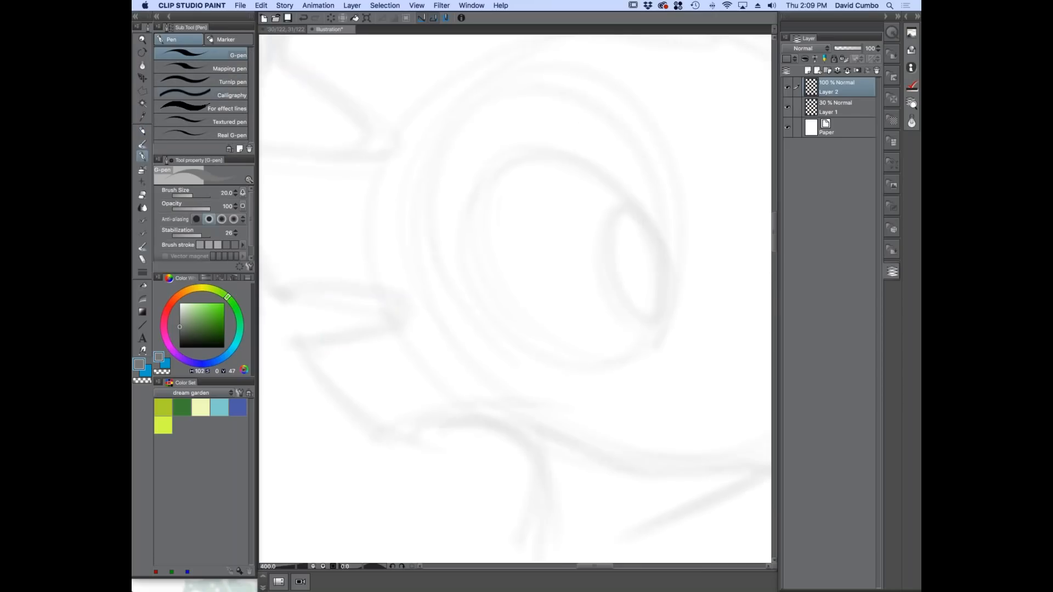
drag(192, 329, 179, 349)
drag(466, 202, 458, 267)
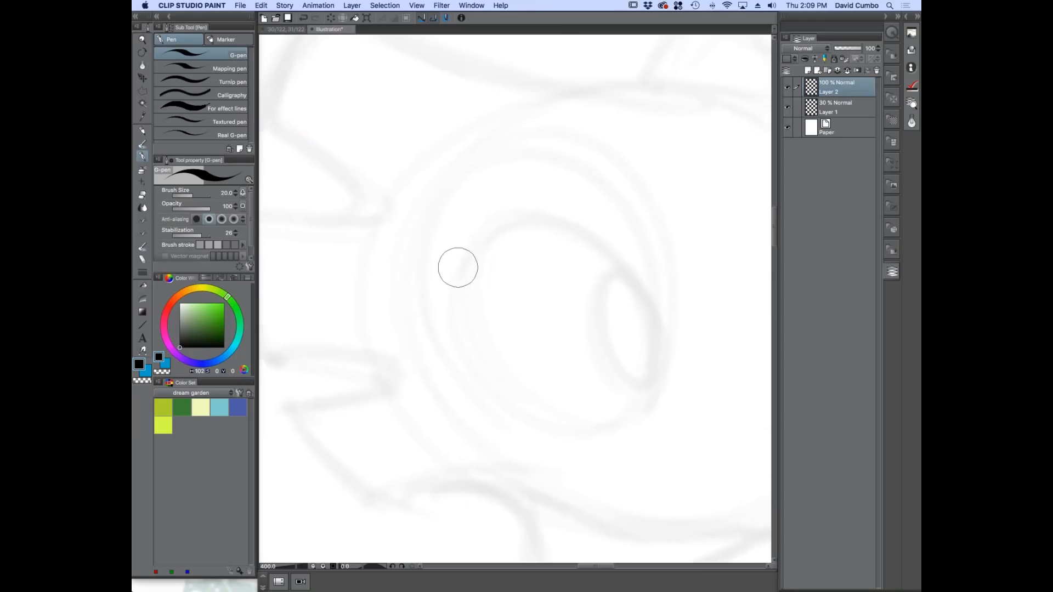
scroll(400, 294, down, 3)
key([)
mouse_move(633, 390)
mouse_down()
mouse_move(650, 313)
mouse_move(550, 154)
mouse_up()
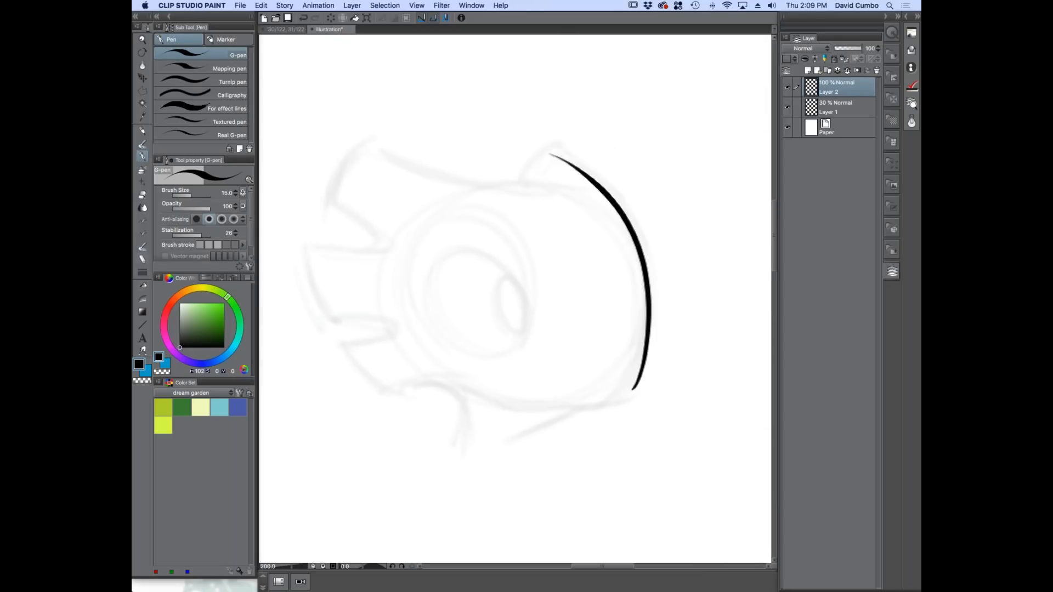
Try out the G-pen's stabilization with loose test strokes across the sketch, and undo them.
scroll(196, 264, down, 1)
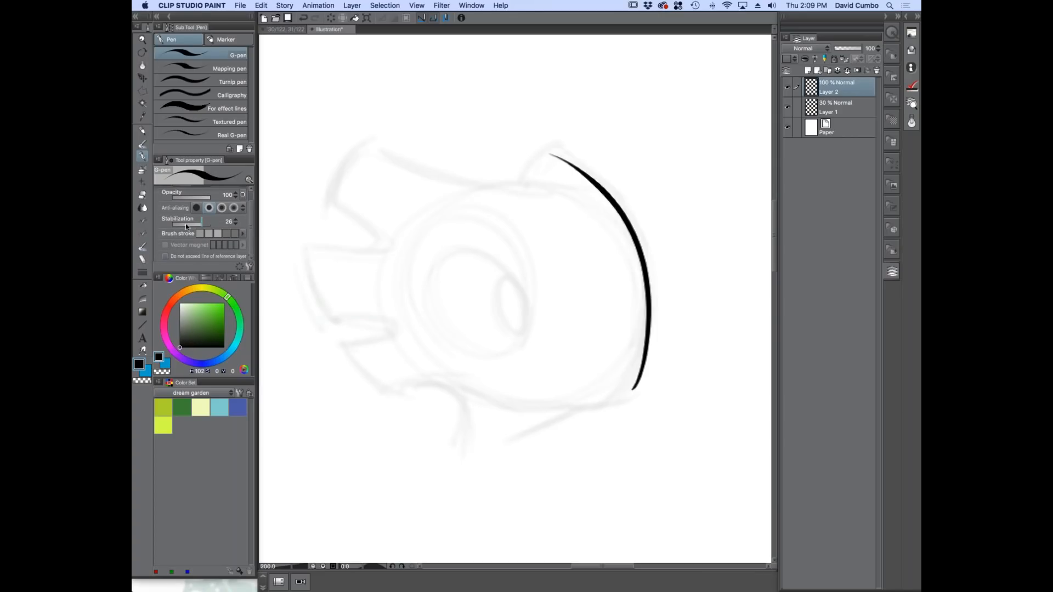
mouse_move(481, 90)
mouse_down()
mouse_move(371, 141)
mouse_move(380, 365)
mouse_up()
drag(466, 425, 491, 416)
key(super+z)
mouse_move(529, 398)
mouse_down()
mouse_move(357, 183)
mouse_move(418, 231)
mouse_move(537, 253)
mouse_up()
key(super+z)
Open the G-pen's detailed settings and look through the anti-overflow, brush size, brush tip, spraying, stroke, texture and brush shape options.
click(249, 267)
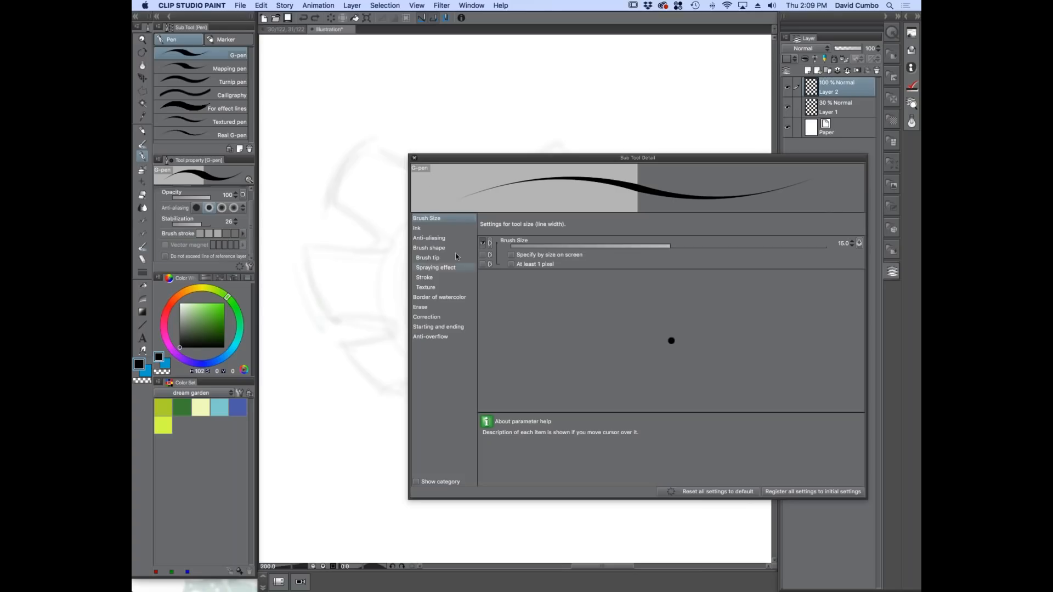
drag(504, 158, 520, 89)
click(444, 268)
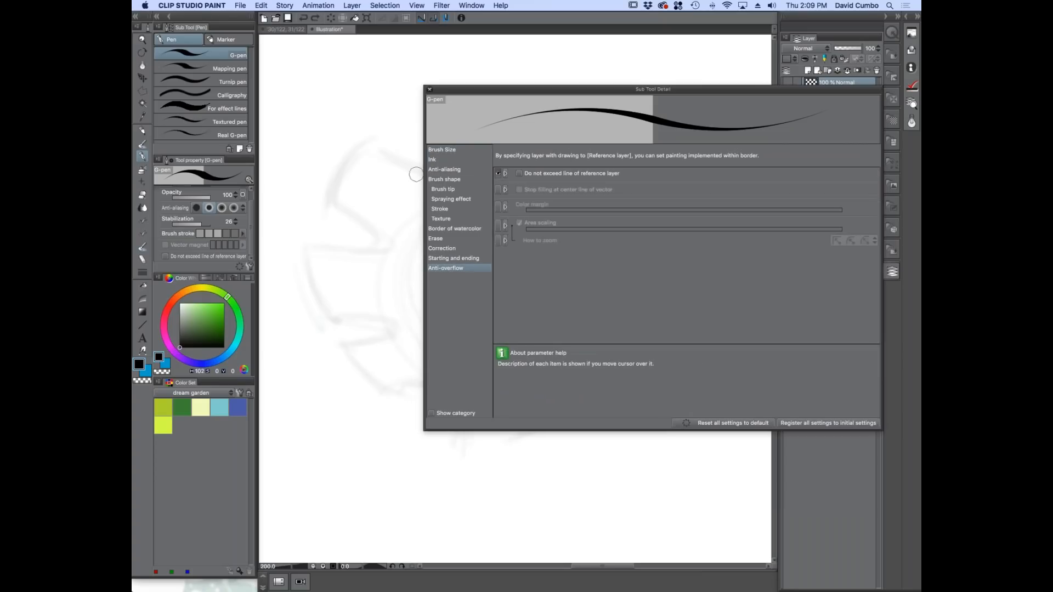
click(436, 150)
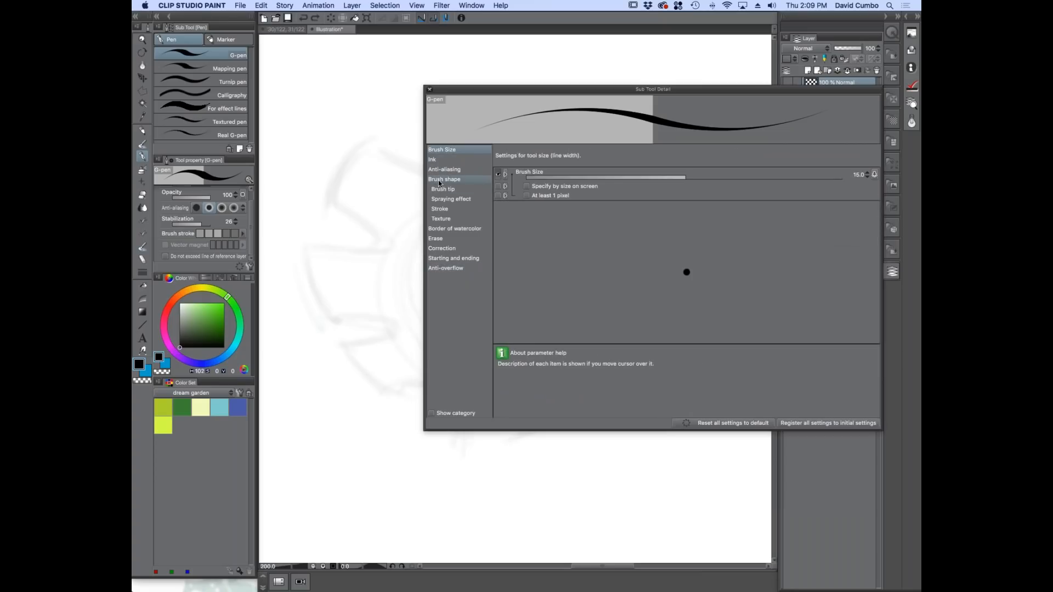
click(442, 190)
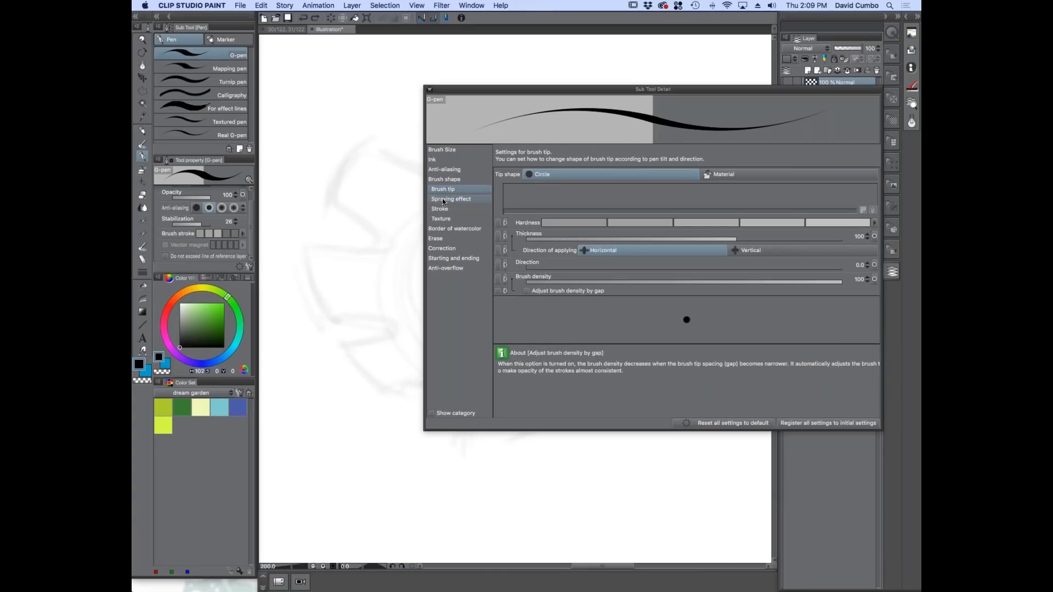
click(440, 199)
click(439, 209)
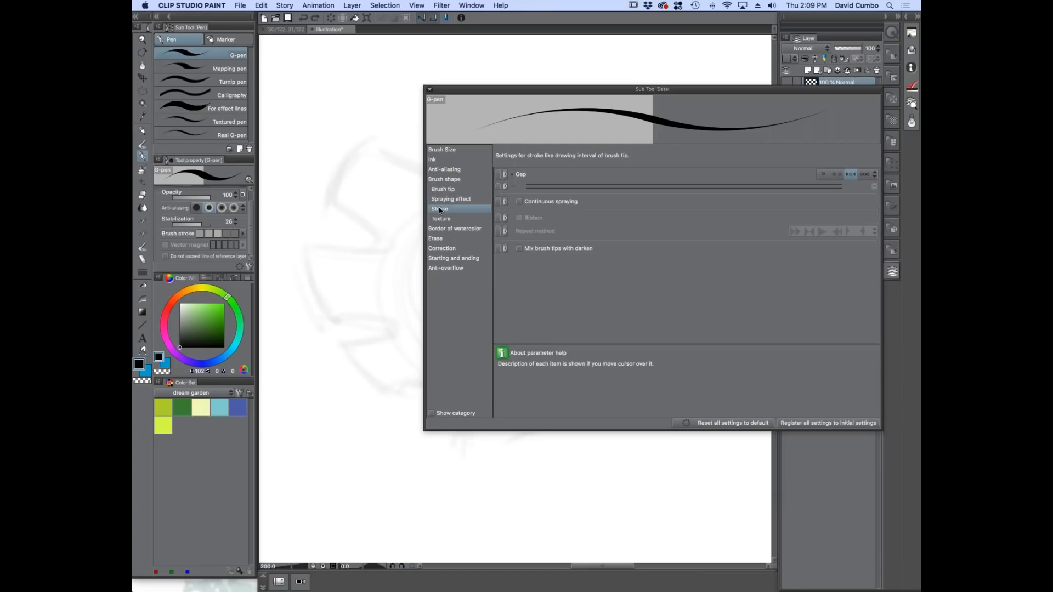
click(439, 219)
click(439, 189)
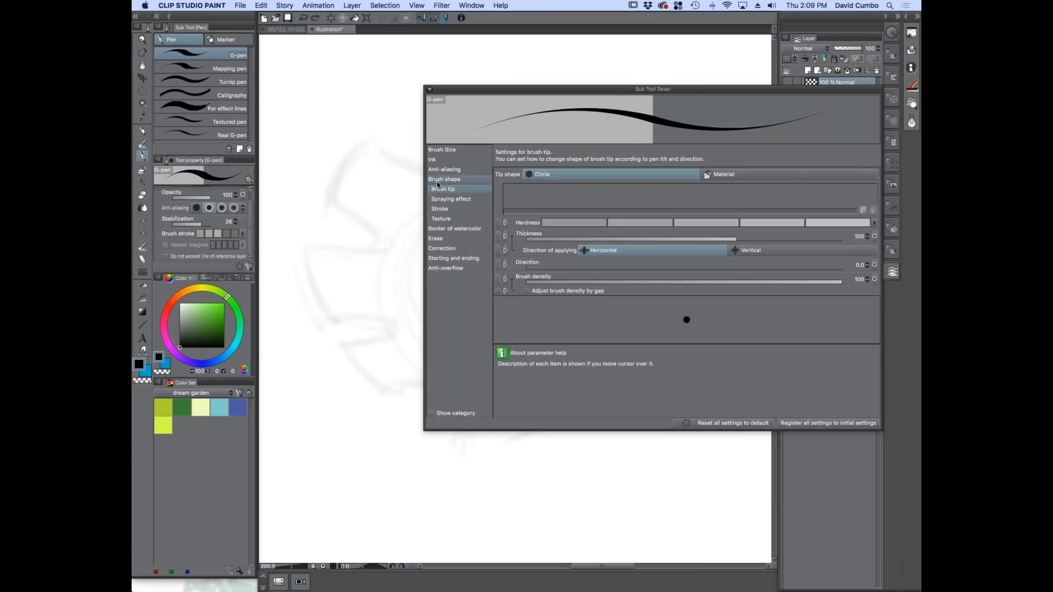
click(439, 179)
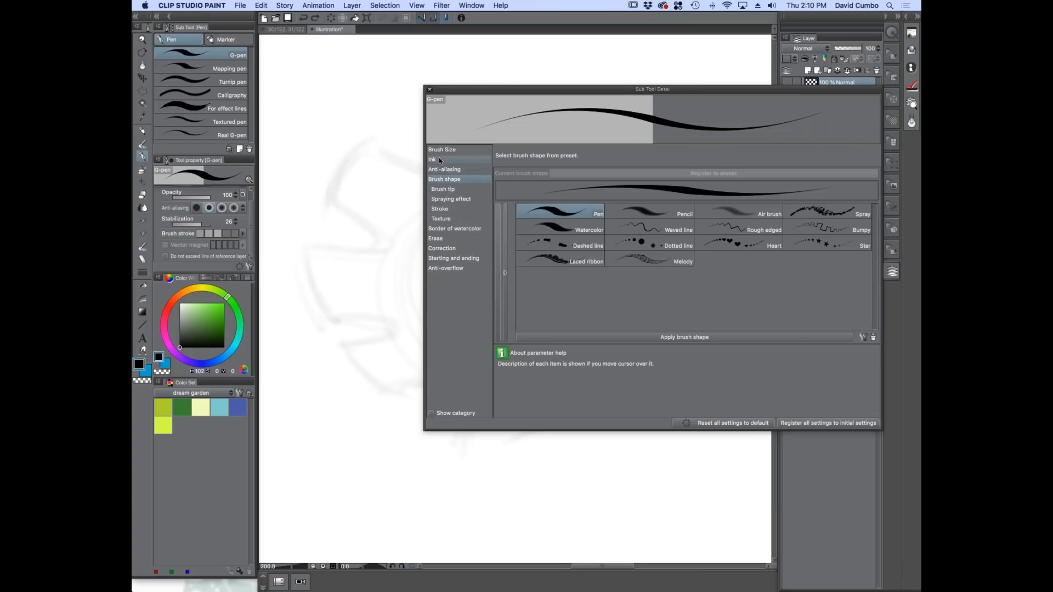
Examine the G-pen's Stabilization option among the correction settings, toggle its display in the tool properties off and on, and close the settings.
click(438, 249)
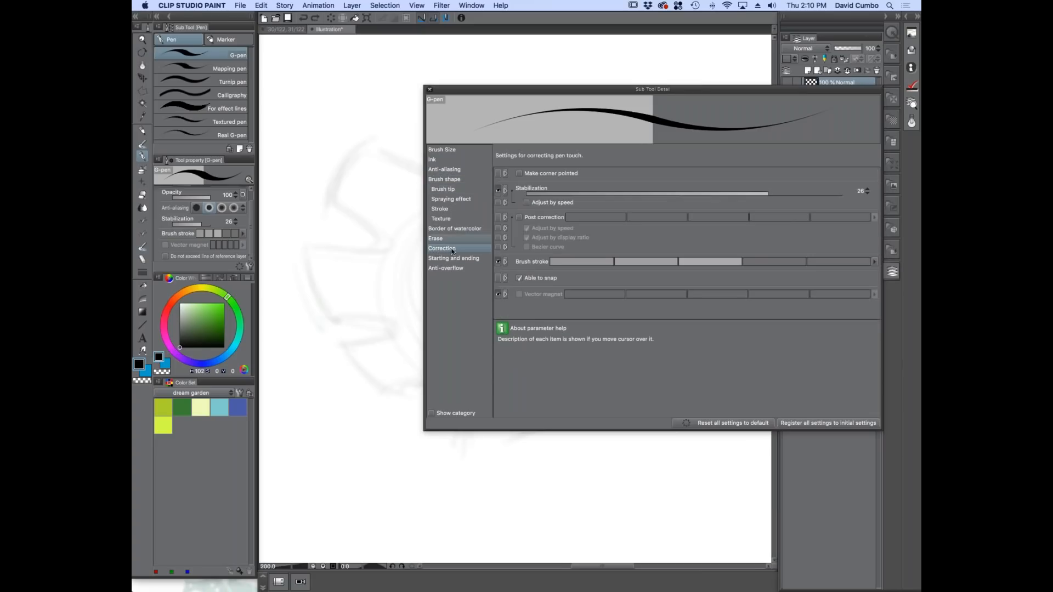
mouse_move(530, 194)
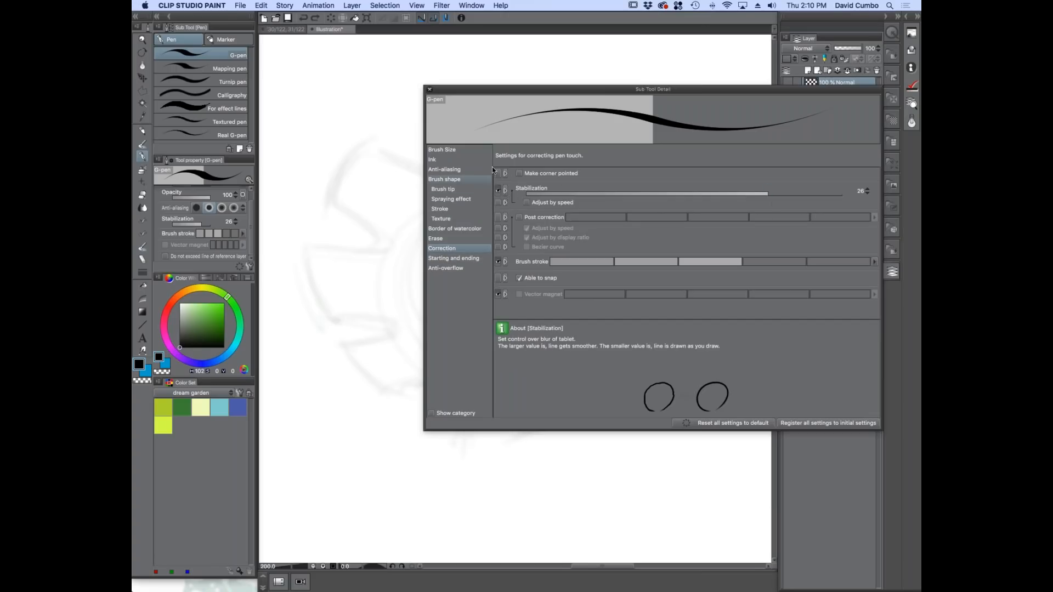
click(499, 193)
click(498, 191)
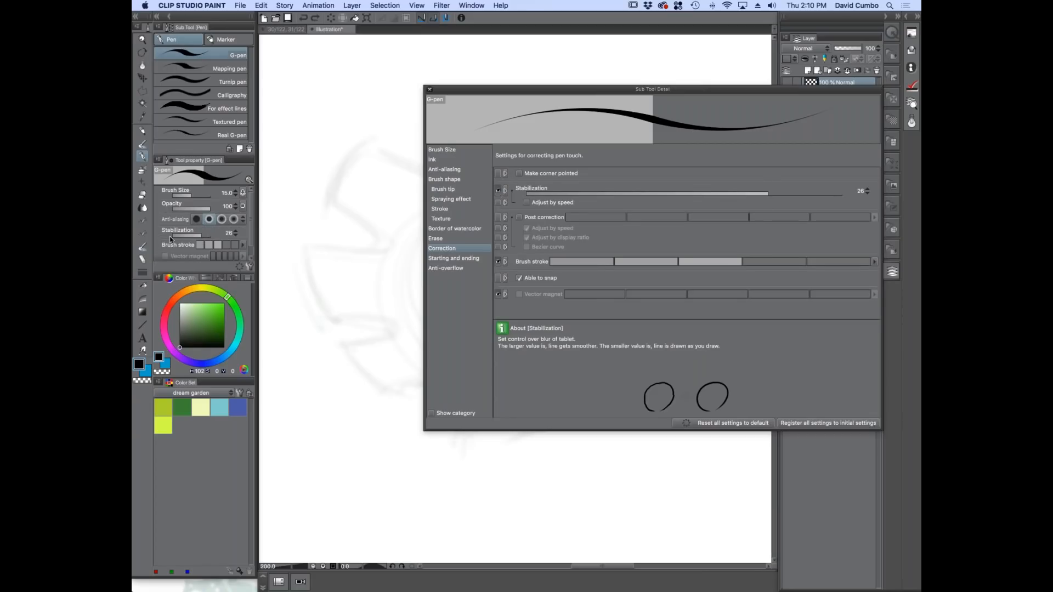
click(431, 90)
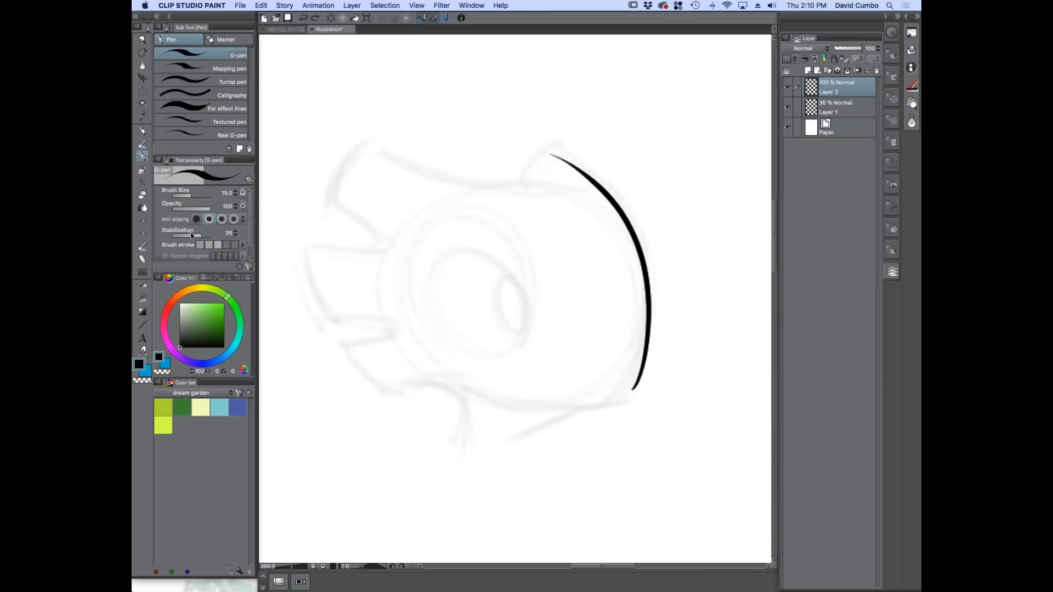
Make and undo a test stroke, and set the G-pen's stabilization to 17 and its brush size to 8.
mouse_move(375, 87)
mouse_down()
mouse_move(418, 122)
mouse_move(496, 302)
mouse_move(548, 369)
mouse_move(583, 450)
mouse_move(305, 301)
mouse_move(353, 384)
mouse_move(299, 197)
mouse_up()
key(super+z)
drag(194, 237, 198, 236)
scroll(571, 278, up, 3)
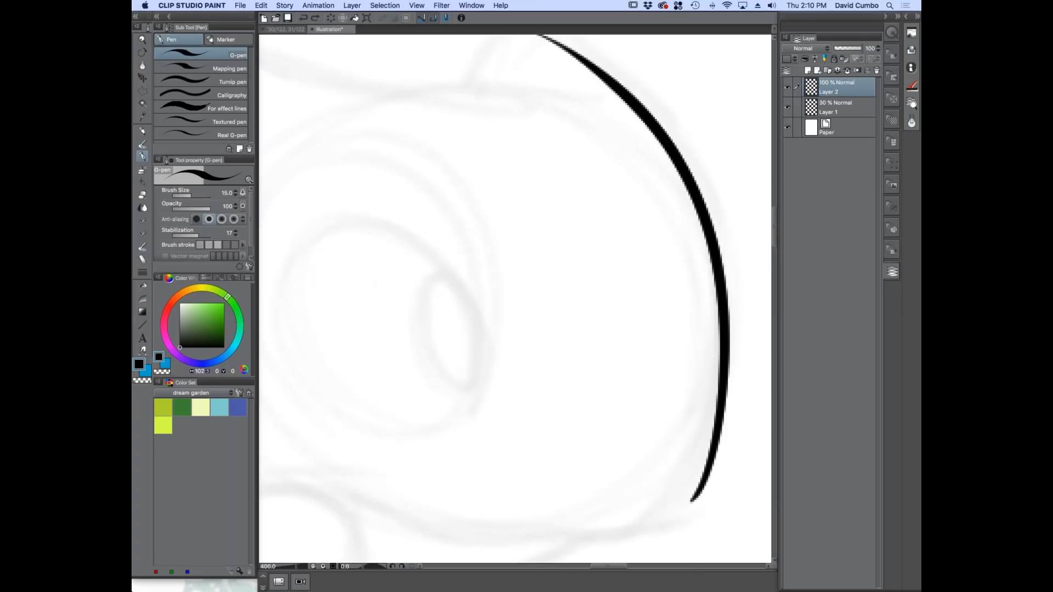
scroll(656, 403, down, 3)
key(bracketleft)
key(bracketleft)
key(bracketleft)
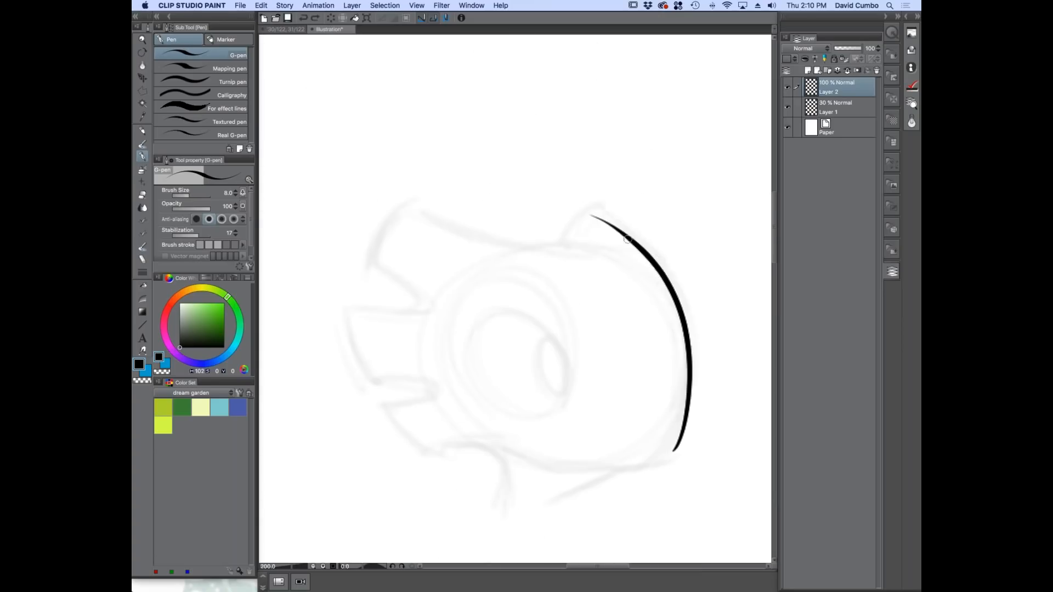
Ink the rest of the head's outline over the sketch, including the snout bump, back spikes, mouth line and neck.
scroll(634, 249, up, 3)
mouse_move(657, 261)
mouse_down()
mouse_move(540, 187)
mouse_move(478, 242)
mouse_up()
drag(400, 265, 449, 222)
scroll(449, 222, down, 3)
mouse_move(585, 203)
mouse_down()
mouse_move(369, 170)
mouse_move(380, 221)
mouse_move(332, 271)
mouse_move(365, 328)
mouse_move(367, 358)
mouse_move(404, 404)
mouse_move(487, 415)
mouse_move(480, 462)
mouse_move(600, 432)
mouse_move(615, 415)
mouse_up()
mouse_move(493, 386)
mouse_down()
mouse_move(562, 411)
mouse_move(658, 402)
mouse_up()
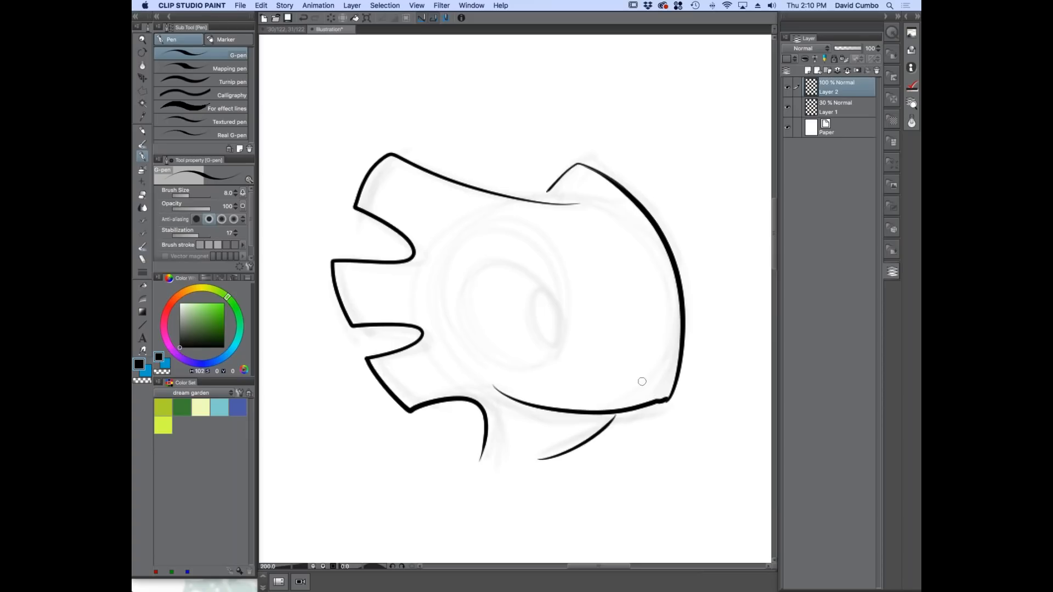
Ink the eye opening, its iris and pupil, and the larger oval of the surrounding eye socket.
scroll(494, 357, up, 5)
mouse_move(586, 396)
mouse_down()
mouse_move(548, 270)
mouse_move(402, 357)
mouse_move(586, 420)
mouse_move(568, 286)
mouse_up()
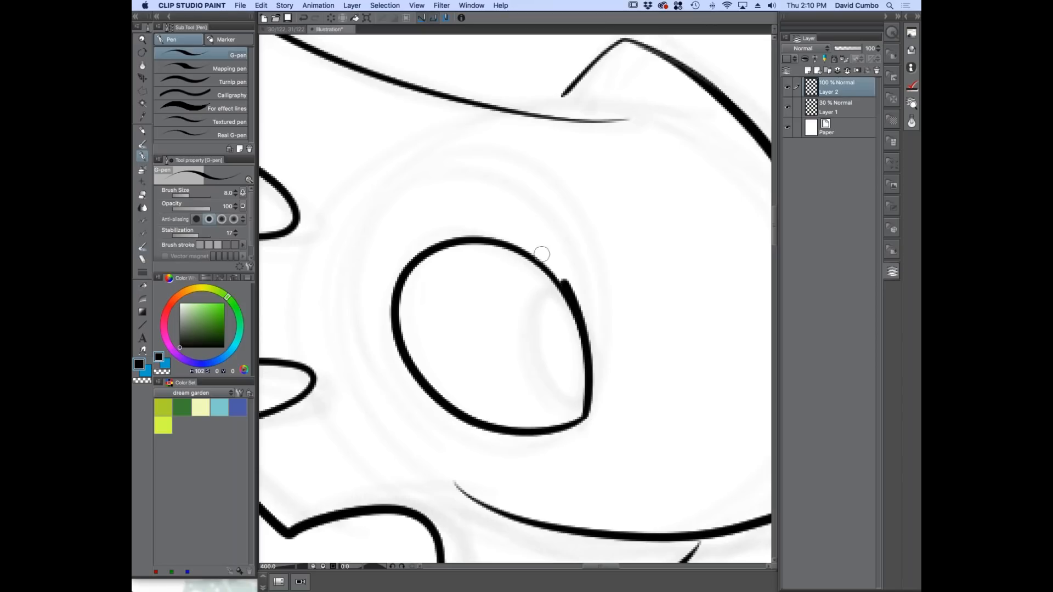
scroll(546, 359, down, 5)
mouse_move(609, 385)
mouse_down()
mouse_move(507, 267)
mouse_move(540, 391)
mouse_up()
scroll(578, 362, up, 5)
mouse_move(584, 277)
mouse_down()
mouse_move(494, 301)
mouse_move(631, 510)
mouse_up()
scroll(548, 404, down, 3)
scroll(558, 286, up, 3)
mouse_move(576, 304)
mouse_down()
mouse_move(484, 265)
mouse_move(582, 384)
mouse_up()
Thicken the upper and back edges of the inked eye opening to vary the line weight.
scroll(456, 356, down, 5)
scroll(489, 275, up, 4)
mouse_move(527, 202)
mouse_down()
mouse_move(457, 205)
mouse_move(428, 237)
mouse_up()
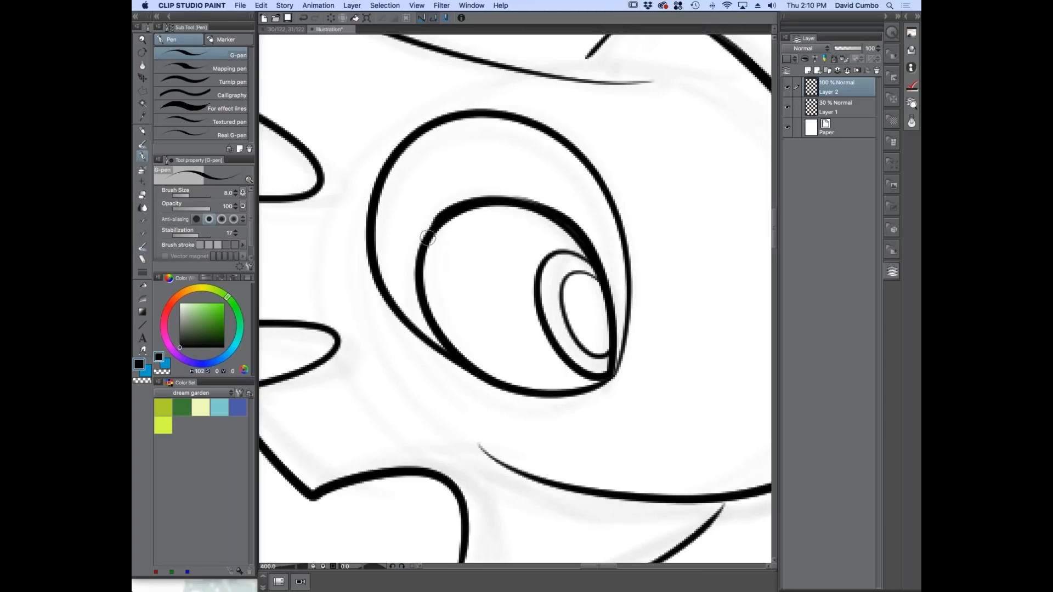
mouse_move(462, 357)
mouse_down()
mouse_move(434, 314)
mouse_move(425, 253)
mouse_move(443, 213)
mouse_move(530, 201)
mouse_move(595, 258)
mouse_up()
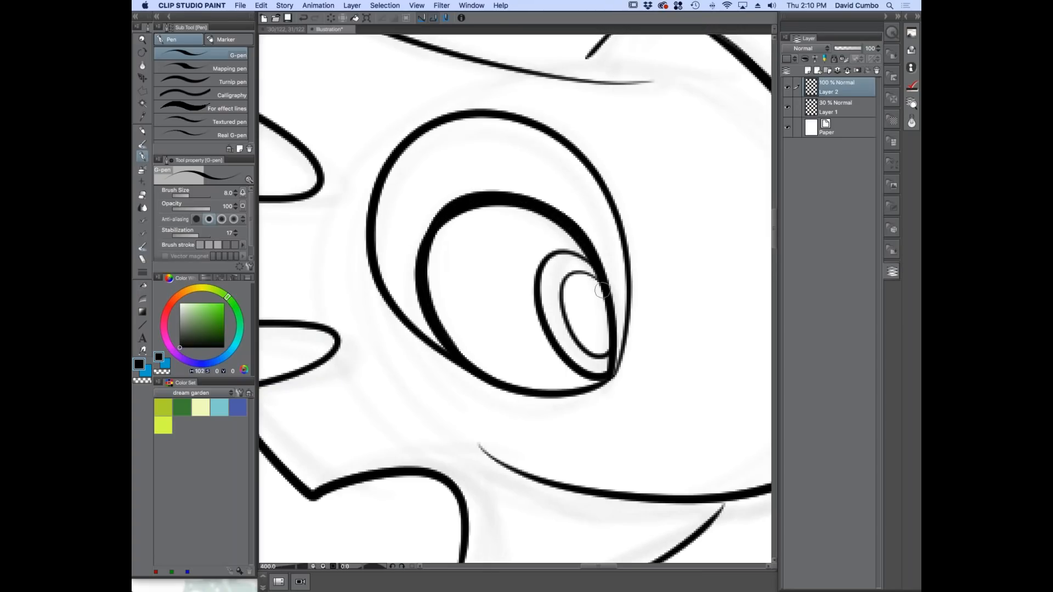
Ink a rounded accent at the back corner of the mouth line below the eye.
scroll(603, 324, down, 3)
scroll(636, 507, up, 2)
drag(436, 336, 476, 361)
scroll(413, 351, down, 3)
scroll(383, 348, down, 1)
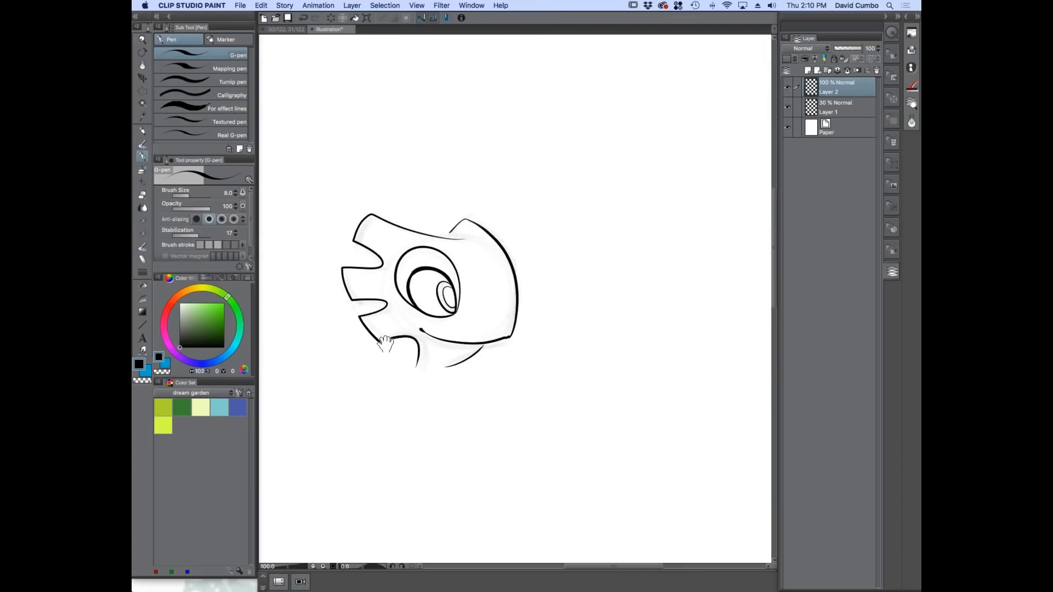
Thicken the inked outline of the snout bump and the front of the head with heavier line weight.
scroll(383, 348, up, 2)
scroll(345, 215, down, 1)
scroll(345, 215, up, 3)
mouse_move(542, 240)
mouse_down()
mouse_move(601, 164)
mouse_move(620, 164)
mouse_move(672, 191)
mouse_move(760, 277)
mouse_up()
scroll(469, 318, down, 2)
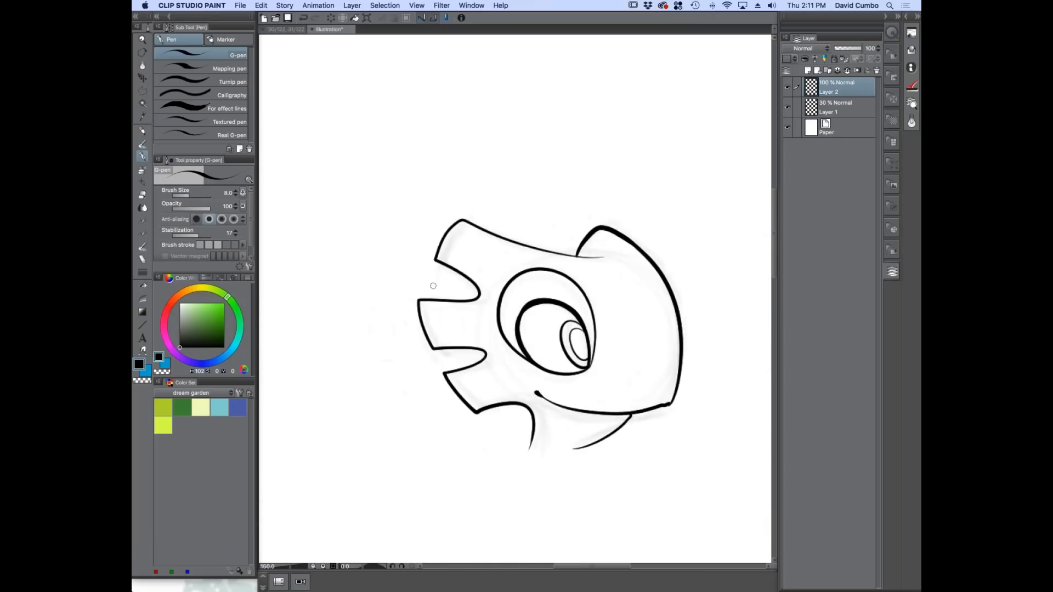
Thicken the edges of the back spikes, the rear neck line and the front of the mouth line.
scroll(483, 263, up, 2)
mouse_move(540, 305)
mouse_down()
mouse_move(499, 247)
mouse_move(427, 189)
mouse_move(494, 98)
mouse_move(705, 174)
mouse_up()
drag(376, 331, 354, 193)
mouse_move(511, 176)
mouse_down()
mouse_move(359, 176)
mouse_move(357, 212)
mouse_move(409, 302)
mouse_move(542, 317)
mouse_move(512, 352)
mouse_move(437, 373)
mouse_move(373, 193)
mouse_move(393, 180)
mouse_move(370, 189)
mouse_move(396, 244)
mouse_move(454, 291)
mouse_move(486, 277)
mouse_move(582, 273)
mouse_move(597, 392)
mouse_up()
scroll(565, 356, down, 3)
mouse_move(635, 328)
mouse_down()
mouse_move(515, 255)
mouse_move(606, 251)
mouse_move(631, 170)
mouse_up()
scroll(536, 248, up, 1)
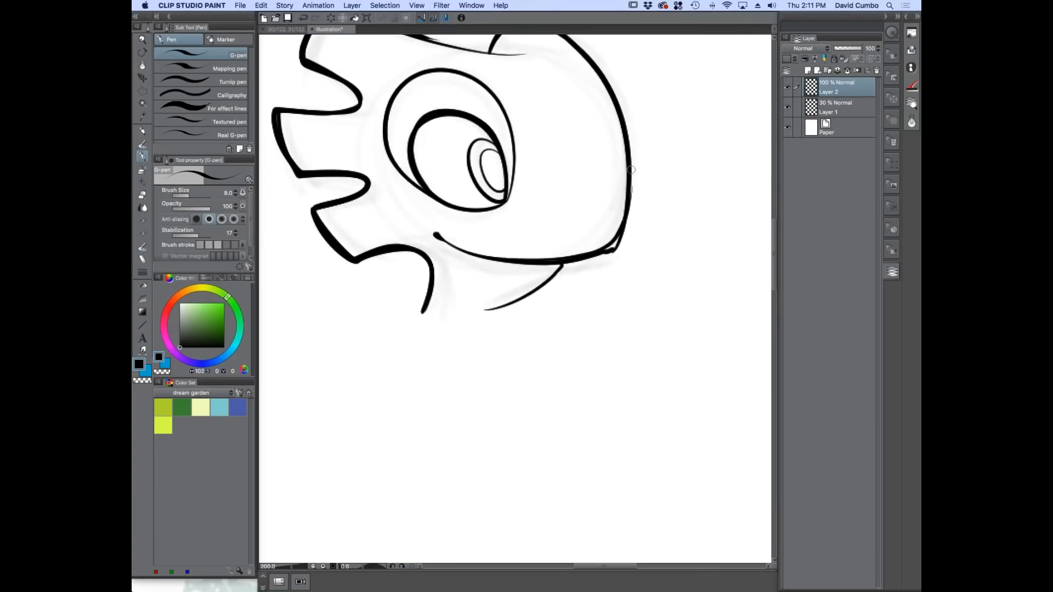
Ink a line across the open base of the neck, joining its rear edge to the throat line.
scroll(576, 237, up, 2)
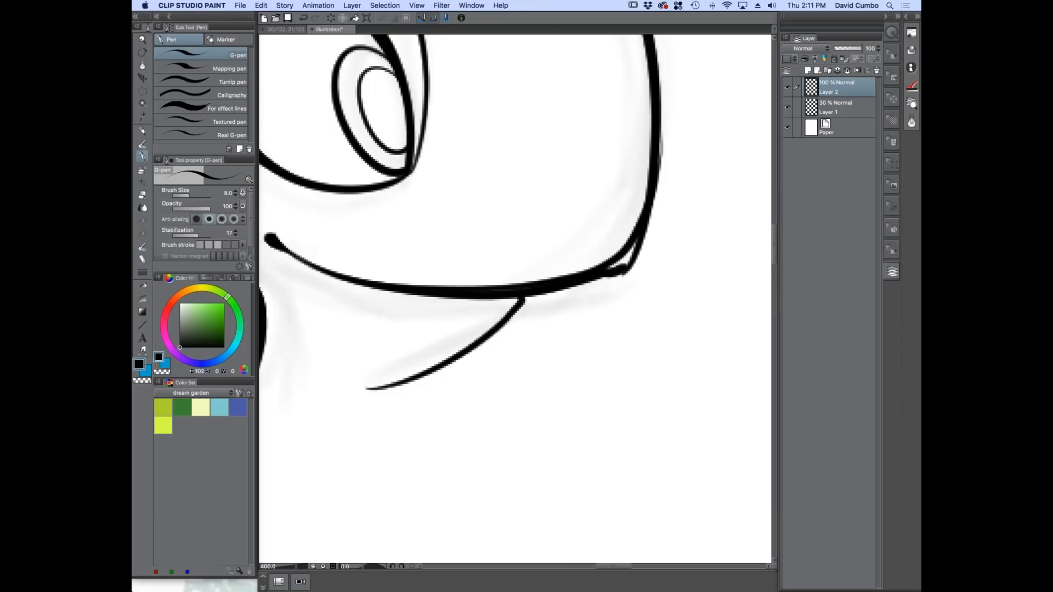
drag(357, 320, 498, 244)
drag(391, 258, 523, 305)
scroll(524, 305, down, 2)
scroll(381, 318, down, 1)
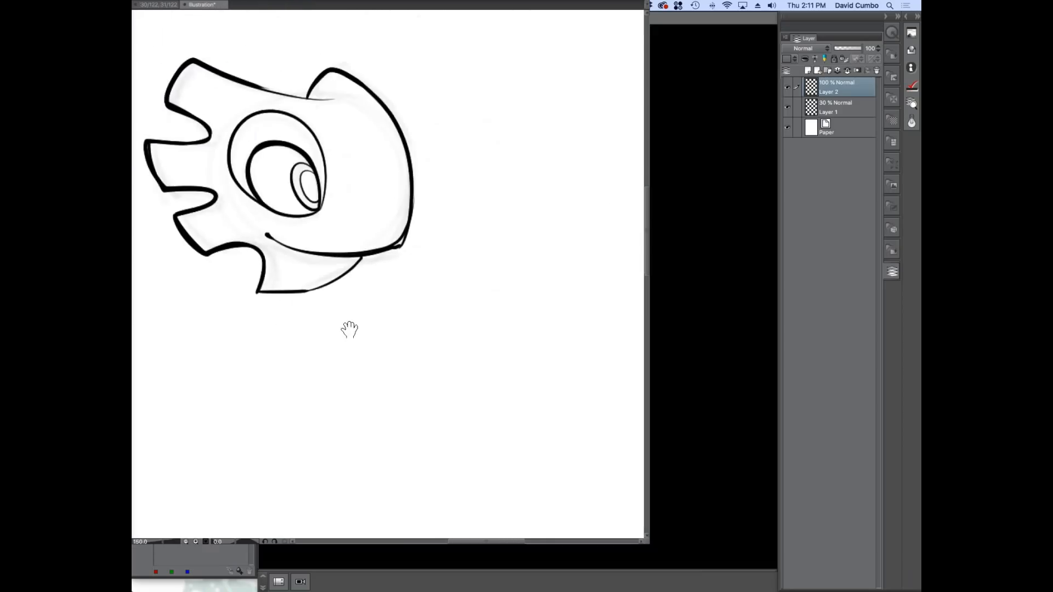
drag(350, 329, 428, 321)
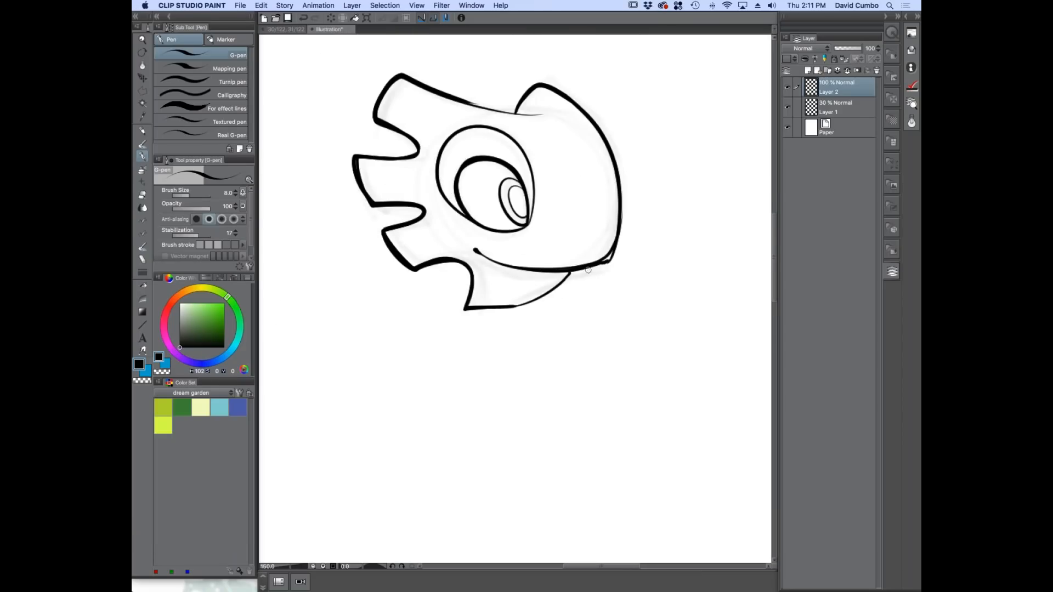
Erase the overlapping lines at the front corner of the mouth using transparent colour to leave a rounded chin, and restore black ink.
scroll(610, 253, up, 3)
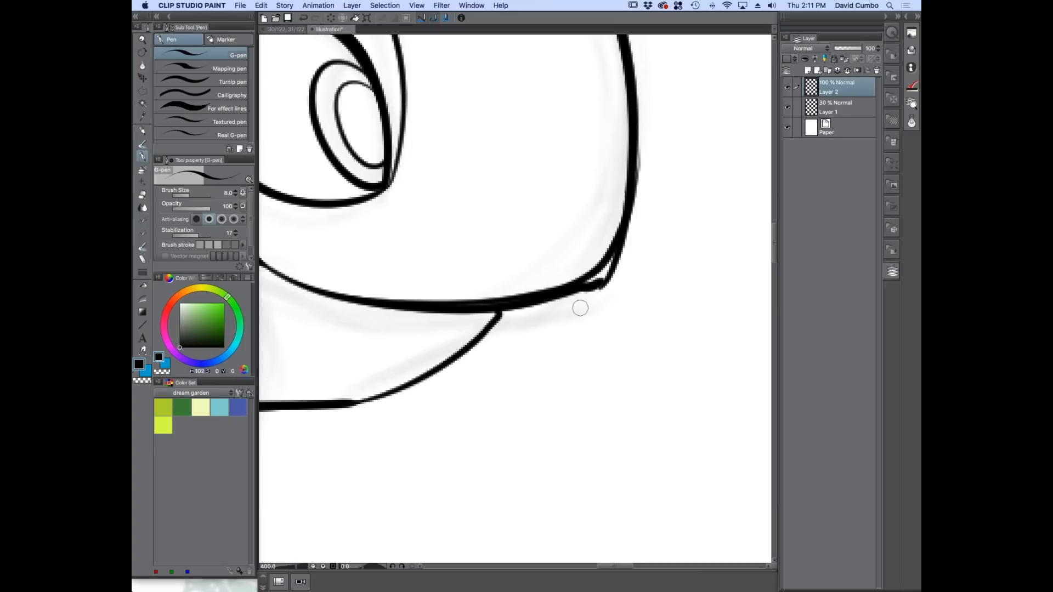
click(144, 381)
mouse_move(589, 297)
mouse_down()
mouse_move(613, 272)
mouse_move(566, 308)
mouse_move(646, 208)
mouse_move(589, 293)
mouse_move(613, 271)
mouse_up()
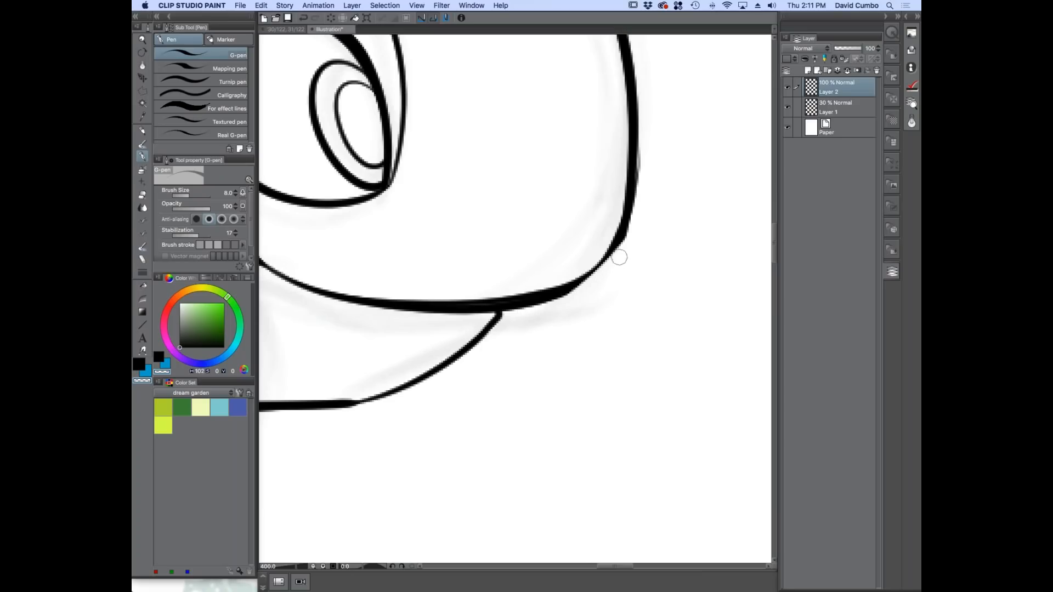
click(137, 365)
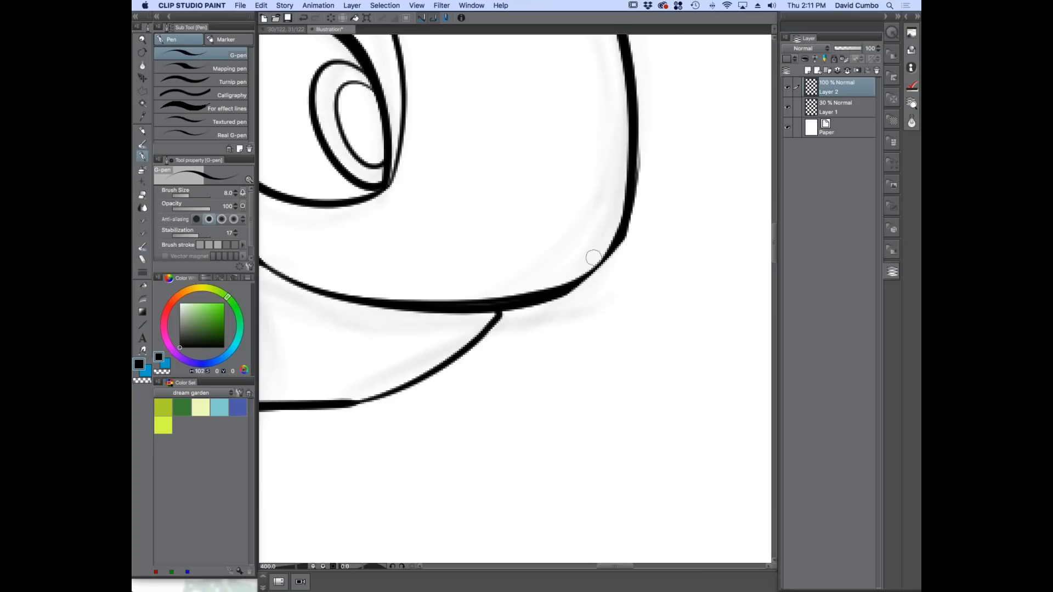
scroll(592, 252, up, 2)
scroll(395, 245, down, 5)
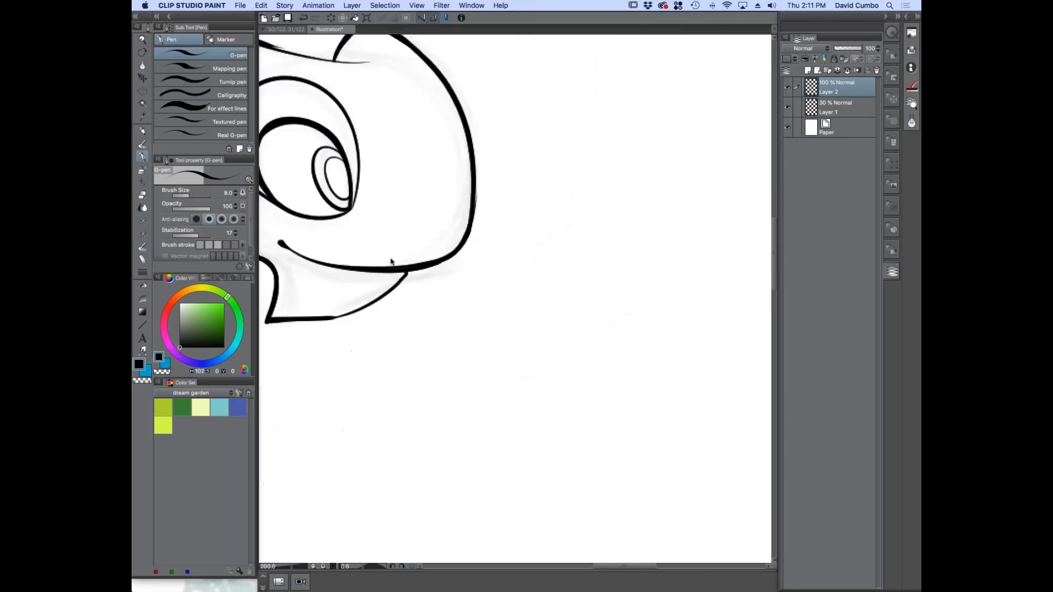
Thicken the top of the eye socket, the head's upper line up to the snout bump, and the bump's back edge.
scroll(562, 320, up, 3)
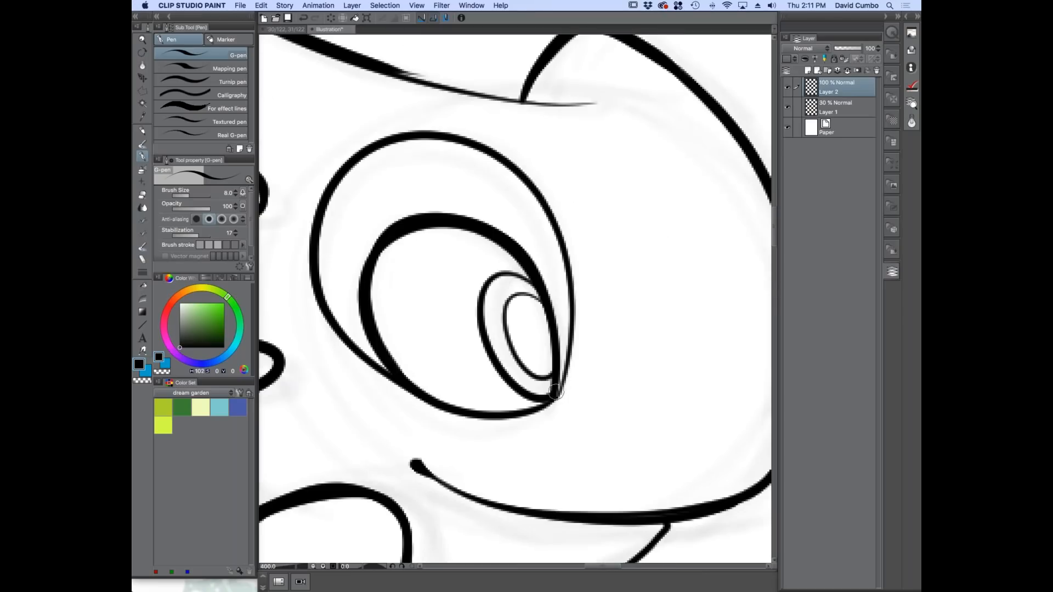
scroll(345, 268, down, 2)
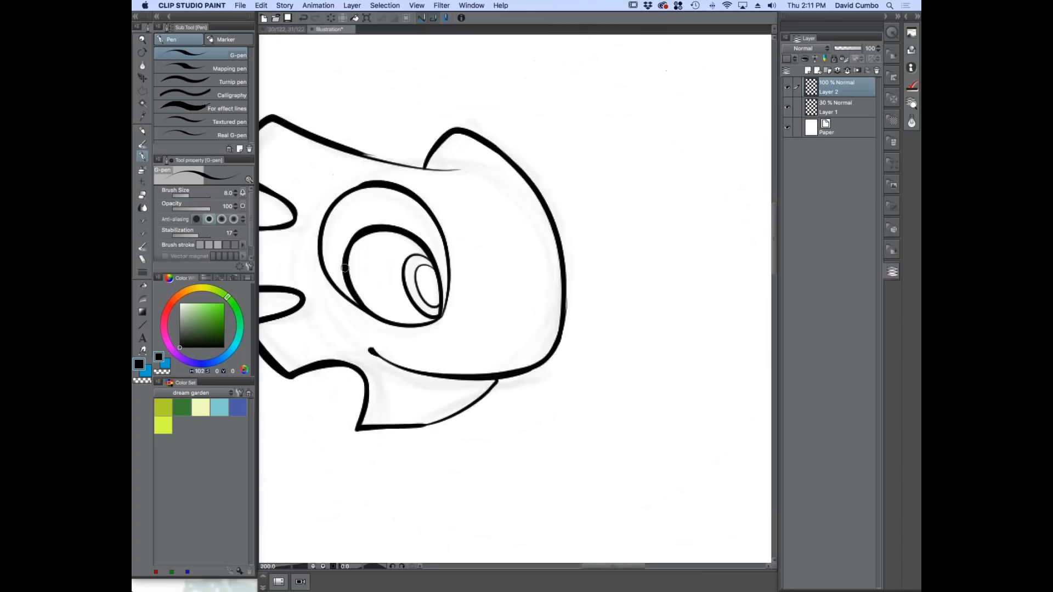
scroll(344, 267, down, 2)
scroll(476, 251, up, 4)
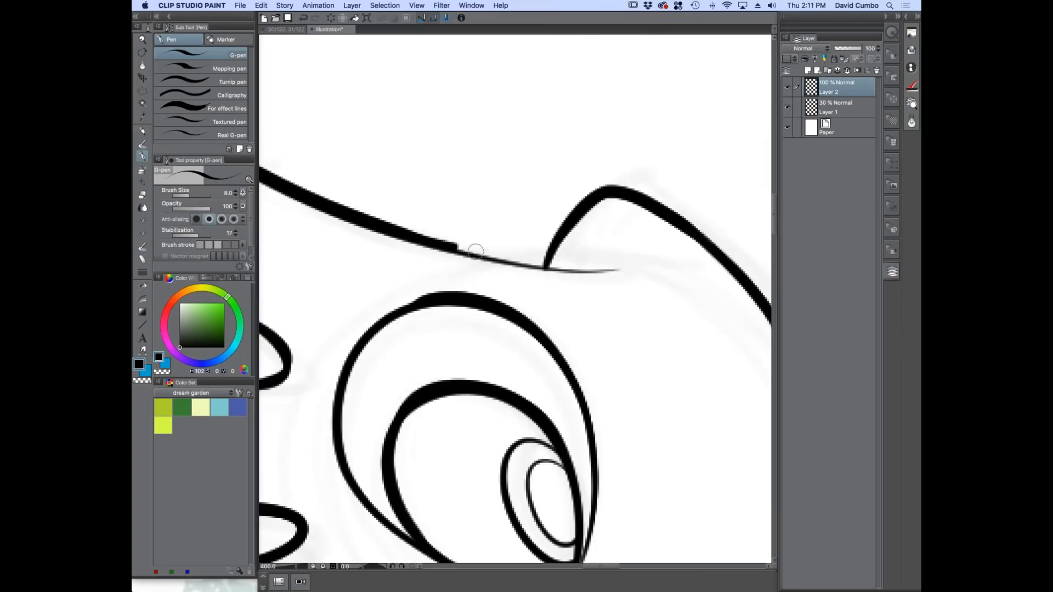
drag(476, 251, 542, 267)
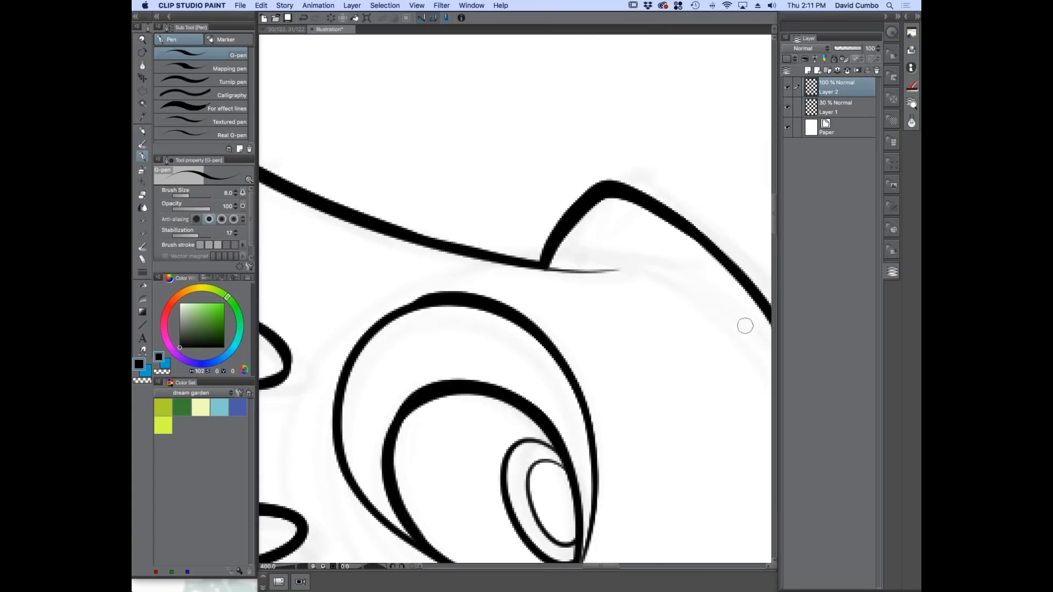
Ink thin dividing lines where the three back spikes meet the head and across the base of the snout bump.
scroll(588, 313, down, 4)
scroll(384, 318, up, 2)
mouse_move(433, 282)
mouse_down()
mouse_move(467, 220)
mouse_move(444, 351)
mouse_move(468, 377)
mouse_move(332, 219)
mouse_up()
scroll(404, 347, up, 2)
drag(407, 233, 469, 349)
scroll(423, 322, down, 3)
scroll(462, 185, up, 3)
mouse_move(462, 186)
mouse_down()
mouse_move(519, 190)
mouse_move(583, 146)
mouse_up()
scroll(428, 225, down, 3)
drag(370, 307, 383, 304)
scroll(382, 305, up, 1)
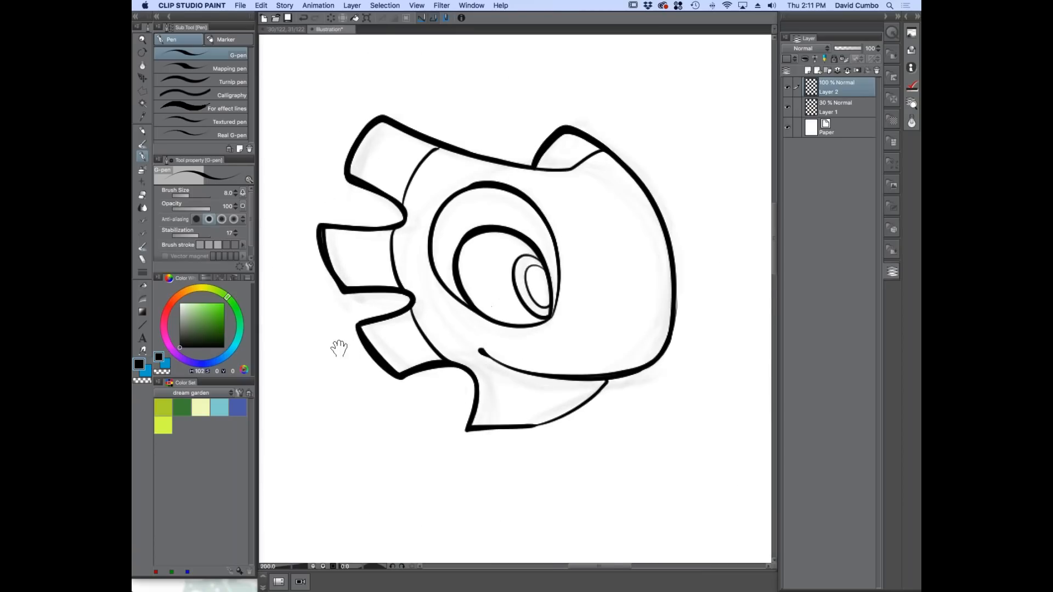
Hide the sketch on Layer 1 and add a new raster layer between it and the line art.
key(alt+bracketleft)
click(788, 110)
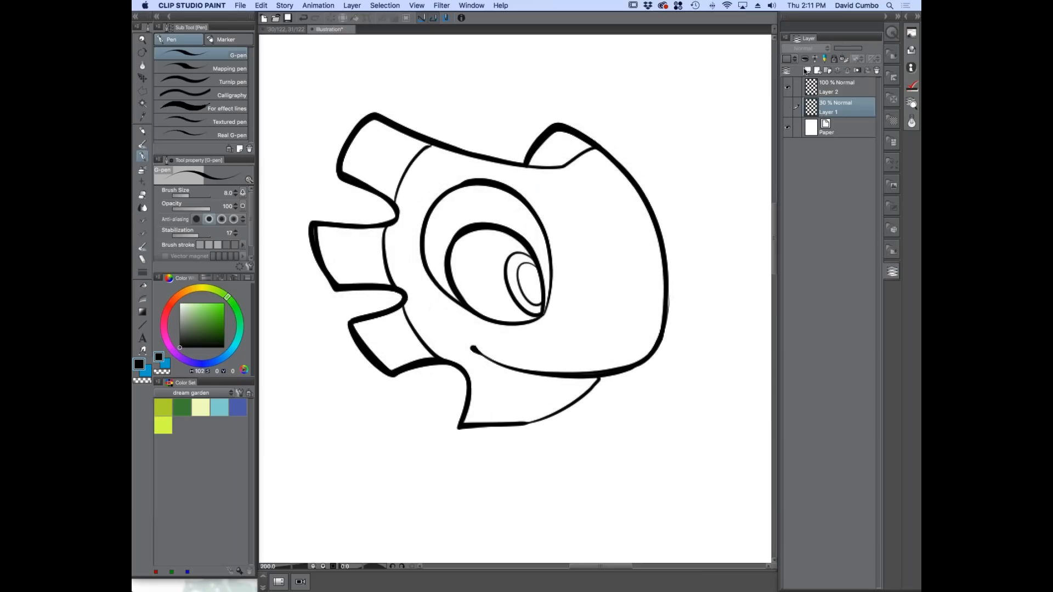
key(ctrl+shift+n)
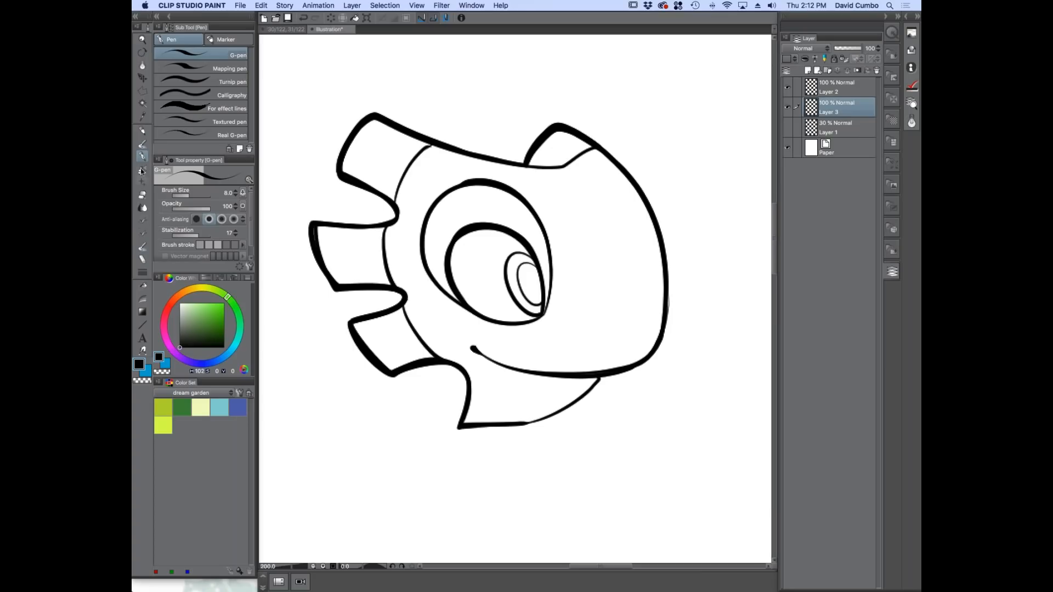
Choose the Fill-in mono pen marker at size 300 and set the colour to a bright green.
click(221, 39)
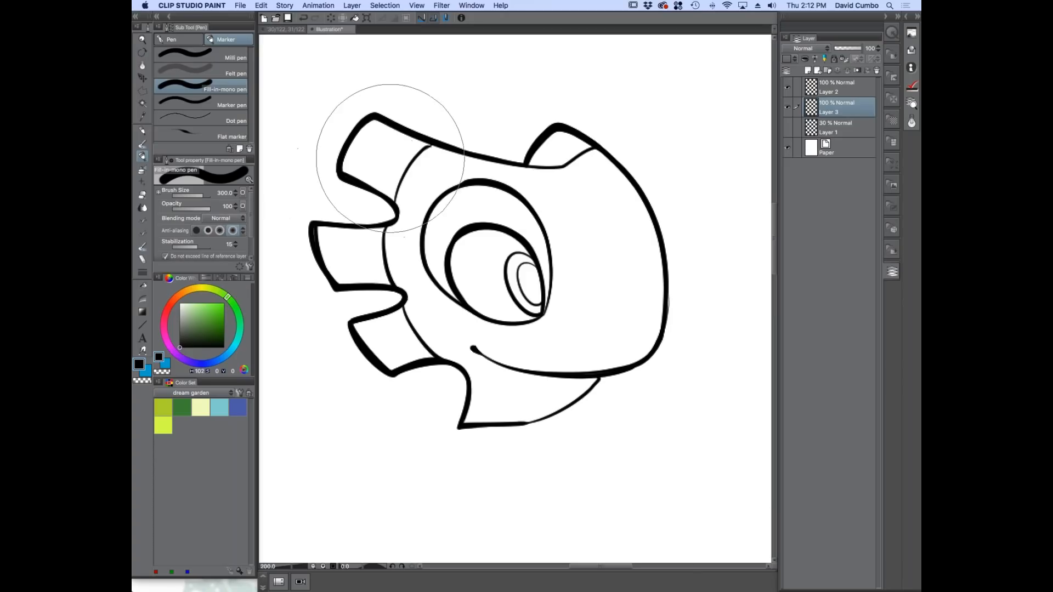
drag(168, 308, 233, 305)
click(216, 310)
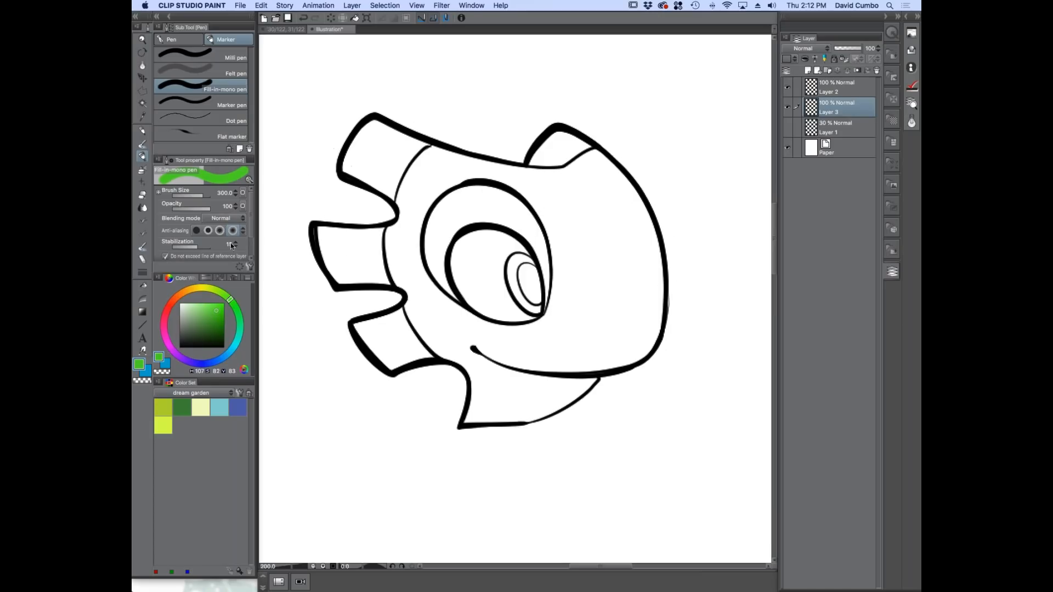
Examine the Fill-in mono pen's Anti-overflow settings, including Do not exceed line of reference layer and Area scaling.
drag(249, 236, 249, 256)
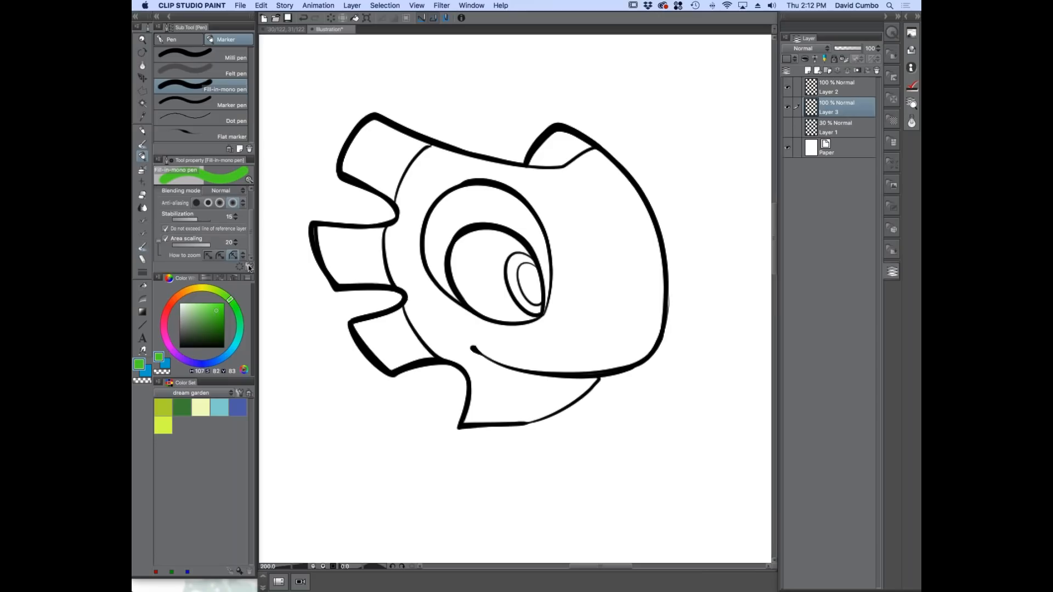
mouse_move(249, 240)
mouse_down()
mouse_move(250, 222)
mouse_move(255, 240)
mouse_up()
click(250, 266)
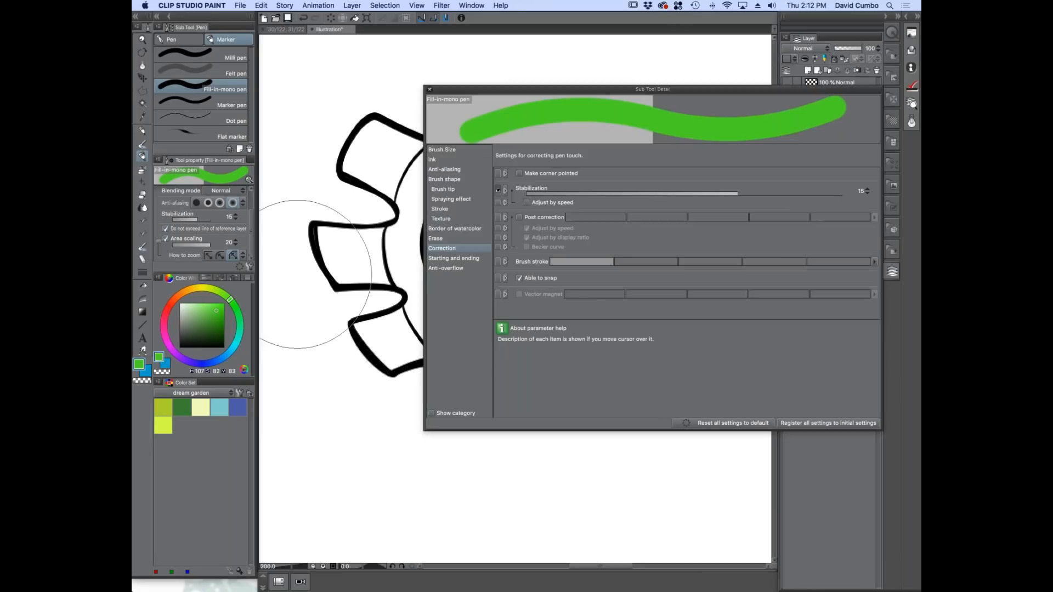
click(443, 268)
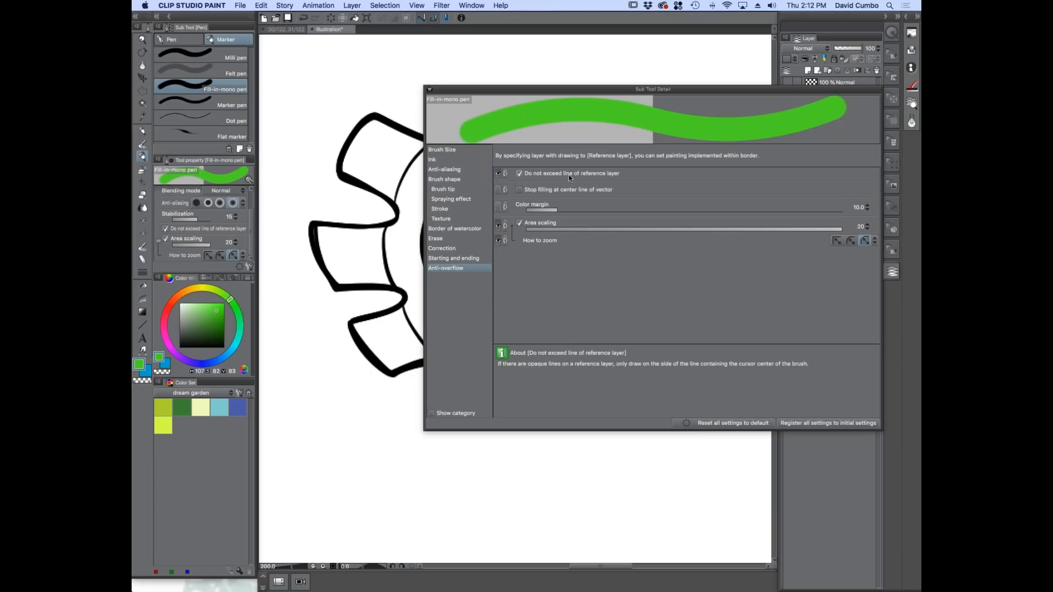
click(431, 91)
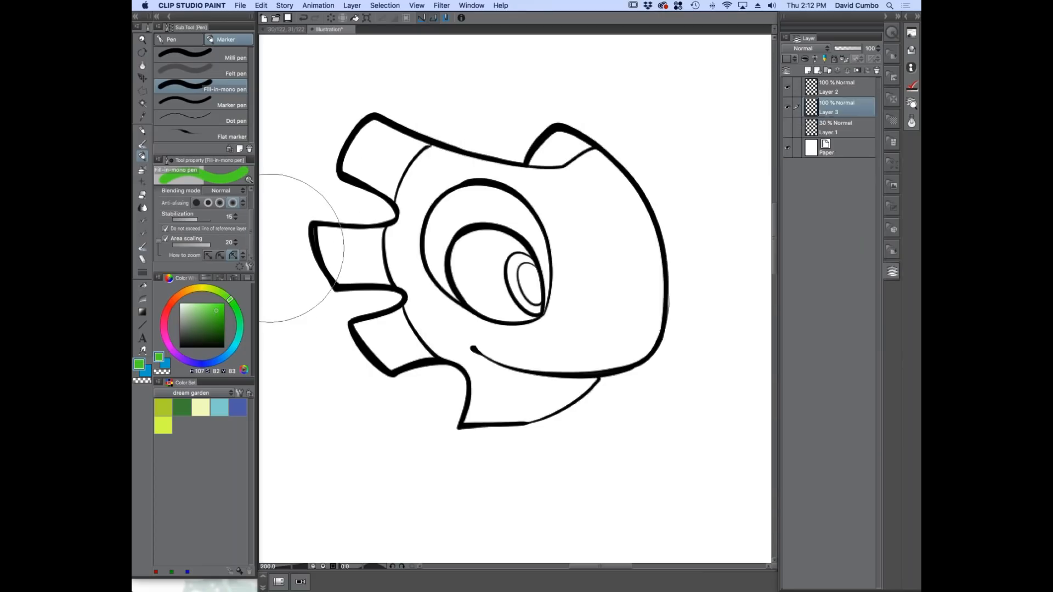
Set the line art on Layer 2 as the reference layer and make Layer 3 active for painting.
click(810, 96)
click(788, 87)
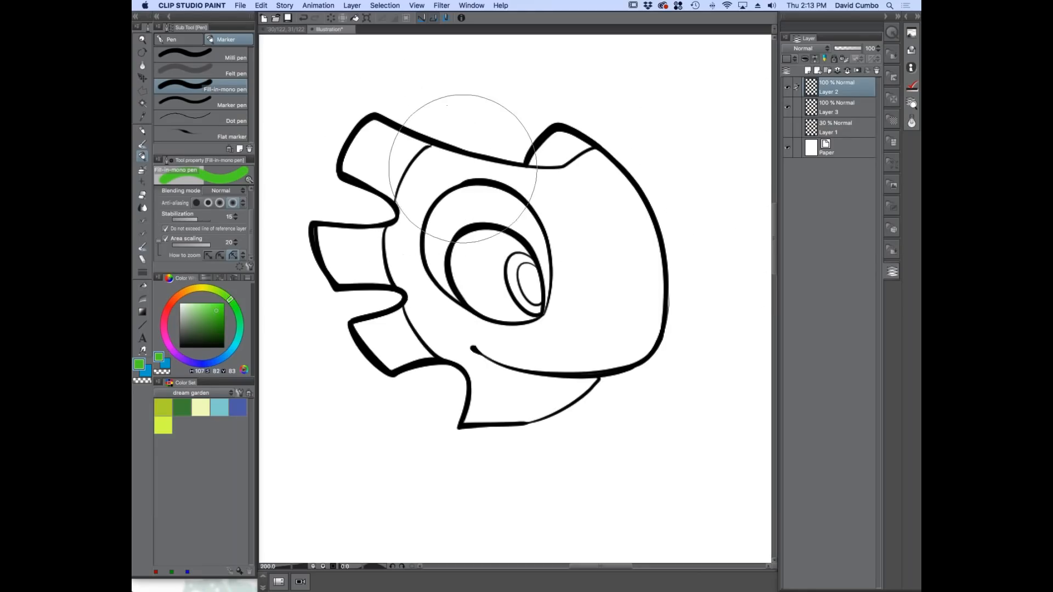
click(808, 110)
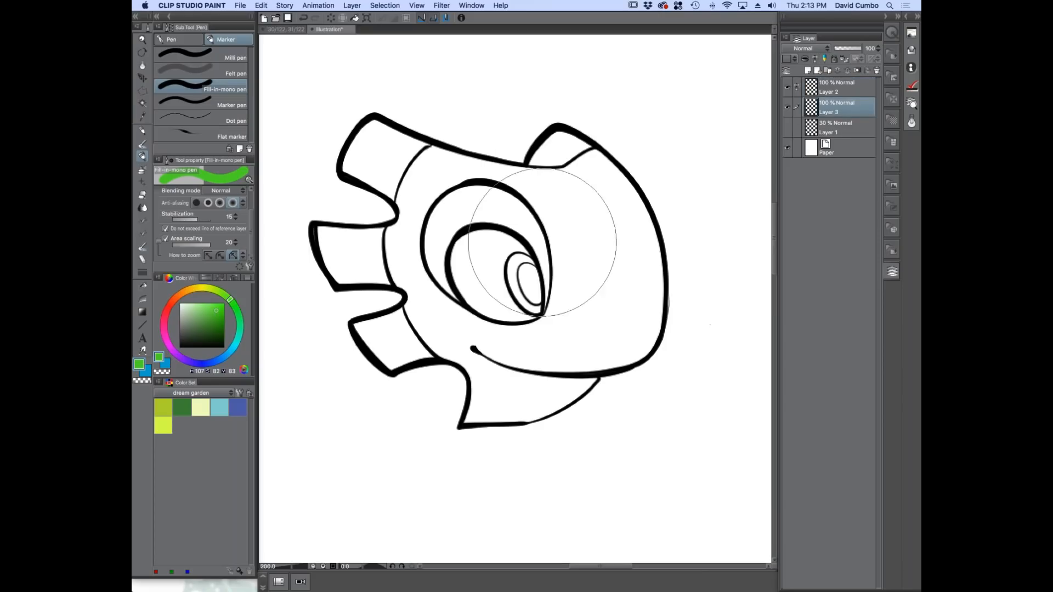
Try painting the head and neck green with the Fill-in mono pen, recheck its Anti-overflow settings, and undo the trial strokes.
mouse_move(572, 183)
mouse_down()
mouse_move(592, 334)
mouse_move(482, 340)
mouse_move(426, 187)
mouse_move(543, 494)
mouse_move(603, 472)
mouse_up()
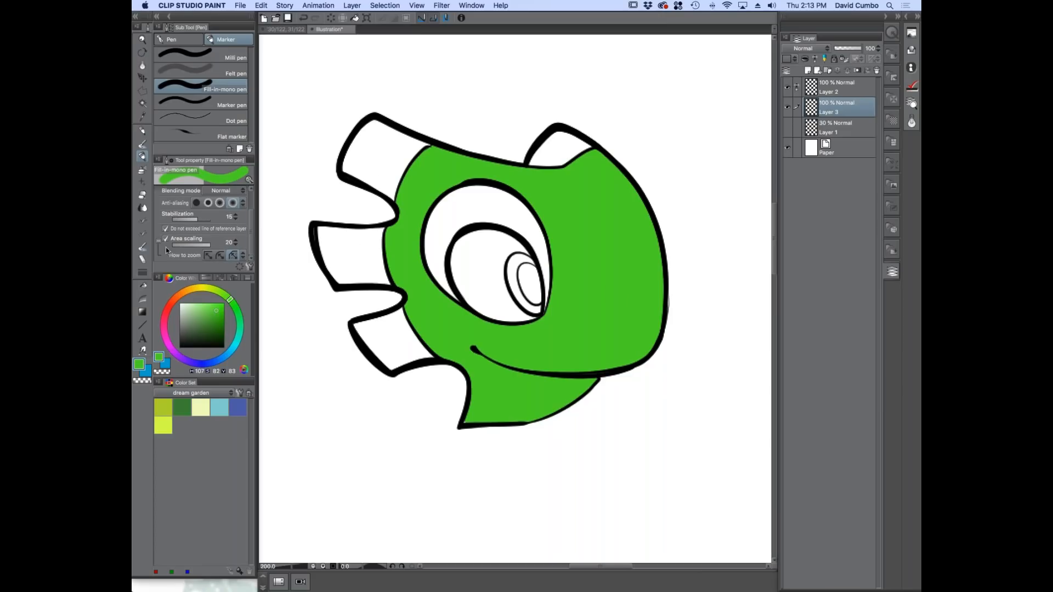
click(249, 266)
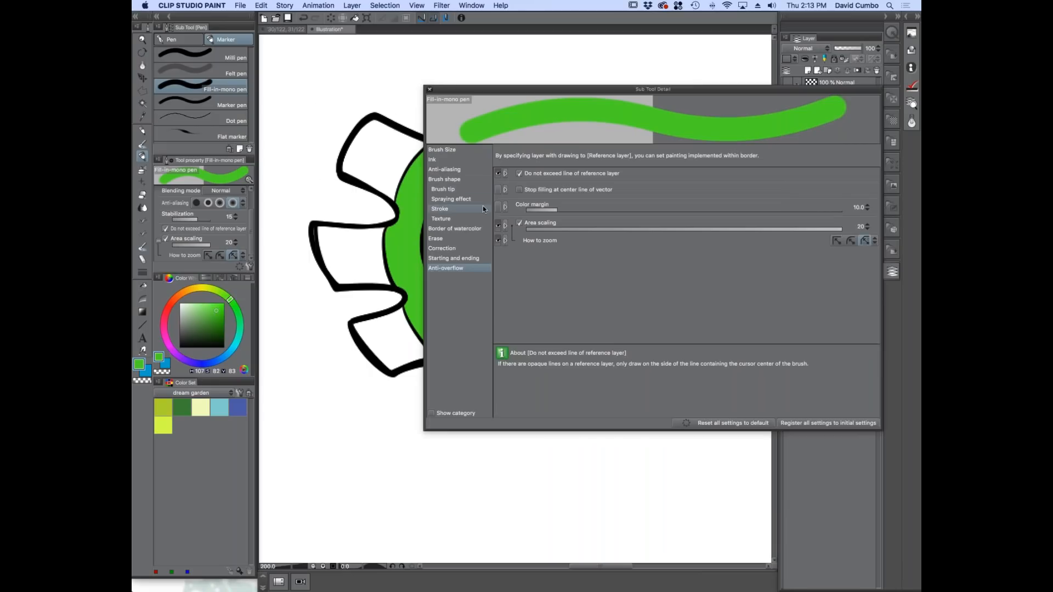
click(429, 89)
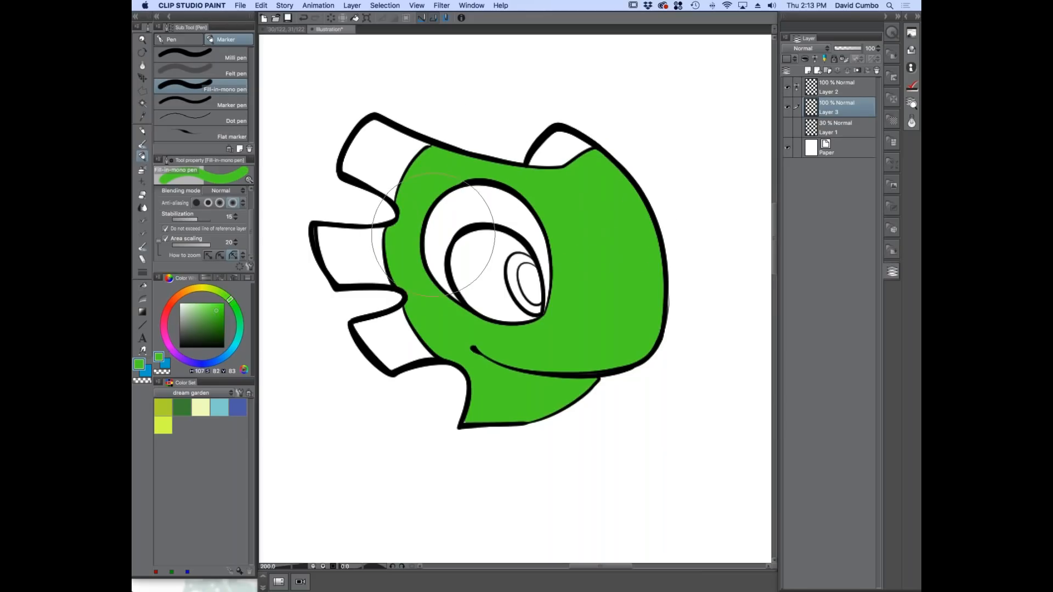
key(super+z)
mouse_move(584, 186)
mouse_down()
mouse_move(606, 202)
mouse_move(625, 248)
mouse_move(624, 292)
mouse_move(592, 343)
mouse_move(590, 296)
mouse_move(548, 315)
mouse_up()
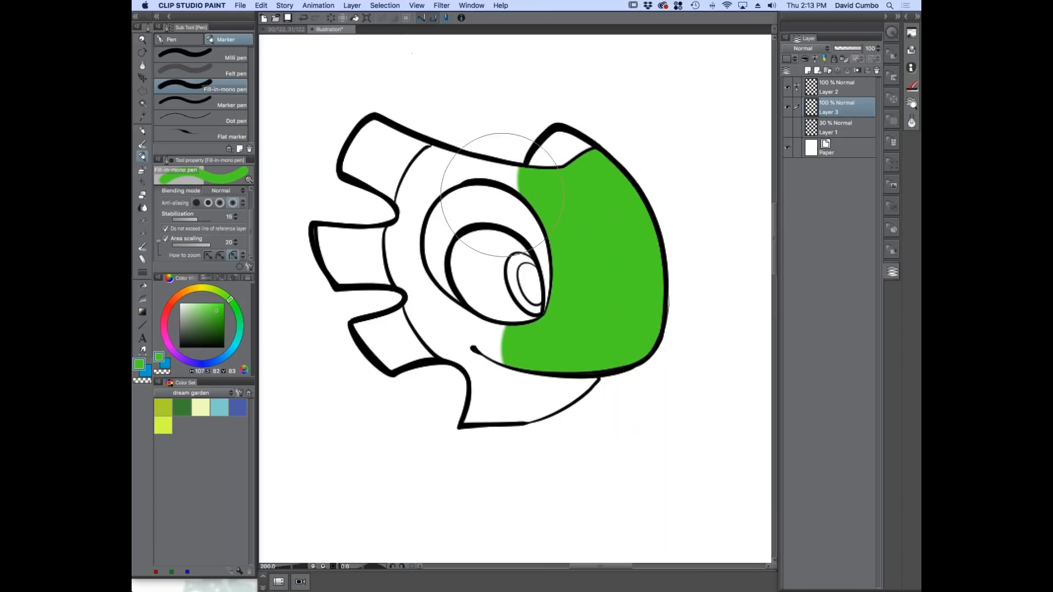
key(super+z)
Paint the head and neck green, and fill the three back spikes and the snout bump with red.
mouse_move(543, 185)
mouse_down()
mouse_move(496, 166)
mouse_move(406, 260)
mouse_move(454, 329)
mouse_move(598, 307)
mouse_move(579, 296)
mouse_move(564, 388)
mouse_move(469, 352)
mouse_up()
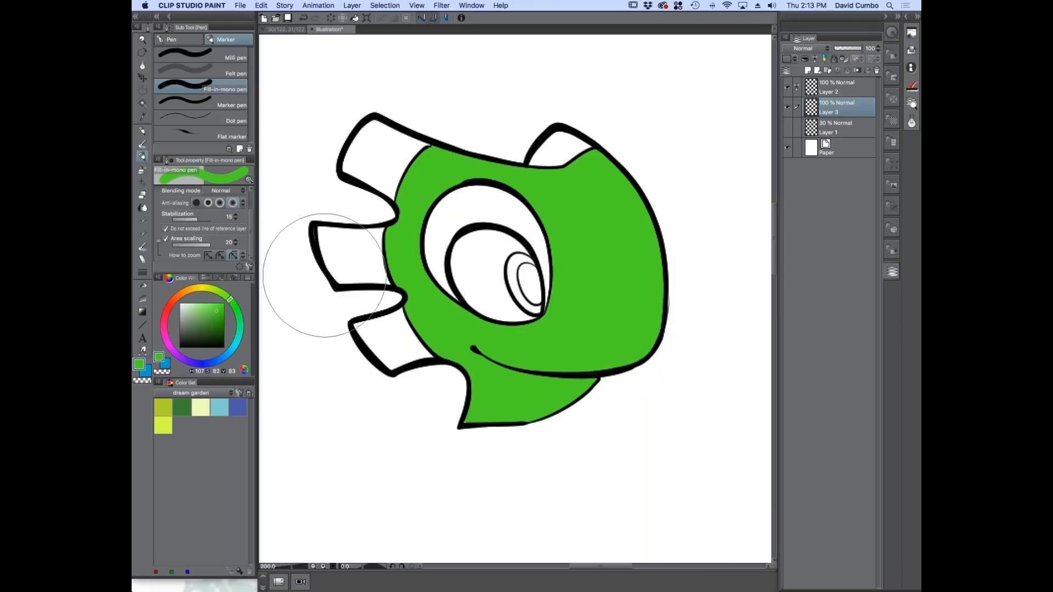
click(169, 307)
mouse_move(399, 141)
mouse_down()
mouse_move(340, 235)
mouse_move(429, 237)
mouse_up()
click(560, 149)
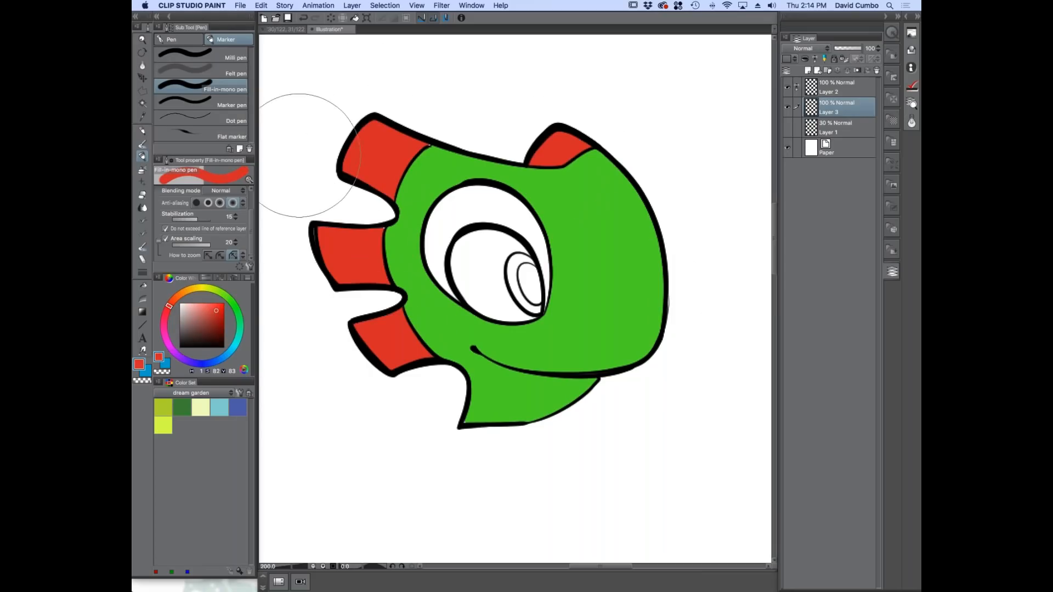
Fill the tiny unpainted gaps in the inner corners of the red spikes using the G-pen.
scroll(423, 137, up, 8)
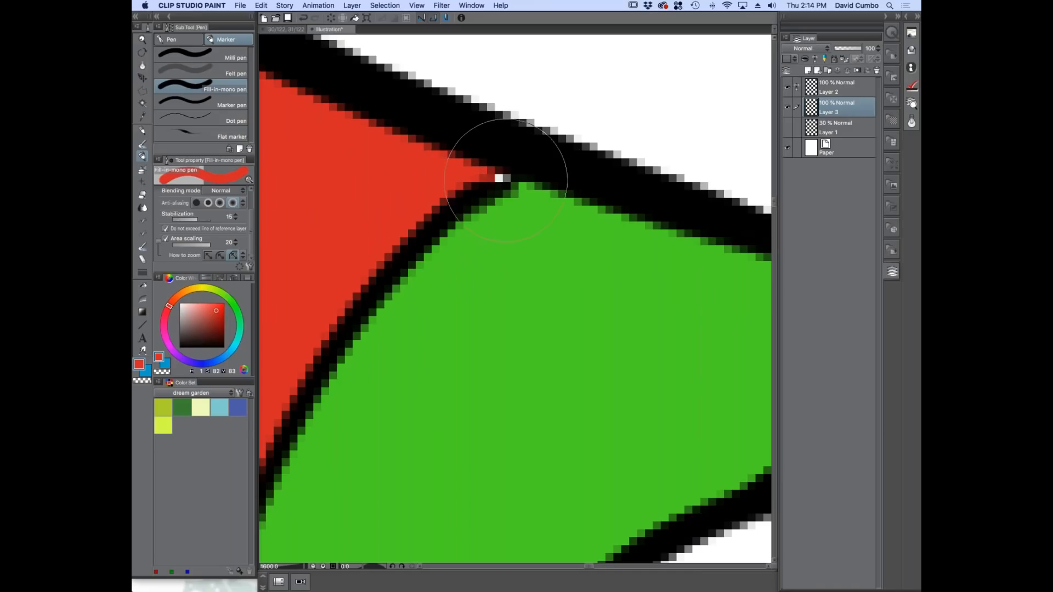
scroll(487, 178, down, 6)
scroll(487, 178, up, 3)
scroll(487, 178, up, 2)
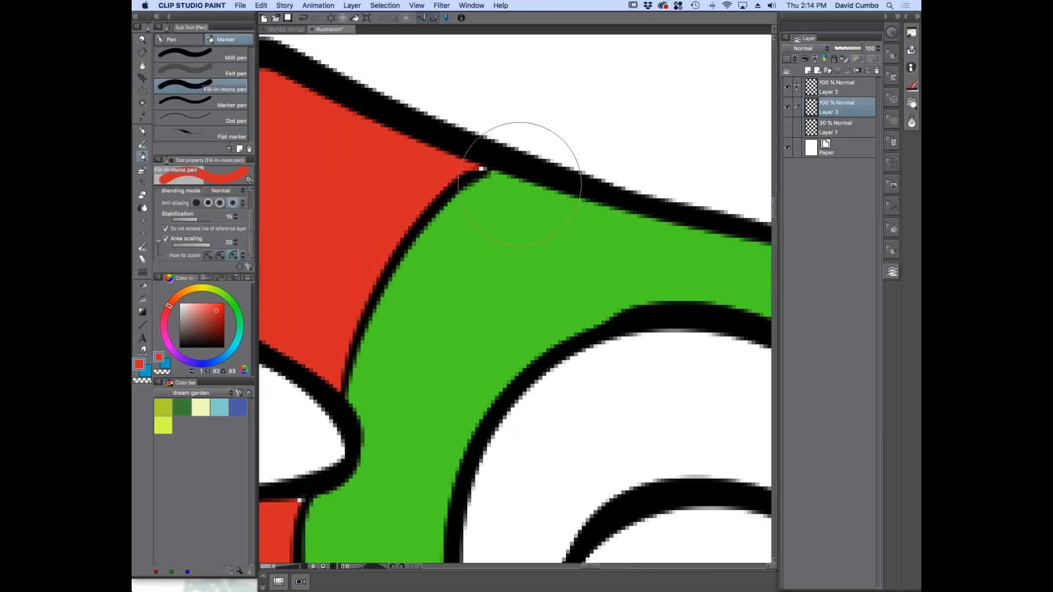
click(171, 39)
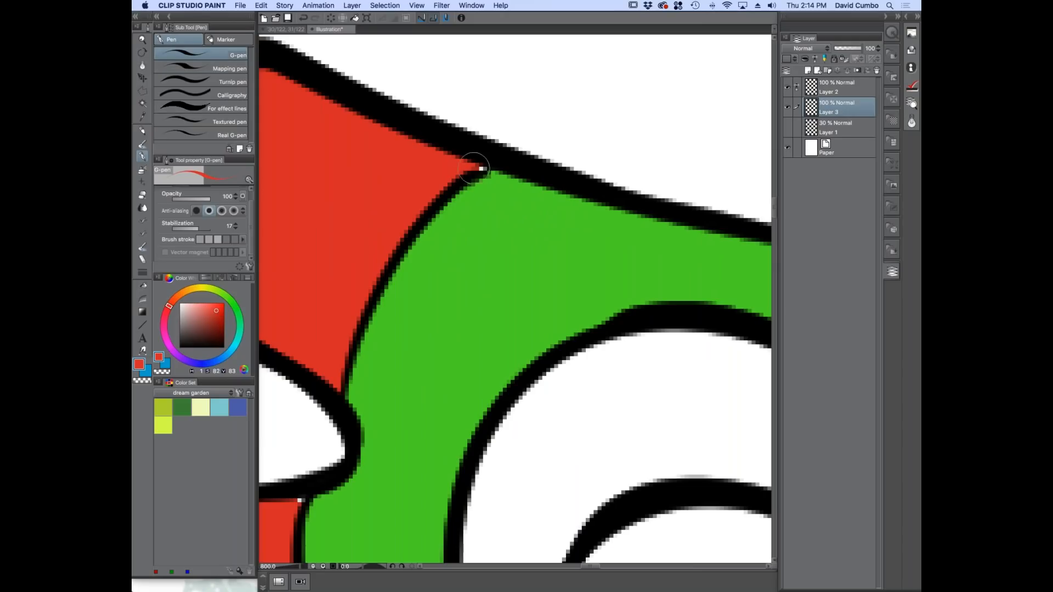
drag(346, 388, 428, 165)
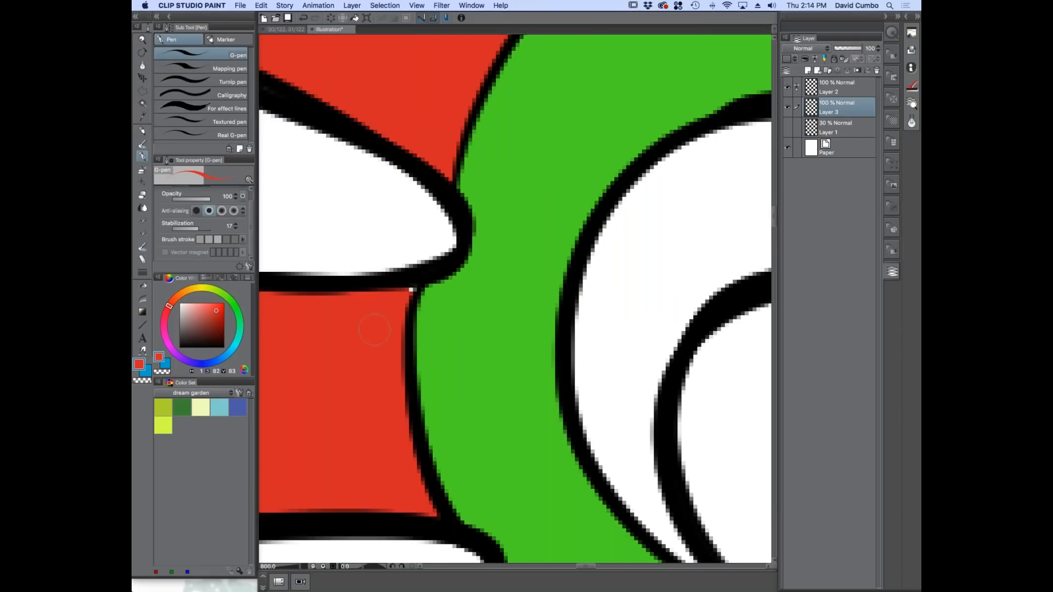
scroll(381, 346, down, 4)
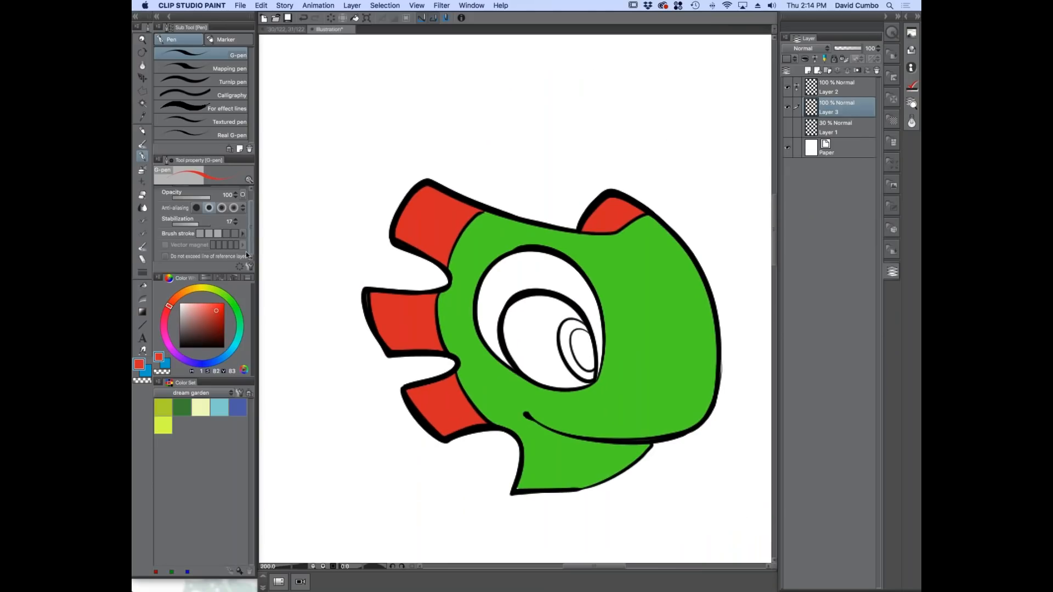
Switch back to the Fill-in mono pen and review its Anti-overflow settings, including Area scaling.
click(218, 40)
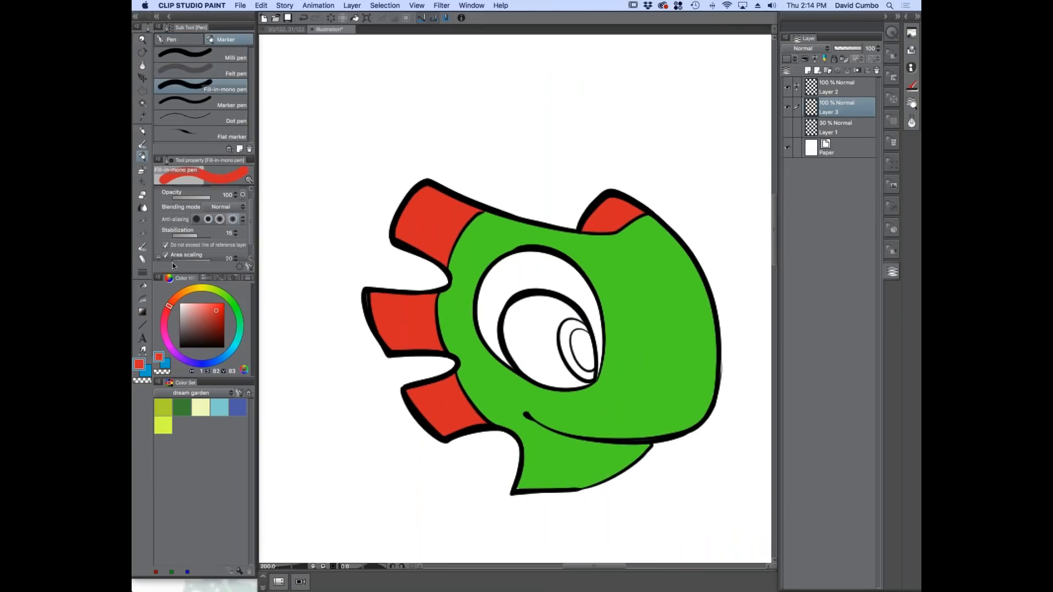
scroll(251, 226, down, 2)
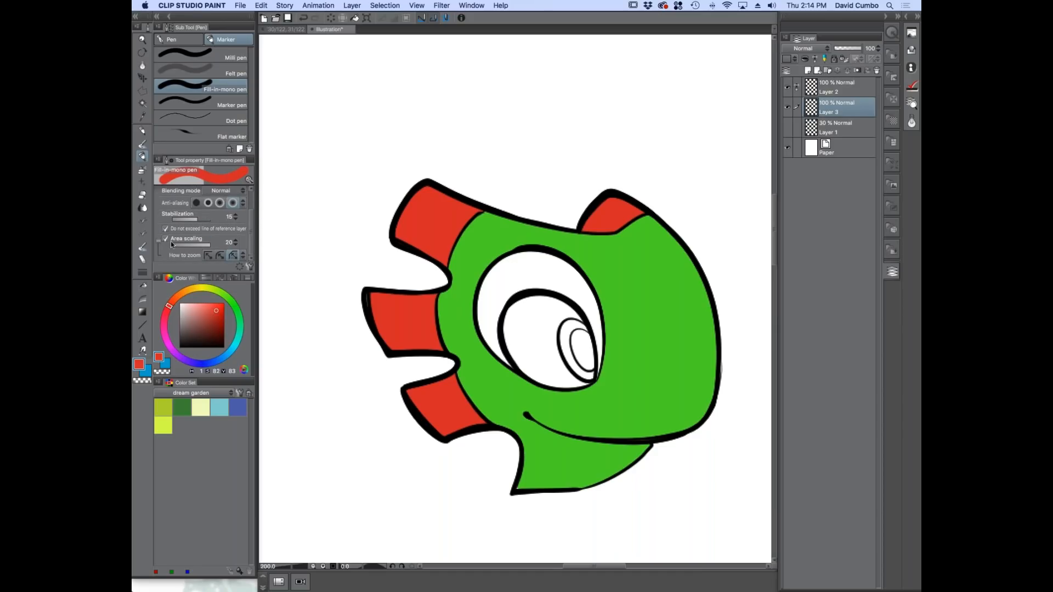
click(248, 267)
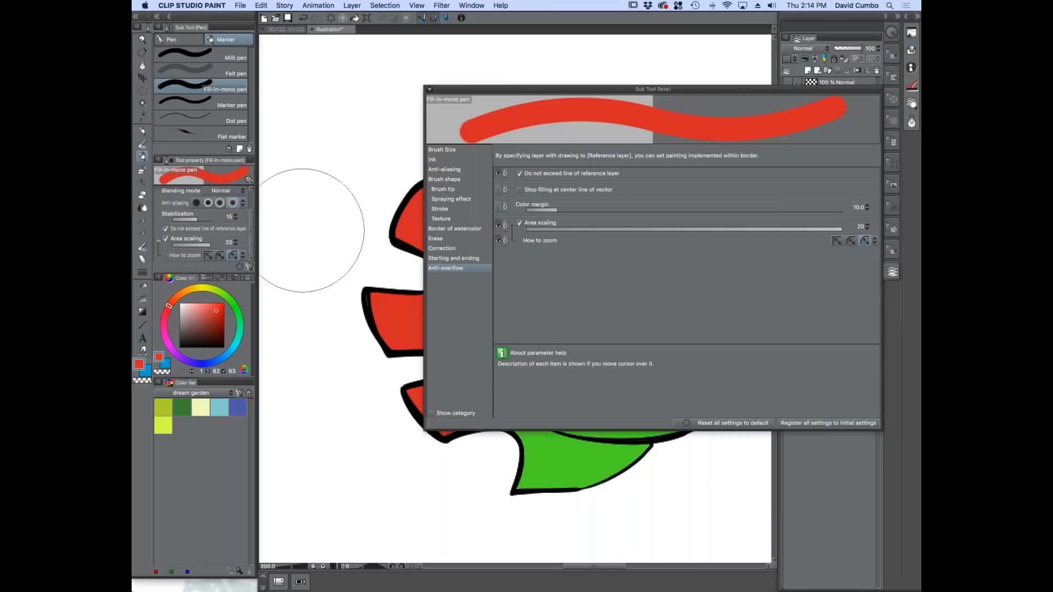
click(429, 89)
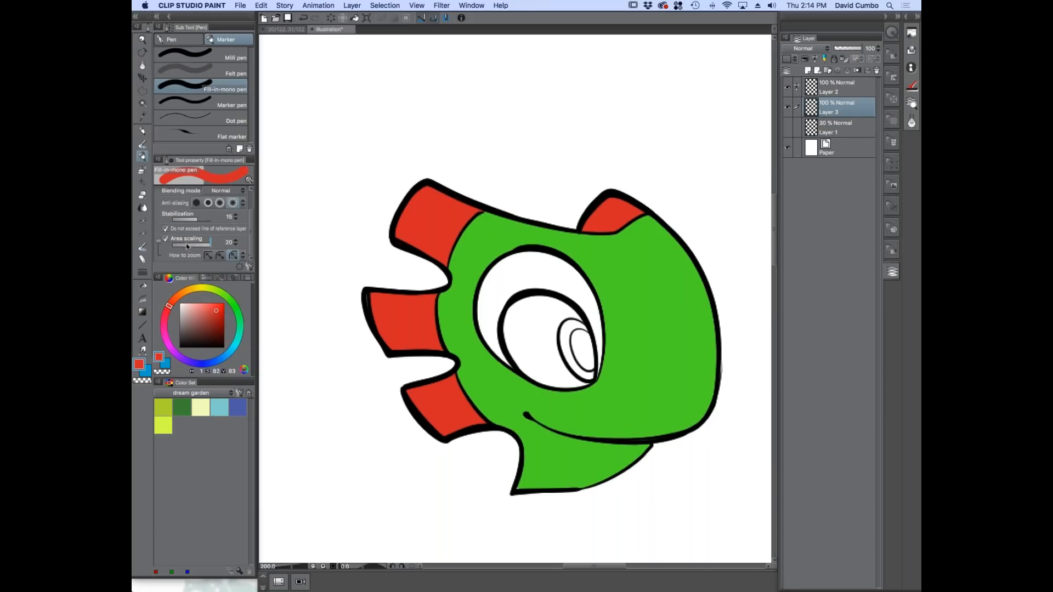
Hide the line art on Layer 2 to examine the edges of the flat colours, and show it again.
scroll(445, 224, up, 2)
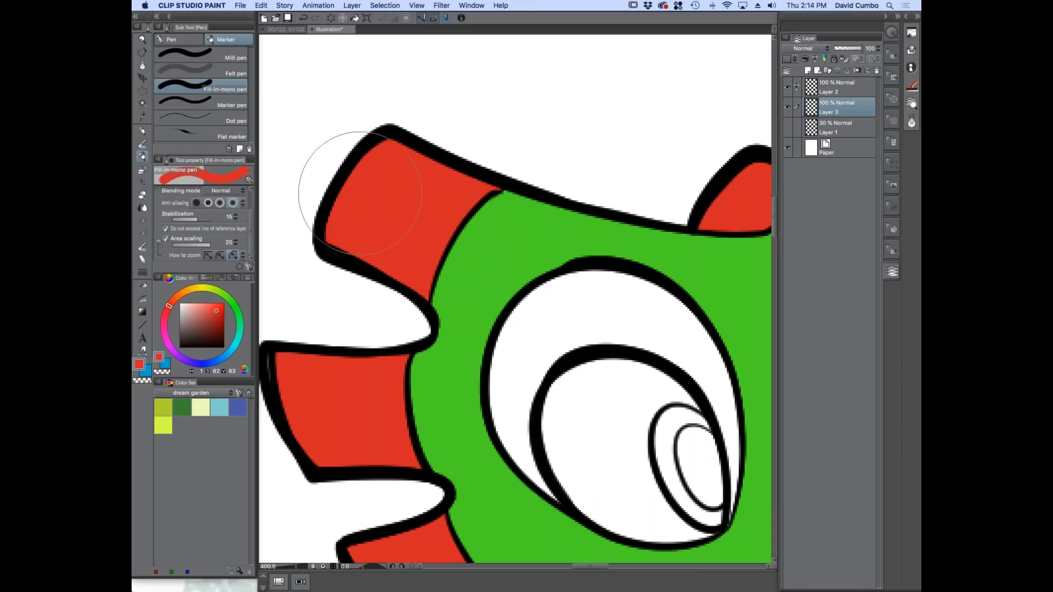
drag(550, 260, 498, 179)
click(788, 87)
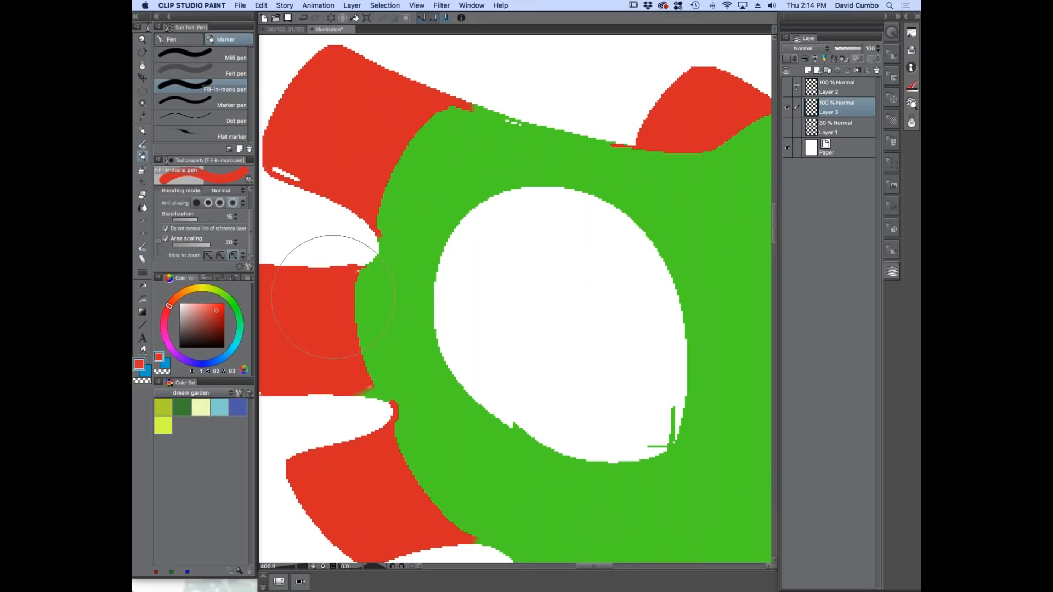
scroll(536, 141, up, 4)
click(788, 87)
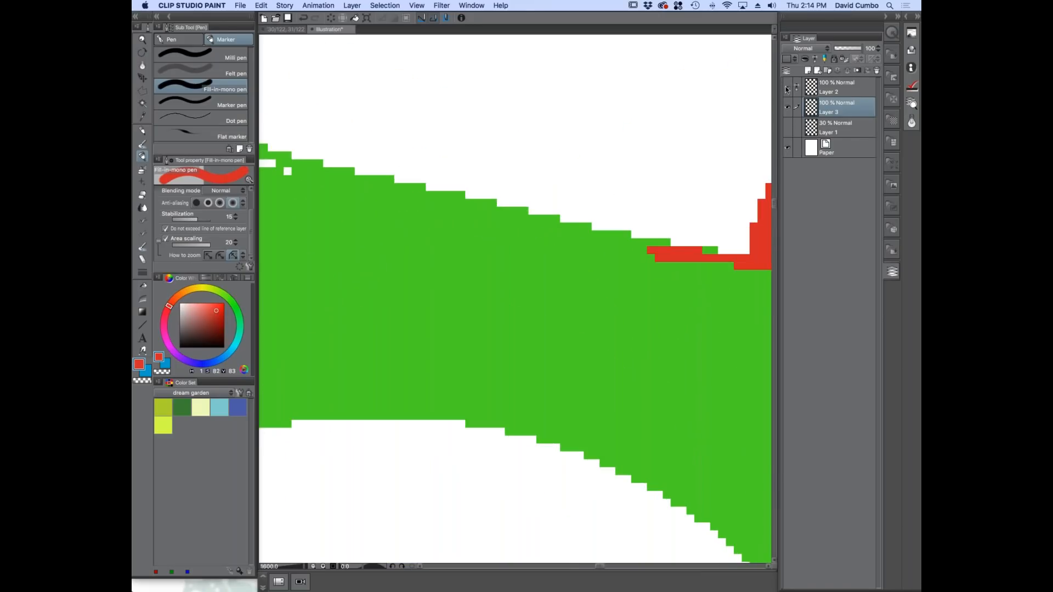
Lower Layer 2's opacity to 30% to examine how far the colour runs under the lines, and restore it to 100%.
drag(847, 51, 839, 49)
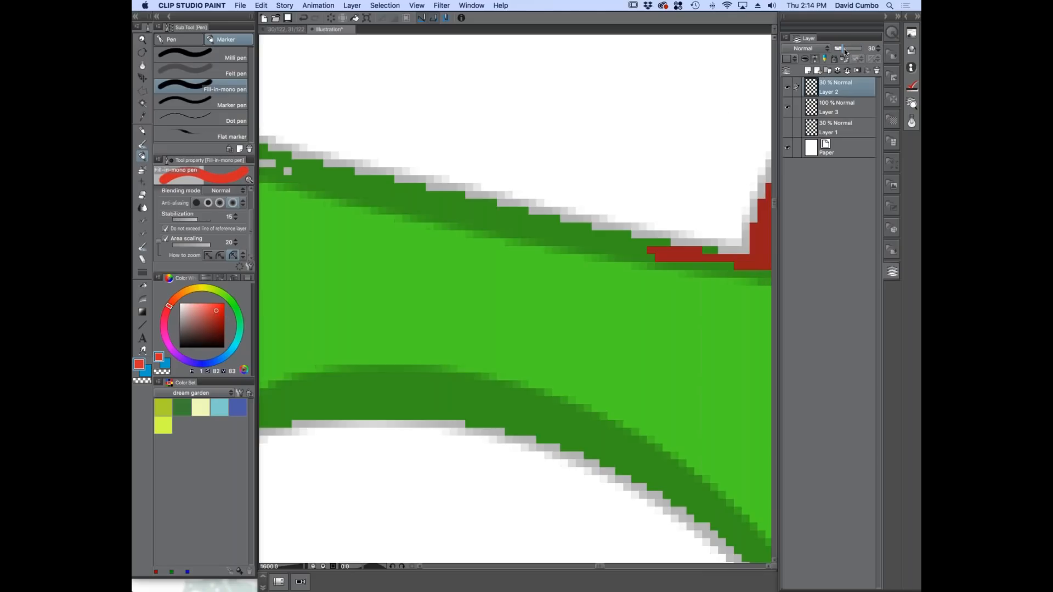
scroll(482, 183, down, 2)
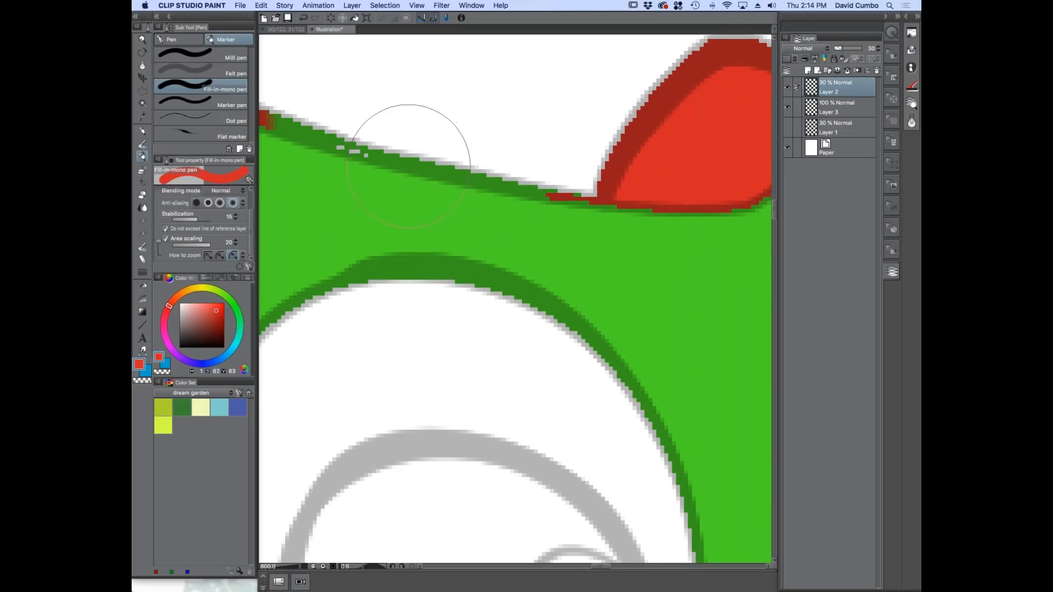
scroll(472, 134, up, 2)
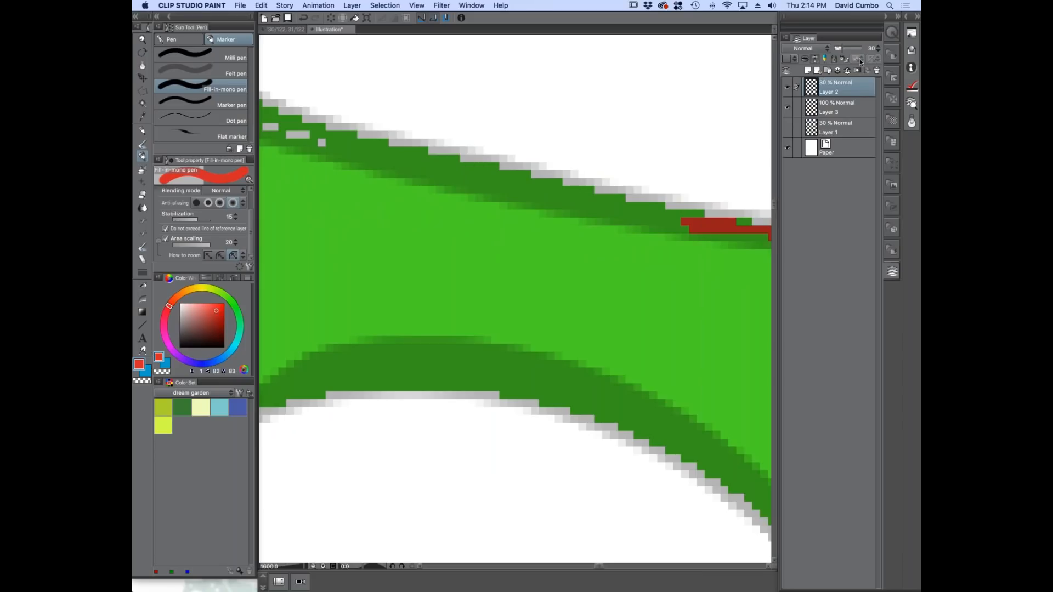
drag(842, 49, 863, 50)
scroll(451, 225, down, 5)
drag(438, 225, 461, 128)
Hide the painted Layer 3 and add a new empty raster layer above it.
click(788, 108)
click(823, 108)
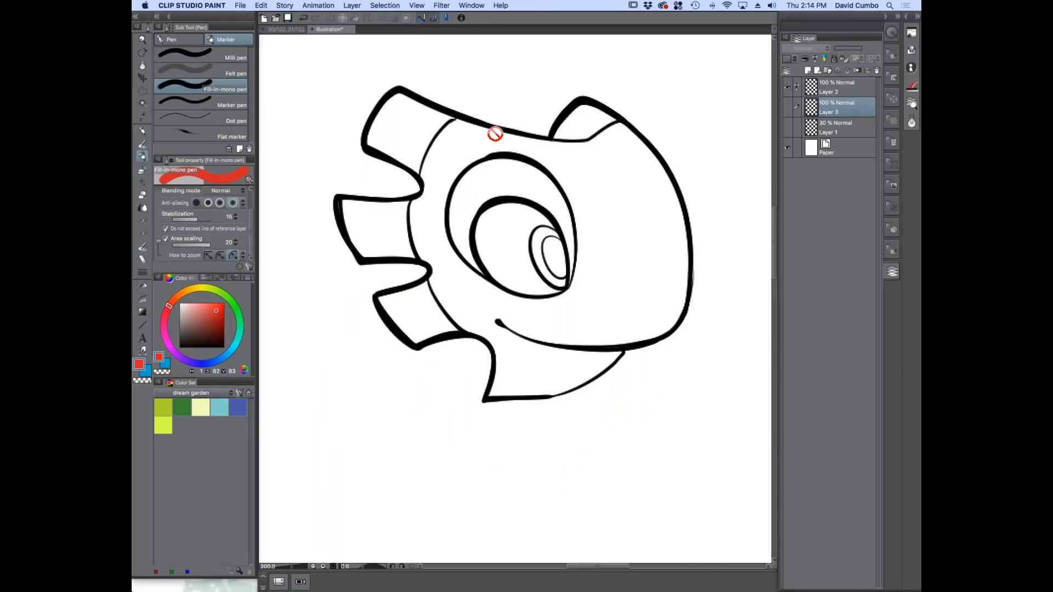
click(808, 72)
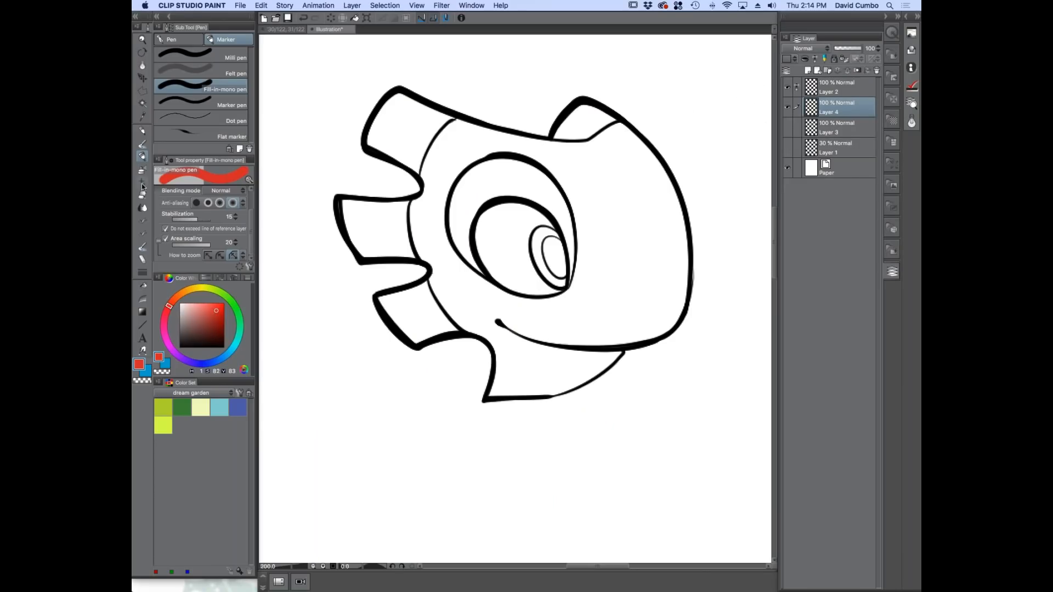
Turn off Area scaling, paint the three back spikes red, and inspect the paint edges along the line art.
click(166, 239)
mouse_move(404, 124)
mouse_down()
mouse_move(414, 118)
mouse_move(380, 218)
mouse_move(420, 308)
mouse_up()
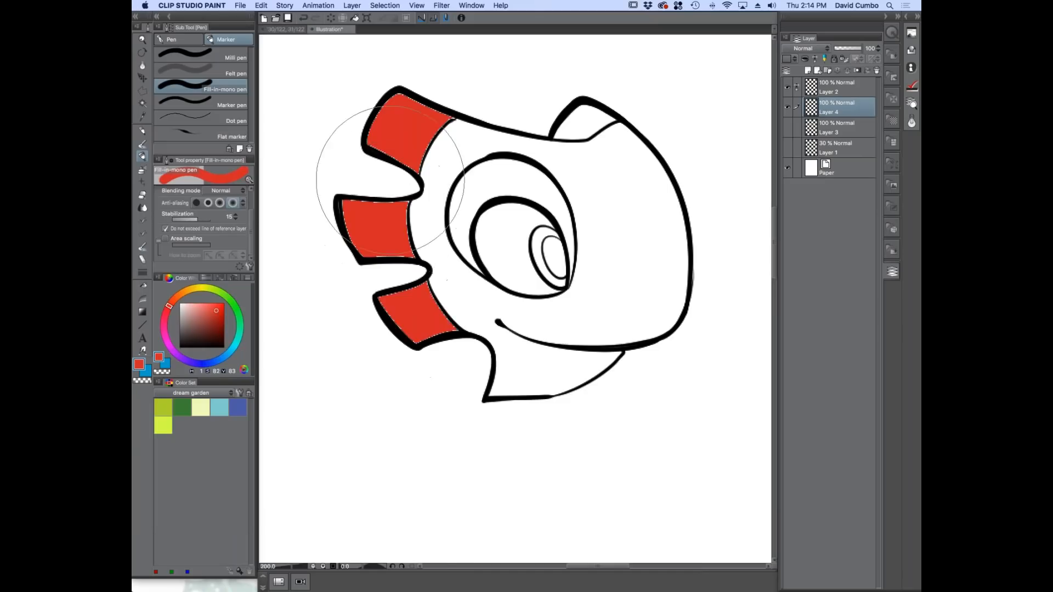
scroll(398, 132, up, 2)
drag(463, 74, 475, 247)
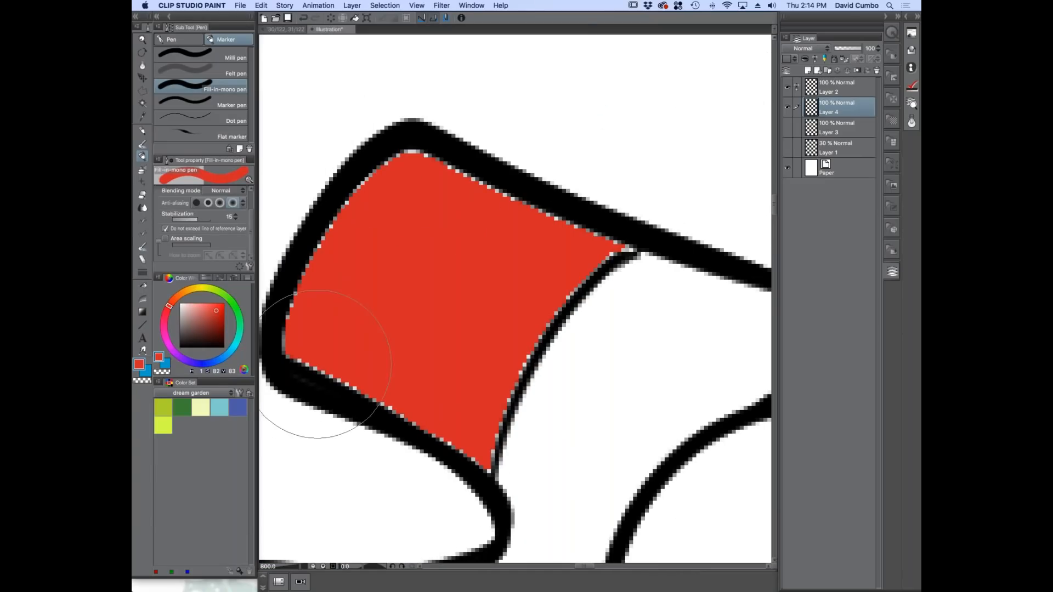
scroll(474, 315, down, 2)
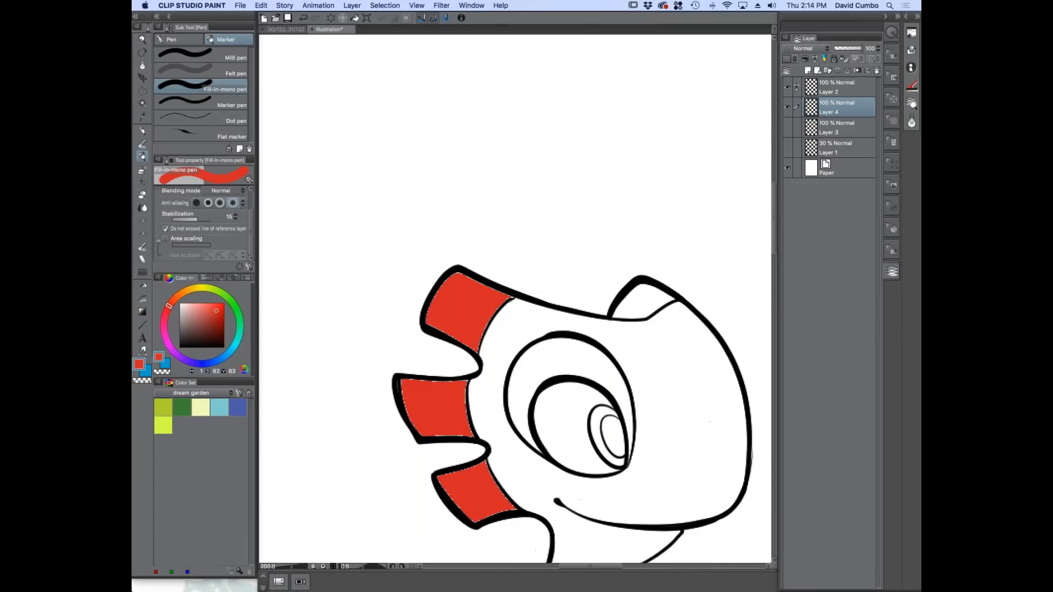
Turn Area scaling back on, repaint the three back spikes red, and fill the snout bump with red.
drag(544, 457, 481, 319)
click(165, 239)
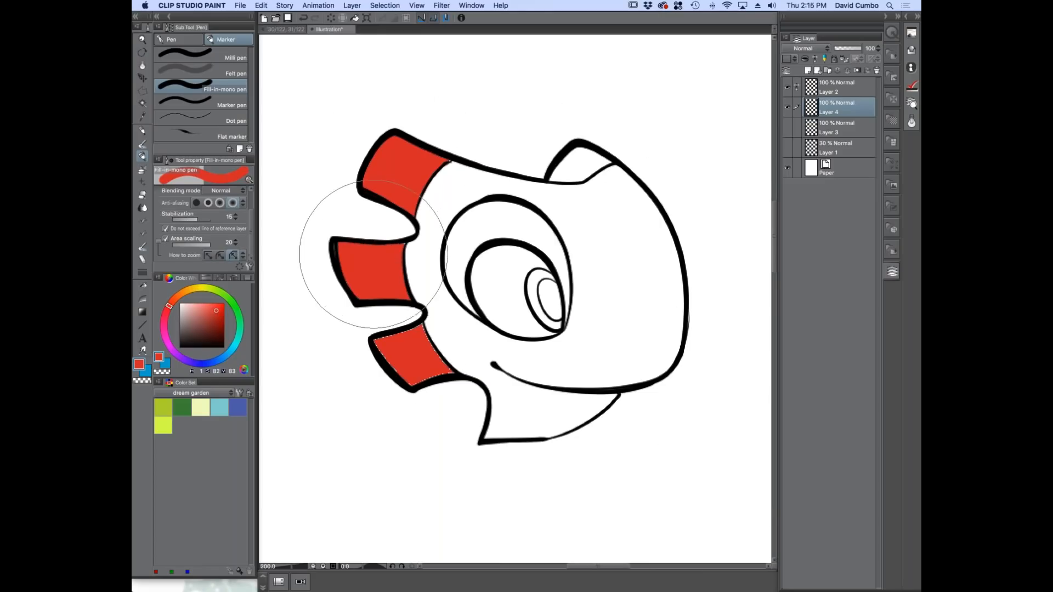
click(568, 159)
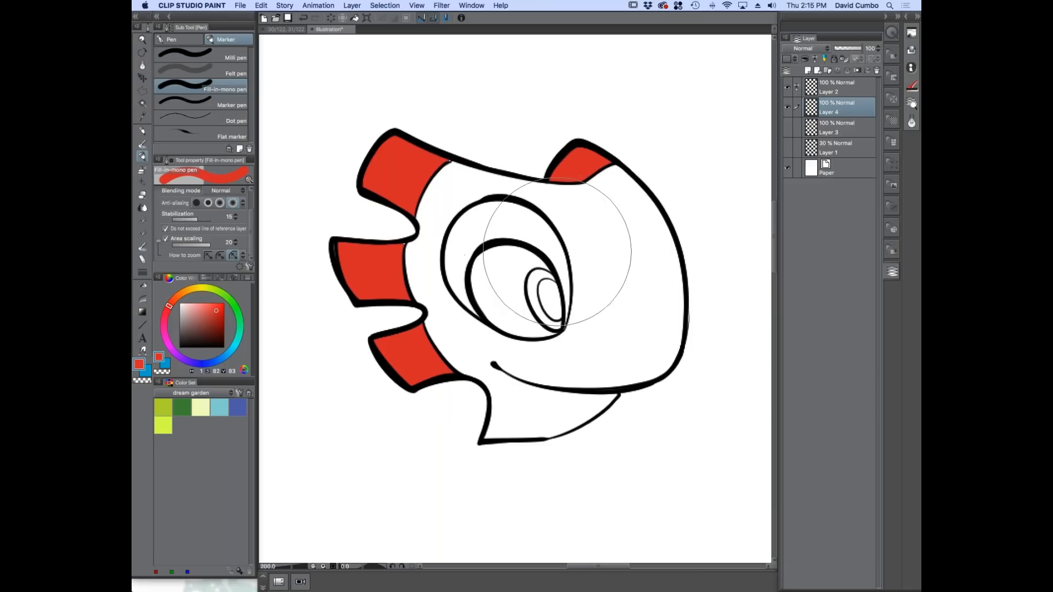
Hide Layer 4, show the painted Layer 3, and add a new layer above it with the Multiply blending mode.
click(788, 108)
click(787, 127)
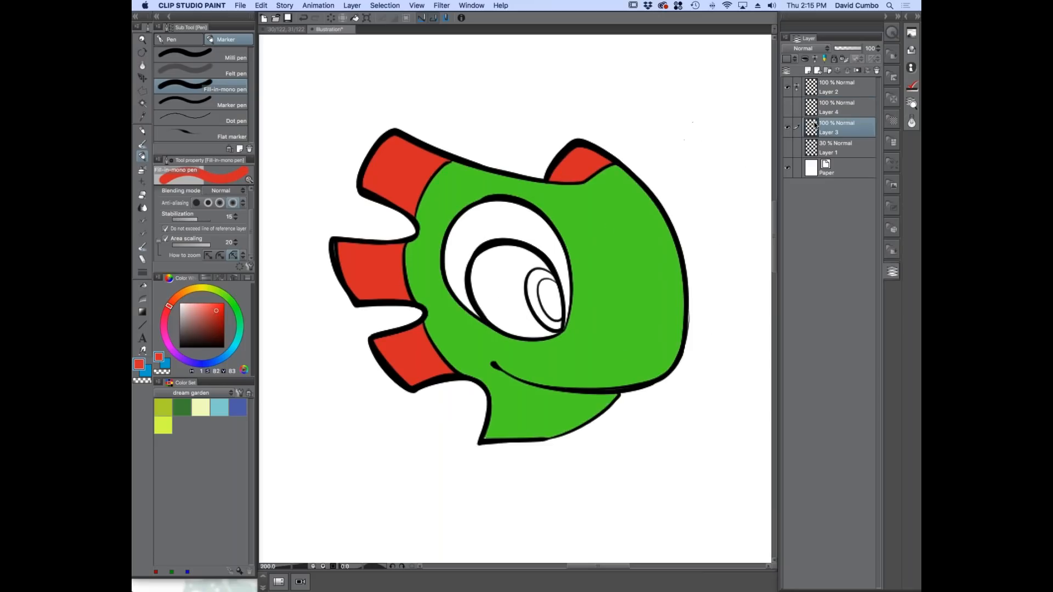
click(809, 72)
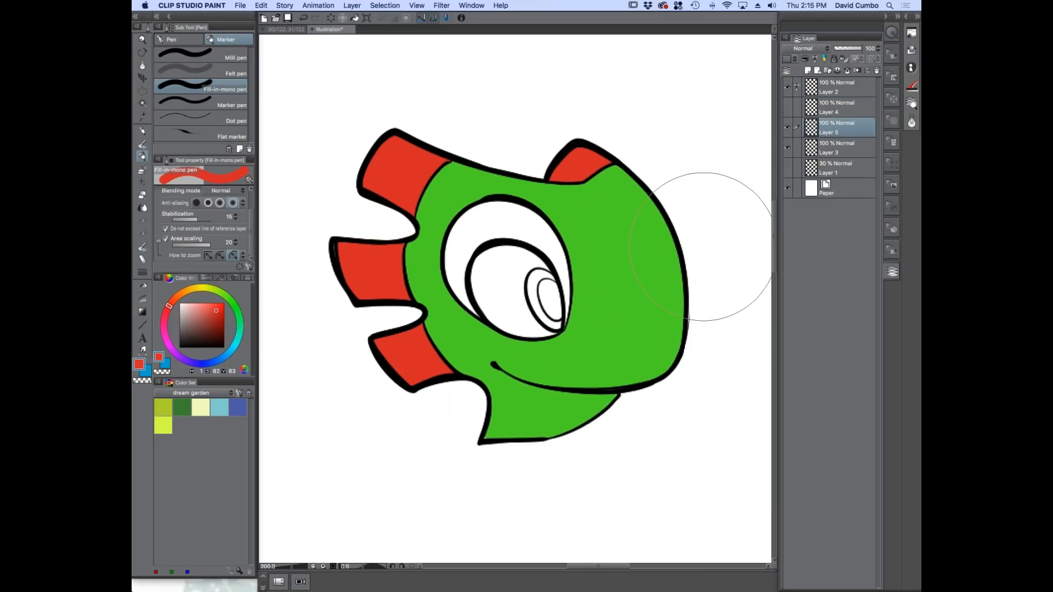
drag(392, 393, 357, 364)
click(796, 49)
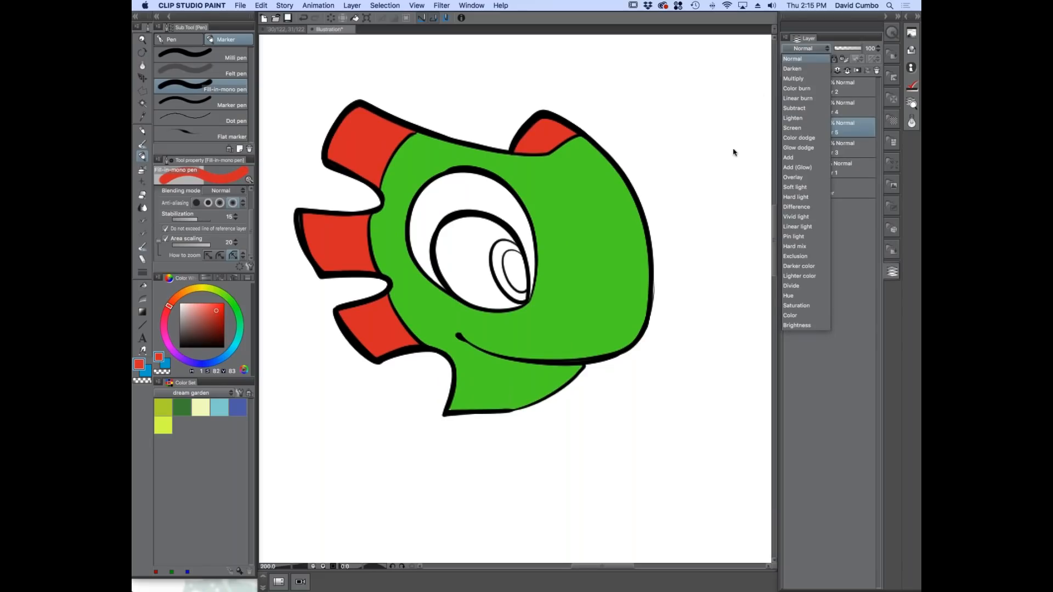
click(790, 77)
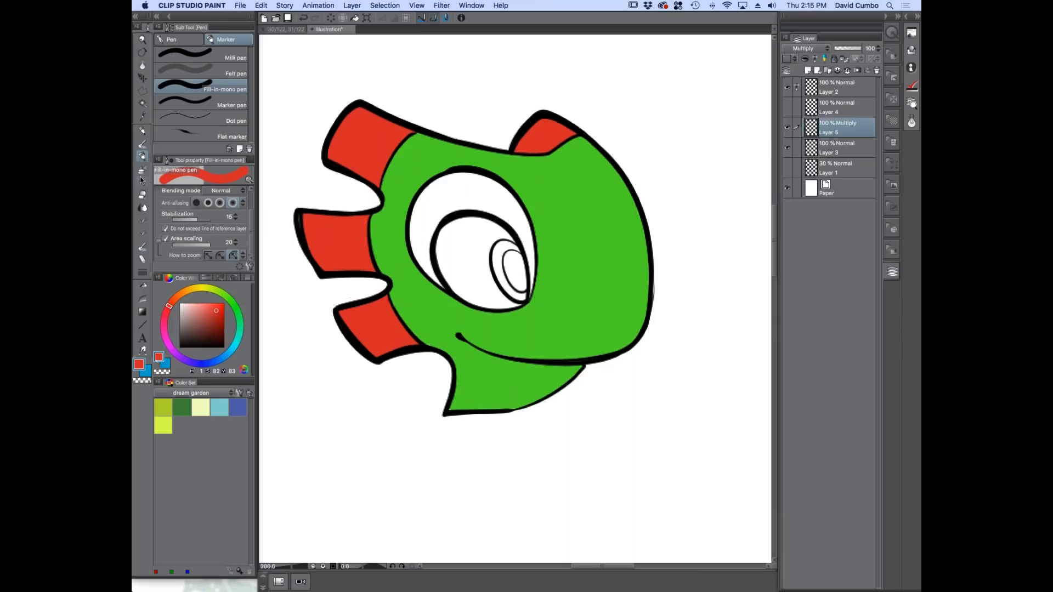
Try out grey strokes with the やわ肌ブラシ oil paint brush on the blank canvas below the head.
click(142, 144)
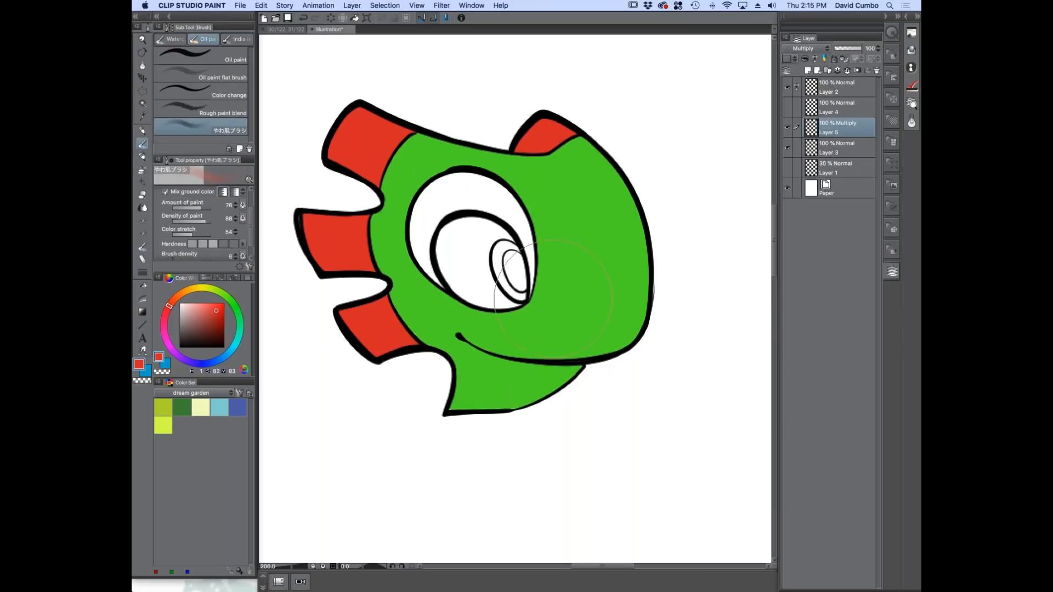
drag(356, 318, 391, 322)
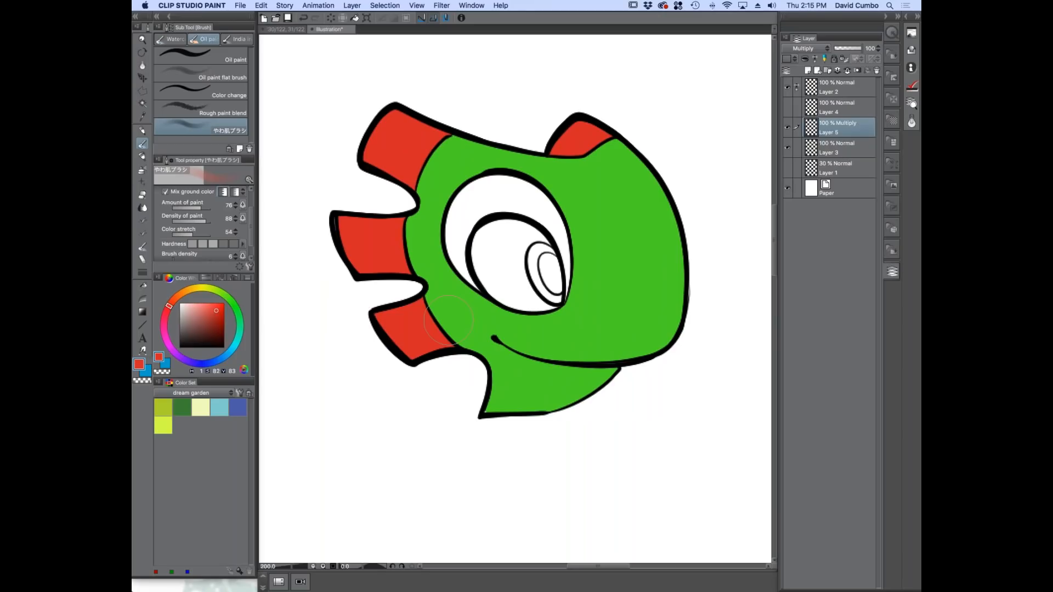
mouse_move(379, 366)
mouse_down()
mouse_move(363, 323)
mouse_move(380, 294)
mouse_move(446, 372)
mouse_move(351, 357)
mouse_move(329, 341)
mouse_up()
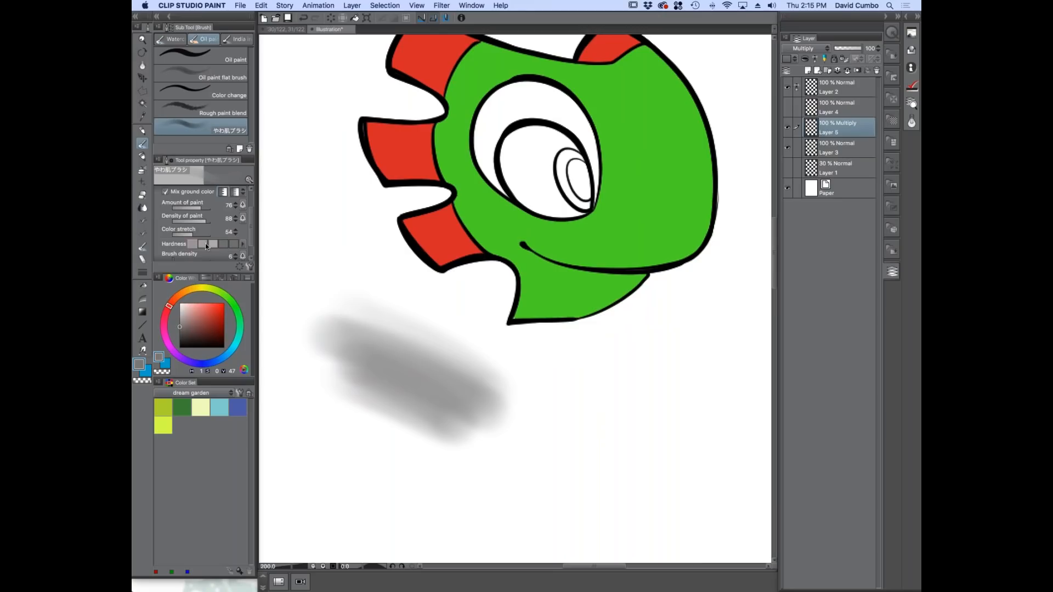
scroll(244, 228, down, 1)
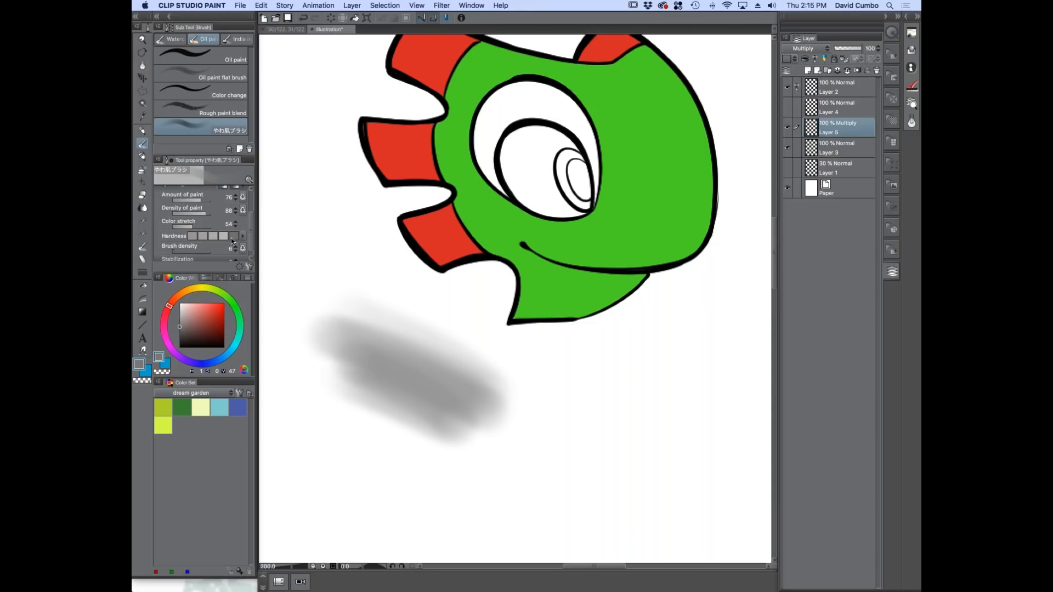
mouse_move(333, 308)
mouse_down()
mouse_move(372, 325)
mouse_move(343, 299)
mouse_up()
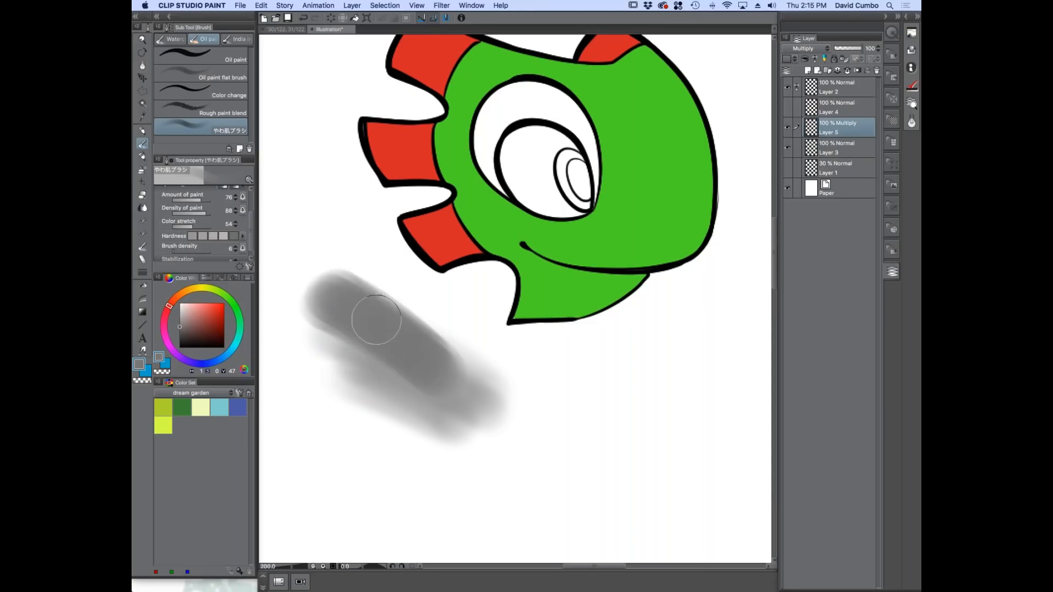
Paint a second patch of overlapping grey test strokes beside the first to try out blending.
scroll(368, 291, up, 2)
scroll(494, 377, up, 1)
scroll(428, 347, down, 3)
scroll(433, 348, up, 3)
scroll(548, 346, down, 2)
mouse_move(520, 336)
mouse_down()
mouse_move(408, 286)
mouse_move(631, 406)
mouse_move(453, 286)
mouse_move(591, 379)
mouse_move(469, 325)
mouse_move(518, 373)
mouse_move(469, 393)
mouse_move(438, 436)
mouse_move(417, 383)
mouse_move(606, 381)
mouse_move(538, 319)
mouse_move(555, 312)
mouse_move(589, 381)
mouse_move(449, 316)
mouse_move(531, 438)
mouse_move(435, 339)
mouse_up()
drag(535, 305, 573, 331)
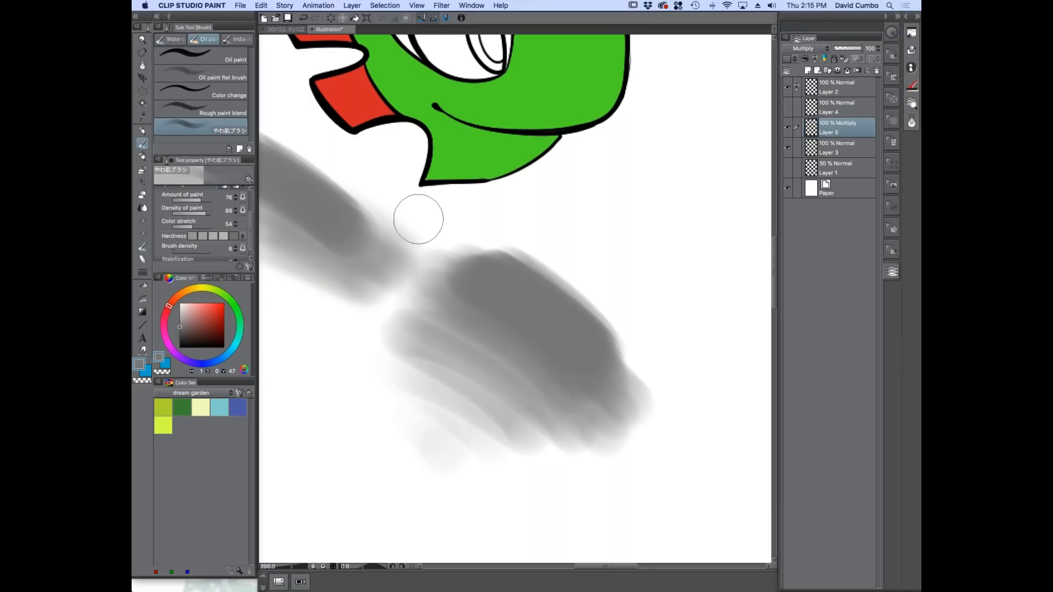
scroll(418, 220, down, 2)
scroll(437, 286, left, 3)
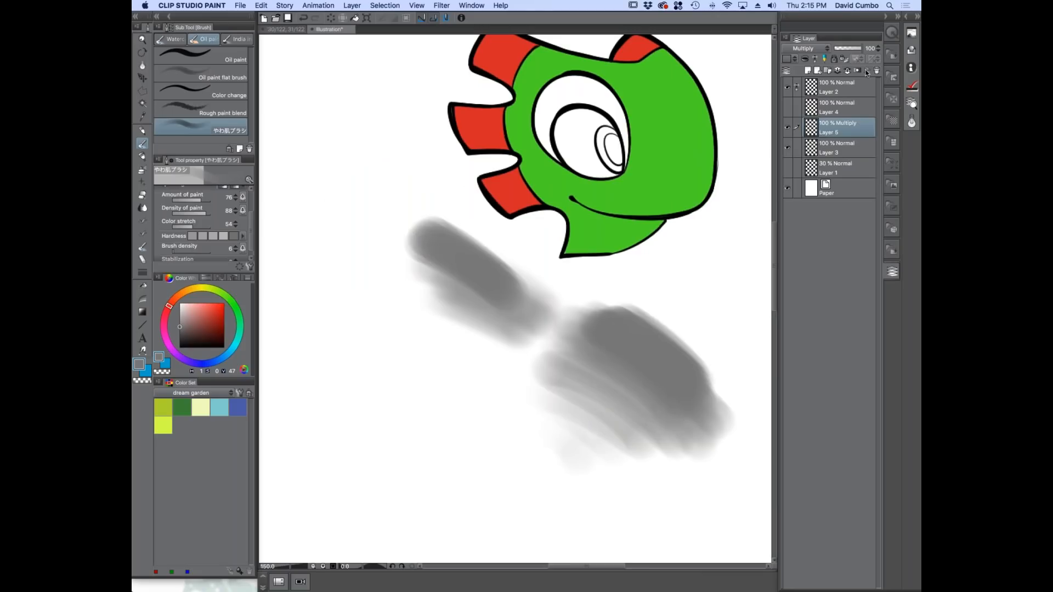
Delete the layer holding the grey test strokes and add a fresh layer set to Multiply above Layer 3.
click(877, 70)
click(808, 72)
click(804, 48)
click(806, 78)
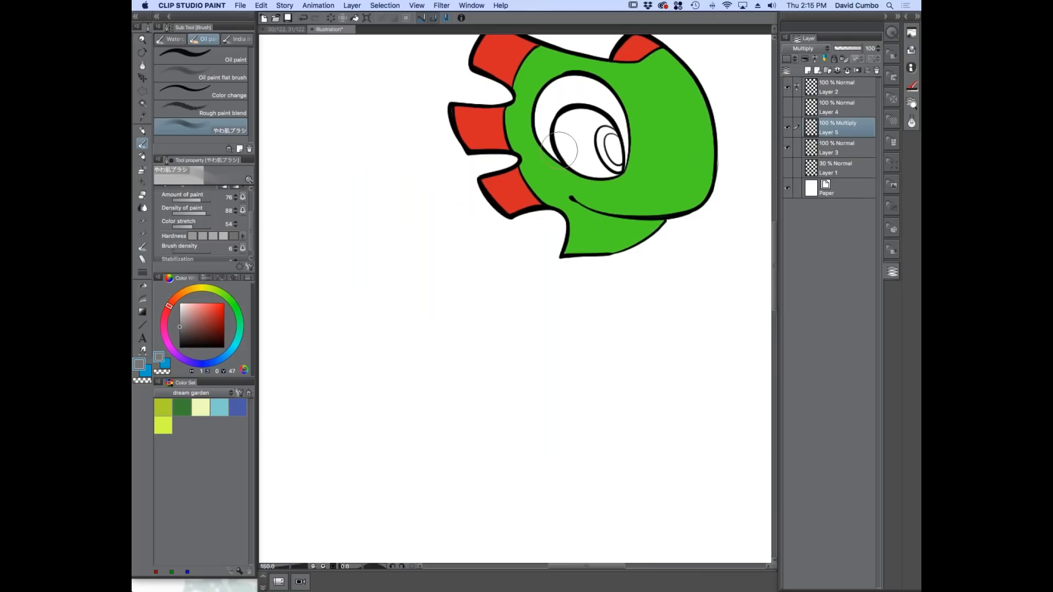
Enlarge and shrink the やわ肌ブラシ brush size repeatedly over the blank canvas, finishing with a much larger brush.
drag(511, 226, 457, 261)
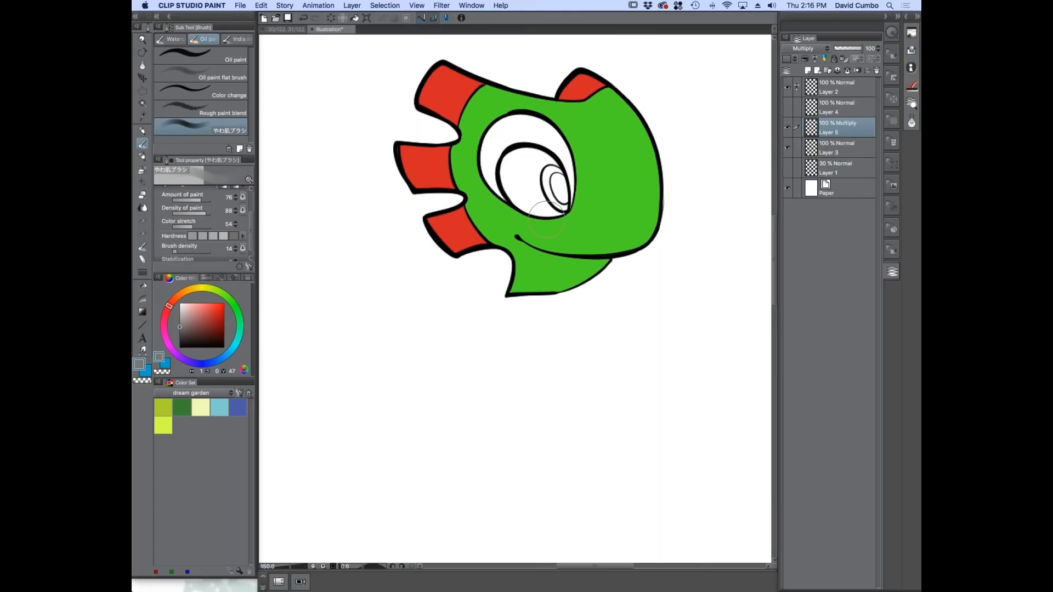
scroll(469, 278, up, 1)
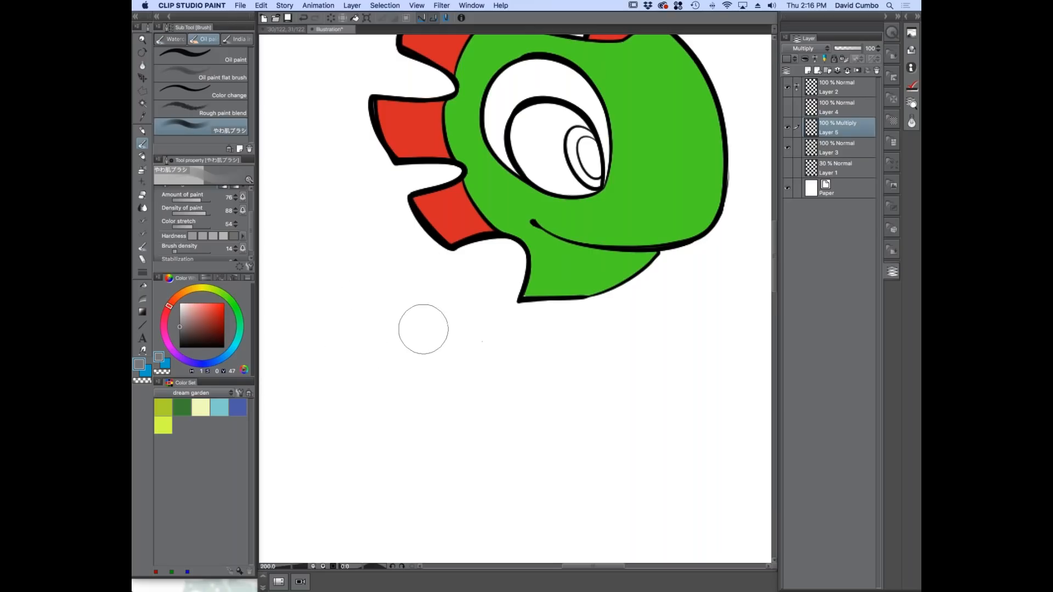
key(bracketright)
key(bracketright)
key(bracketright)
key(bracketright)
key(bracketright)
key(bracketright)
key(bracketright)
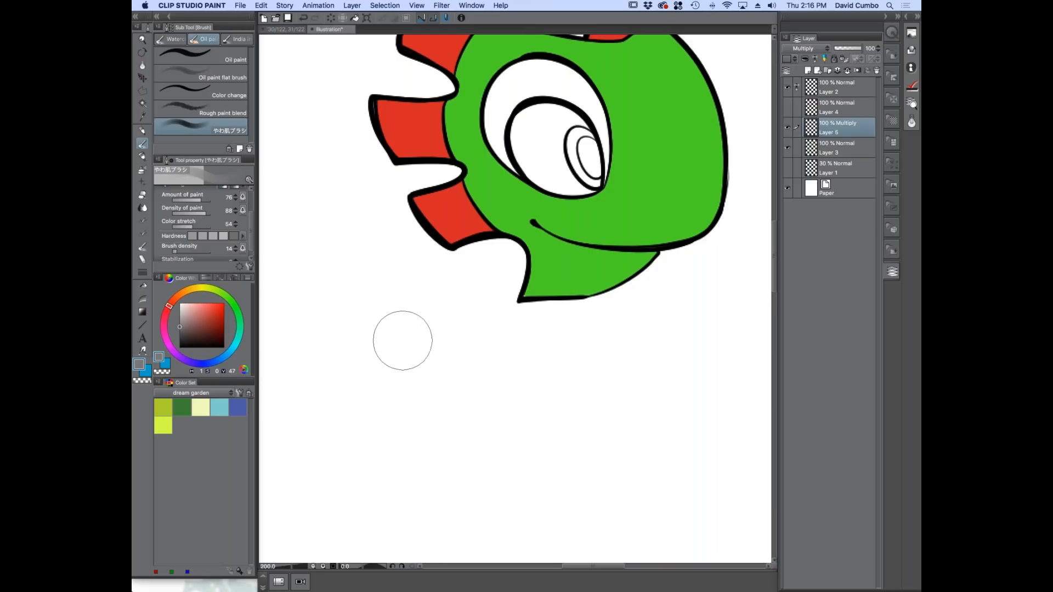
key(bracketleft)
key(bracketleft)
key(bracketleft)
key(bracketleft)
key(bracketleft)
key(bracketleft)
key(bracketleft)
key(bracketleft)
key(bracketleft)
key(bracketleft)
key(bracketleft)
key(bracketleft)
key(bracketright)
key(bracketright)
key(bracketright)
key(bracketright)
key(bracketleft)
key(bracketleft)
key(bracketleft)
key(bracketleft)
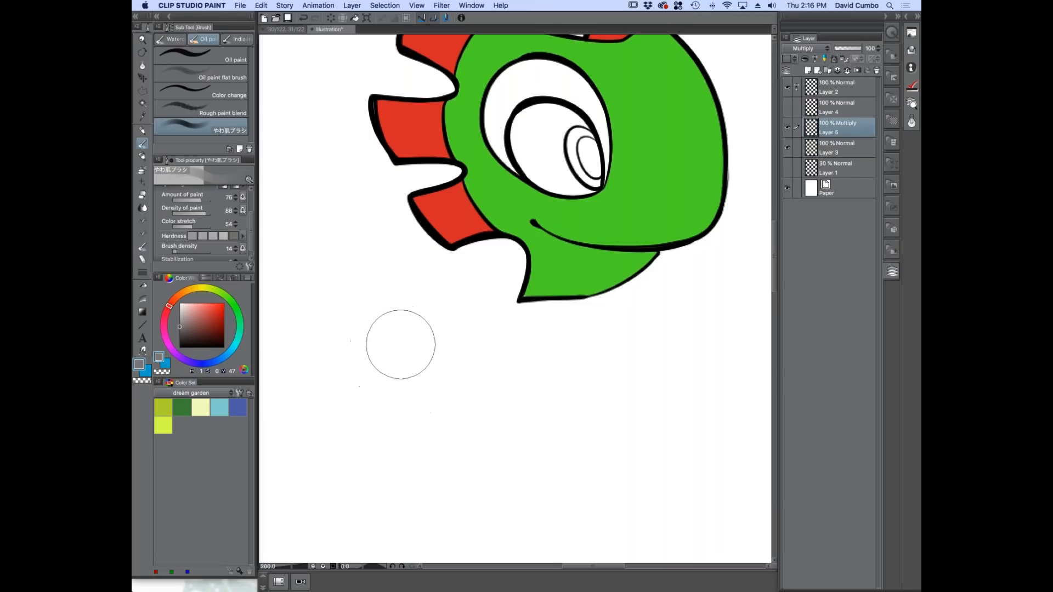
key(bracketleft)
key(bracketleft)
key(bracketleft)
key(bracketright)
key(bracketright)
key(bracketright)
key(bracketright)
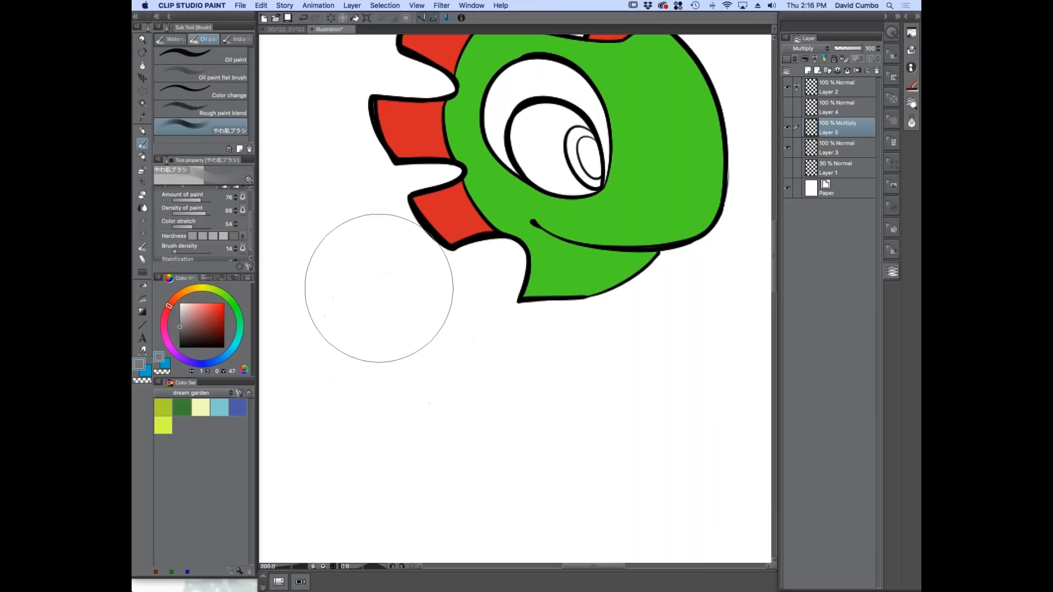
key(bracketleft)
key(bracketleft)
key(bracketleft)
key(bracketleft)
key(bracketright)
key(bracketright)
key(bracketright)
key(bracketright)
key(bracketright)
key(bracketright)
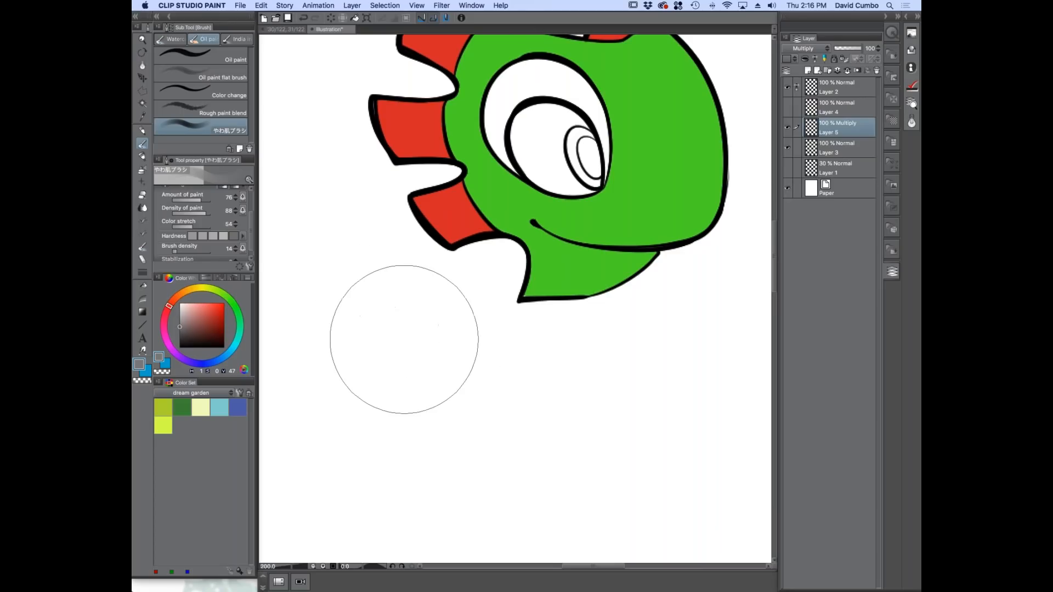
key(bracketleft)
key(bracketleft)
key(bracketleft)
key(bracketleft)
key(bracketright)
key(bracketright)
key(bracketright)
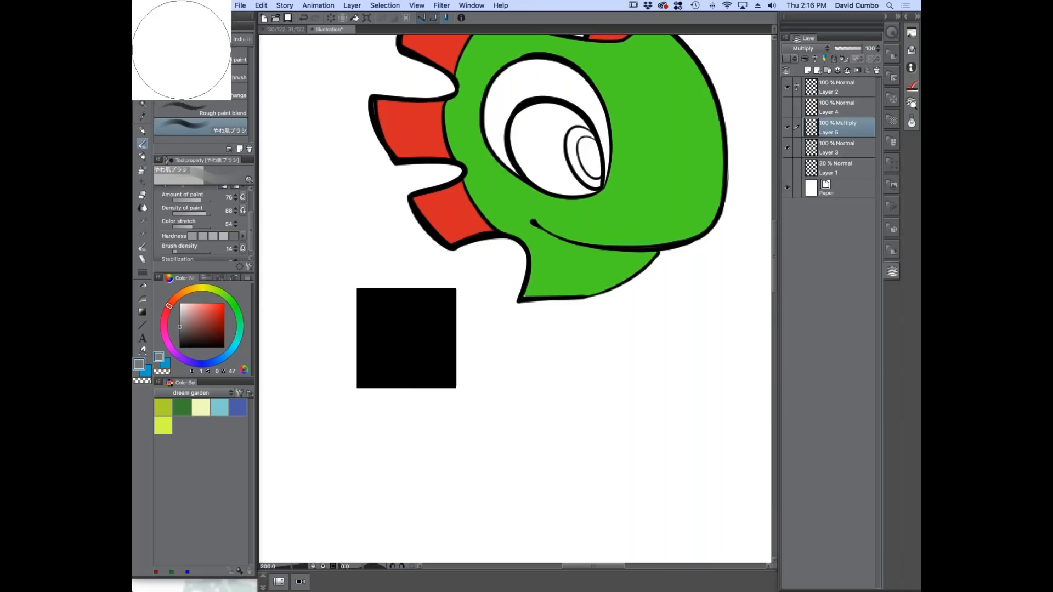
key(bracketleft)
key(bracketleft)
mouse_move(458, 273)
mouse_down()
mouse_move(381, 359)
mouse_move(348, 299)
mouse_up()
drag(341, 263, 680, 397)
key(super+z)
Shade the neck, the underside of the jaw and the lowest red spike with grey やわ肌ブラシ strokes.
scroll(430, 322, up, 5)
key(bracketleft)
key(bracketleft)
key(bracketleft)
key(bracketleft)
scroll(456, 261, down, 3)
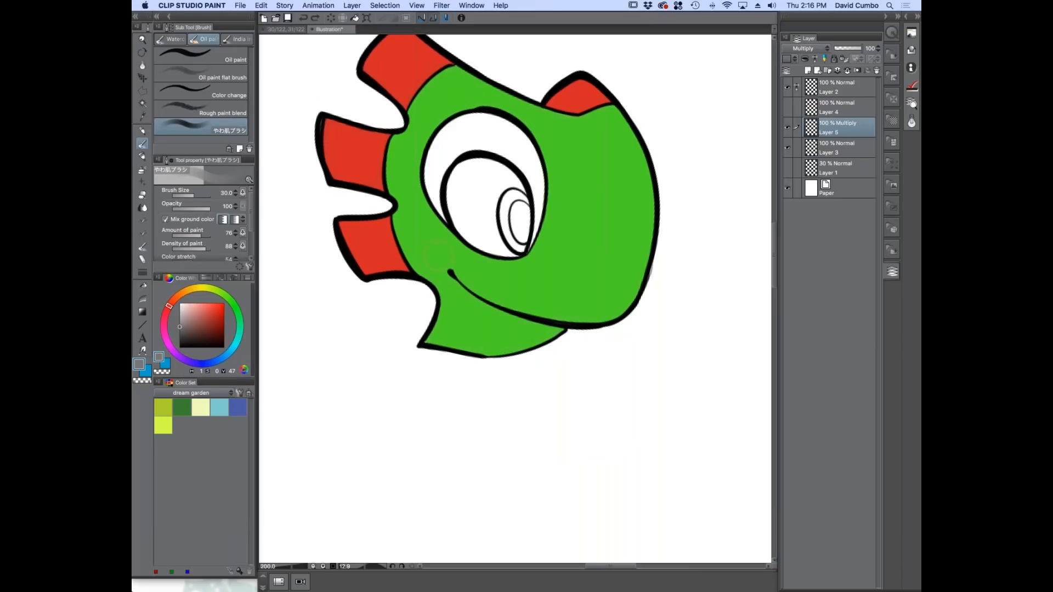
key(bracketright)
key(bracketright)
scroll(249, 221, down, 2)
mouse_move(325, 268)
mouse_down()
mouse_move(348, 285)
mouse_move(345, 275)
mouse_move(614, 328)
mouse_up()
mouse_move(409, 283)
mouse_down()
mouse_move(483, 333)
mouse_move(404, 329)
mouse_move(450, 285)
mouse_move(554, 335)
mouse_move(477, 355)
mouse_move(445, 274)
mouse_move(571, 328)
mouse_up()
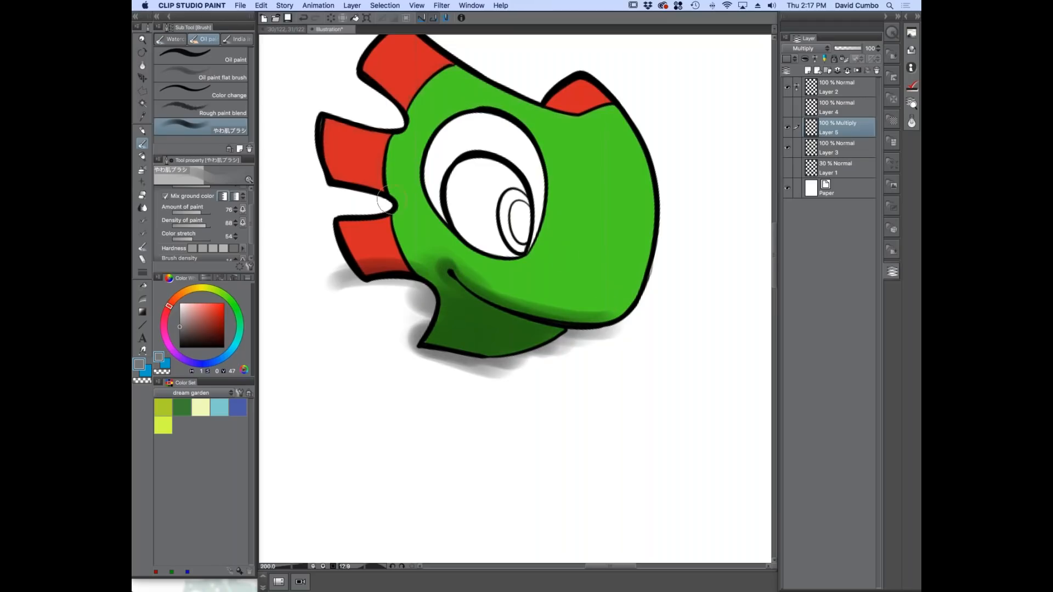
Shade along the brow and down the green area between the eye and the snout.
scroll(392, 211, down, 1)
drag(483, 231, 469, 241)
scroll(504, 235, up, 1)
mouse_move(518, 277)
mouse_down()
mouse_move(503, 162)
mouse_move(373, 85)
mouse_move(516, 293)
mouse_up()
Set the brush size to 50 and brush density to 9, and shade the back of the head and the red spikes.
key(bracketright)
key(bracketright)
key(bracketright)
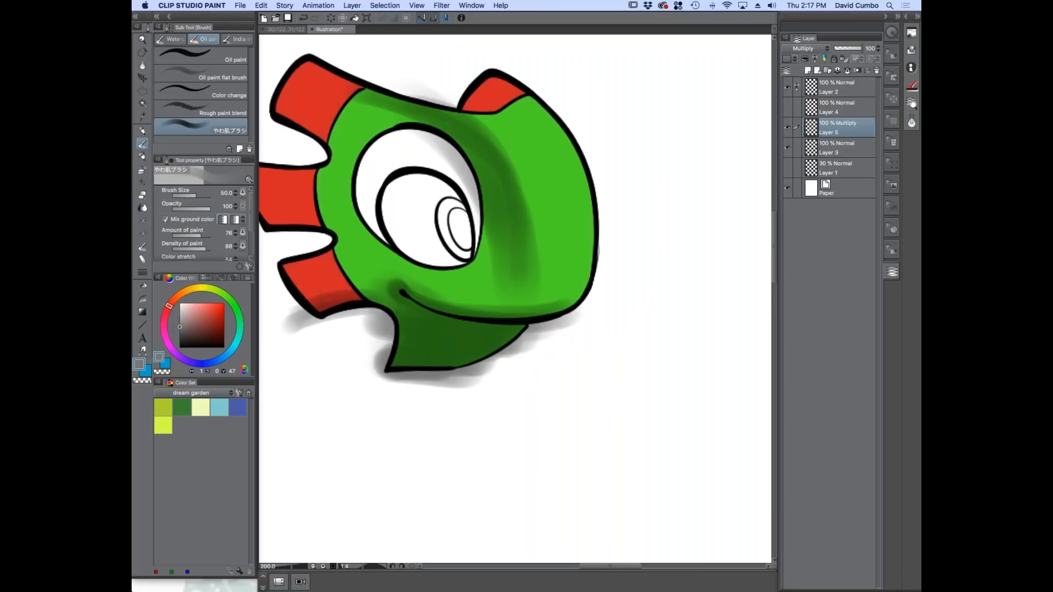
drag(250, 227, 249, 252)
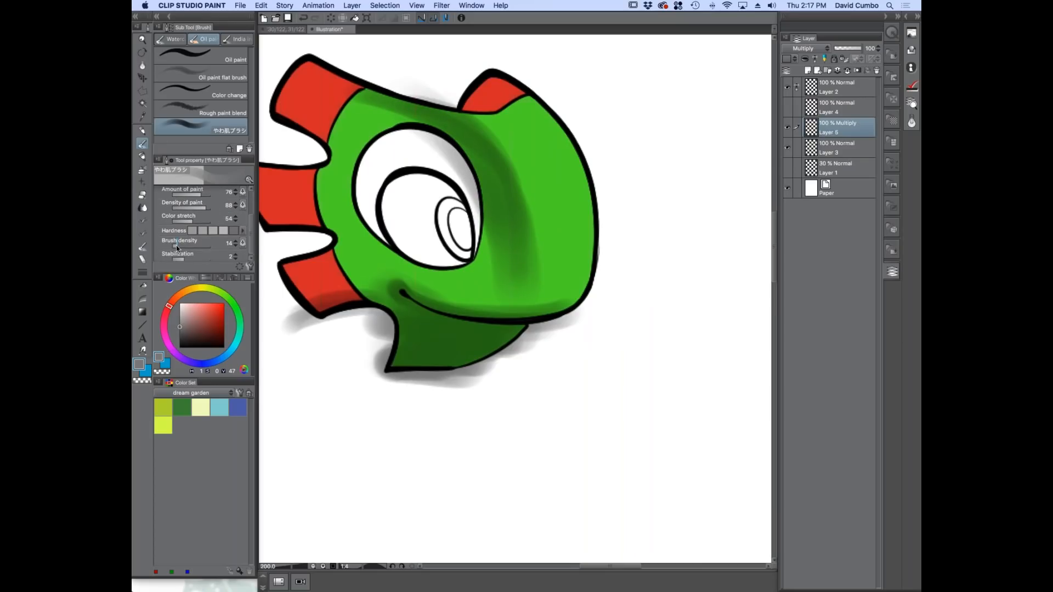
mouse_move(474, 189)
mouse_down()
mouse_move(405, 108)
mouse_move(395, 144)
mouse_move(351, 136)
mouse_up()
scroll(329, 218, down, 1)
drag(351, 244, 361, 248)
scroll(361, 248, up, 1)
mouse_move(337, 137)
mouse_down()
mouse_move(307, 208)
mouse_move(318, 269)
mouse_move(384, 312)
mouse_move(428, 299)
mouse_move(525, 358)
mouse_up()
Lighten the shading along the spikes and the brow's upper edge with strokes in the transparent colour.
click(162, 372)
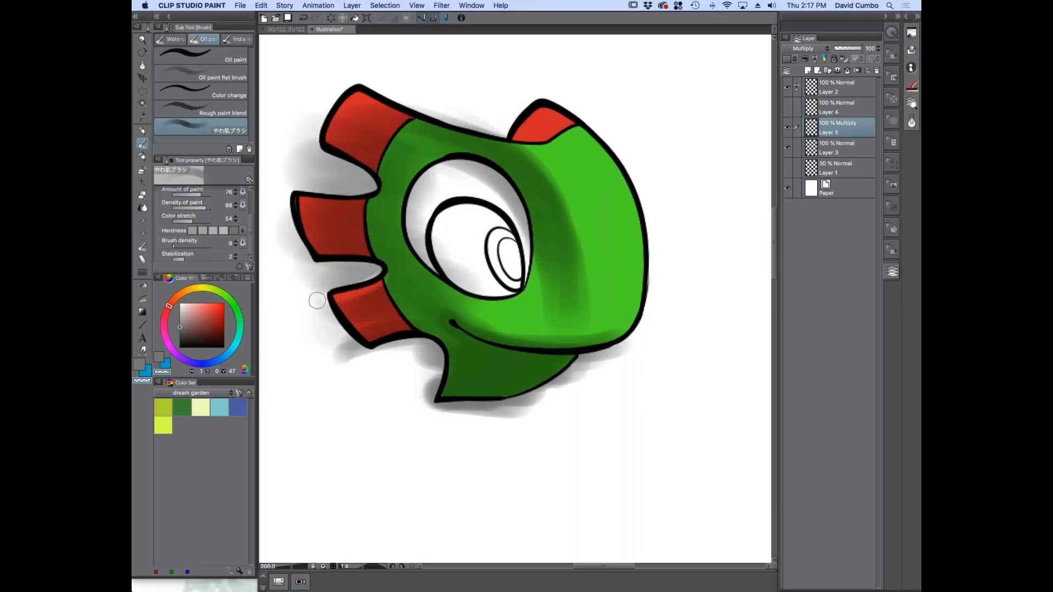
mouse_move(314, 189)
mouse_down()
mouse_move(295, 192)
mouse_move(367, 189)
mouse_up()
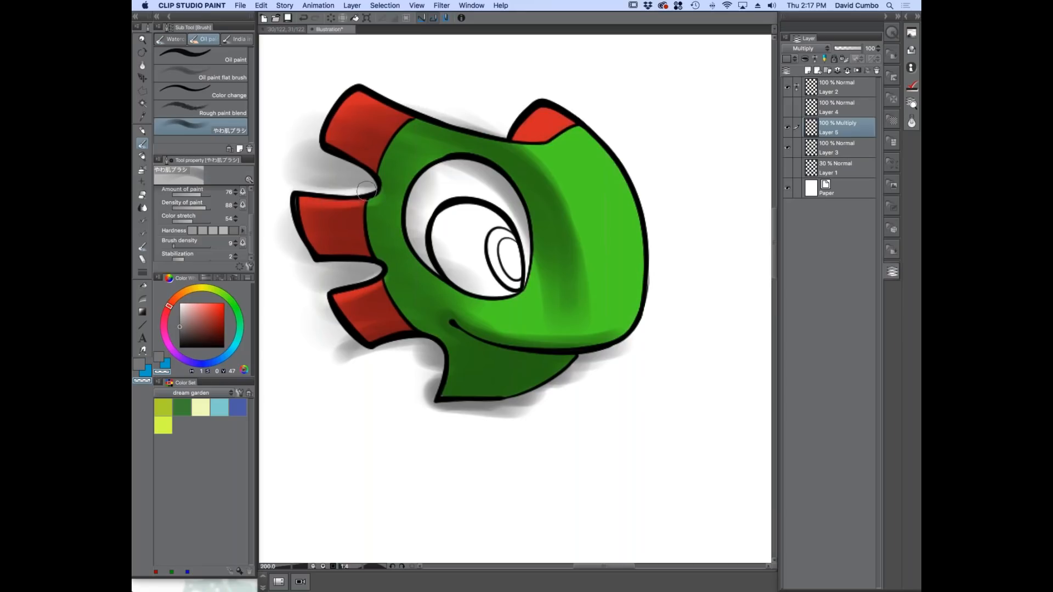
mouse_move(363, 93)
mouse_down()
mouse_move(450, 127)
mouse_move(475, 126)
mouse_up()
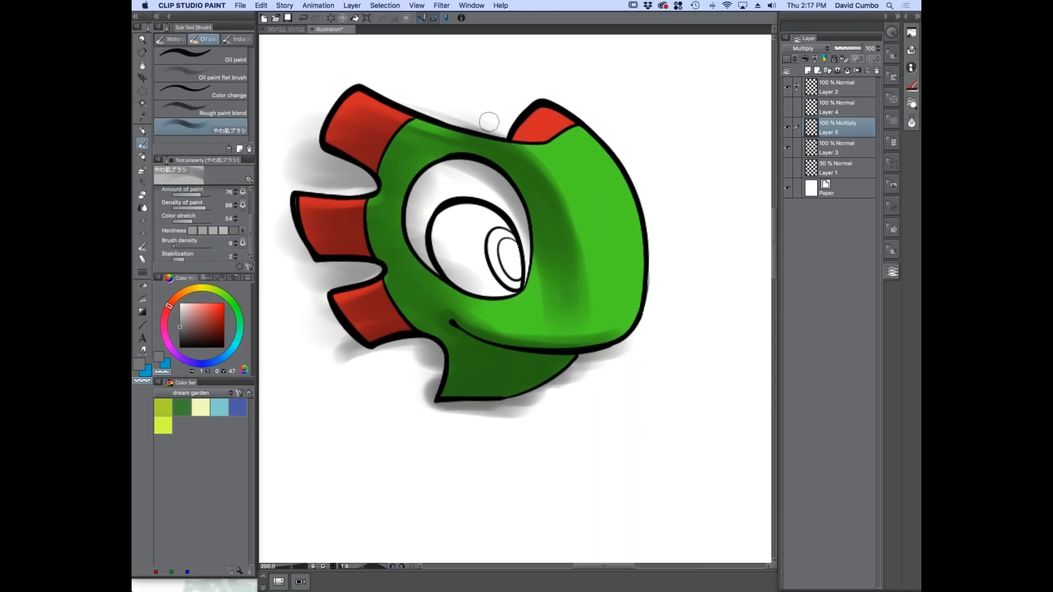
scroll(439, 340, down, 1)
scroll(445, 302, up, 1)
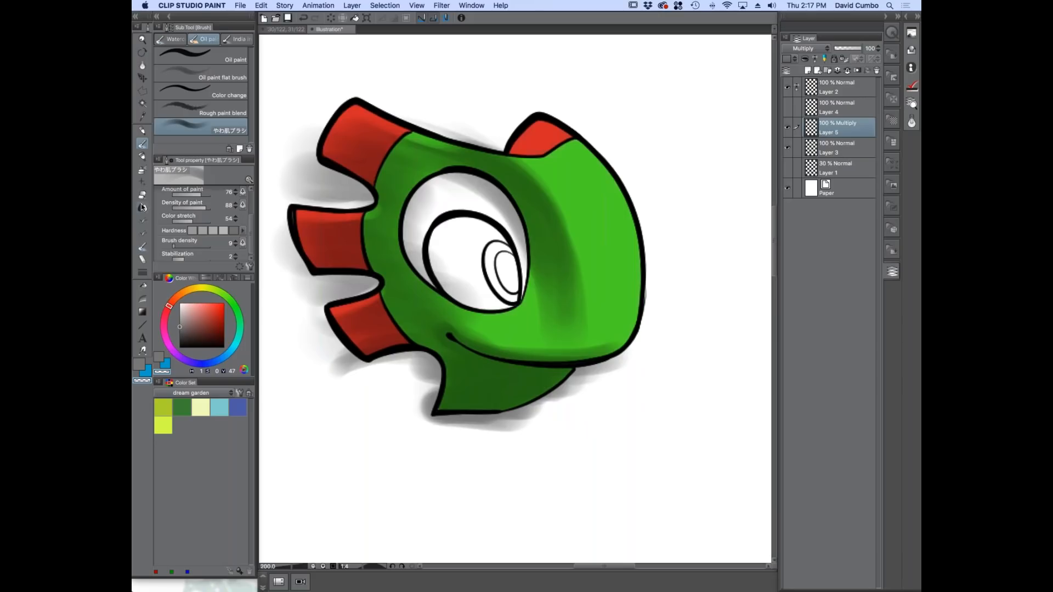
Soften the shading on the face and around the spikes using the Blur tool at size 60.
click(143, 207)
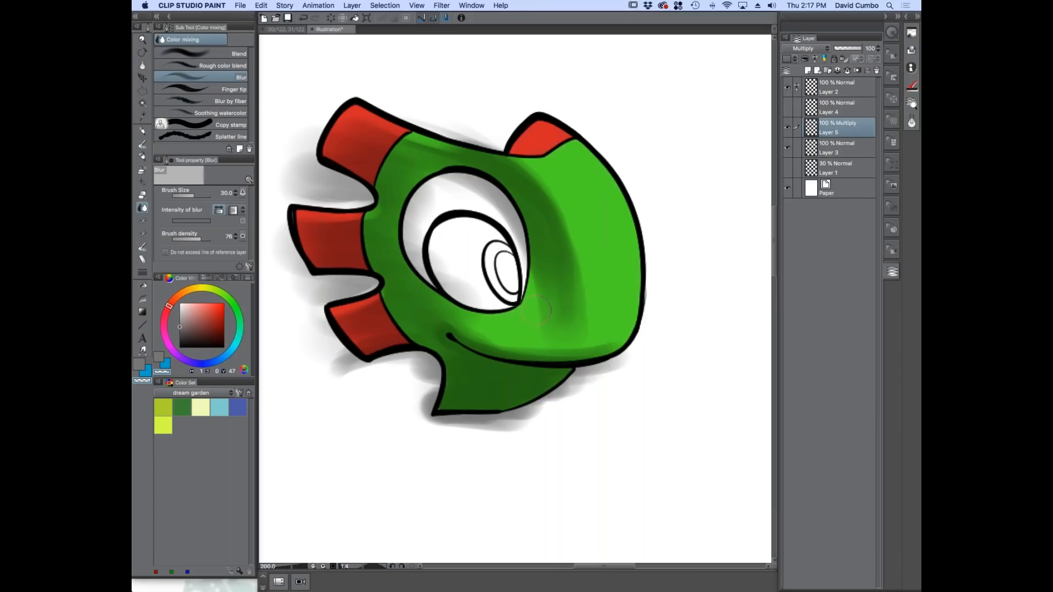
key(])
scroll(528, 281, up, 1)
scroll(541, 280, down, 1)
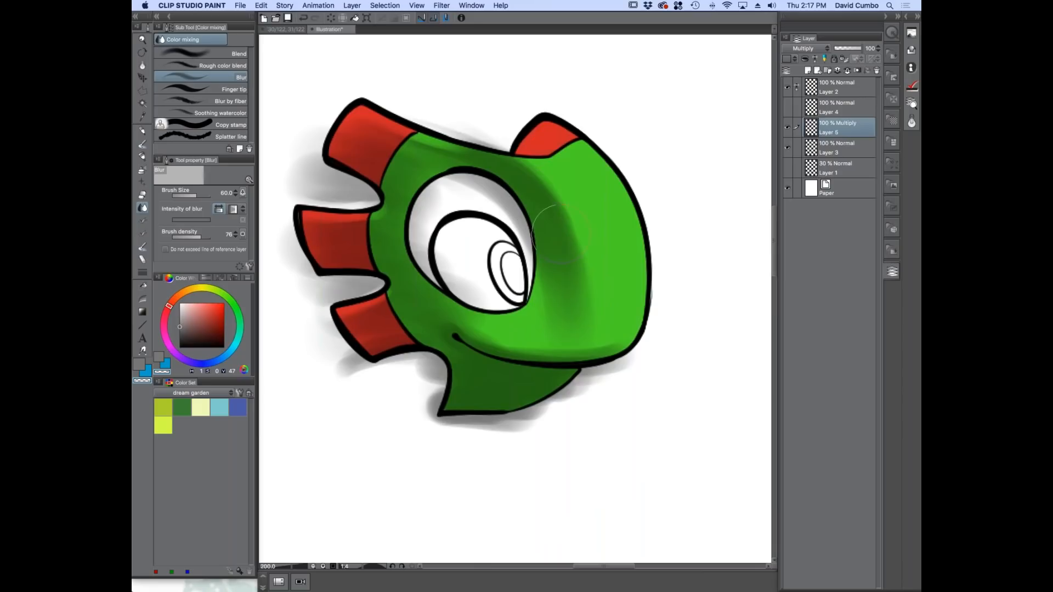
drag(388, 335, 342, 351)
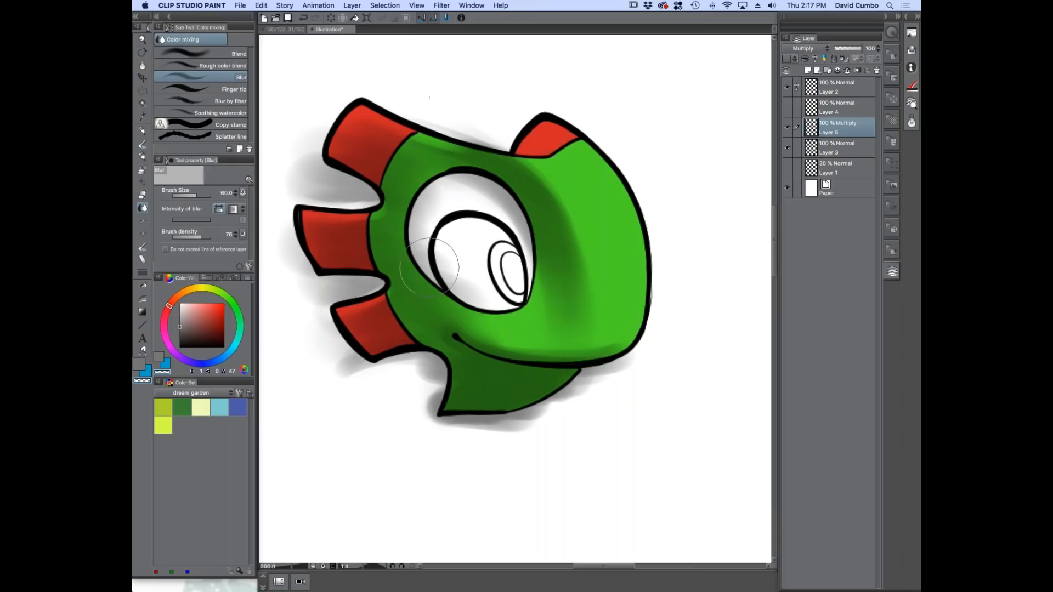
Erase the shading spilled outside the line art and inside the eye using the Fill-in-mono pen in the transparent colour at size 300.
click(142, 144)
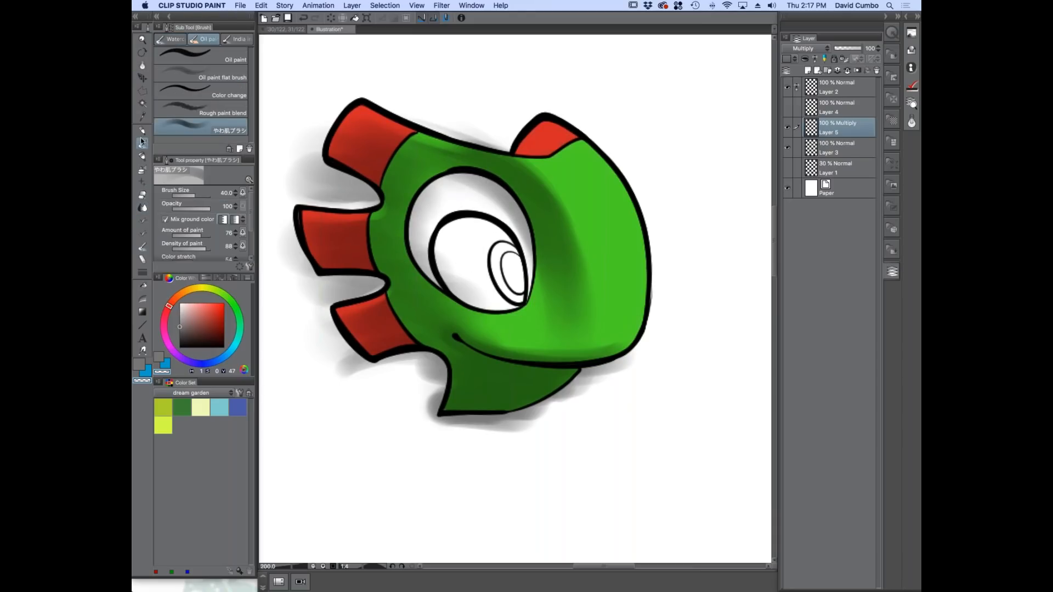
click(141, 104)
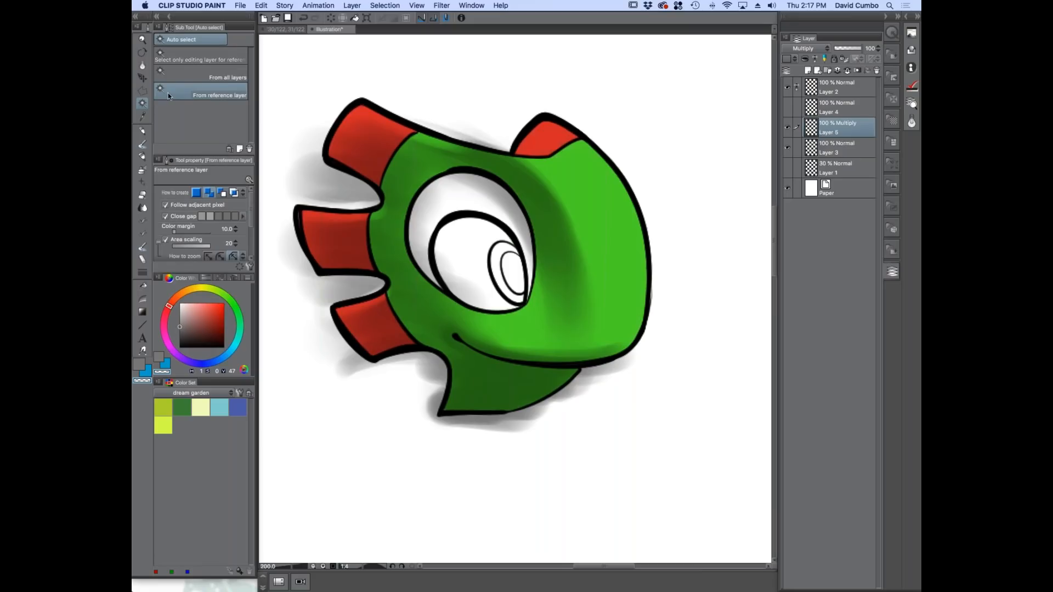
click(143, 157)
mouse_move(307, 378)
mouse_down()
mouse_move(330, 373)
mouse_move(446, 442)
mouse_move(644, 384)
mouse_move(470, 107)
mouse_move(323, 83)
mouse_move(308, 208)
mouse_move(318, 268)
mouse_move(346, 288)
mouse_move(357, 392)
mouse_move(414, 381)
mouse_move(587, 378)
mouse_move(472, 263)
mouse_move(494, 236)
mouse_move(427, 250)
mouse_up()
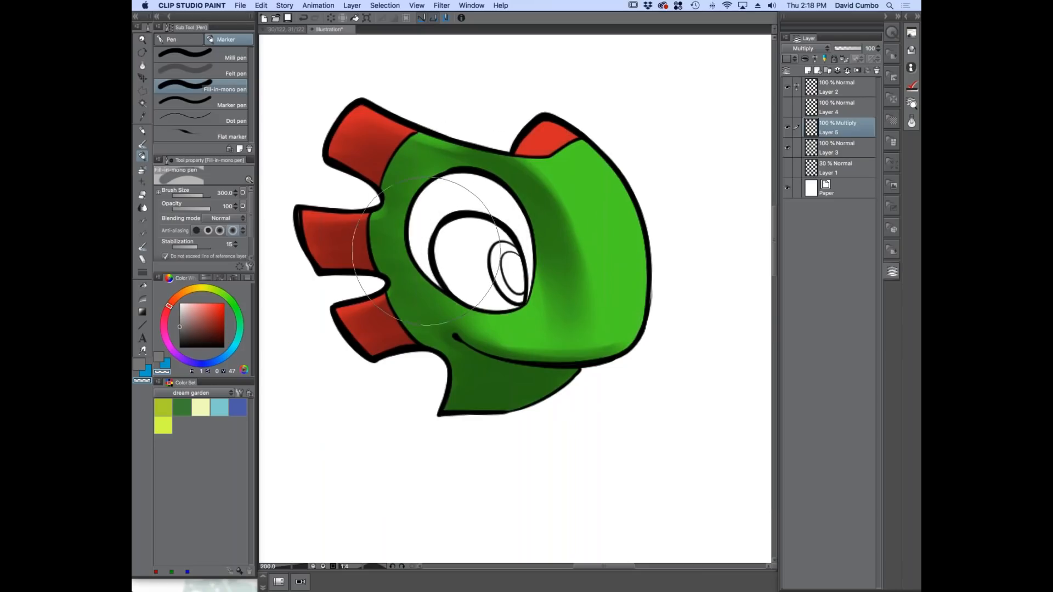
Shade the white of the eye around the iris in grey with the やわ肌ブラシ at size 12.
click(142, 144)
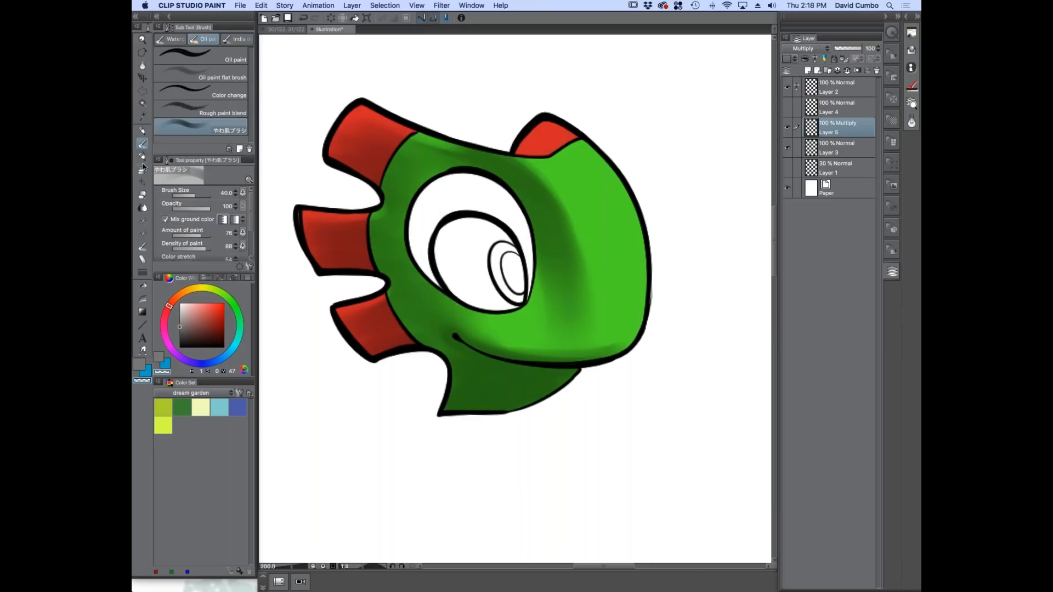
scroll(500, 202, up, 3)
key(bracketleft)
key(bracketleft)
key(bracketleft)
key(bracketleft)
key(bracketleft)
key(c)
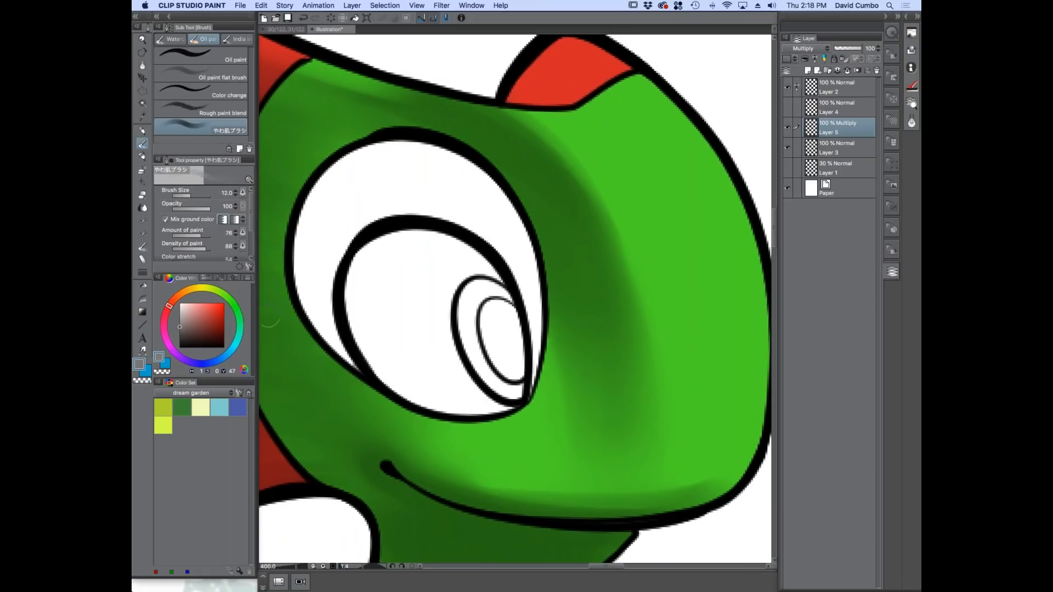
key(bracketleft)
mouse_move(531, 377)
mouse_down()
mouse_move(488, 235)
mouse_move(411, 193)
mouse_up()
mouse_move(521, 296)
mouse_down()
mouse_move(385, 178)
mouse_move(492, 251)
mouse_move(355, 202)
mouse_move(426, 236)
mouse_move(473, 238)
mouse_move(438, 189)
mouse_move(356, 237)
mouse_move(418, 194)
mouse_move(540, 317)
mouse_move(415, 204)
mouse_move(317, 238)
mouse_move(332, 278)
mouse_move(330, 244)
mouse_move(354, 345)
mouse_move(300, 222)
mouse_move(340, 343)
mouse_move(297, 284)
mouse_move(338, 336)
mouse_move(309, 200)
mouse_move(341, 167)
mouse_move(316, 310)
mouse_move(344, 354)
mouse_up()
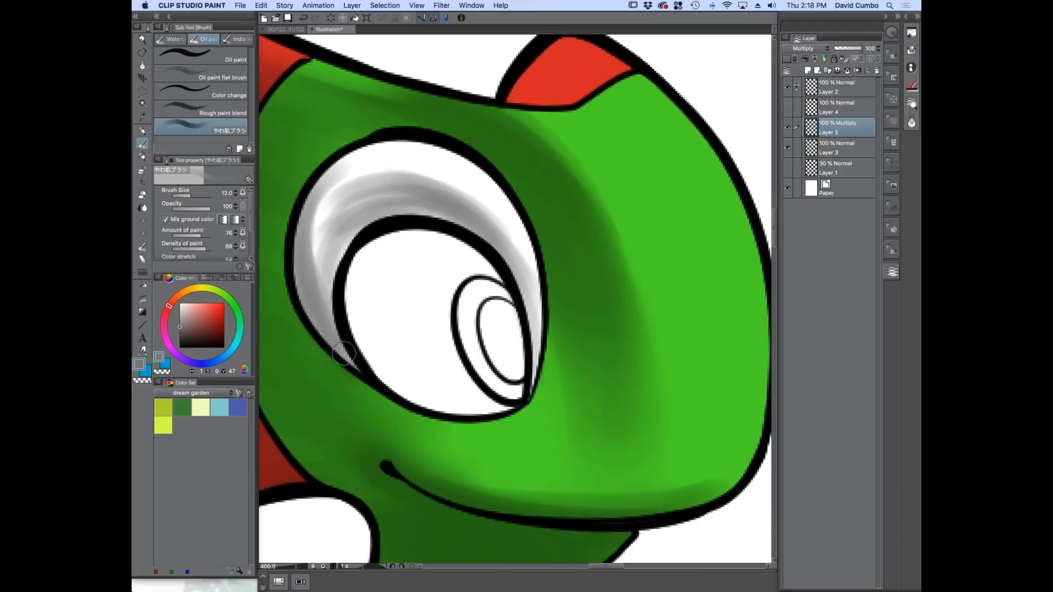
mouse_move(525, 285)
mouse_down()
mouse_move(348, 207)
mouse_move(492, 249)
mouse_up()
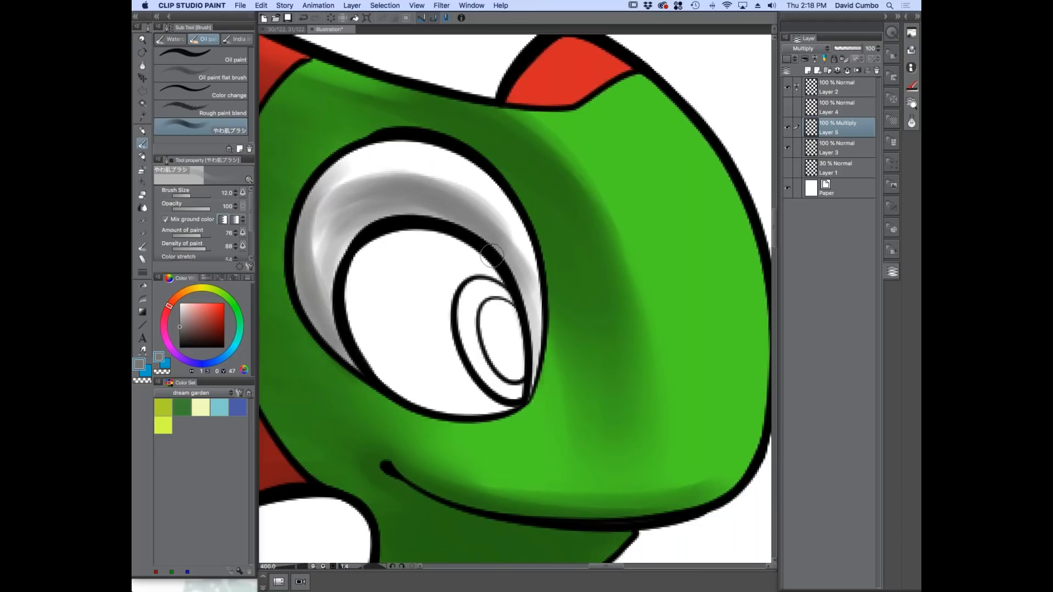
Add grey shading inside the iris along its upper edge with the brush at size 6.
key(bracketleft)
key(bracketleft)
key(bracketleft)
key(bracketleft)
scroll(466, 268, up, 1)
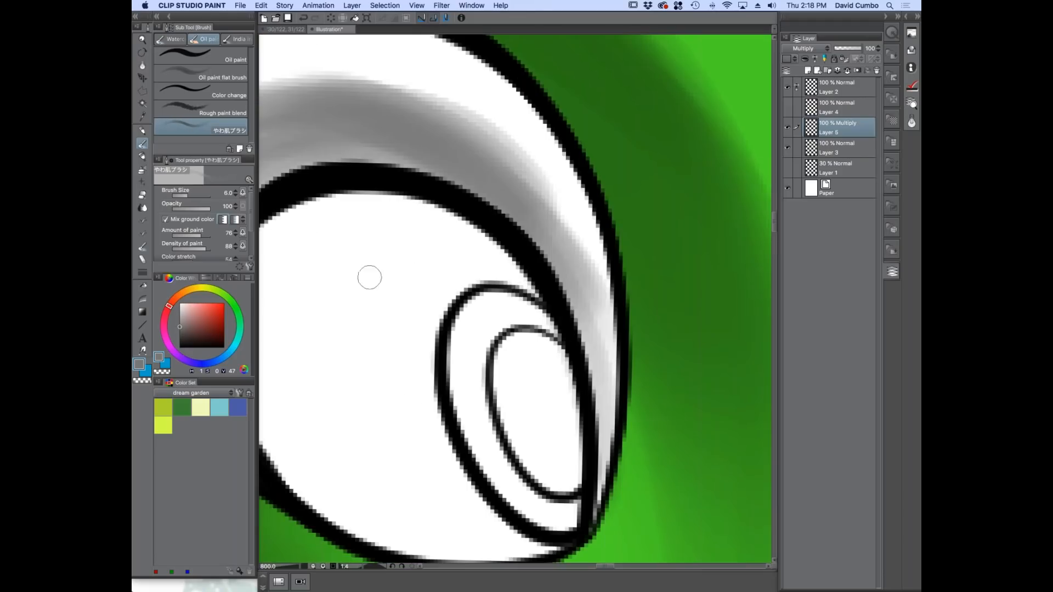
drag(368, 274, 438, 237)
drag(599, 252, 478, 169)
drag(629, 287, 355, 174)
mouse_move(596, 230)
mouse_down()
mouse_move(344, 185)
mouse_move(281, 328)
mouse_up()
scroll(327, 314, down, 2)
scroll(350, 338, up, 1)
mouse_move(349, 347)
mouse_down()
mouse_move(370, 271)
mouse_move(493, 284)
mouse_up()
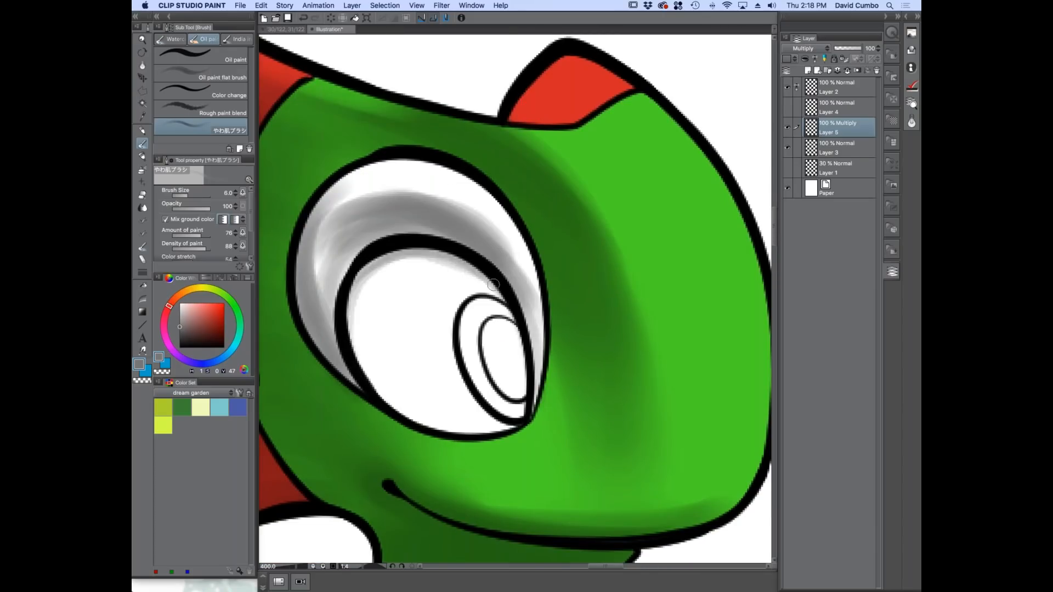
drag(520, 327, 400, 274)
mouse_move(486, 269)
mouse_down()
mouse_move(369, 265)
mouse_move(341, 312)
mouse_move(466, 256)
mouse_up()
Set the brush density to 18 and deepen the shading around the iris and along the eye's front edge.
scroll(252, 224, down, 2)
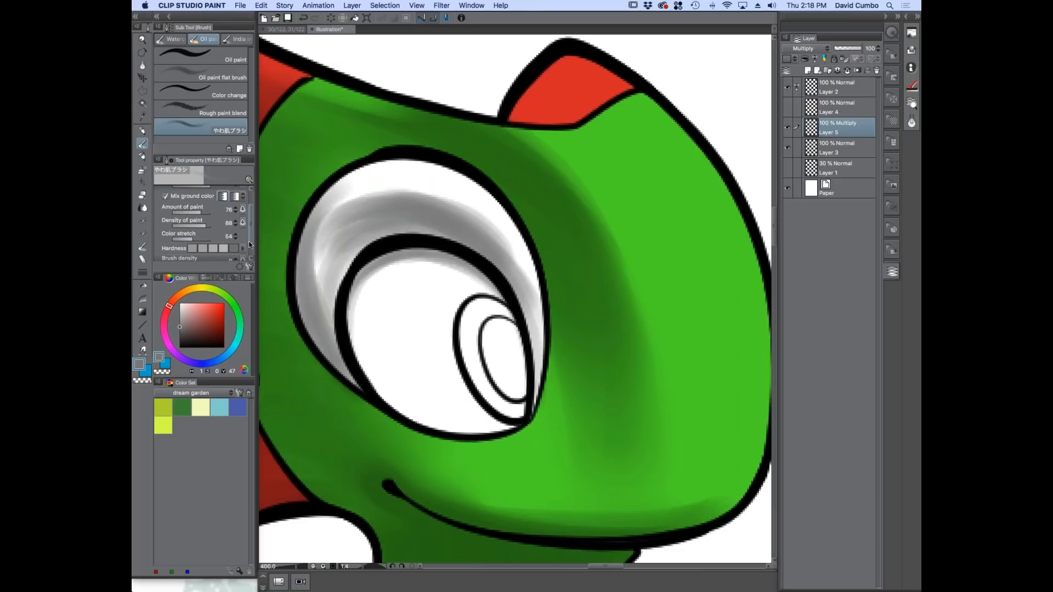
scroll(250, 244, down, 2)
click(177, 245)
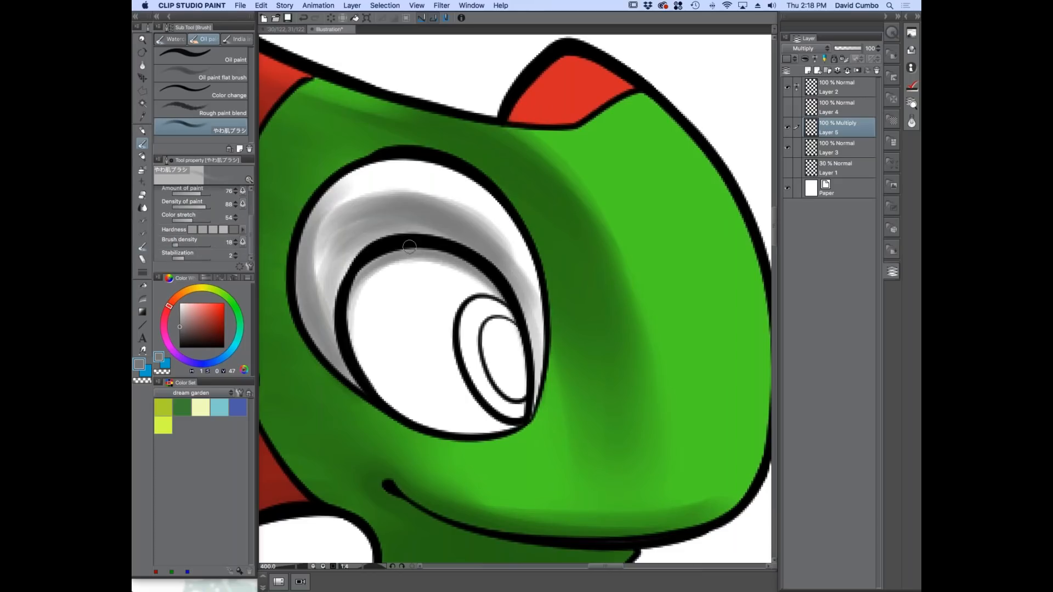
mouse_move(526, 341)
mouse_down()
mouse_move(442, 250)
mouse_move(384, 259)
mouse_up()
mouse_move(463, 268)
mouse_down()
mouse_move(352, 281)
mouse_move(343, 329)
mouse_up()
mouse_move(516, 276)
mouse_down()
mouse_move(496, 241)
mouse_move(460, 217)
mouse_move(409, 201)
mouse_move(364, 207)
mouse_move(439, 209)
mouse_move(384, 214)
mouse_move(330, 263)
mouse_move(434, 218)
mouse_move(526, 301)
mouse_up()
key(bracketleft)
key(bracketleft)
key(bracketleft)
drag(498, 251, 538, 369)
mouse_move(517, 295)
mouse_down()
mouse_move(539, 380)
mouse_move(535, 275)
mouse_move(551, 368)
mouse_up()
Shade the small red crest on top of the head with a slightly larger brush.
scroll(514, 140, down, 2)
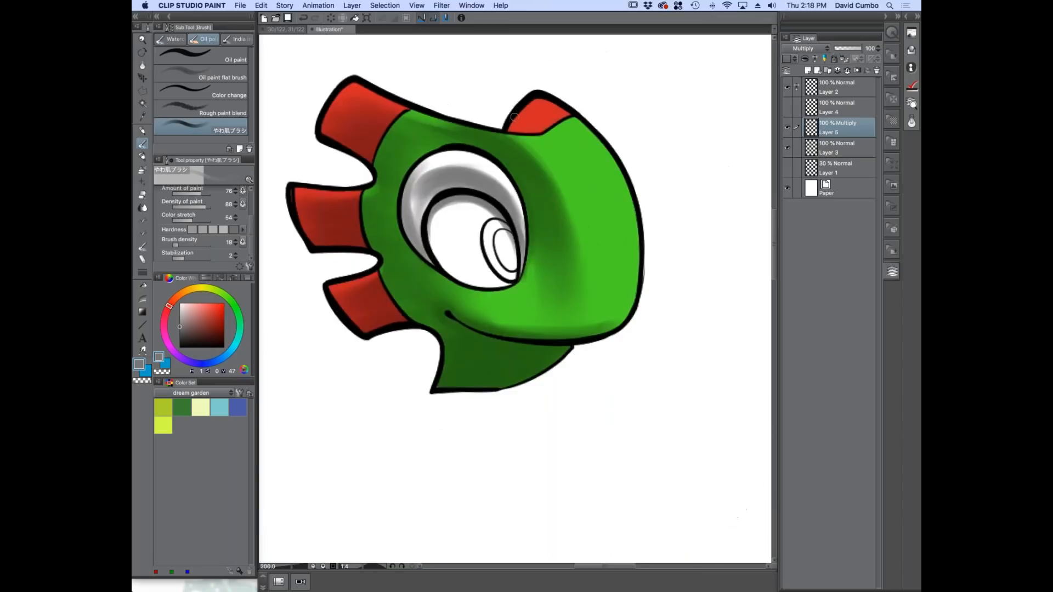
scroll(526, 116, up, 2)
key(bracketright)
key(bracketright)
key(bracketright)
mouse_move(530, 96)
mouse_down()
mouse_move(567, 121)
mouse_move(522, 91)
mouse_move(587, 130)
mouse_move(508, 118)
mouse_move(517, 128)
mouse_move(497, 130)
mouse_move(513, 146)
mouse_move(529, 110)
mouse_up()
mouse_move(592, 130)
mouse_down()
mouse_move(543, 144)
mouse_move(544, 125)
mouse_move(505, 140)
mouse_move(552, 80)
mouse_move(521, 113)
mouse_move(543, 95)
mouse_up()
scroll(469, 208, down, 3)
drag(394, 286, 402, 287)
scroll(521, 259, up, 1)
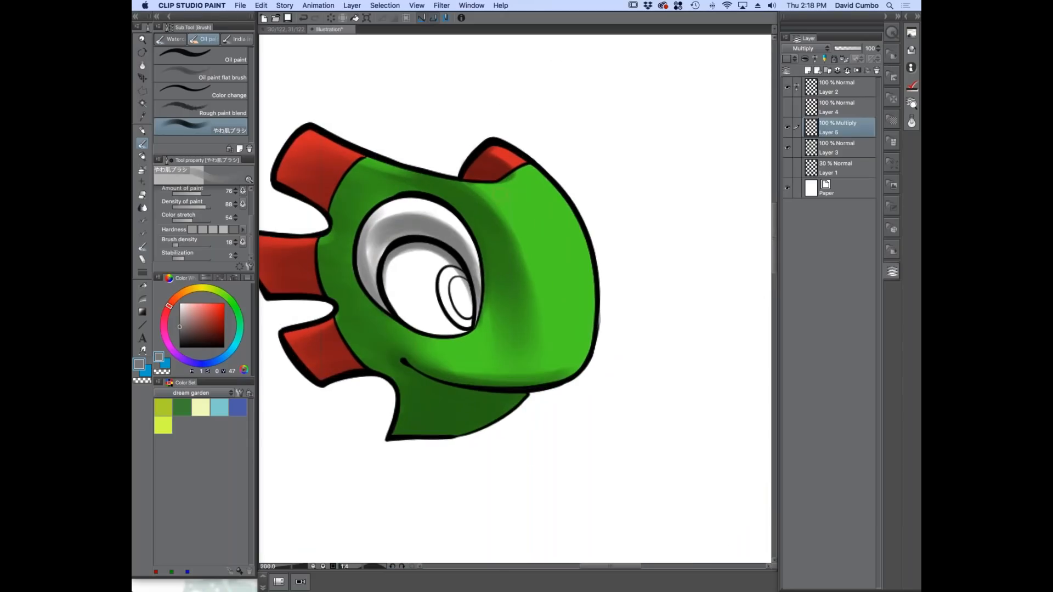
Enlarge the brush and lay soft shading along the top of the head between the spikes and the crest.
key(])
key(])
key(])
key(])
key(])
key(])
key(])
key(])
key(])
key([)
key([)
key([)
key([)
key([)
drag(400, 145, 529, 184)
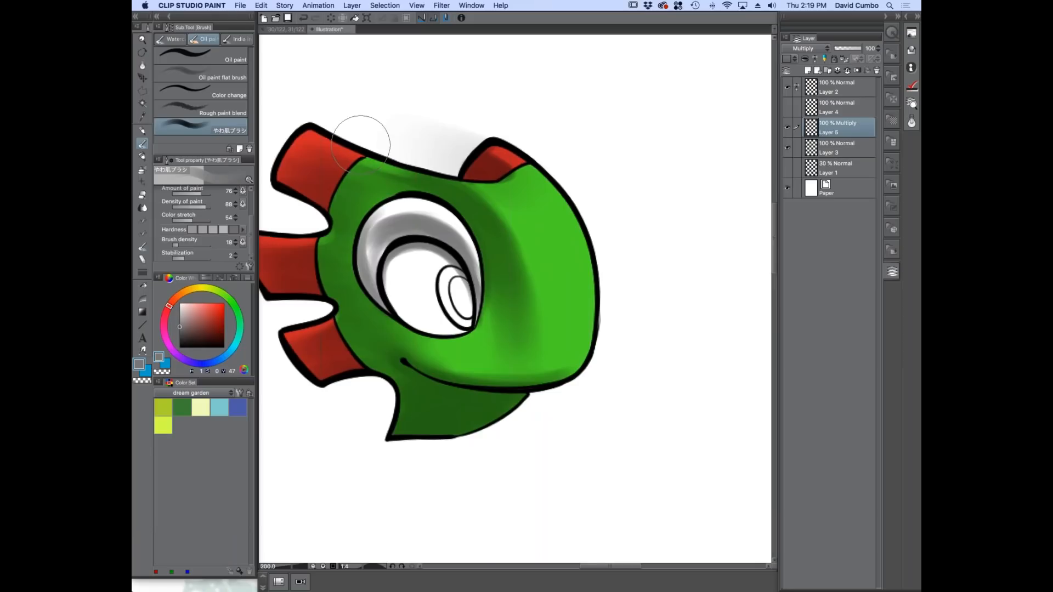
Set the brush density to 11 and lay broad shading along the head's front edge from the crest to the snout.
key(])
key(])
key(])
mouse_move(434, 145)
mouse_down()
mouse_move(485, 164)
mouse_move(570, 239)
mouse_up()
key([)
key([)
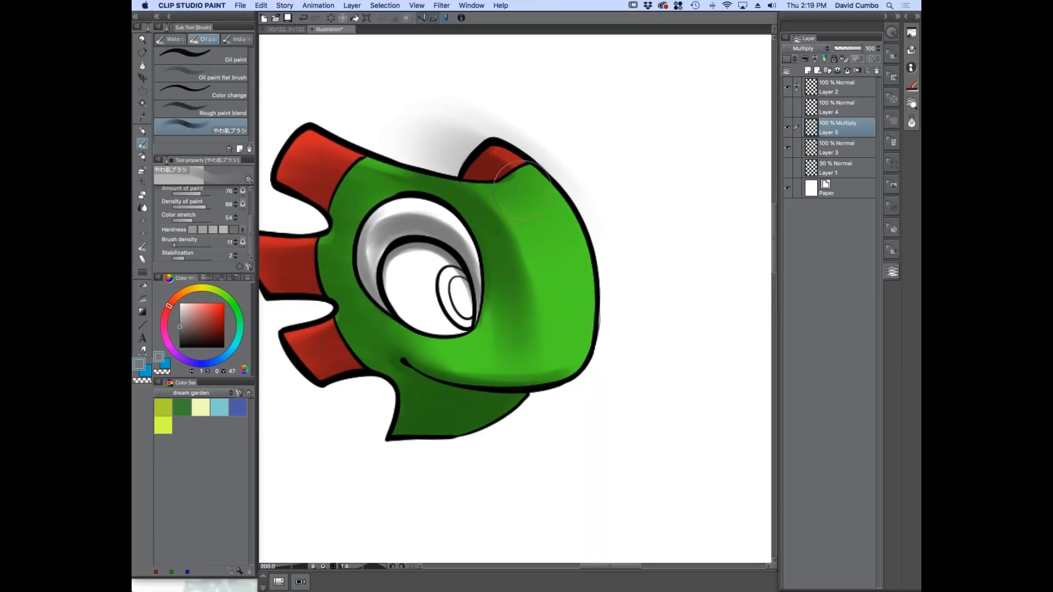
mouse_move(562, 405)
mouse_down()
mouse_move(614, 314)
mouse_move(616, 254)
mouse_move(607, 388)
mouse_move(616, 229)
mouse_move(516, 110)
mouse_up()
scroll(435, 334, down, 1)
drag(362, 345, 380, 317)
scroll(428, 283, up, 1)
Lighten the shading on the front of the head with a smaller brush in the transparent colour, undoing unwanted strokes.
key([)
key([)
key([)
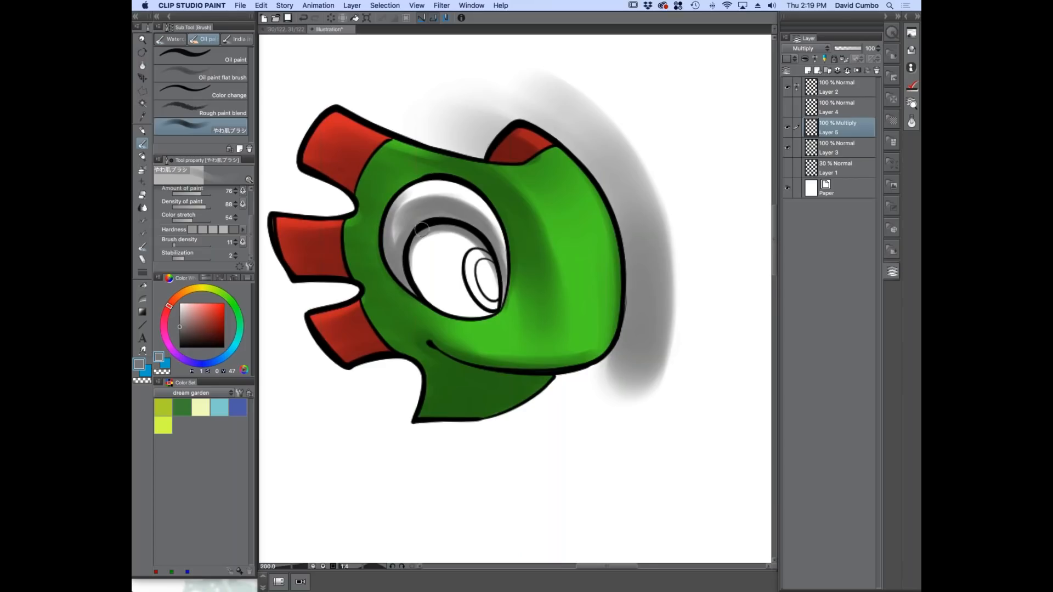
scroll(358, 243, down, 1)
drag(331, 230, 363, 228)
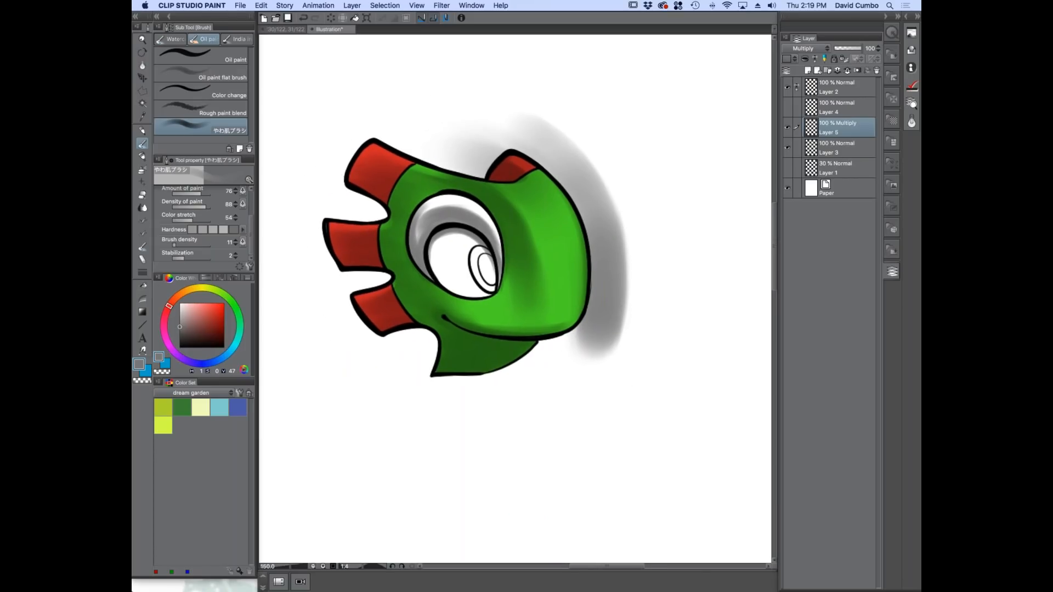
scroll(471, 178, up, 1)
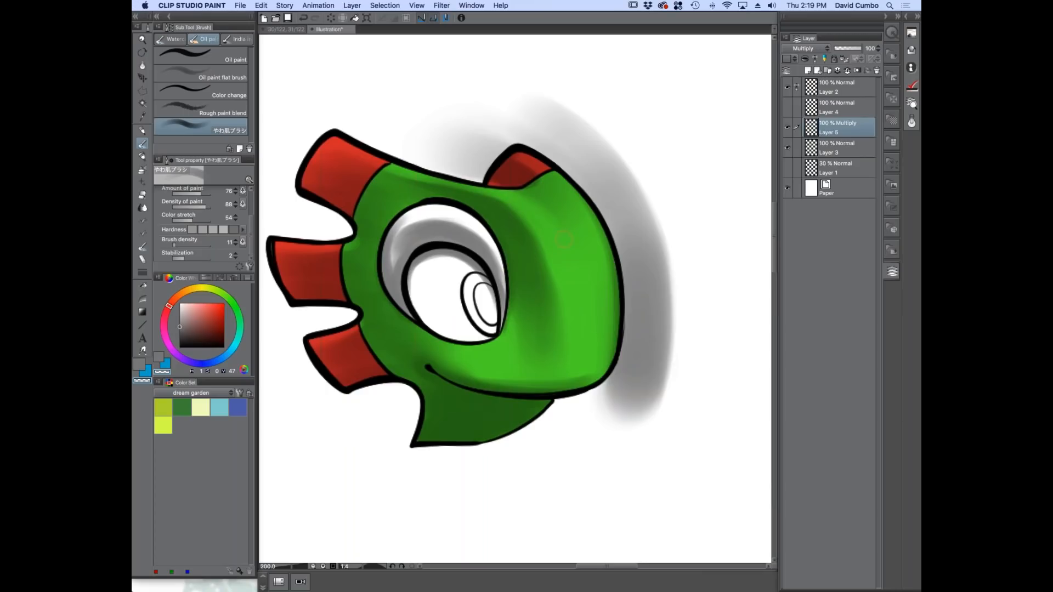
key(super+z)
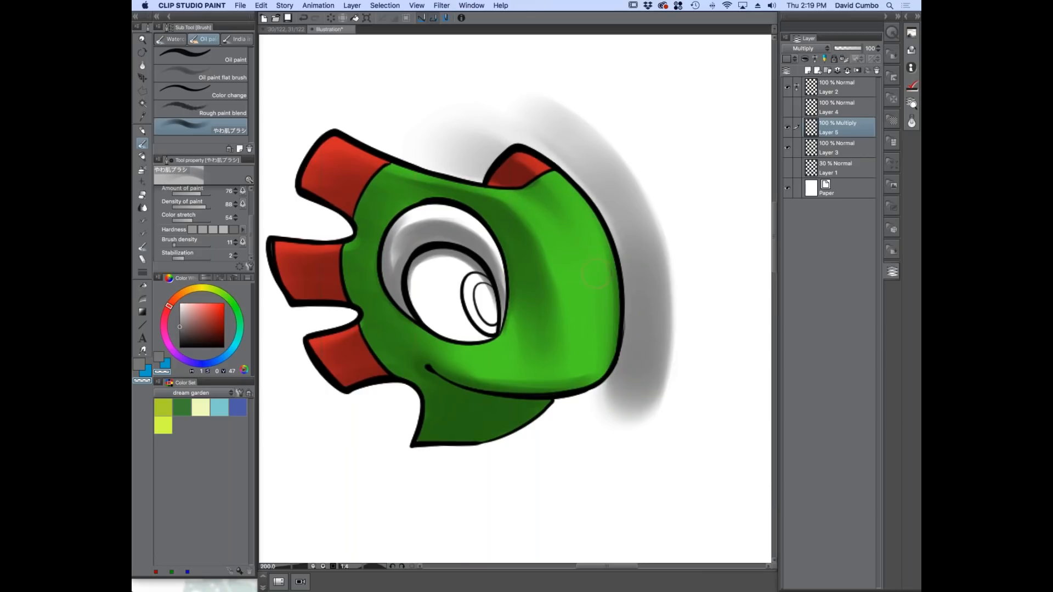
key(super+z)
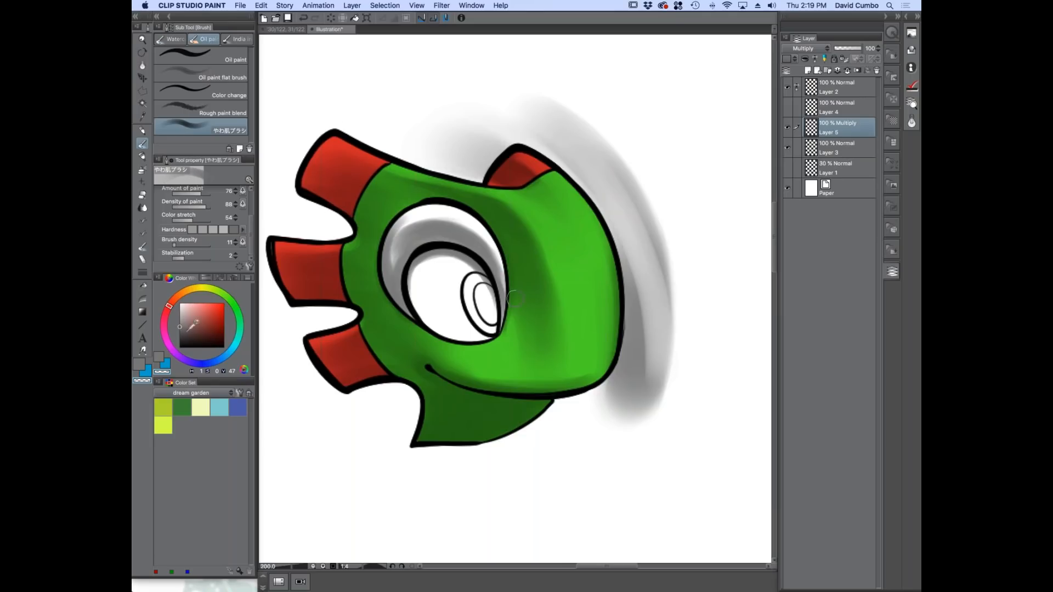
Switch back to grey and darken the outer ends of the three red spikes.
click(162, 371)
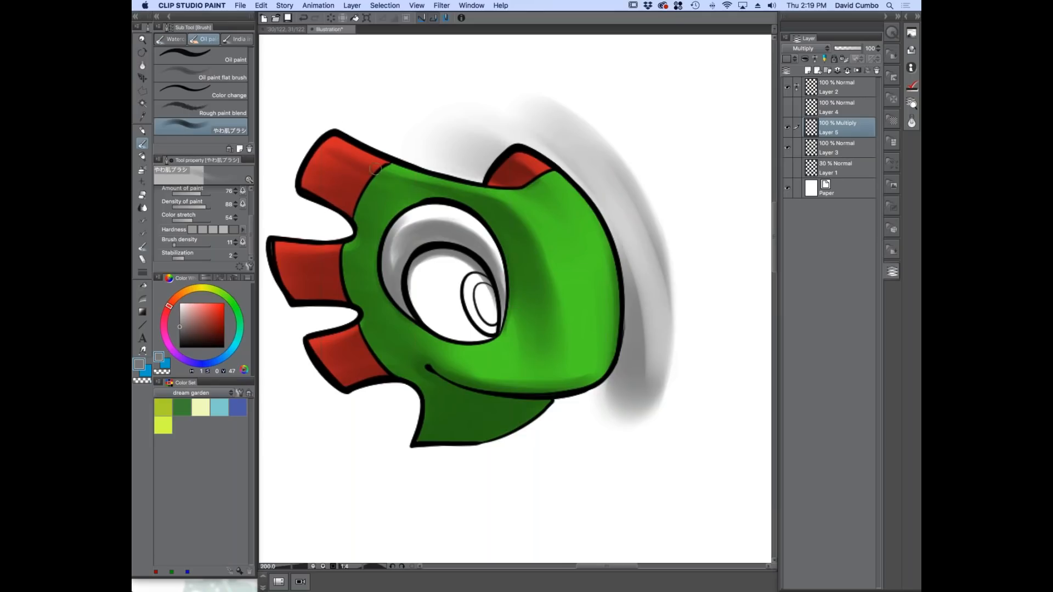
mouse_move(311, 152)
mouse_down()
mouse_move(307, 172)
mouse_move(364, 193)
mouse_up()
key(bracketleft)
key(bracketleft)
key(bracketleft)
mouse_move(274, 243)
mouse_down()
mouse_move(300, 298)
mouse_move(287, 305)
mouse_up()
drag(305, 329, 318, 357)
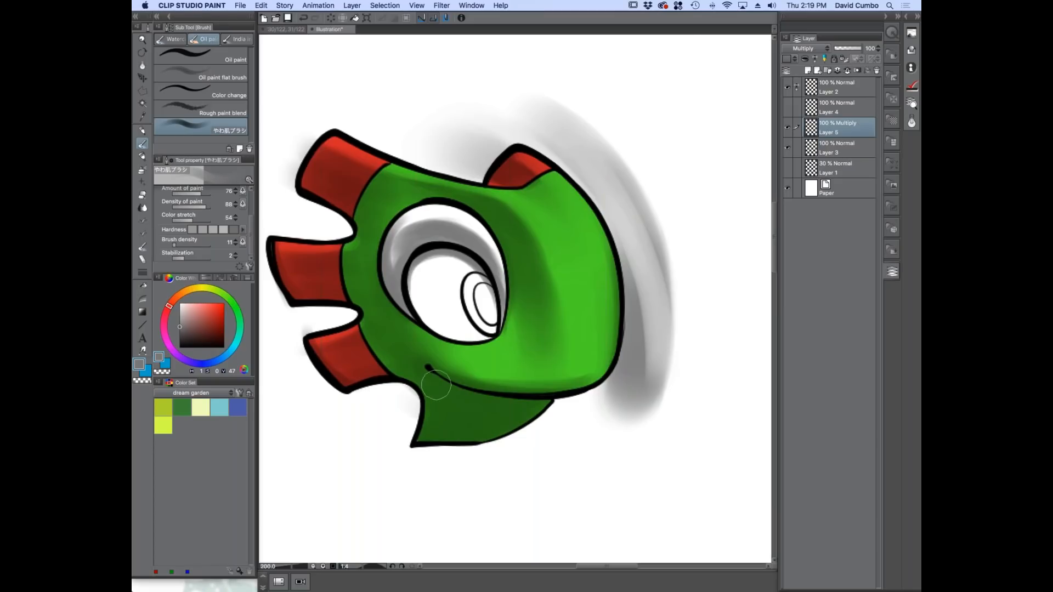
Shade the green skin along the eye's lower rim, enlarging the brush for the area behind the eye.
scroll(482, 340, up, 3)
drag(530, 291, 487, 320)
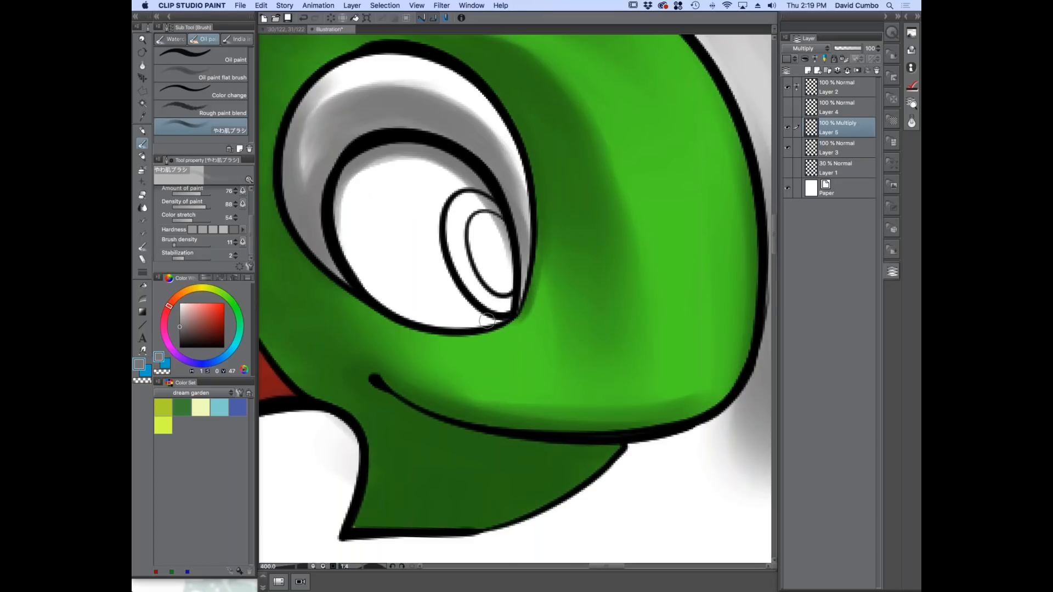
mouse_move(349, 289)
mouse_down()
mouse_move(505, 329)
mouse_move(411, 327)
mouse_move(510, 329)
mouse_move(384, 317)
mouse_move(492, 325)
mouse_up()
key(])
key(])
key(])
key(])
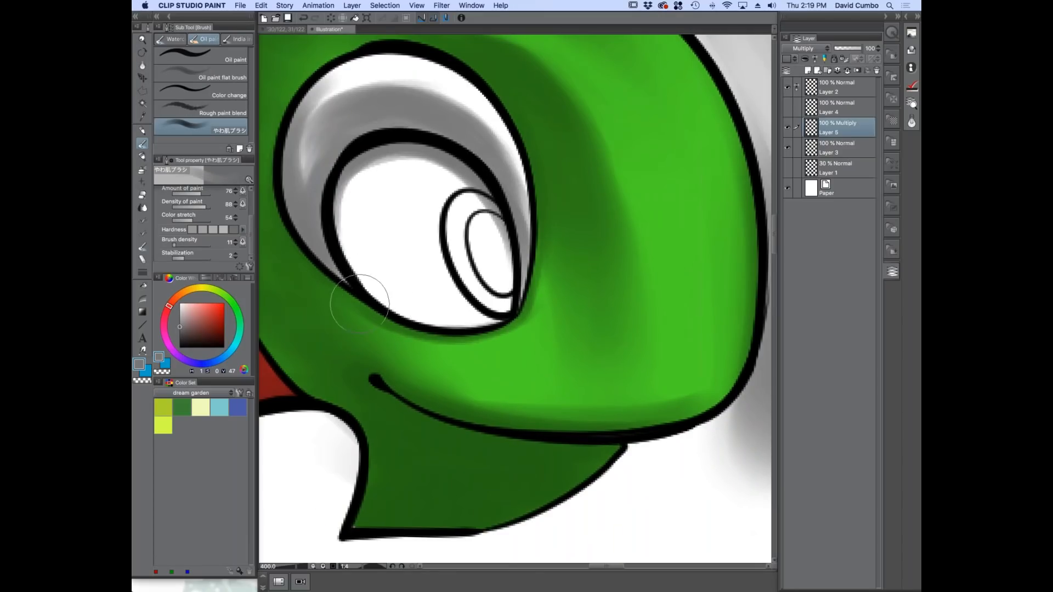
mouse_move(359, 303)
mouse_down()
mouse_move(330, 302)
mouse_move(301, 270)
mouse_up()
Reduce the brush size and deepen the grey shading around the eye's outline up to its front edge.
key([)
key([)
key([)
key([)
mouse_move(426, 328)
mouse_down()
mouse_move(513, 318)
mouse_move(535, 268)
mouse_move(516, 116)
mouse_up()
scroll(515, 116, down, 4)
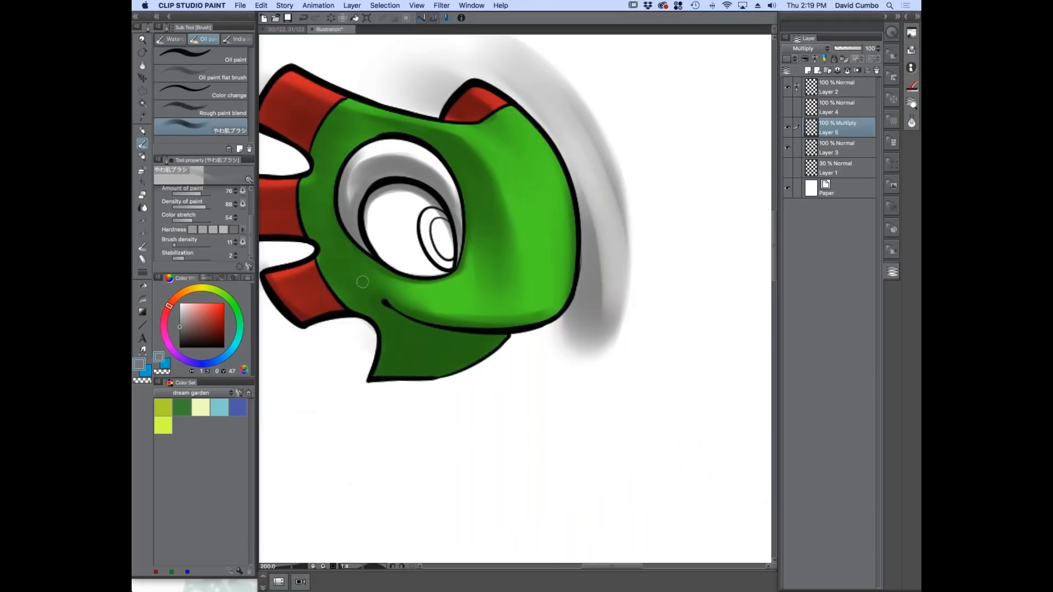
Shade around the mouth corner and along the mouth line towards the snout.
scroll(409, 292, up, 4)
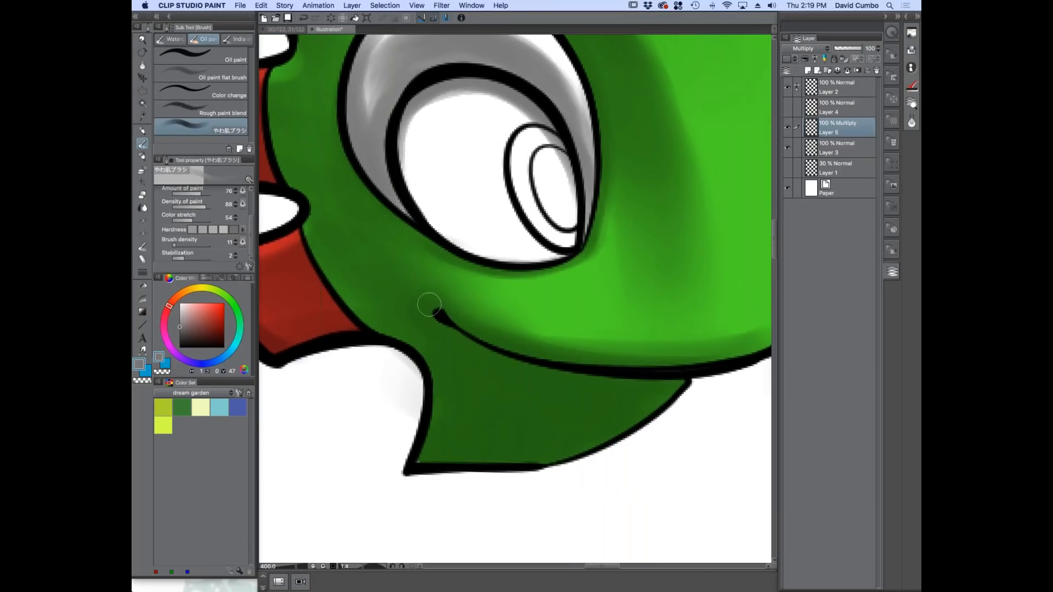
scroll(422, 307, down, 2)
drag(433, 333, 401, 318)
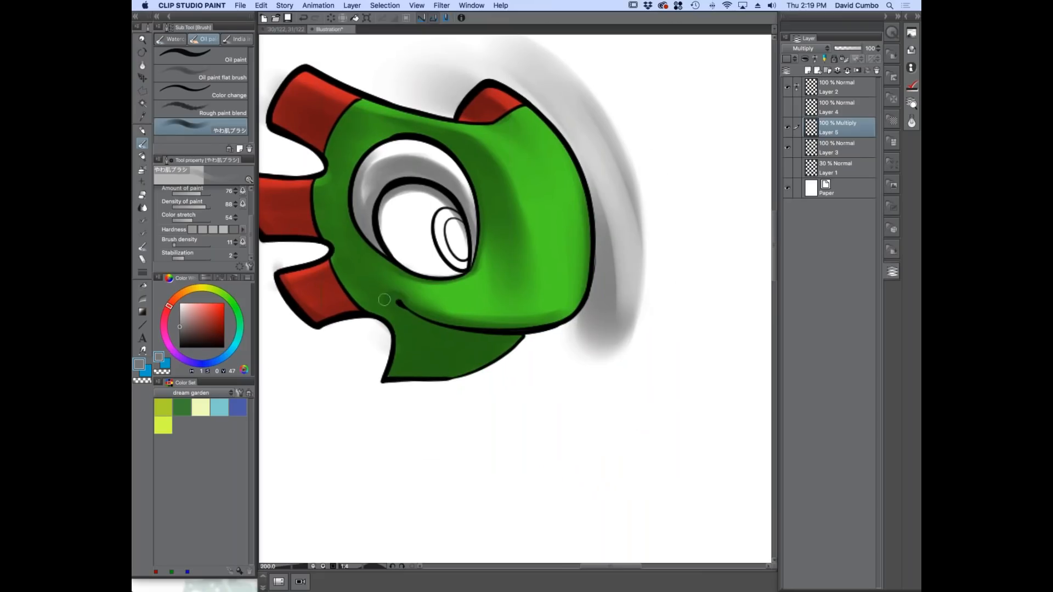
drag(497, 317, 579, 320)
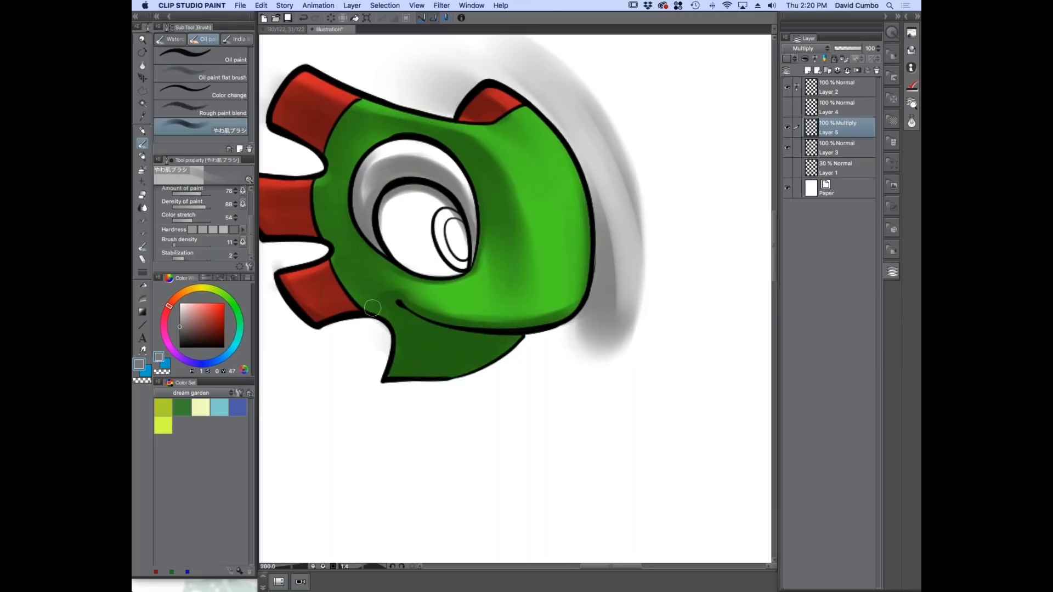
scroll(371, 308, down, 1)
drag(346, 332, 451, 379)
scroll(450, 351, up, 1)
drag(427, 345, 420, 344)
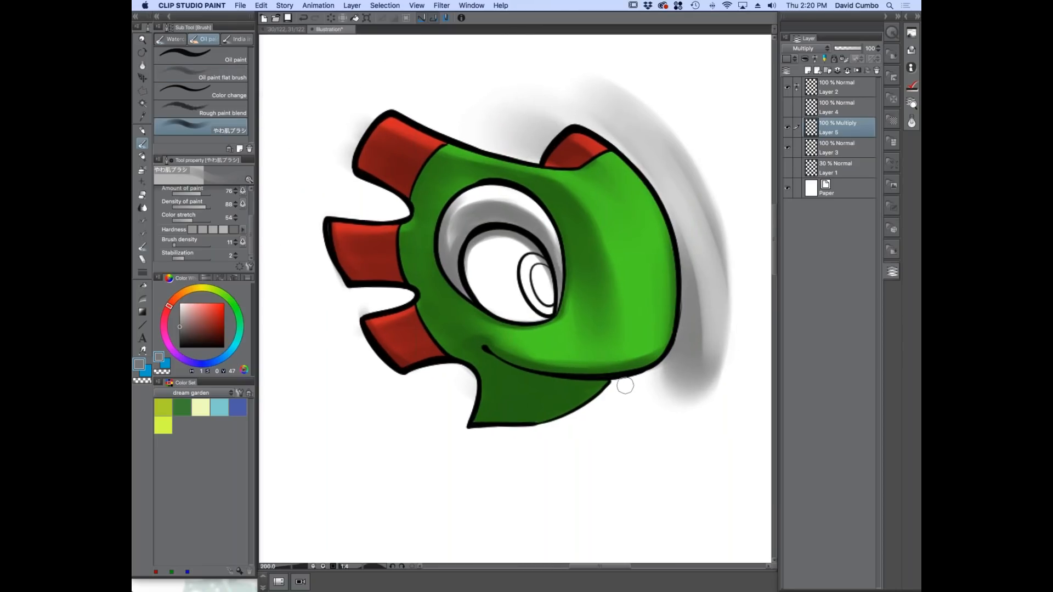
Add a layer above the Multiply layer and clear the Multiply shading outside the outline using the transparent Fill-in-mono pen.
click(808, 70)
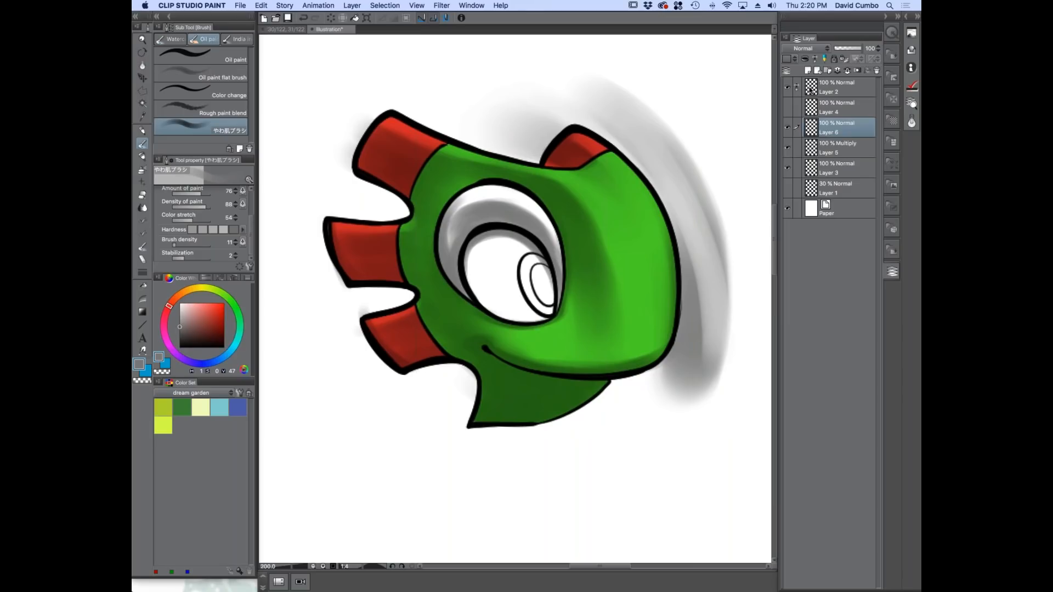
click(820, 148)
click(142, 158)
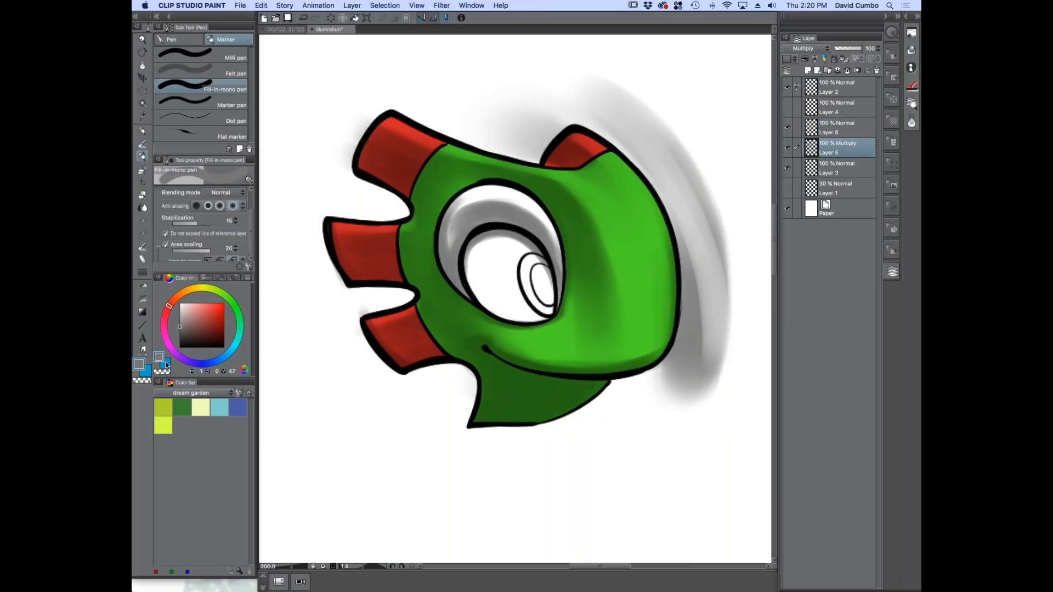
mouse_move(531, 105)
mouse_down()
mouse_move(665, 139)
mouse_move(712, 337)
mouse_move(653, 406)
mouse_up()
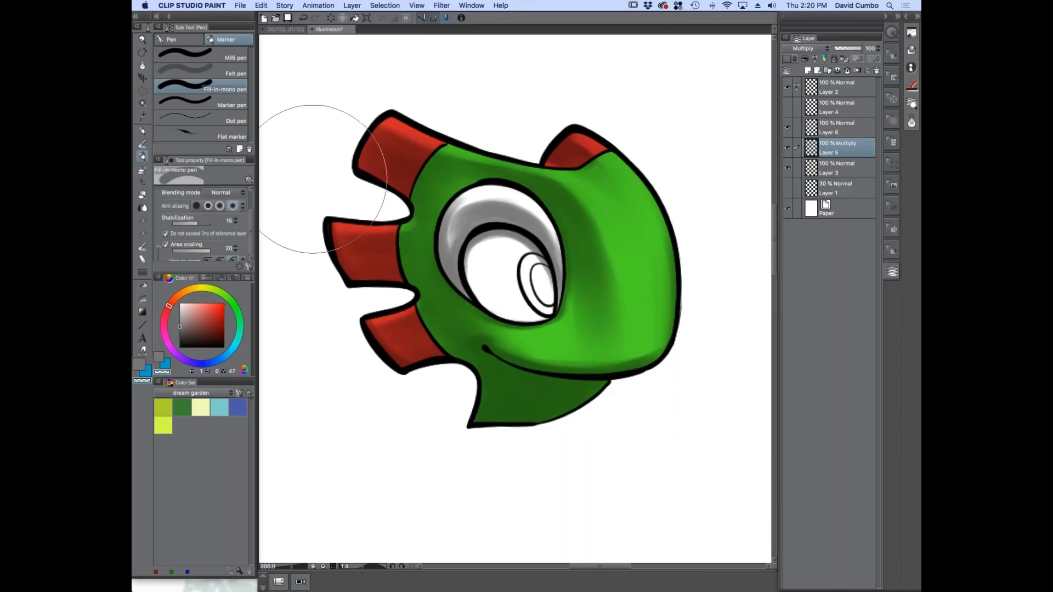
Set the blending mode of the new Layer 6 to Screen.
click(814, 126)
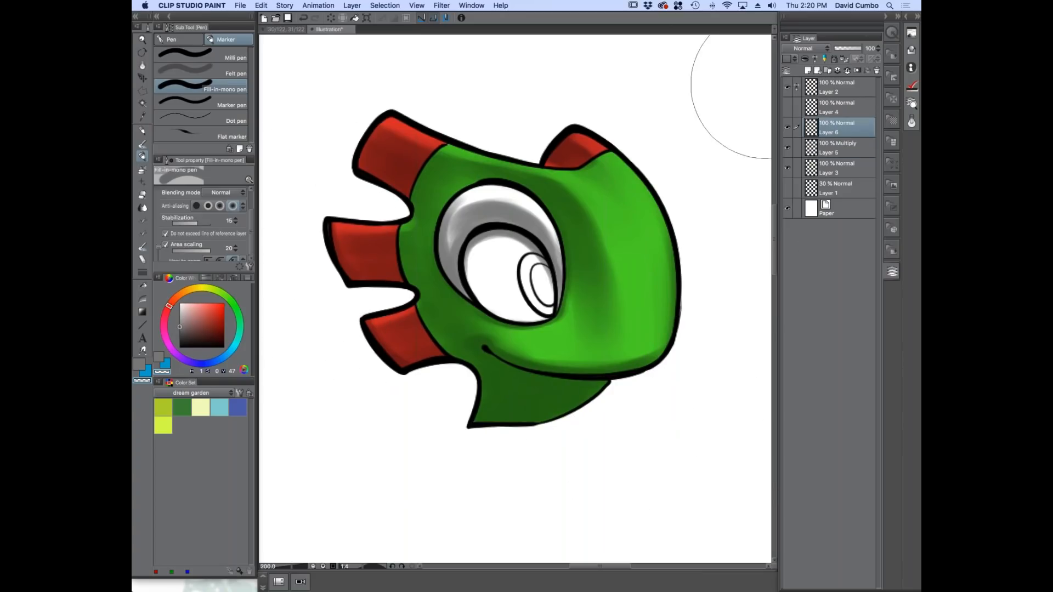
click(804, 48)
click(787, 135)
drag(611, 436, 575, 374)
drag(357, 372, 431, 363)
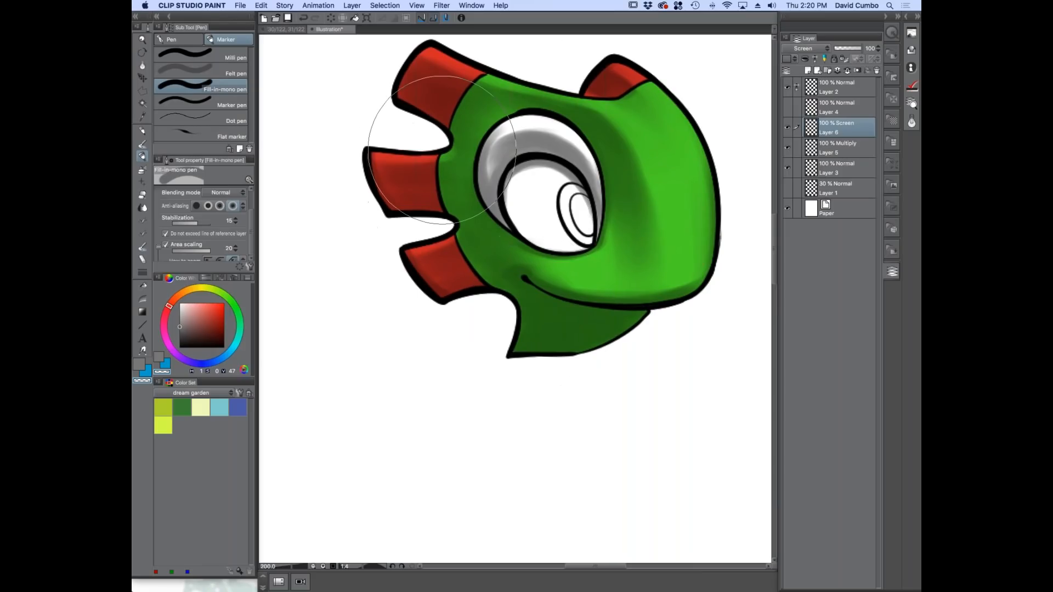
Choose the やわ肌ブラシ oil paint brush and a bright light cyan for the reflected light.
click(142, 143)
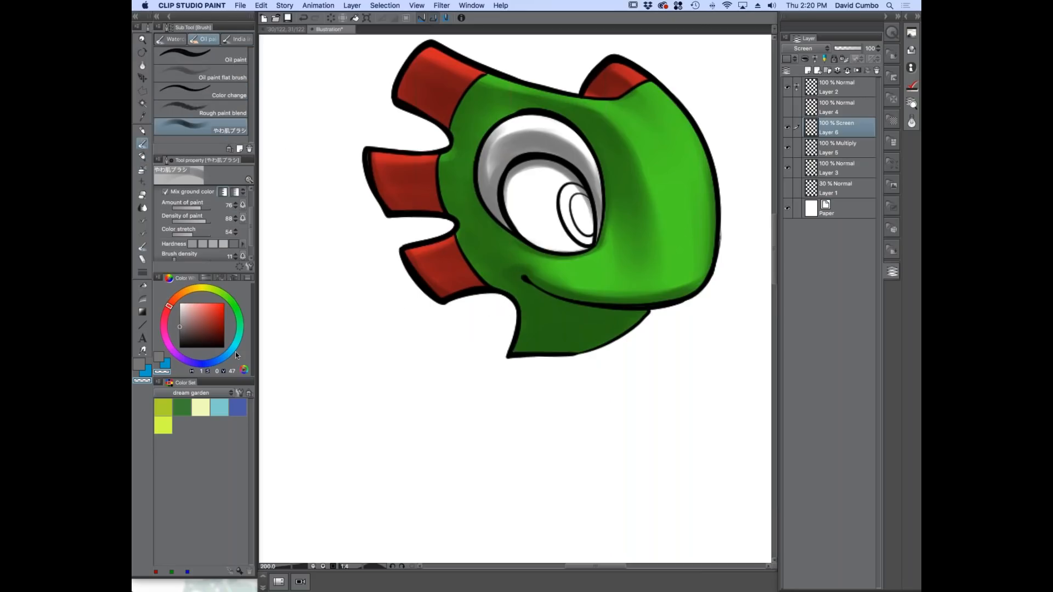
click(229, 352)
click(214, 308)
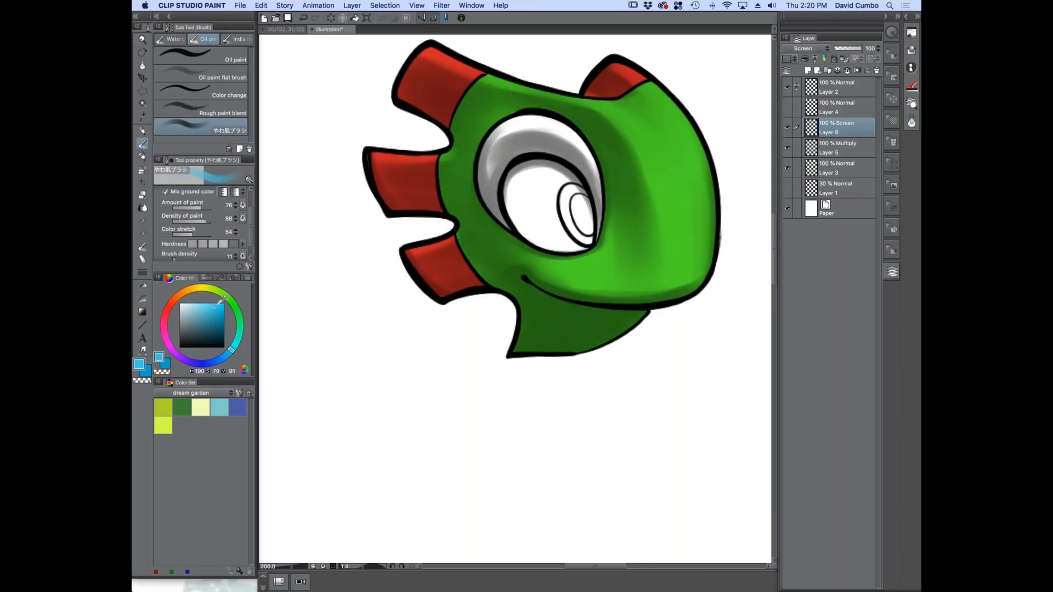
drag(236, 351, 235, 345)
click(209, 305)
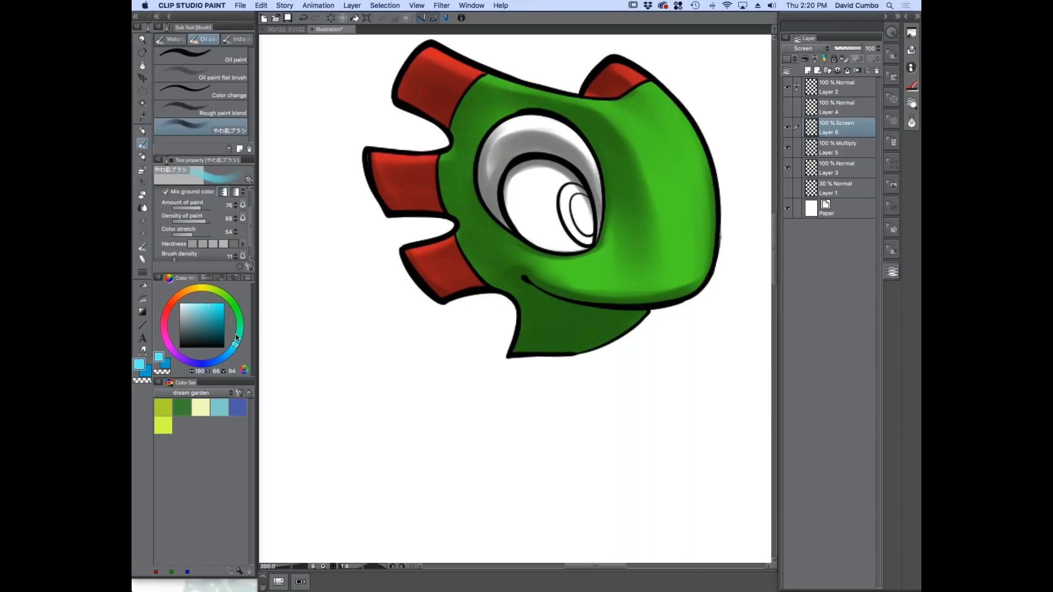
scroll(244, 231, down, 2)
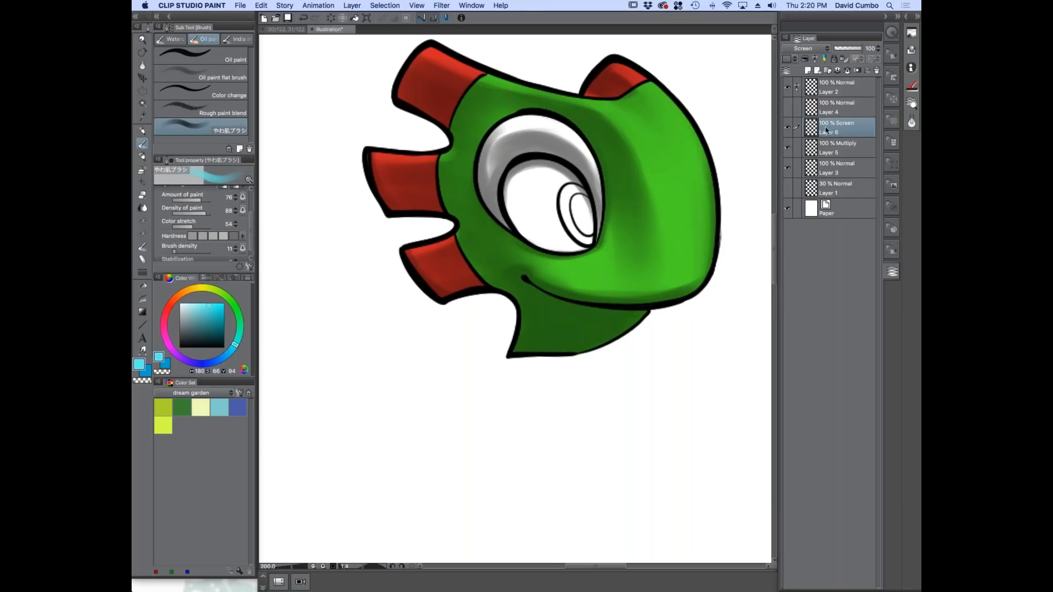
Paint cyan reflected light along the lower jaw, lowering the brush density to 6 and softening the hardness.
mouse_move(449, 243)
mouse_down()
mouse_move(527, 287)
mouse_move(466, 301)
mouse_move(535, 304)
mouse_move(553, 364)
mouse_up()
key(super+z)
key(super+z)
drag(529, 324, 631, 334)
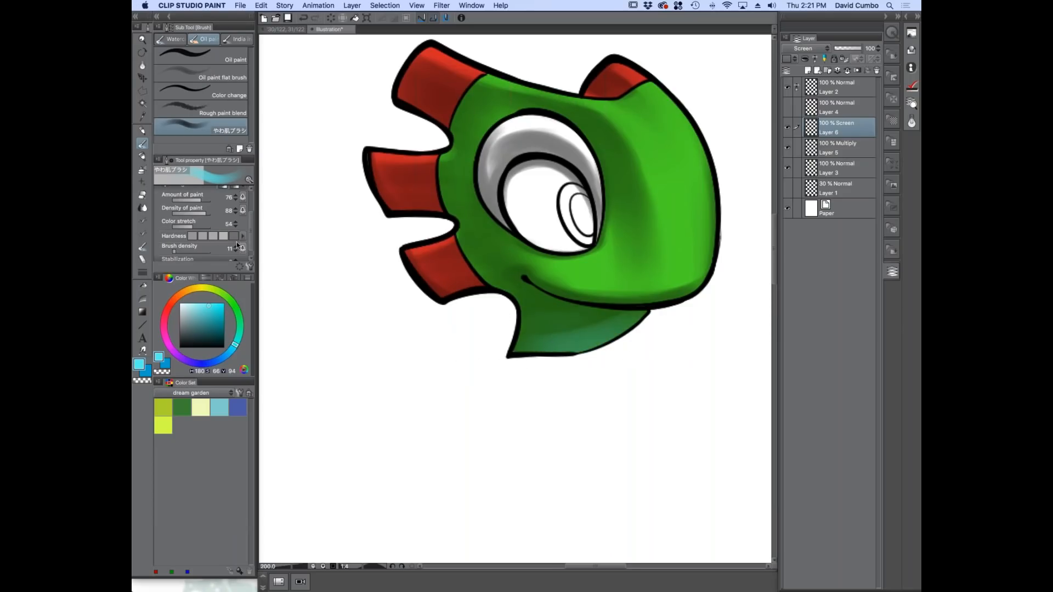
click(174, 253)
click(212, 237)
mouse_move(545, 327)
mouse_down()
mouse_move(623, 347)
mouse_move(637, 335)
mouse_up()
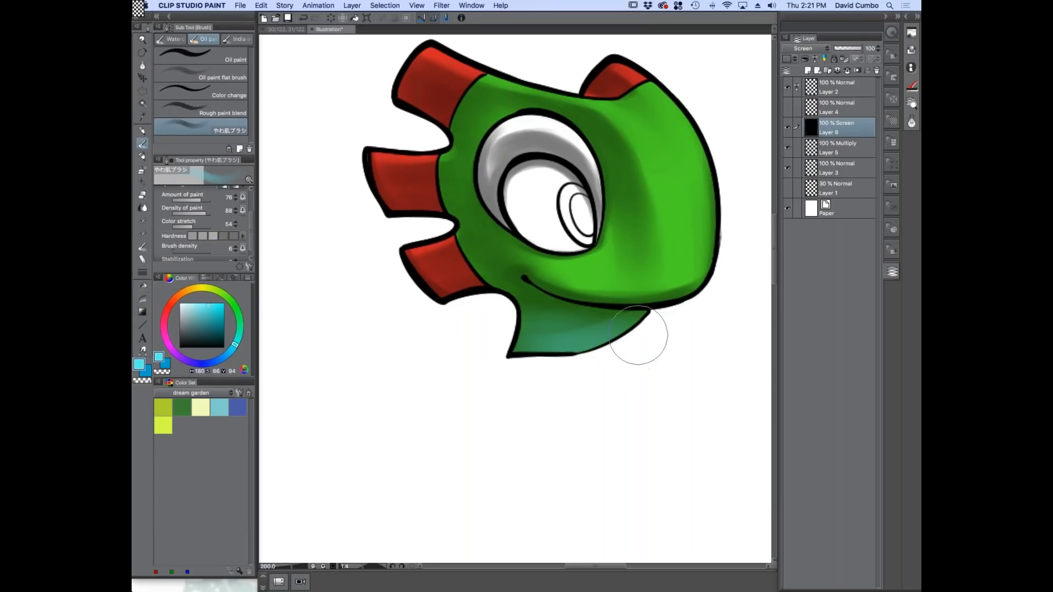
Brush cyan reflected light along the lower edges of the three red spikes and the skin beside them.
scroll(479, 294, up, 2)
drag(526, 304, 373, 315)
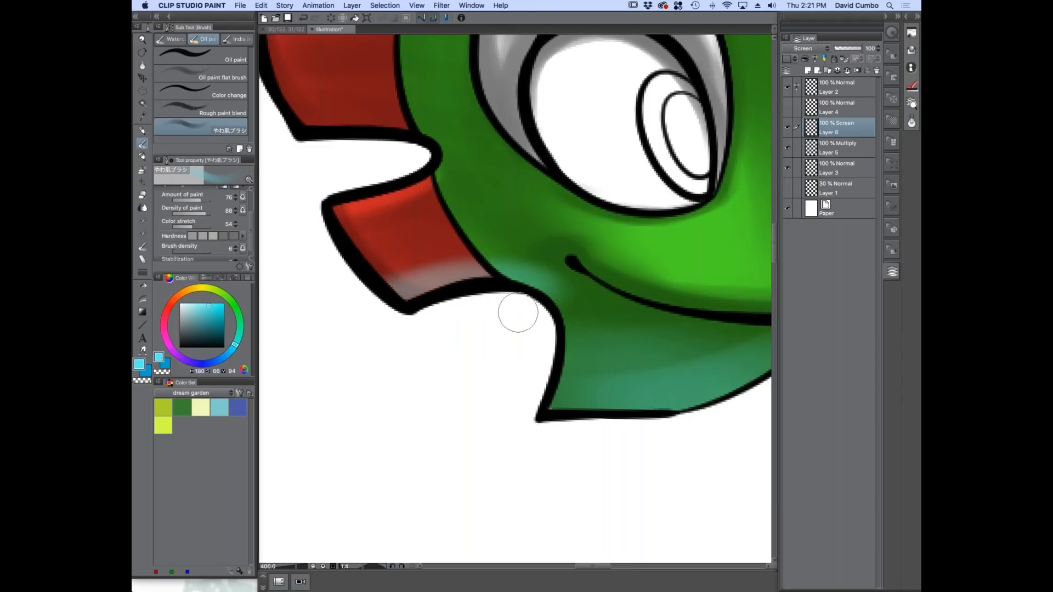
scroll(395, 307, down, 2)
drag(403, 230, 351, 217)
drag(394, 134, 362, 104)
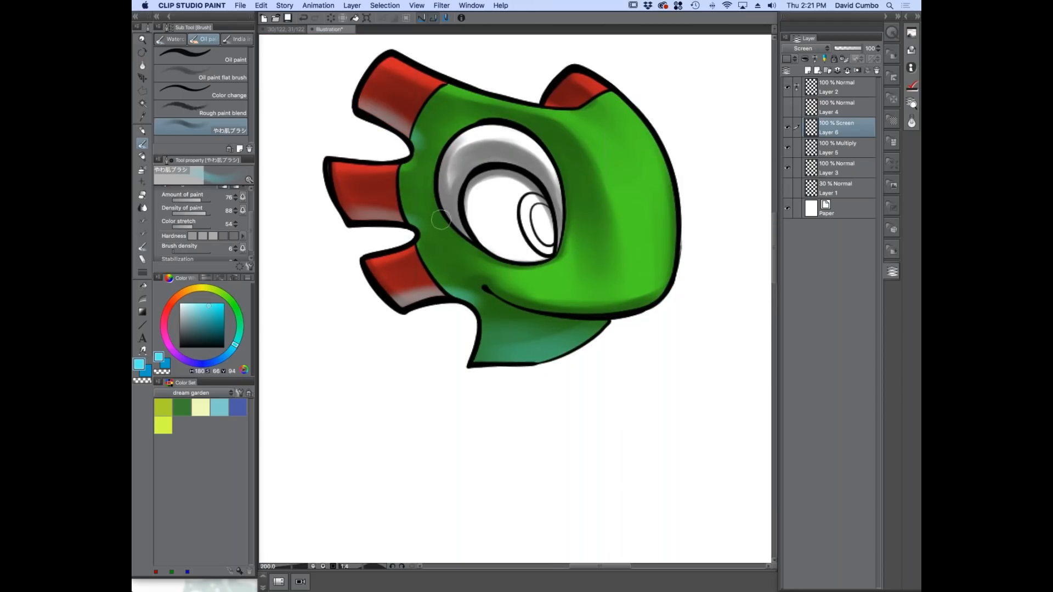
Tint the grey shading in the upper and front part of the eye white with cyan.
scroll(521, 173, up, 2)
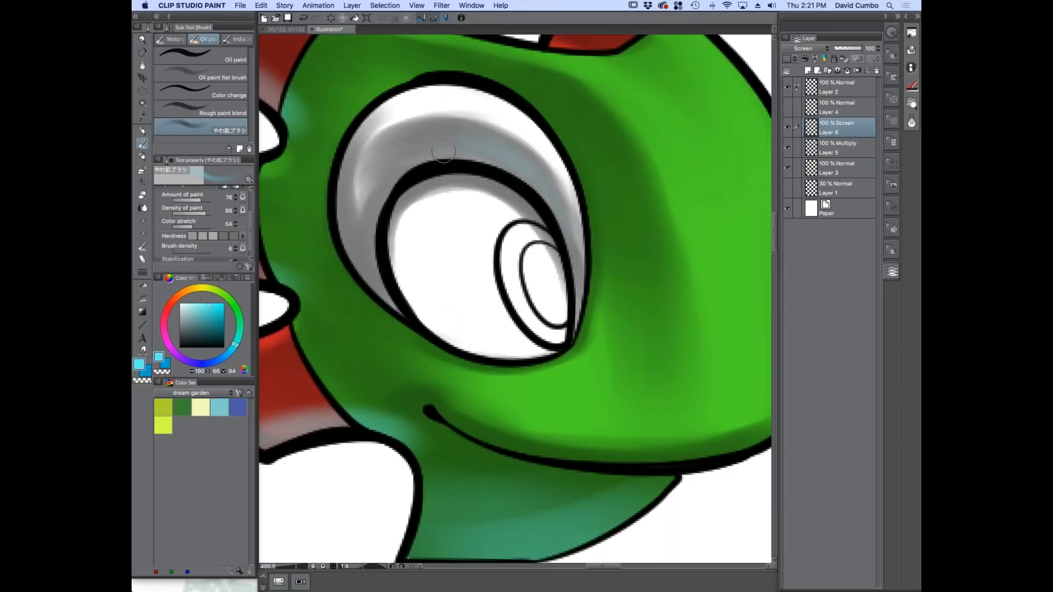
mouse_move(469, 134)
mouse_down()
mouse_move(387, 167)
mouse_move(489, 153)
mouse_move(546, 181)
mouse_move(495, 147)
mouse_move(579, 284)
mouse_up()
mouse_move(475, 179)
mouse_down()
mouse_move(514, 161)
mouse_move(400, 141)
mouse_move(474, 138)
mouse_move(492, 167)
mouse_move(405, 146)
mouse_move(396, 167)
mouse_move(503, 162)
mouse_move(460, 132)
mouse_up()
scroll(435, 220, down, 3)
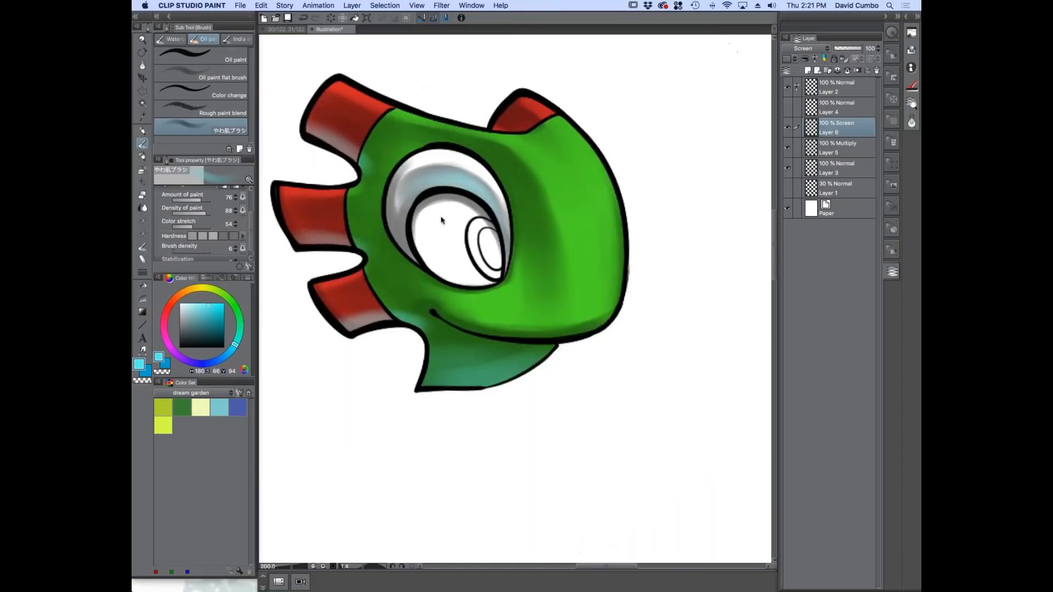
Add cyan light to the shaded green area between the eye and the front of the head.
scroll(497, 236, up, 2)
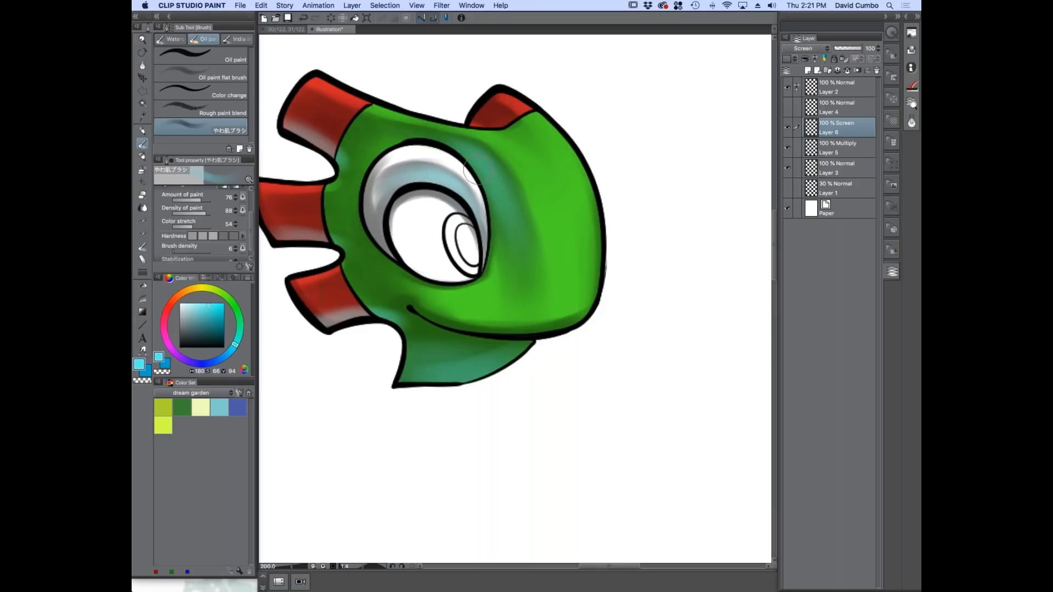
scroll(409, 267, down, 1)
scroll(359, 329, up, 1)
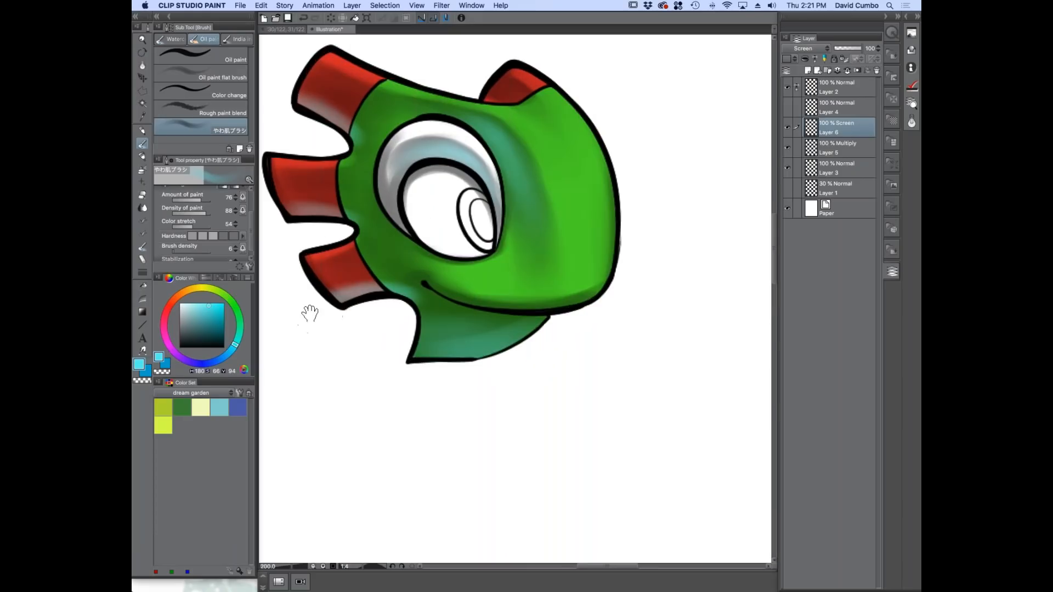
drag(310, 313, 356, 312)
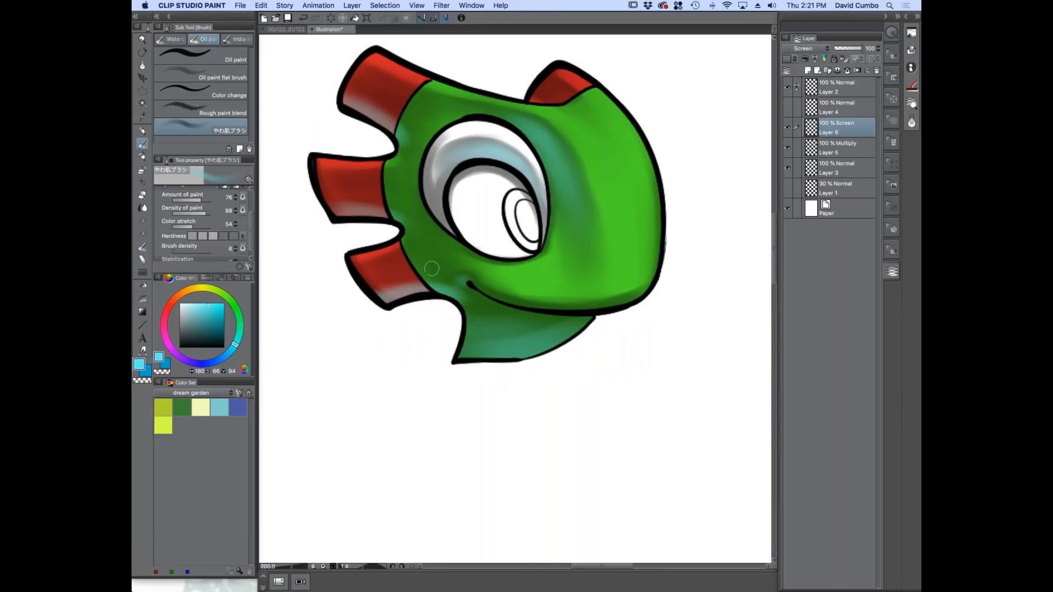
Paint cyan reflected light around the mouth corner and along the upper side of the mouth line.
drag(473, 285, 580, 310)
drag(505, 306, 625, 303)
scroll(443, 285, up, 2)
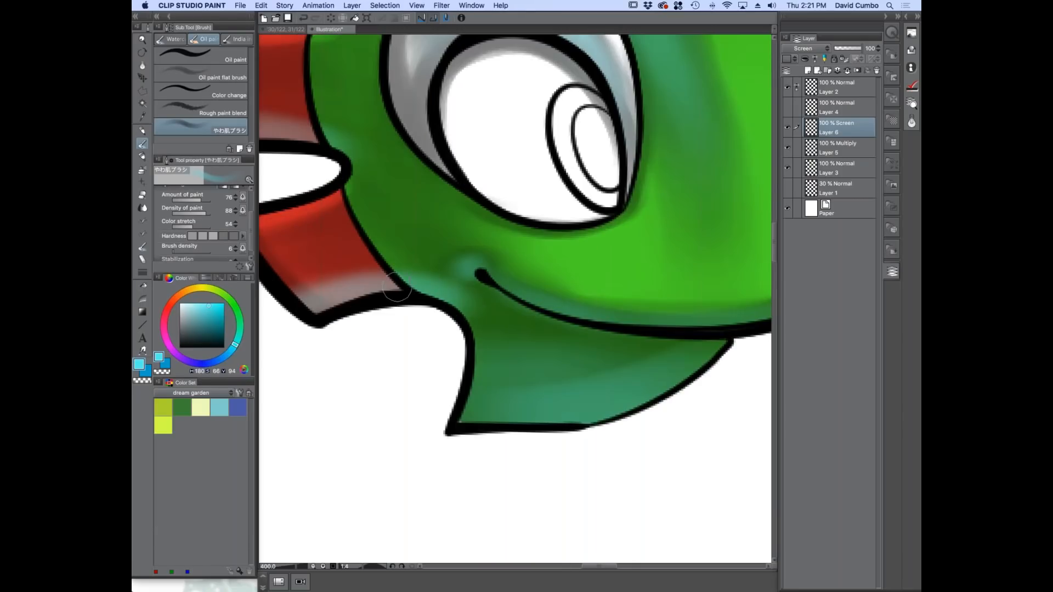
scroll(396, 219, down, 2)
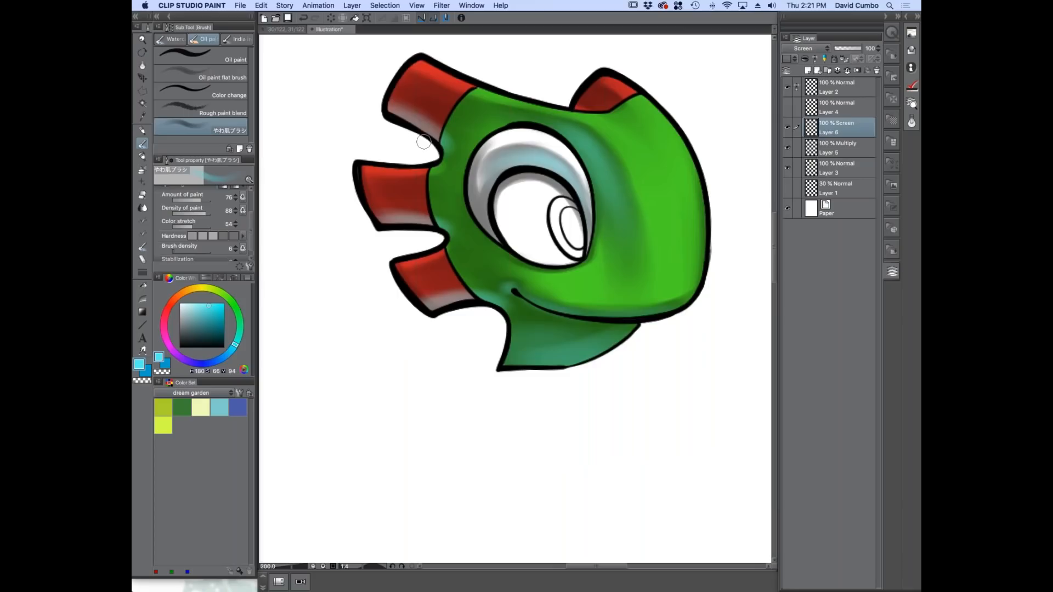
Tint the grey shading at the back of the eye white with cyan.
drag(470, 173, 484, 209)
scroll(469, 250, down, 1)
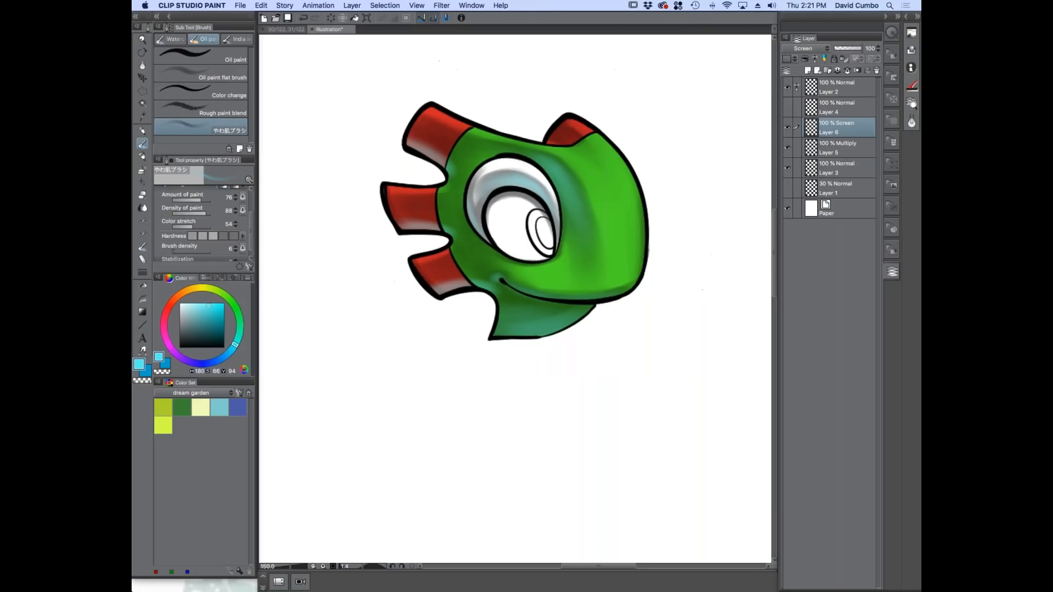
scroll(494, 315, up, 1)
drag(405, 336, 378, 332)
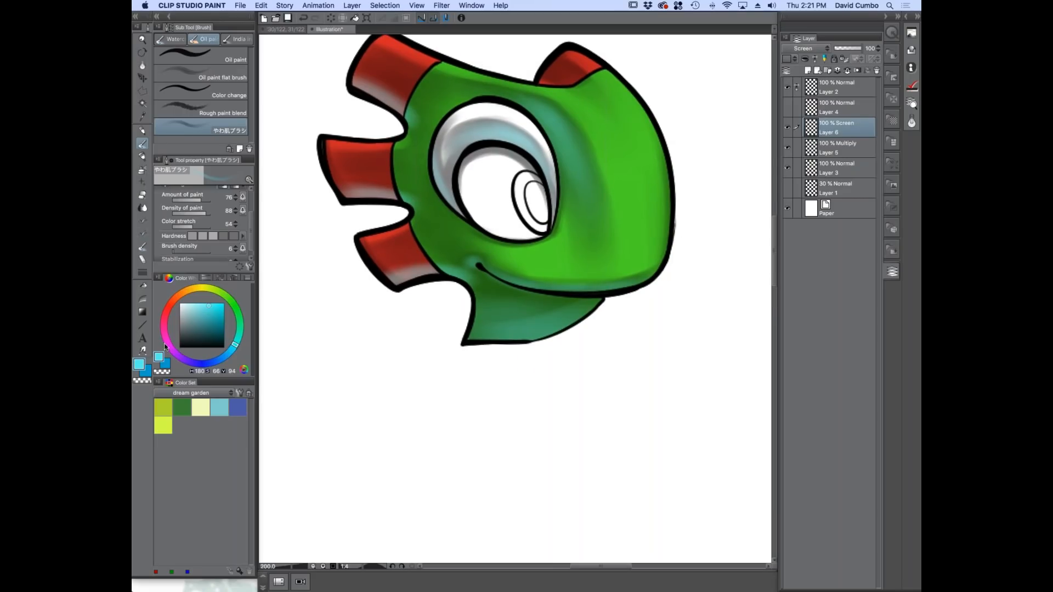
Soften the cyan below the mouth corner with the transparent colour and brush cyan onto the red crest's lower part.
scroll(493, 291, up, 2)
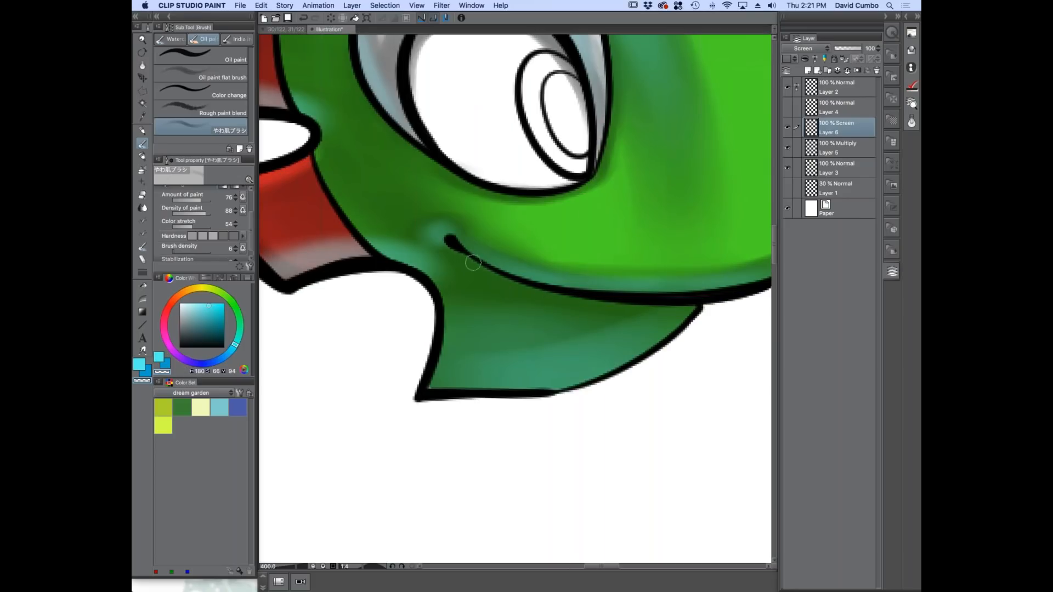
scroll(491, 299, down, 2)
scroll(309, 306, left, 1)
key(c)
mouse_move(539, 86)
mouse_down()
mouse_move(548, 96)
mouse_move(537, 102)
mouse_move(525, 87)
mouse_up()
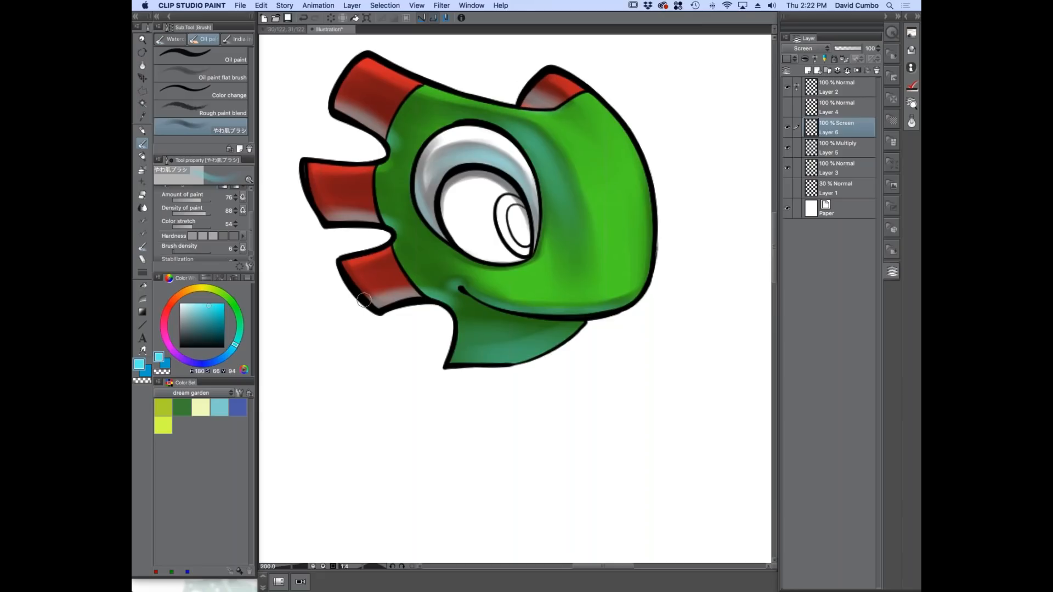
scroll(308, 313, down, 1)
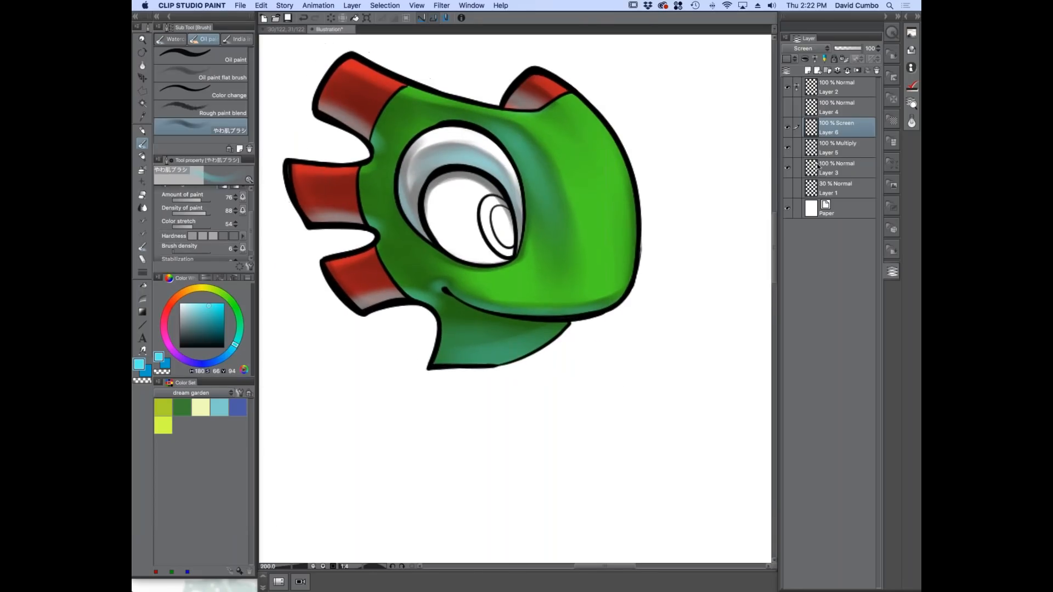
Select the flat colour Layer 3 and hide the Screen and Multiply layers.
click(810, 170)
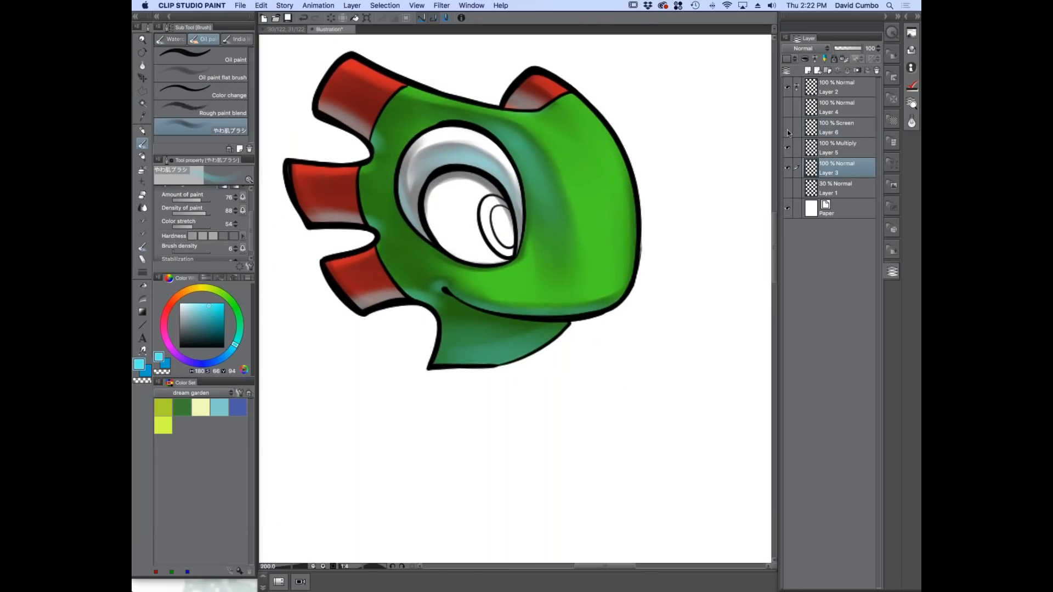
drag(788, 132, 788, 148)
scroll(298, 237, up, 2)
scroll(485, 236, down, 2)
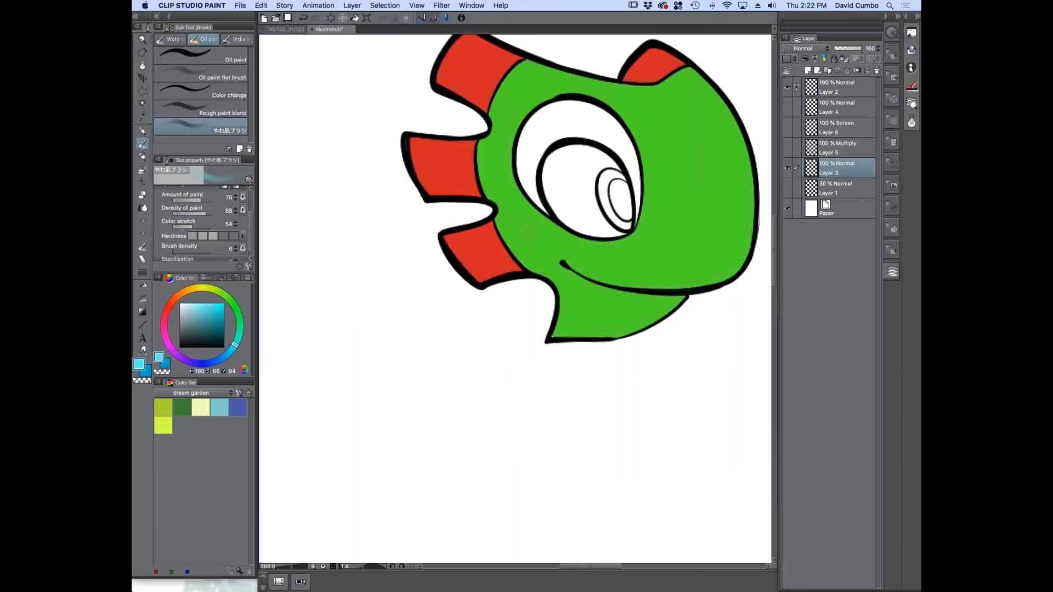
Sample the head's green, darken it, and fill the eye white around the iris using the Fill-in-mono pen.
key(b)
alt+click(538, 226)
drag(218, 315, 219, 328)
click(143, 157)
mouse_move(576, 110)
mouse_down()
mouse_move(632, 168)
mouse_move(619, 152)
mouse_move(541, 123)
mouse_move(531, 153)
mouse_up()
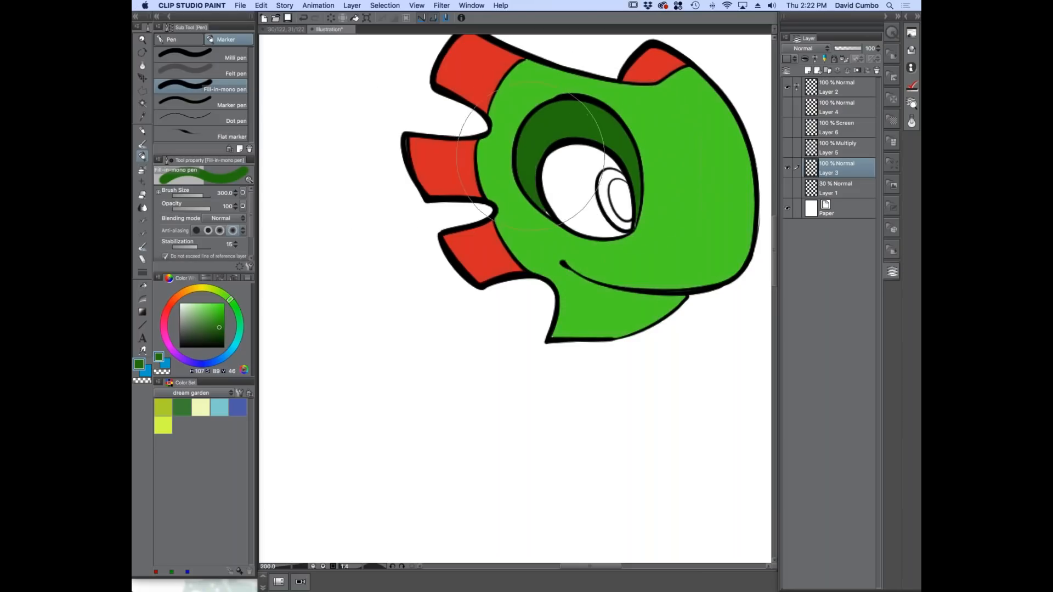
Fill the outer iris with bright cyan and the pupil with dark blue, leaving white as the drawing colour.
click(239, 348)
click(213, 306)
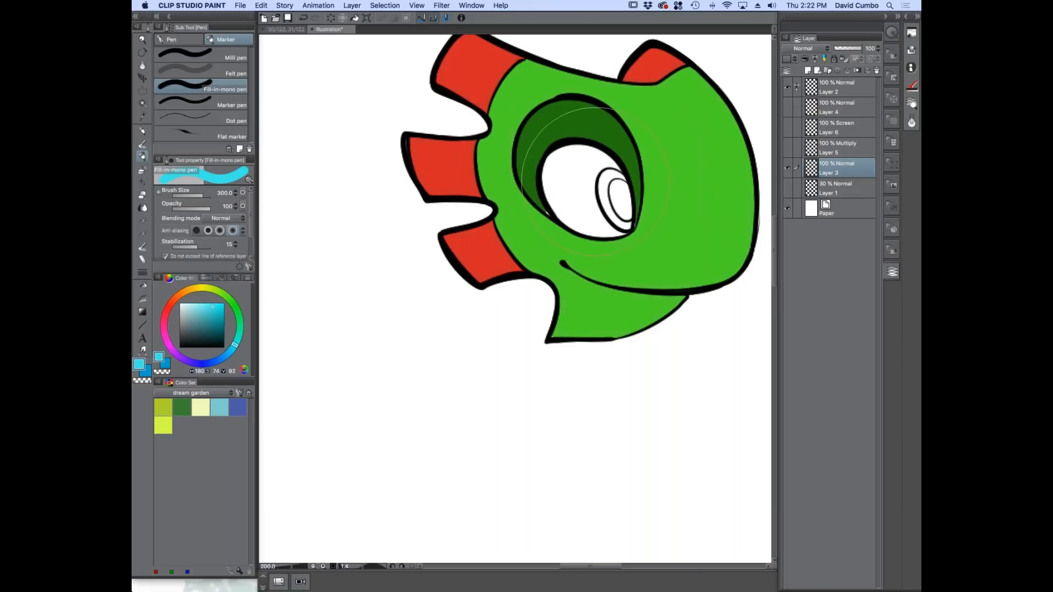
drag(612, 175, 622, 225)
click(222, 325)
click(225, 356)
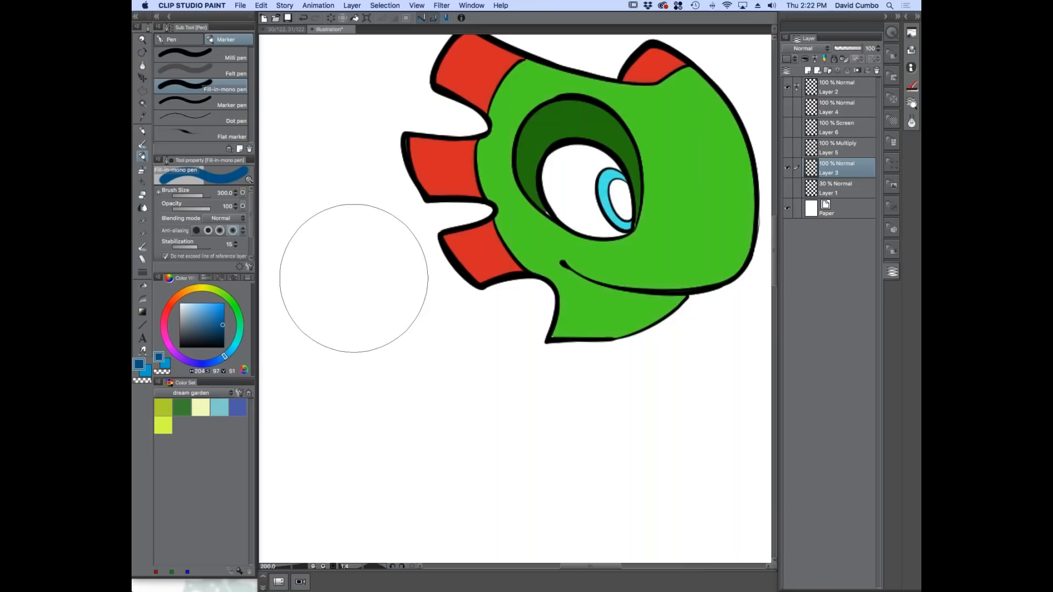
drag(614, 186, 620, 213)
click(180, 303)
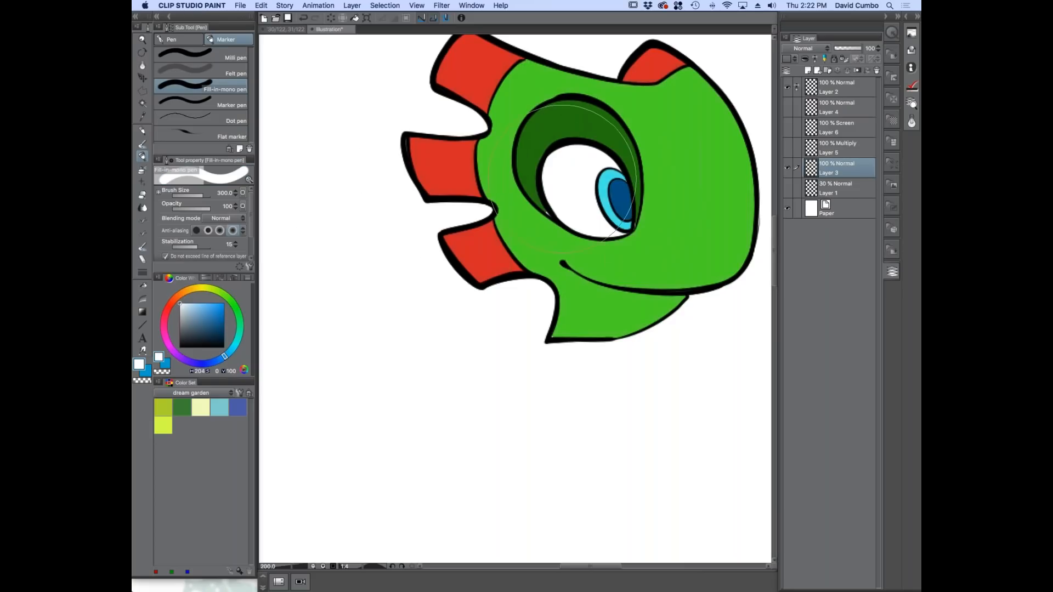
Show the Multiply and Screen layers again and check the coloured eye with the Screen layer off and on.
click(788, 147)
click(788, 128)
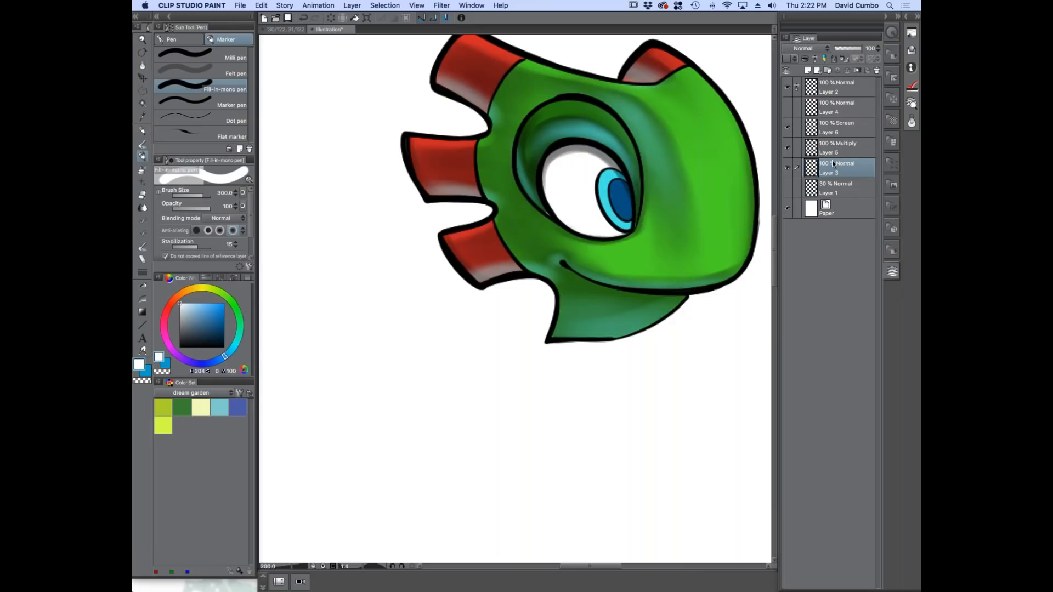
click(787, 129)
click(788, 129)
scroll(579, 164, up, 2)
drag(613, 224, 512, 187)
scroll(515, 192, down, 3)
drag(406, 274, 386, 304)
scroll(514, 267, up, 1)
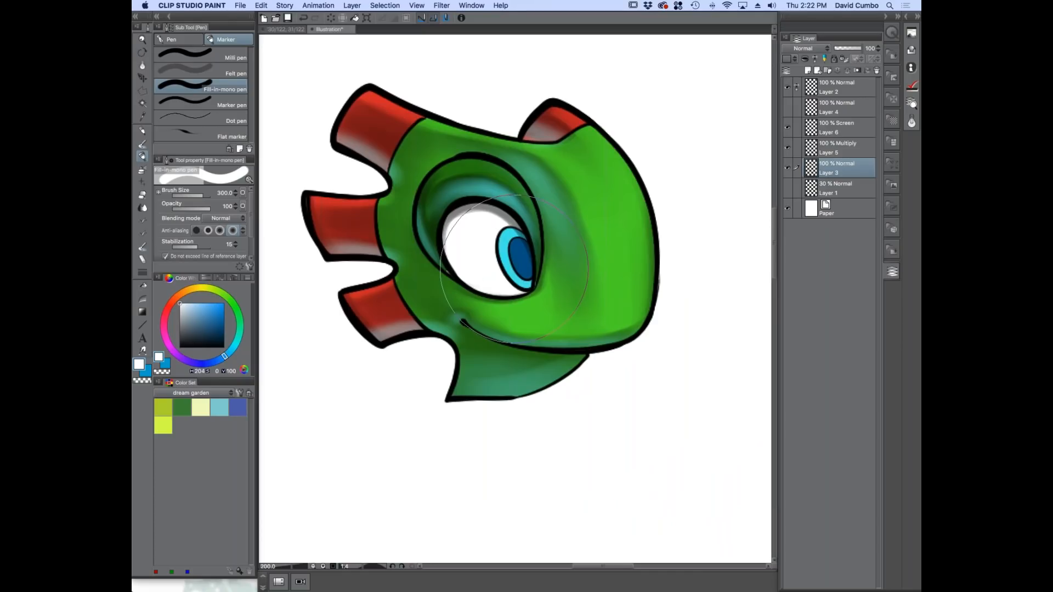
scroll(514, 267, up, 2)
scroll(446, 215, down, 2)
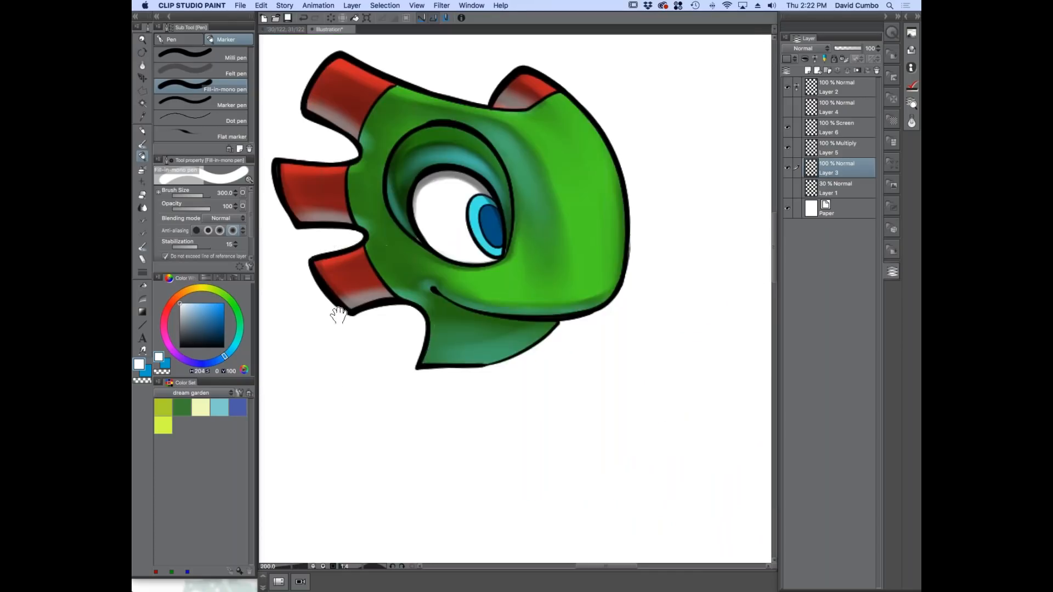
drag(393, 209, 471, 276)
Hide the Multiply Layer 5 and add a new layer above it in Multiply mode.
click(813, 152)
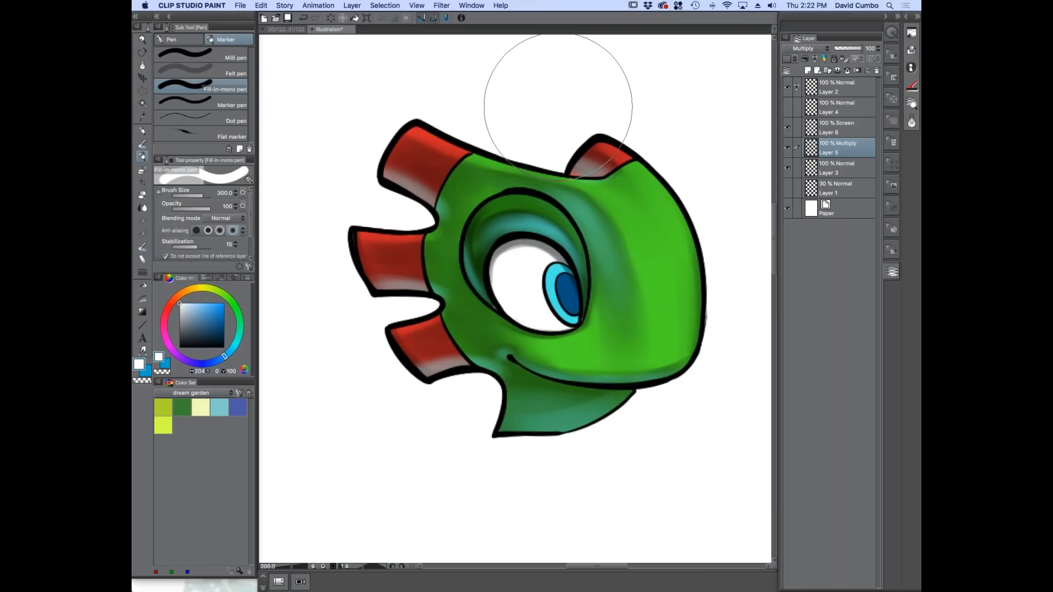
click(787, 152)
click(808, 70)
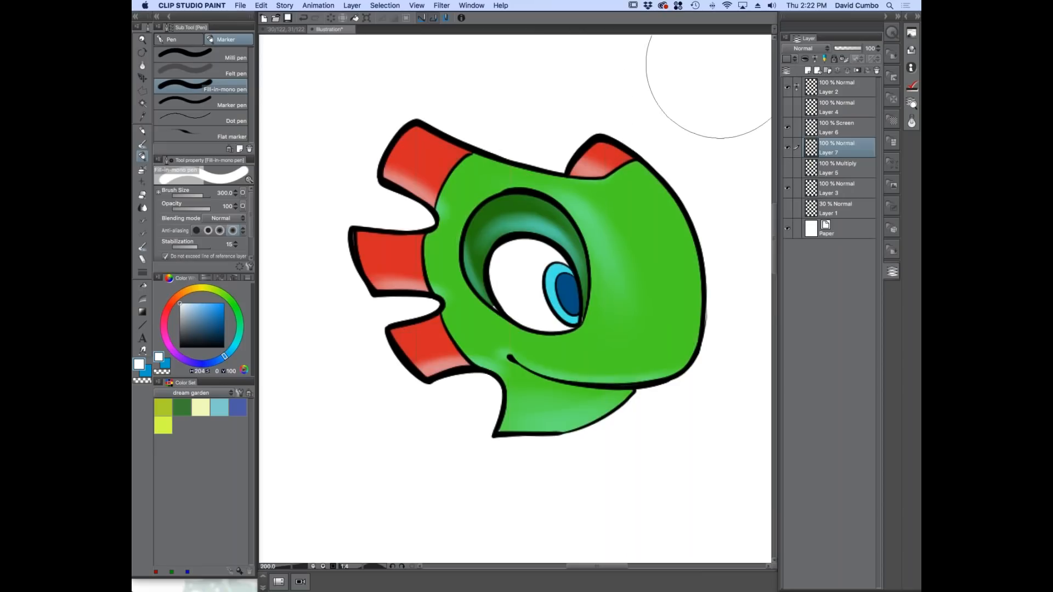
click(794, 51)
click(789, 76)
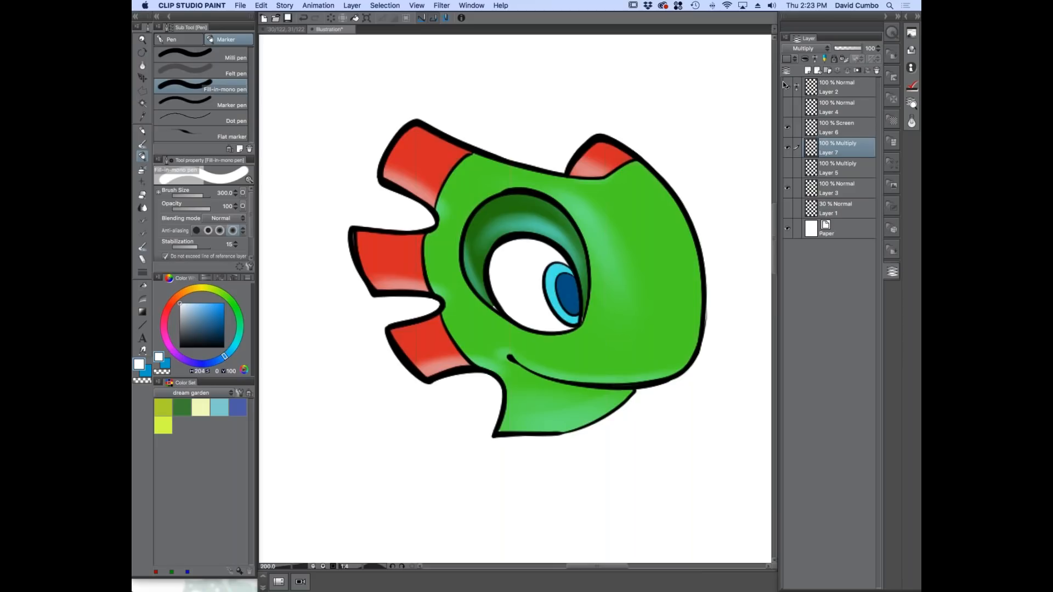
click(787, 167)
Airbrush grey shading along the front and upper outline of the eye socket with the Stronger airbrush.
scroll(532, 227, up, 2)
drag(427, 264, 385, 198)
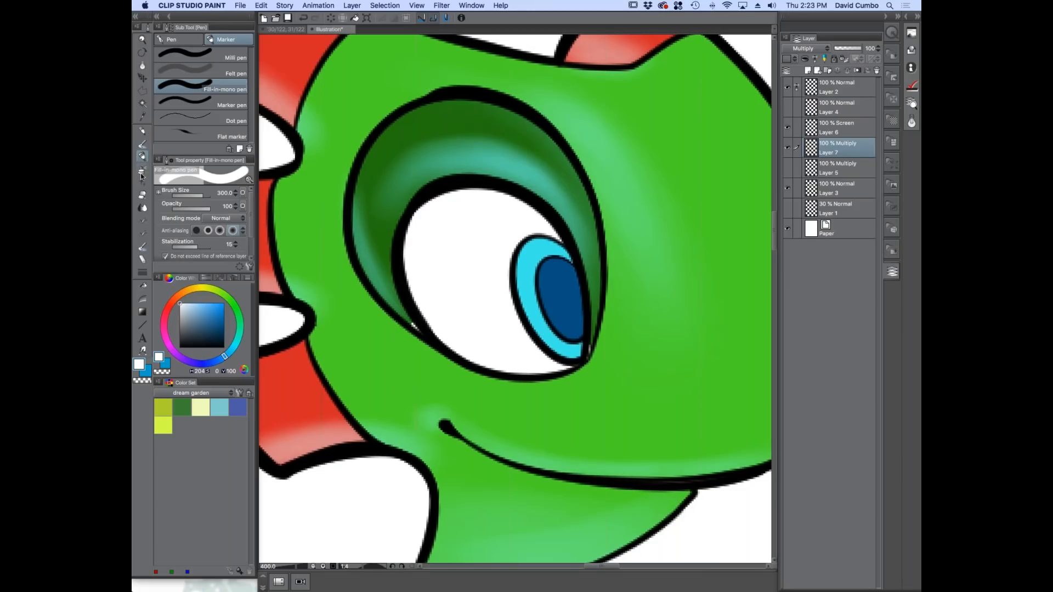
click(142, 171)
drag(200, 317, 171, 310)
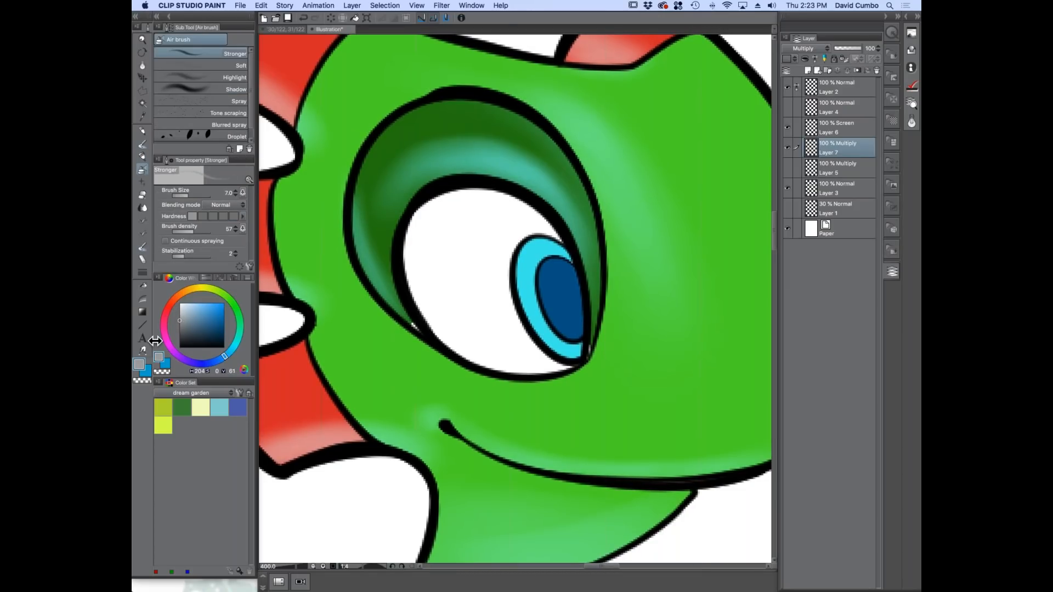
key(bracketright)
key(bracketright)
key(bracketright)
key(bracketright)
scroll(592, 190, down, 2)
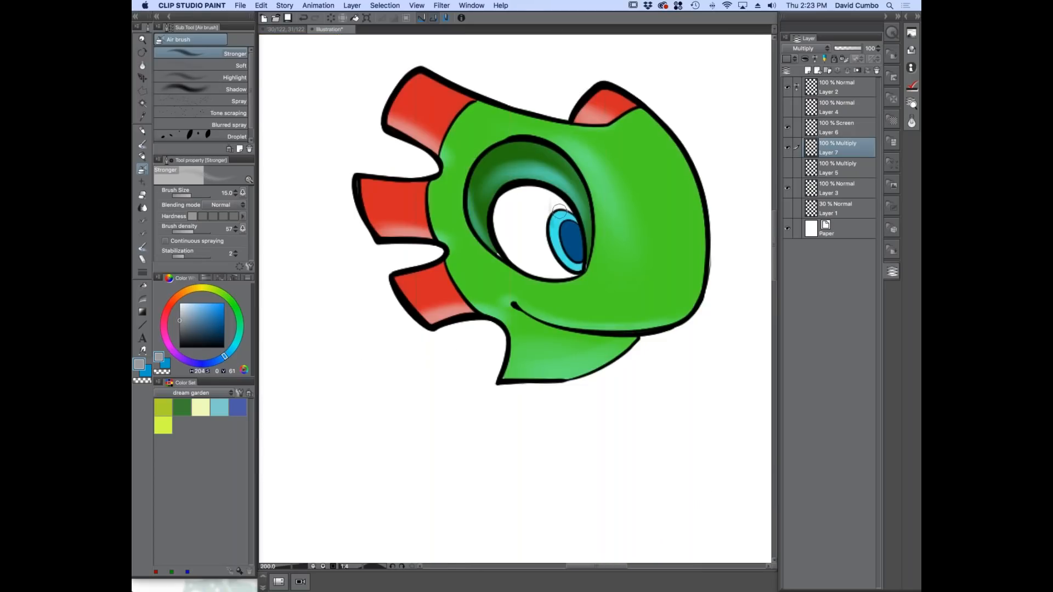
scroll(560, 210, up, 2)
drag(624, 207, 625, 420)
key(bracketleft)
key(bracketleft)
key(bracketleft)
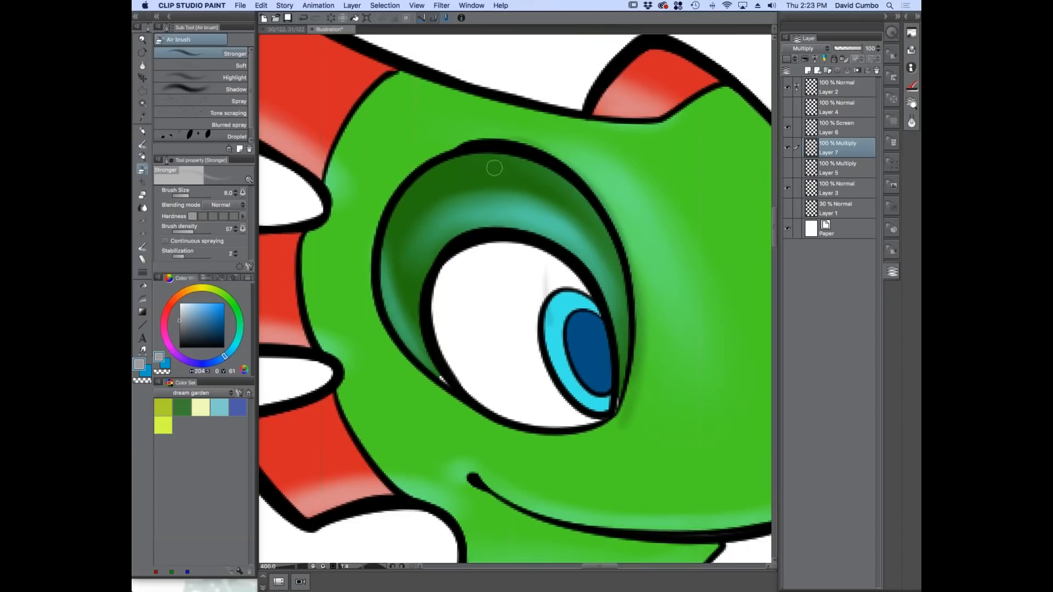
mouse_move(507, 139)
mouse_down()
mouse_move(437, 159)
mouse_move(449, 144)
mouse_move(462, 165)
mouse_move(390, 196)
mouse_move(419, 161)
mouse_move(381, 242)
mouse_up()
Airbrush grey shading along the back and lower edge of the eye white.
key(bracketright)
key(bracketright)
key(bracketright)
drag(442, 401, 518, 425)
drag(440, 340, 473, 392)
mouse_move(430, 316)
mouse_down()
mouse_move(462, 393)
mouse_move(535, 429)
mouse_up()
key(bracketleft)
key(bracketleft)
key(bracketleft)
drag(435, 291, 437, 356)
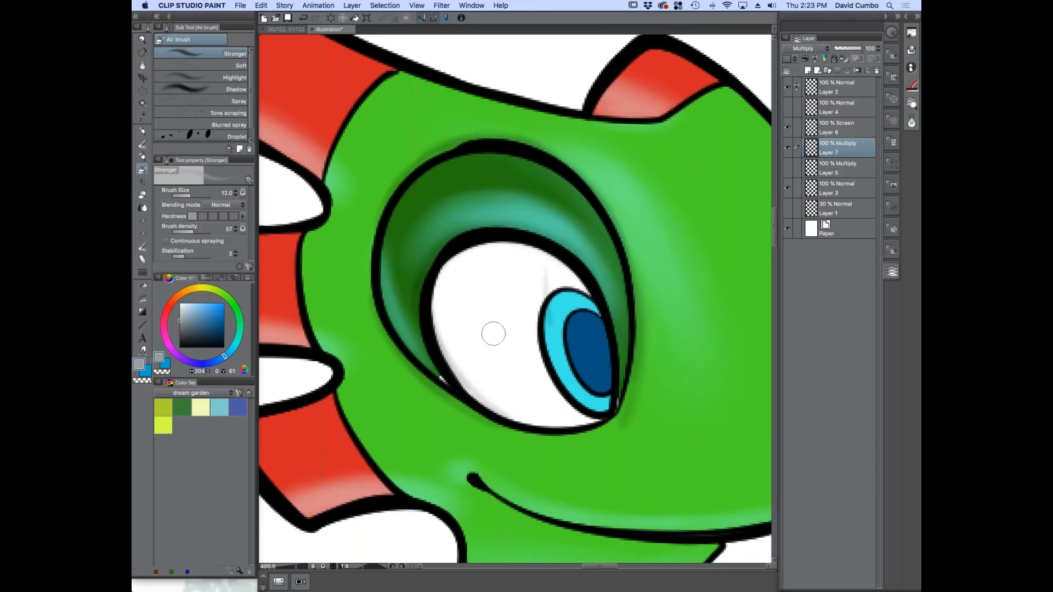
Airbrush a soft grey shadow beneath the mouth line.
scroll(567, 173, down, 5)
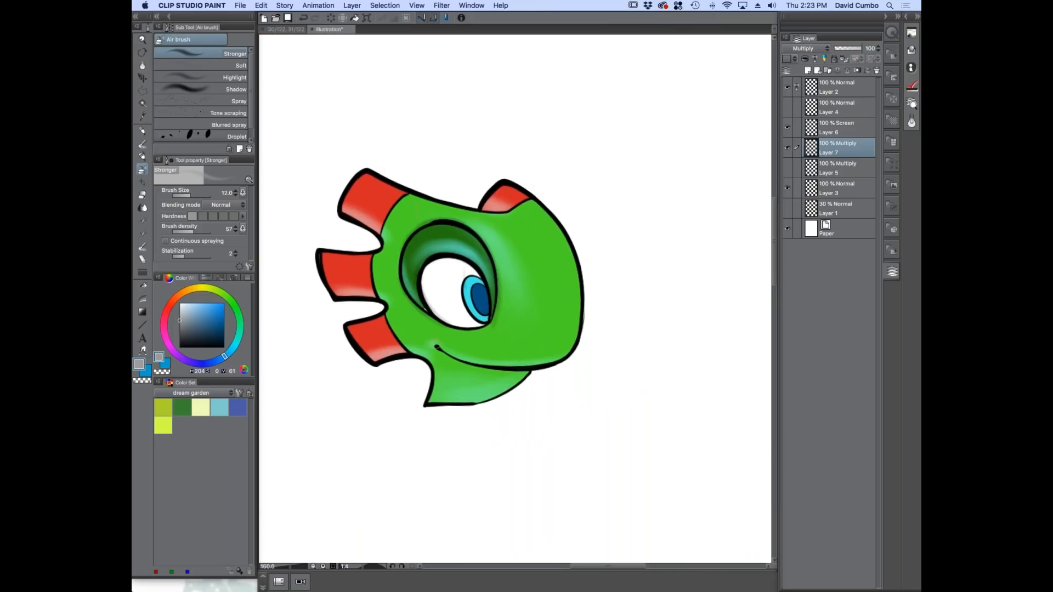
scroll(436, 332, up, 5)
scroll(442, 343, down, 2)
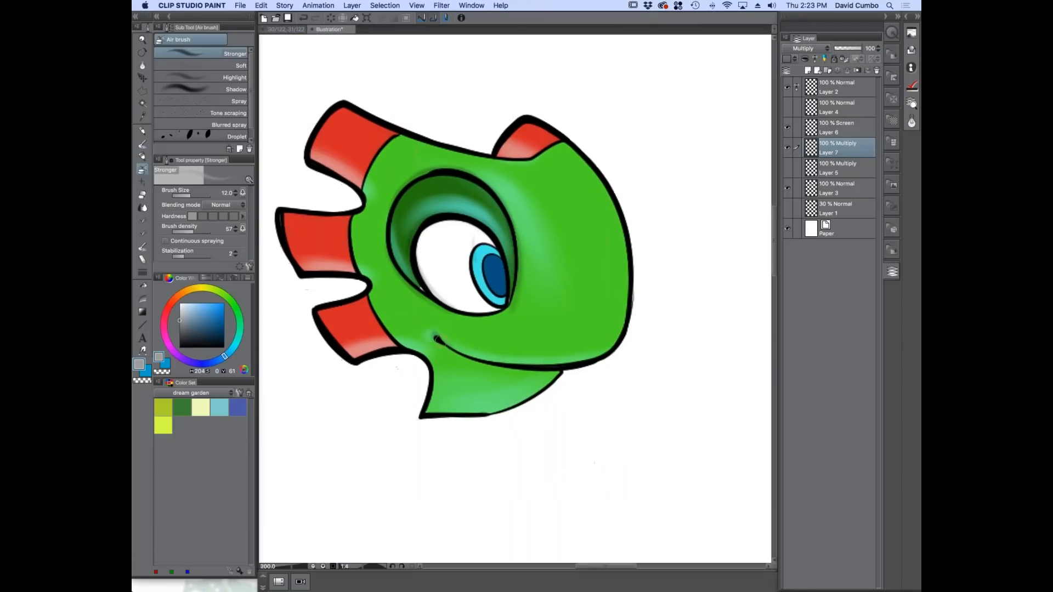
drag(560, 362, 499, 367)
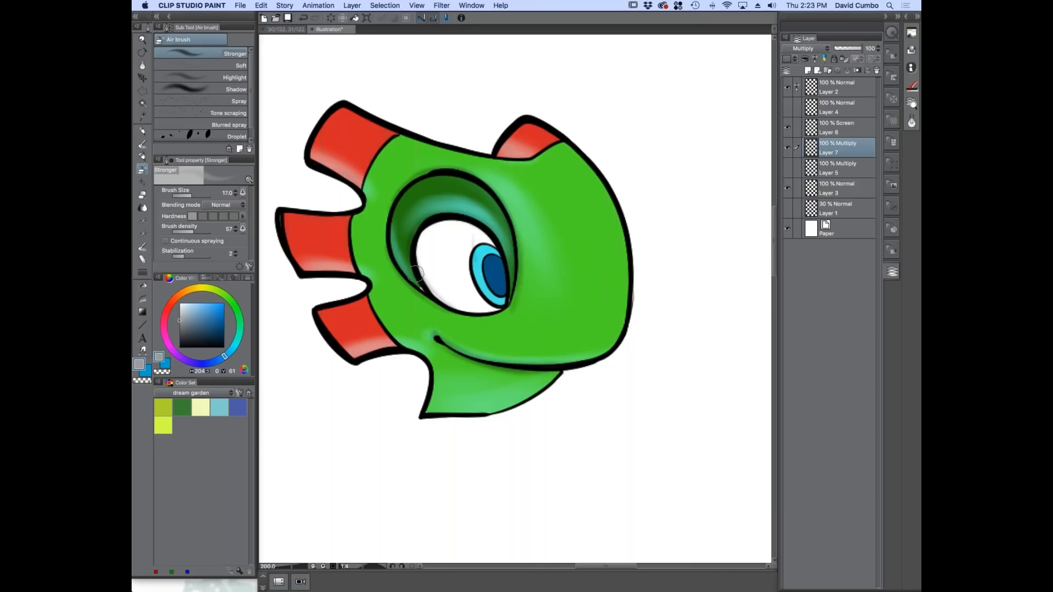
Shade the upper edge of the eye white beneath the lid with grey, enlarging the airbrush to 30.
scroll(426, 273, up, 2)
scroll(475, 246, down, 2)
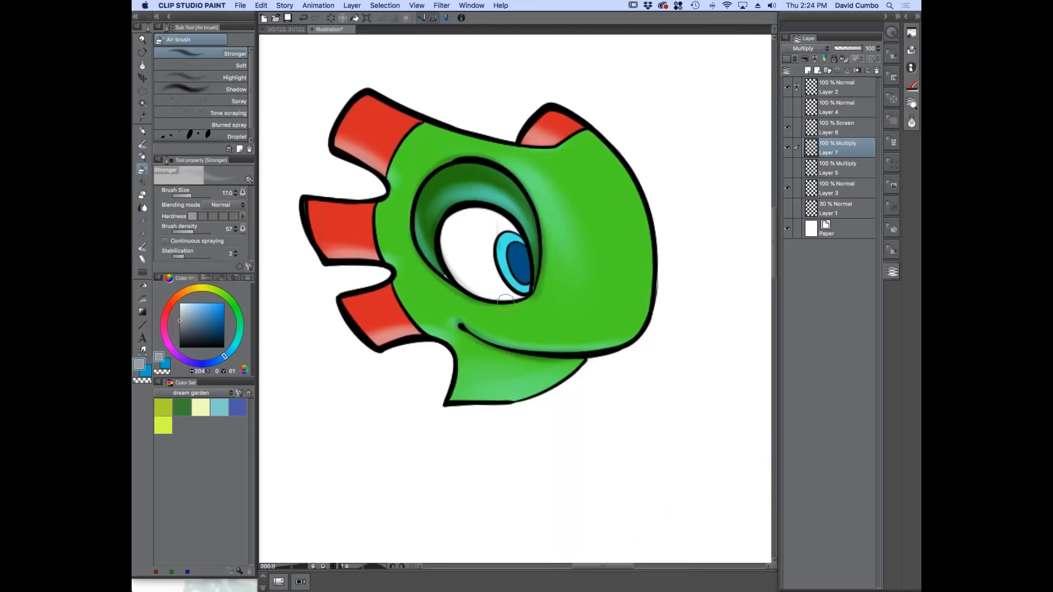
scroll(491, 266, up, 2)
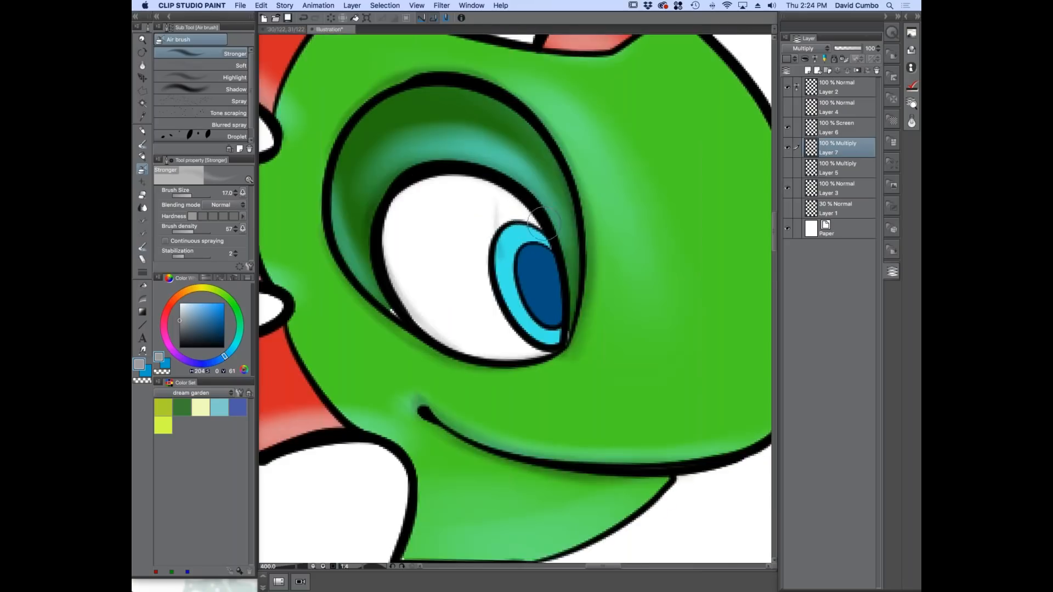
mouse_move(380, 213)
mouse_down()
mouse_move(441, 193)
mouse_move(415, 204)
mouse_up()
key(])
key(])
key(])
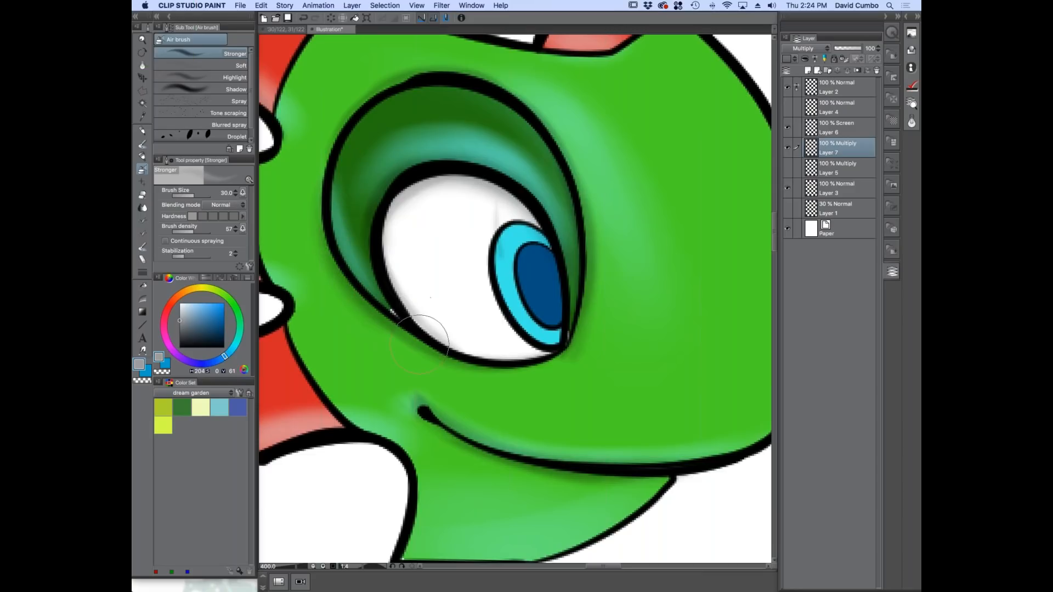
scroll(413, 377, down, 2)
drag(371, 415, 399, 382)
scroll(418, 378, up, 2)
mouse_move(485, 362)
mouse_down()
mouse_move(466, 339)
mouse_move(485, 350)
mouse_up()
scroll(607, 384, down, 2)
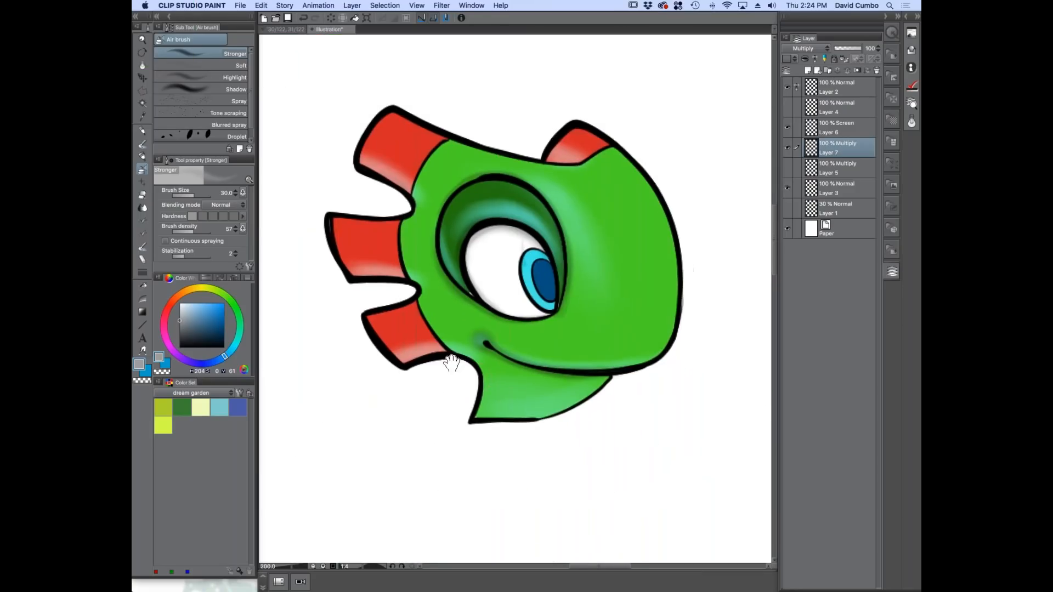
Show the Multiply Layer 5 again and compare the head with the Multiply layers switched off and on.
click(788, 168)
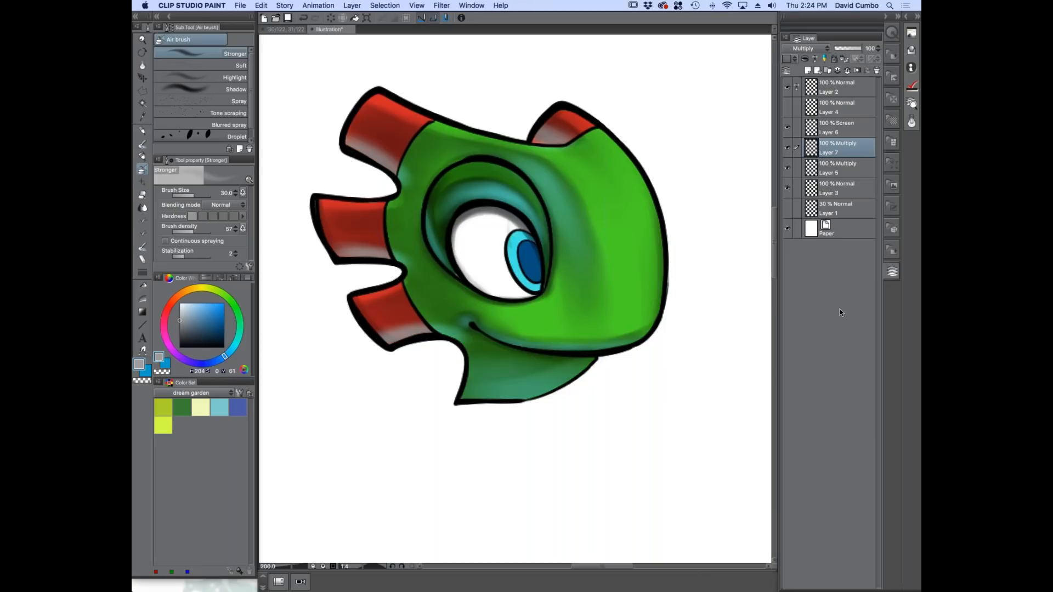
click(787, 167)
click(789, 155)
click(788, 162)
click(789, 151)
scroll(328, 320, down, 1)
scroll(381, 339, up, 1)
drag(352, 339, 344, 347)
click(789, 151)
click(788, 150)
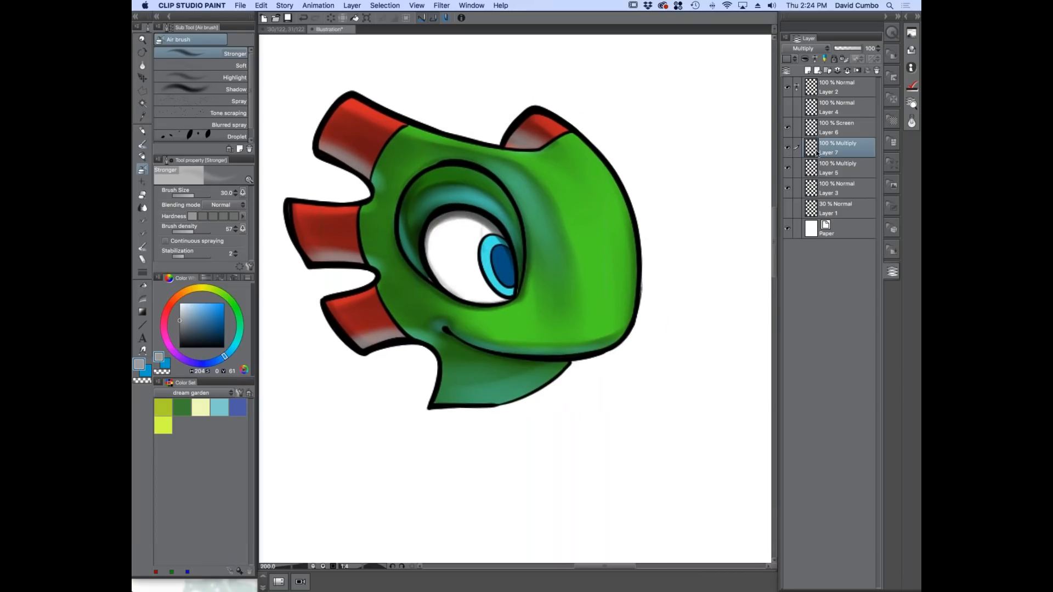
Switch the airbrush to the transparent colour and check the eye shading with Layer 7 hidden and shown.
click(166, 371)
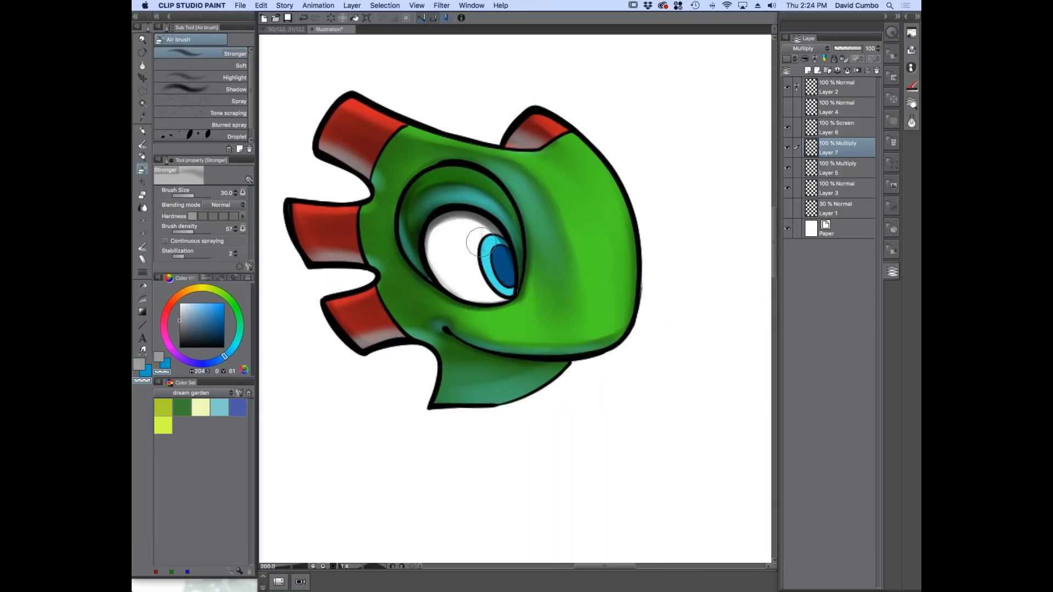
click(788, 149)
click(789, 146)
Add a new layer above the Screen Layer 6 and set its blending mode to Screen.
click(813, 87)
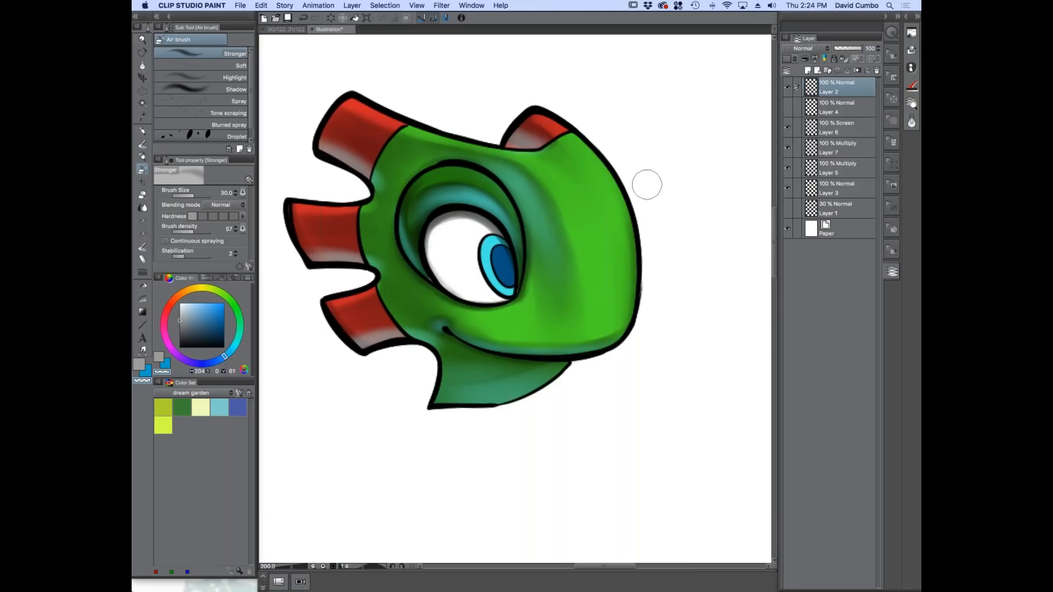
click(816, 133)
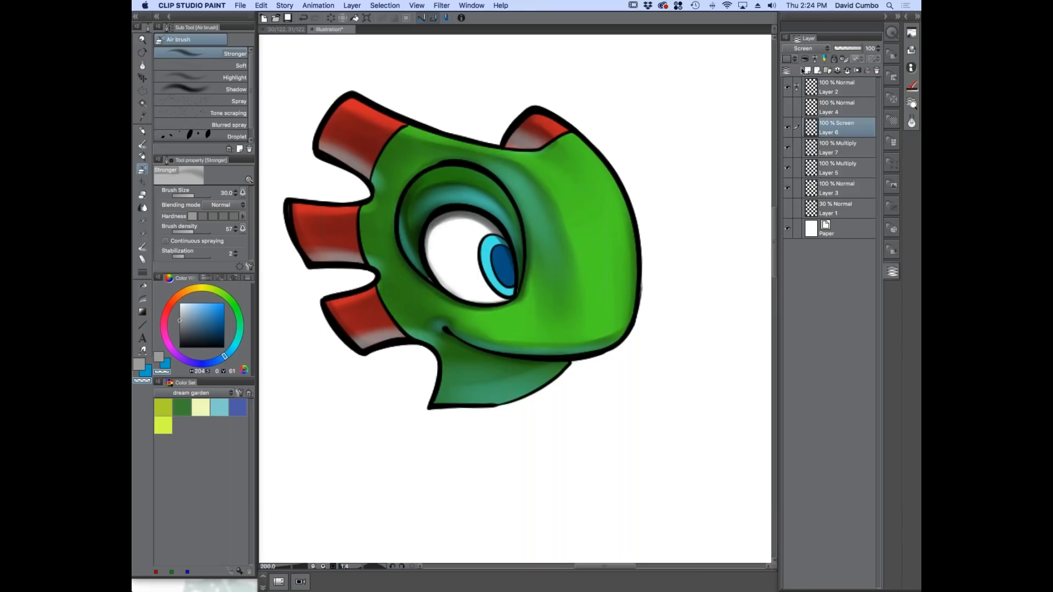
click(808, 70)
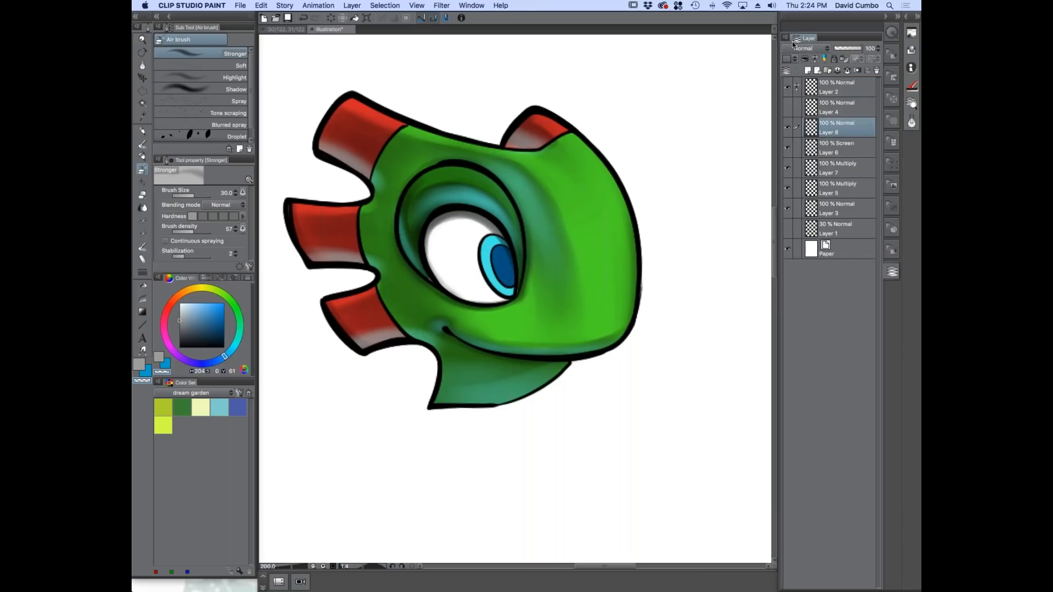
click(790, 49)
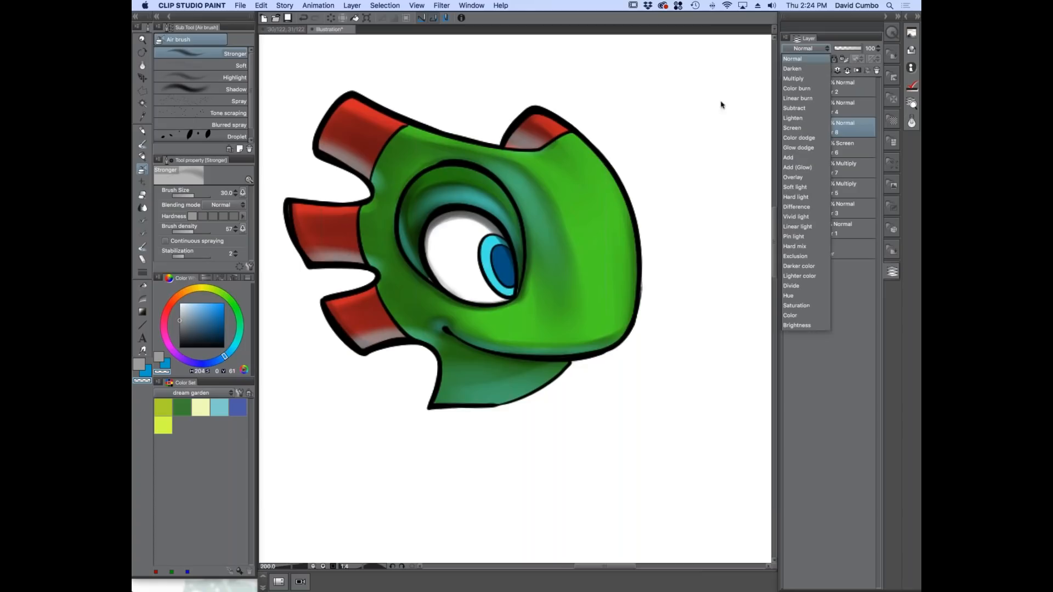
click(791, 127)
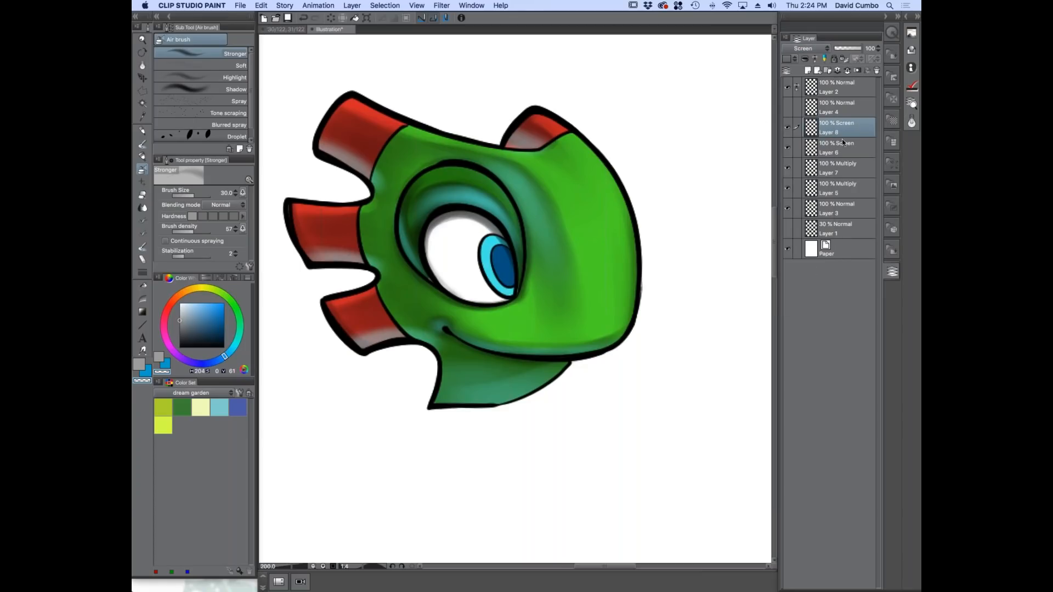
Pick a light yellow, raise the airbrush hardness and lower its brush density to 15.
click(217, 291)
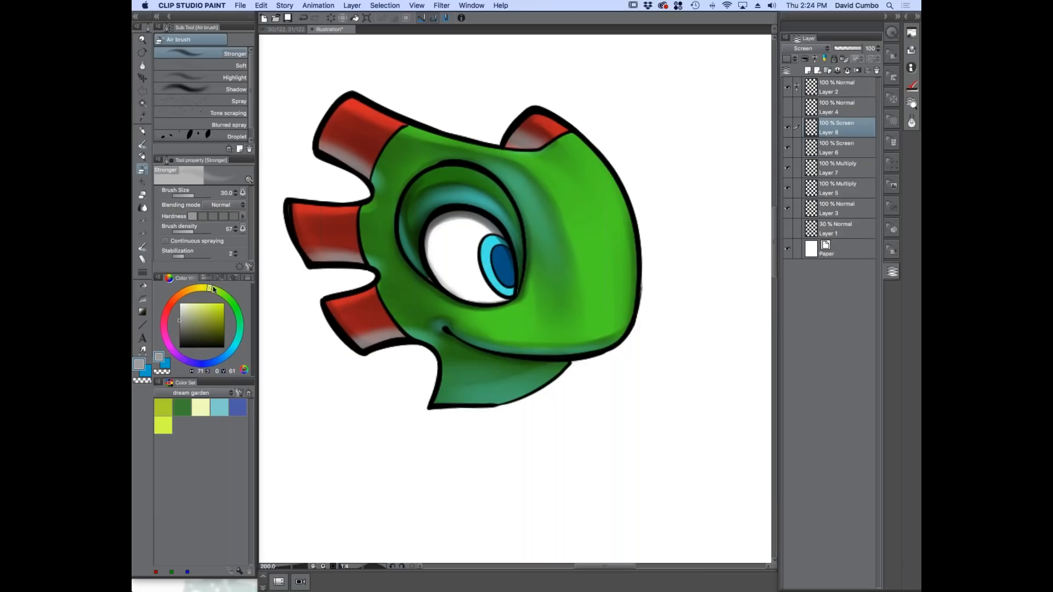
click(209, 304)
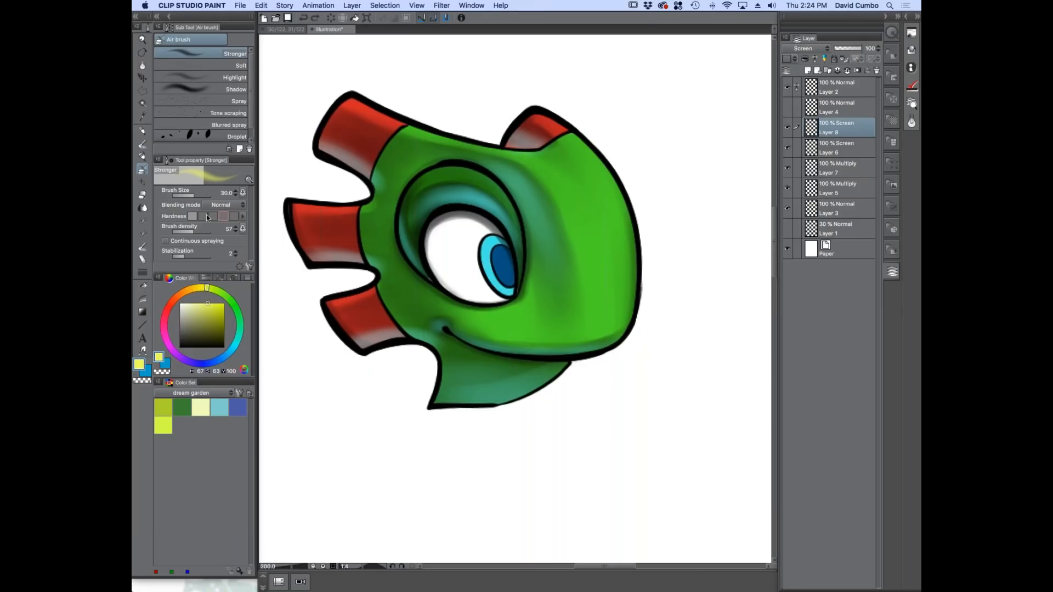
click(211, 217)
click(213, 216)
mouse_move(588, 163)
mouse_down()
mouse_move(565, 157)
mouse_move(566, 175)
mouse_move(533, 170)
mouse_up()
key(super+z)
drag(189, 232, 181, 234)
Airbrush a light yellow highlight across the top of the brow below the front red crest.
mouse_move(532, 168)
mouse_down()
mouse_move(569, 181)
mouse_move(585, 166)
mouse_up()
drag(395, 162, 429, 204)
key(super+z)
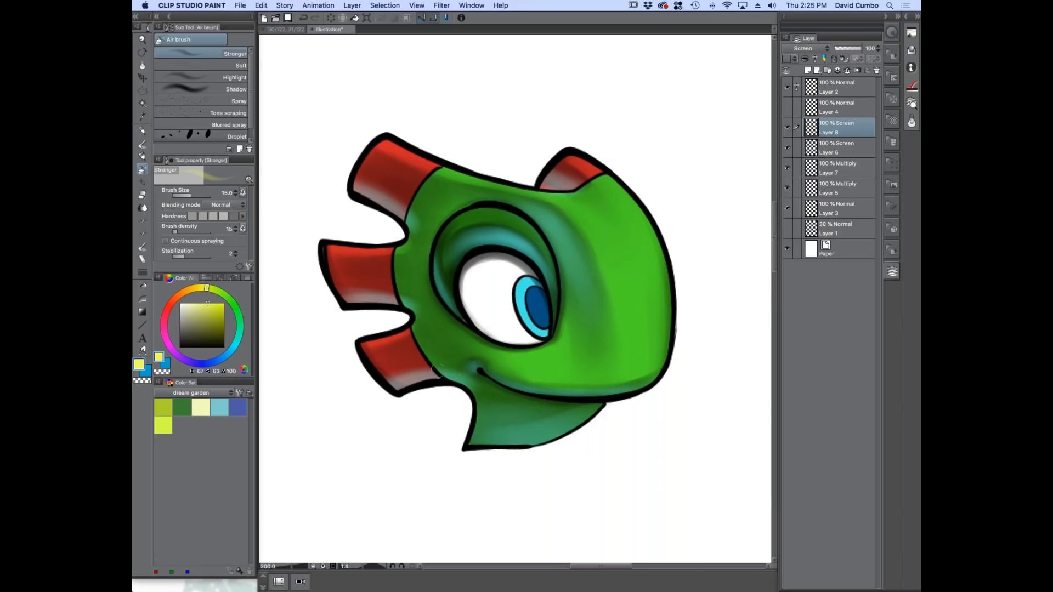
mouse_move(524, 189)
mouse_down()
mouse_move(573, 210)
mouse_move(557, 186)
mouse_move(637, 201)
mouse_up()
mouse_move(595, 170)
mouse_down()
mouse_move(637, 215)
mouse_move(598, 220)
mouse_up()
Airbrush the light yellow highlight over the forehead below the front red crest with a brush size of about 40.
key([)
key([)
key([)
key([)
key([)
key([)
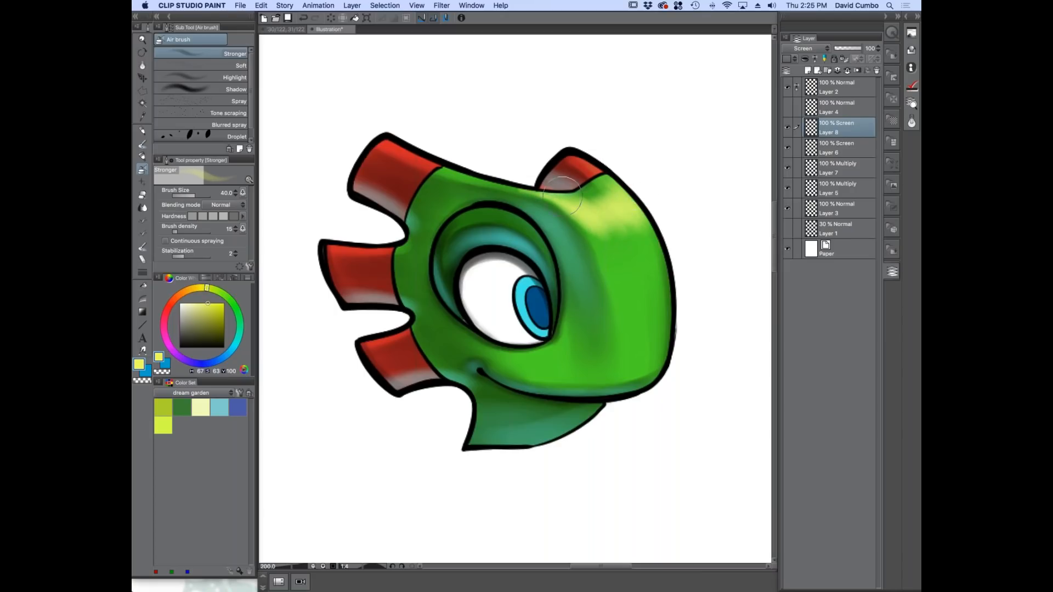
Extend the yellow highlight along the narrow brow ridge beneath the front red crest with a brush size of about 17 to 30.
scroll(550, 202, up, 2)
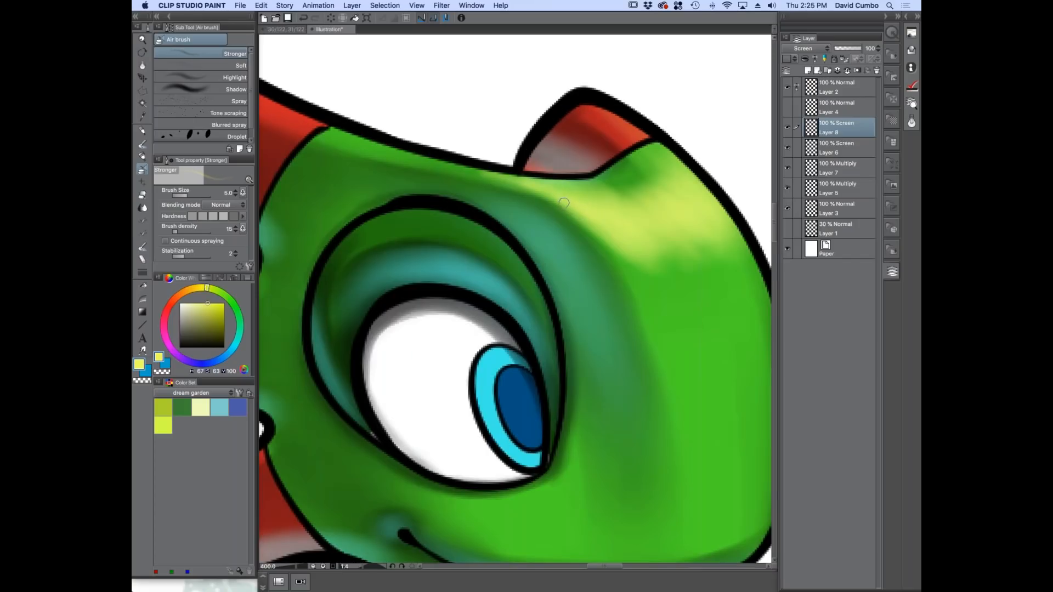
key(bracketright)
key(bracketright)
key(bracketright)
key(bracketright)
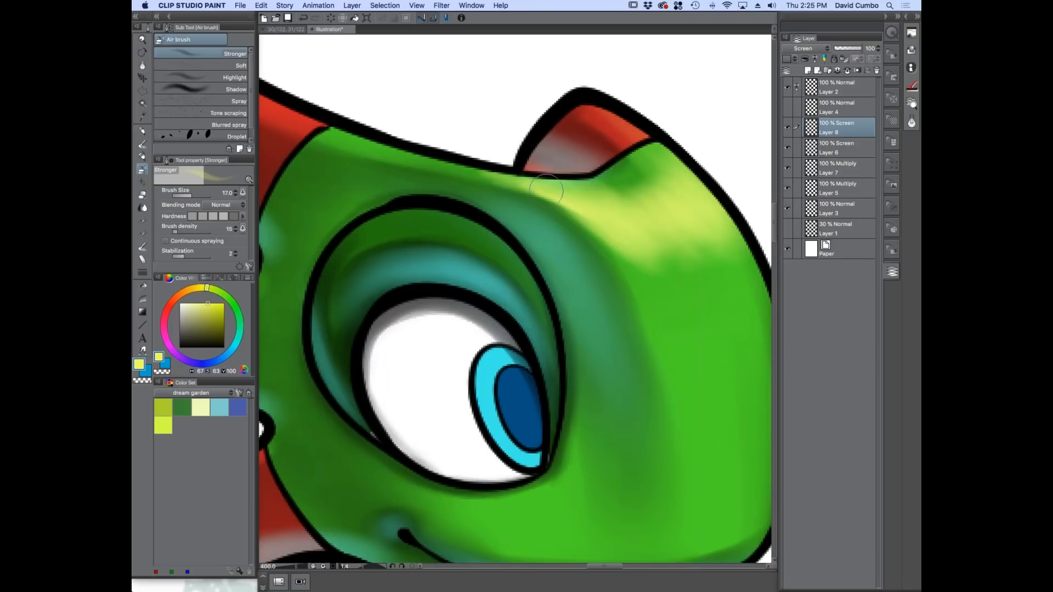
key(bracketright)
key(bracketright)
key(bracketright)
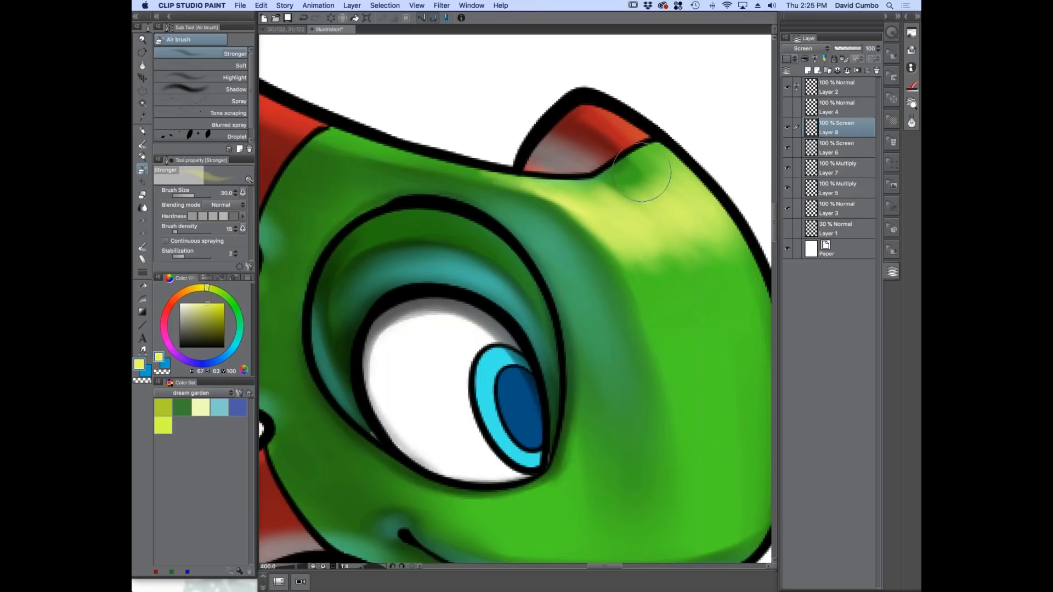
Airbrush yellow highlights along the upper edges of the front red crest and the topmost rear crest.
mouse_move(649, 138)
mouse_down()
mouse_move(614, 120)
mouse_move(632, 135)
mouse_up()
key(super+minus)
key(super+minus)
drag(483, 233, 472, 219)
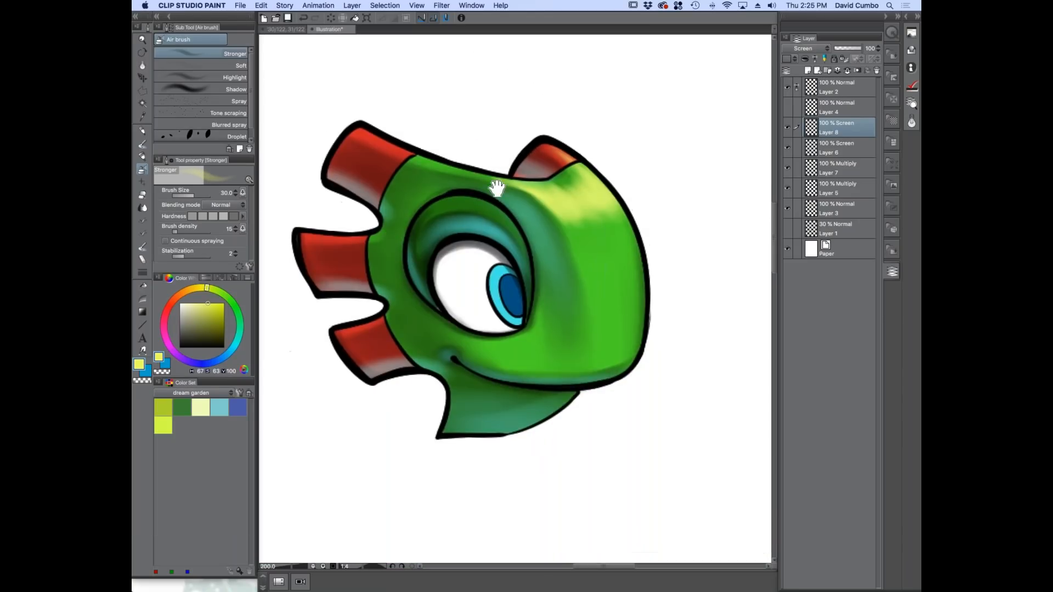
key(bracketleft)
key(bracketleft)
key(bracketleft)
key(bracketleft)
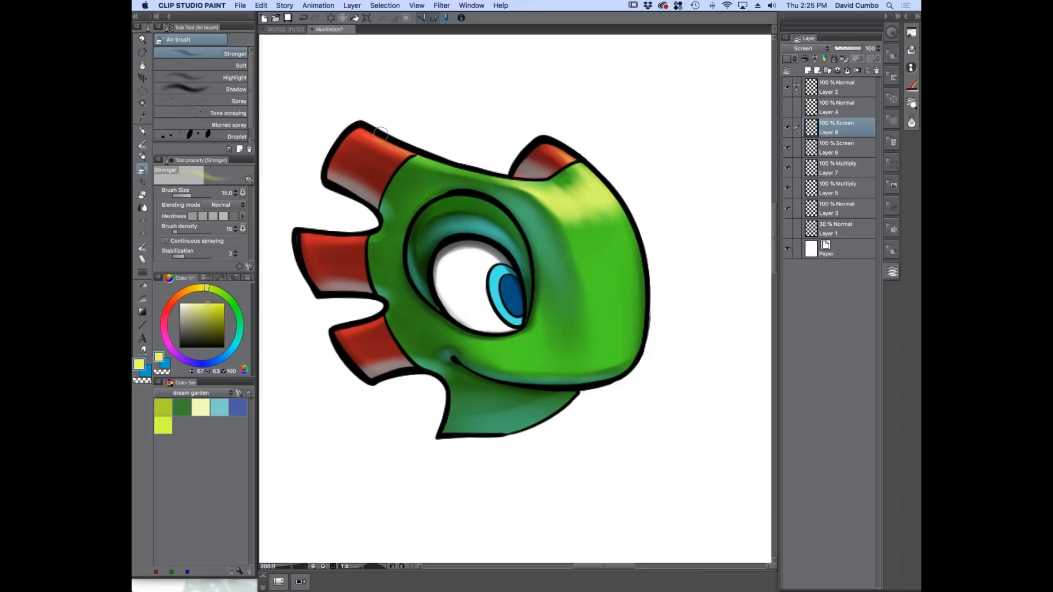
key(bracketright)
key(bracketright)
key(bracketright)
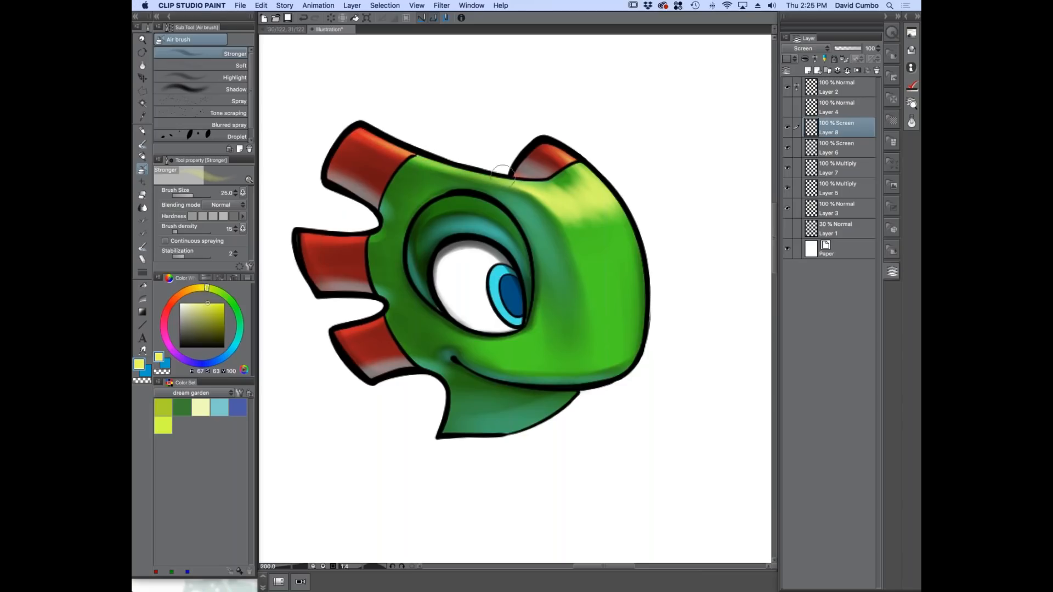
Broaden and smooth the yellow forehead highlight down the front of the face with varying airbrush sizes.
key(bracketright)
mouse_move(558, 177)
mouse_down()
mouse_move(585, 212)
mouse_move(602, 210)
mouse_move(570, 219)
mouse_move(617, 225)
mouse_move(593, 206)
mouse_up()
key(bracketright)
key(bracketright)
key(bracketright)
key(bracketleft)
key(bracketleft)
key(bracketleft)
key(bracketleft)
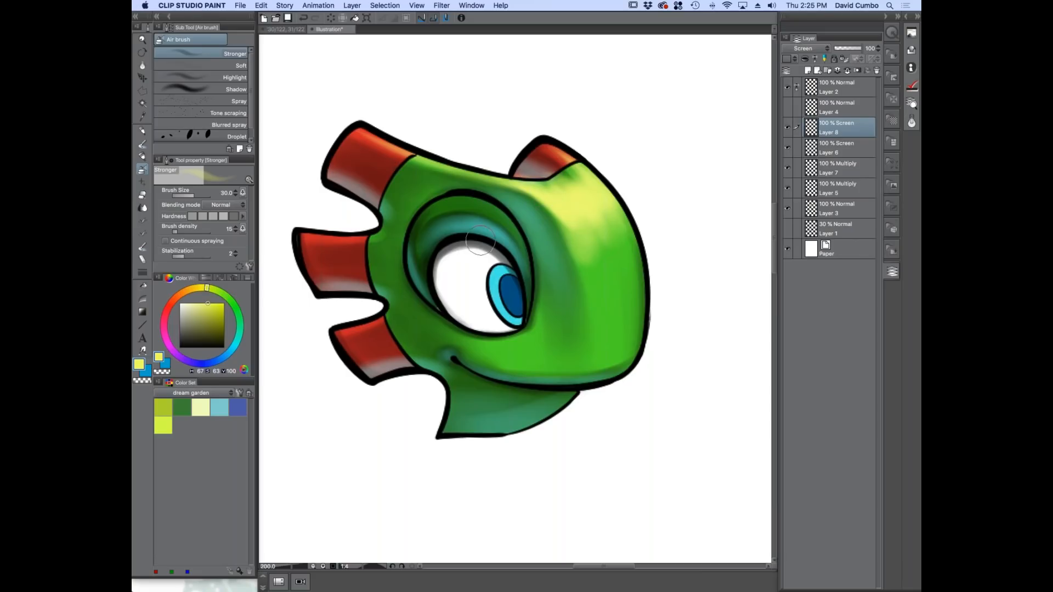
key(bracketleft)
key(bracketright)
key(bracketright)
key(bracketright)
mouse_move(575, 194)
mouse_down()
mouse_move(606, 206)
mouse_move(588, 177)
mouse_move(625, 211)
mouse_move(576, 176)
mouse_move(624, 258)
mouse_move(595, 183)
mouse_up()
Airbrush a yellow highlight on the cheek between the eye and the mouth corner, starting at brush size 20.
key(bracketleft)
key(bracketleft)
key(bracketleft)
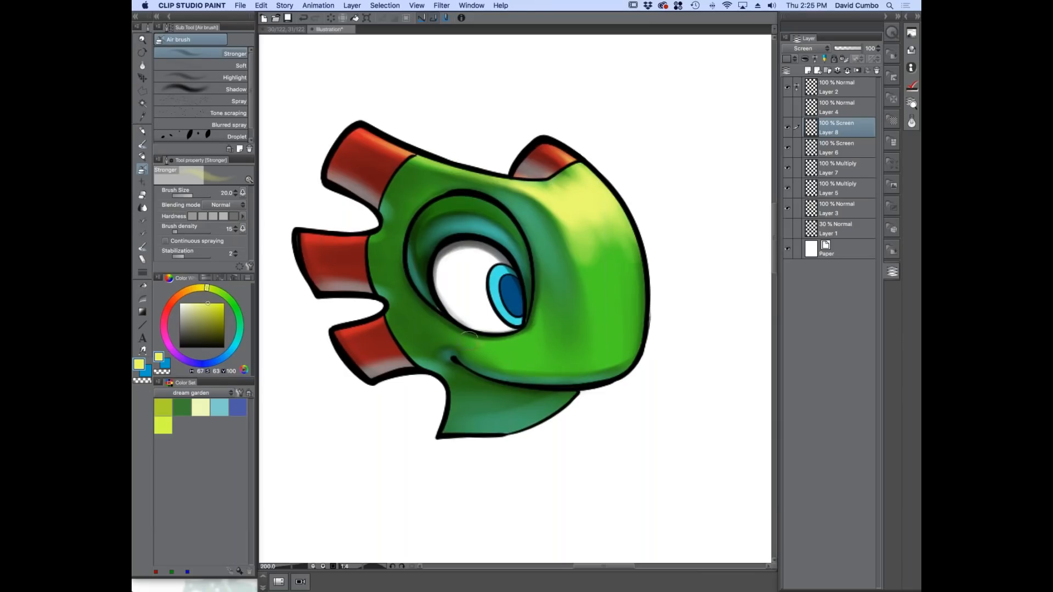
mouse_move(454, 336)
mouse_down()
mouse_move(439, 326)
mouse_move(466, 344)
mouse_up()
key(bracketright)
key(bracketright)
key(bracketright)
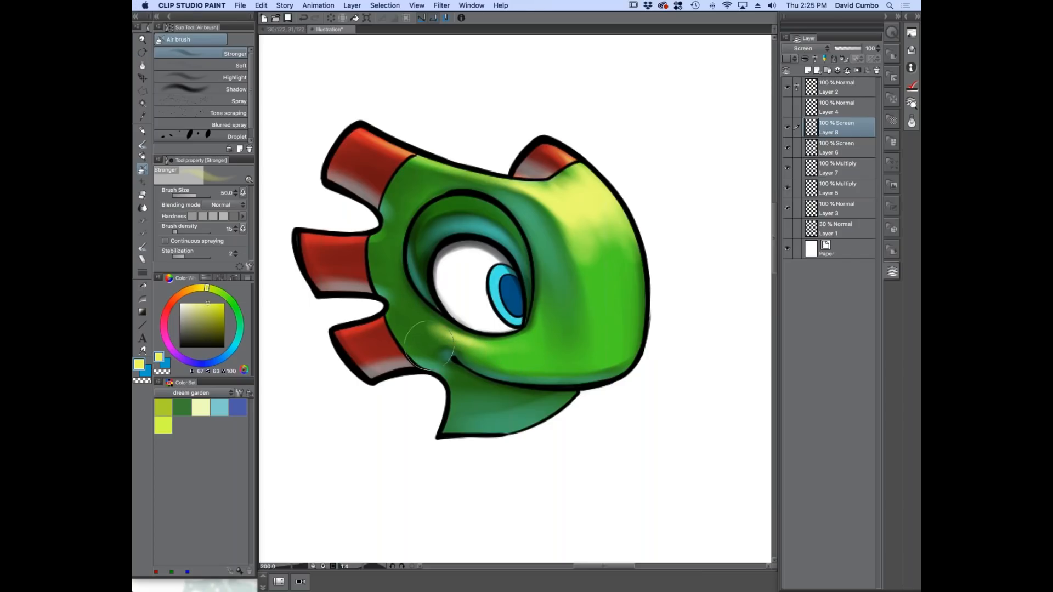
key(bracketleft)
key(bracketleft)
key(bracketright)
key(bracketright)
key(bracketright)
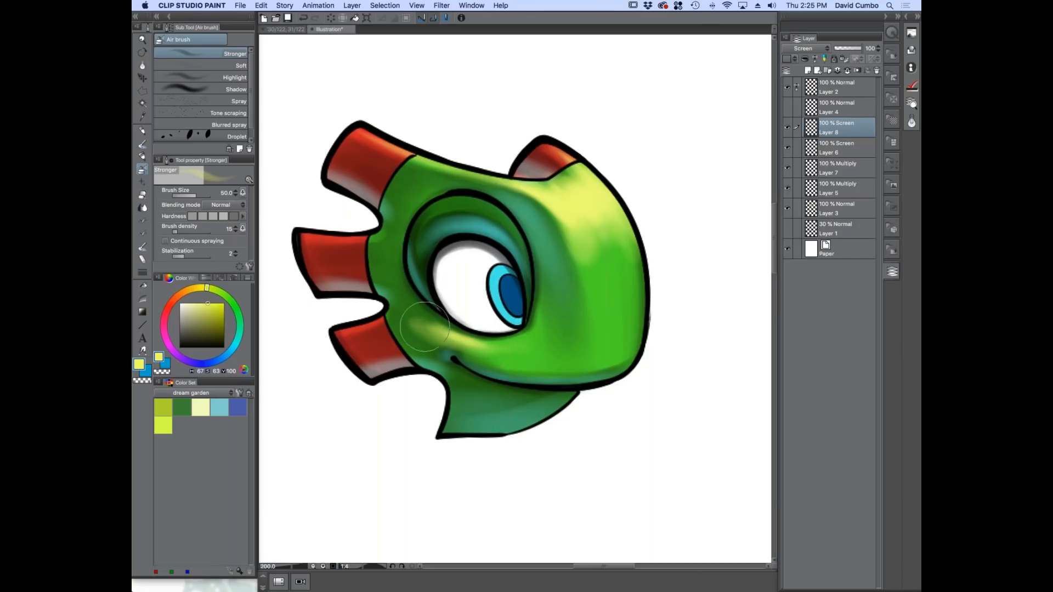
key(super+z)
Refine the yellow cheek highlight above the mouth corner with a brush size of 20.
key(bracketleft)
key(bracketleft)
key(bracketleft)
key(bracketleft)
key(bracketleft)
key(bracketleft)
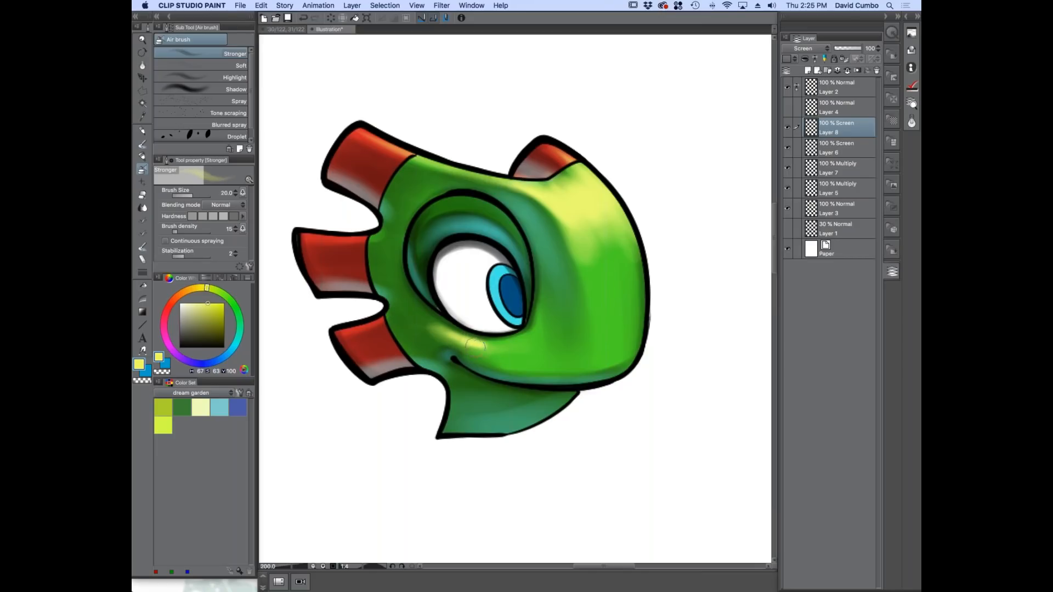
Airbrush yellow highlights along the upper edges of the middle and lowest rear crests with a brush size of 25.
key(bracketright)
key(bracketright)
key(bracketright)
key(bracketright)
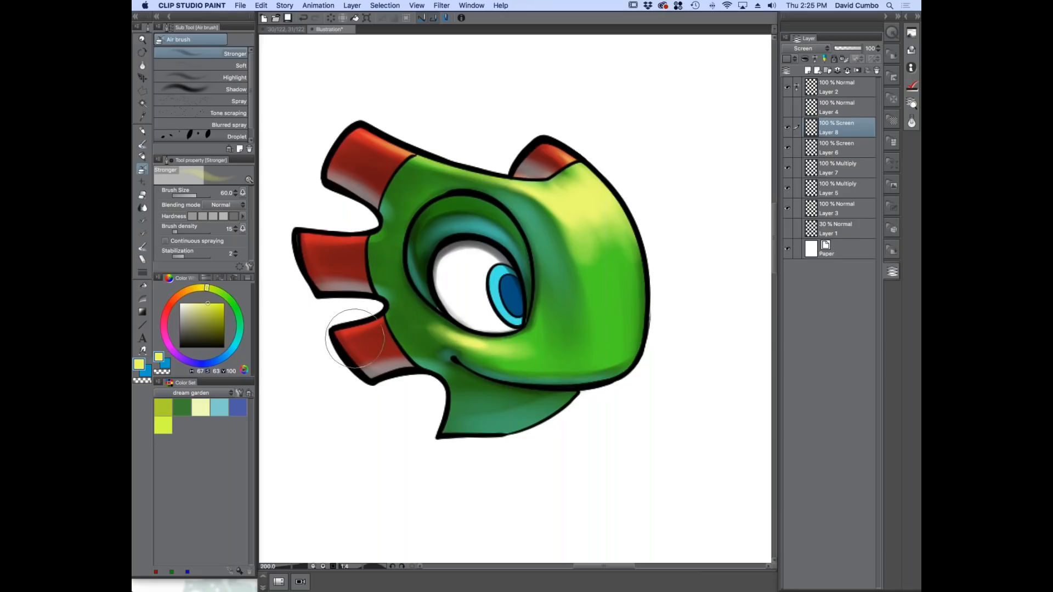
key(bracketleft)
key(bracketleft)
key(bracketleft)
key(bracketleft)
drag(335, 240, 352, 239)
mouse_move(383, 319)
mouse_down()
mouse_move(333, 332)
mouse_move(370, 324)
mouse_up()
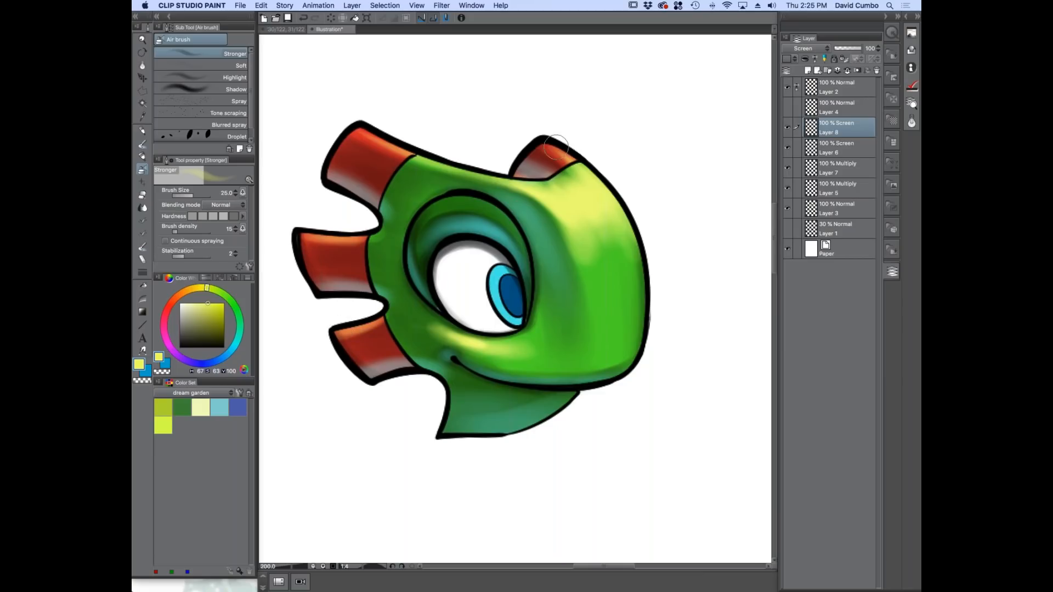
Extend the yellow cheek highlight forward beneath the eye.
key(super+minus)
key(super+minus)
key(super+plus)
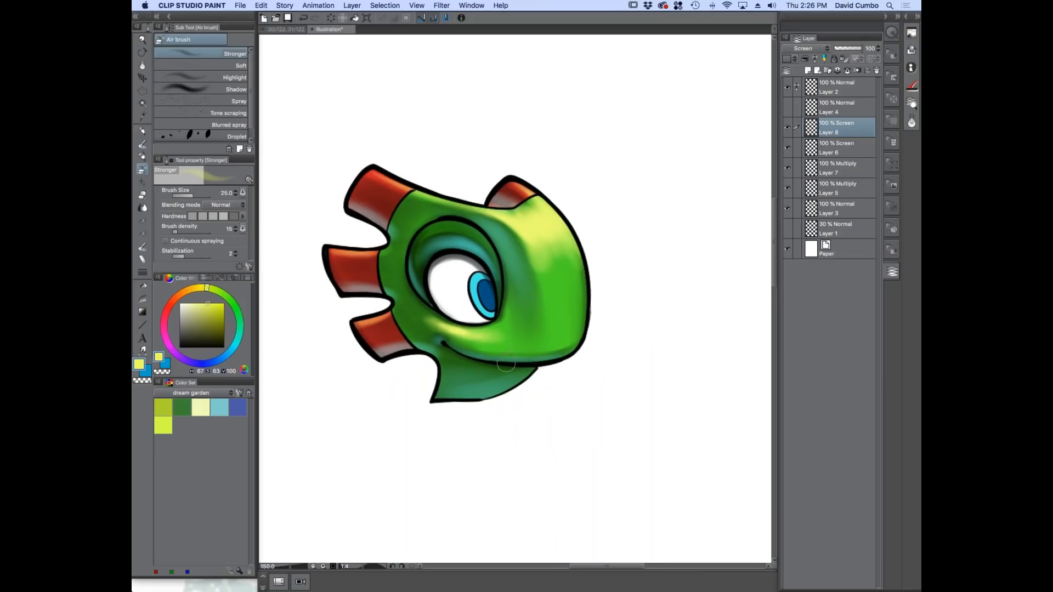
drag(355, 413, 403, 414)
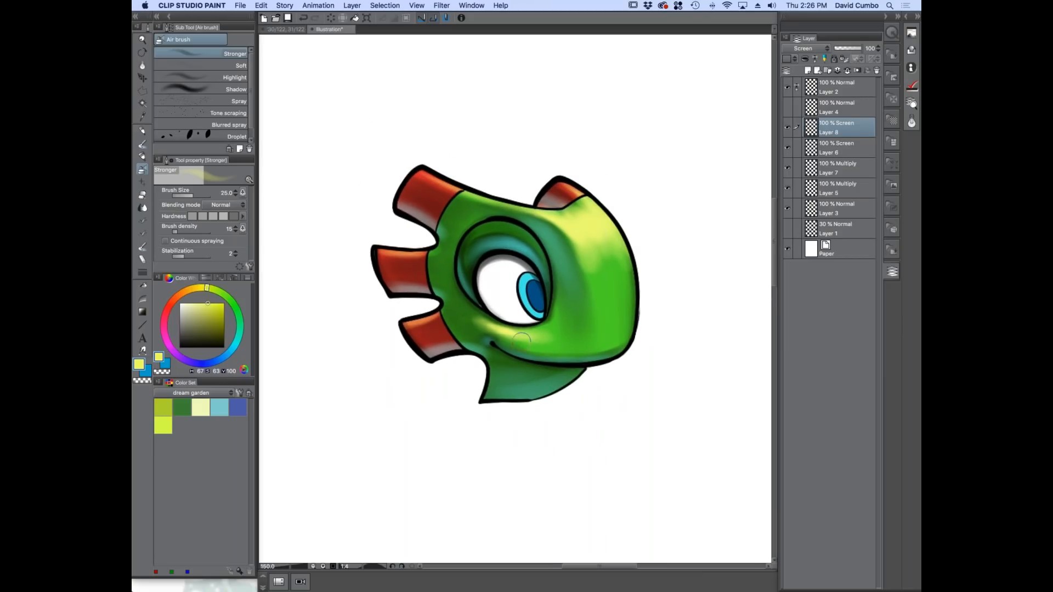
scroll(521, 339, up, 1)
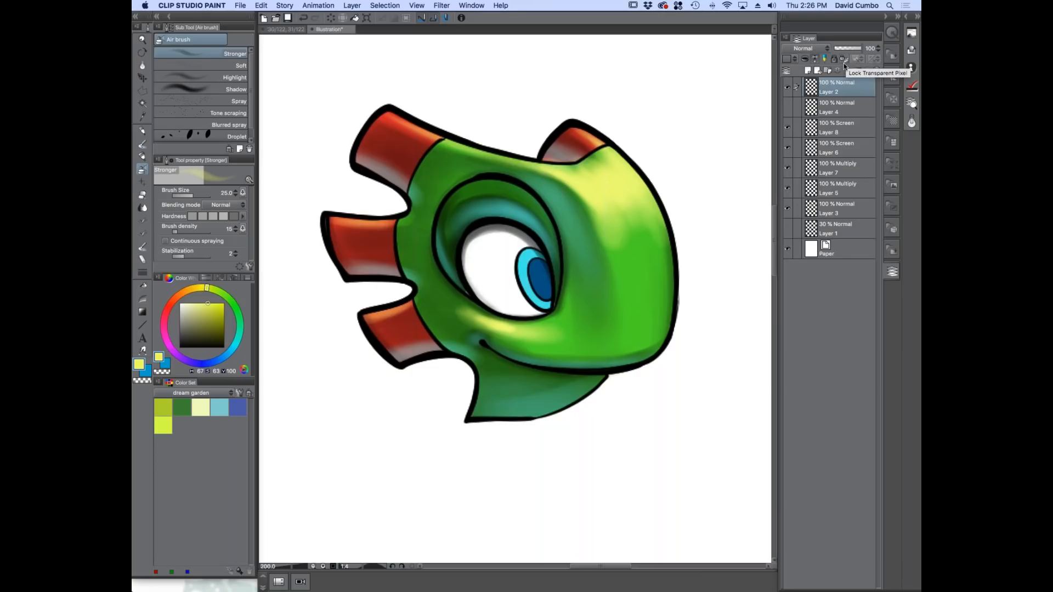
Select the line-art Layer 2, check it by hiding and showing it, and lock its transparent pixels.
click(787, 88)
click(788, 88)
click(843, 58)
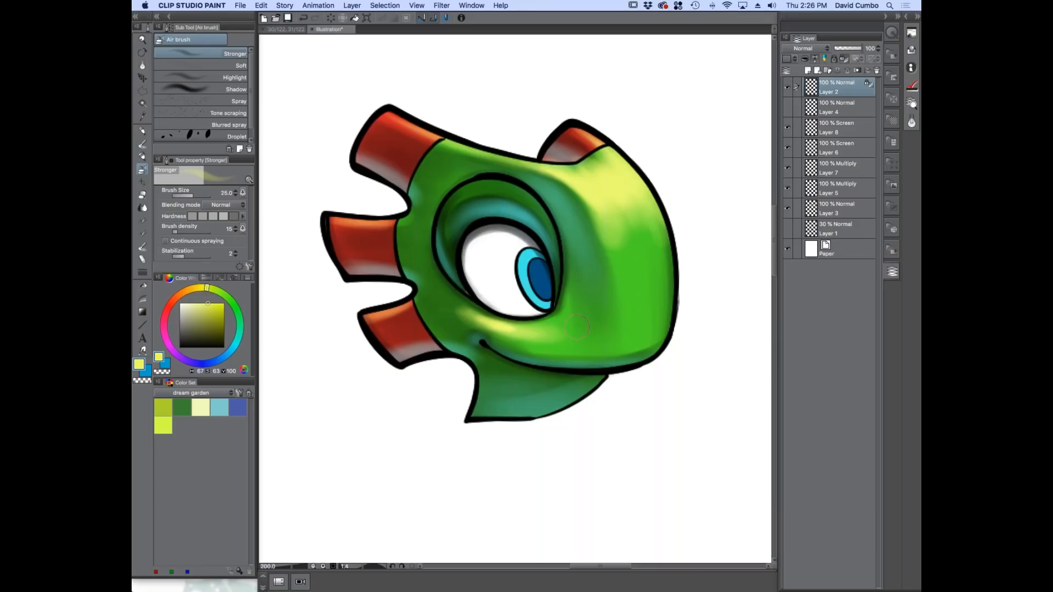
Sample the green of the head, darken it to a deep green, and switch to the G-pen.
click(144, 145)
click(230, 300)
click(221, 328)
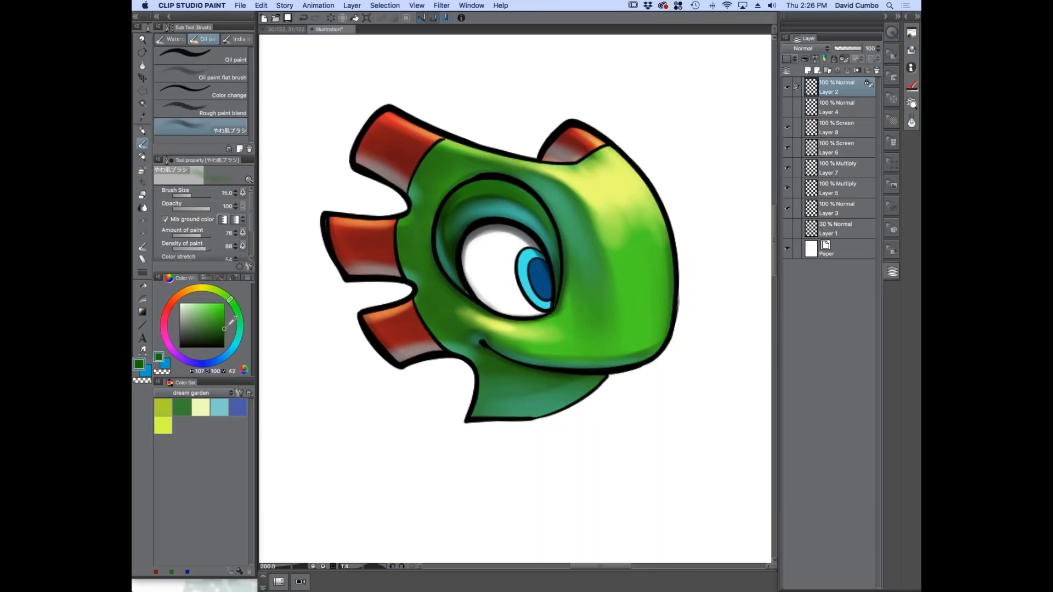
drag(224, 329, 224, 340)
key(b)
alt+click(648, 314)
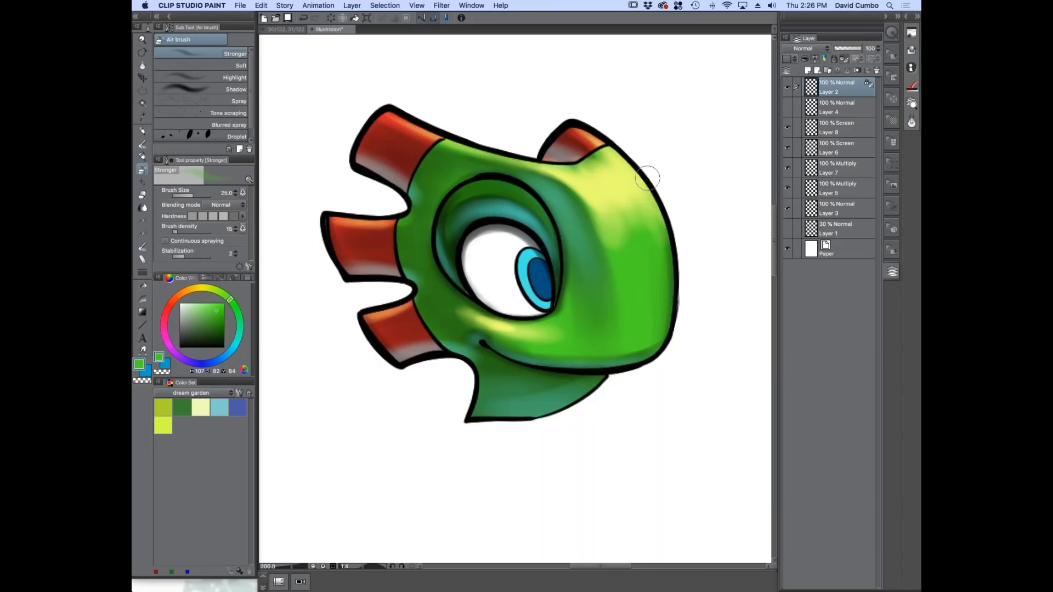
drag(218, 318, 224, 338)
click(142, 157)
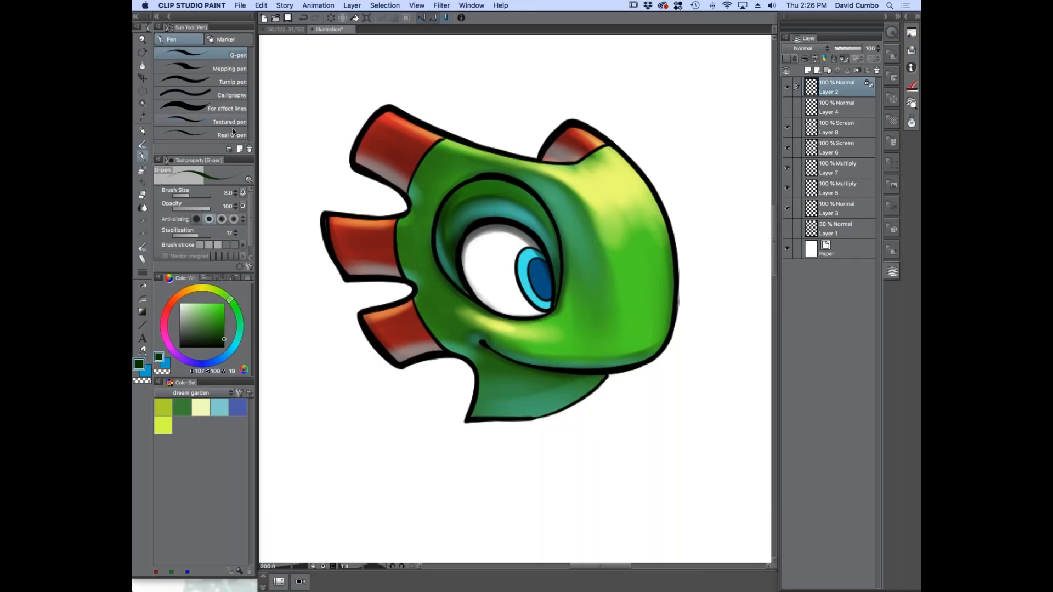
Set the G-pen size to 40, lighten the dark green slightly, and recolour the outline along the front of the face.
key(bracketright)
key(bracketright)
key(bracketright)
key(bracketright)
key(bracketright)
key(bracketright)
key(bracketright)
key(bracketright)
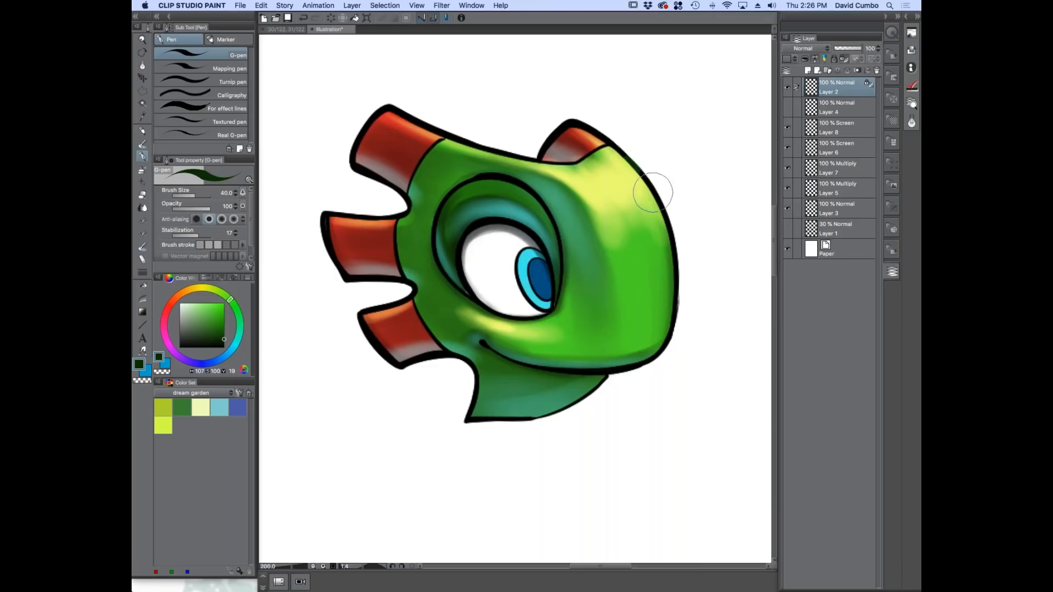
click(224, 335)
drag(637, 175, 658, 357)
Enlarge the G-pen to 800 and recolour the whole line art dark green.
scroll(383, 349, down, 1)
key(bracketright)
key(bracketright)
key(bracketright)
key(bracketright)
key(bracketright)
key(bracketright)
key(bracketright)
key(bracketright)
key(bracketright)
key(bracketright)
key(bracketright)
key(bracketright)
key(bracketright)
key(bracketright)
key(bracketright)
key(bracketright)
scroll(453, 284, up, 1)
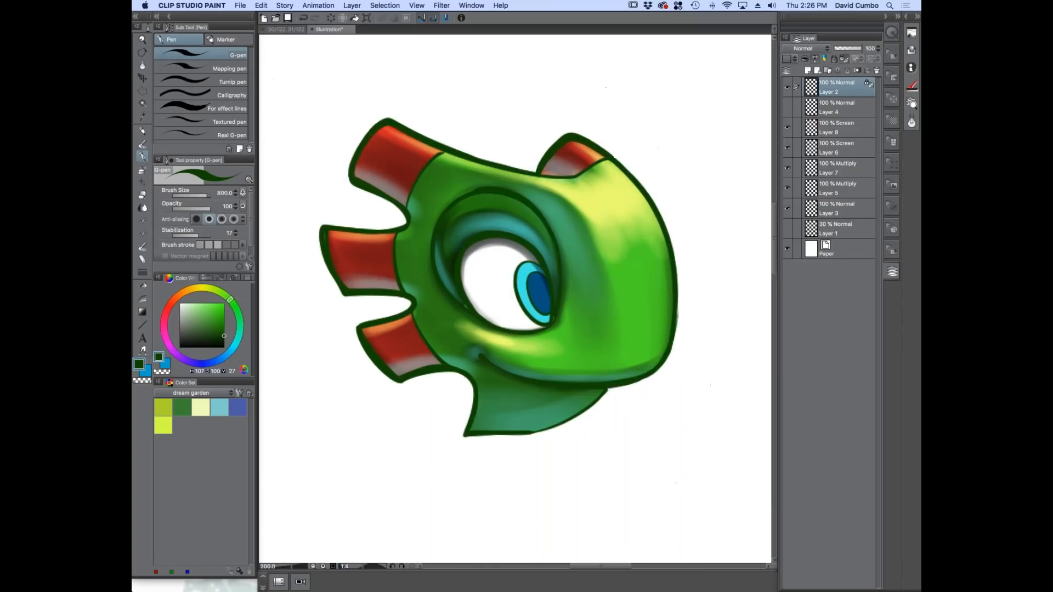
Reduce the G-pen size to 60 and choose a very dark red.
drag(485, 310, 505, 308)
key(bracketleft)
key(bracketleft)
key(bracketleft)
key(bracketleft)
key(bracketleft)
key(bracketleft)
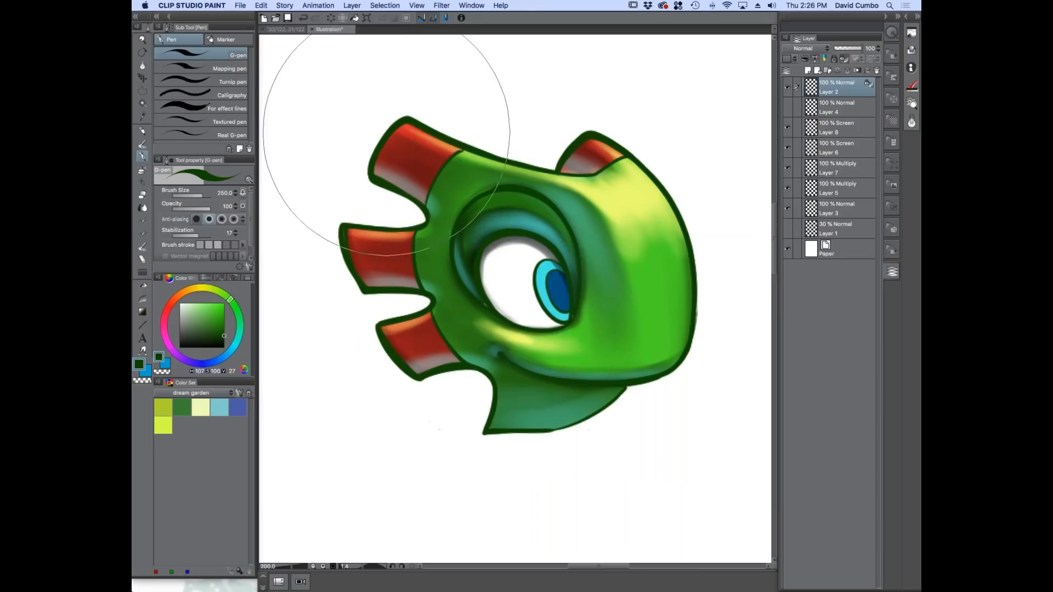
key(bracketleft)
key(bracketleft)
key(bracketleft)
key(bracketleft)
key(bracketleft)
key(bracketleft)
key(bracketleft)
key(bracketleft)
click(166, 312)
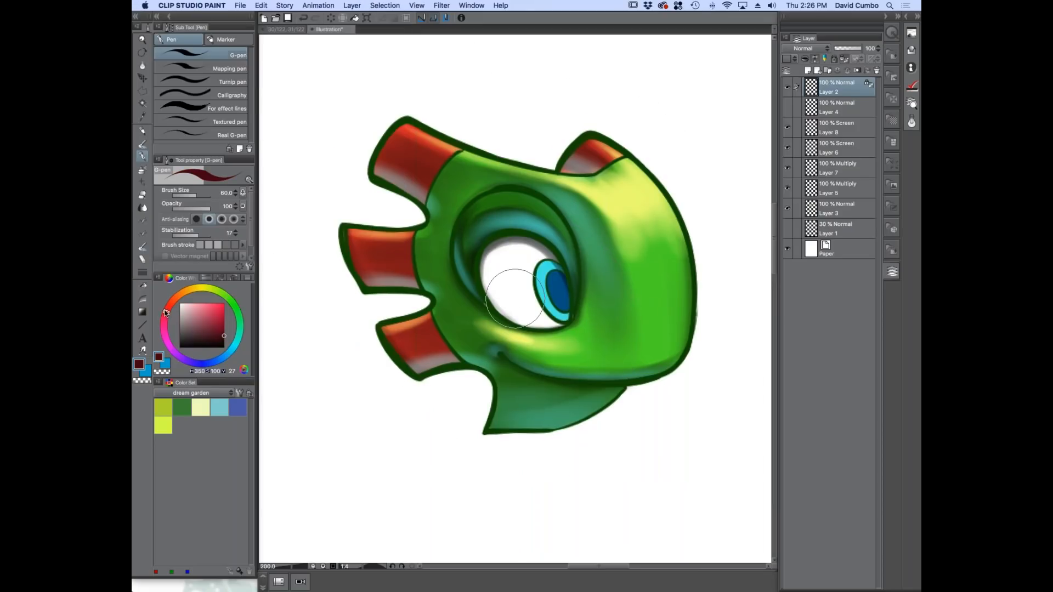
drag(226, 333, 224, 339)
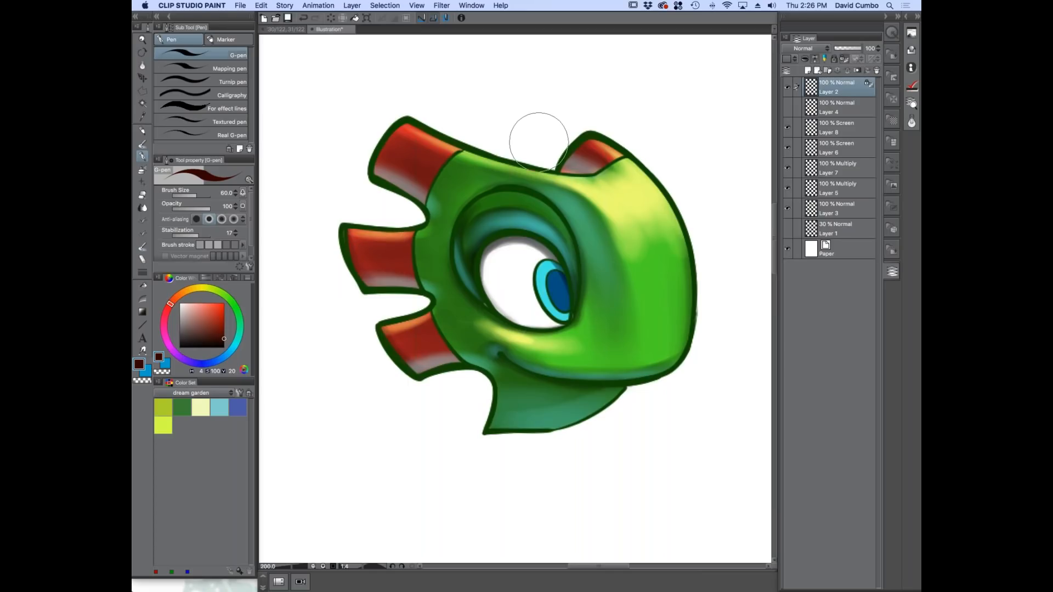
Recolour the outlines of the four red crests dark red with a G-pen size of 30.
key(bracketleft)
key(bracketleft)
key(bracketleft)
mouse_move(442, 133)
mouse_down()
mouse_move(464, 144)
mouse_move(401, 115)
mouse_move(382, 134)
mouse_move(396, 134)
mouse_move(371, 181)
mouse_move(418, 205)
mouse_move(465, 147)
mouse_up()
mouse_move(423, 219)
mouse_down()
mouse_move(384, 226)
mouse_move(361, 284)
mouse_move(423, 289)
mouse_move(424, 247)
mouse_up()
mouse_move(433, 301)
mouse_down()
mouse_move(387, 326)
mouse_move(392, 342)
mouse_move(458, 371)
mouse_move(439, 332)
mouse_up()
mouse_move(552, 160)
mouse_down()
mouse_move(612, 142)
mouse_move(630, 154)
mouse_move(580, 160)
mouse_up()
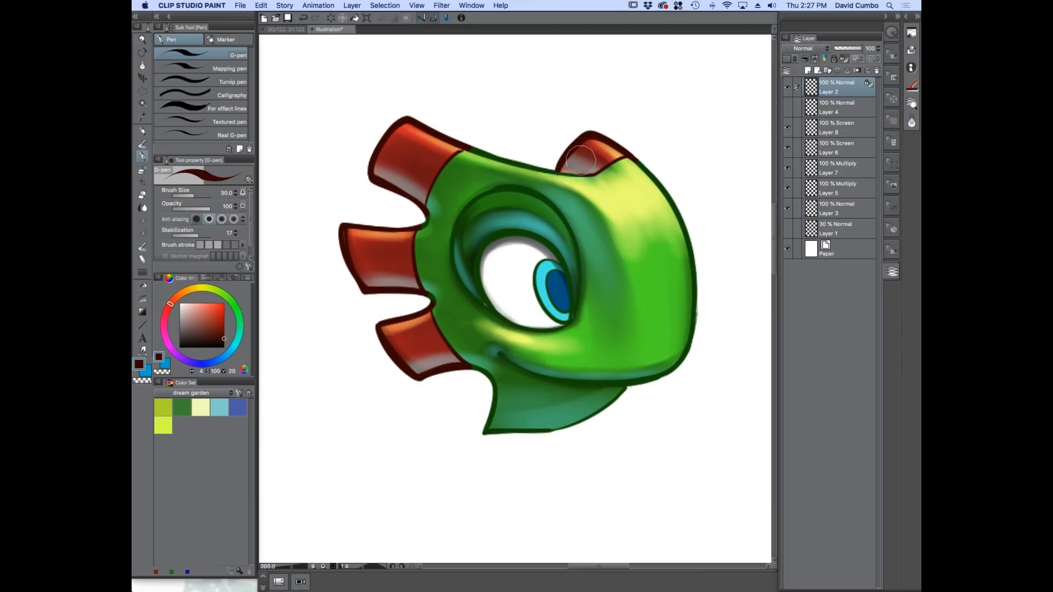
Choose a dark blue and recolour the outlines of the iris and pupil.
scroll(379, 253, down, 1)
scroll(450, 294, up, 1)
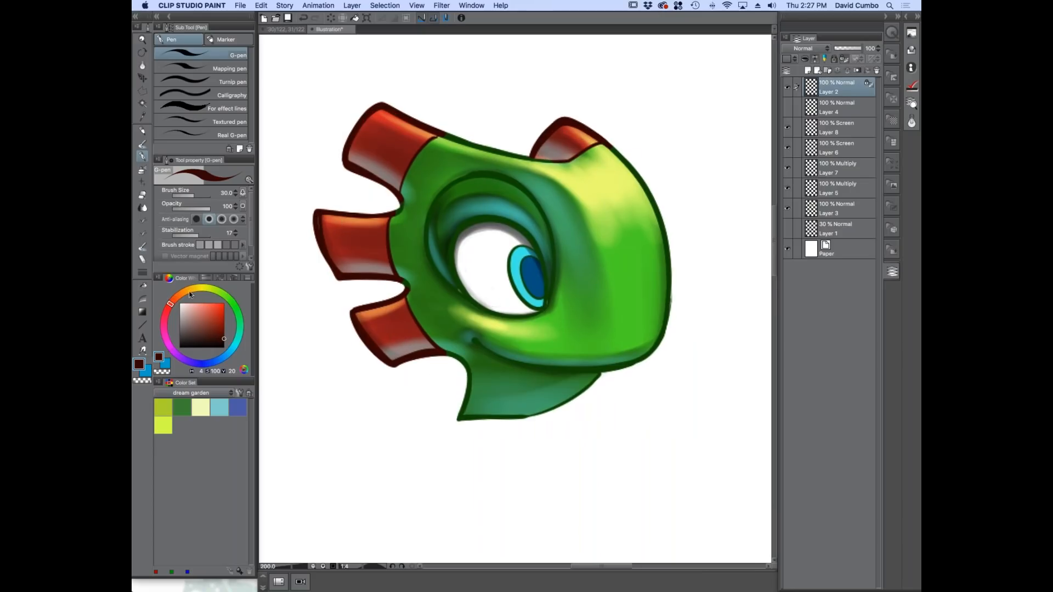
scroll(515, 261, up, 4)
click(221, 353)
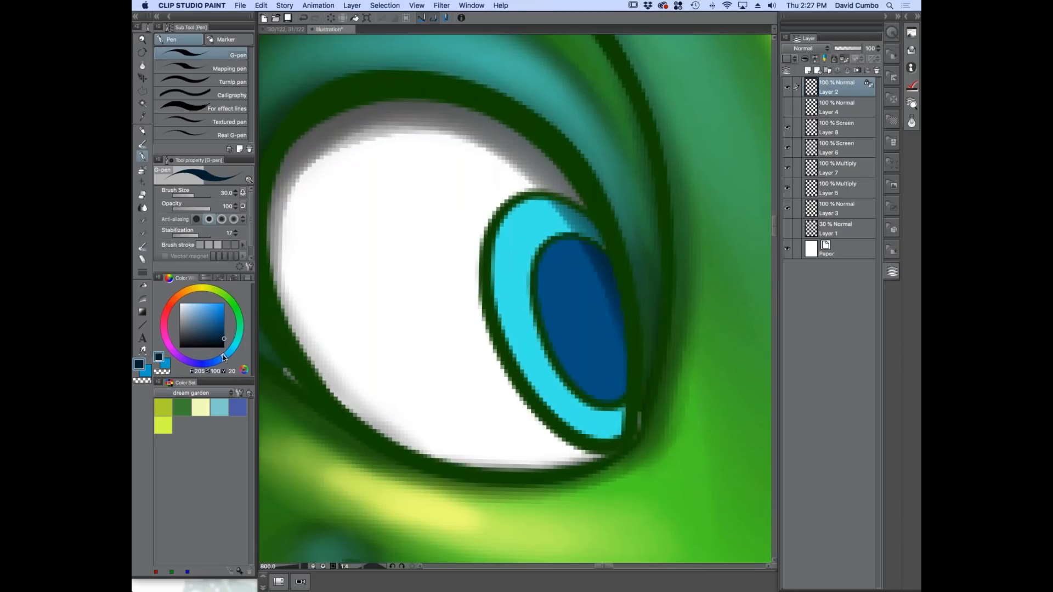
mouse_move(526, 183)
mouse_down()
mouse_move(480, 277)
mouse_move(545, 405)
mouse_move(536, 430)
mouse_move(600, 413)
mouse_move(626, 384)
mouse_up()
scroll(470, 301, down, 2)
key(bracketleft)
key(bracketleft)
drag(332, 348, 368, 353)
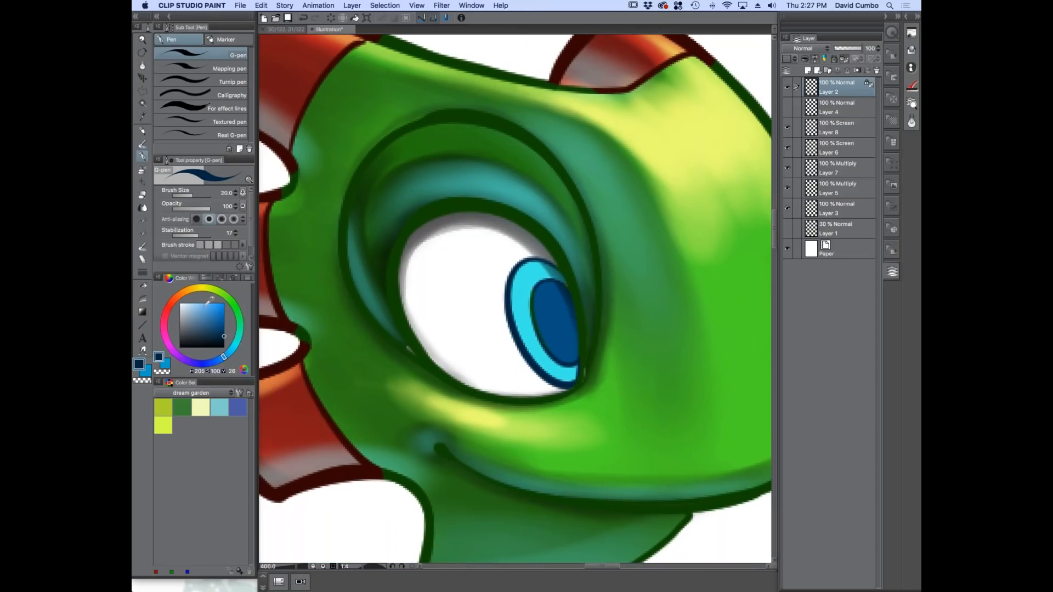
Choose a very dark green, enlarge the G-pen to 50 and recolour the upper outlines of the eyelid and eye.
click(239, 320)
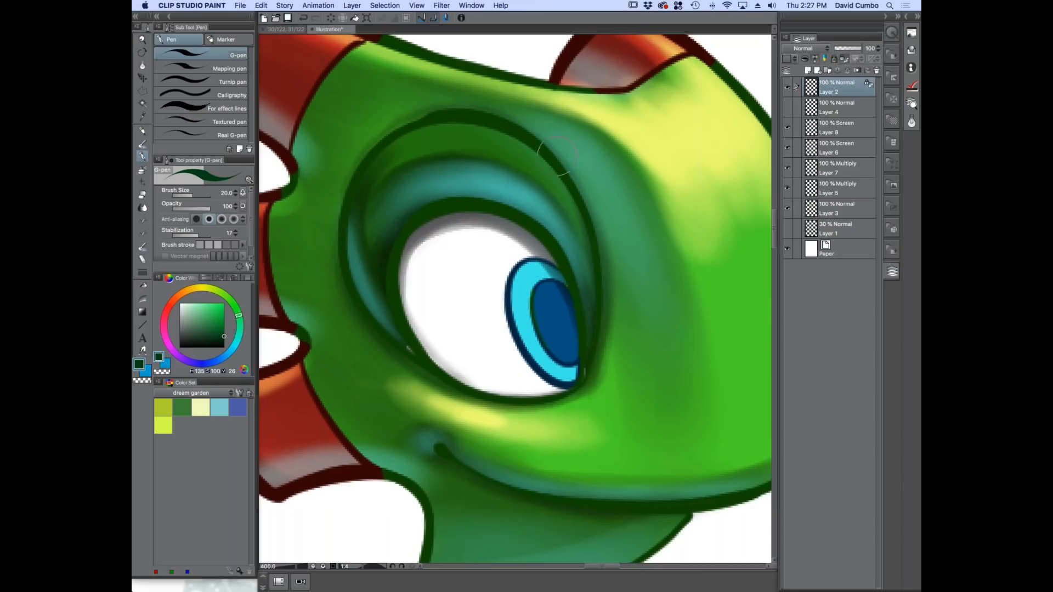
click(223, 340)
key(bracketright)
key(bracketright)
key(bracketright)
key(bracketright)
key(bracketright)
drag(560, 251, 451, 199)
Reduce the G-pen size to 25 and recolour the remaining side and lower outlines around the eye very dark green.
key(bracketleft)
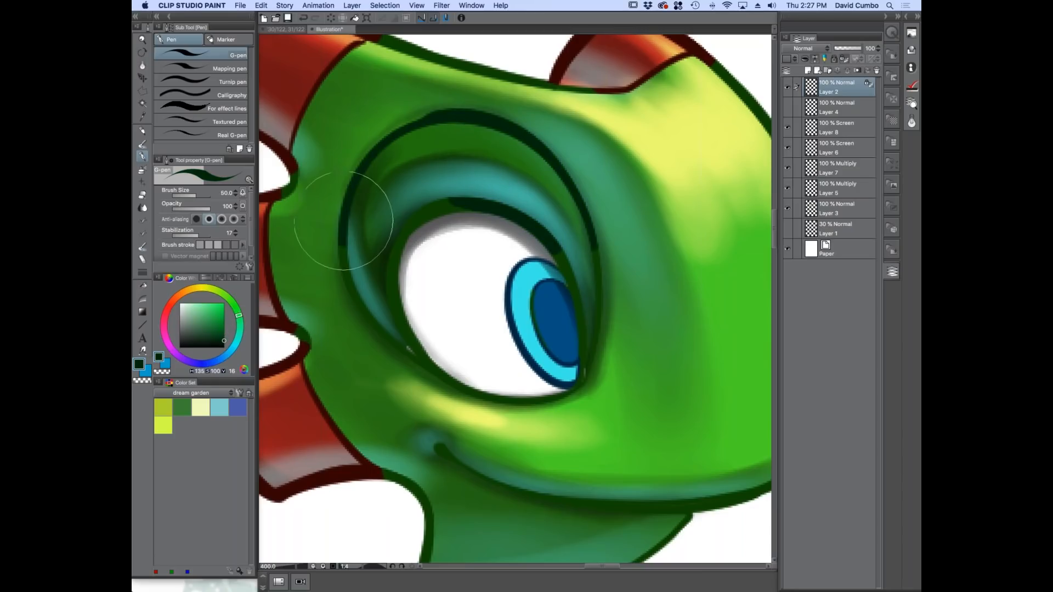
key(bracketleft)
key(bracketleft)
key(bracketleft)
mouse_move(577, 378)
mouse_down()
mouse_move(587, 303)
mouse_move(573, 242)
mouse_up()
mouse_move(451, 209)
mouse_down()
mouse_move(372, 256)
mouse_move(395, 303)
mouse_up()
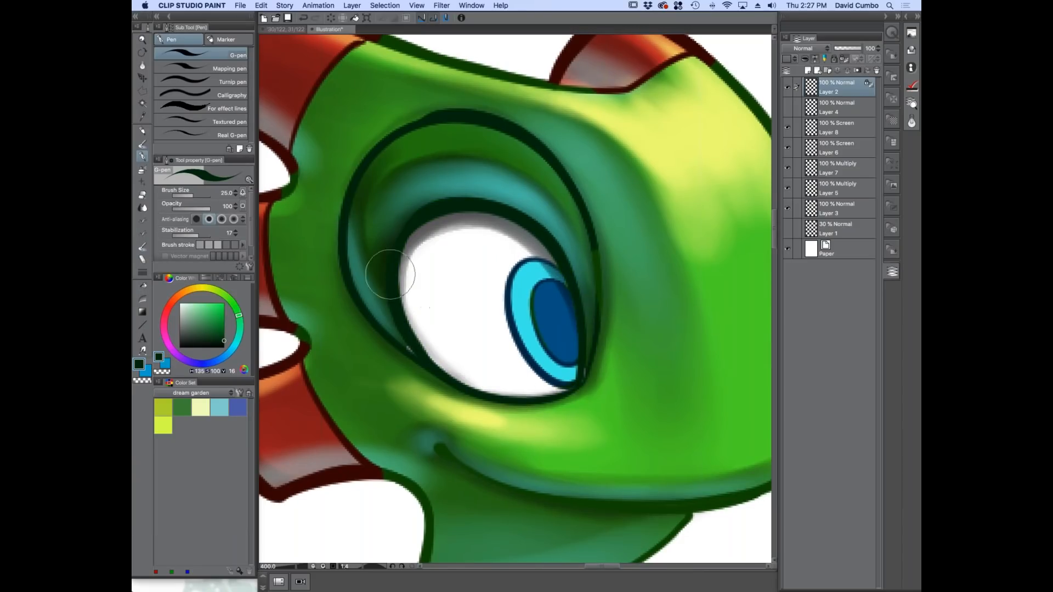
Shade the iris and pupil with neutral grey on Multiply Layer 7, using the やわ肌ブラシ brush at size 12.
key(super+minus)
key(super+minus)
key(super+minus)
drag(340, 362, 326, 388)
key(super+plus)
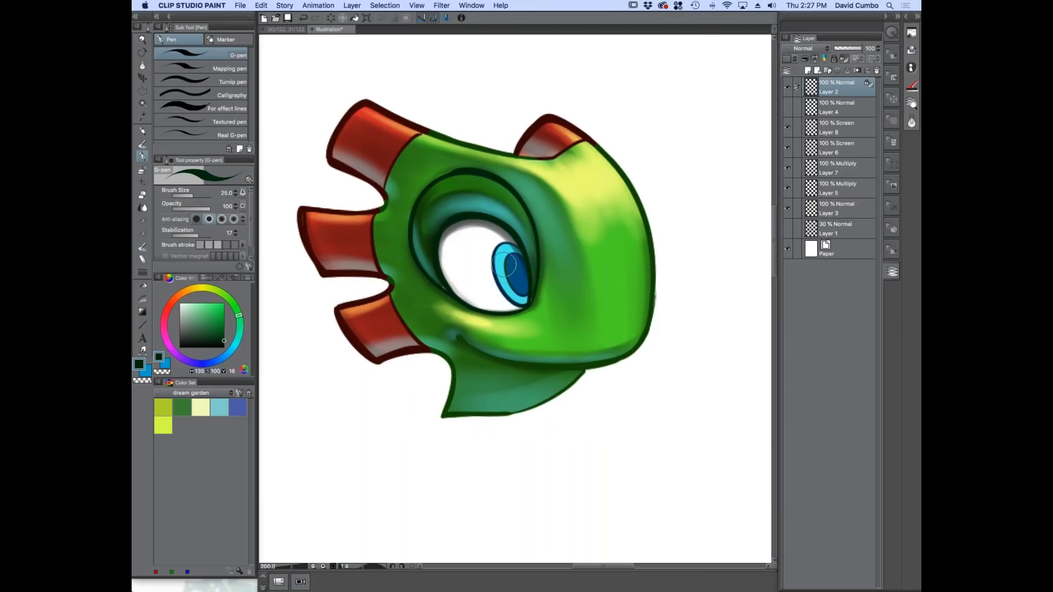
key(super+plus)
click(812, 171)
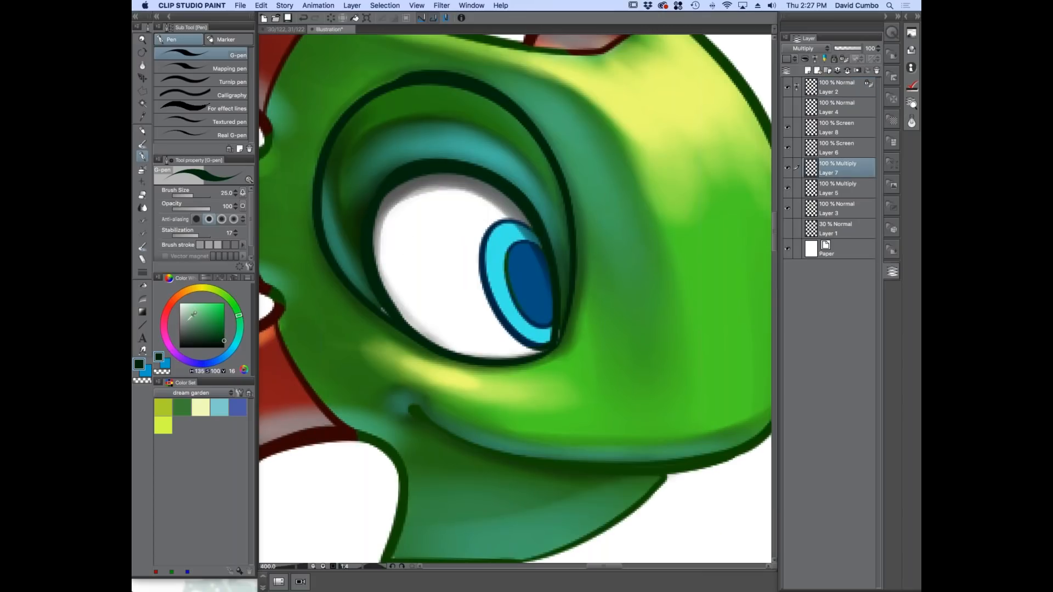
click(180, 326)
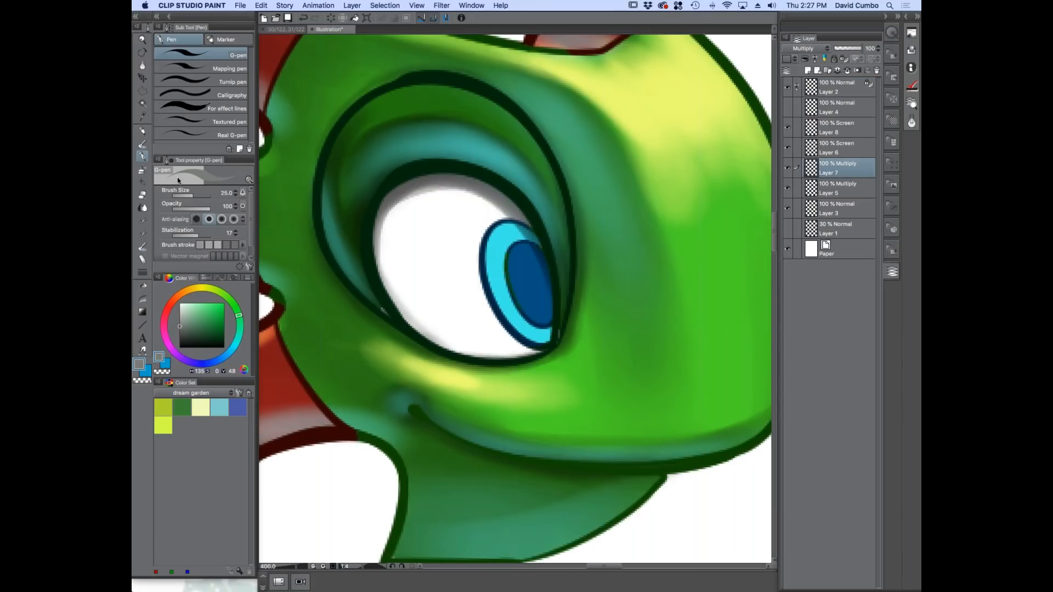
click(142, 145)
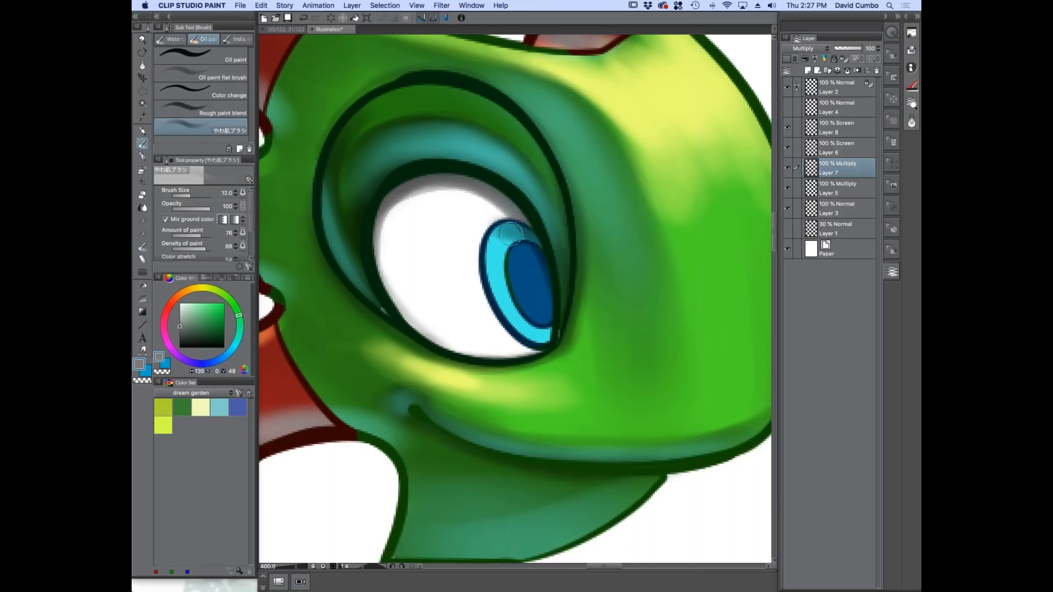
mouse_move(510, 251)
mouse_down()
mouse_move(486, 258)
mouse_move(503, 284)
mouse_move(496, 310)
mouse_up()
mouse_move(521, 219)
mouse_down()
mouse_move(497, 231)
mouse_move(495, 300)
mouse_up()
Add a new layer above the line art layer and choose white as the drawing colour.
click(810, 89)
click(807, 71)
click(188, 308)
drag(188, 309, 137, 192)
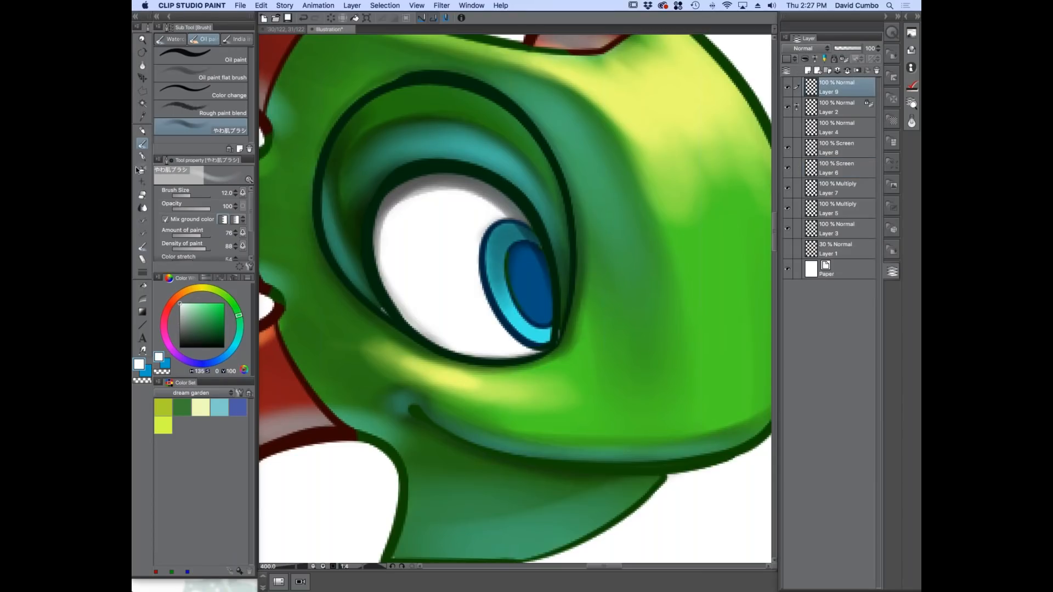
Paint a small white highlight across the edge of the iris where it meets the eye white, using a smaller brush.
key(bracketleft)
key(bracketleft)
key(bracketleft)
drag(479, 255, 491, 258)
key(bracketright)
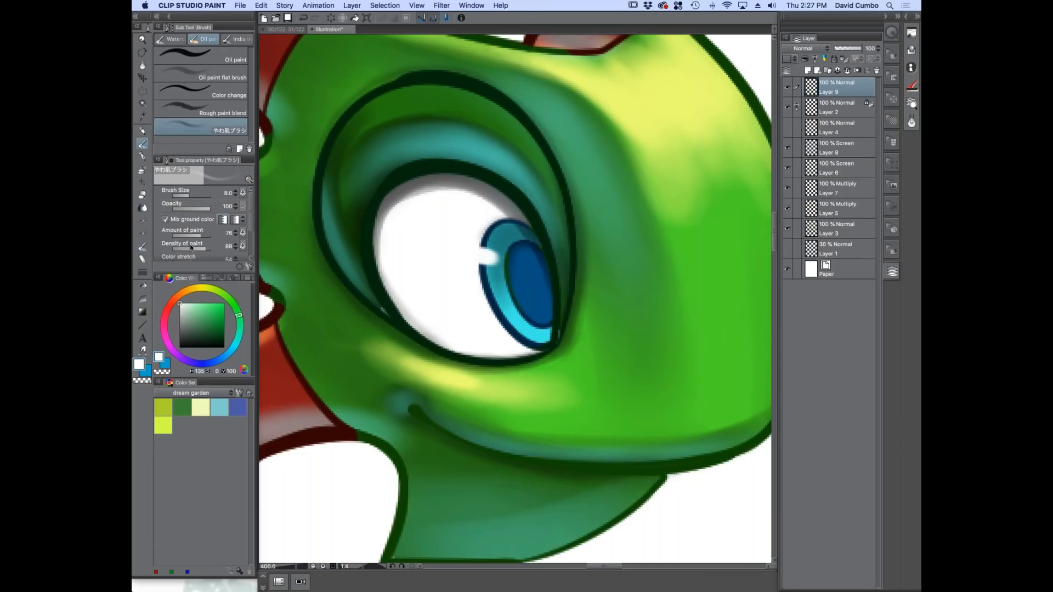
scroll(249, 224, down, 2)
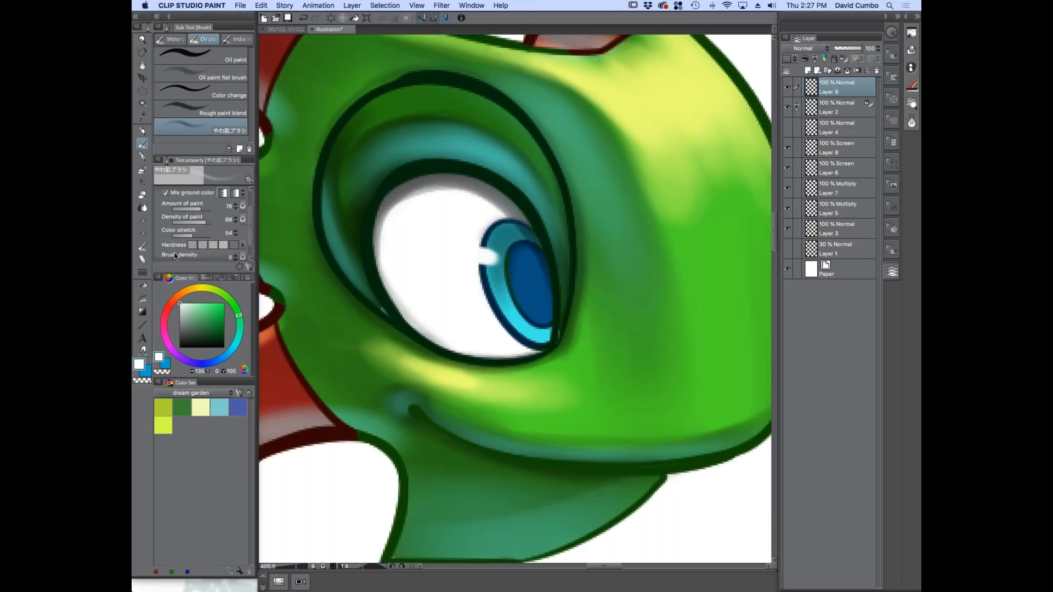
scroll(230, 253, down, 1)
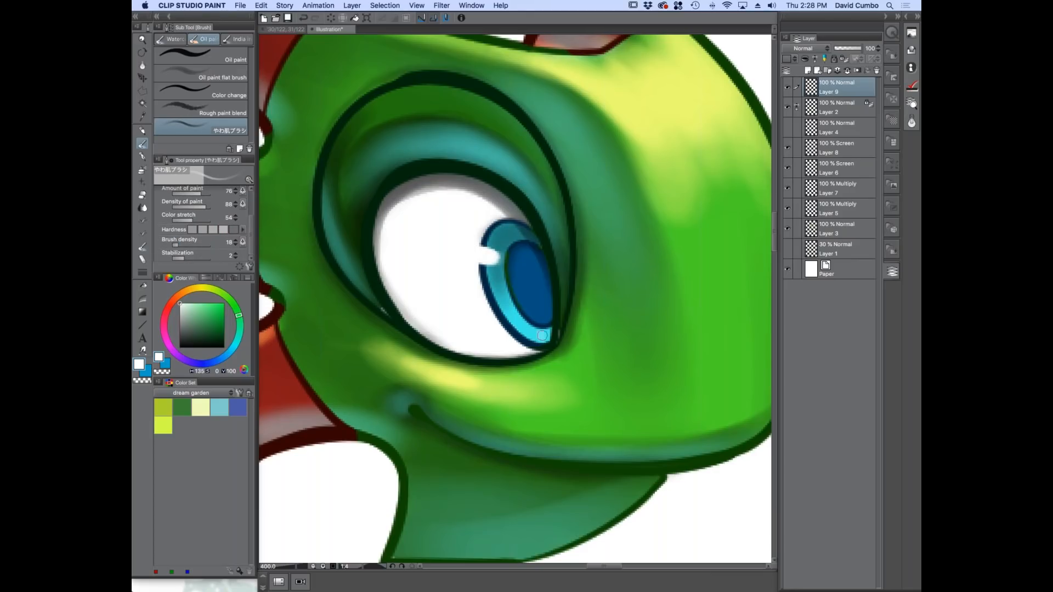
scroll(424, 350, down, 2)
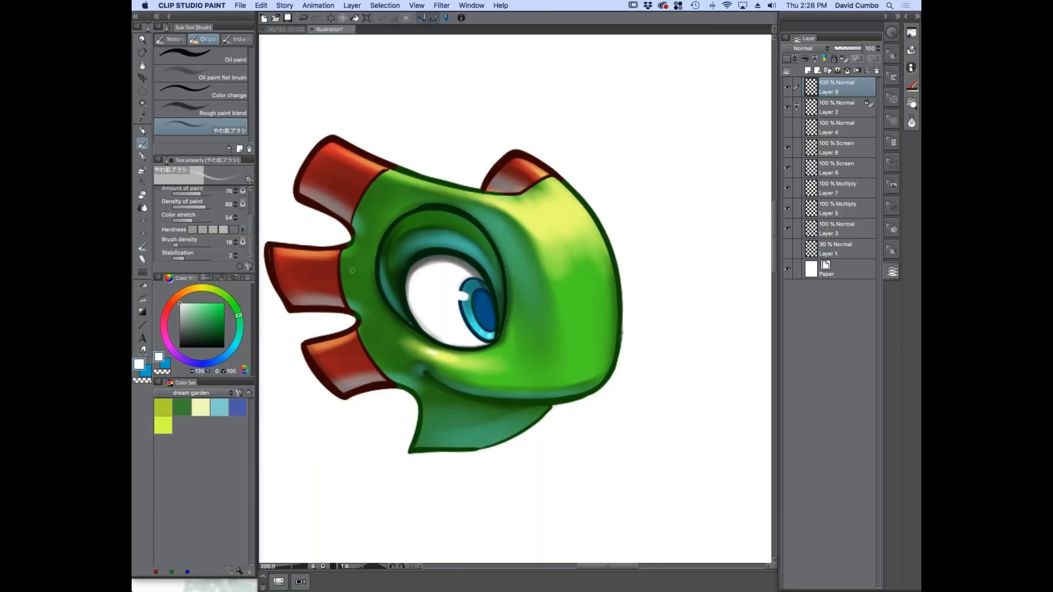
scroll(364, 376, down, 1)
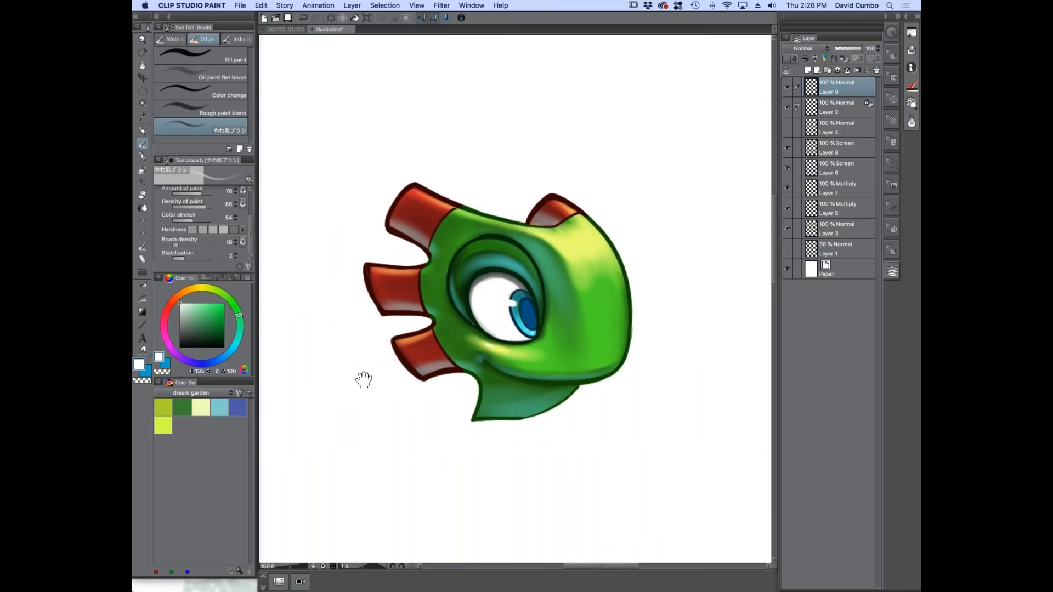
drag(364, 377, 382, 323)
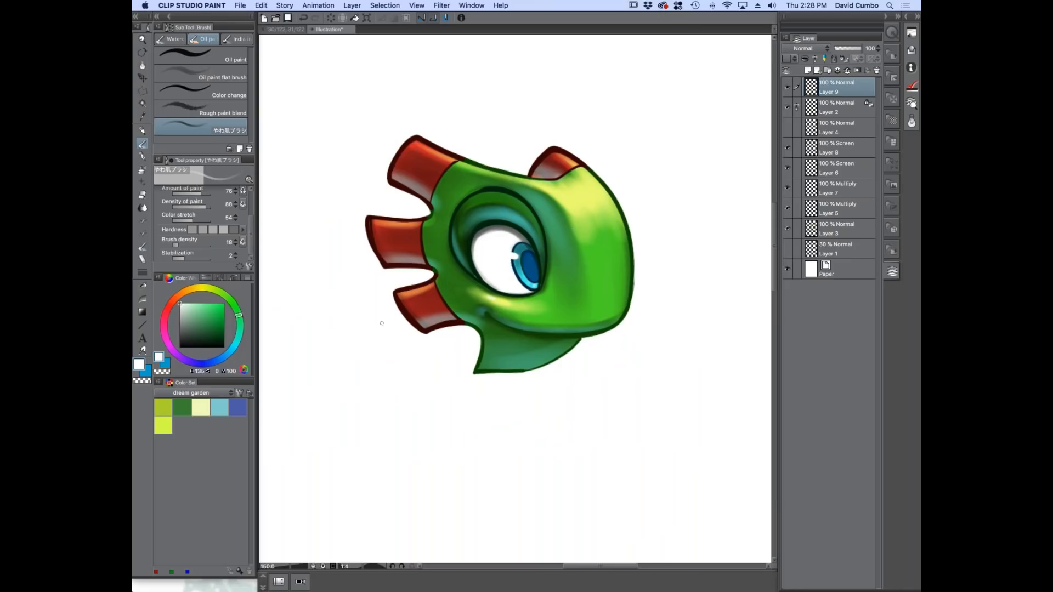
Switch to the open comic page document and examine the finished colouring of its characters, forest scene and tree.
click(280, 31)
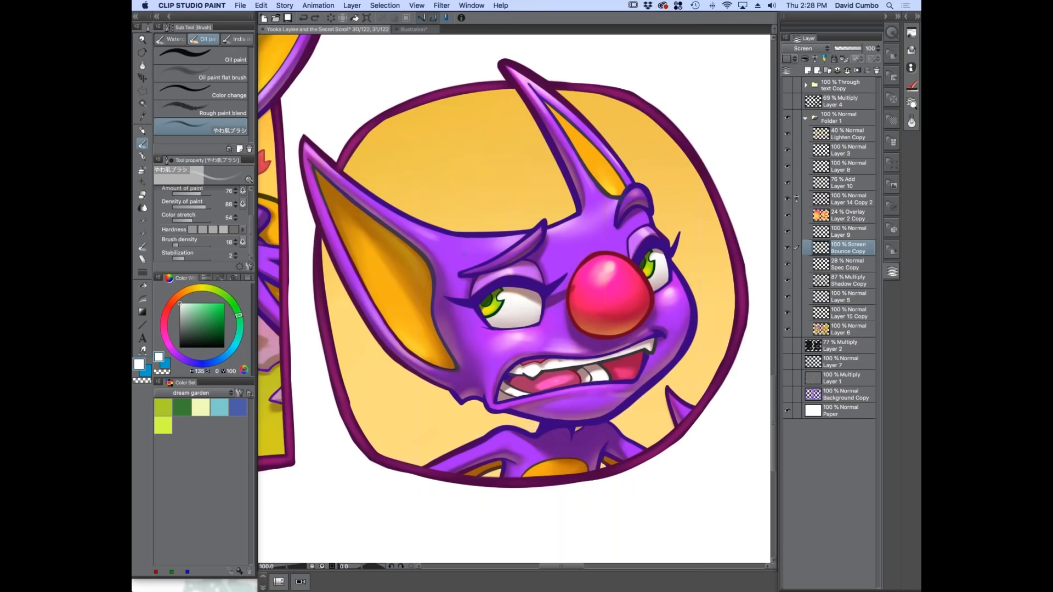
scroll(483, 239, down, 1)
drag(478, 247, 548, 482)
mouse_move(425, 137)
mouse_down()
mouse_move(454, 247)
mouse_move(606, 430)
mouse_up()
key(super+minus)
drag(373, 370, 398, 280)
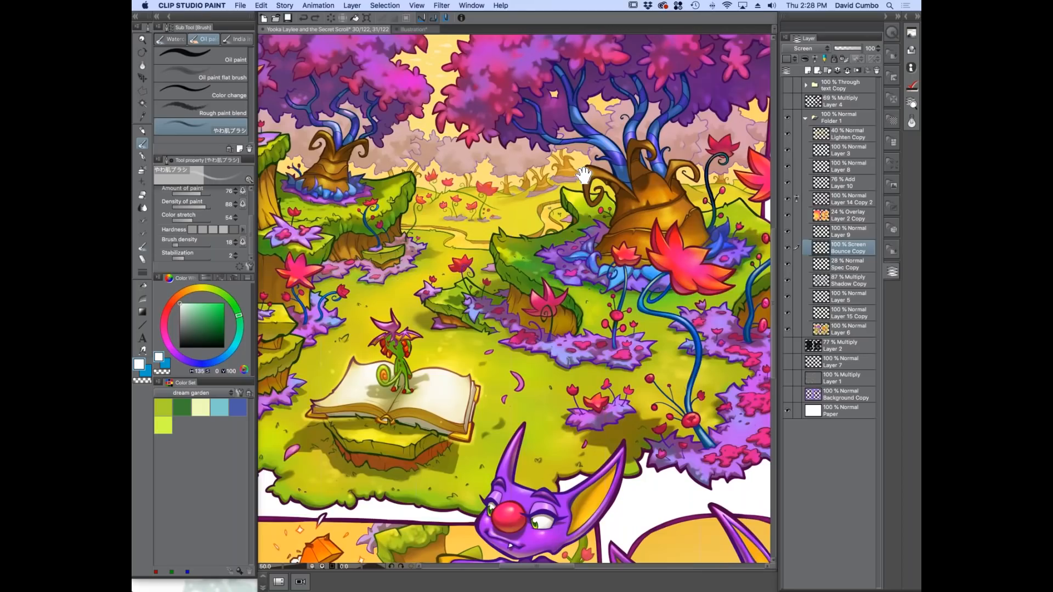
drag(586, 175, 499, 316)
key(super+plus)
drag(479, 384, 428, 370)
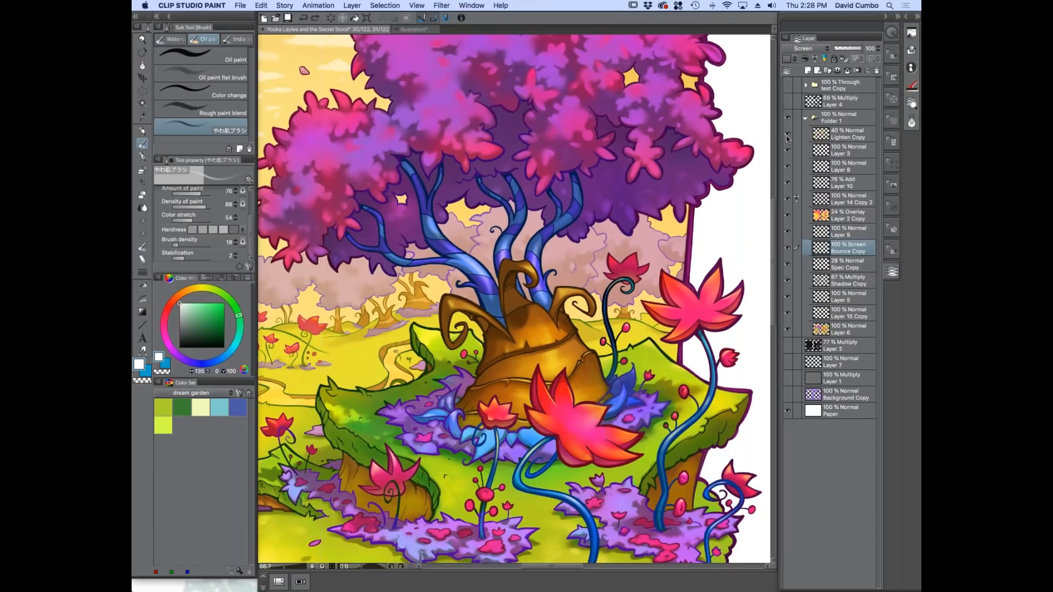
Hide the colour, shading and effect layers in Folder 1, leaving only the coloured line art around the tree displayed.
drag(788, 215, 786, 254)
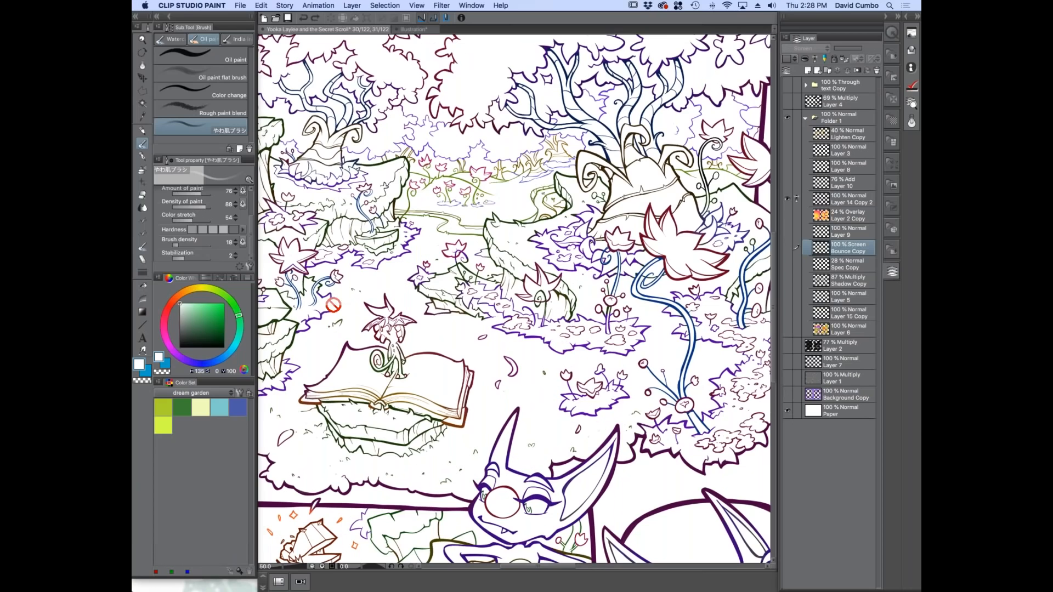
scroll(432, 357, up, 2)
drag(602, 299, 314, 274)
drag(631, 142, 419, 292)
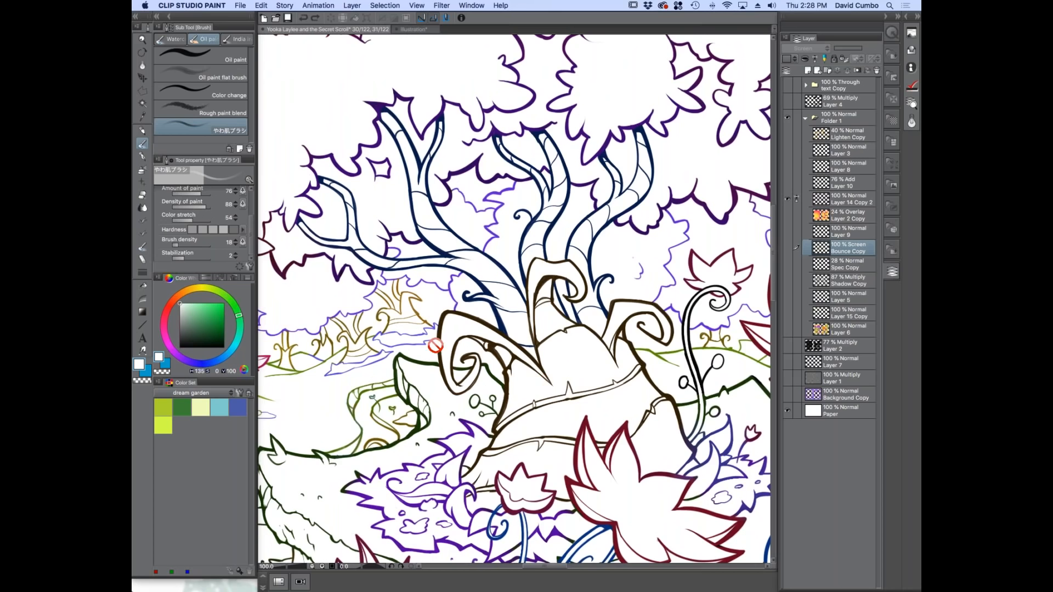
scroll(438, 348, down, 1)
scroll(456, 361, up, 1)
drag(416, 355, 402, 331)
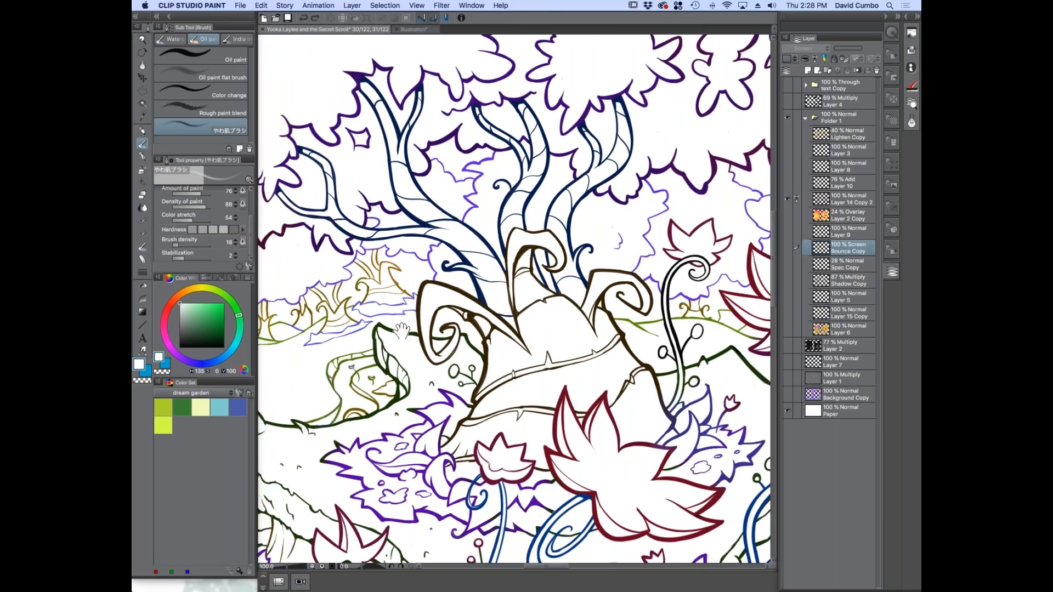
Check the flat colours of Layer 6 under the line art around the tree trunk.
click(787, 328)
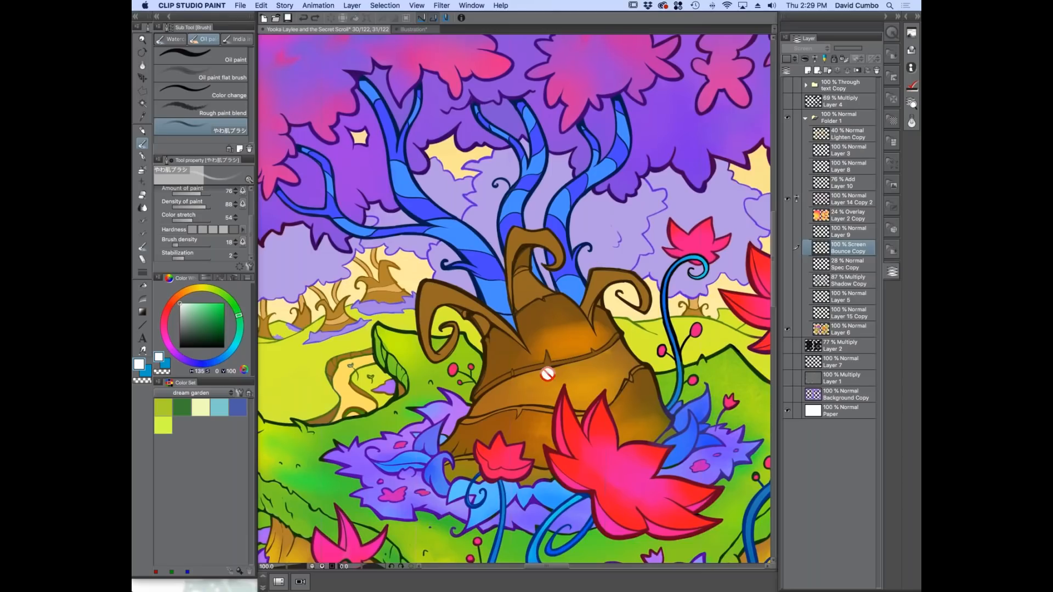
mouse_move(610, 407)
mouse_down()
mouse_move(576, 372)
mouse_move(536, 286)
mouse_up()
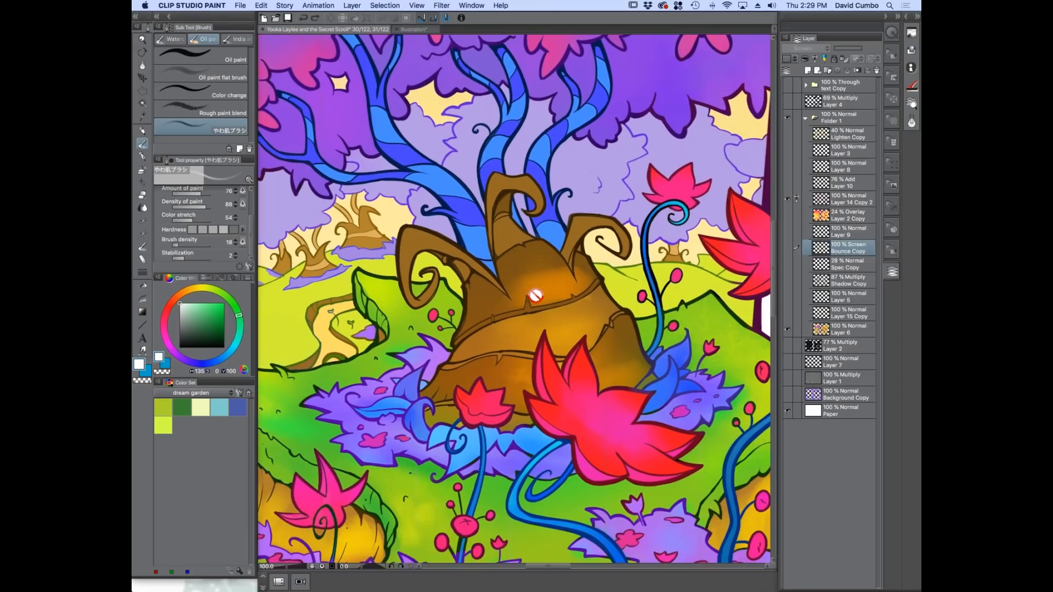
key(b)
scroll(561, 311, up, 2)
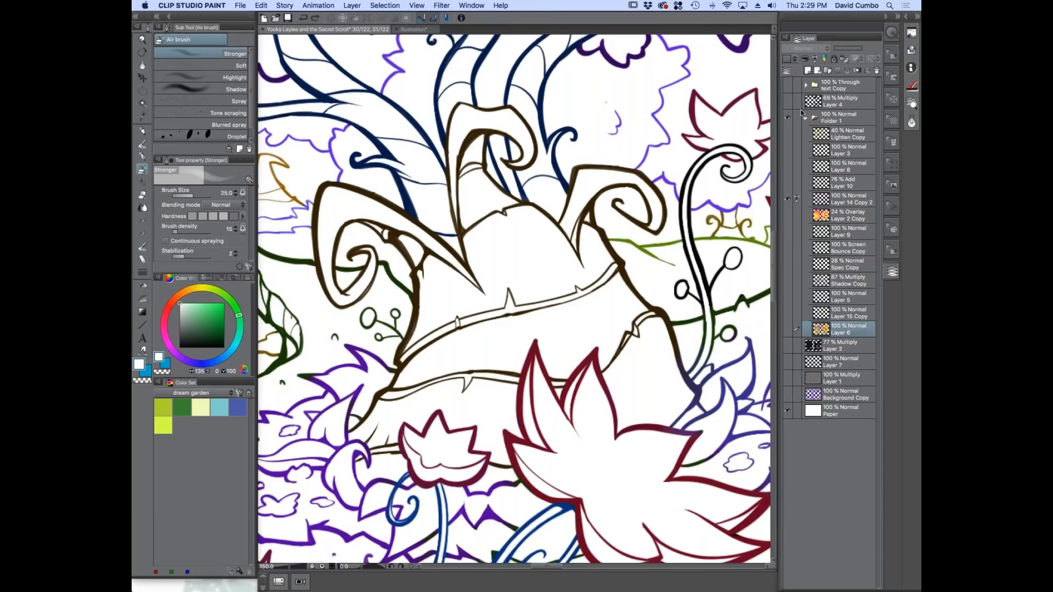
Add a new layer directly above Layer 6 and choose a dark brown for the tree trunk.
click(808, 71)
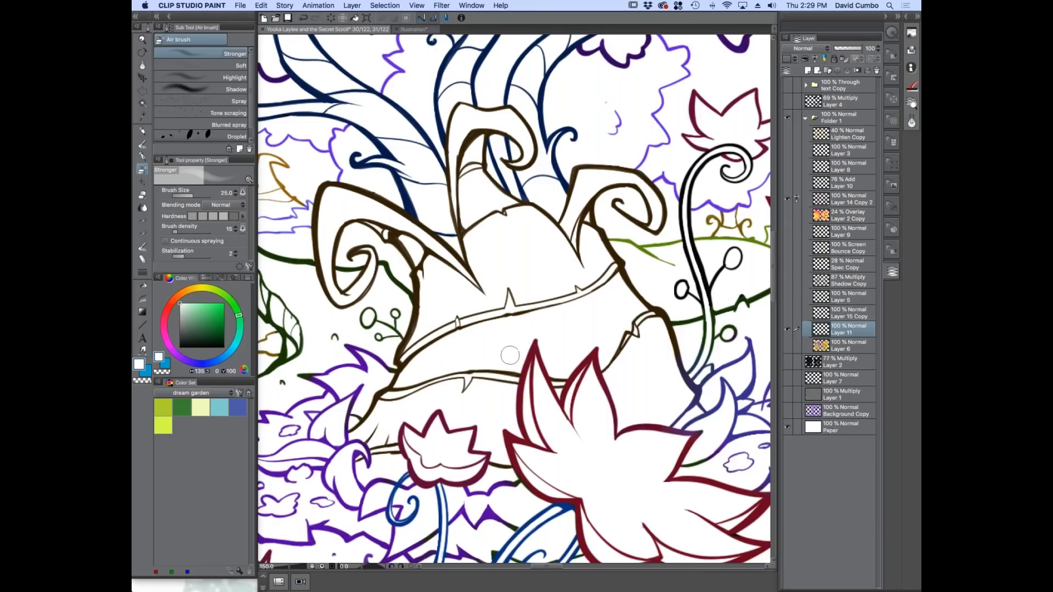
drag(183, 297, 188, 290)
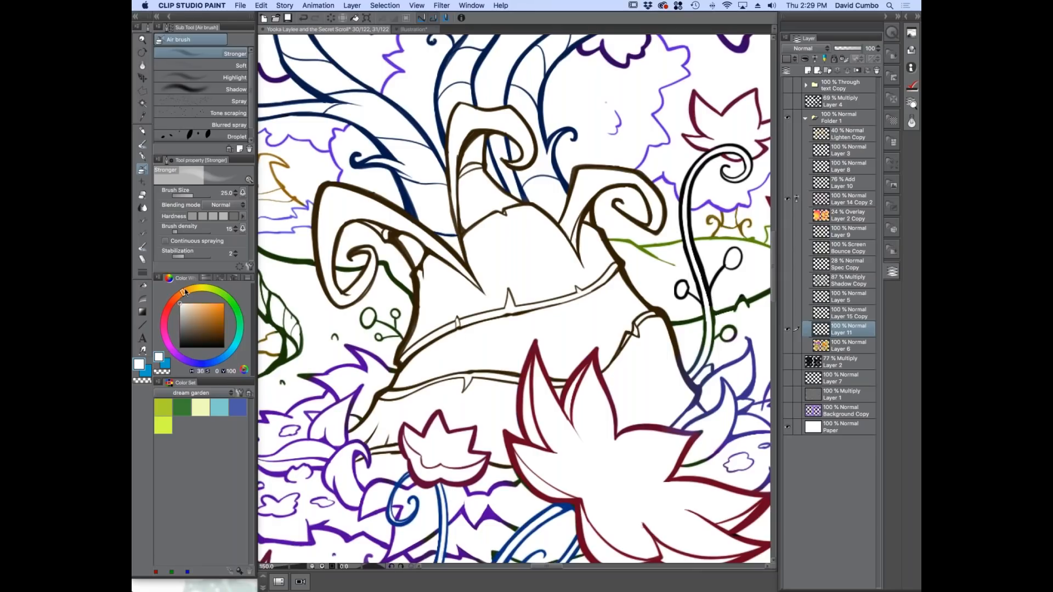
click(215, 332)
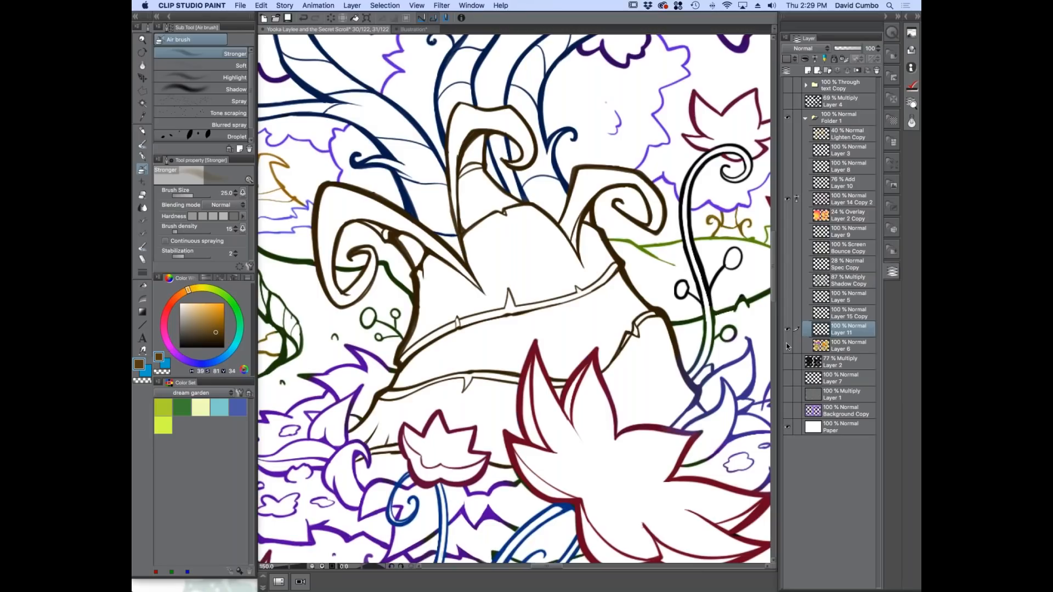
click(788, 346)
click(788, 346)
Choose the Fill-in-mono pen marker, make Layer 14 Copy 2 the reference layer and reselect the new colour layer.
click(142, 157)
click(226, 37)
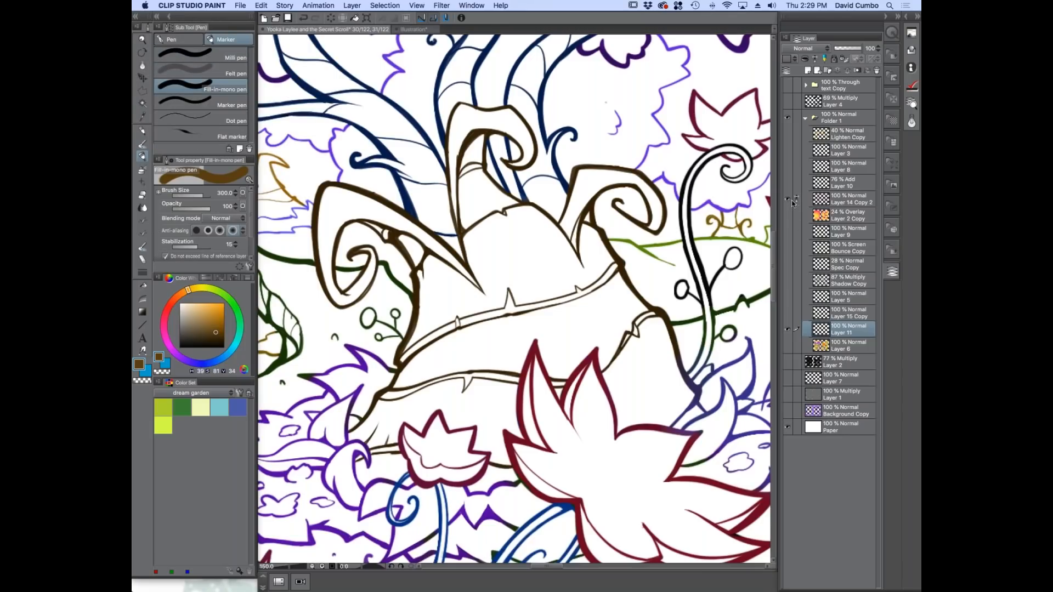
click(824, 200)
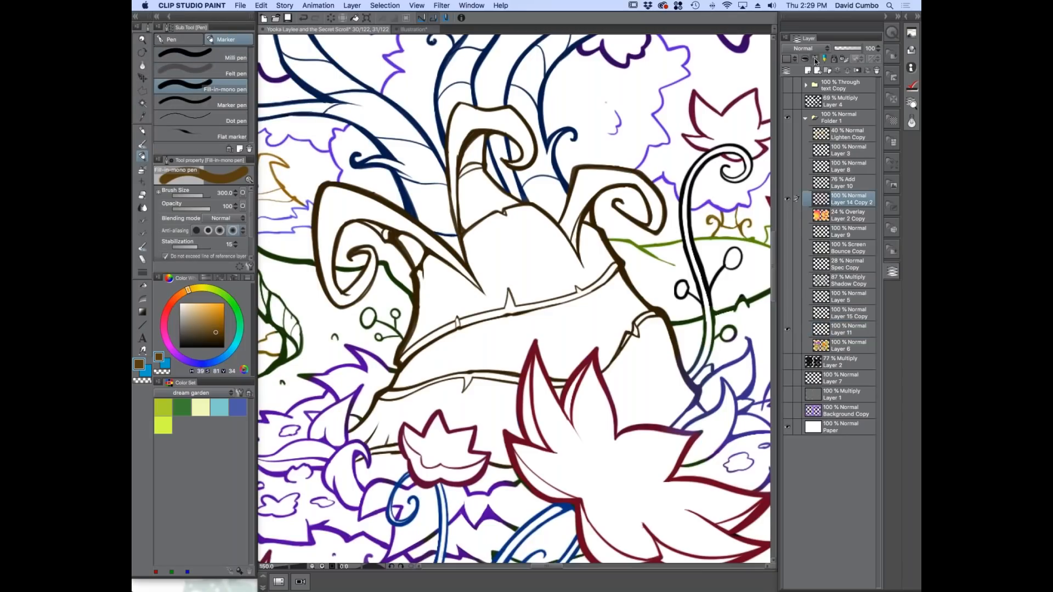
click(816, 59)
click(847, 330)
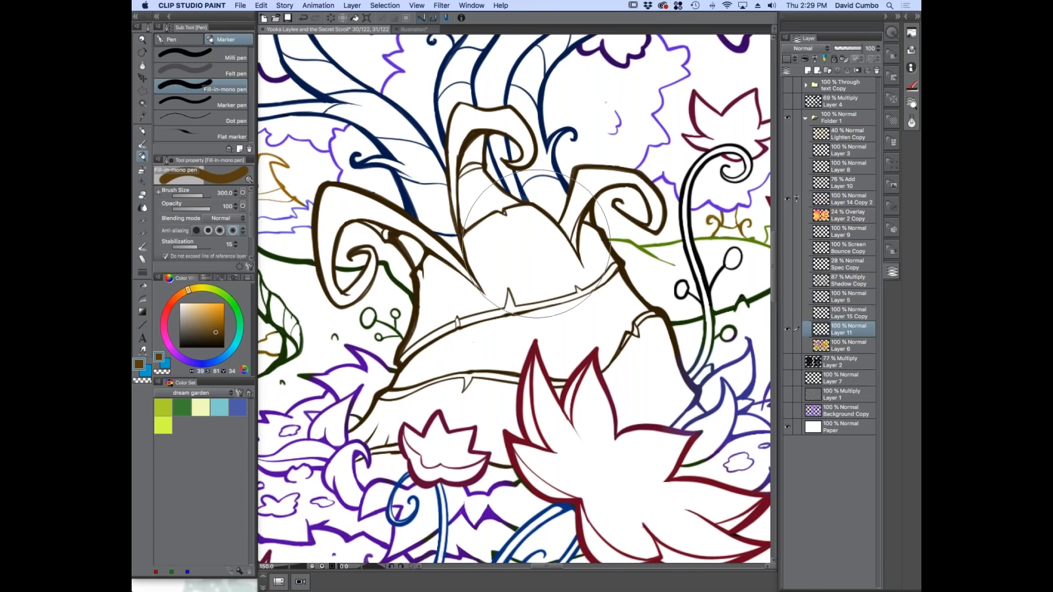
Fill the upper, side and base sections of the tree trunk with a medium brown, using the Fill-in-mono pen.
scroll(483, 258, down, 3)
scroll(362, 268, up, 3)
drag(362, 269, 354, 244)
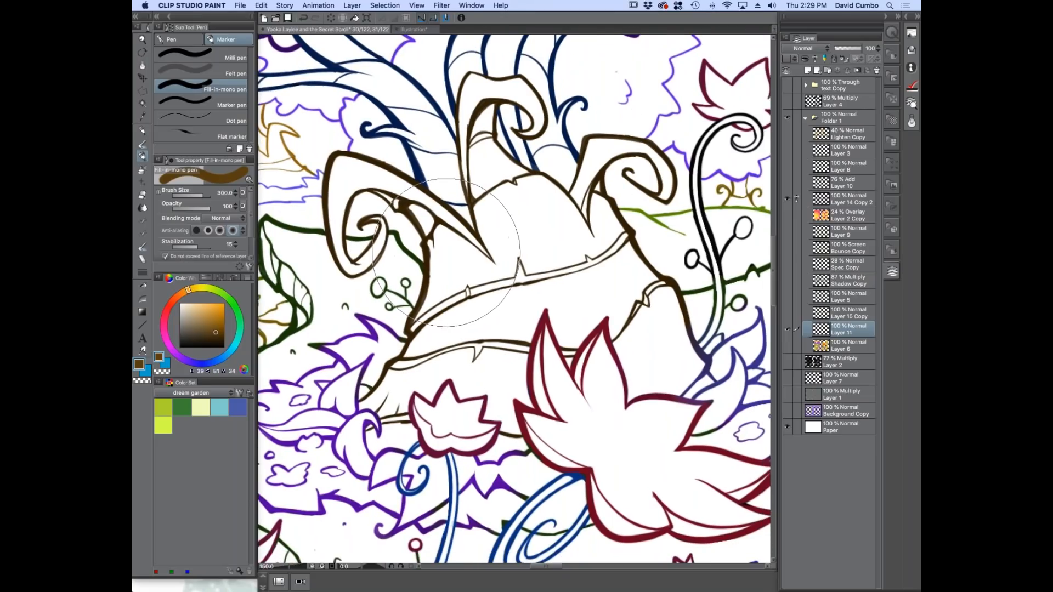
mouse_move(439, 265)
mouse_down()
mouse_move(472, 230)
mouse_move(598, 219)
mouse_move(549, 241)
mouse_up()
click(222, 321)
mouse_move(439, 258)
mouse_down()
mouse_move(509, 219)
mouse_move(567, 230)
mouse_up()
drag(642, 323, 666, 373)
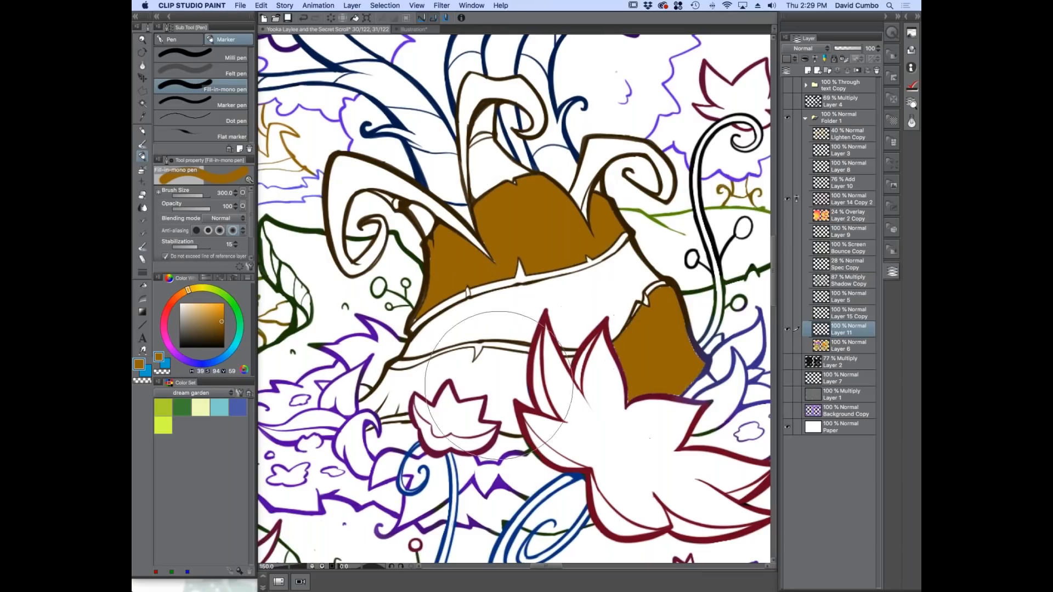
mouse_move(565, 353)
mouse_down()
mouse_move(554, 378)
mouse_move(387, 389)
mouse_up()
Fill the trunk's middle band and the small sections at the base of the curled horns with light orange.
drag(436, 329, 603, 288)
click(217, 309)
mouse_move(435, 300)
mouse_down()
mouse_move(526, 296)
mouse_move(647, 258)
mouse_up()
drag(494, 110, 416, 219)
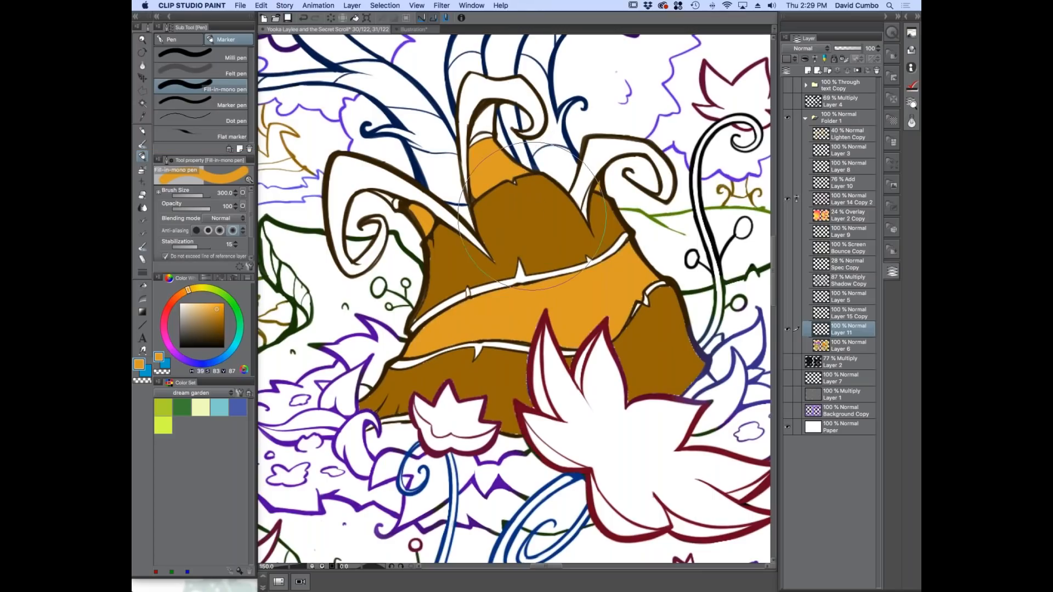
Sample the trunk's medium brown and fill the next section up the middle horn with the Fill-in-mono pen.
key(b)
alt+click(500, 157)
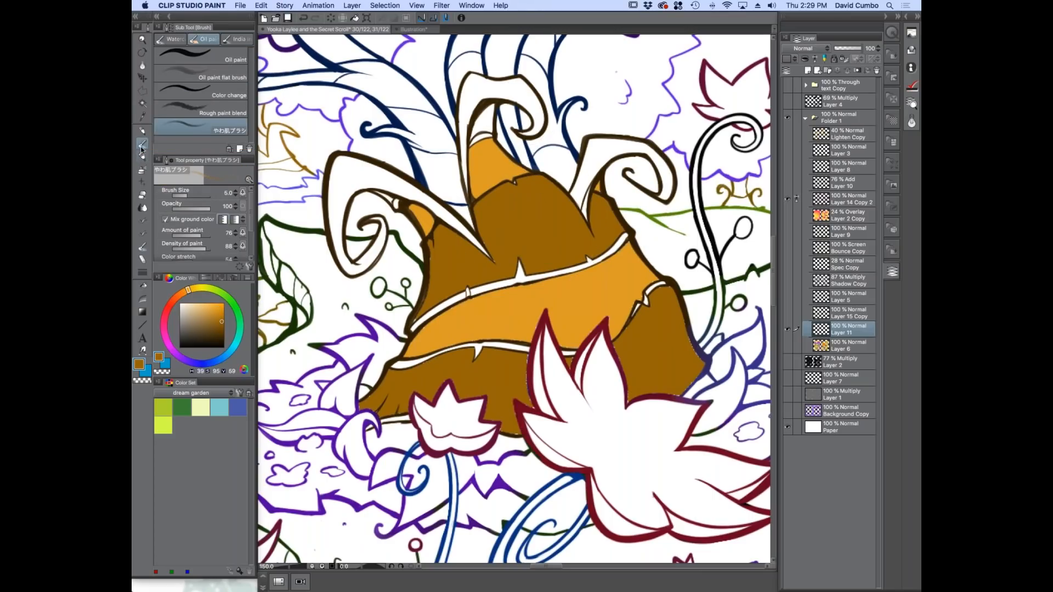
click(141, 156)
drag(485, 132, 480, 112)
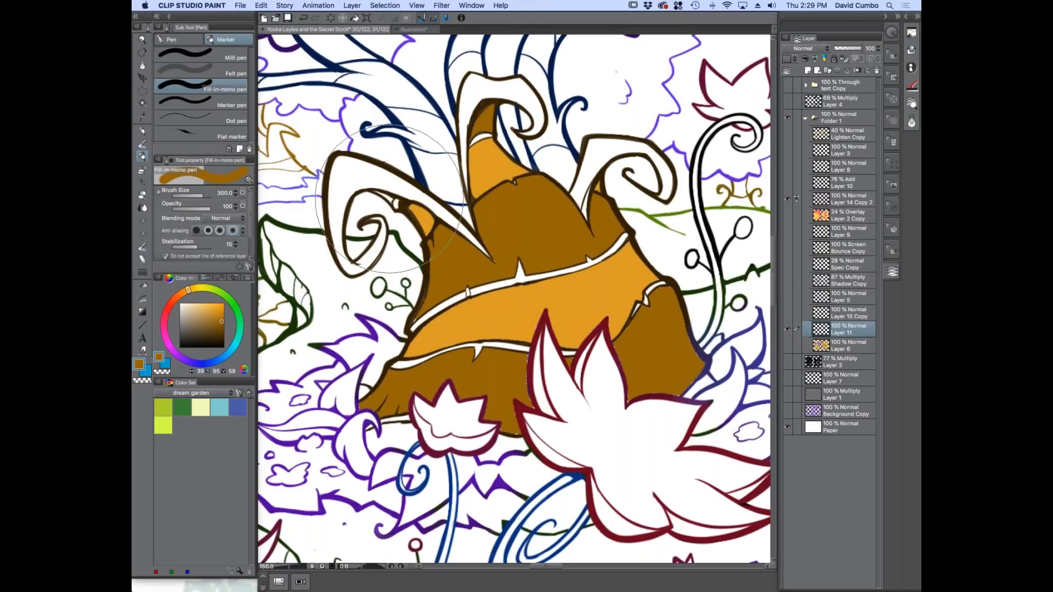
scroll(475, 326, down, 1)
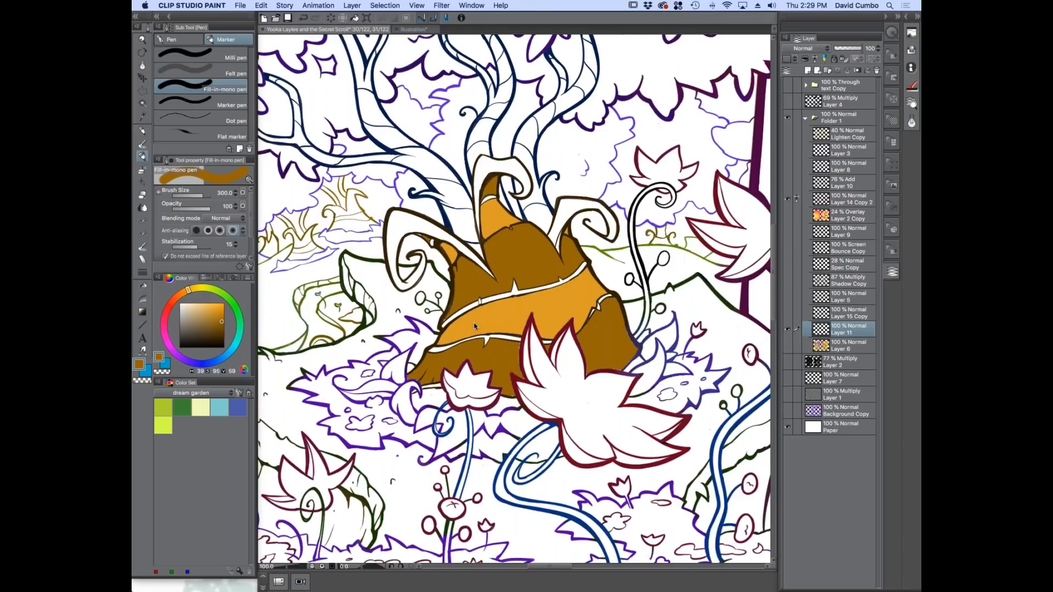
Fill the thin strips between the trunk's bands, the crack at its right edge and the gap at the left horn's base with medium brown.
scroll(475, 325, up, 1)
mouse_move(447, 313)
mouse_down()
mouse_move(507, 352)
mouse_move(403, 366)
mouse_move(410, 372)
mouse_move(576, 360)
mouse_up()
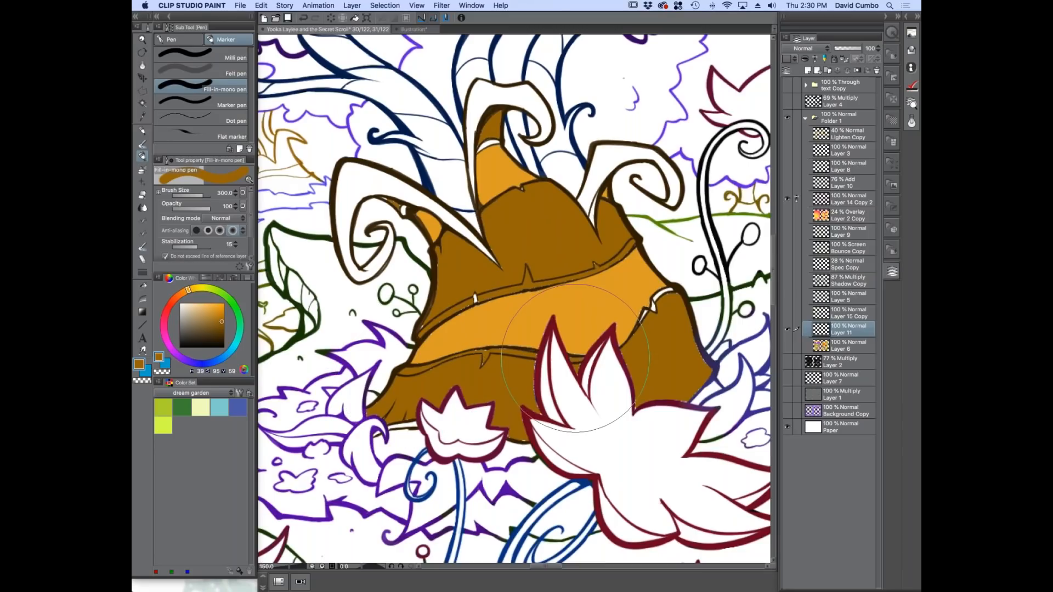
drag(652, 307, 644, 317)
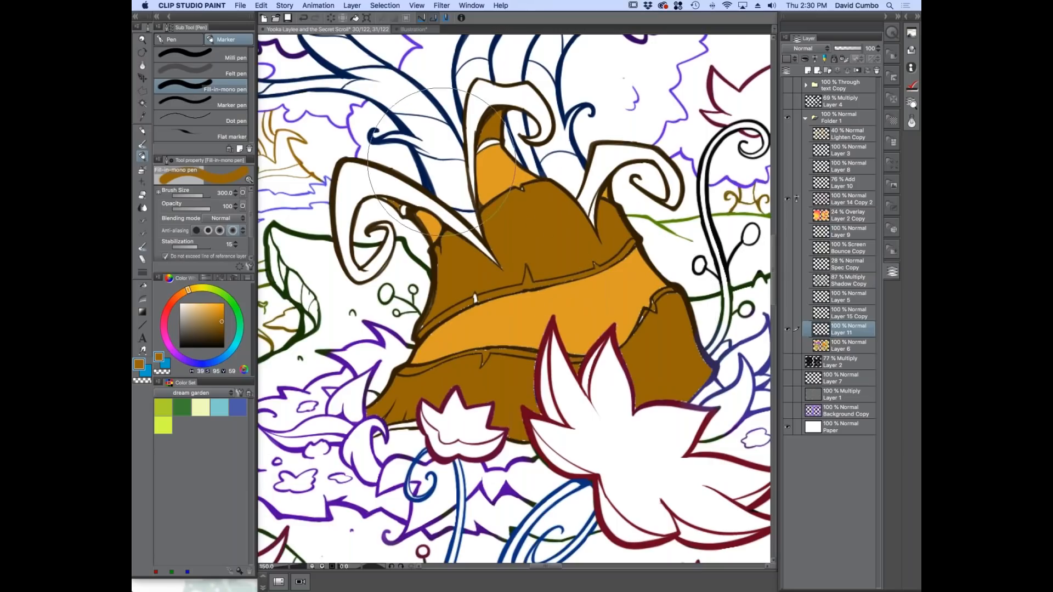
click(404, 209)
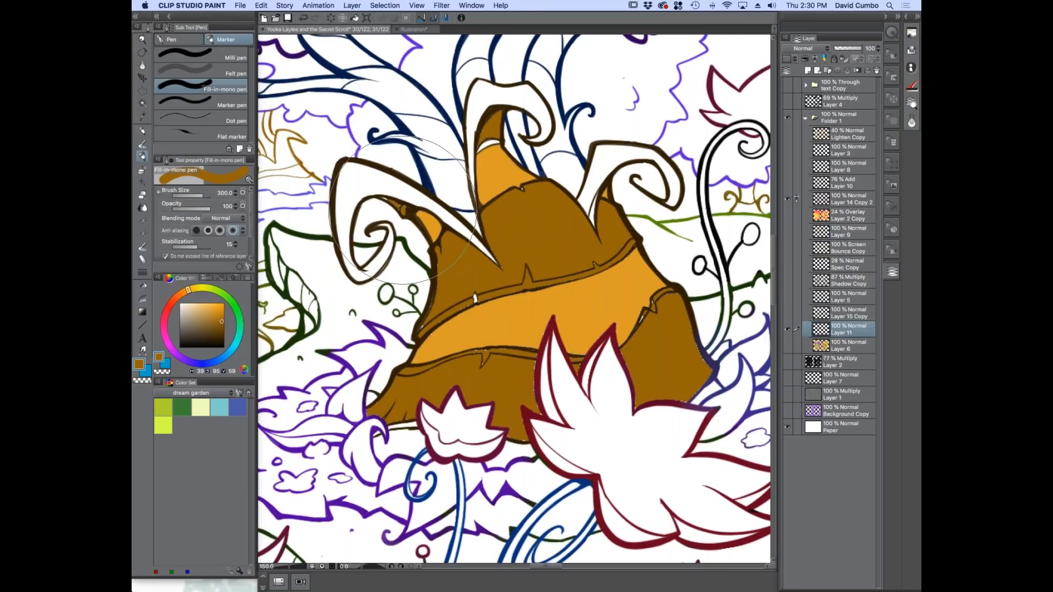
Sample the trunk's light orange and fill the left and right curled horns with the Fill-in-mono pen.
key(b)
alt+click(499, 164)
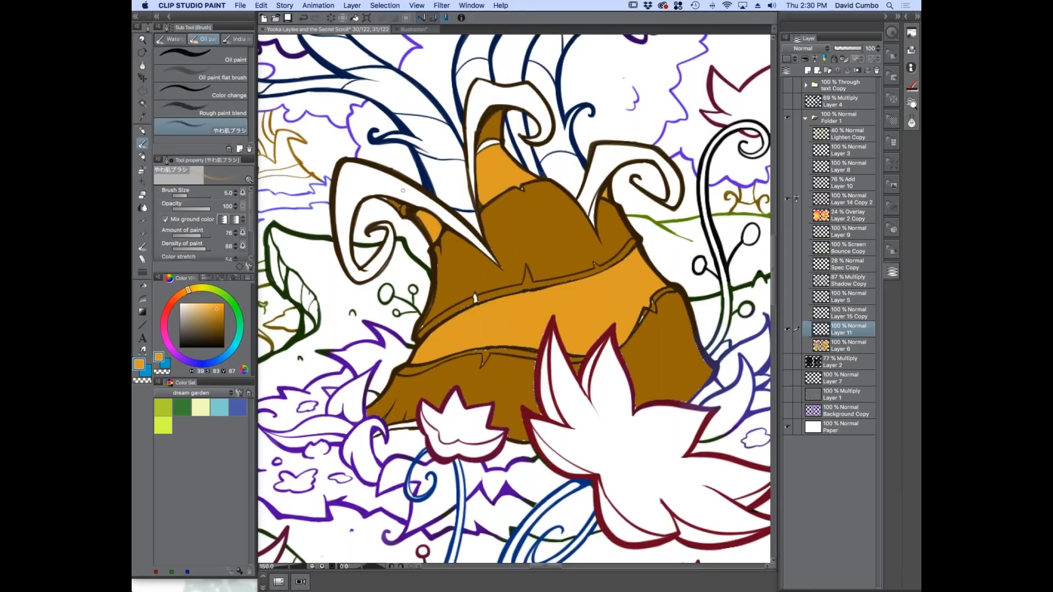
click(142, 157)
mouse_move(384, 165)
mouse_down()
mouse_move(347, 182)
mouse_move(341, 207)
mouse_move(361, 252)
mouse_up()
mouse_move(596, 185)
mouse_down()
mouse_move(613, 154)
mouse_move(653, 163)
mouse_up()
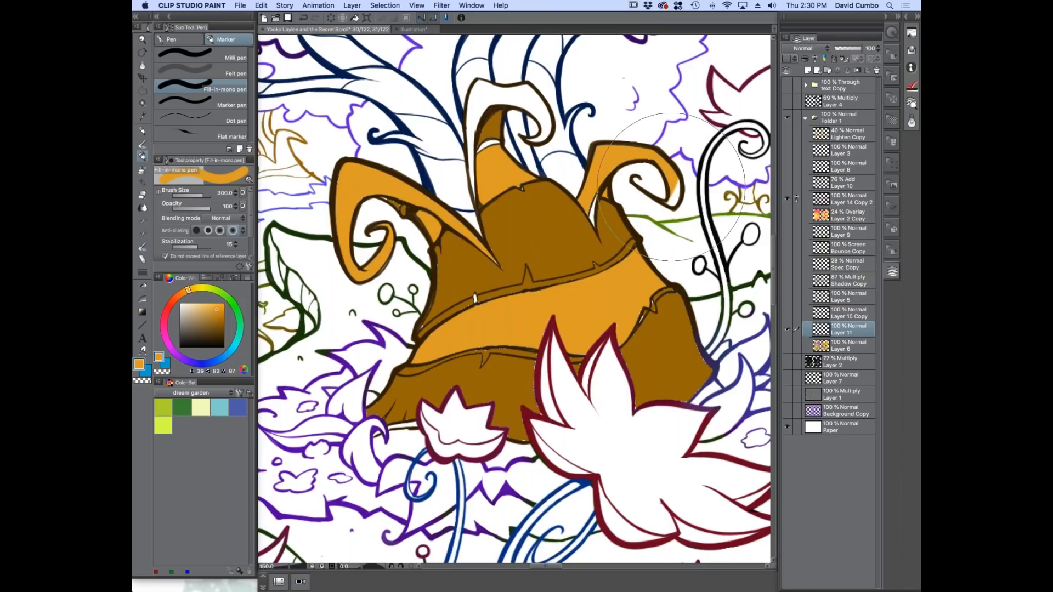
Hide Layer 11 to examine the bare line art around the left horn's tip and the trunk bands.
scroll(594, 216, up, 1)
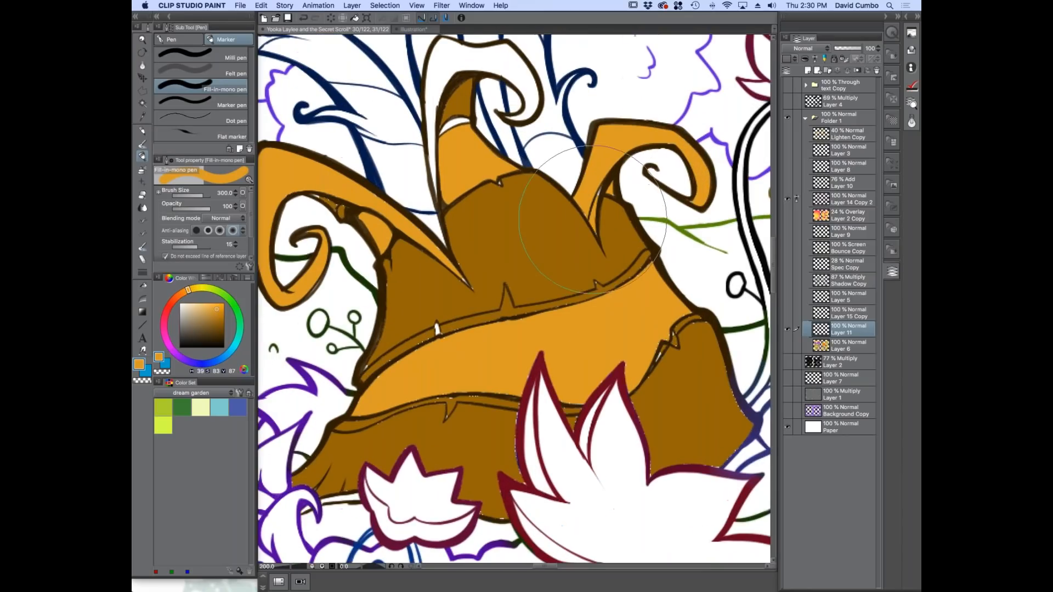
scroll(549, 247, down, 1)
scroll(447, 329, up, 3)
mouse_move(455, 209)
mouse_down()
mouse_move(446, 242)
mouse_move(482, 256)
mouse_up()
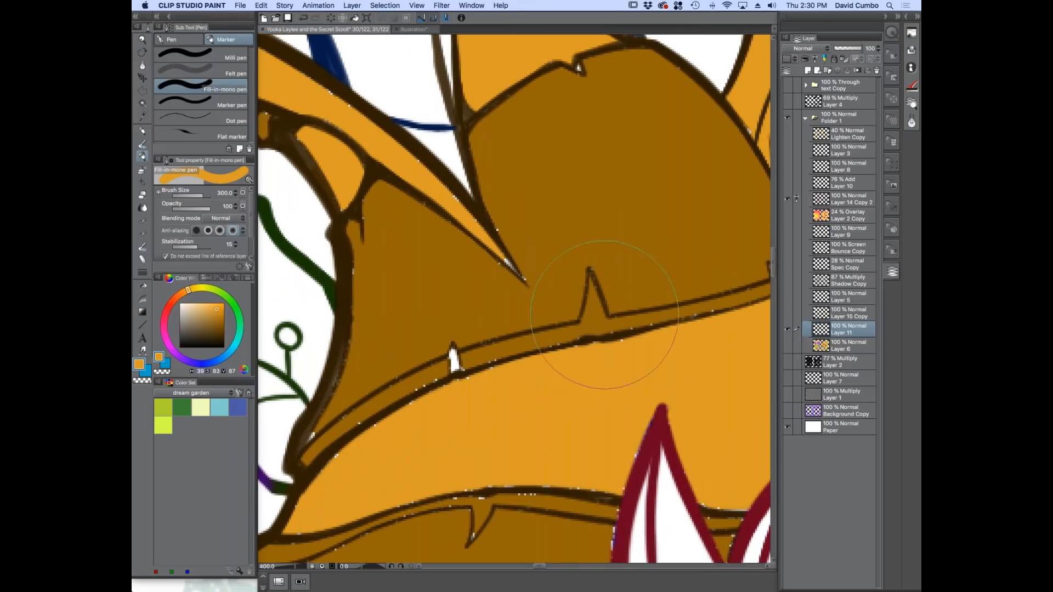
click(788, 330)
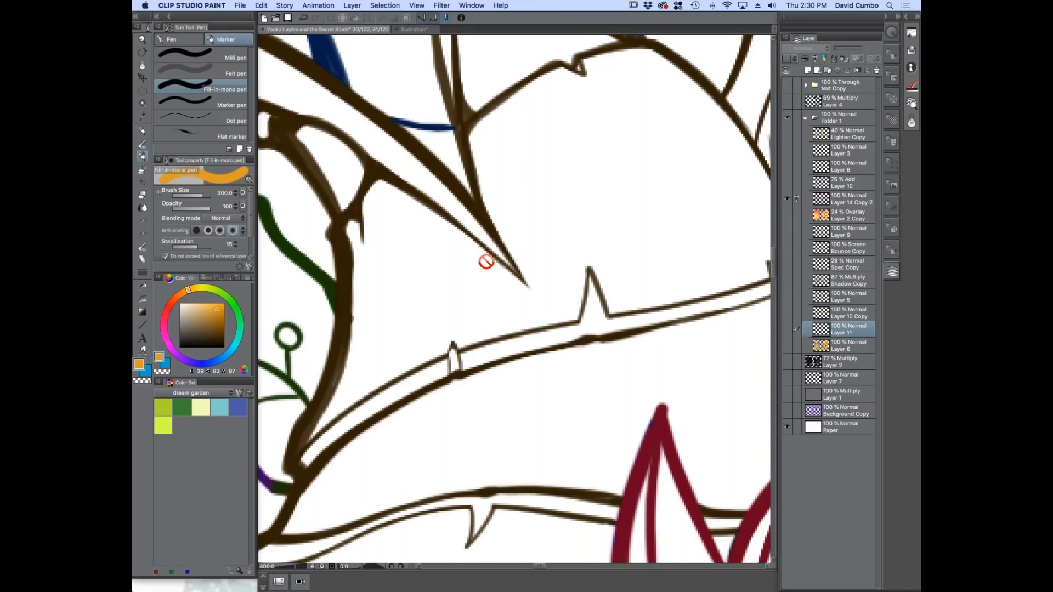
Show the flat colour layer, Layer 11, beneath the line art of the tree trunk.
scroll(481, 258, down, 5)
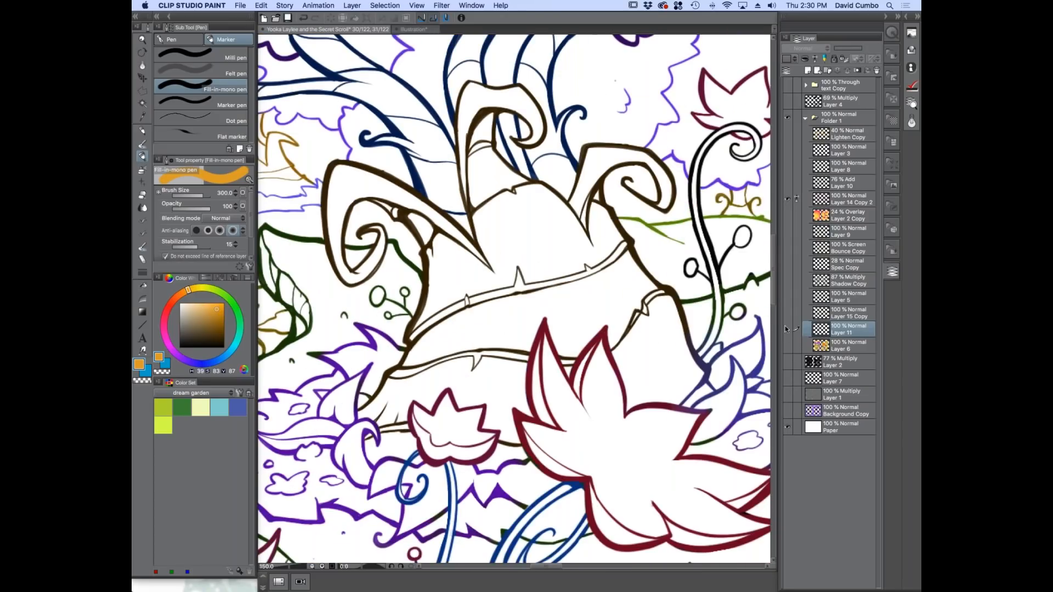
click(787, 329)
scroll(603, 272, up, 6)
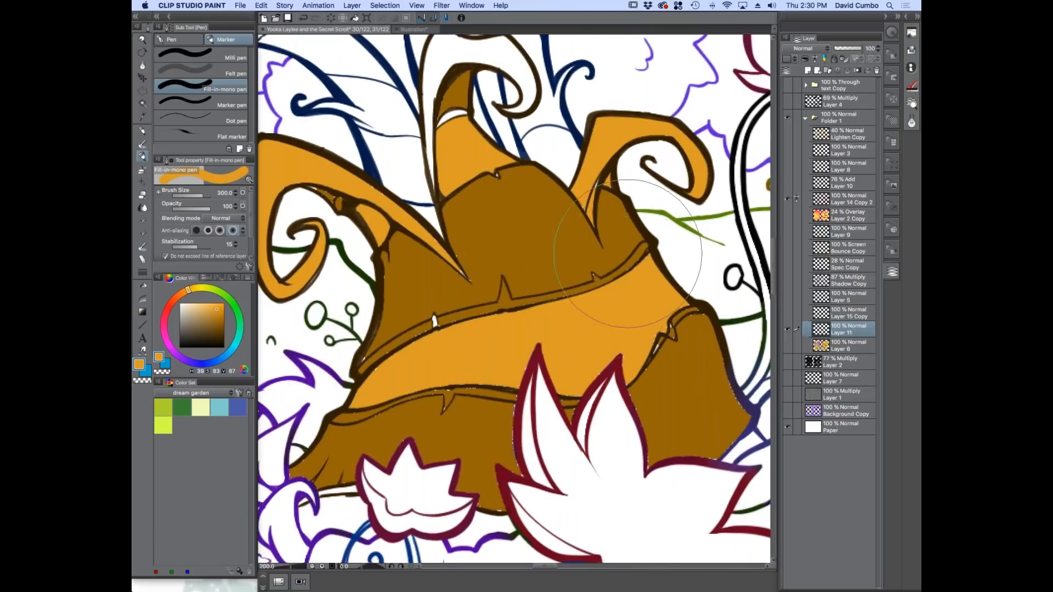
Check the flats for unfilled gaps by briefly hiding the line art layer, and look over the marker's reference-layer and area scaling settings.
click(787, 202)
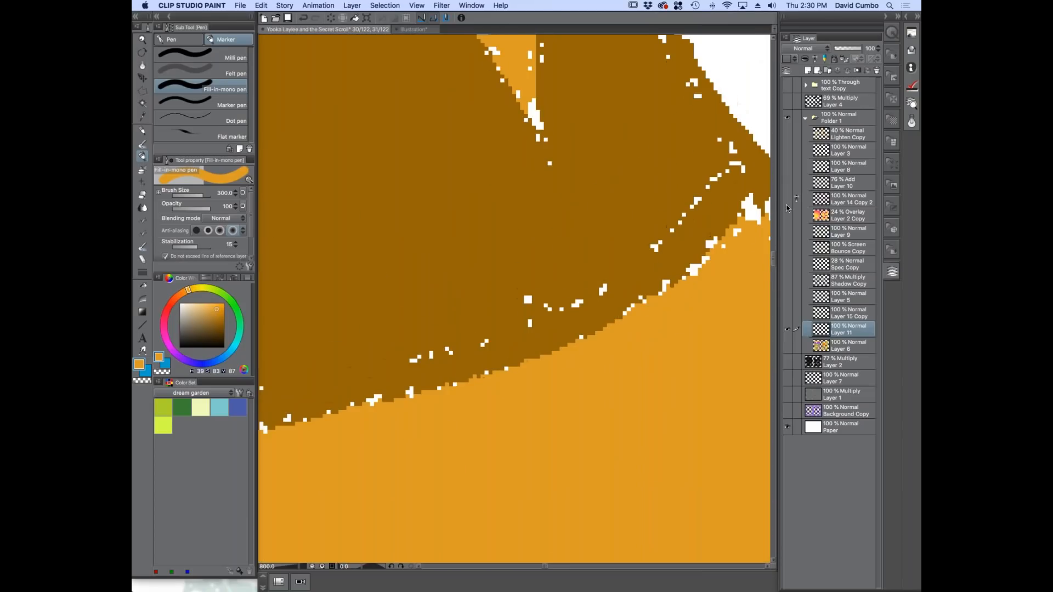
click(787, 200)
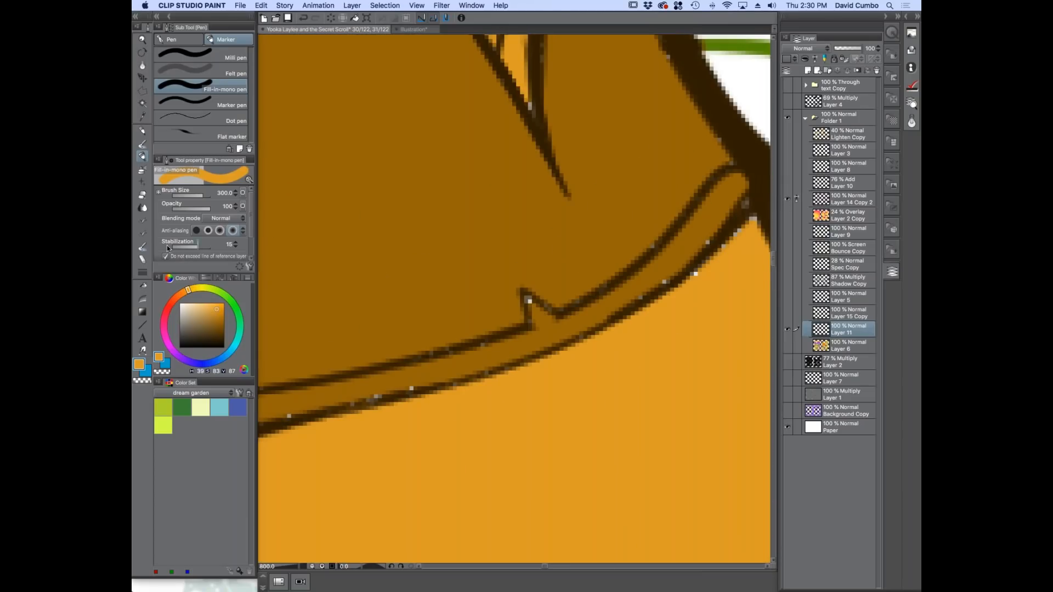
scroll(230, 242, down, 2)
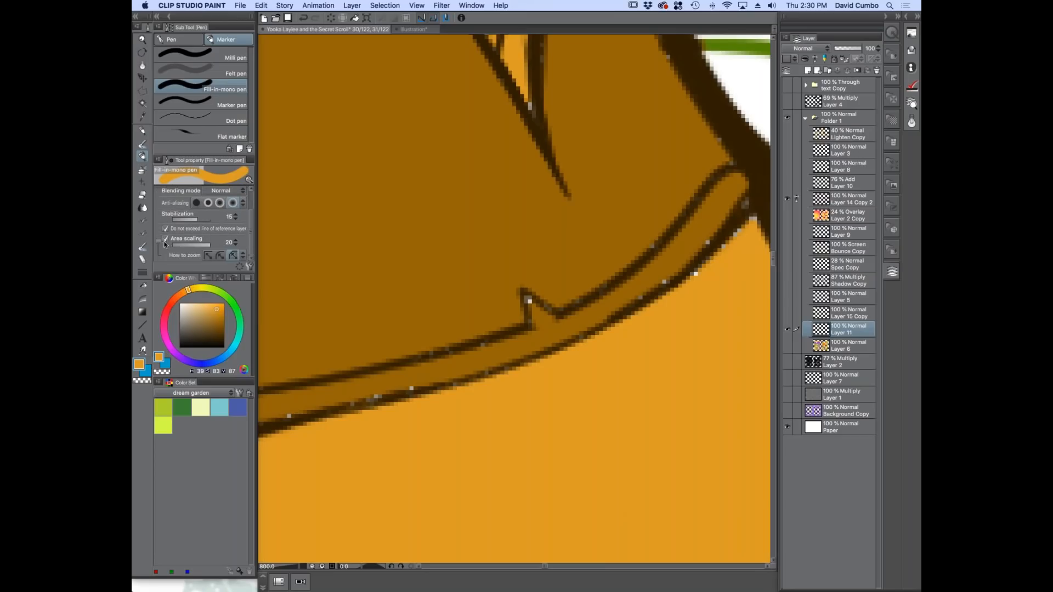
scroll(691, 291, down, 2)
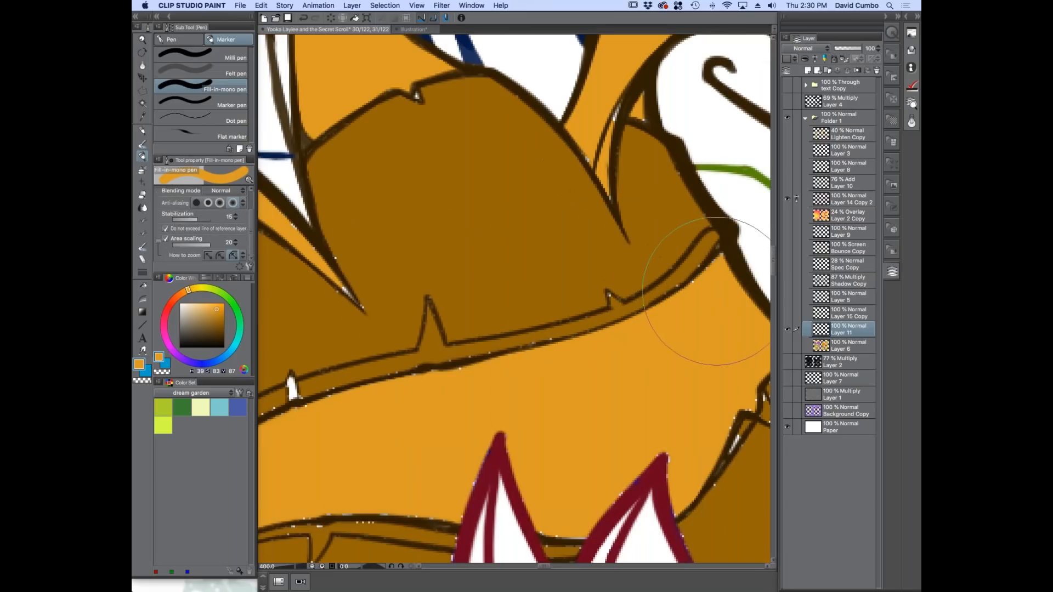
Sample the trunk's dark brown and paint over the unfilled specks along its upper band with the G-pen.
click(170, 40)
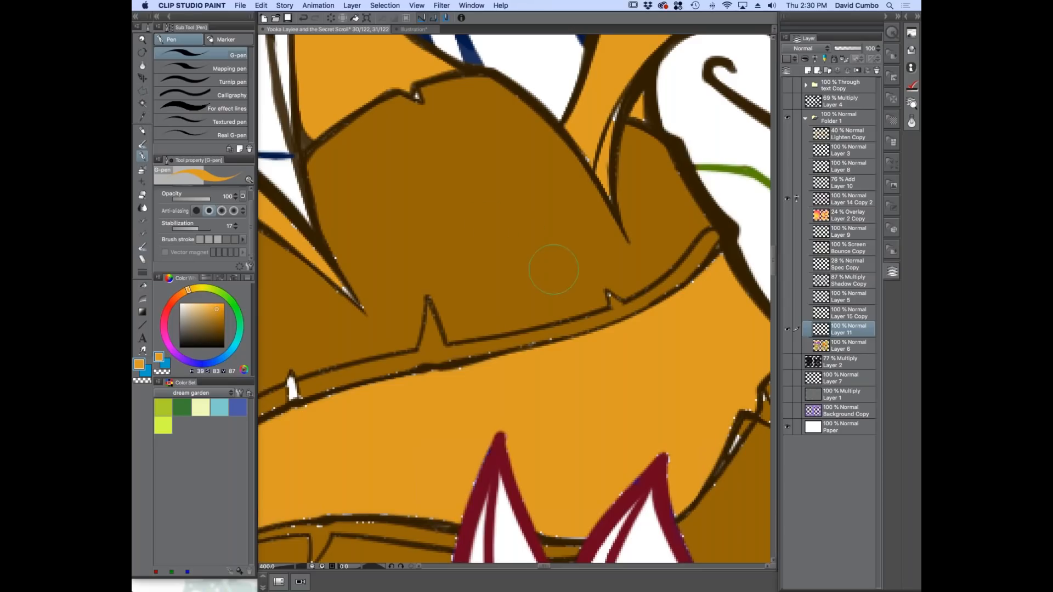
alt+click(550, 252)
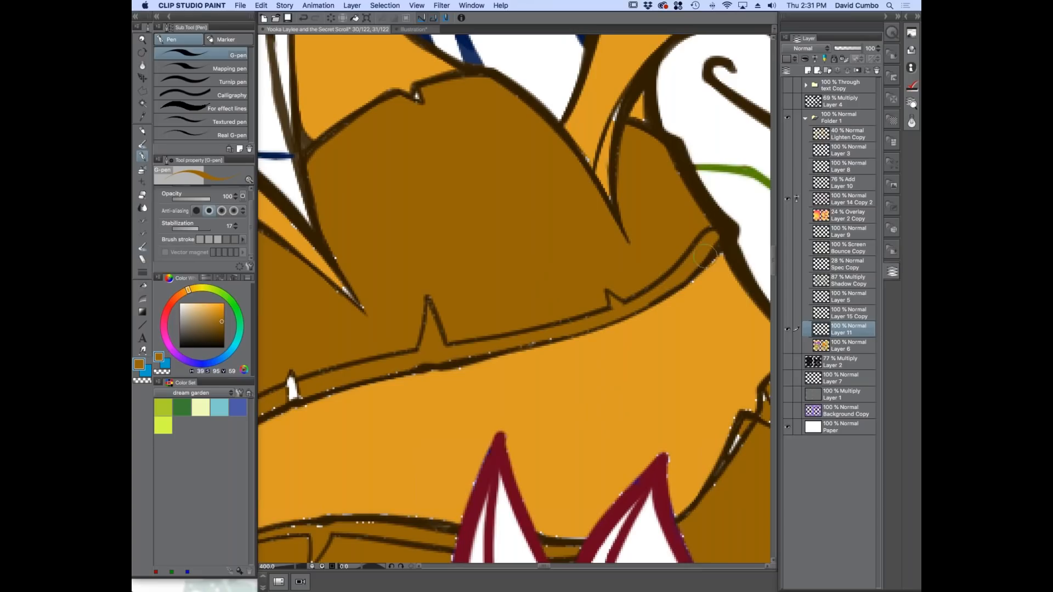
drag(553, 331, 367, 374)
drag(405, 294, 578, 282)
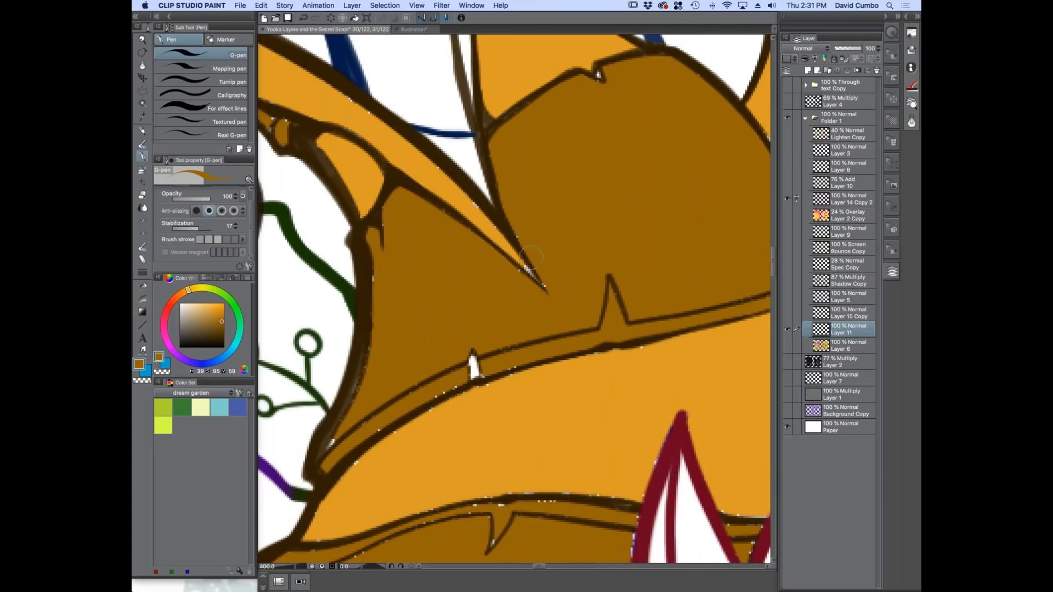
Fill the white notch in the band and the gaps along the trunk's left edge with the same brown.
drag(470, 355, 474, 375)
drag(325, 448, 364, 355)
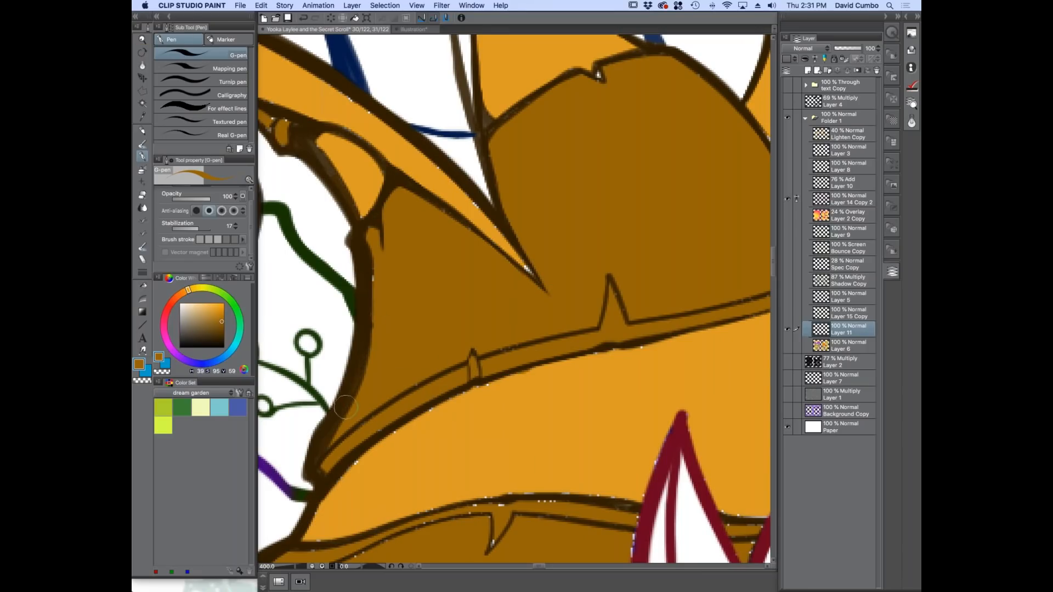
drag(280, 125, 271, 137)
scroll(420, 219, down, 3)
scroll(409, 316, up, 1)
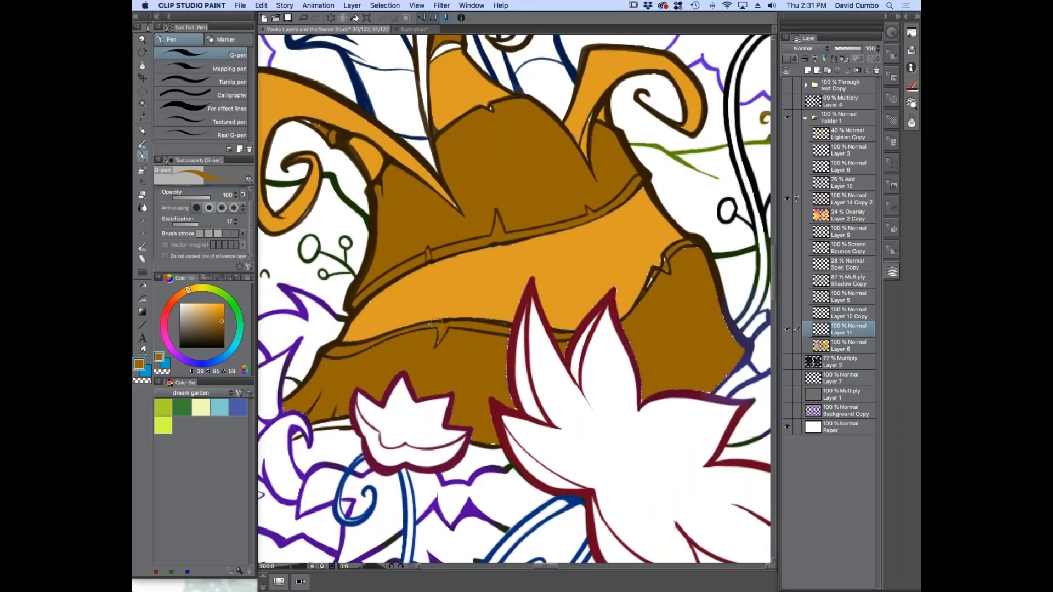
Undo the stray stroke and show the Shadow Copy layer over the flat colours.
drag(508, 331, 516, 405)
key(super+z)
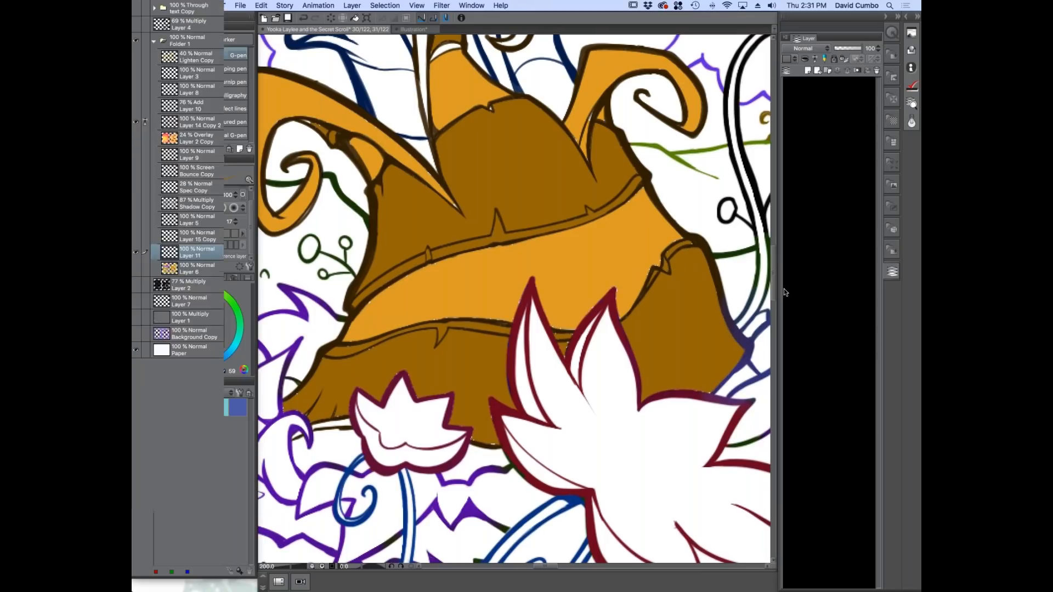
click(787, 279)
scroll(417, 260, down, 1)
scroll(412, 267, up, 1)
drag(716, 264, 733, 324)
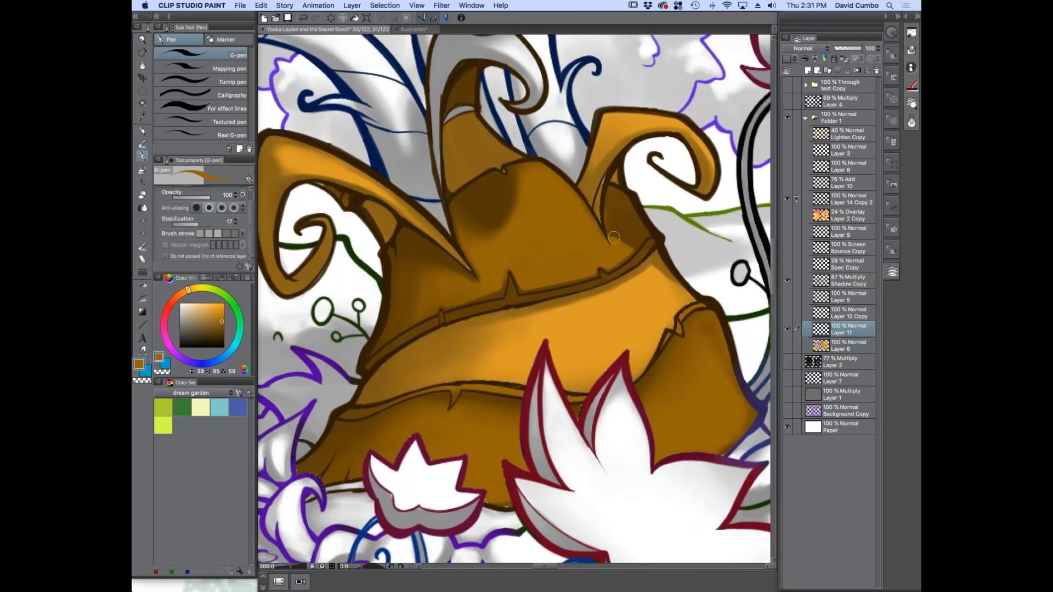
scroll(463, 143, down, 3)
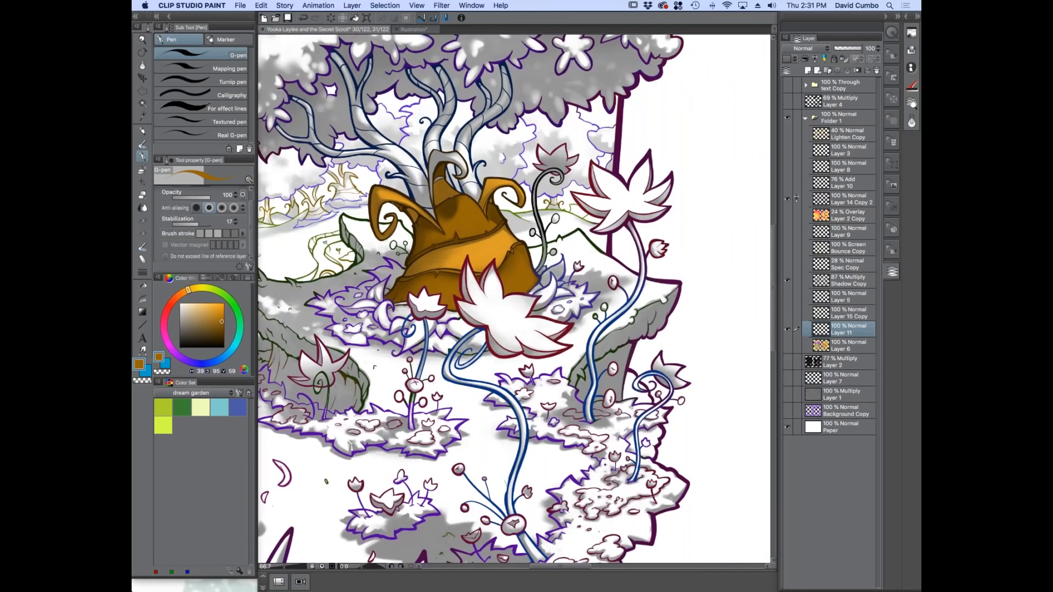
Draw a small downward arrow in the blank area right of the tree, above the large flower, and review the trunk's shading.
mouse_move(398, 184)
mouse_down()
mouse_move(428, 219)
mouse_move(455, 284)
mouse_up()
mouse_move(752, 189)
mouse_down()
mouse_move(739, 247)
mouse_move(754, 233)
mouse_move(724, 224)
mouse_up()
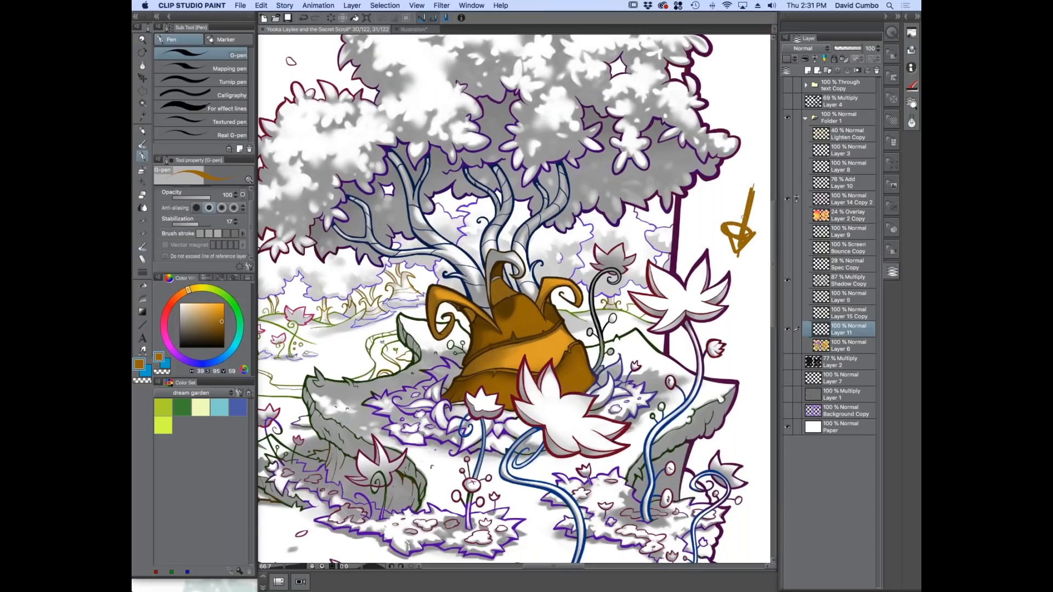
scroll(753, 187, down, 1)
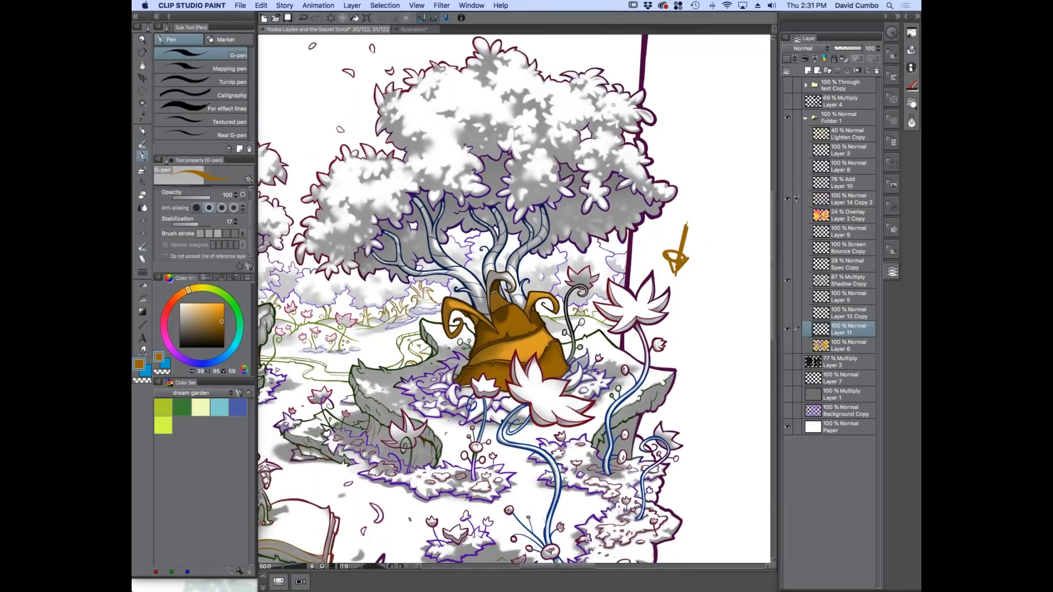
scroll(521, 311, up, 3)
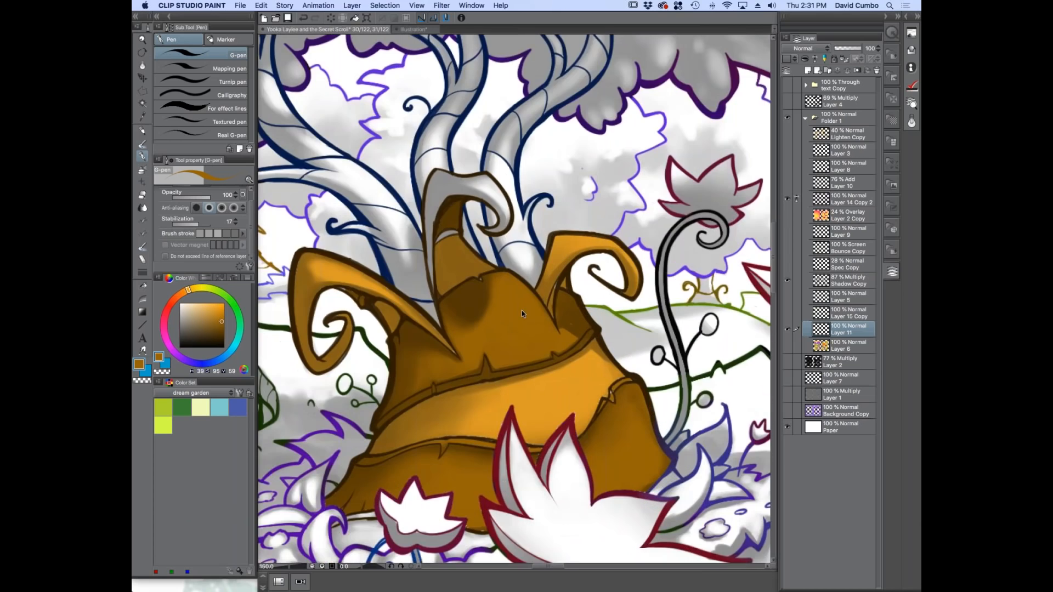
scroll(522, 310, down, 2)
scroll(506, 296, up, 2)
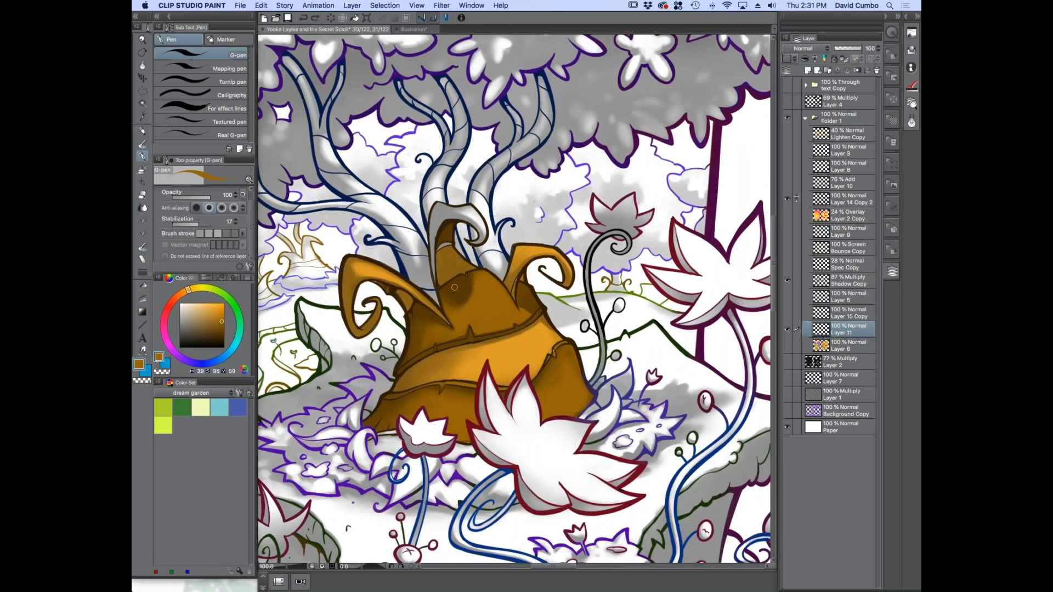
scroll(454, 286, up, 1)
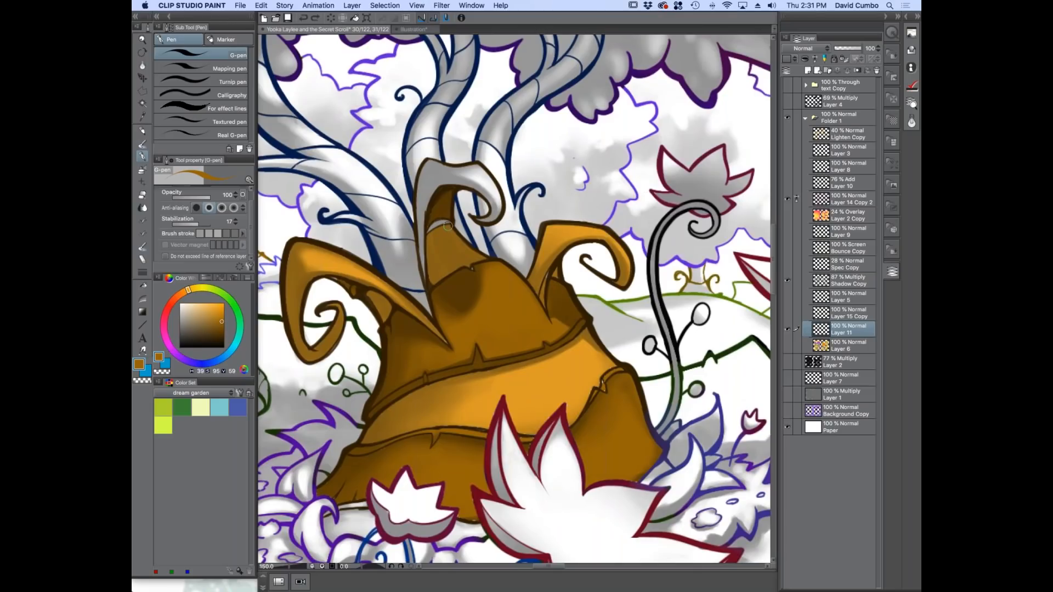
Hide the Shadow Copy layer and add a new raster layer directly above it.
click(831, 280)
click(786, 278)
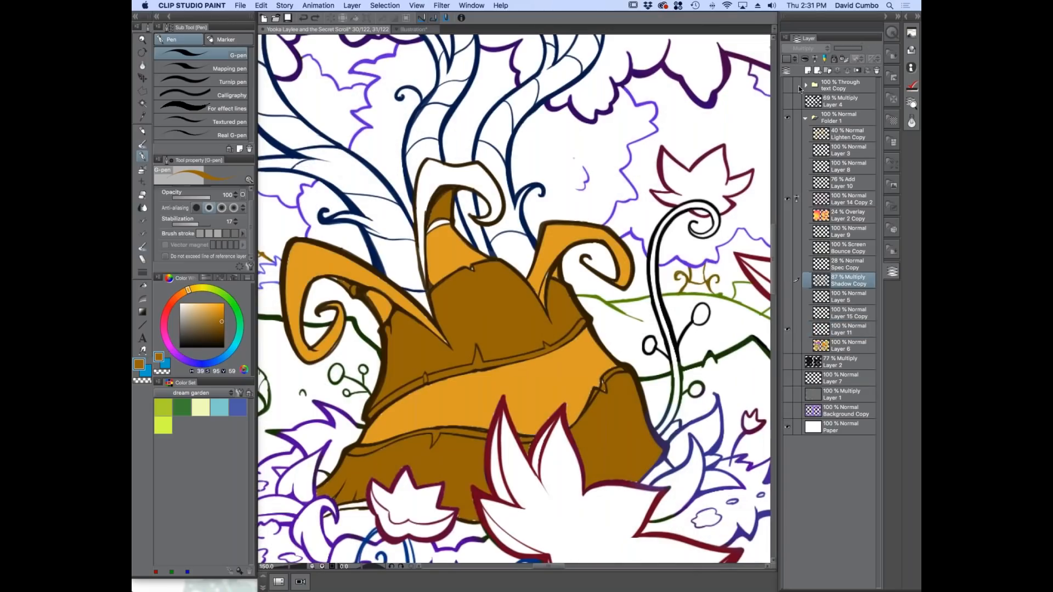
click(808, 71)
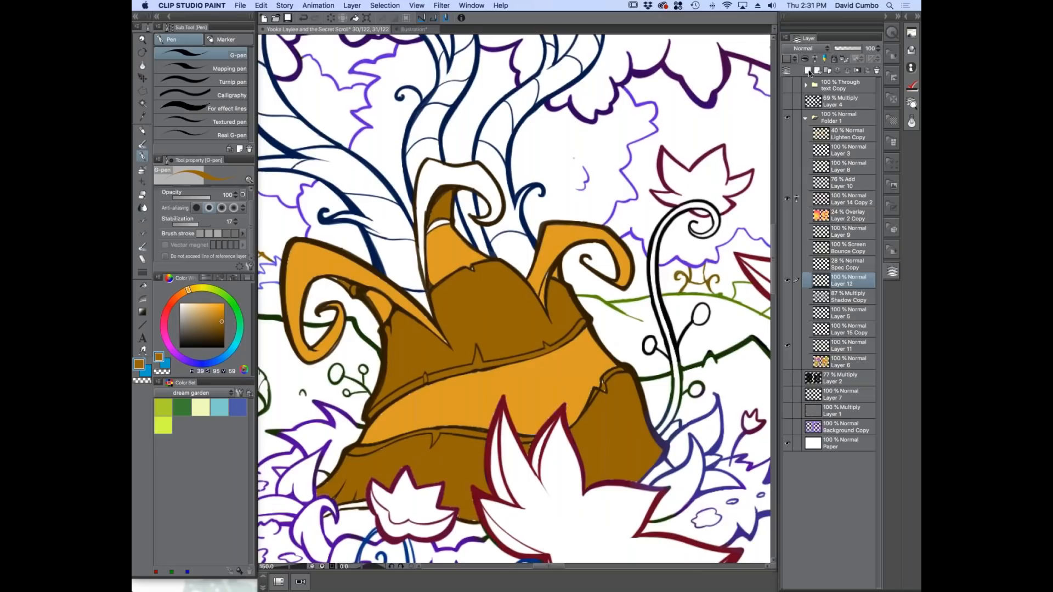
Set up the やわ肌ブラシ brush in mid grey at size 17 and set the new layer's blending mode to Multiply.
key(b)
click(178, 323)
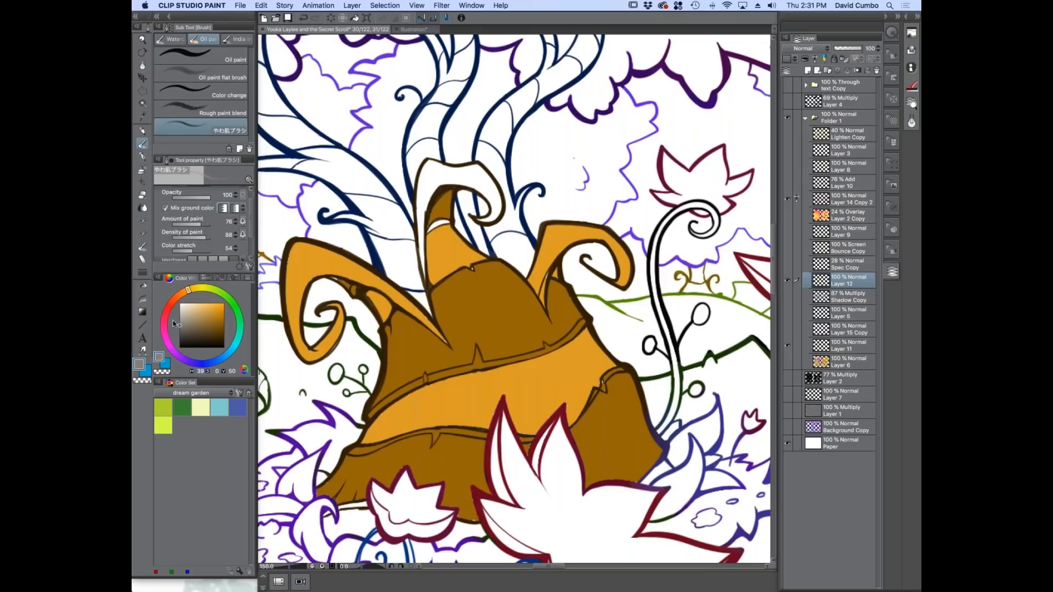
drag(354, 366, 409, 284)
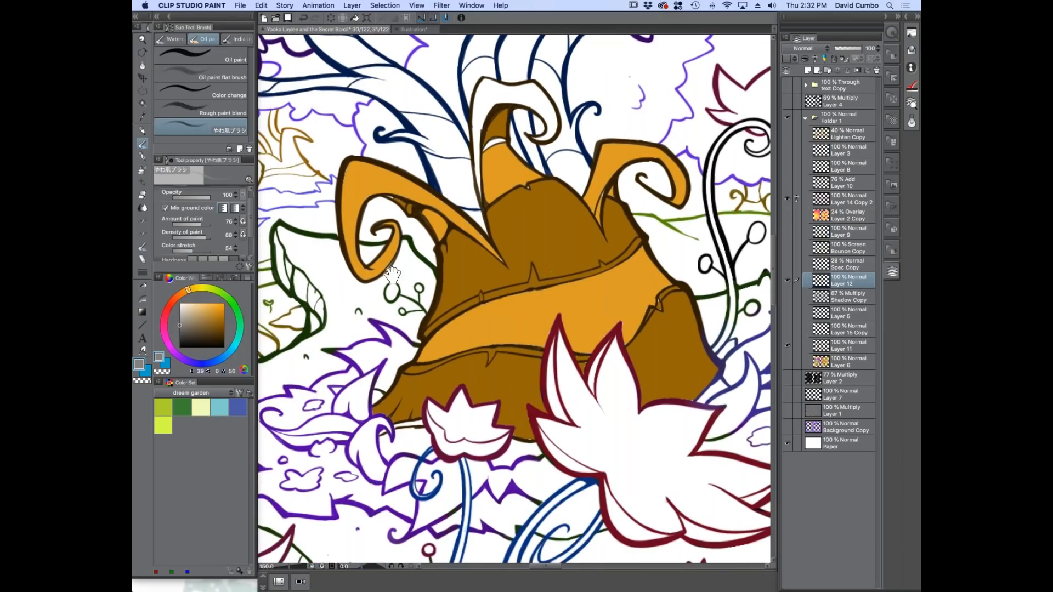
drag(389, 269, 384, 249)
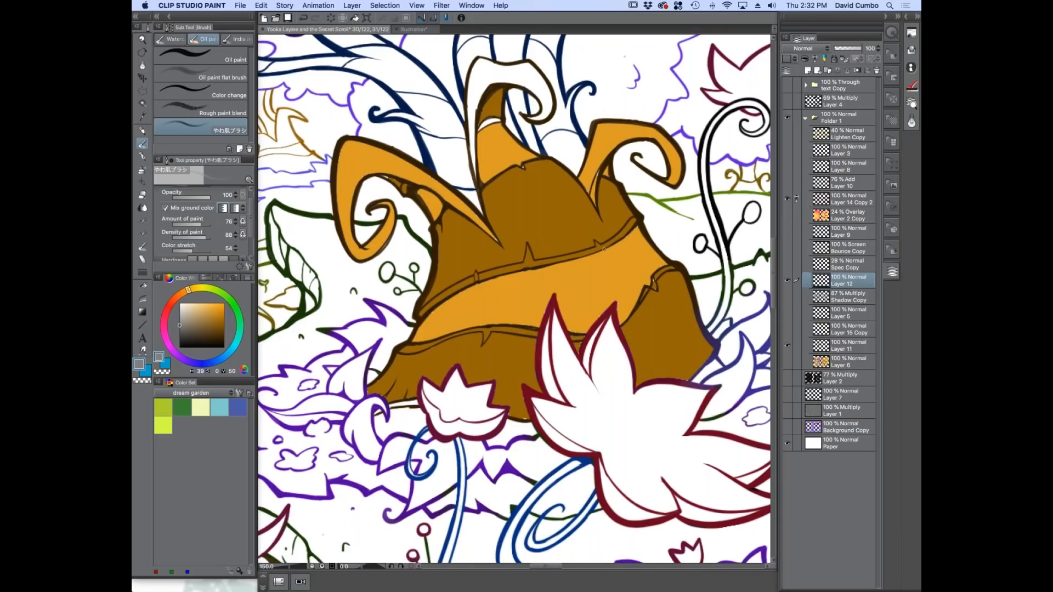
key(super+plus)
key(r)
drag(384, 295, 753, 112)
key(b)
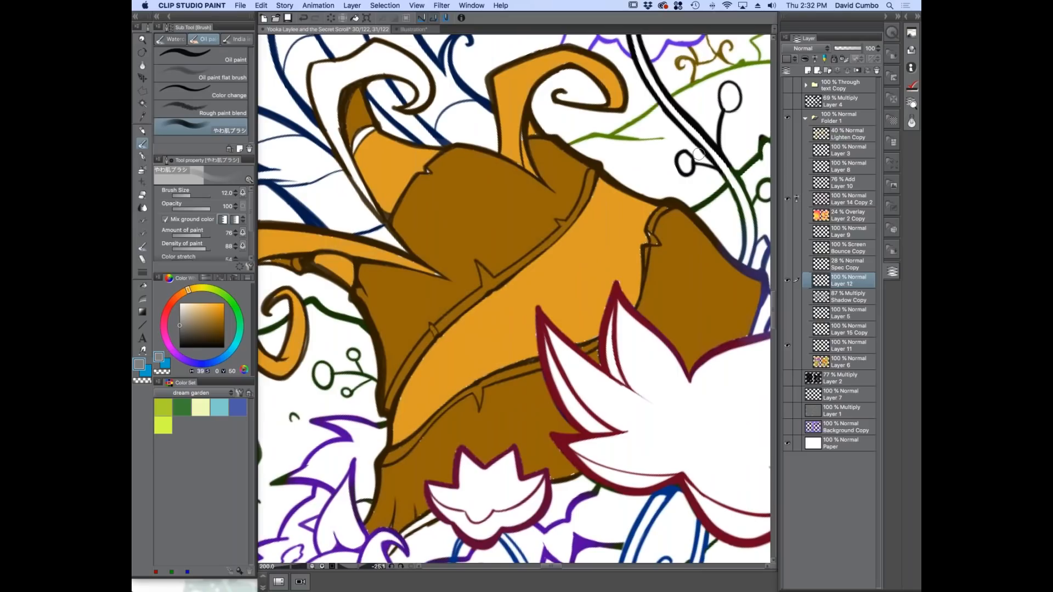
key(bracketright)
key(bracketright)
key(bracketright)
click(804, 48)
click(807, 85)
key(r)
mouse_move(359, 242)
mouse_down()
mouse_move(348, 287)
mouse_move(369, 380)
mouse_move(351, 274)
mouse_move(398, 168)
mouse_up()
key(b)
key(r)
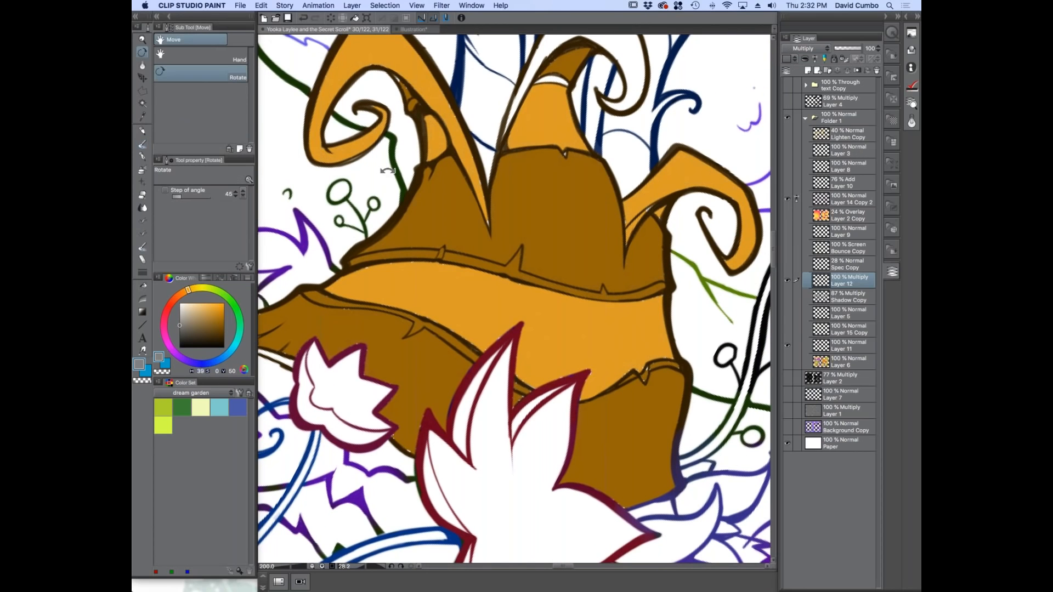
key(b)
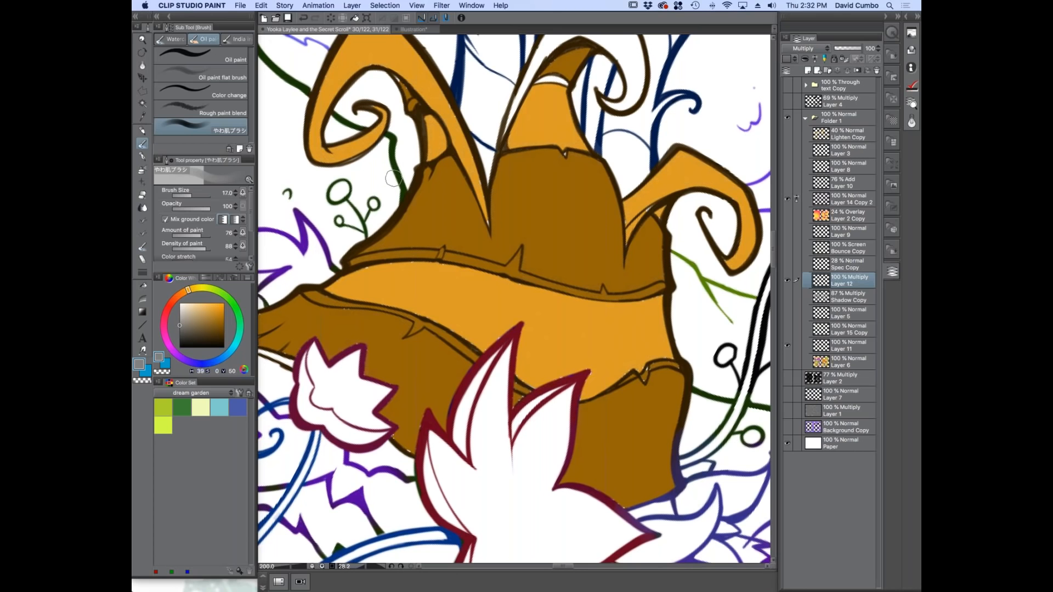
key(r)
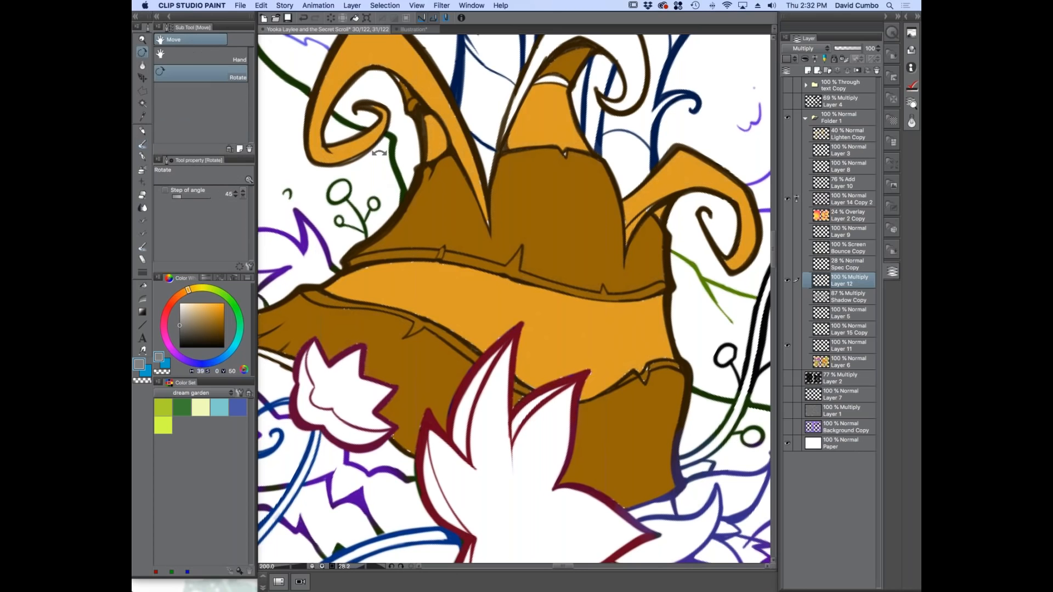
drag(379, 153, 396, 217)
key(b)
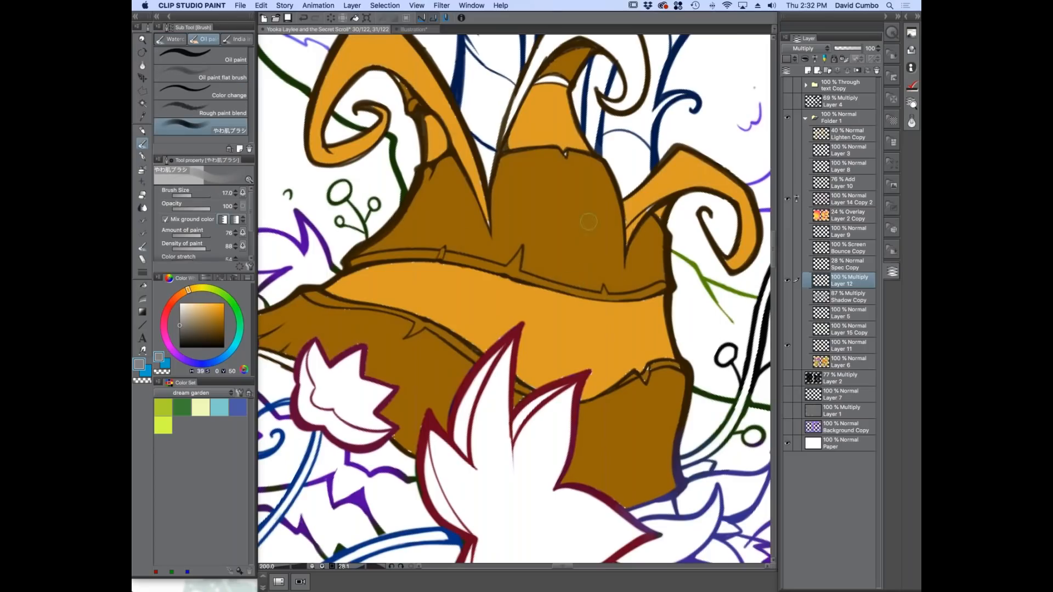
key(space)
drag(412, 215, 392, 181)
key(r)
drag(355, 334, 402, 402)
key(b)
key(space)
drag(371, 240, 475, 275)
key(super+minus)
scroll(476, 275, up, 3)
scroll(472, 274, down, 3)
key(space)
mouse_move(441, 346)
mouse_down()
mouse_move(397, 279)
mouse_move(404, 310)
mouse_move(417, 244)
mouse_move(407, 269)
mouse_up()
key(r)
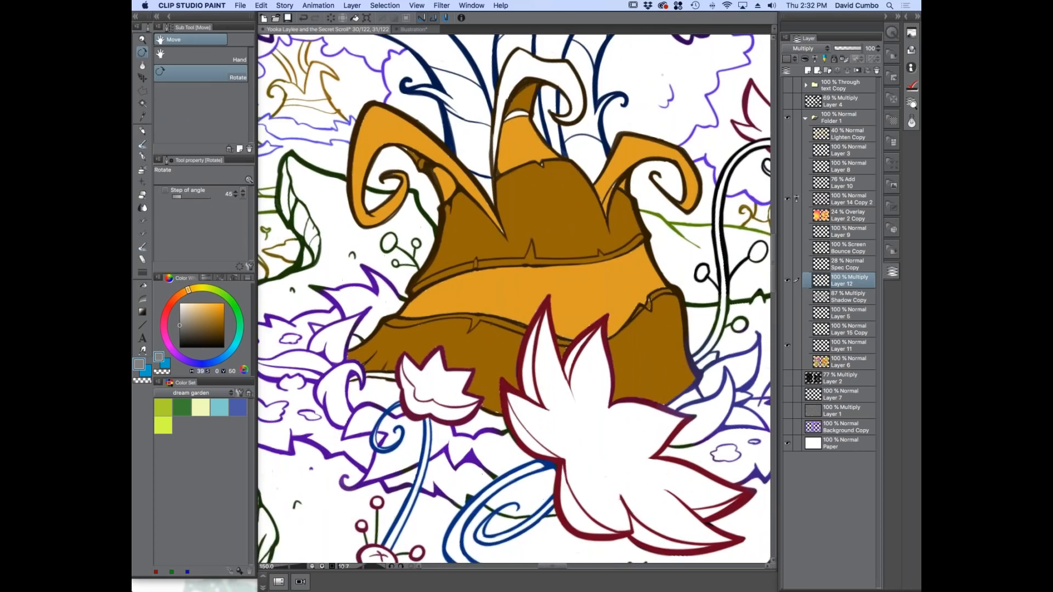
Shade the trunk's central spike in soft grey beneath its curled tip on the Multiply layer.
key(space)
drag(439, 235, 476, 276)
scroll(538, 187, up, 1)
scroll(600, 224, down, 1)
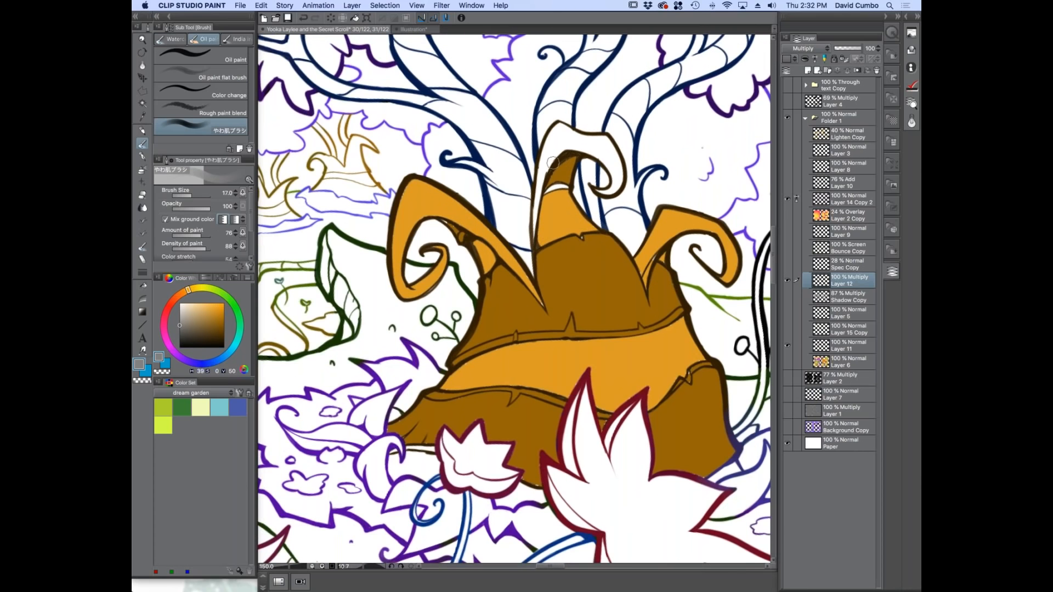
scroll(576, 154, up, 2)
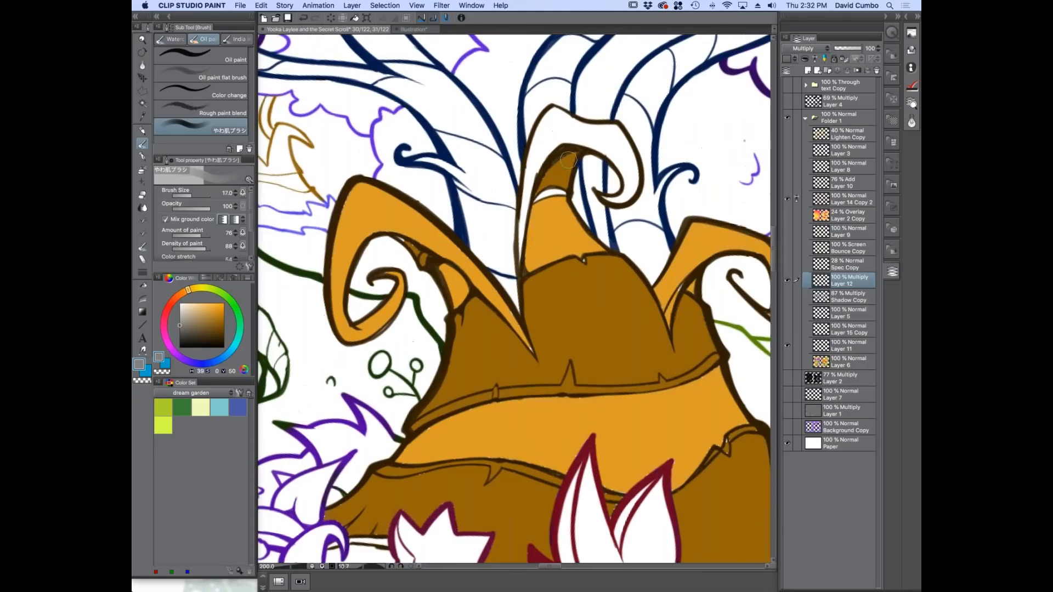
mouse_move(571, 157)
mouse_down()
mouse_move(562, 188)
mouse_move(554, 177)
mouse_move(542, 186)
mouse_move(533, 202)
mouse_move(549, 188)
mouse_move(552, 198)
mouse_move(531, 221)
mouse_move(545, 187)
mouse_move(548, 198)
mouse_move(528, 190)
mouse_move(521, 209)
mouse_move(526, 220)
mouse_move(591, 208)
mouse_move(543, 238)
mouse_up()
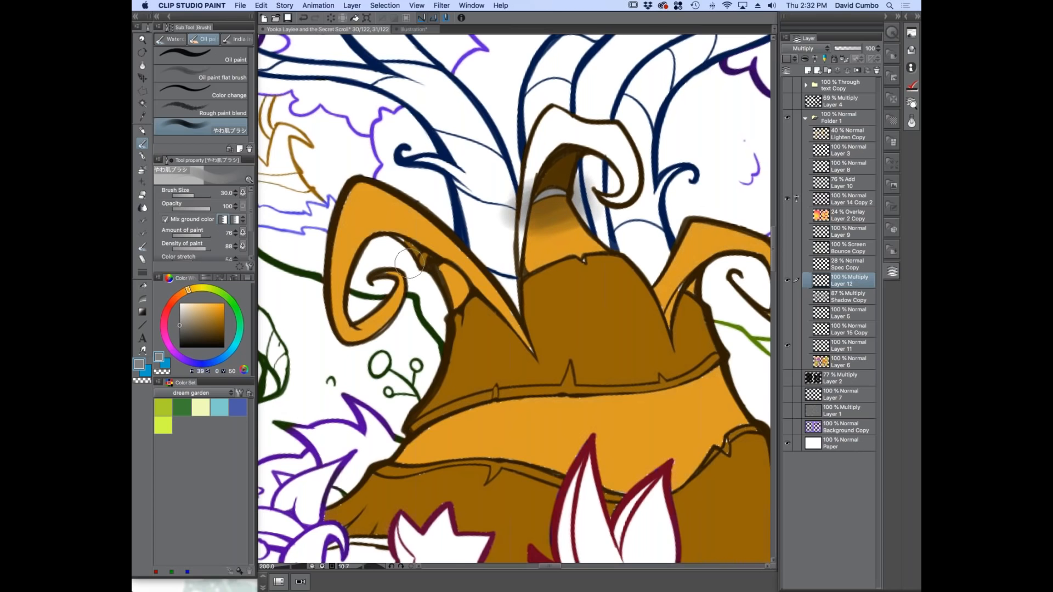
Shade the area beneath the left curled horn in soft grey with a size 20 brush.
scroll(409, 262, down, 3)
scroll(422, 237, up, 1)
scroll(422, 238, up, 1)
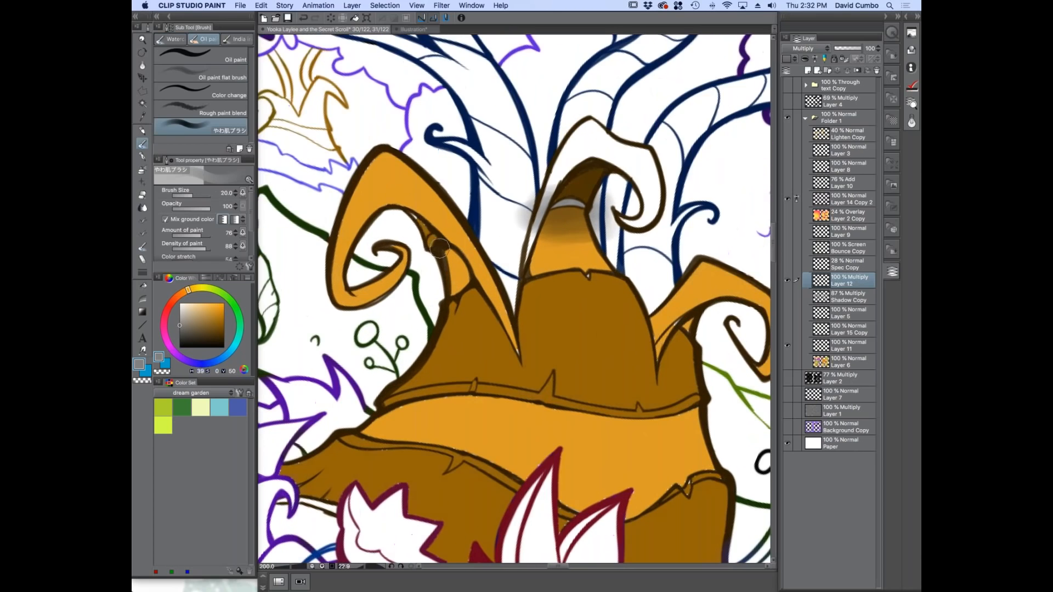
drag(400, 216, 456, 263)
Set the brush density of the やわ肌ブラシ brush to 11.
scroll(186, 241, down, 3)
drag(178, 247, 174, 246)
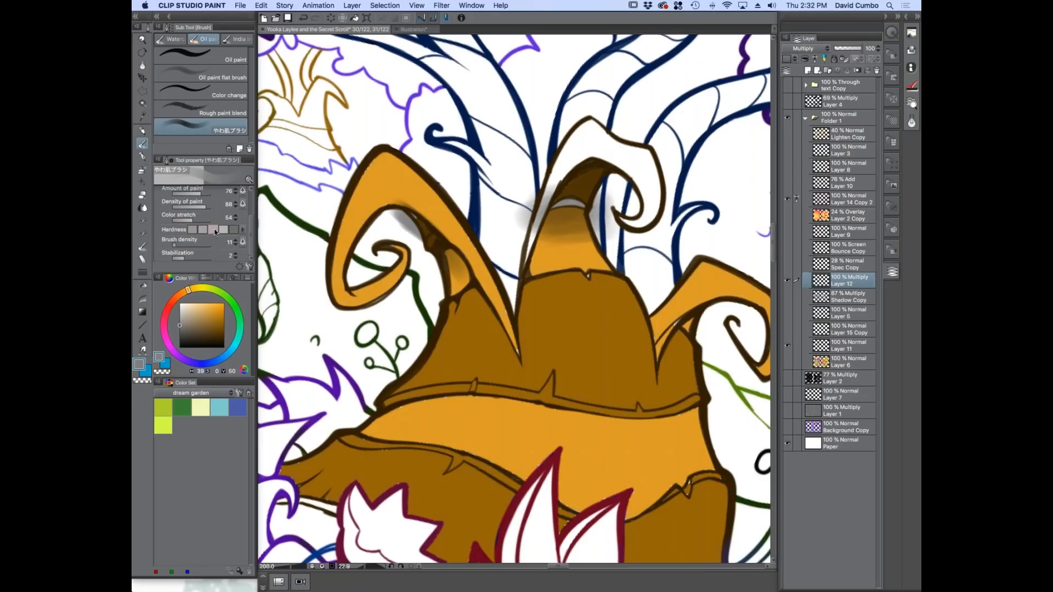
Shade the brown bark under the left horn in soft grey, following the horn's inner edge down to its pointed base.
mouse_move(433, 237)
mouse_down()
mouse_move(454, 262)
mouse_move(422, 230)
mouse_move(482, 326)
mouse_move(459, 267)
mouse_up()
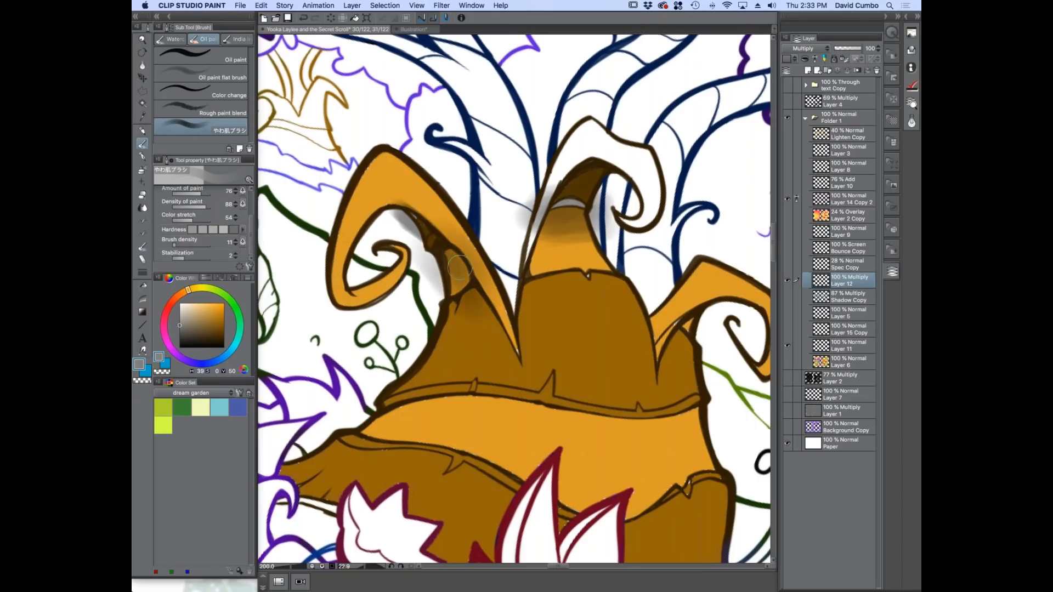
scroll(468, 279, up, 2)
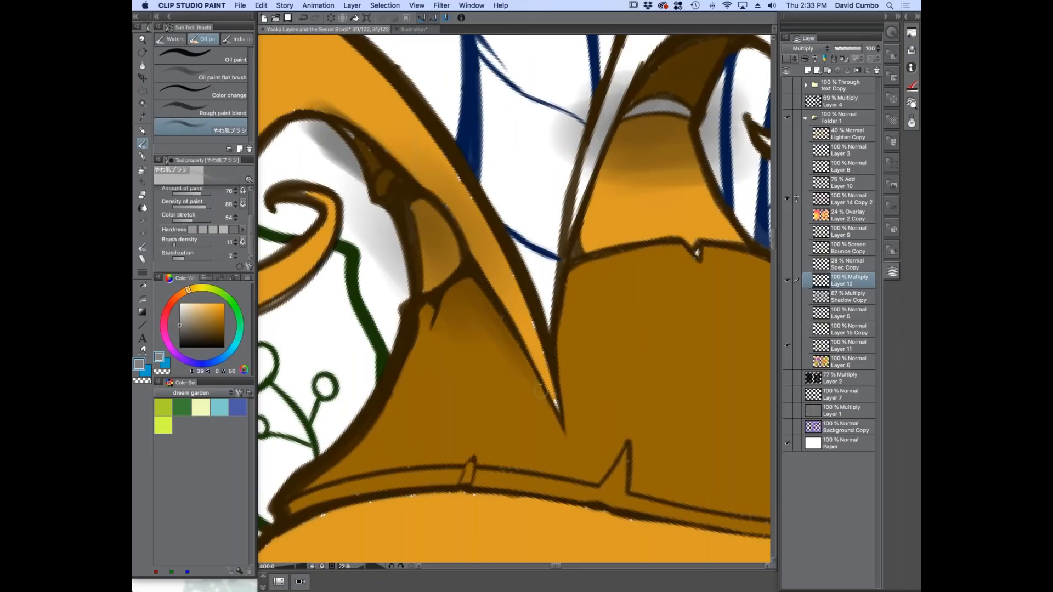
mouse_move(558, 425)
mouse_down()
mouse_move(484, 293)
mouse_move(462, 282)
mouse_move(493, 306)
mouse_move(448, 279)
mouse_move(464, 277)
mouse_move(472, 291)
mouse_move(386, 259)
mouse_move(508, 336)
mouse_move(409, 321)
mouse_move(489, 306)
mouse_move(425, 233)
mouse_move(440, 230)
mouse_move(304, 124)
mouse_move(390, 249)
mouse_move(364, 287)
mouse_move(536, 370)
mouse_move(377, 323)
mouse_move(529, 376)
mouse_move(479, 334)
mouse_move(541, 394)
mouse_up()
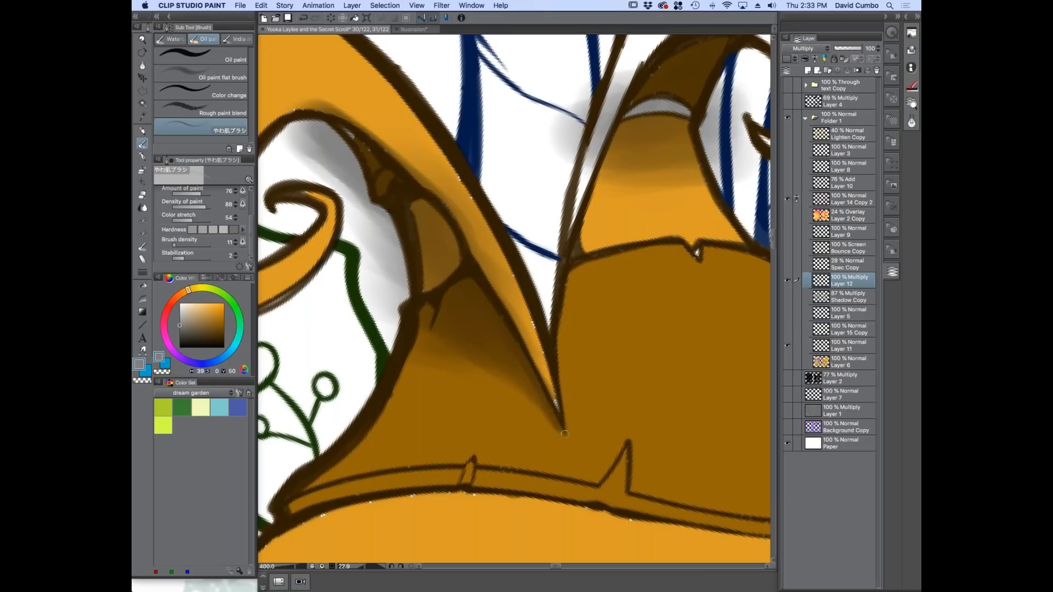
scroll(446, 355, down, 5)
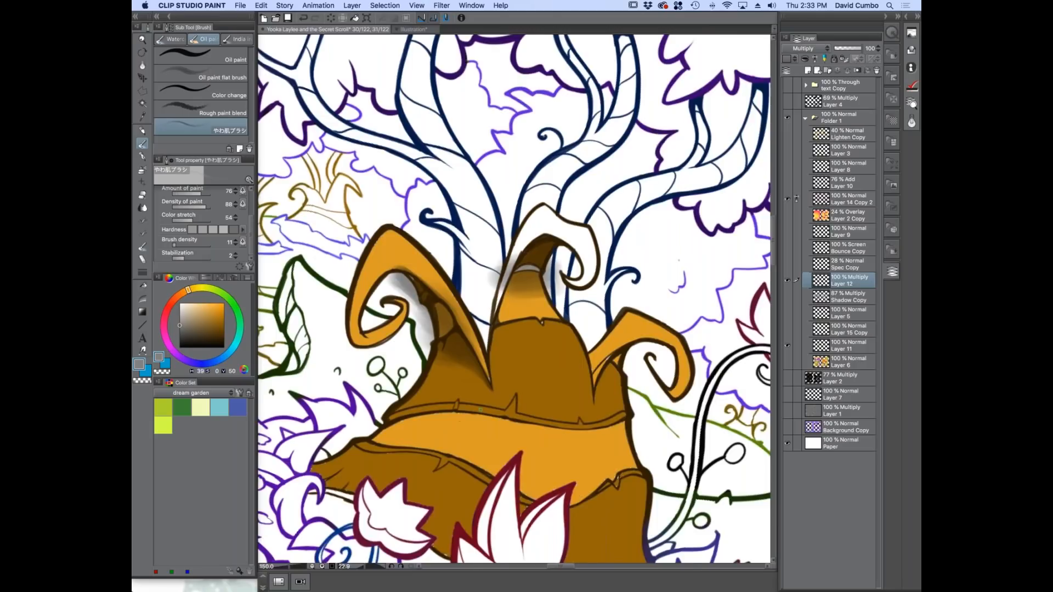
Shade the pointed crack above the upper rim in soft grey, extending the shadow upward from its tip.
scroll(539, 395, up, 5)
mouse_move(534, 406)
mouse_down()
mouse_move(546, 389)
mouse_move(538, 416)
mouse_move(525, 415)
mouse_move(555, 366)
mouse_up()
scroll(533, 383, up, 2)
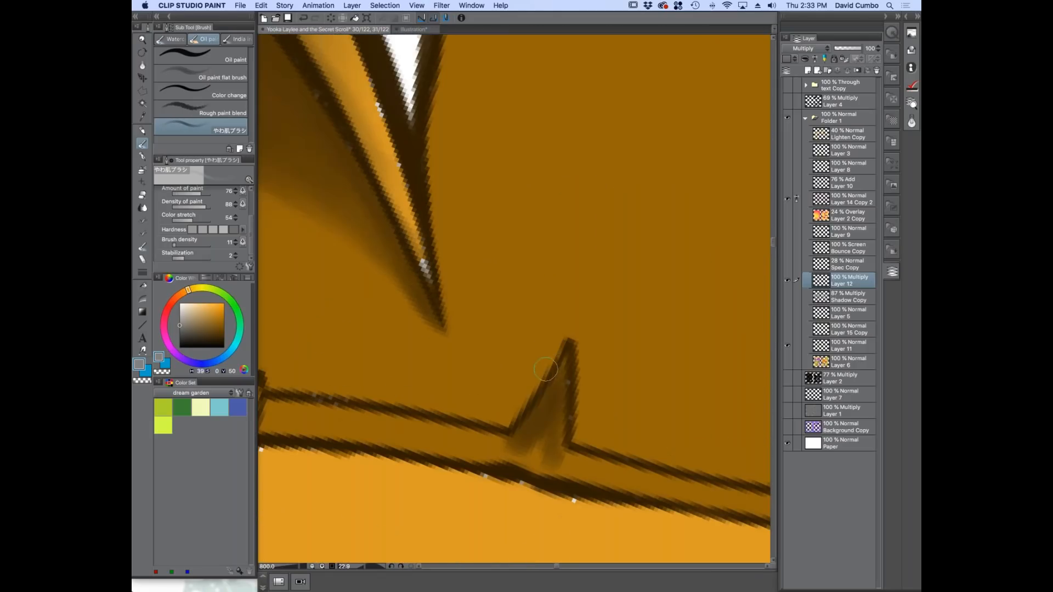
mouse_move(501, 429)
mouse_down()
mouse_move(567, 329)
mouse_move(578, 450)
mouse_move(570, 312)
mouse_up()
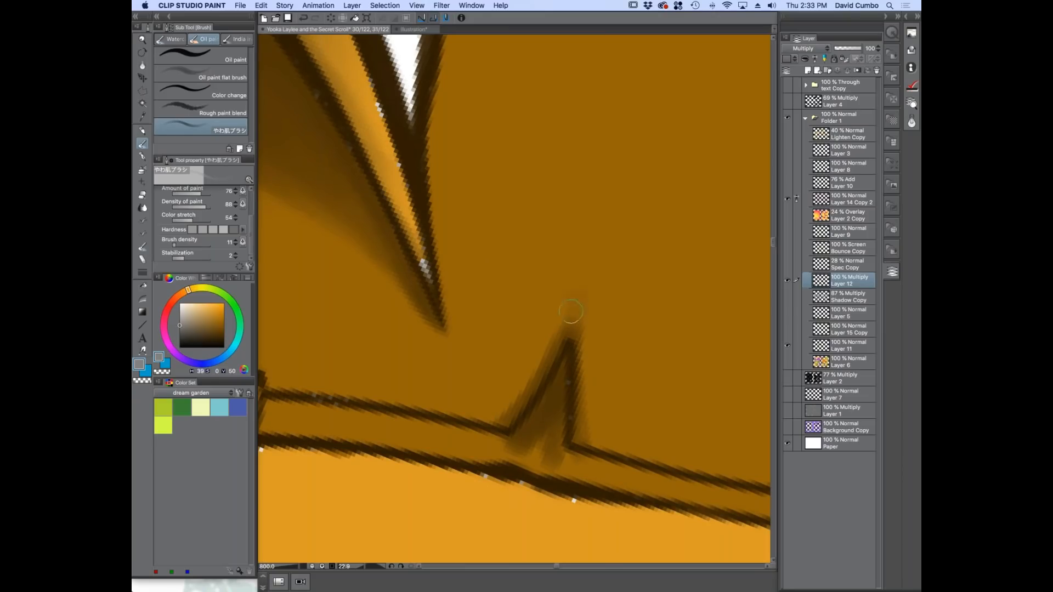
scroll(518, 329, down, 2)
scroll(478, 245, down, 4)
scroll(407, 337, up, 4)
mouse_move(547, 257)
mouse_down()
mouse_move(519, 318)
mouse_move(538, 334)
mouse_move(402, 307)
mouse_move(378, 314)
mouse_move(389, 309)
mouse_move(389, 280)
mouse_move(377, 317)
mouse_move(357, 312)
mouse_move(391, 300)
mouse_move(603, 343)
mouse_move(520, 331)
mouse_move(541, 347)
mouse_up()
scroll(541, 347, down, 5)
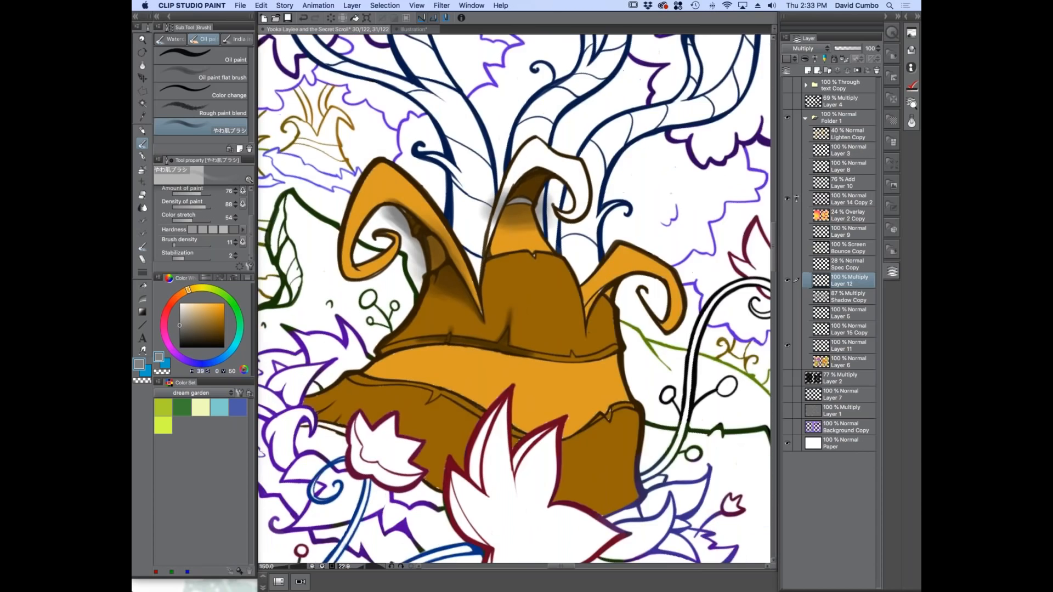
Darken the thin brown strip of the upper rim in soft grey across the full width of the trunk.
scroll(415, 330, up, 2)
mouse_move(399, 326)
mouse_down()
mouse_move(569, 353)
mouse_move(487, 340)
mouse_move(610, 344)
mouse_move(602, 347)
mouse_move(612, 323)
mouse_move(543, 355)
mouse_up()
scroll(549, 347, up, 4)
scroll(540, 355, down, 2)
mouse_move(624, 350)
mouse_down()
mouse_move(688, 332)
mouse_move(615, 350)
mouse_move(678, 335)
mouse_move(620, 358)
mouse_move(692, 345)
mouse_move(540, 383)
mouse_up()
scroll(364, 342, down, 2)
drag(354, 343, 598, 339)
scroll(597, 339, up, 2)
mouse_move(484, 307)
mouse_down()
mouse_move(335, 328)
mouse_move(407, 307)
mouse_move(285, 357)
mouse_move(384, 324)
mouse_move(545, 312)
mouse_up()
scroll(560, 351, down, 2)
drag(559, 351, 449, 340)
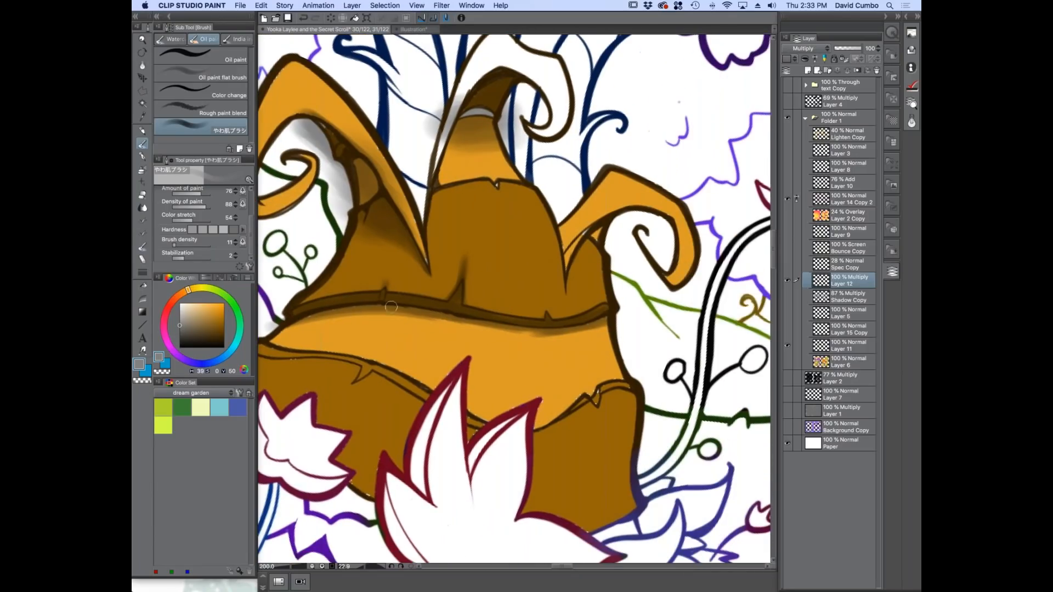
Paint a narrow grey shadow on the orange band directly beneath the upper rim.
scroll(442, 306, up, 2)
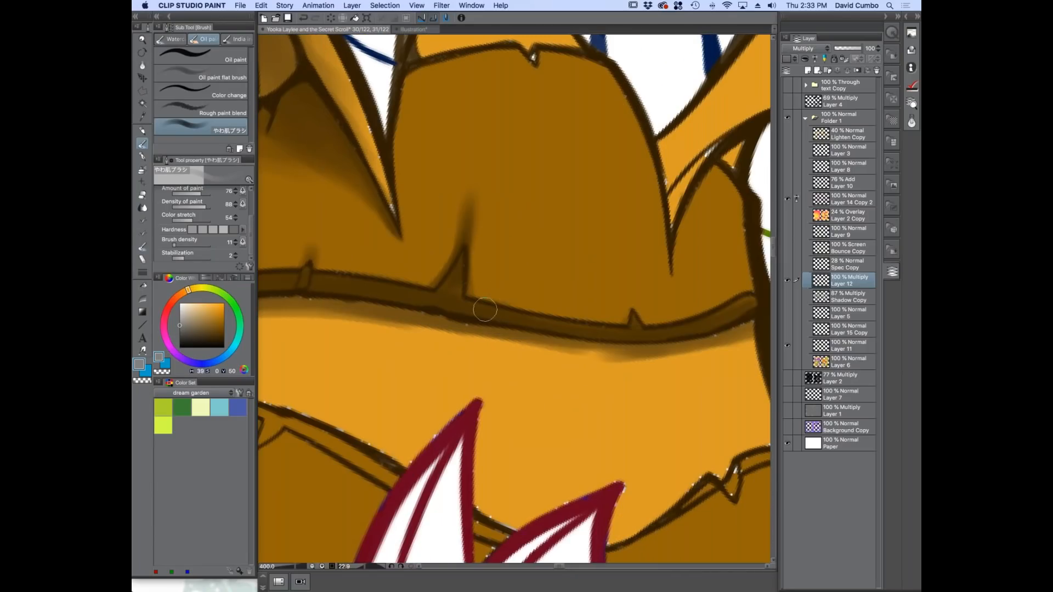
mouse_move(409, 316)
mouse_down()
mouse_move(463, 334)
mouse_move(634, 350)
mouse_move(586, 350)
mouse_move(458, 331)
mouse_move(678, 345)
mouse_up()
scroll(515, 369, down, 2)
scroll(426, 390, down, 2)
scroll(435, 409, up, 1)
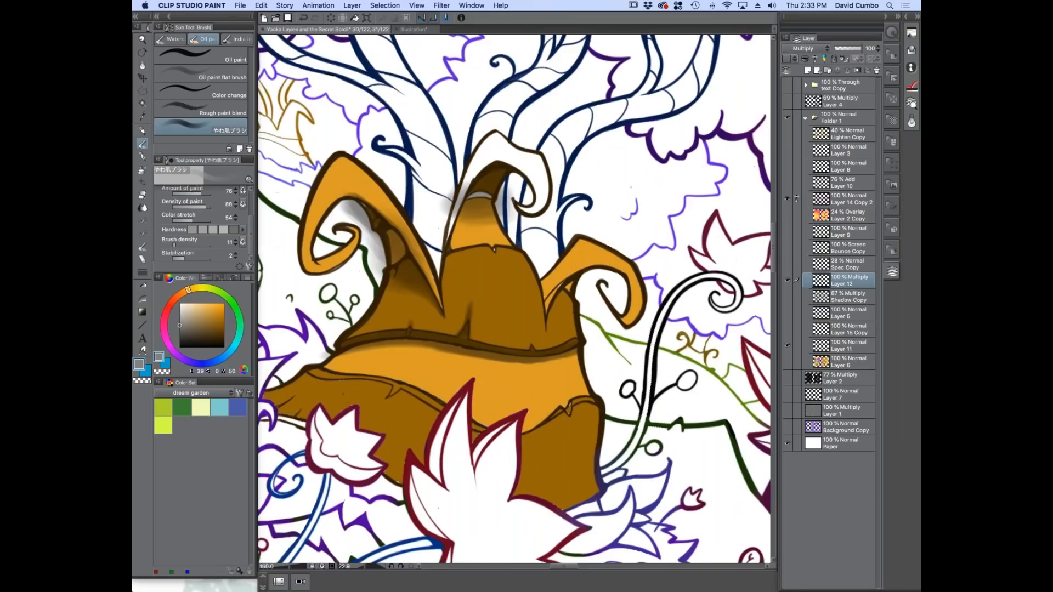
scroll(433, 392, up, 1)
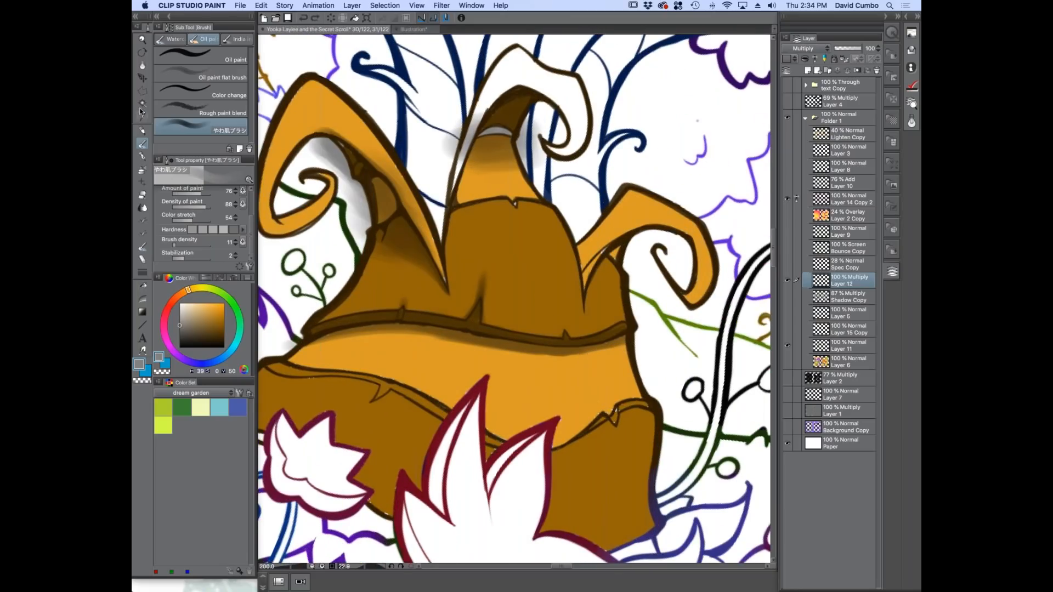
Auto-select the orange band between the two rims from the reference layer and hide the selection border.
key(w)
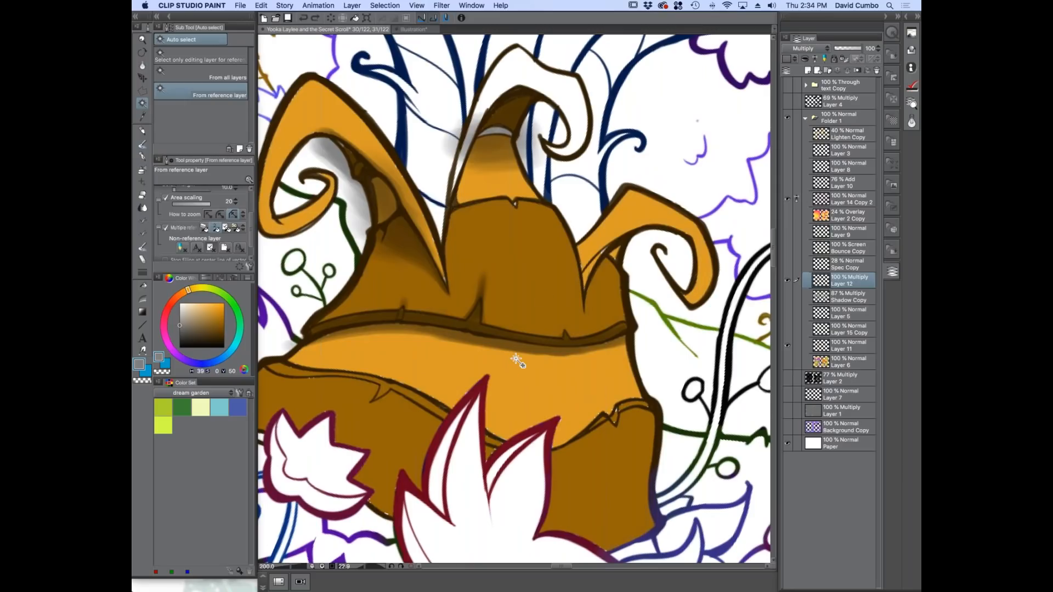
click(516, 360)
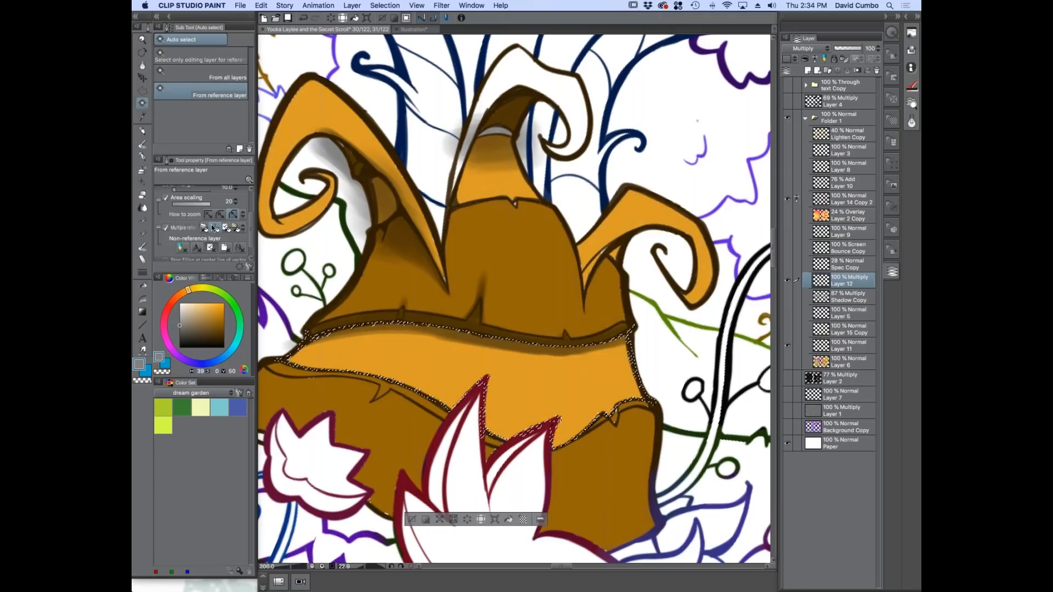
click(165, 228)
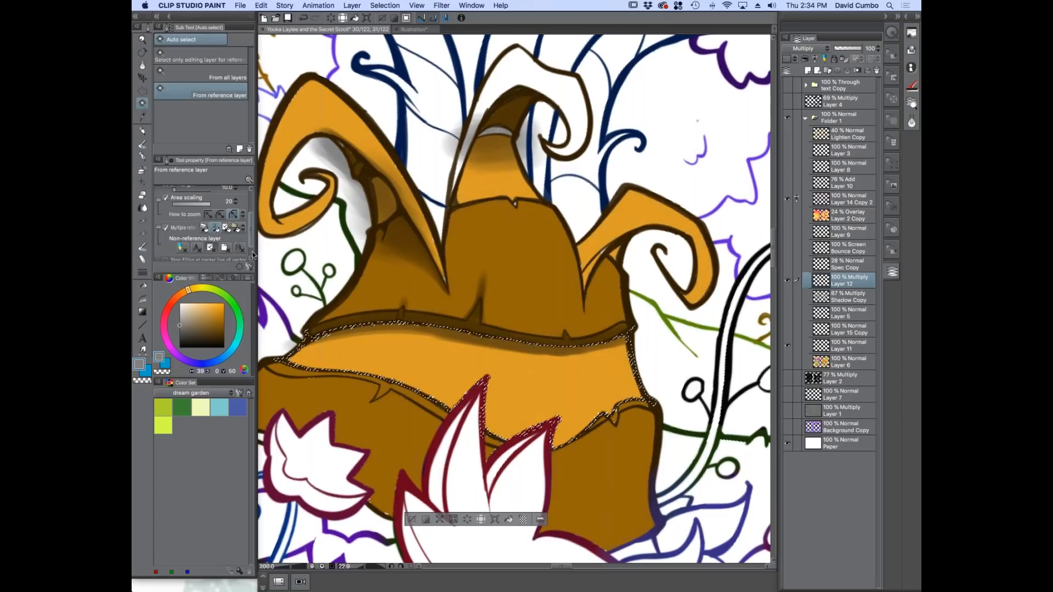
drag(229, 274, 279, 263)
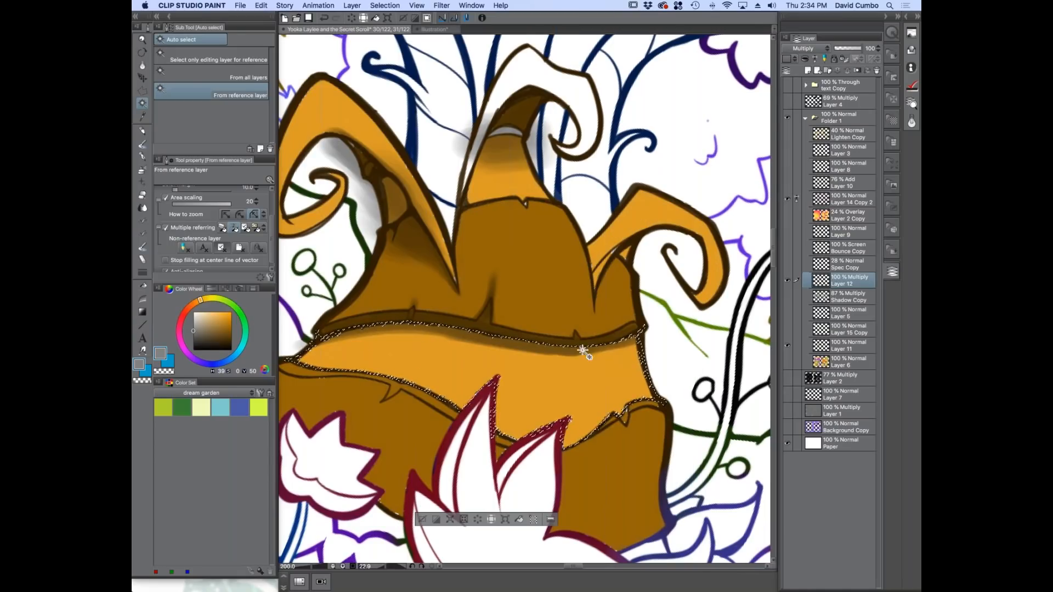
click(427, 18)
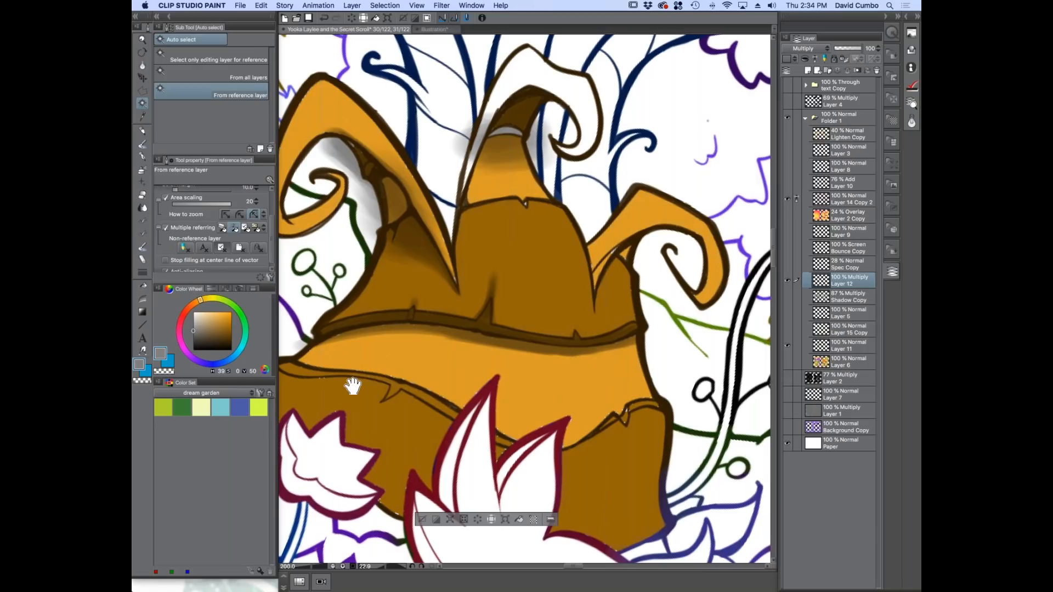
Paint a broad soft shadow with the やわ肌ブラシ brush along the selected orange band's upper edge, beneath the rim.
drag(353, 387, 430, 301)
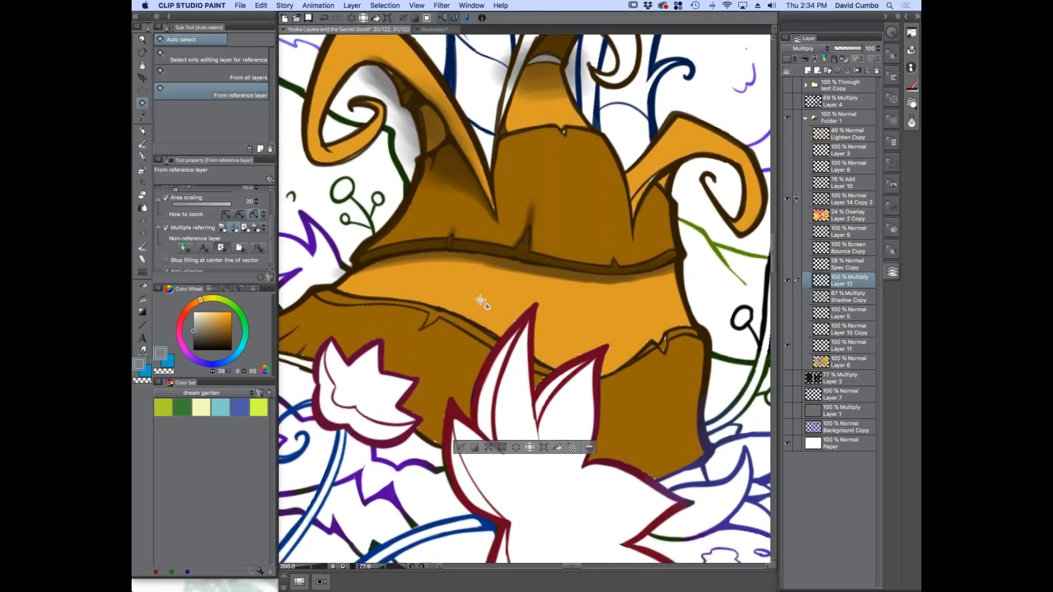
click(139, 144)
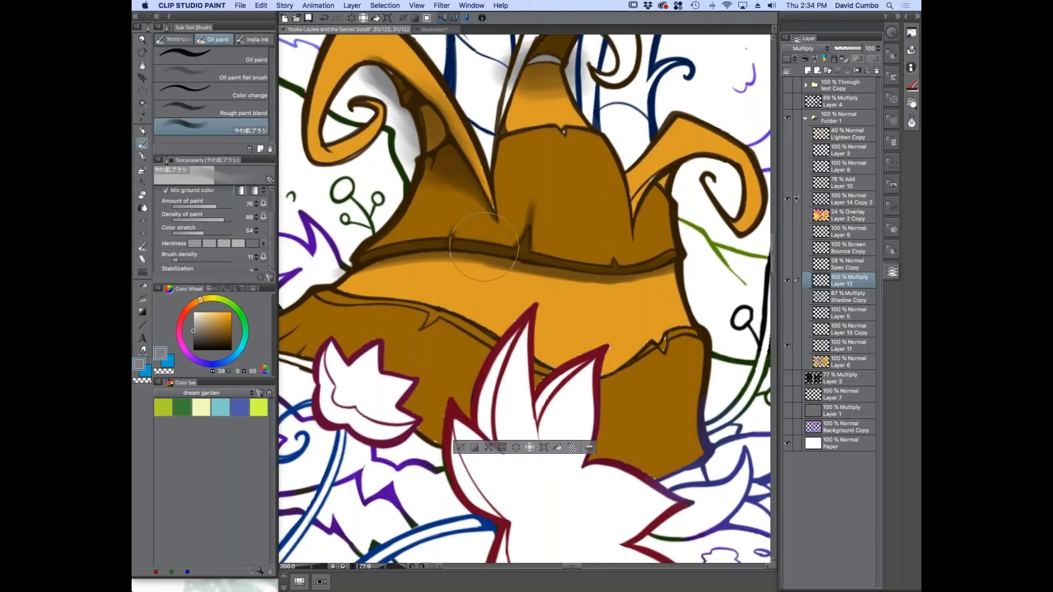
drag(549, 257, 687, 245)
drag(607, 253, 714, 245)
mouse_move(329, 264)
mouse_down()
mouse_move(537, 243)
mouse_move(580, 255)
mouse_move(568, 242)
mouse_move(432, 234)
mouse_move(674, 255)
mouse_up()
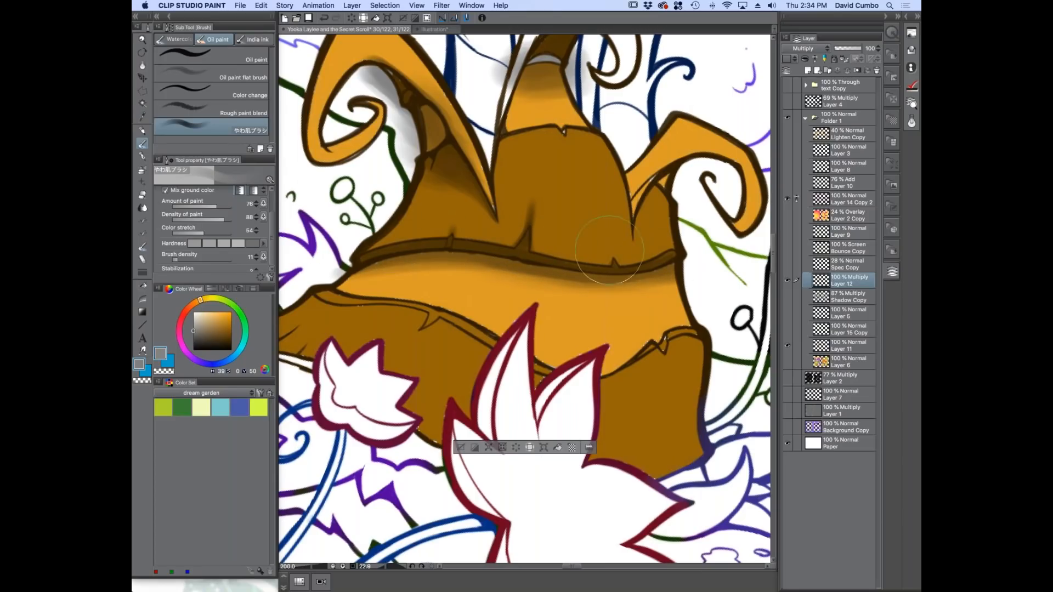
Shade the orange band's lower edge along the torn lower rim, and clear the selection.
mouse_move(600, 391)
mouse_down()
mouse_move(681, 354)
mouse_move(540, 383)
mouse_up()
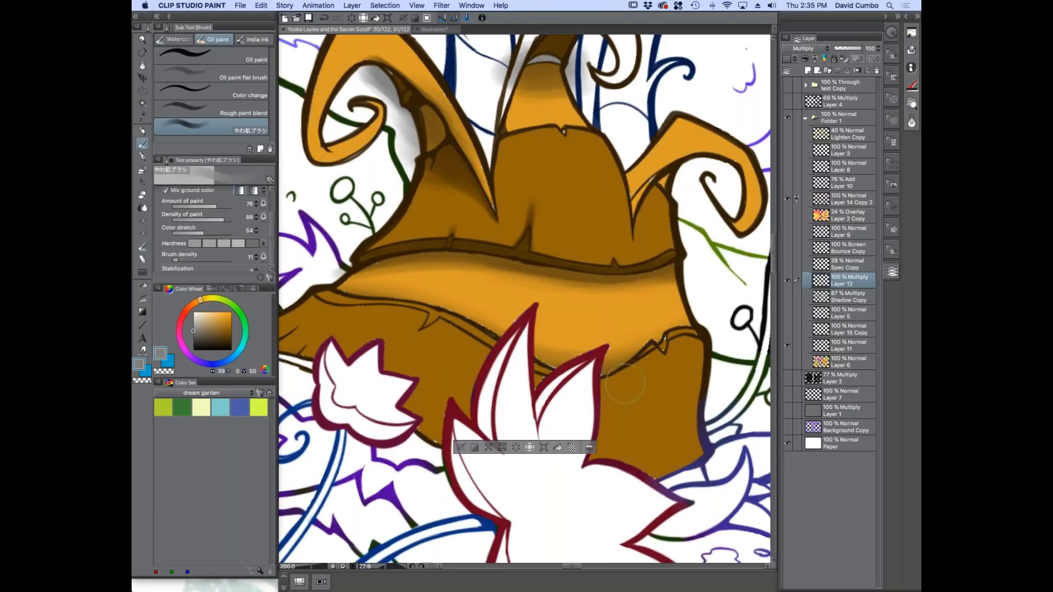
drag(488, 360, 336, 305)
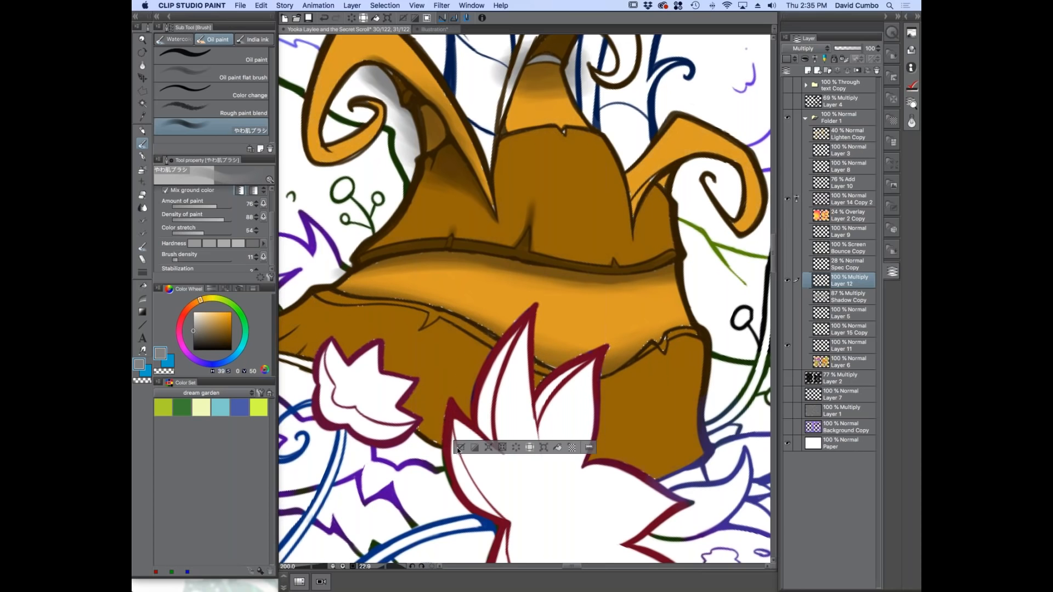
scroll(427, 348, down, 5)
scroll(427, 348, up, 5)
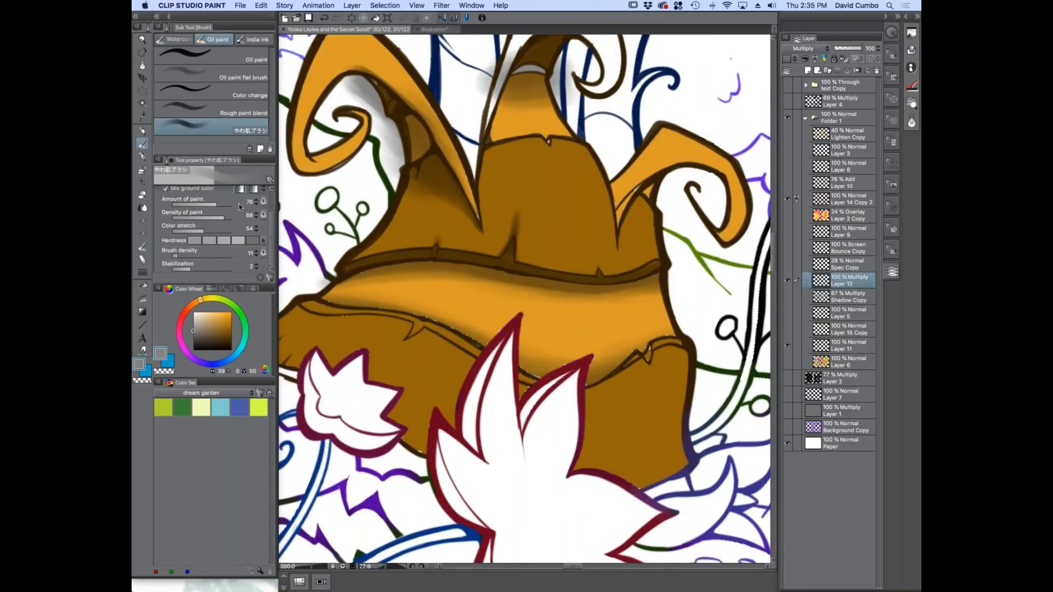
Auto-select both lower brown trunk sections from the reference layer, adding the right one to the selection after the left.
click(142, 103)
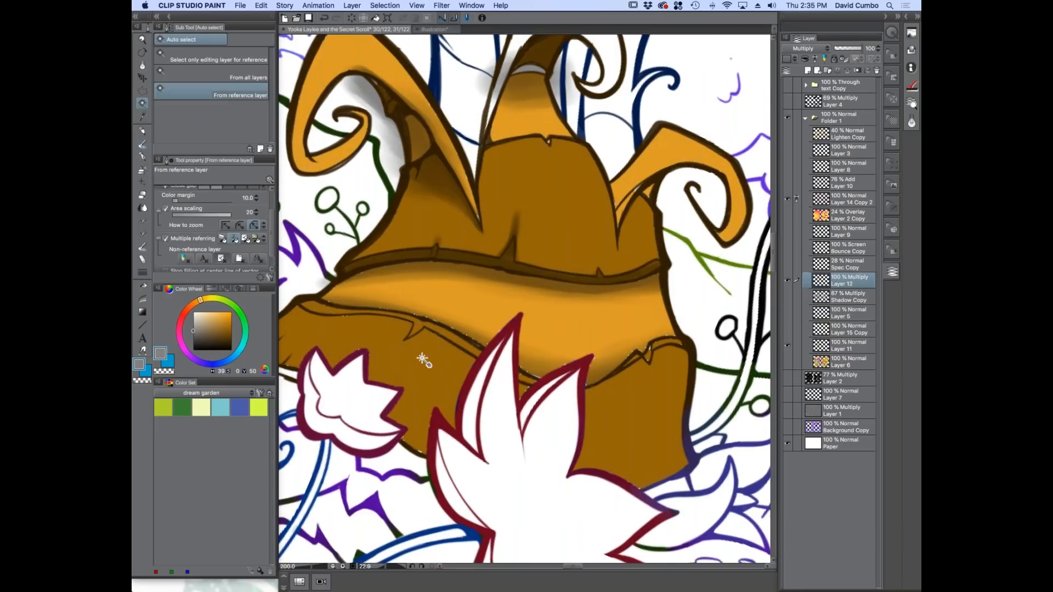
click(423, 357)
shift+click(629, 415)
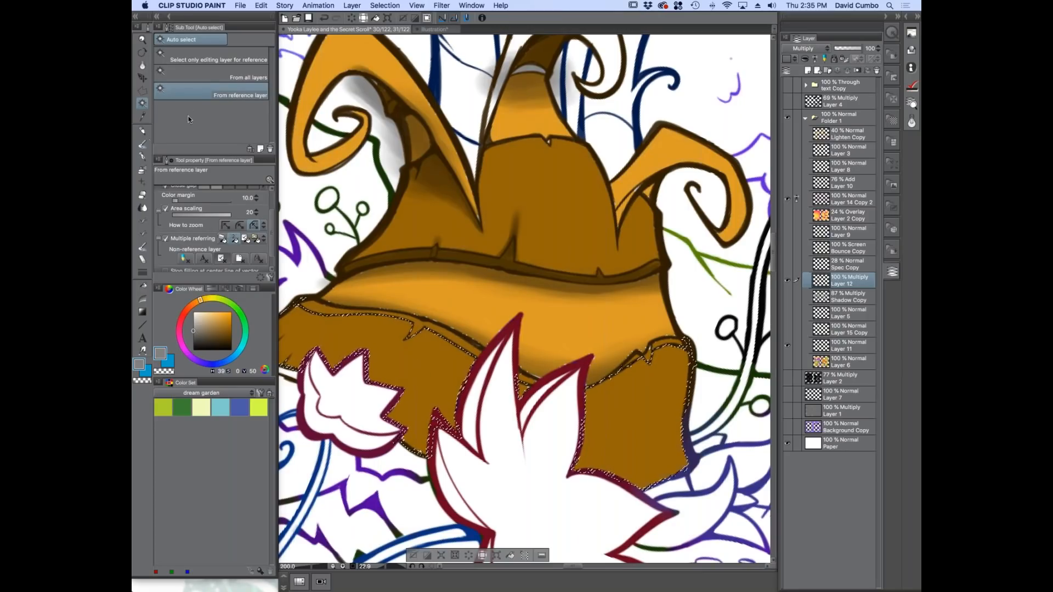
key(super+d)
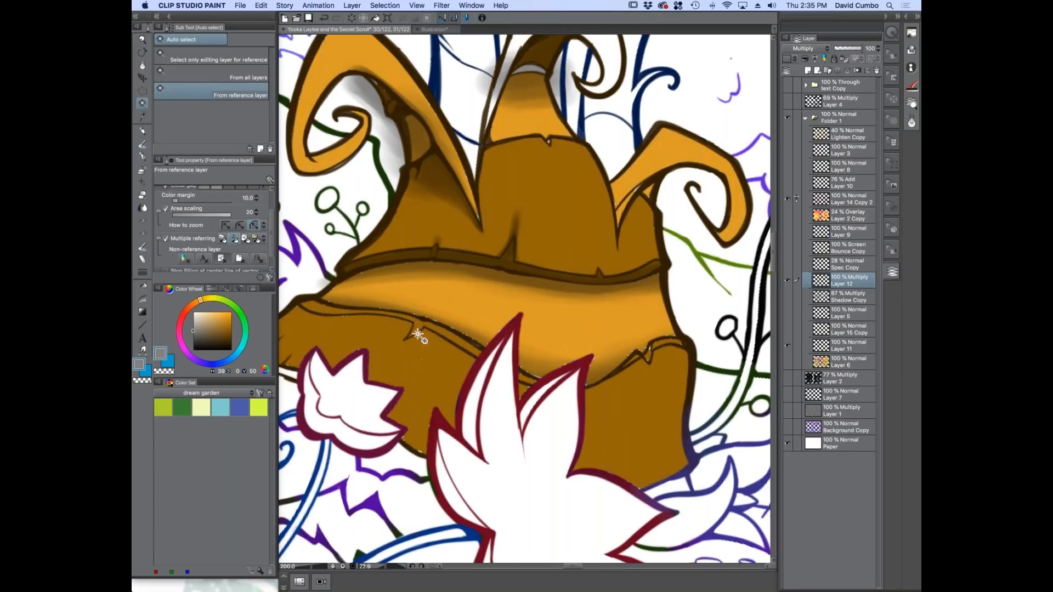
click(427, 363)
shift+click(523, 390)
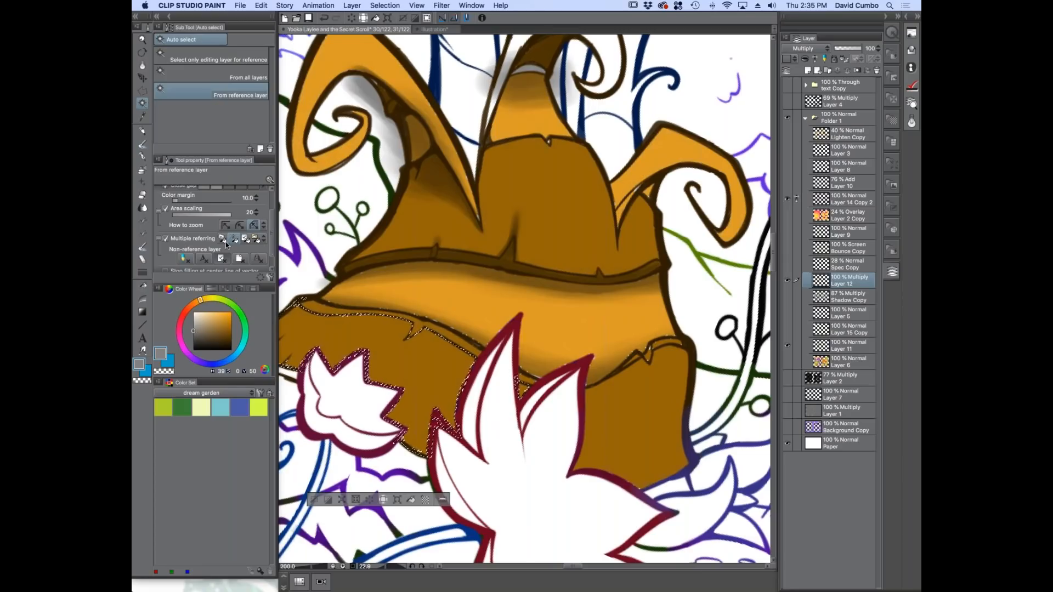
scroll(268, 246, up, 3)
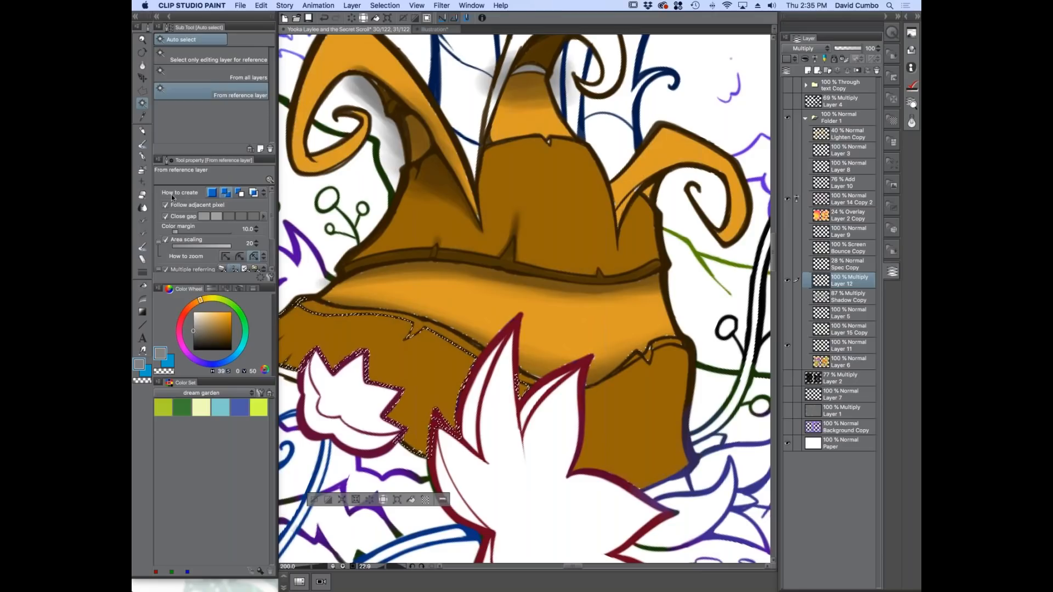
click(228, 191)
click(616, 423)
Shade the selected lower trunk sections with broad soft grey strokes using the やわ肌ブラシ brush at size 70.
scroll(394, 374, down, 1)
mouse_move(400, 385)
mouse_down()
mouse_move(439, 349)
mouse_move(479, 340)
mouse_up()
scroll(487, 370, up, 1)
click(142, 143)
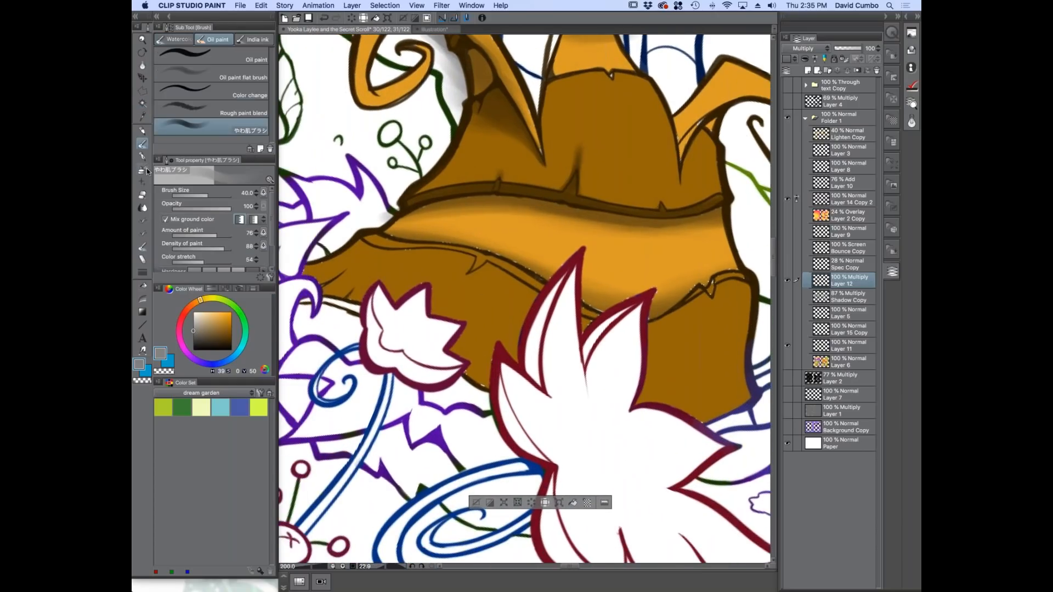
key(bracketright)
key(bracketright)
key(bracketright)
mouse_move(460, 261)
mouse_down()
mouse_move(581, 301)
mouse_move(493, 288)
mouse_up()
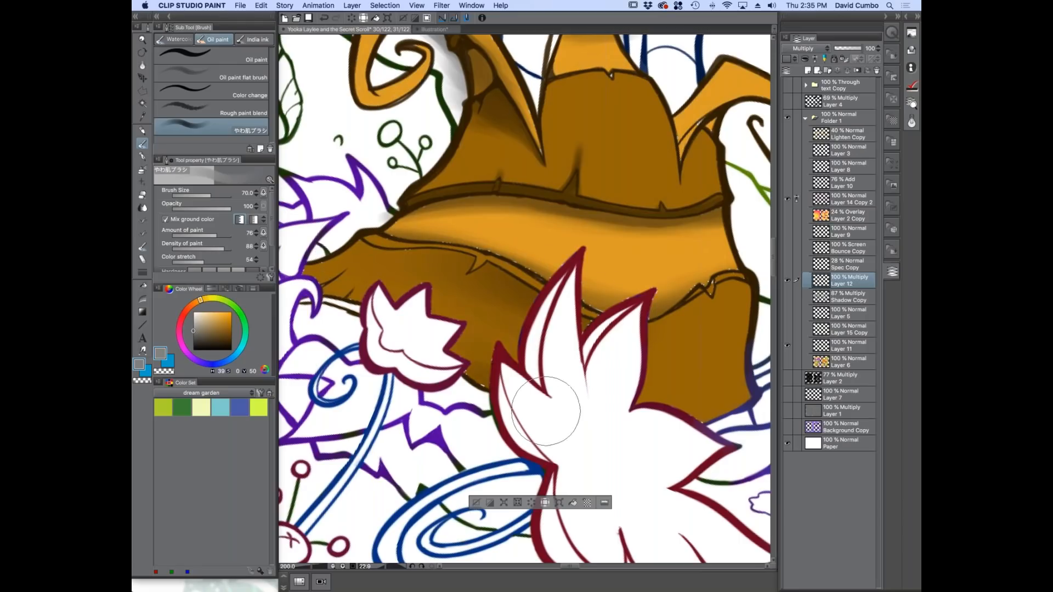
mouse_move(674, 329)
mouse_down()
mouse_move(691, 272)
mouse_move(744, 317)
mouse_up()
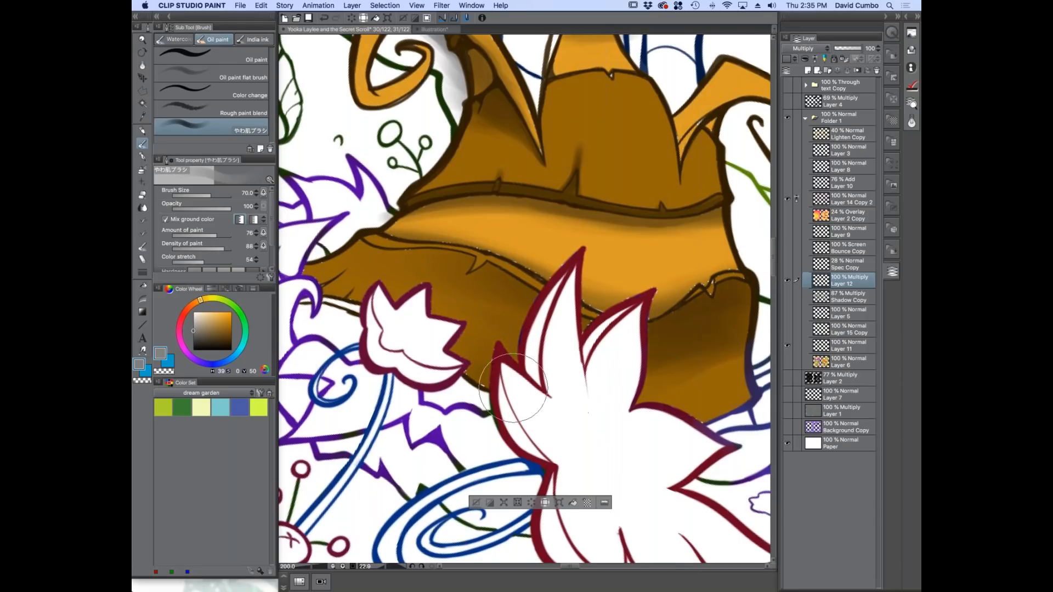
Deepen the shadow beneath the torn rim on the lower left trunk section with a size 25 brush.
key(super+minus)
key(bracketleft)
key(bracketleft)
key(bracketleft)
key(bracketleft)
key(bracketleft)
key(bracketright)
key(bracketright)
key(bracketright)
key(bracketright)
key(bracketleft)
key(bracketleft)
key(bracketleft)
key(bracketleft)
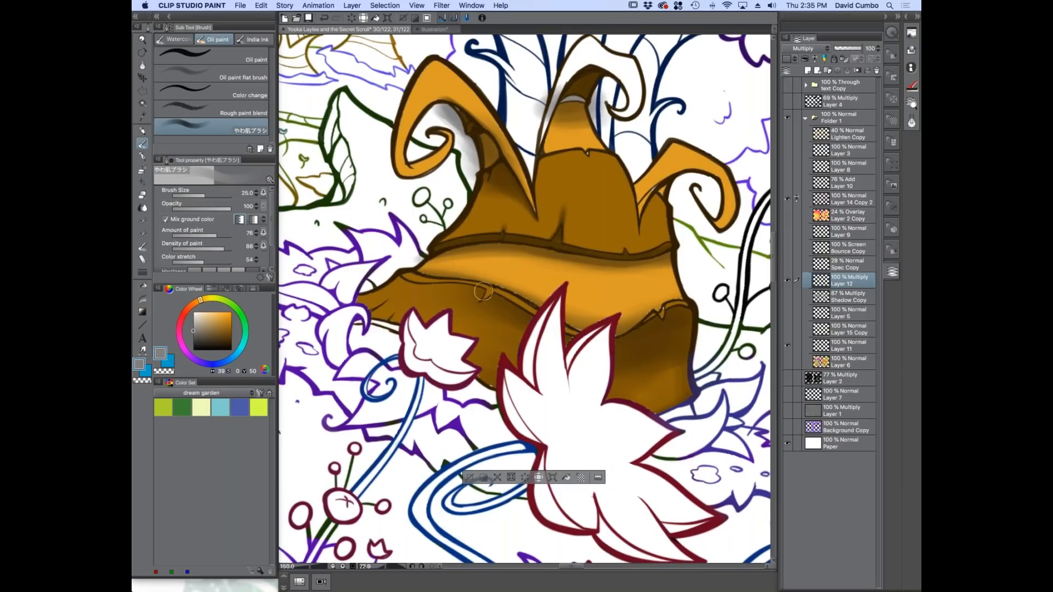
drag(407, 279, 465, 284)
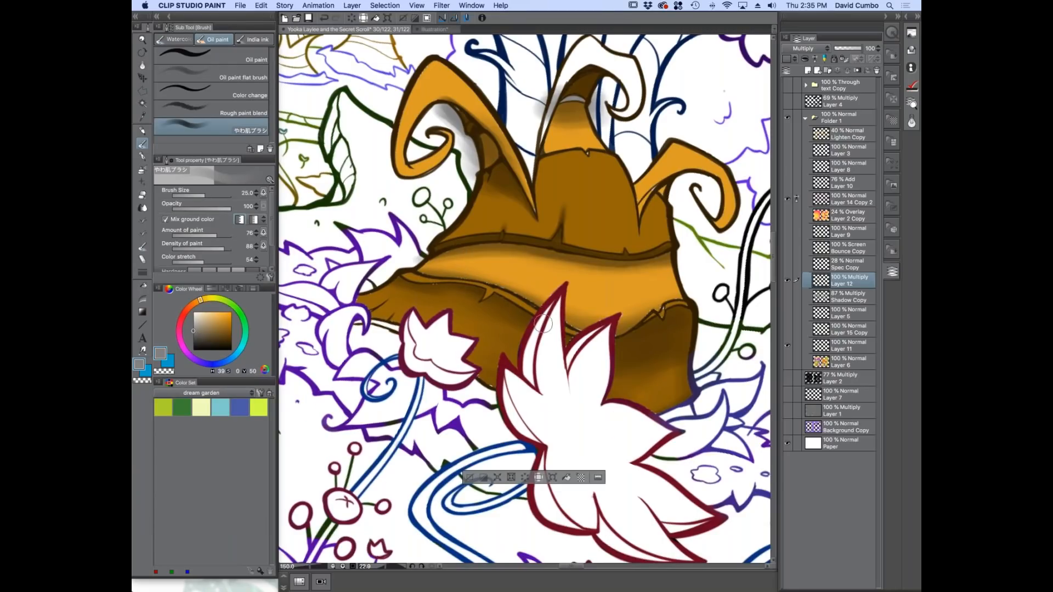
Deepen the grey shading beneath the torn rim on the selected lower trunk section with a size 30 brush.
key(bracketright)
key(bracketright)
key(bracketright)
key(bracketright)
key(bracketleft)
key(bracketleft)
key(bracketleft)
scroll(534, 298, up, 1)
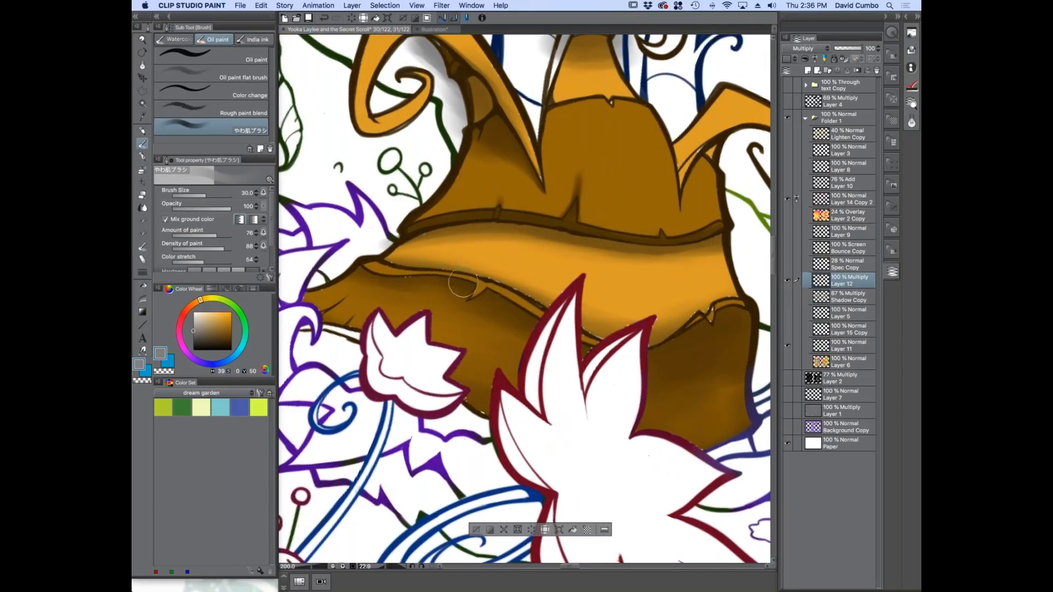
Refine the shadow around the rim's torn notch with a size 15 brush, and clear the selection.
scroll(425, 290, up, 2)
key(bracketleft)
key(bracketleft)
key(bracketleft)
key(bracketleft)
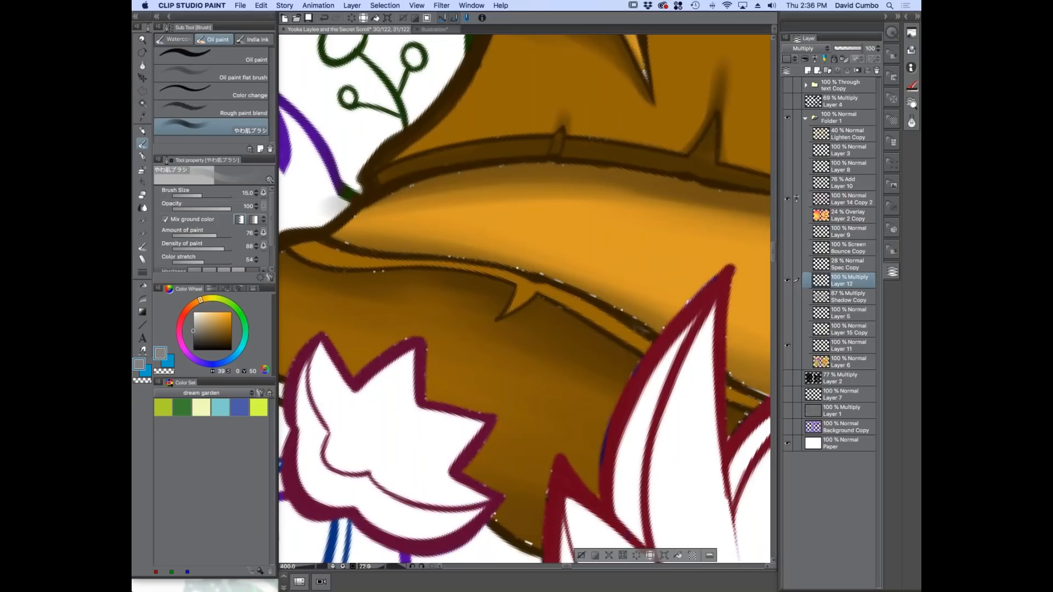
key(super+d)
Shade the thin torn rim strip beside its notch and along the band's edge with size 6 and 8 strokes.
key(bracketleft)
key(bracketleft)
key(bracketleft)
key(bracketleft)
key(bracketleft)
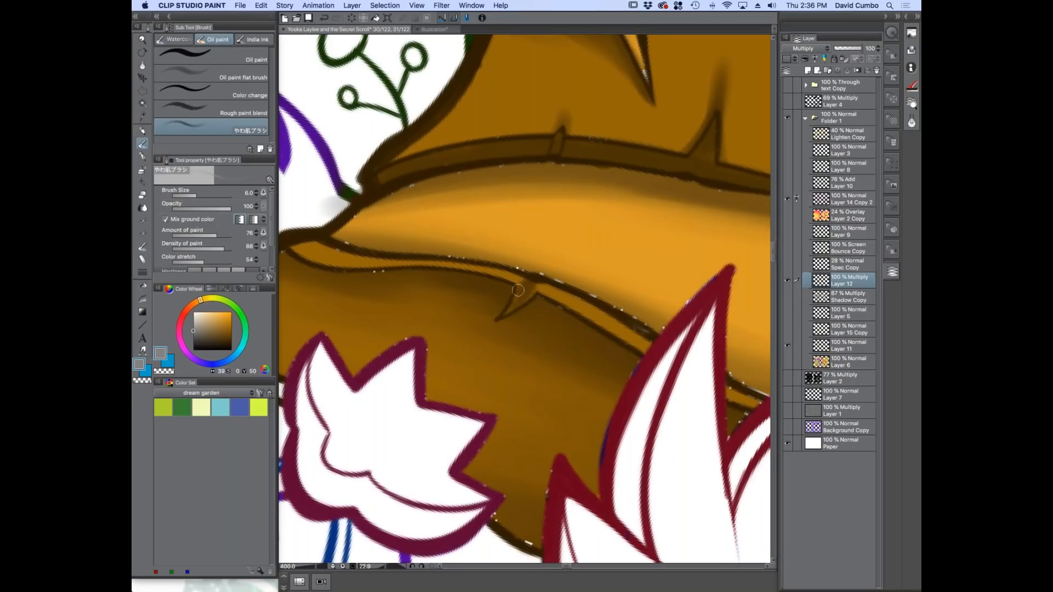
key(bracketright)
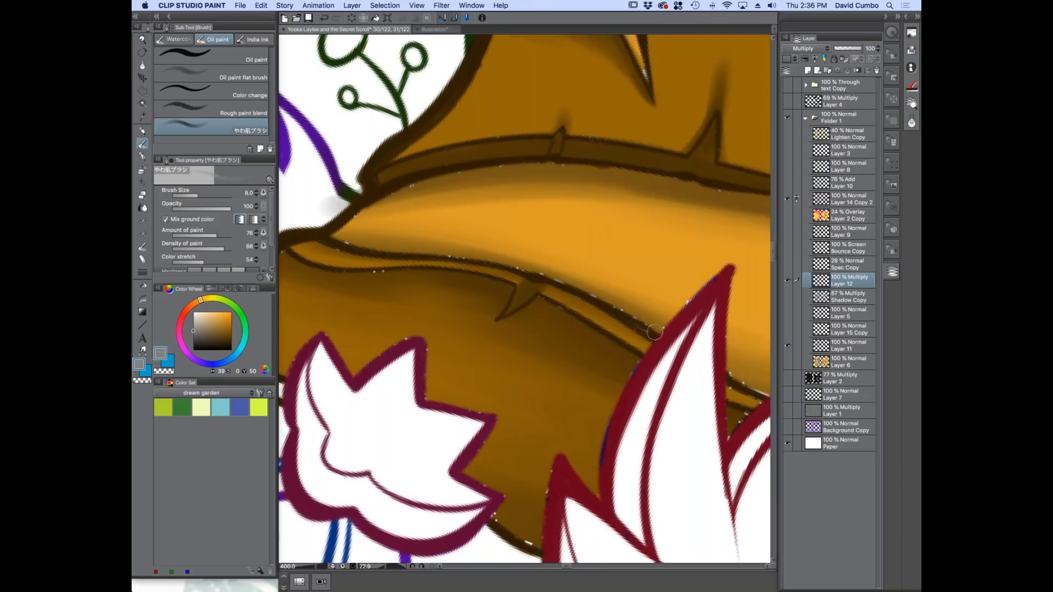
key(super+minus)
scroll(516, 331, right, 2)
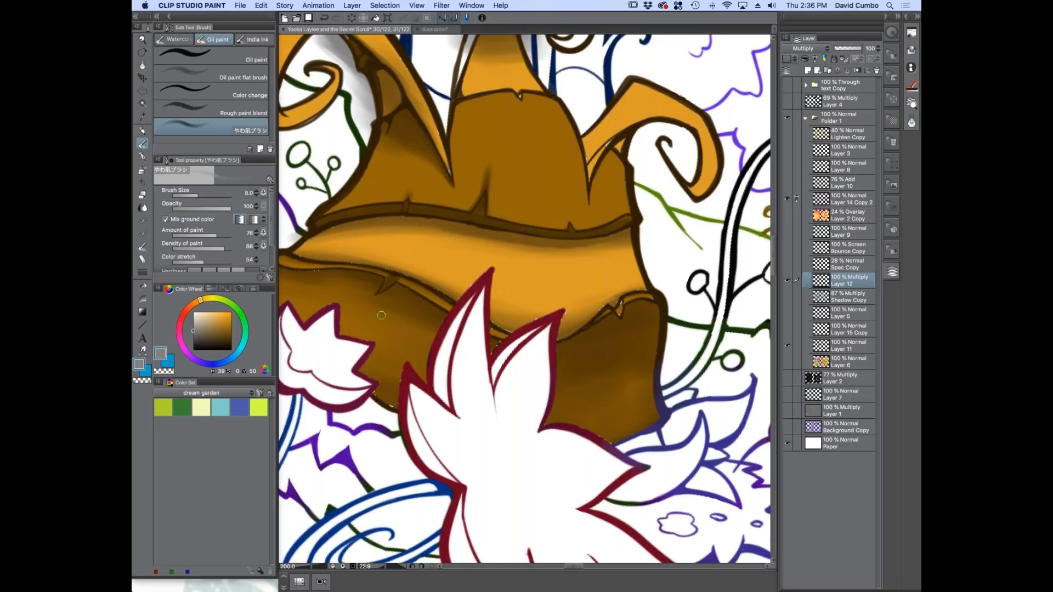
Shade the left curled horn with broad grey strokes on its outer bend, and refine its inner curl at size 15.
scroll(382, 315, down, 5)
scroll(411, 278, up, 3)
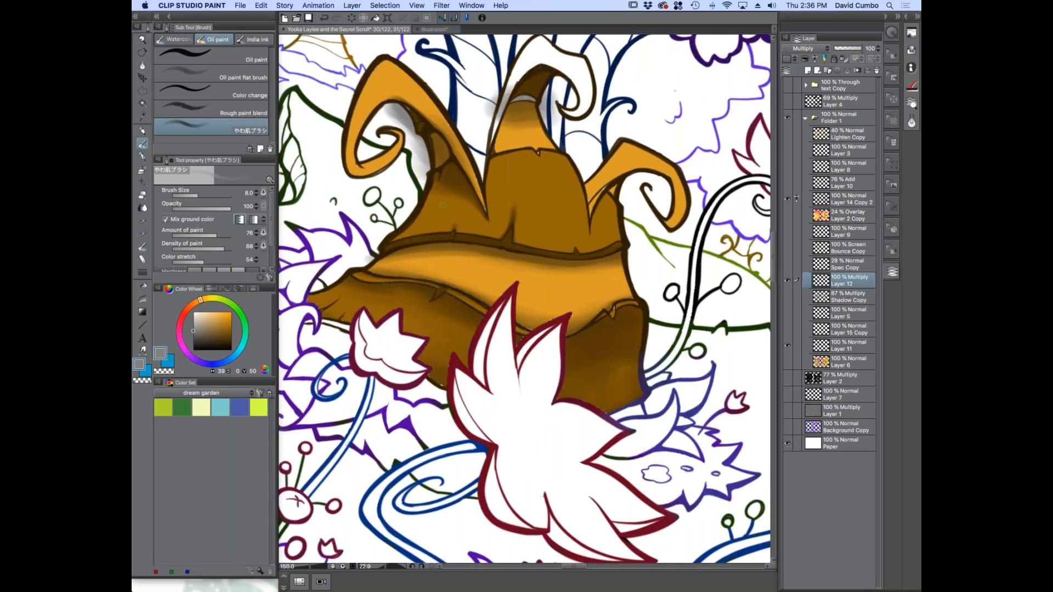
scroll(412, 278, up, 4)
key(bracketright)
key(bracketright)
key(bracketright)
key(bracketright)
key(bracketright)
key(bracketright)
key(bracketright)
key(bracketright)
key(bracketright)
mouse_move(451, 205)
mouse_down()
mouse_move(380, 212)
mouse_move(382, 245)
mouse_up()
key(bracketleft)
key(bracketleft)
key(bracketleft)
mouse_move(384, 296)
mouse_down()
mouse_move(434, 274)
mouse_move(382, 305)
mouse_move(390, 237)
mouse_move(378, 299)
mouse_move(395, 307)
mouse_move(428, 283)
mouse_up()
key(bracketleft)
key(bracketleft)
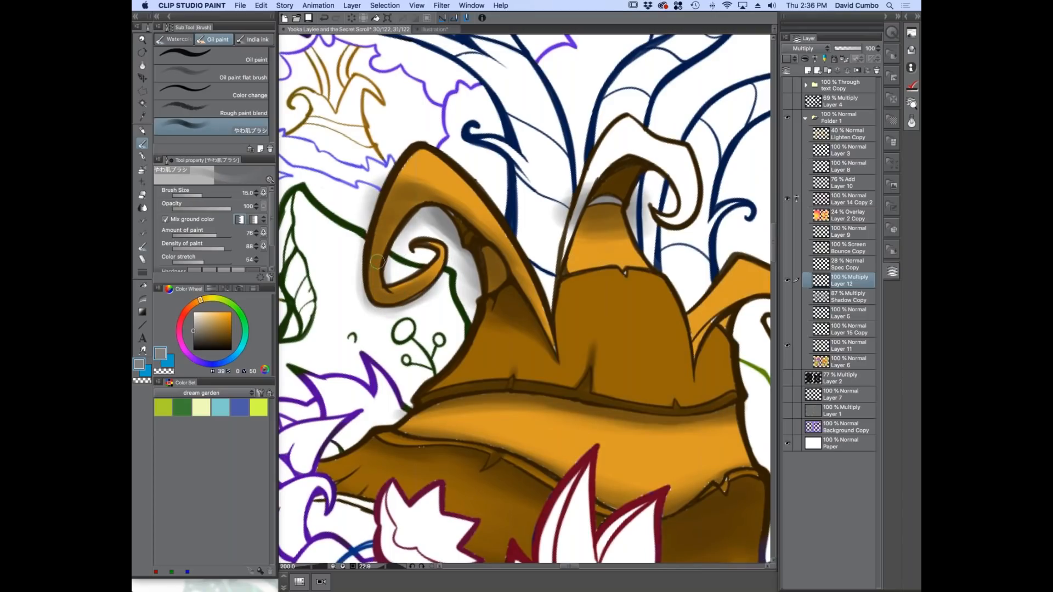
Shade the right curled horn along its outer bend and base with size 15 strokes, and refine its edges at size 6.
scroll(548, 264, down, 3)
scroll(630, 278, up, 3)
mouse_move(632, 277)
mouse_down()
mouse_move(553, 299)
mouse_move(587, 282)
mouse_move(542, 332)
mouse_move(567, 295)
mouse_move(585, 288)
mouse_move(544, 334)
mouse_move(624, 290)
mouse_move(607, 266)
mouse_move(653, 285)
mouse_move(663, 310)
mouse_move(654, 346)
mouse_move(627, 328)
mouse_up()
mouse_move(658, 293)
mouse_down()
mouse_move(592, 267)
mouse_move(555, 320)
mouse_move(594, 291)
mouse_move(543, 327)
mouse_move(546, 350)
mouse_up()
scroll(477, 324, down, 2)
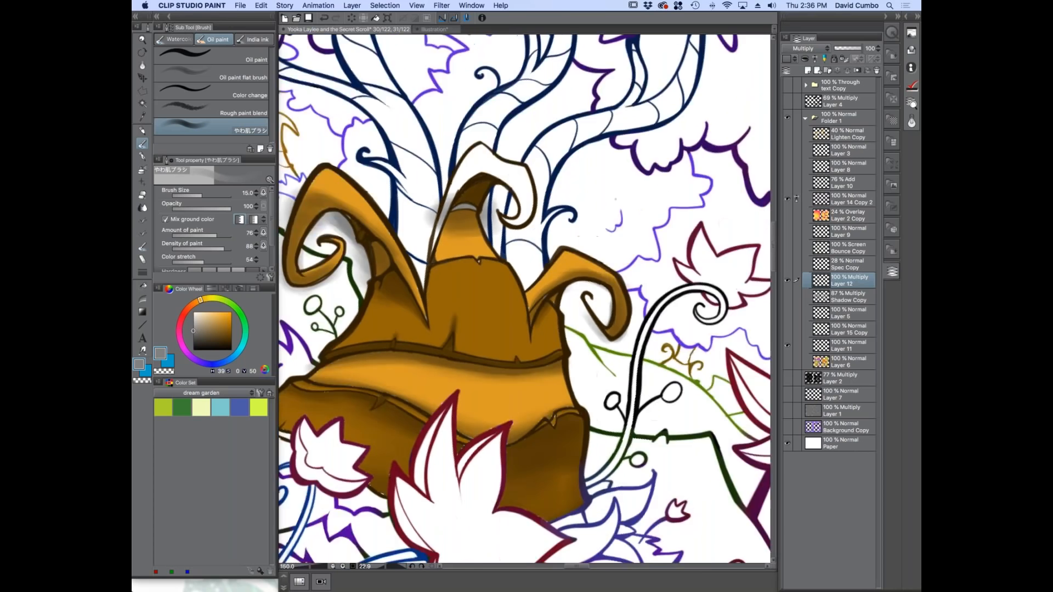
scroll(520, 324, up, 2)
drag(528, 312, 510, 328)
key([)
key([)
key([)
key([)
key([)
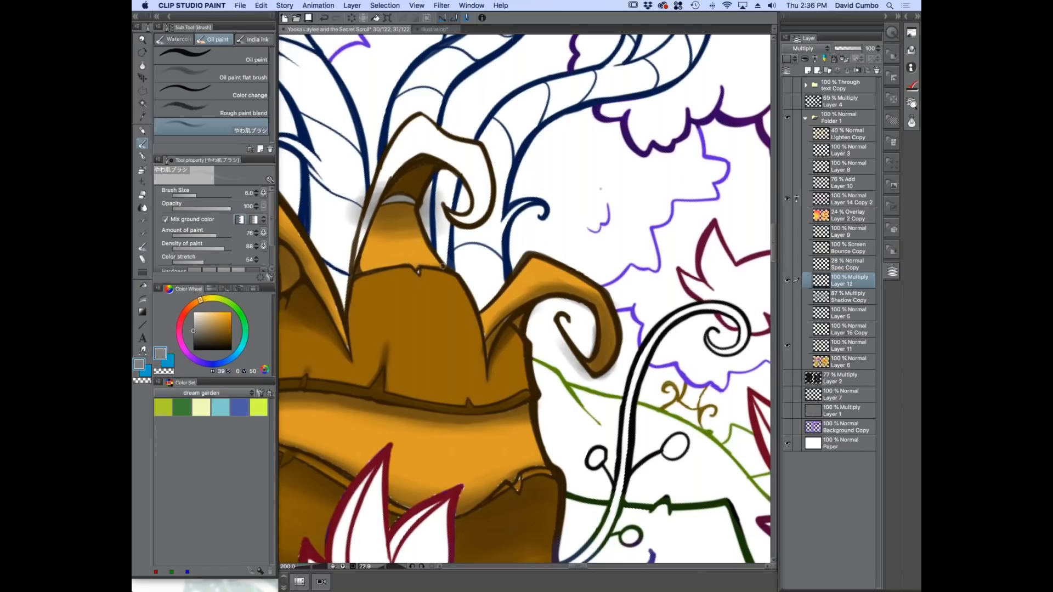
Shade the base of the central orange spike and the white curled tip above it with soft grey strokes, finishing at size 20.
key(bracketright)
key(bracketright)
key(bracketright)
key(bracketright)
drag(364, 266, 428, 253)
mouse_move(428, 147)
mouse_down()
mouse_move(454, 165)
mouse_move(425, 147)
mouse_move(379, 192)
mouse_move(384, 165)
mouse_move(468, 176)
mouse_move(470, 199)
mouse_move(433, 209)
mouse_up()
key(bracketright)
key(bracketright)
key(bracketright)
key(super+minus)
key(super+minus)
key(super+minus)
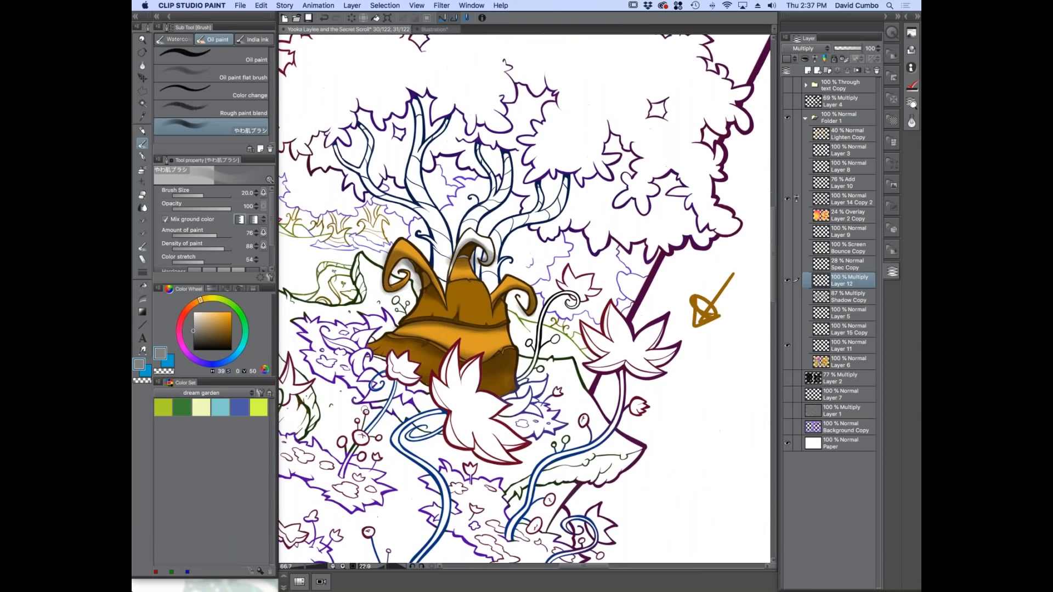
key(super+plus)
key(super+plus)
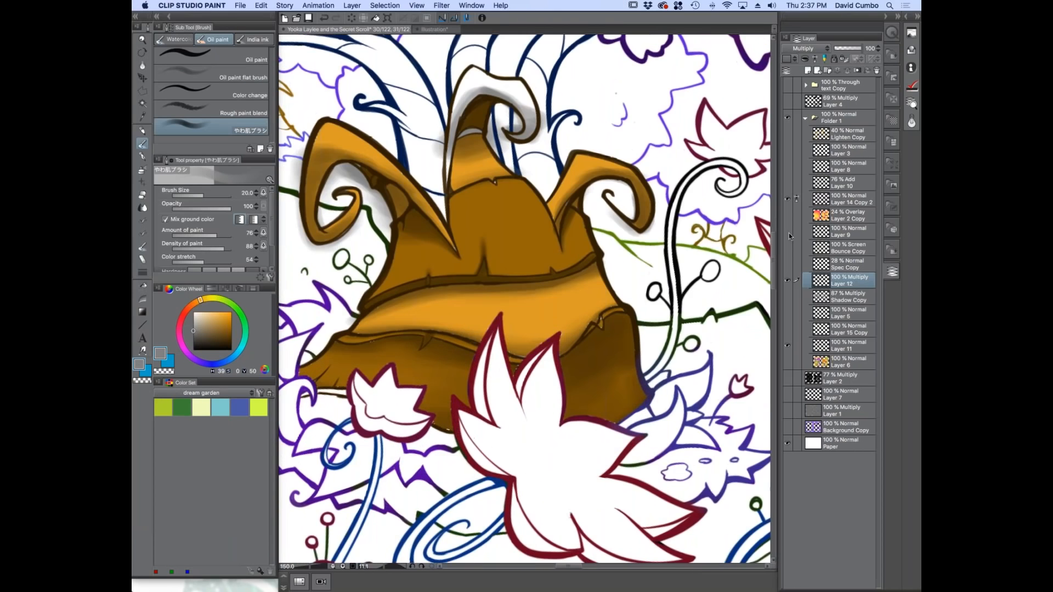
Toggle the visibility of the Bounce Copy and Spec Copy layers to examine how the earlier lighting affects the trunk, leaving both hidden.
click(788, 247)
click(788, 247)
drag(790, 248, 787, 263)
click(788, 249)
click(787, 264)
click(787, 263)
click(787, 247)
click(787, 264)
click(787, 263)
click(789, 248)
click(789, 248)
scroll(382, 350, down, 3)
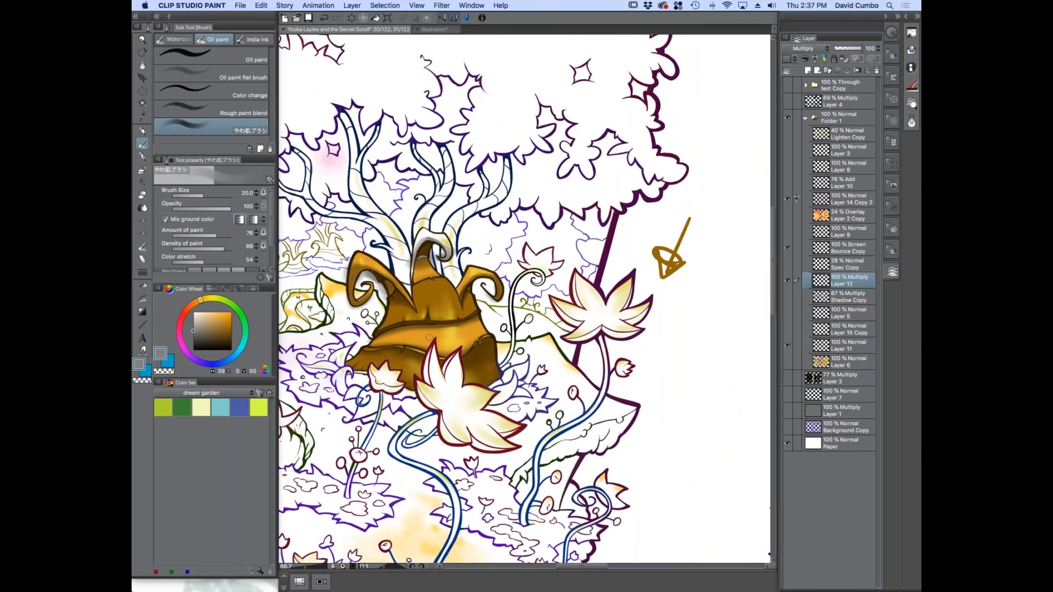
scroll(429, 338, up, 3)
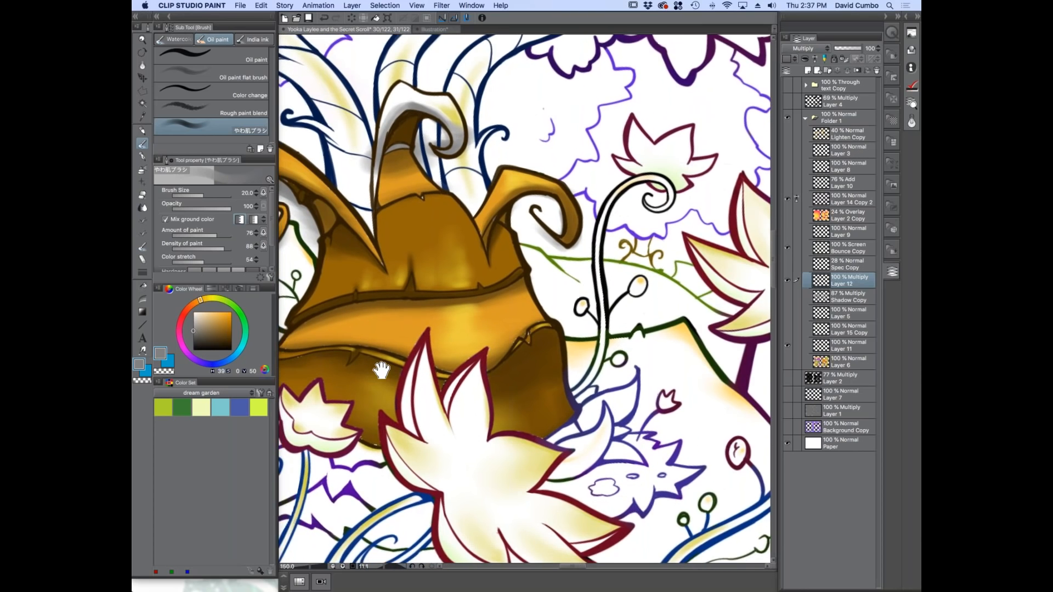
click(788, 248)
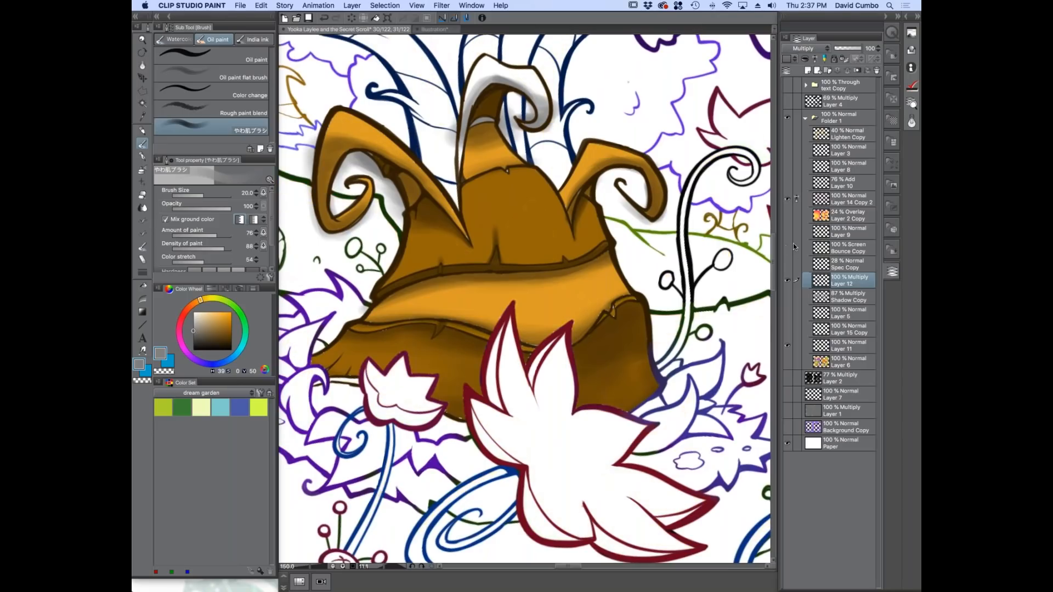
Add a new layer directly above the Multiply shadow layer and set its blending mode to Screen.
click(821, 250)
click(823, 278)
click(808, 71)
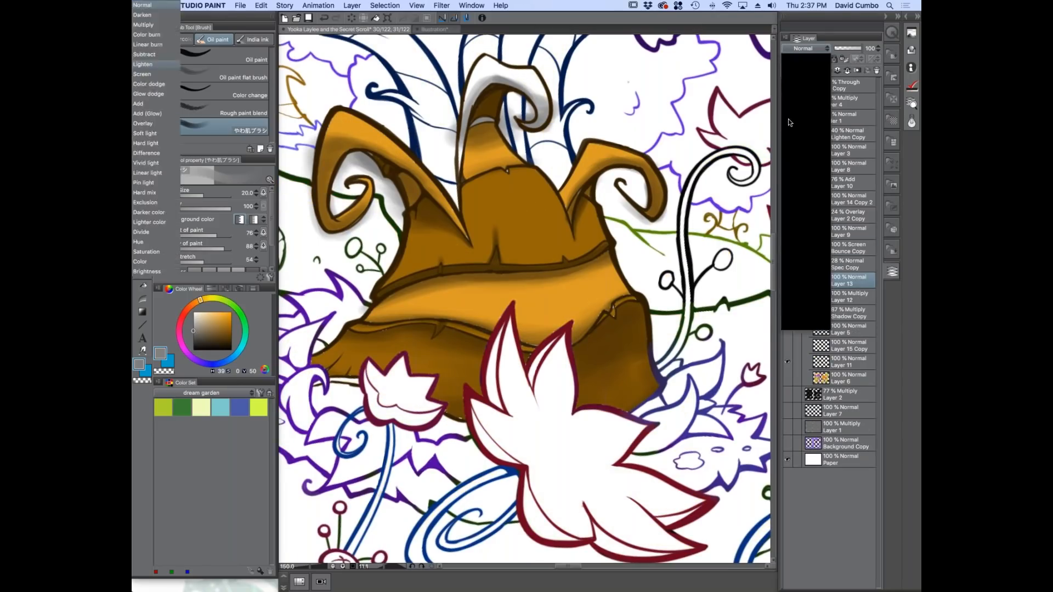
click(784, 130)
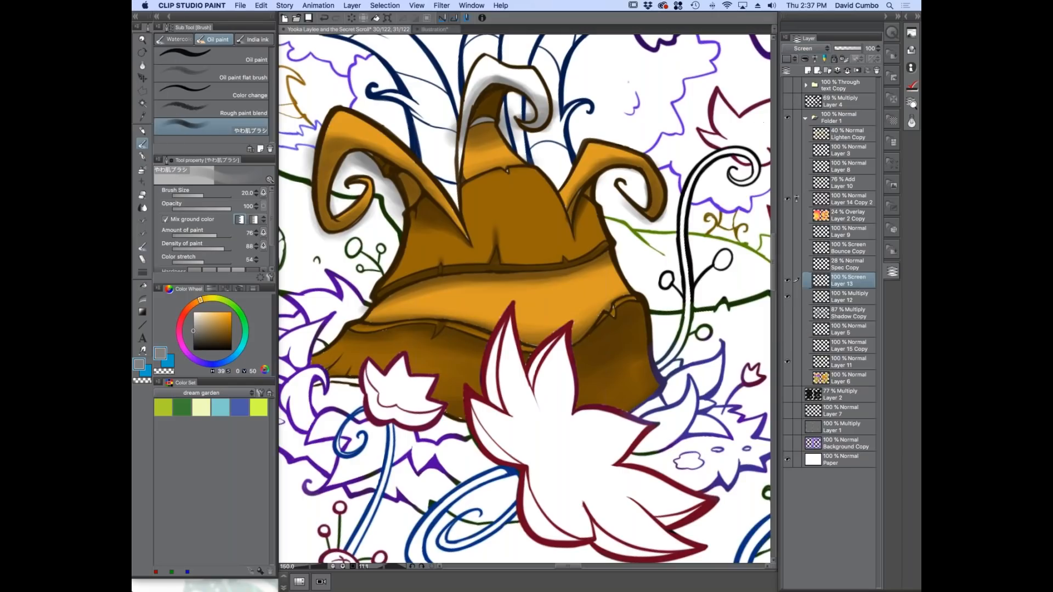
Pick a golden yellow (hue 48, saturation 73, value 94) and paint a size 20 highlight down the orange band's middle.
drag(200, 303, 205, 299)
click(220, 313)
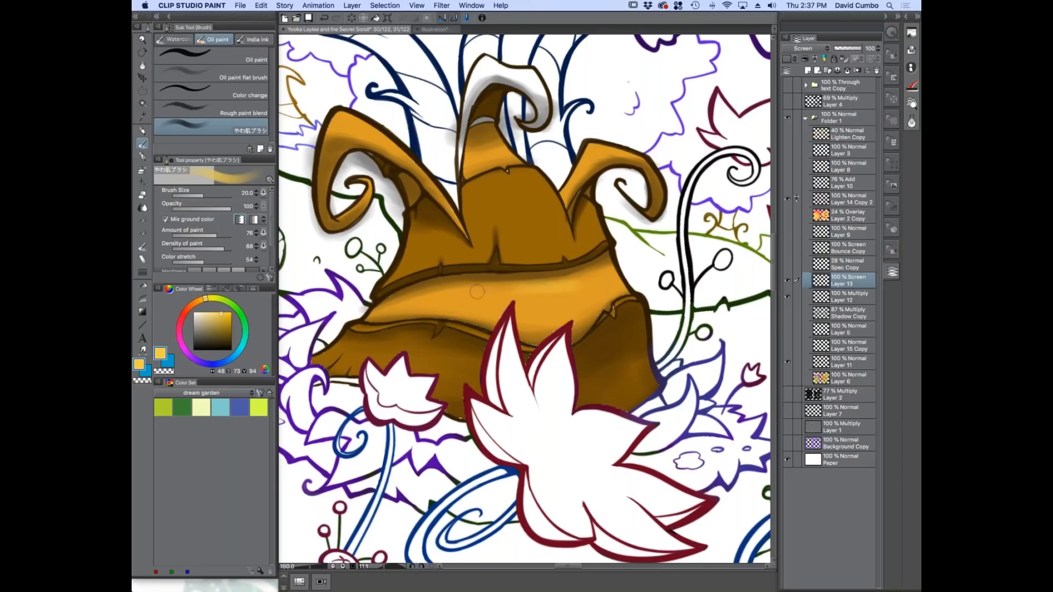
scroll(503, 309, up, 1)
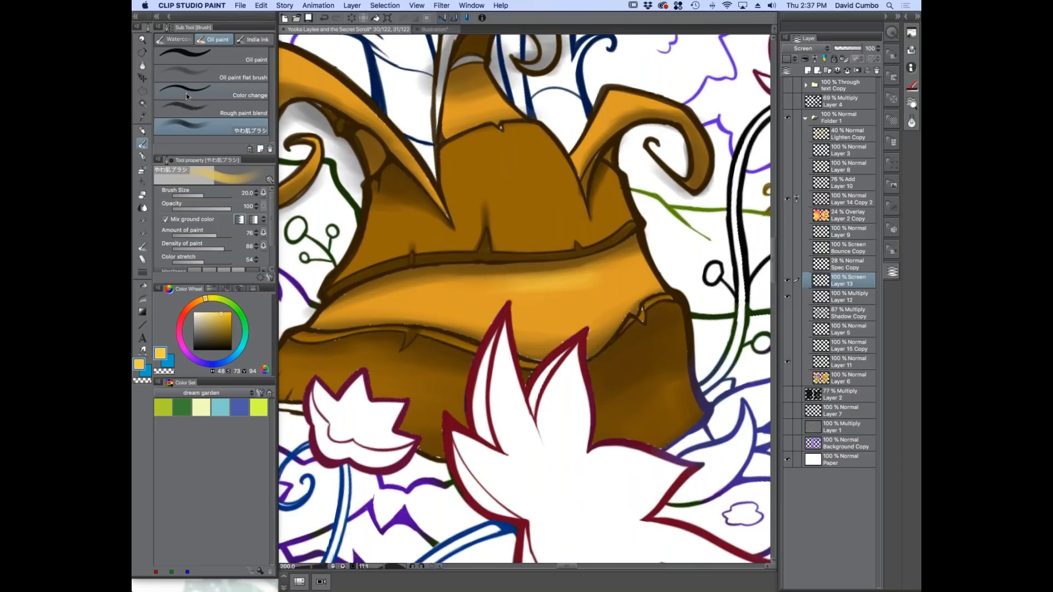
mouse_move(537, 275)
mouse_down()
mouse_move(562, 282)
mouse_move(514, 291)
mouse_move(535, 304)
mouse_move(542, 325)
mouse_move(529, 353)
mouse_up()
scroll(466, 293, down, 4)
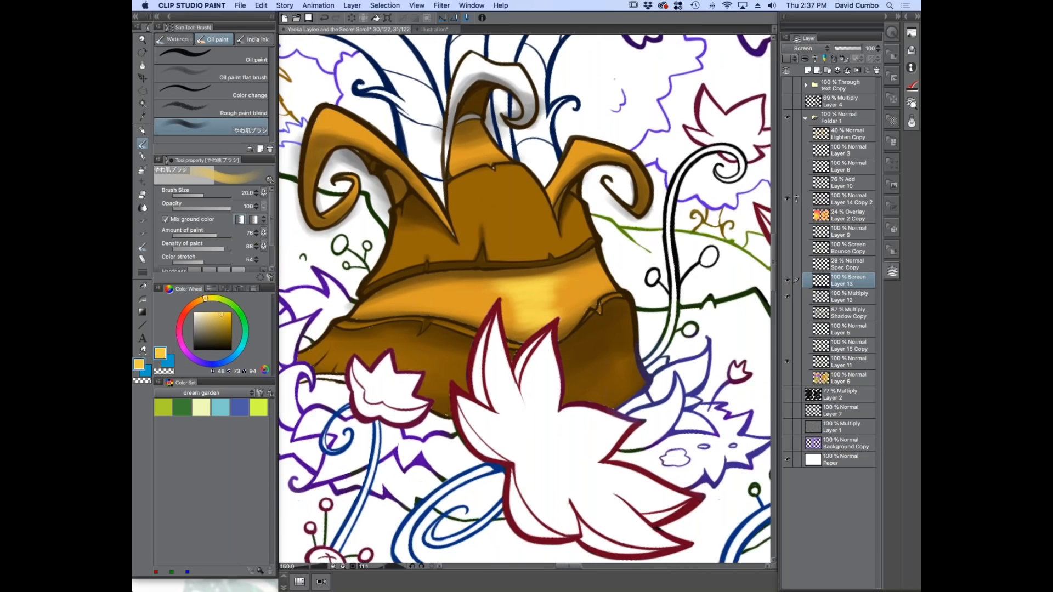
scroll(501, 303, up, 3)
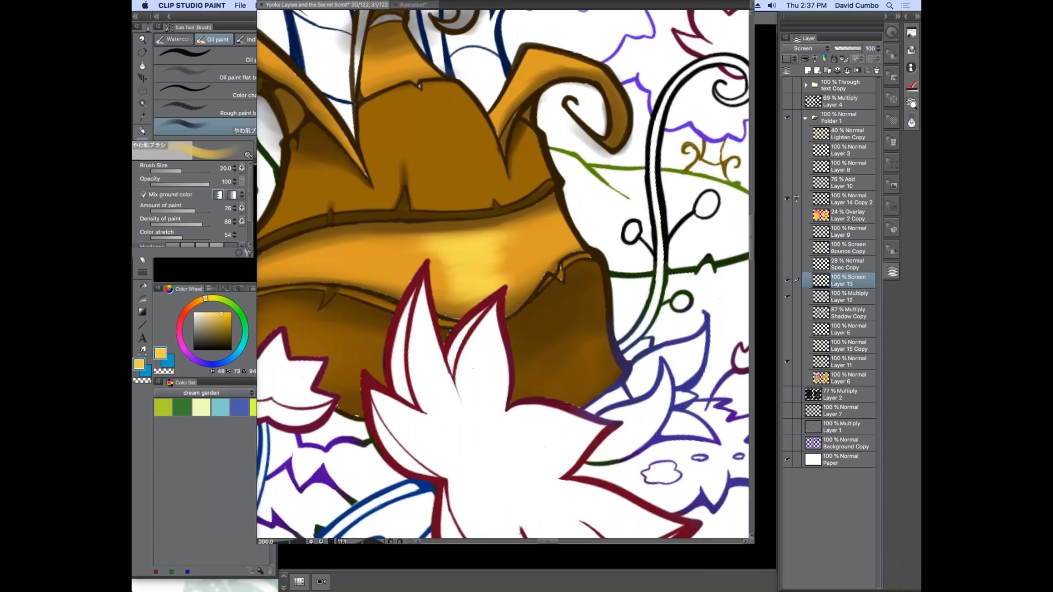
Refine the upper edge of the band's golden highlight with progressively smaller strokes down to size 7.
key(bracketleft)
key(bracketleft)
key(bracketleft)
mouse_move(477, 259)
mouse_down()
mouse_move(508, 258)
mouse_move(469, 261)
mouse_up()
key(bracketleft)
key(bracketleft)
key(bracketleft)
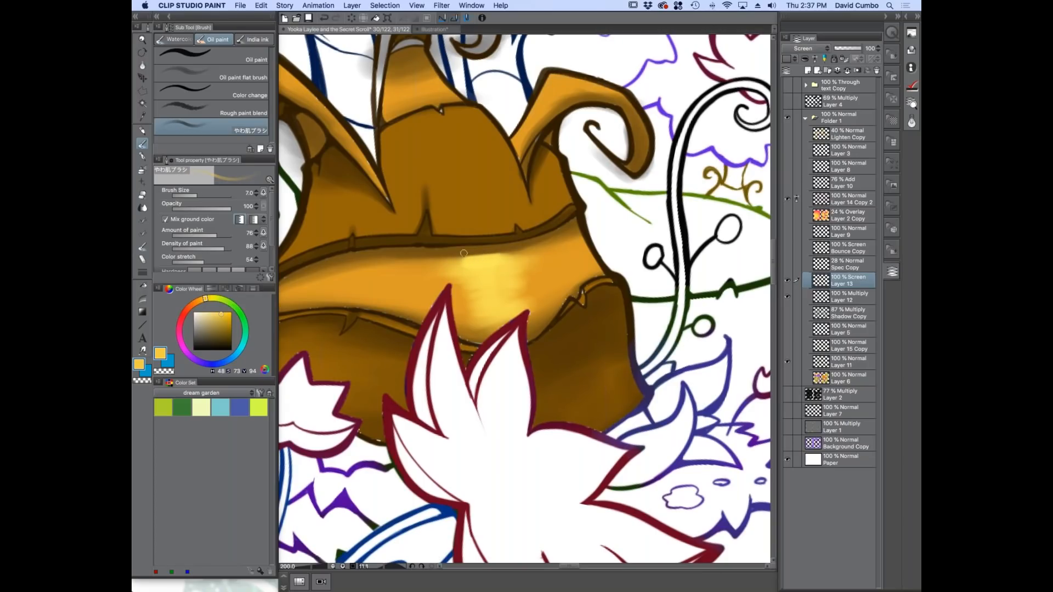
Build up and soften the band's golden highlight down to the torn rim, using brush sizes between 15 and 30.
scroll(463, 253, up, 2)
scroll(432, 283, down, 2)
key(bracketright)
key(bracketright)
key(bracketright)
key(bracketright)
key(bracketright)
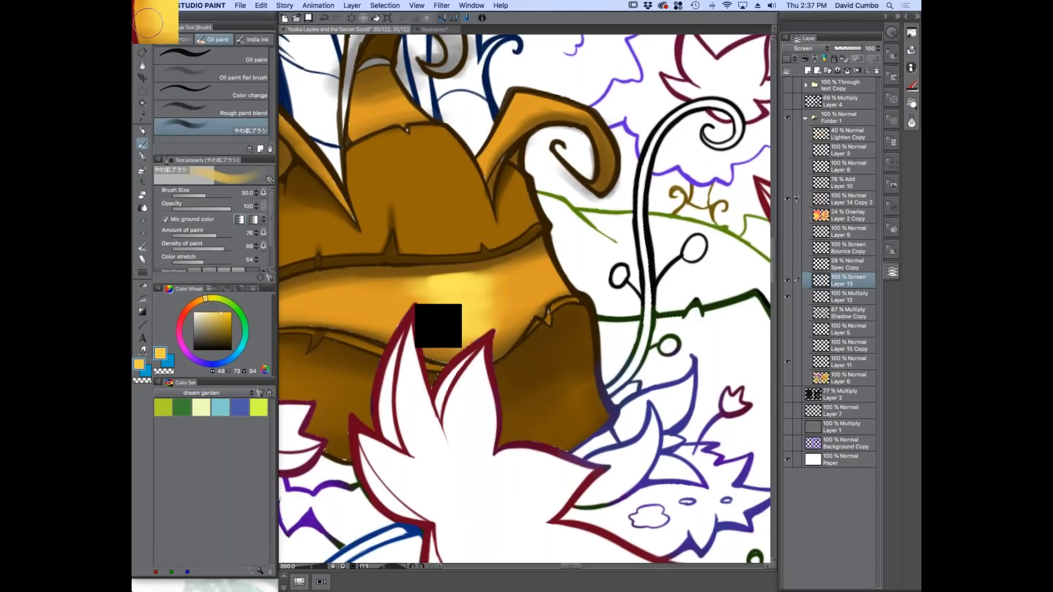
key(bracketleft)
key(bracketleft)
key(bracketleft)
key(bracketright)
key(bracketright)
key(bracketleft)
key(bracketleft)
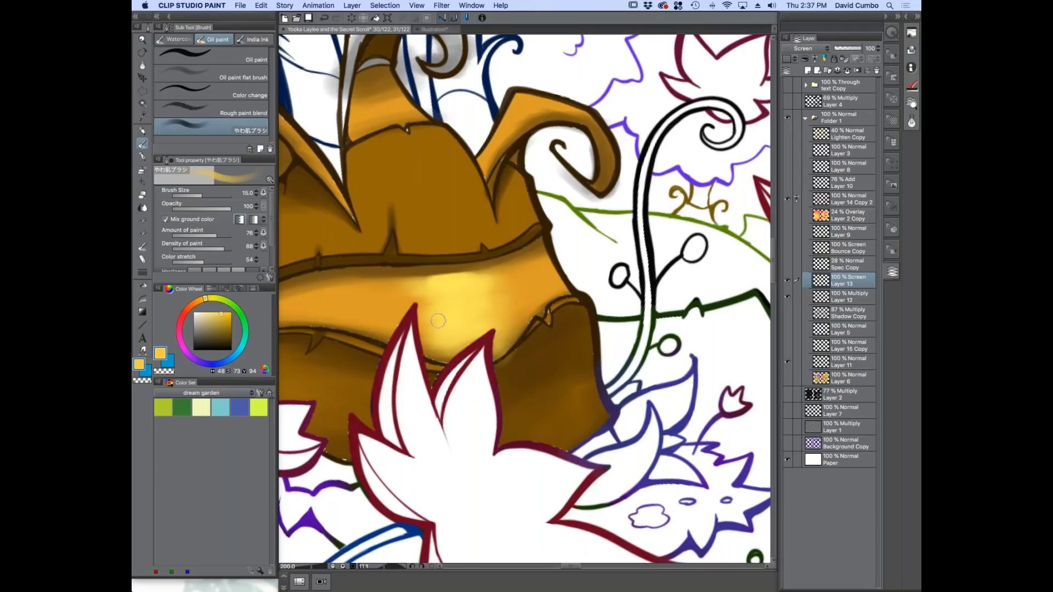
scroll(395, 359, down, 2)
drag(396, 363, 466, 337)
scroll(476, 296, up, 2)
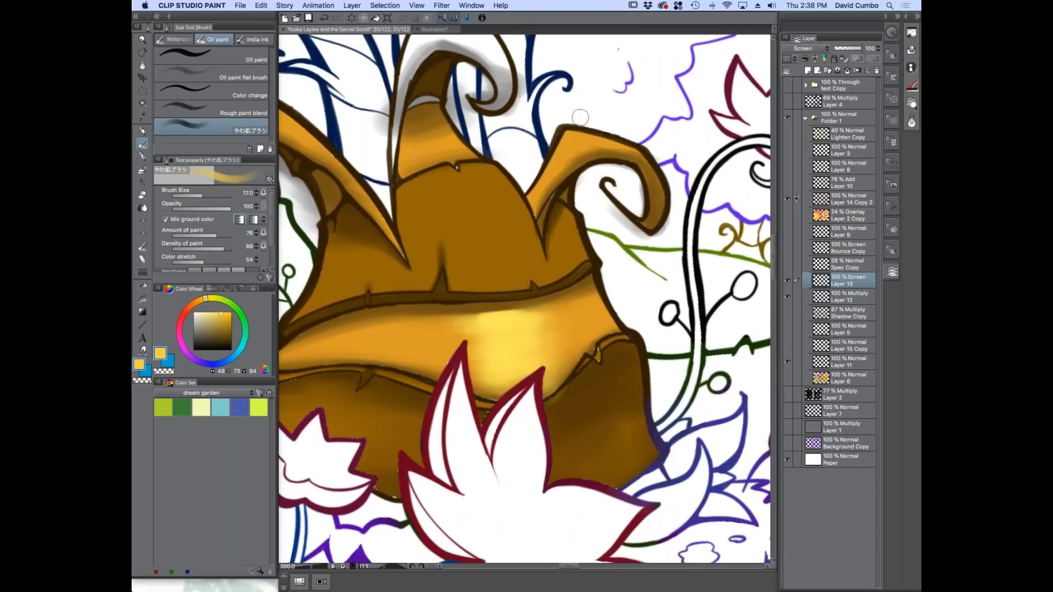
Paint a thin golden highlight with a size 7 brush on the brown section just above the dark seam.
scroll(510, 278, up, 2)
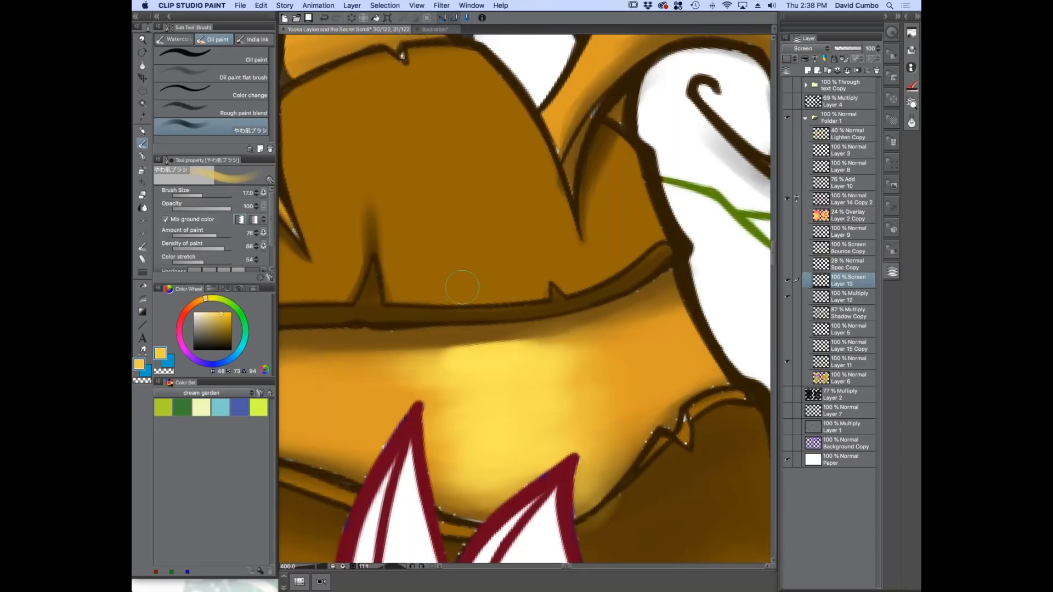
scroll(458, 287, down, 2)
key(bracketleft)
key(bracketleft)
key(bracketleft)
key(bracketleft)
key(bracketleft)
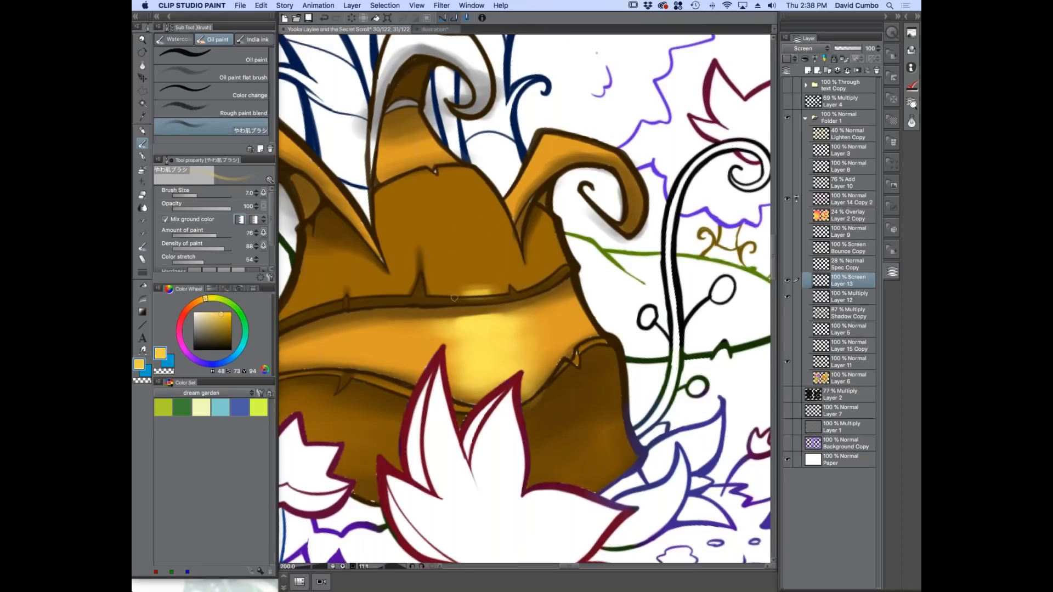
Erase the highlight's excess along the dark seam using transparent colour at size 7, and switch back to golden yellow.
scroll(459, 301, up, 2)
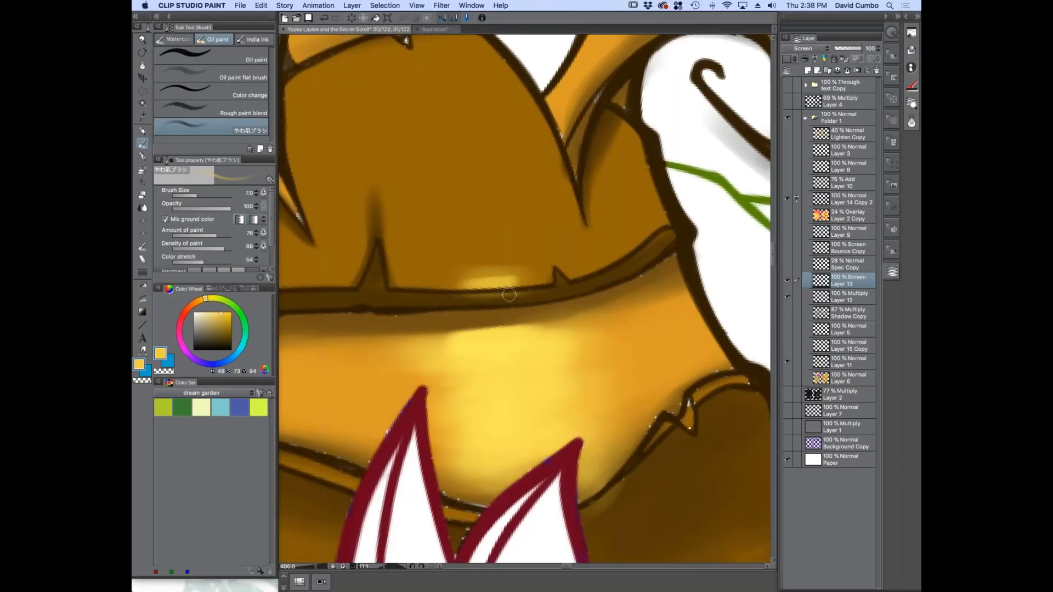
click(159, 372)
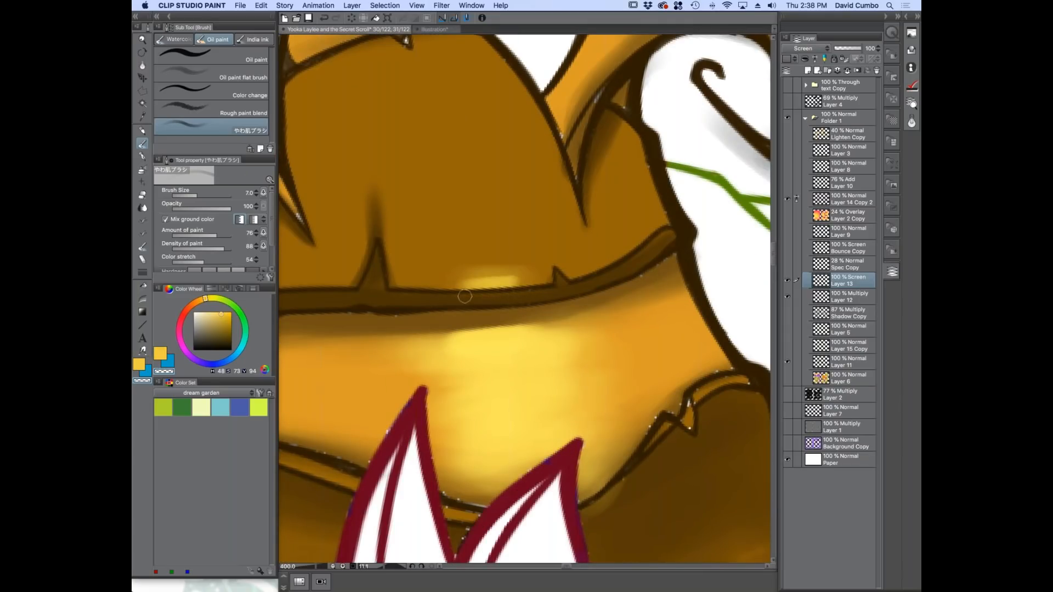
click(145, 364)
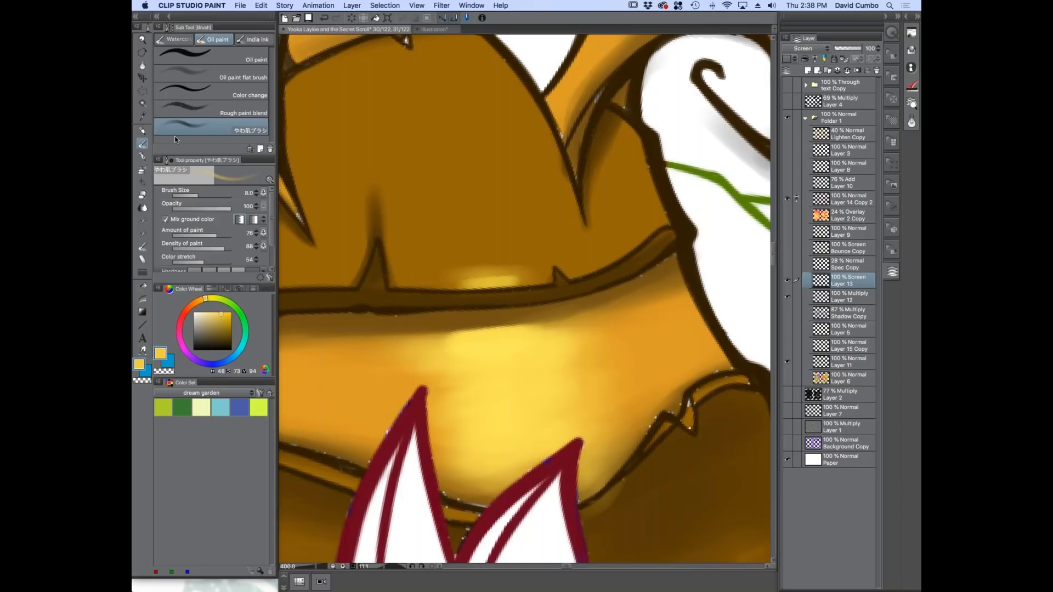
Auto-select the middle brown trunk section from the reference layer, hide the selection border, and return to the brush.
click(142, 103)
click(438, 242)
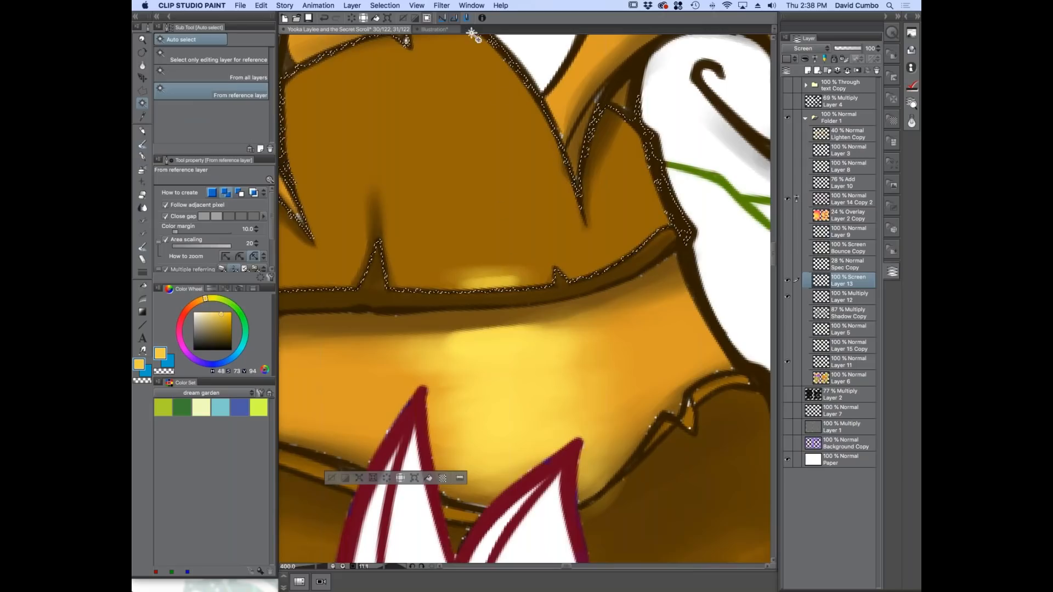
click(427, 19)
key(b)
scroll(412, 299, down, 2)
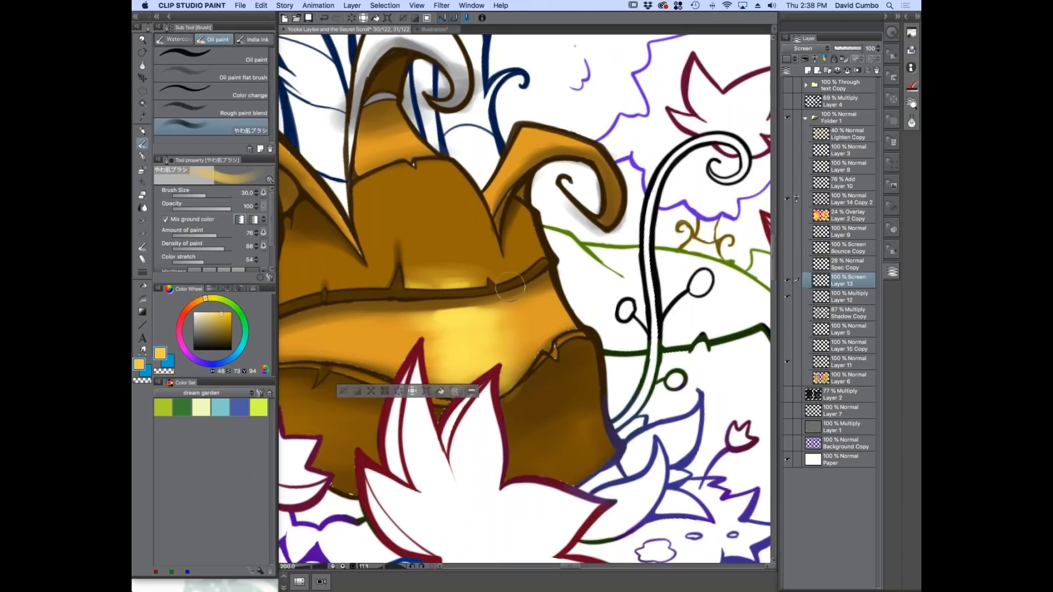
Paint a golden highlight along the selected brown section's lower edge, extending it past the tall crack.
key(bracketleft)
key(bracketleft)
key(bracketleft)
key(bracketright)
key(bracketright)
mouse_move(377, 295)
mouse_down()
mouse_move(337, 294)
mouse_move(354, 282)
mouse_up()
Spread a broad golden glow upward over the selected brown section with a size 60 or larger brush, and reduce the size to 40.
key(bracketright)
key(bracketright)
key(bracketright)
key(bracketright)
key(bracketright)
key(bracketright)
key(bracketright)
key(bracketright)
key(bracketright)
key(bracketright)
key(bracketright)
key(bracketright)
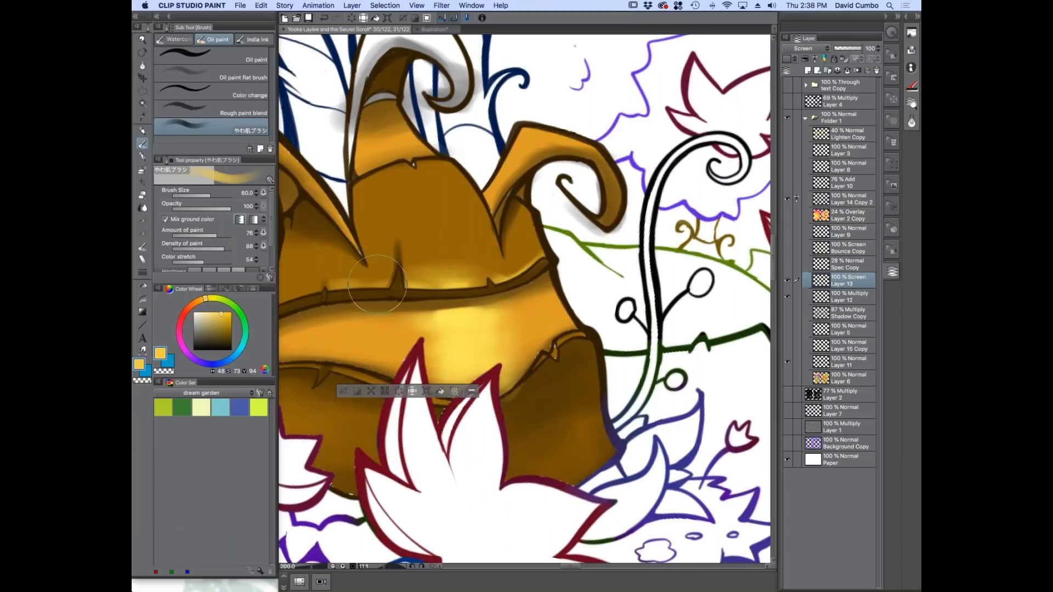
mouse_move(419, 260)
mouse_down()
mouse_move(440, 292)
mouse_move(428, 253)
mouse_move(436, 241)
mouse_up()
key(bracketleft)
key(bracketleft)
key(bracketleft)
key(bracketleft)
key(bracketleft)
key(bracketleft)
key(bracketleft)
key(bracketleft)
key(bracketleft)
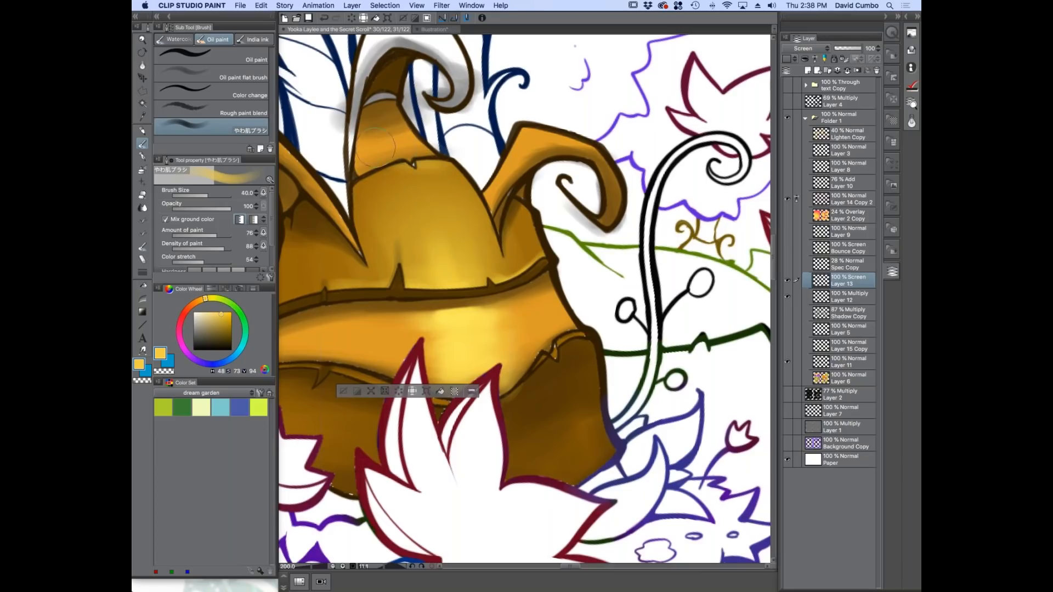
Build up the golden vertical highlight on the upper central trunk section, varying the brush size and finishing at size 17.
key(bracketright)
key(bracketleft)
key(bracketleft)
key(bracketleft)
key(bracketleft)
key(bracketleft)
key(bracketleft)
key(bracketleft)
key(bracketleft)
key(bracketleft)
key(bracketleft)
key(bracketleft)
key(bracketleft)
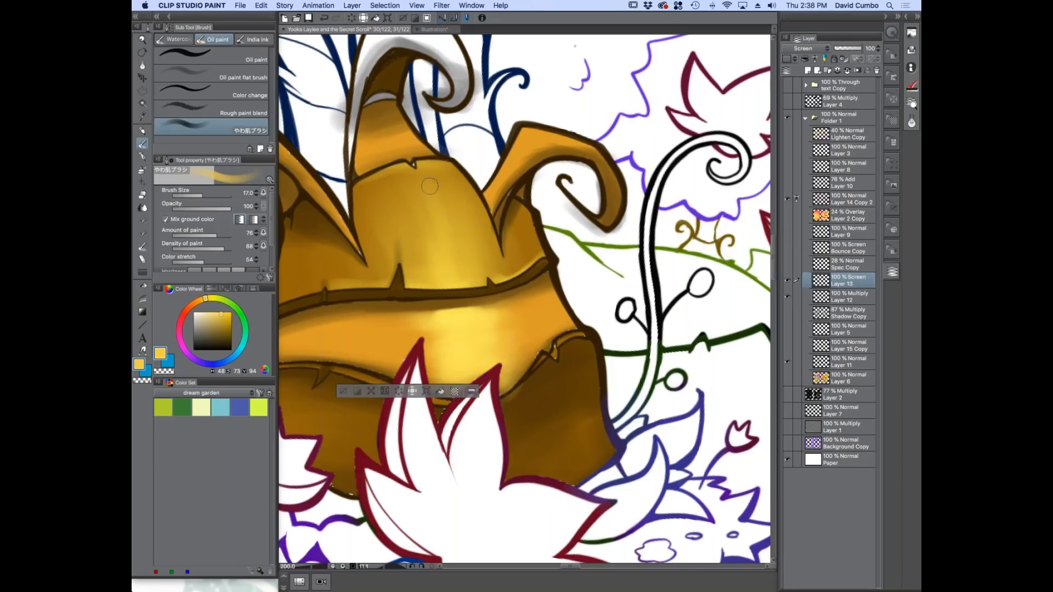
key(bracketright)
key(bracketright)
key(bracketright)
key(bracketright)
key(bracketright)
key(bracketright)
key(bracketright)
key(bracketright)
key(bracketright)
key(bracketright)
key(bracketleft)
key(bracketleft)
key(bracketleft)
key(bracketleft)
scroll(397, 346, down, 2)
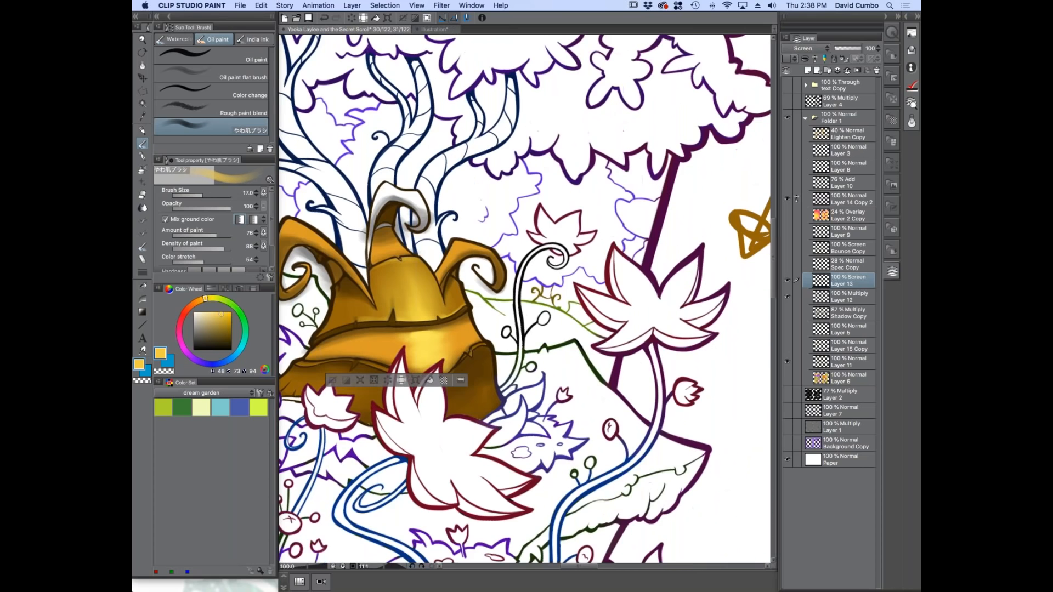
drag(396, 346, 504, 315)
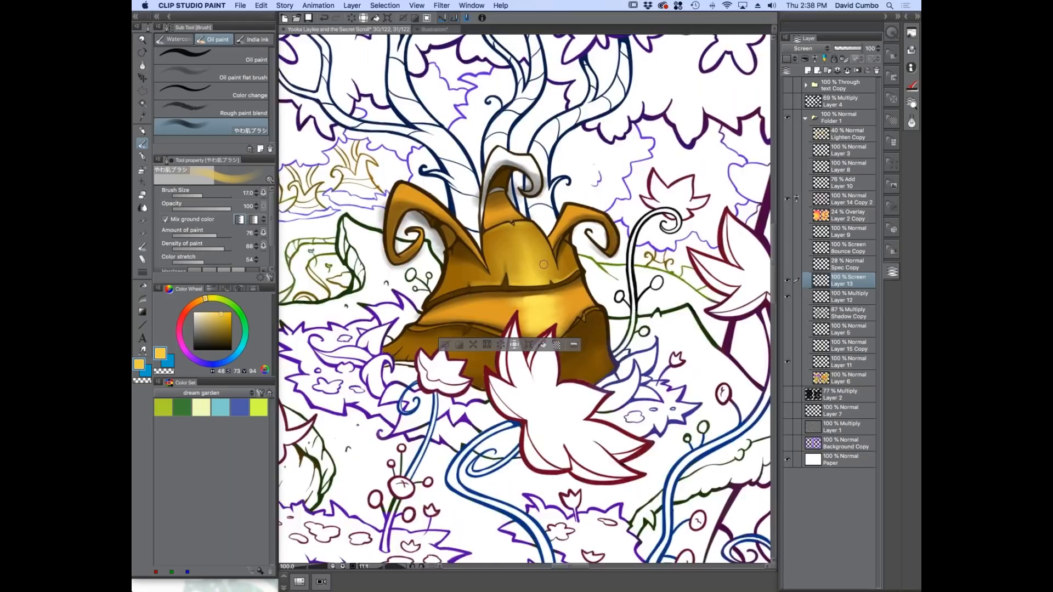
scroll(544, 264, up, 2)
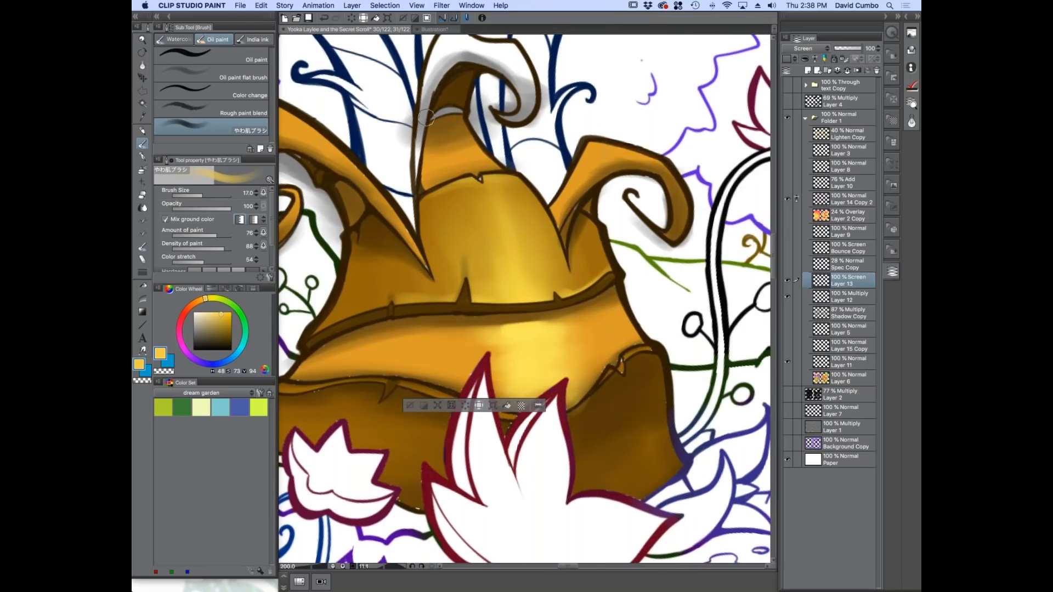
Paint golden highlights on both outer sides of the upper trunk section above the seam, using a brush of about size 20.
mouse_move(421, 284)
mouse_down()
mouse_move(371, 261)
mouse_move(407, 287)
mouse_move(378, 282)
mouse_move(359, 310)
mouse_up()
key(bracketright)
mouse_move(367, 274)
mouse_down()
mouse_move(340, 328)
mouse_move(384, 311)
mouse_move(387, 290)
mouse_move(374, 293)
mouse_move(386, 287)
mouse_move(364, 308)
mouse_up()
key(bracketleft)
key(bracketleft)
key(bracketleft)
key(bracketright)
key(bracketright)
key(bracketright)
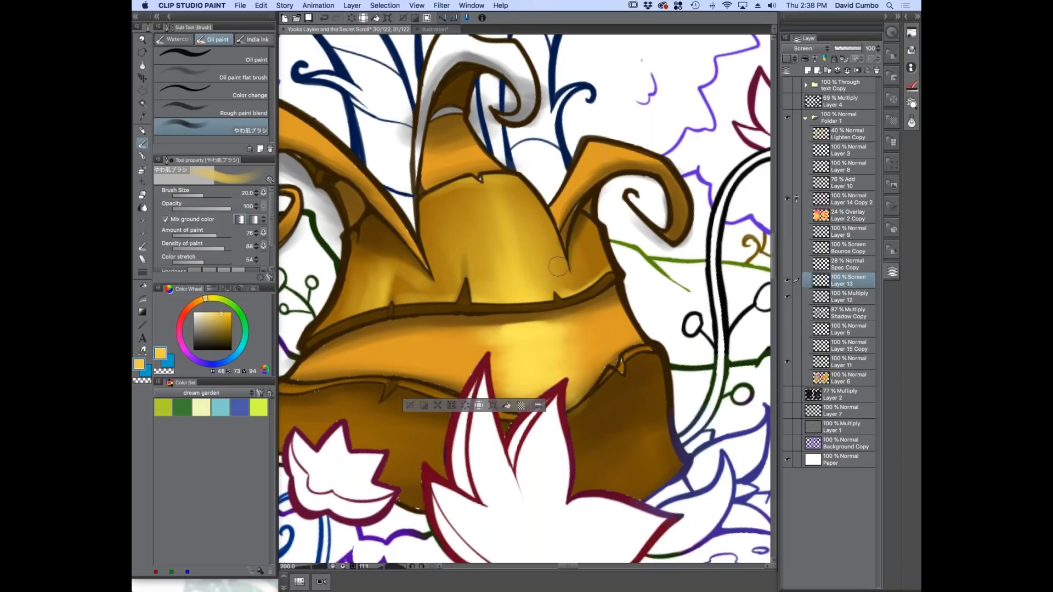
mouse_move(585, 262)
mouse_down()
mouse_move(603, 275)
mouse_move(587, 286)
mouse_up()
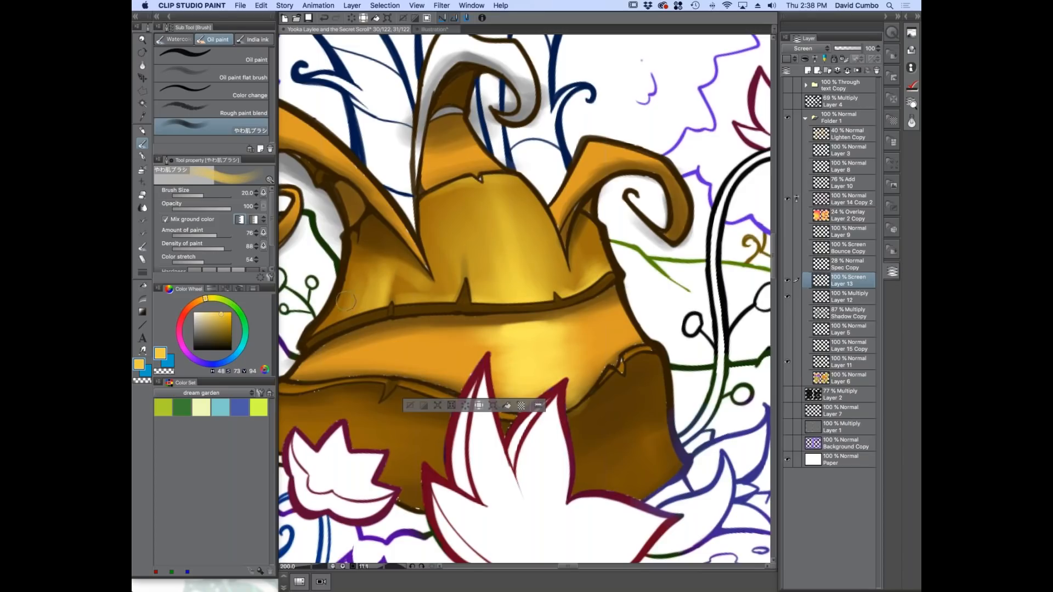
drag(426, 295, 438, 292)
Paint a thin golden rim light along the middle band's lower torn edge with a size 8 brush.
scroll(344, 350, down, 3)
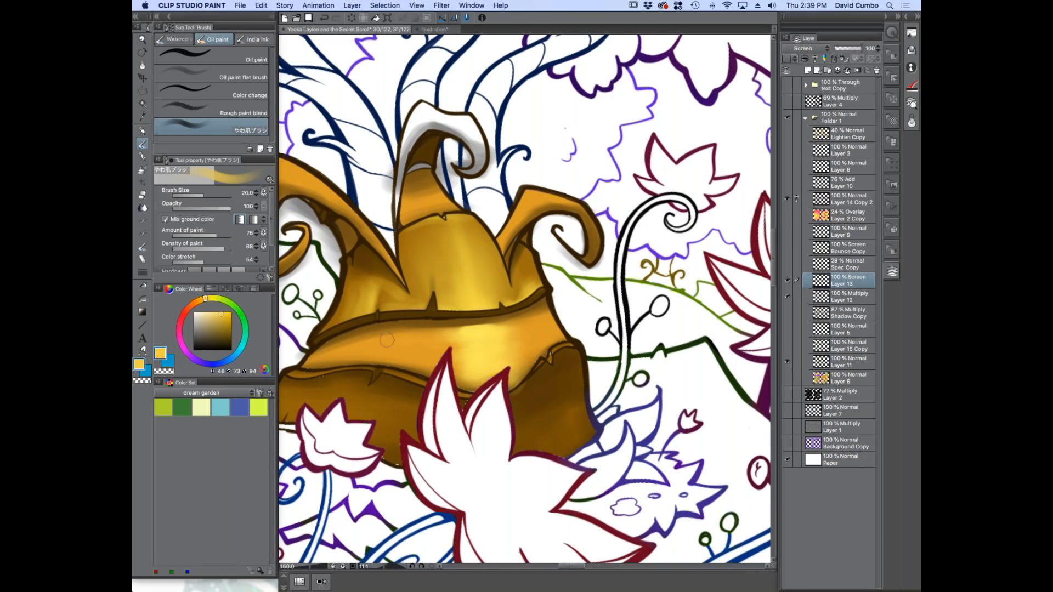
scroll(355, 370, down, 2)
drag(357, 372, 390, 360)
scroll(394, 364, up, 1)
scroll(393, 364, up, 2)
key(bracketleft)
key(bracketleft)
key(bracketleft)
key(bracketleft)
key(bracketleft)
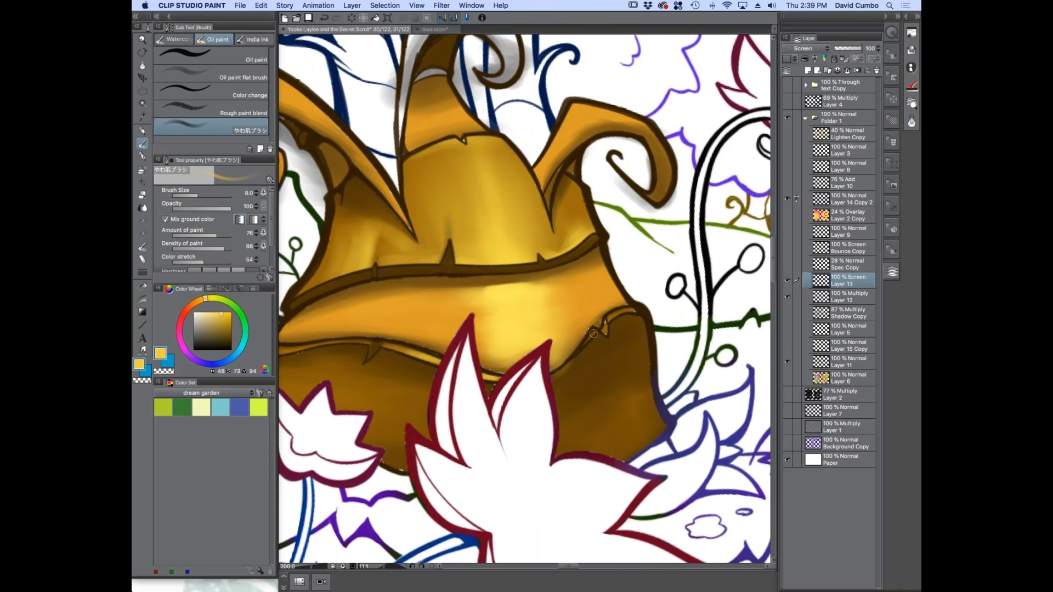
drag(345, 340, 362, 339)
Paint golden highlights along the top of the left curled branch with a larger brush, and reduce the size to 8.
scroll(307, 343, down, 5)
scroll(402, 226, up, 4)
key(])
key(])
key(])
key(])
mouse_move(447, 275)
mouse_down()
mouse_move(405, 225)
mouse_move(345, 201)
mouse_move(387, 206)
mouse_move(380, 201)
mouse_move(397, 219)
mouse_up()
key([)
key([)
key([)
key([)
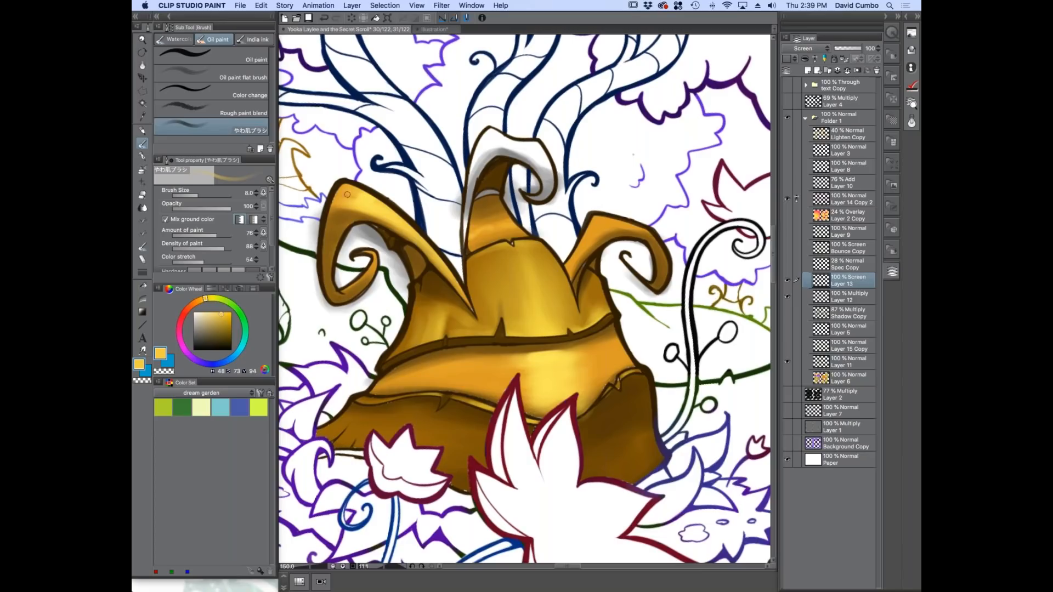
Choose a paler yellow and brighten the highlight along the top of the left curled branch.
scroll(271, 249, down, 2)
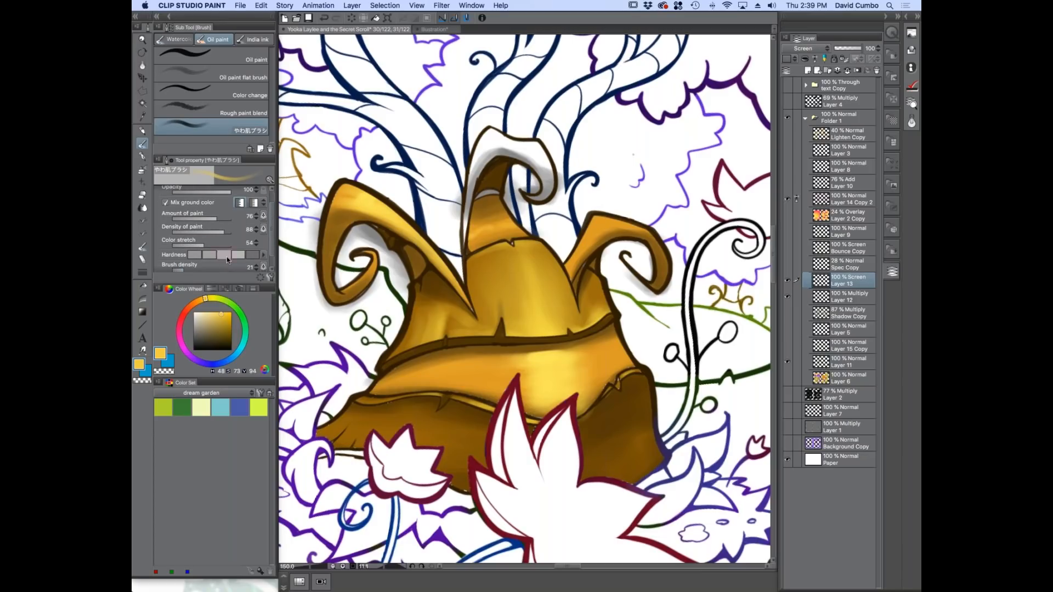
click(211, 312)
scroll(391, 218, up, 1)
drag(420, 241, 358, 199)
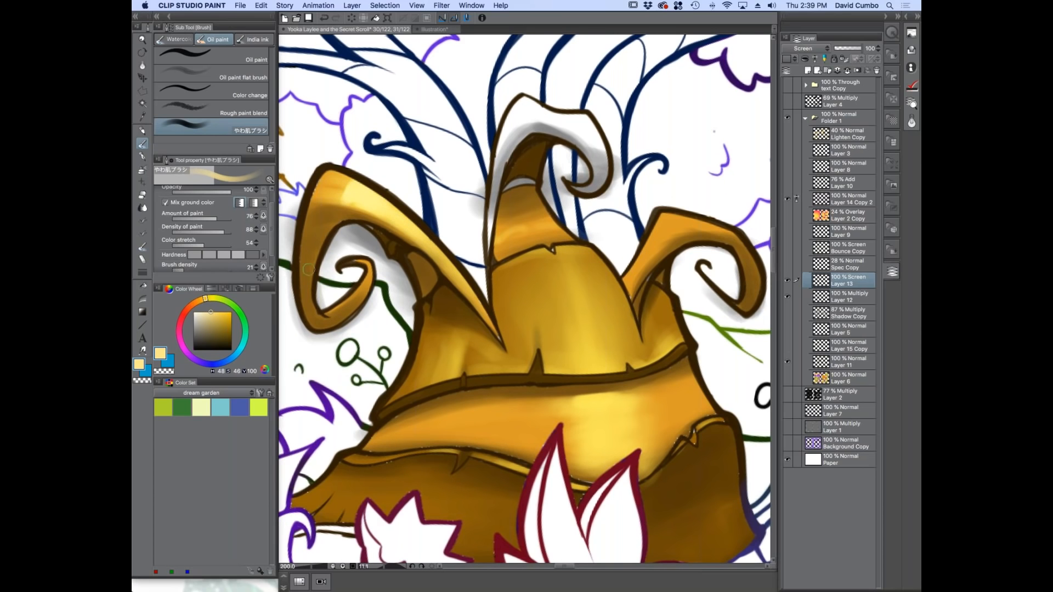
scroll(385, 291, down, 1)
scroll(433, 302, down, 2)
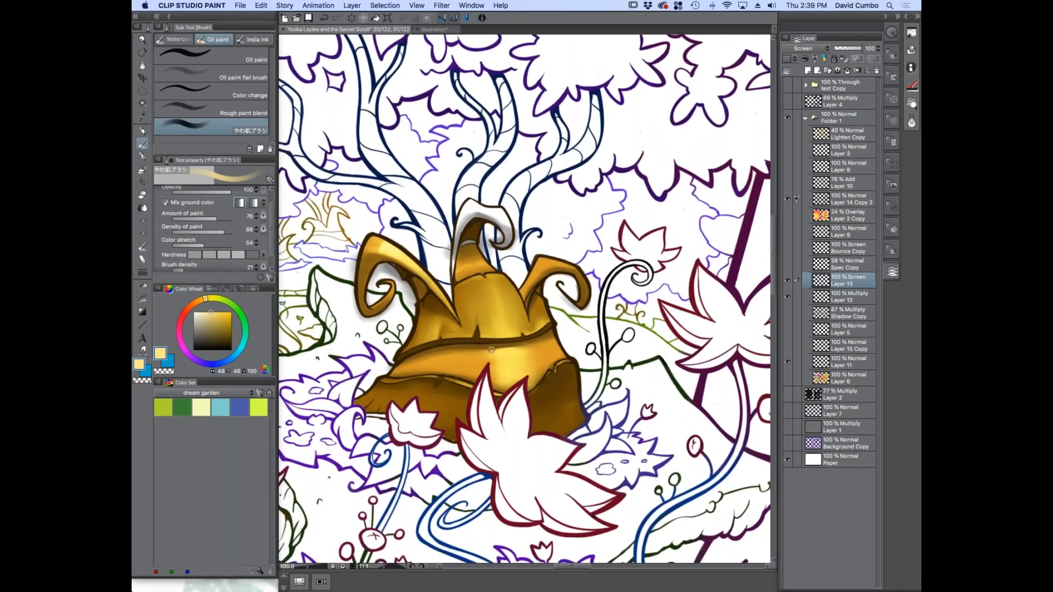
Enlarge the brush and add pale yellow highlights to the upper central trunk section and the right curled branch.
scroll(518, 330, up, 3)
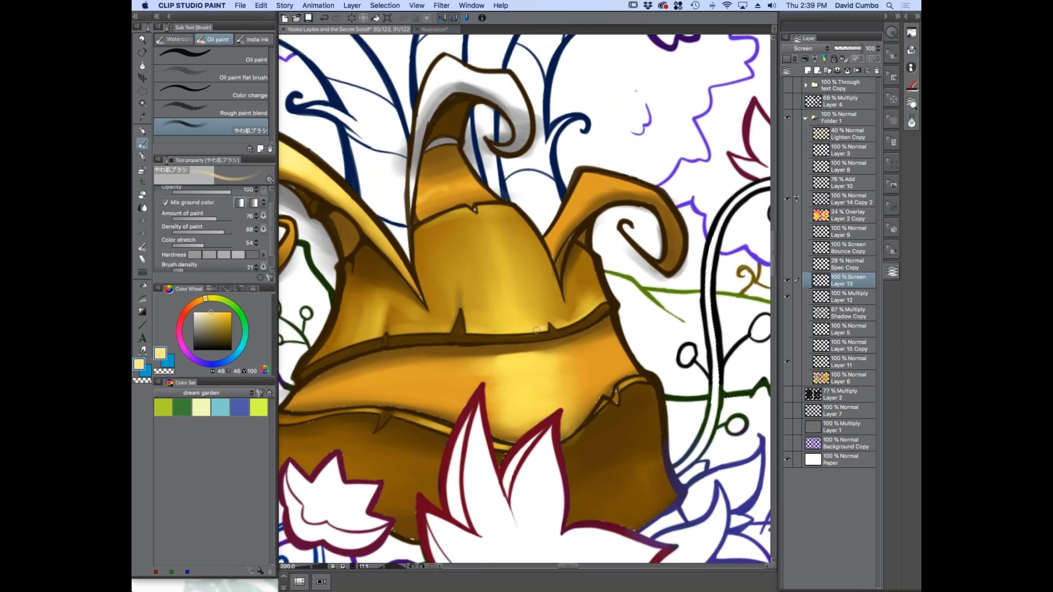
key(bracketright)
key(bracketright)
key(bracketright)
key(bracketright)
key(bracketright)
key(bracketright)
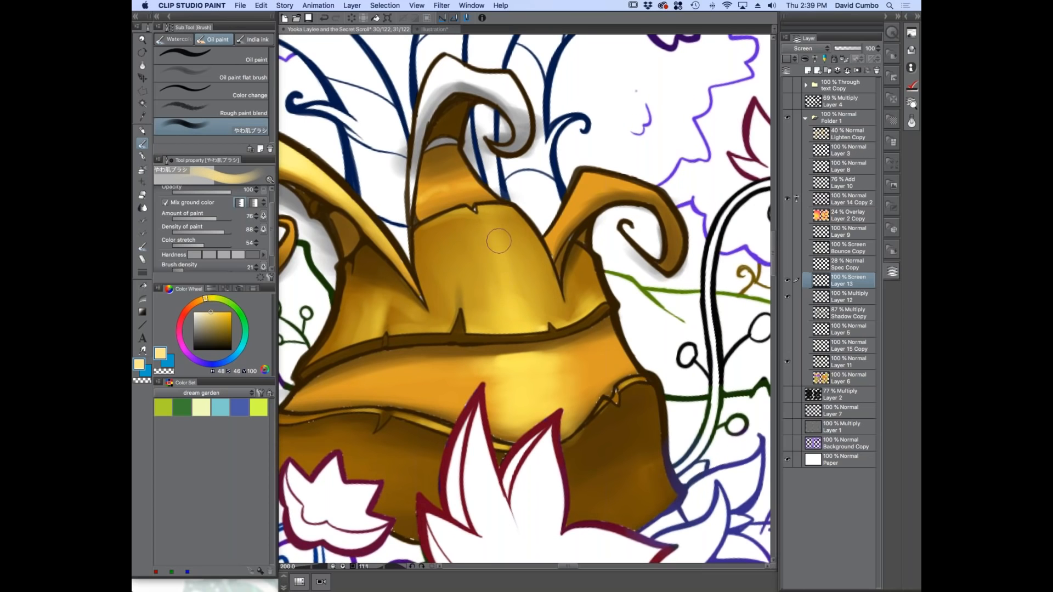
scroll(388, 377, down, 5)
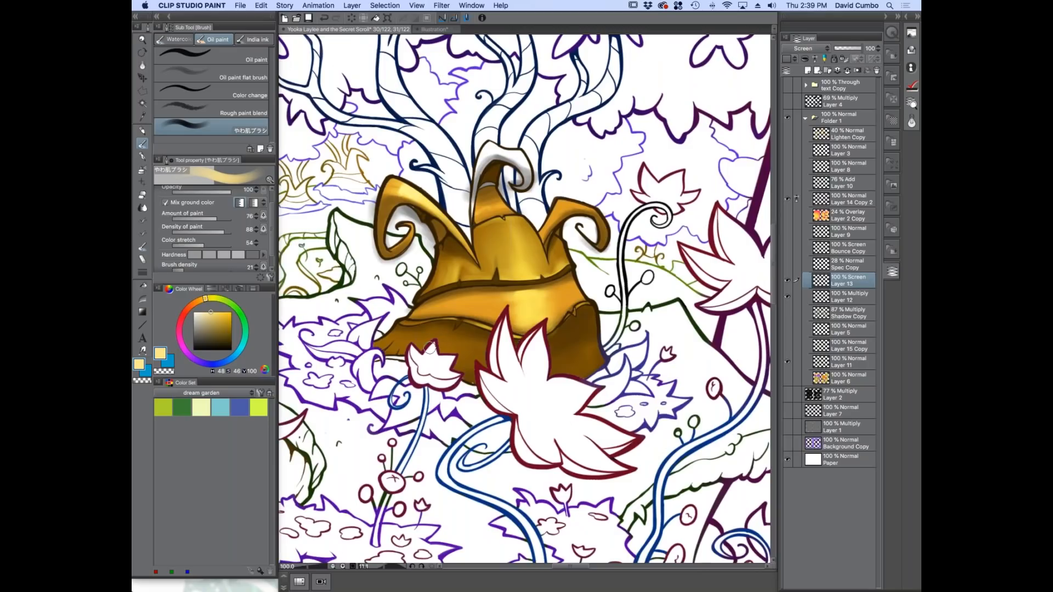
Add a new layer above the Screen highlight layer and set its blending mode to Overlay.
click(788, 216)
click(807, 70)
click(804, 49)
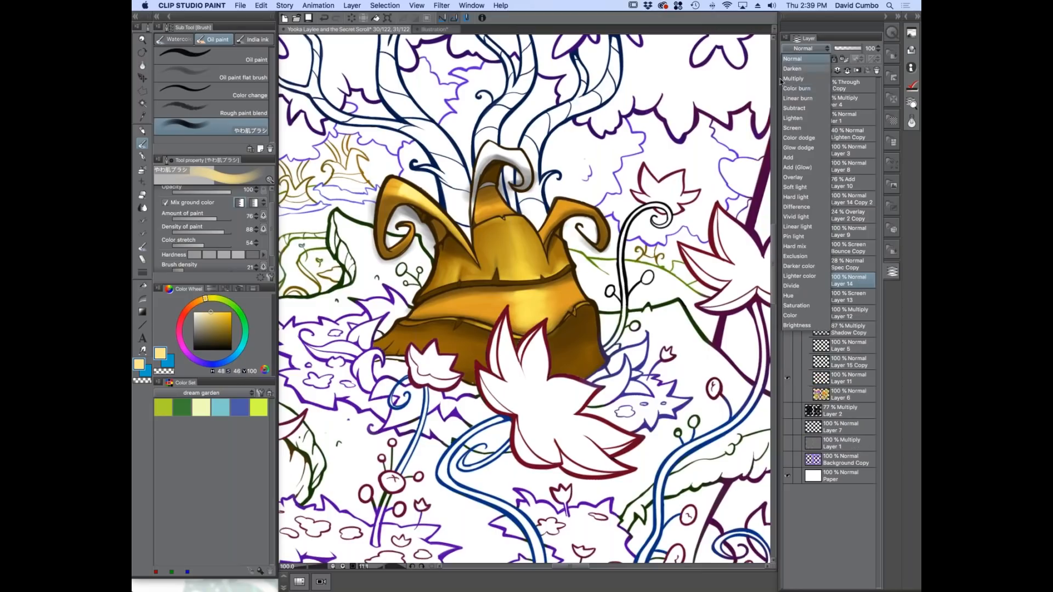
click(788, 179)
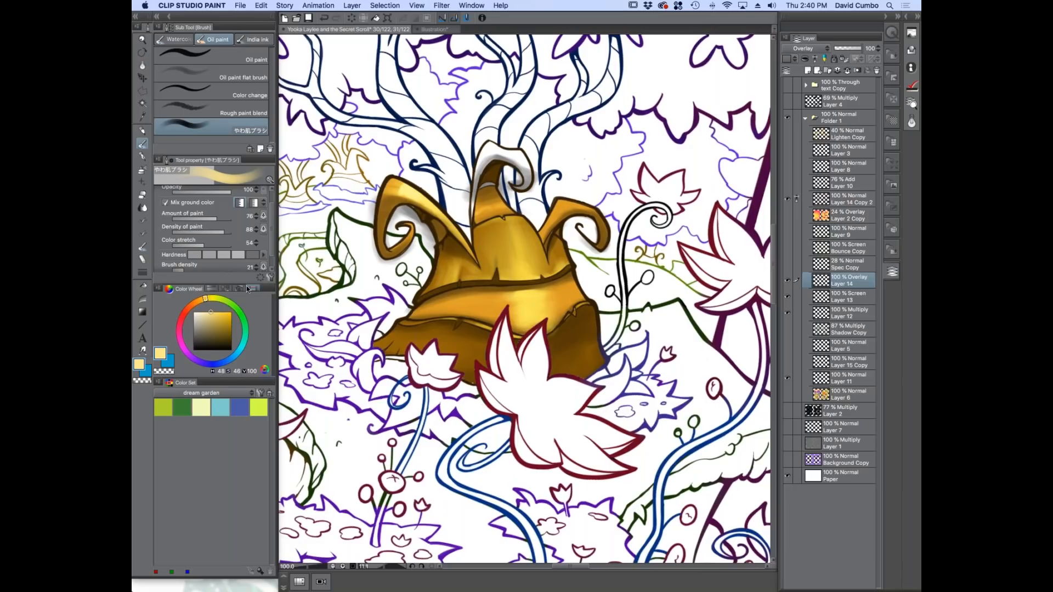
Choose a saturated reddish orange and switch to the Stronger airbrush.
drag(203, 300, 198, 302)
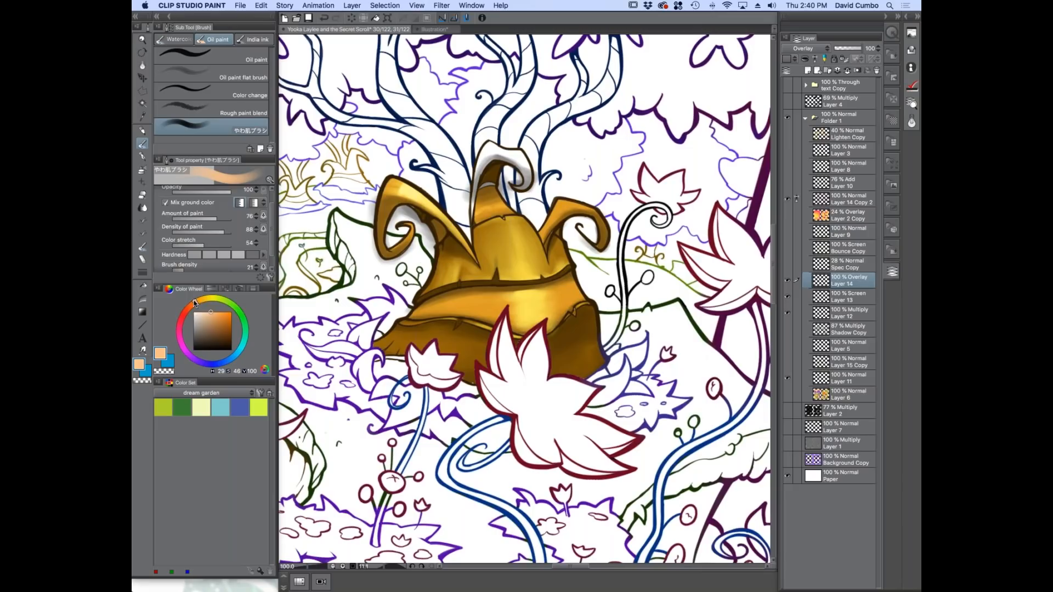
click(219, 315)
drag(193, 307, 194, 299)
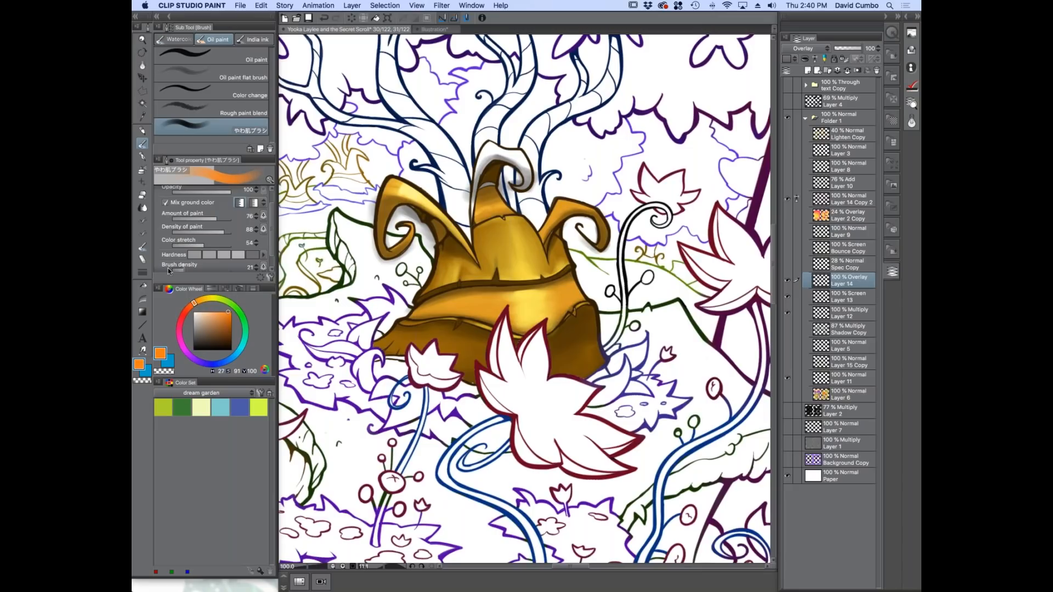
drag(193, 303, 190, 308)
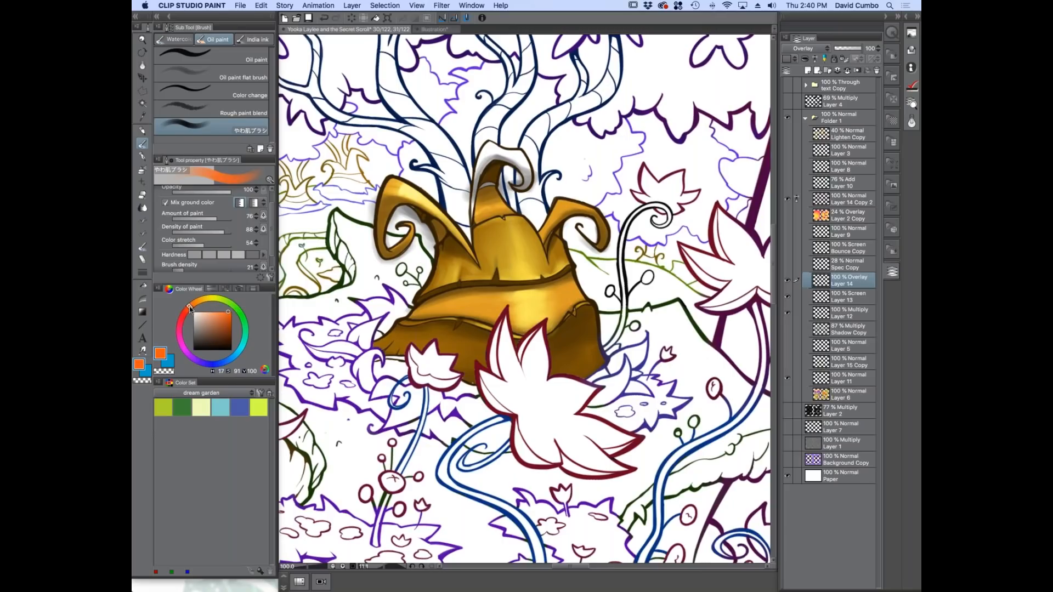
click(142, 171)
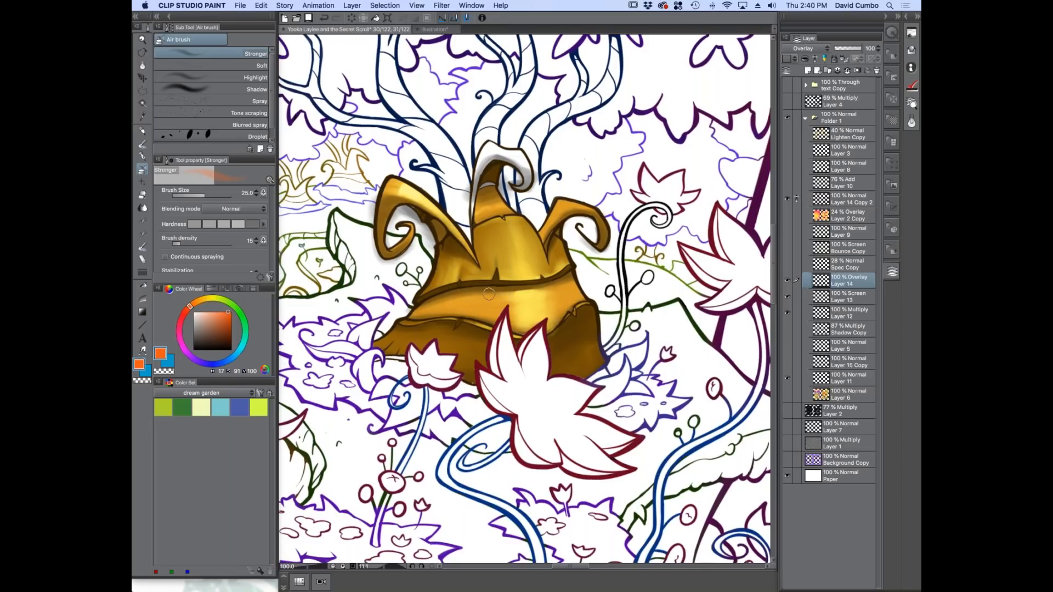
Try a broad orange airbrush glow across the trunk at size 170, and undo it.
scroll(489, 295, up, 1)
key(bracketright)
key(bracketright)
key(bracketright)
key(bracketright)
key(bracketright)
key(bracketright)
key(bracketright)
key(bracketright)
key(bracketright)
key(bracketright)
mouse_move(462, 263)
mouse_down()
mouse_move(541, 294)
mouse_move(447, 258)
mouse_move(589, 291)
mouse_move(594, 282)
mouse_move(426, 270)
mouse_move(594, 266)
mouse_move(619, 276)
mouse_move(552, 238)
mouse_up()
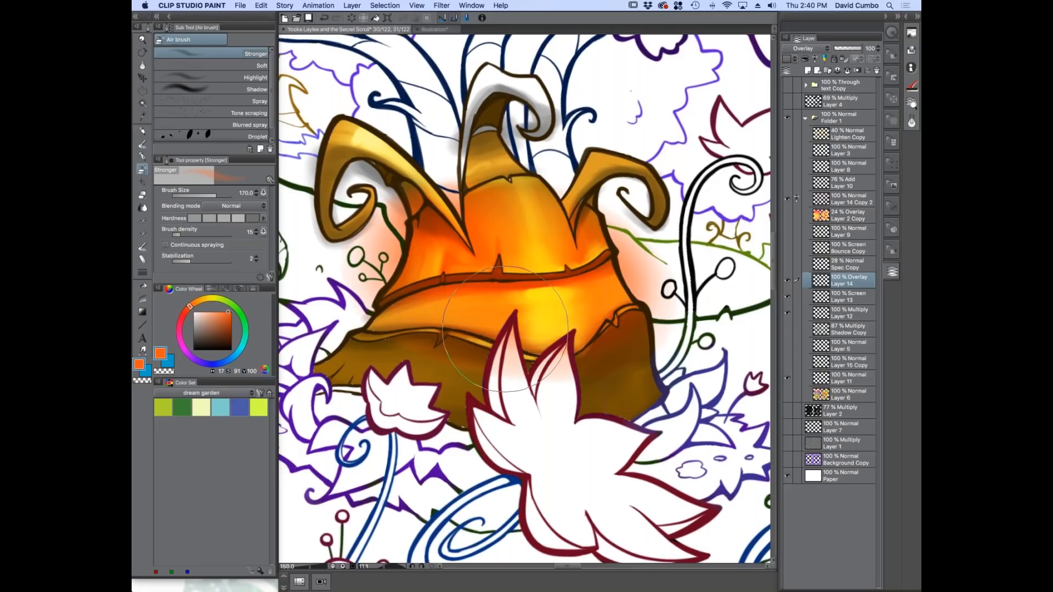
key(super+z)
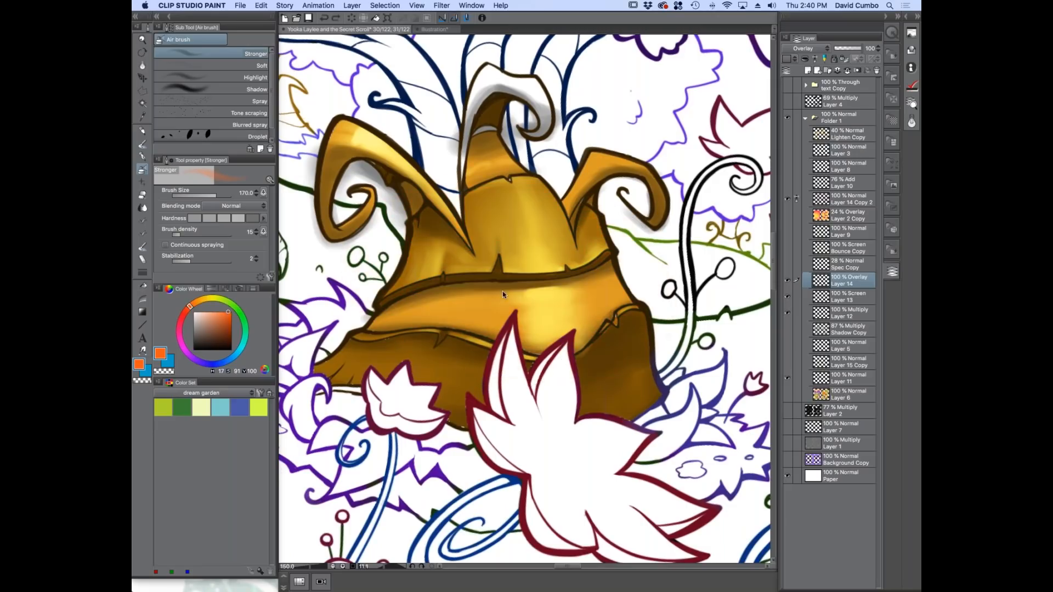
Reduce the airbrush to size 70 and glaze orange over the shaded underside of the left curled branch.
key(bracketleft)
key(bracketleft)
key(bracketleft)
key(bracketleft)
drag(440, 217, 538, 260)
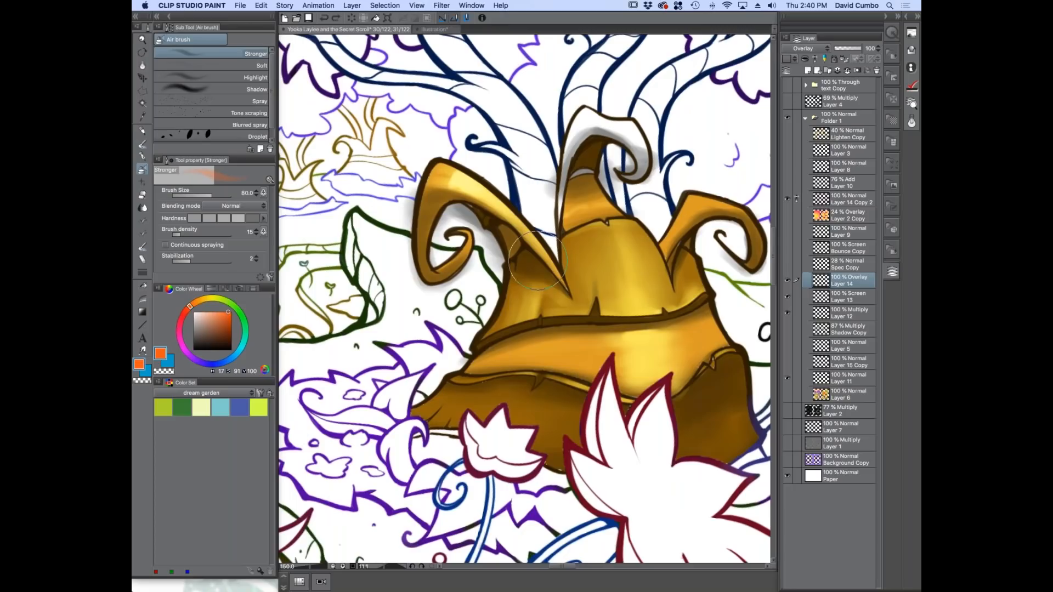
scroll(510, 258, up, 1)
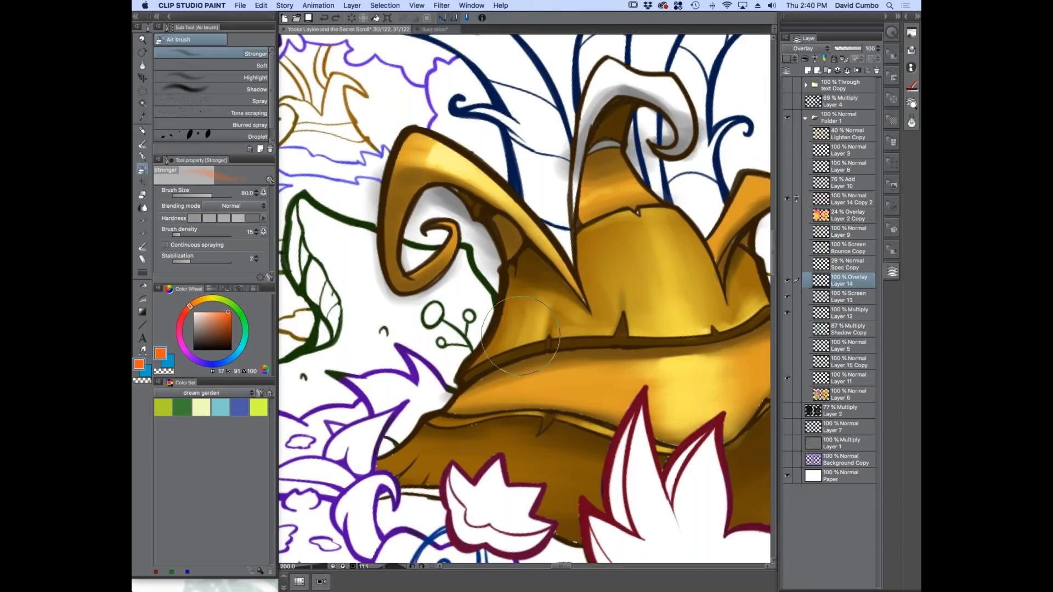
key(bracketleft)
mouse_move(481, 259)
mouse_down()
mouse_move(526, 187)
mouse_move(516, 237)
mouse_up()
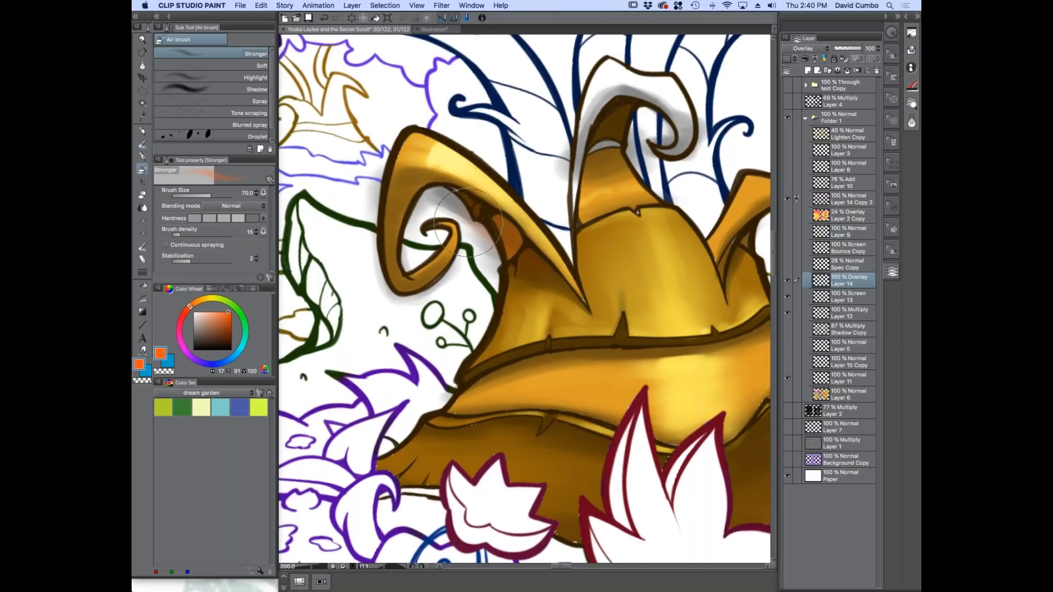
Deepen the orange under the left curled branch and airbrush orange inside the top curl with a larger size.
key(bracketright)
key(bracketright)
key(bracketright)
key(bracketright)
key(bracketright)
mouse_move(477, 275)
mouse_down()
mouse_move(483, 236)
mouse_move(472, 208)
mouse_move(462, 226)
mouse_up()
mouse_move(625, 106)
mouse_down()
mouse_move(591, 134)
mouse_move(573, 189)
mouse_up()
scroll(484, 232, down, 1)
key(super+minus)
drag(432, 255, 393, 234)
Airbrush orange along the dark seam between the upper trunk section and the middle band at size 80.
key(bracketleft)
key(bracketleft)
key(super+plus)
key(super+plus)
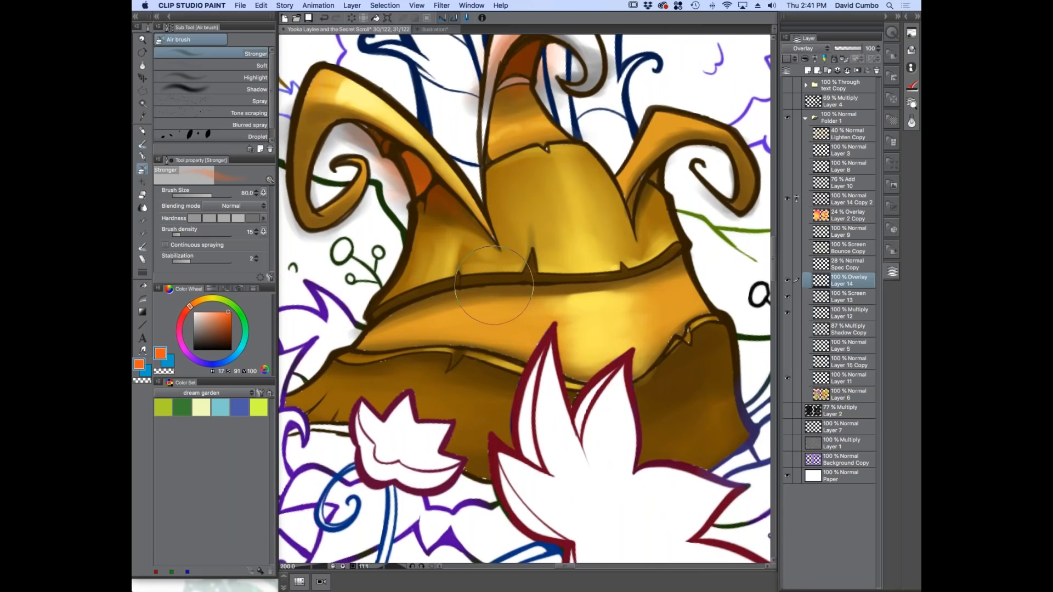
key(bracketleft)
key(bracketright)
drag(351, 343, 346, 318)
Soften the orange glow around the seam and airbrush orange beneath the right curled branch at size 70.
key(bracketright)
key(bracketright)
key(bracketright)
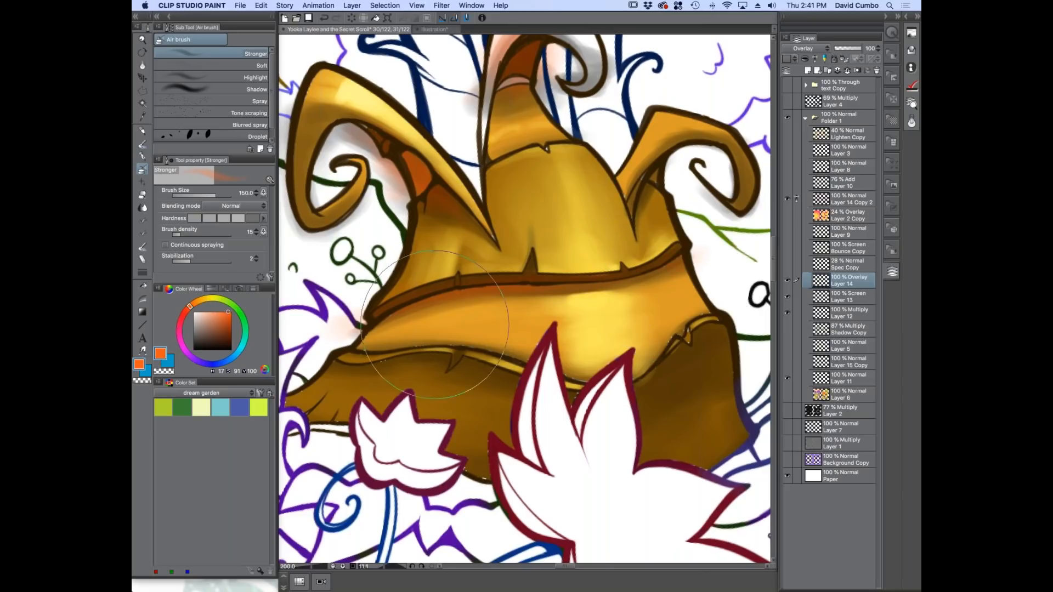
key(super+minus)
key(super+plus)
key(bracketleft)
key(bracketleft)
key(bracketleft)
key(bracketleft)
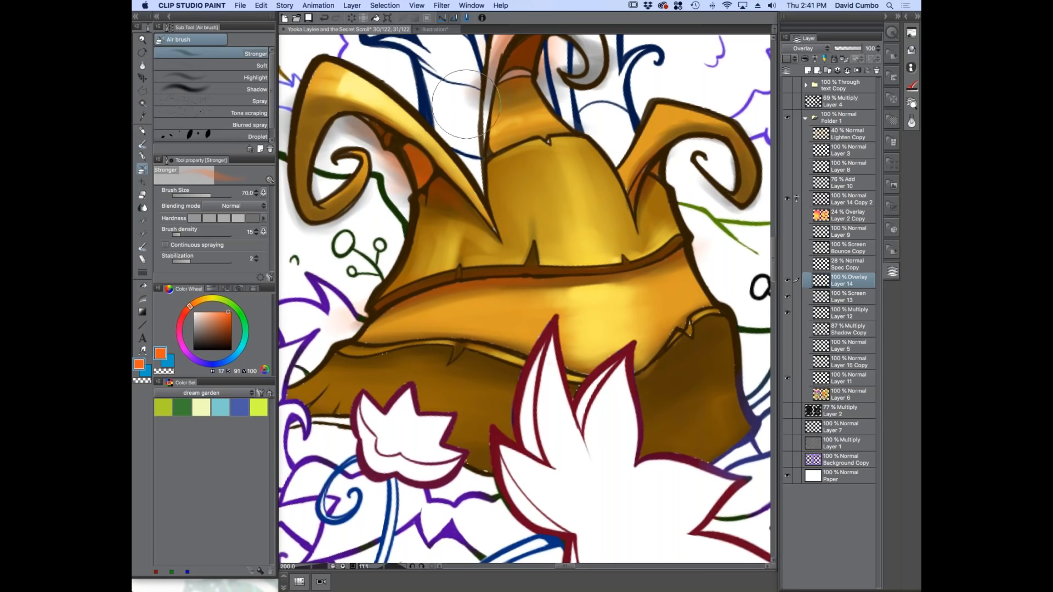
scroll(391, 227, down, 2)
drag(348, 309, 391, 308)
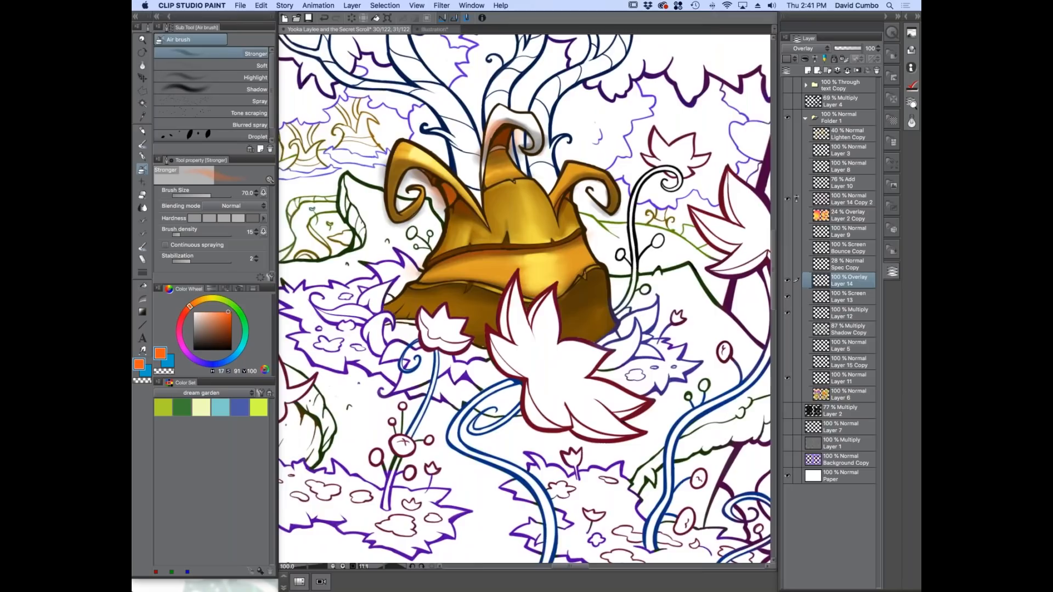
Switch to bright yellow and airbrush a large glow down the trunk's lit centre onto the front flower's tips.
drag(488, 258, 554, 287)
key(])
key(])
key(])
key(])
key(])
key(])
key(])
key(])
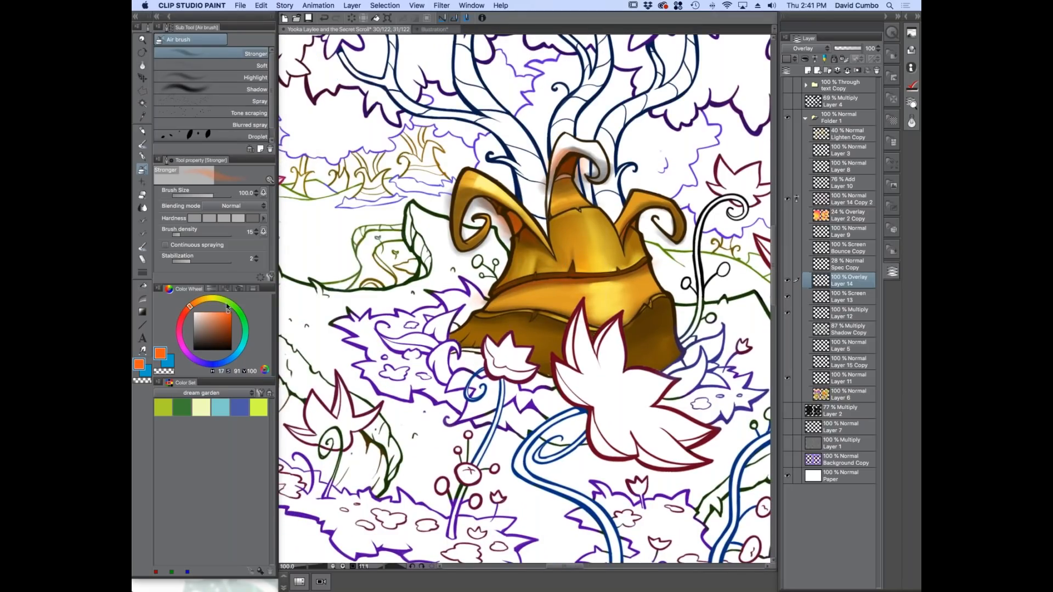
click(209, 298)
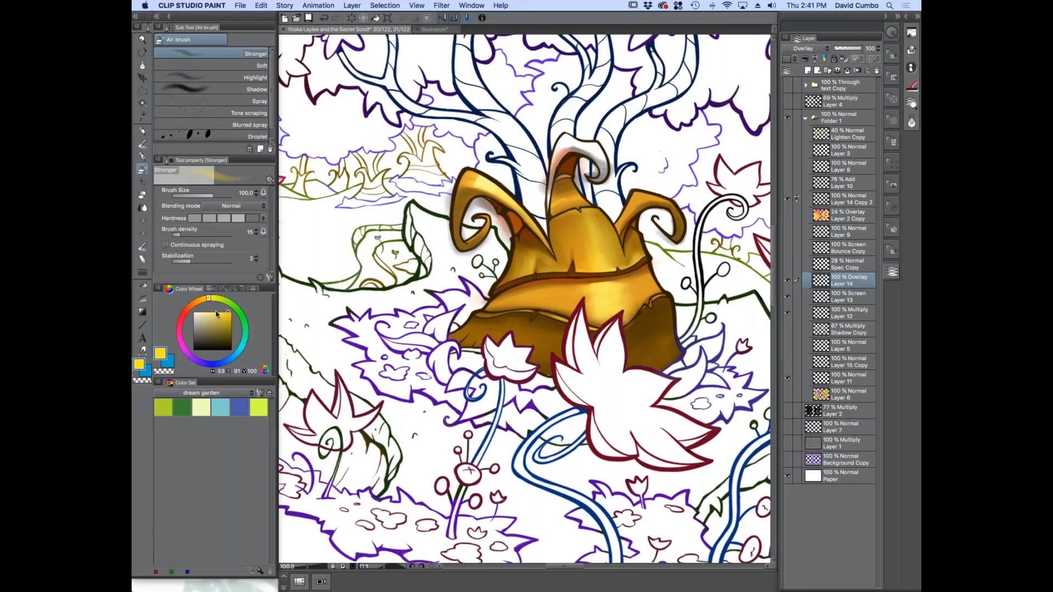
mouse_move(547, 231)
mouse_down()
mouse_move(591, 236)
mouse_move(594, 263)
mouse_move(575, 238)
mouse_move(599, 275)
mouse_move(588, 229)
mouse_move(604, 315)
mouse_move(581, 227)
mouse_move(572, 278)
mouse_move(576, 245)
mouse_move(590, 319)
mouse_move(607, 340)
mouse_move(583, 225)
mouse_move(606, 358)
mouse_up()
key(bracketleft)
scroll(450, 315, down, 2)
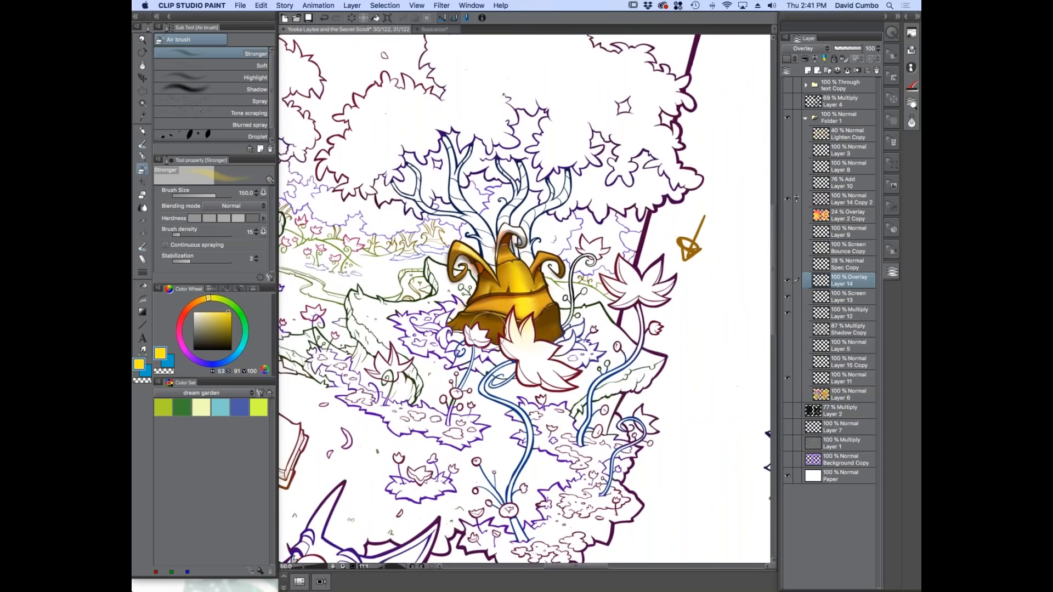
Switch to green and airbrush soft glows over the trunk's shaded right base and lower left edge, enlarging the brush to 600.
scroll(466, 326, up, 2)
drag(233, 313, 245, 331)
mouse_move(642, 336)
mouse_down()
mouse_move(656, 316)
mouse_move(655, 362)
mouse_move(613, 324)
mouse_move(643, 366)
mouse_up()
key(bracketright)
key(bracketright)
mouse_move(423, 316)
mouse_down()
mouse_move(453, 335)
mouse_move(438, 296)
mouse_move(433, 329)
mouse_up()
key(bracketright)
key(bracketright)
key(bracketright)
key(bracketright)
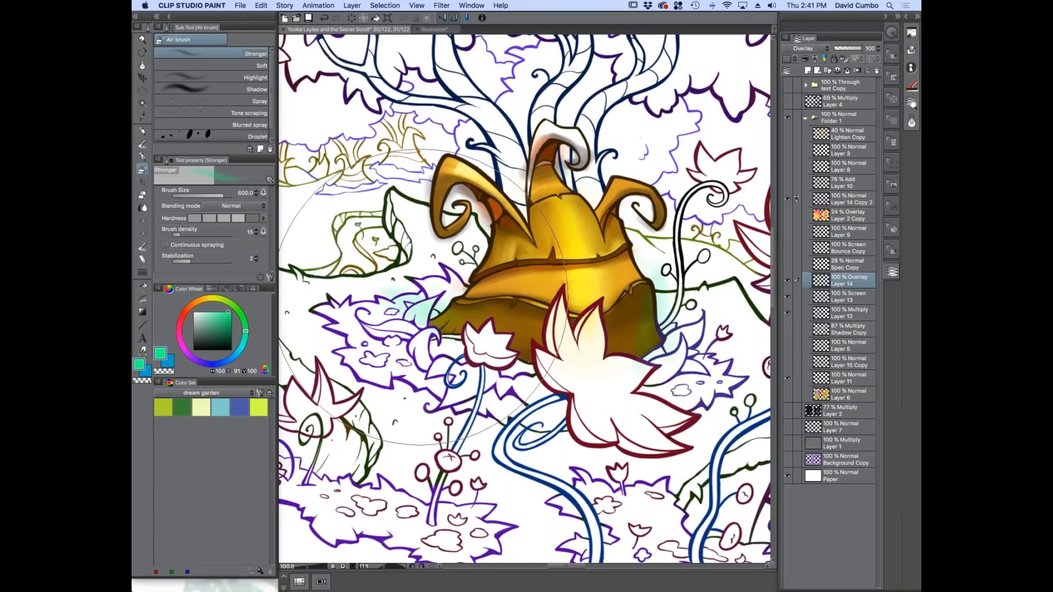
Airbrush a faint green glow over the large front flower's centre, adjusting the brush size up to 700.
key(bracketleft)
key(bracketleft)
key(bracketleft)
key(bracketleft)
key(bracketleft)
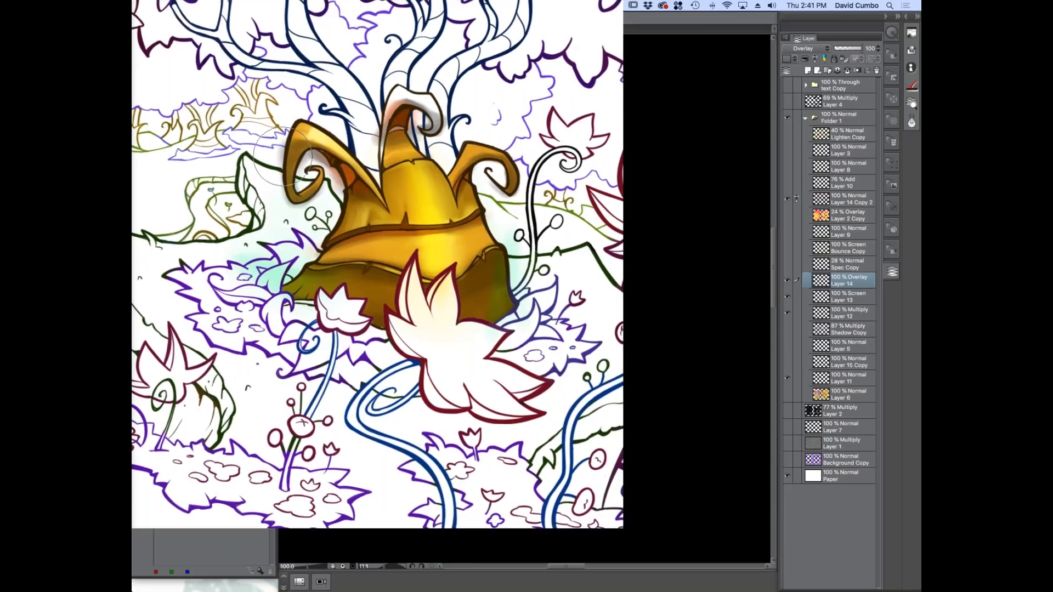
key(bracketright)
key(bracketright)
key(bracketright)
key(bracketright)
key(bracketright)
key(bracketright)
key(bracketright)
key(bracketright)
key(bracketright)
key(bracketright)
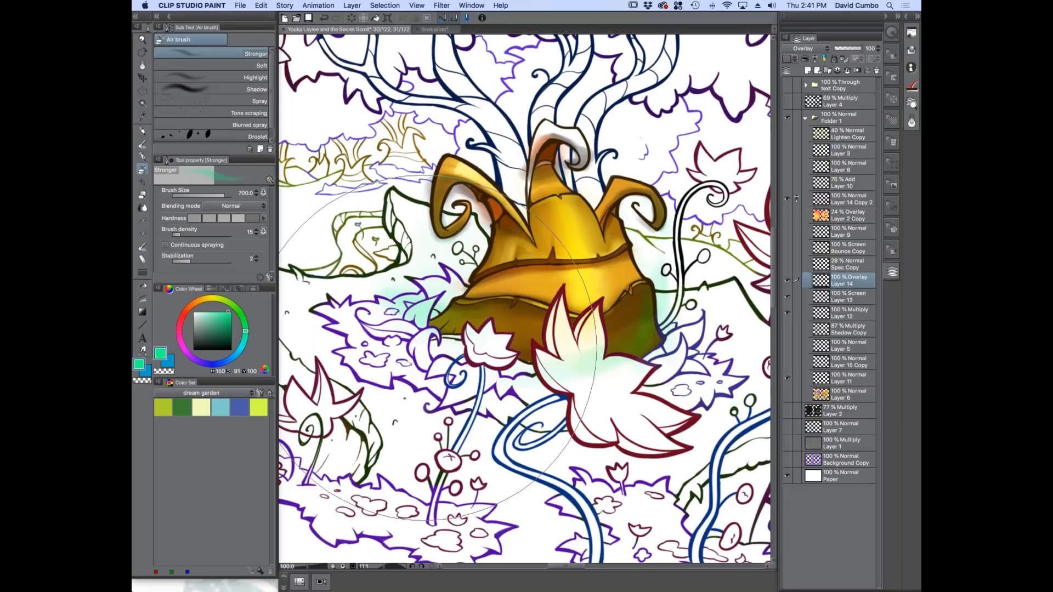
Deepen the green on the large front flower, with the airbrush size reduced to 300 and a lower brush density.
key(bracketleft)
key(bracketleft)
key(bracketleft)
key(bracketleft)
click(174, 234)
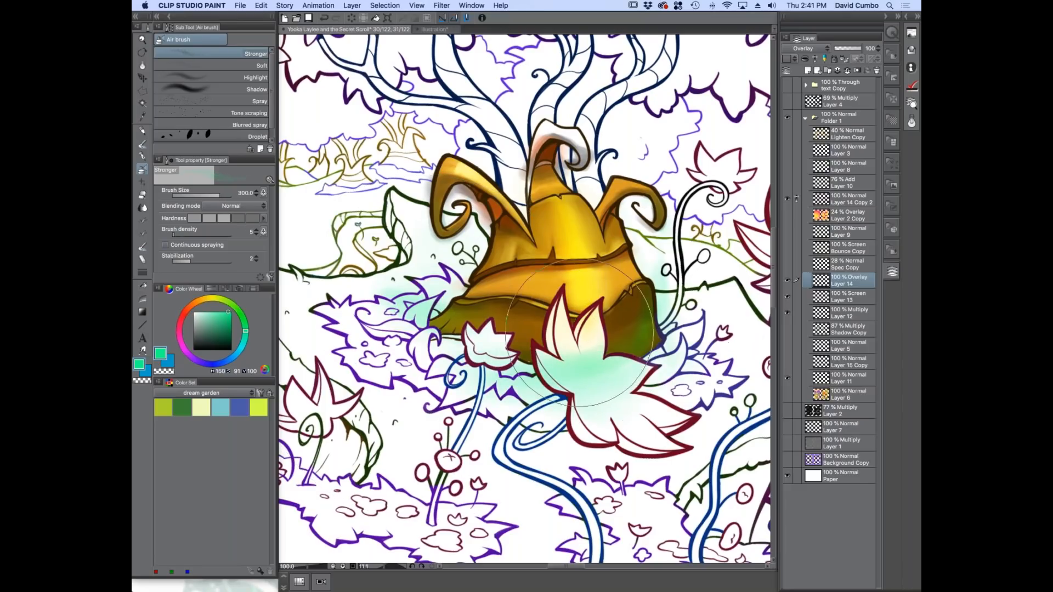
Compare the trunk with and without Overlay Layer 14, and hide Layers 14, 13, 12 and 11.
scroll(379, 296, down, 1)
scroll(378, 296, down, 1)
click(787, 281)
click(788, 279)
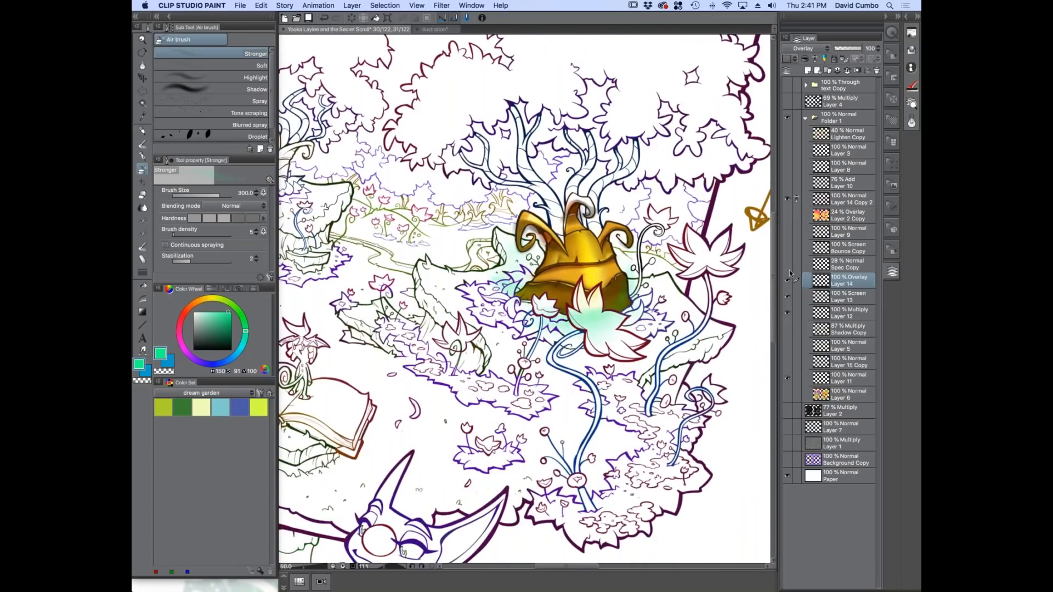
click(787, 281)
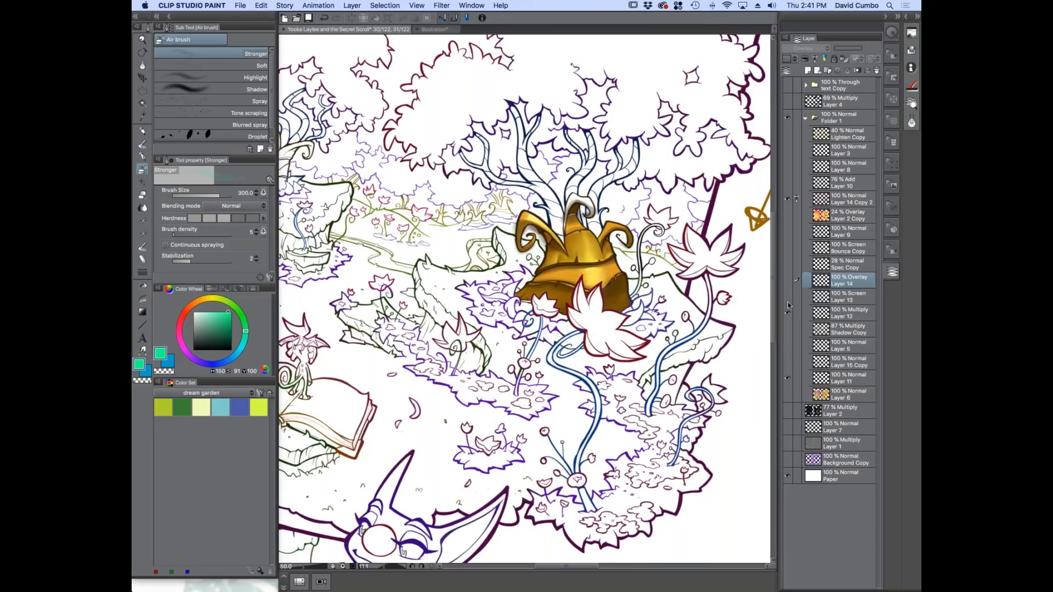
click(788, 383)
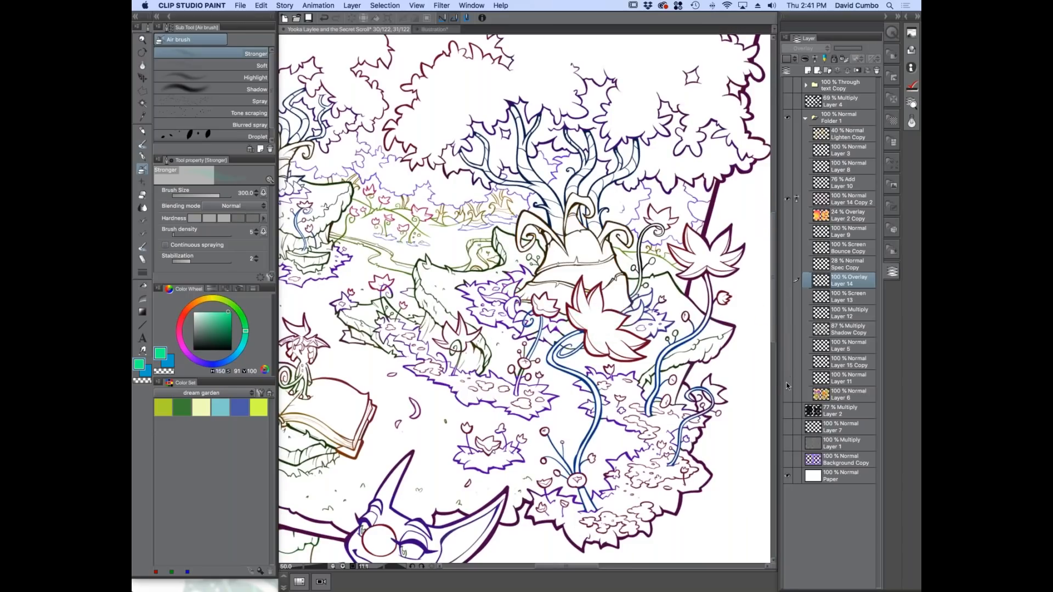
Show the finished page's base colours and shading on Layer 6, Layer 15 Copy, Layer 5 and Shadow Copy.
click(788, 391)
click(785, 363)
click(786, 345)
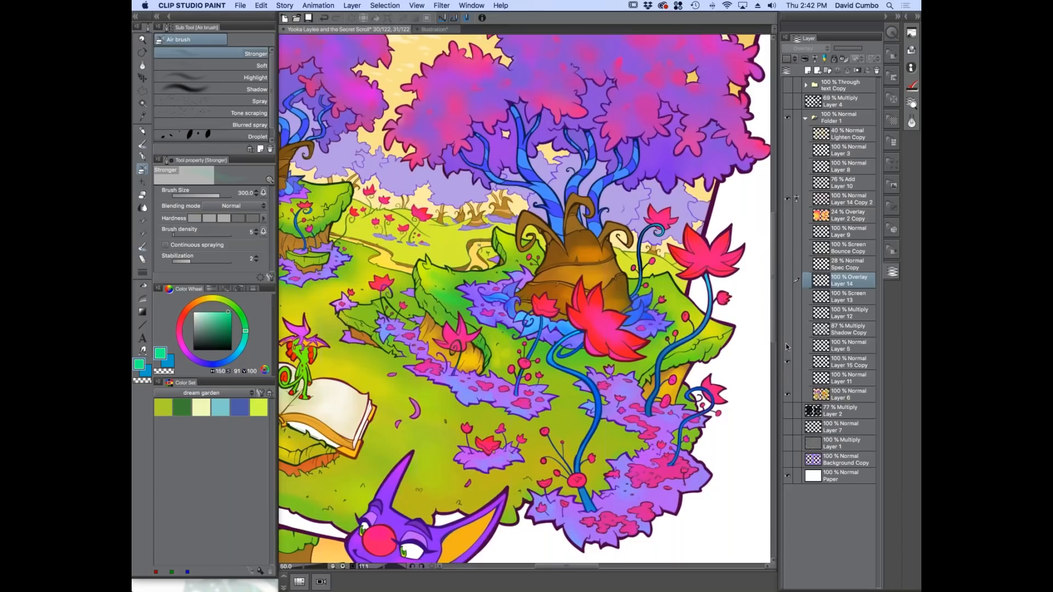
click(786, 329)
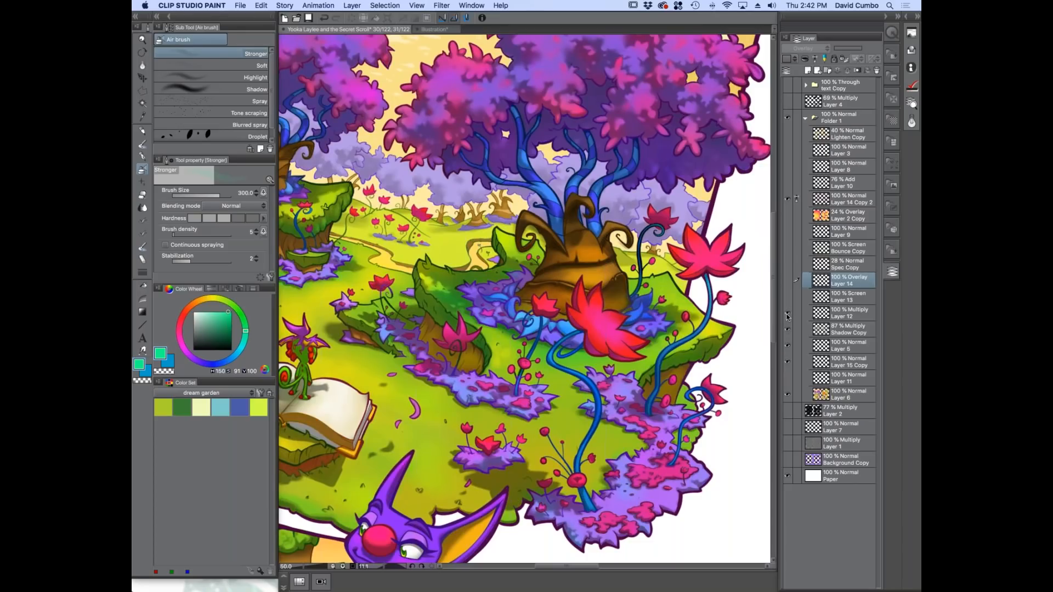
Toggle Multiply Layer 12, Screen Layer 13 and Overlay Layer 14 to check their effect on the finished colours, leaving them hidden.
click(787, 313)
click(788, 298)
click(788, 297)
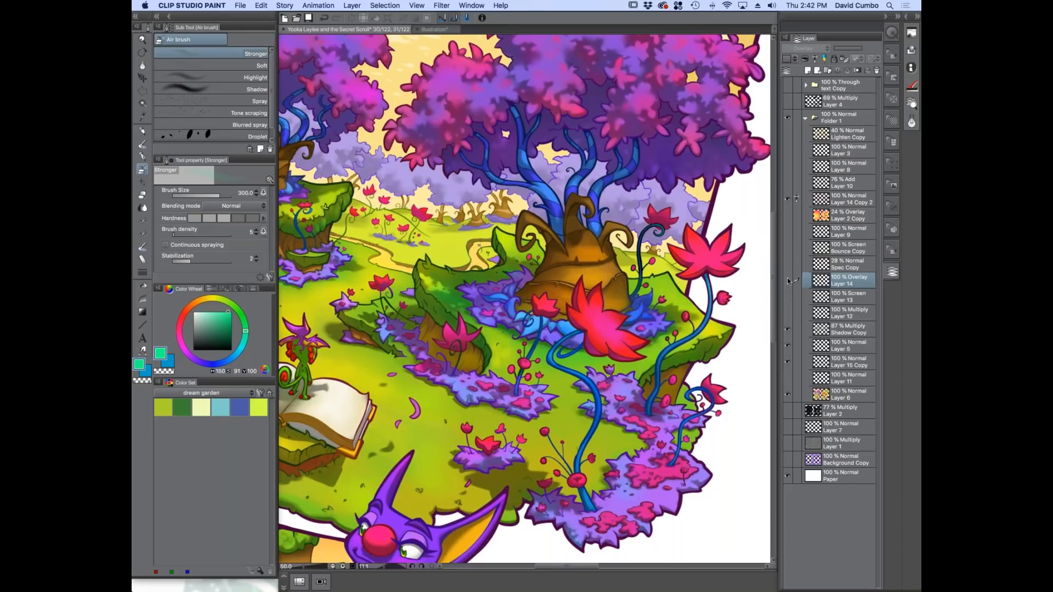
click(788, 297)
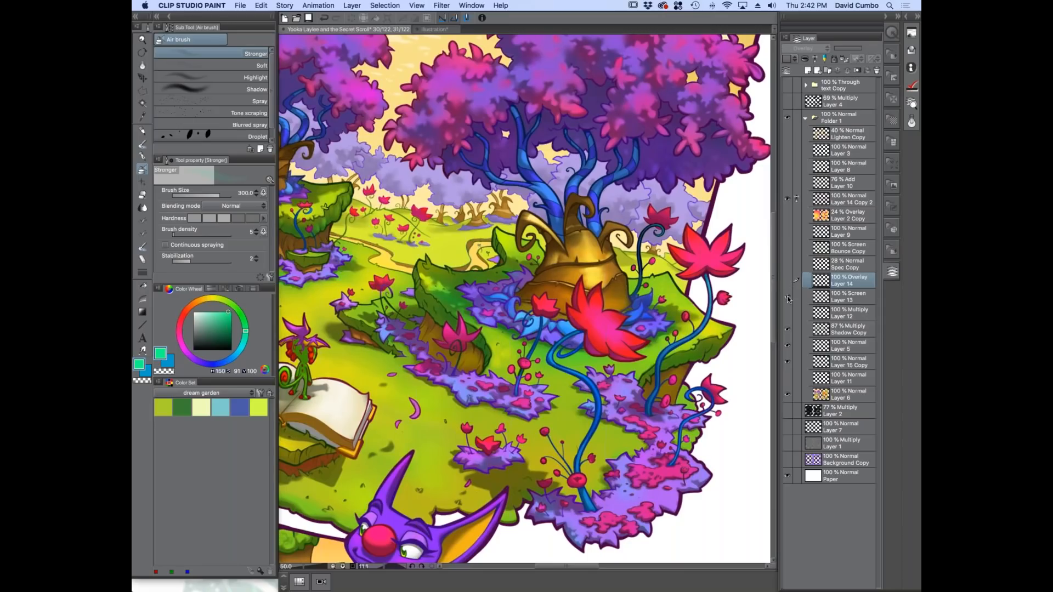
click(788, 299)
click(787, 280)
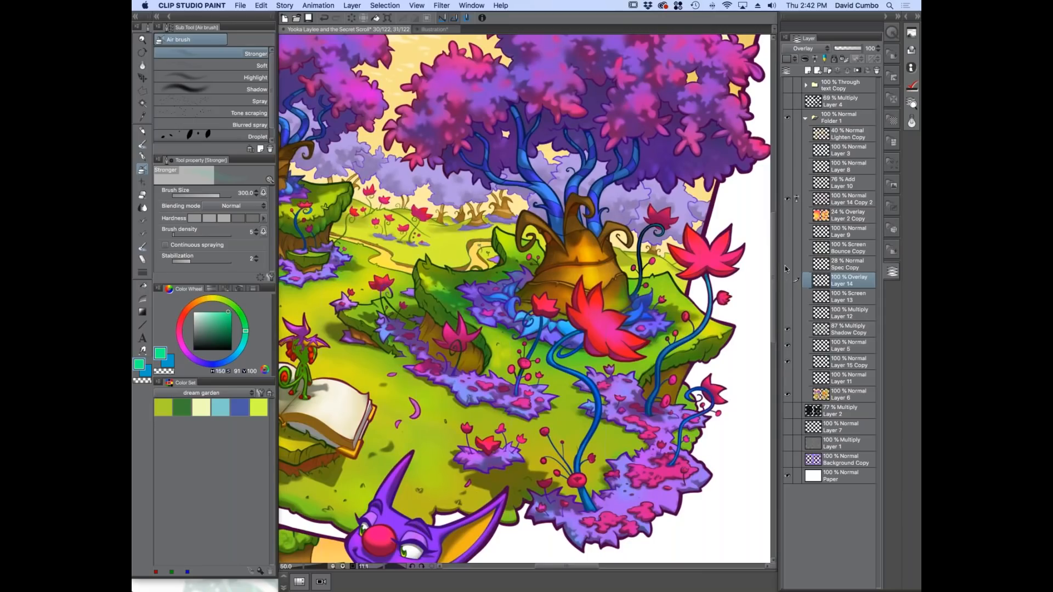
Show the Spec Copy, Bounce Copy, Layer 9 and Layer 2 Copy layers over the shaded page.
click(788, 264)
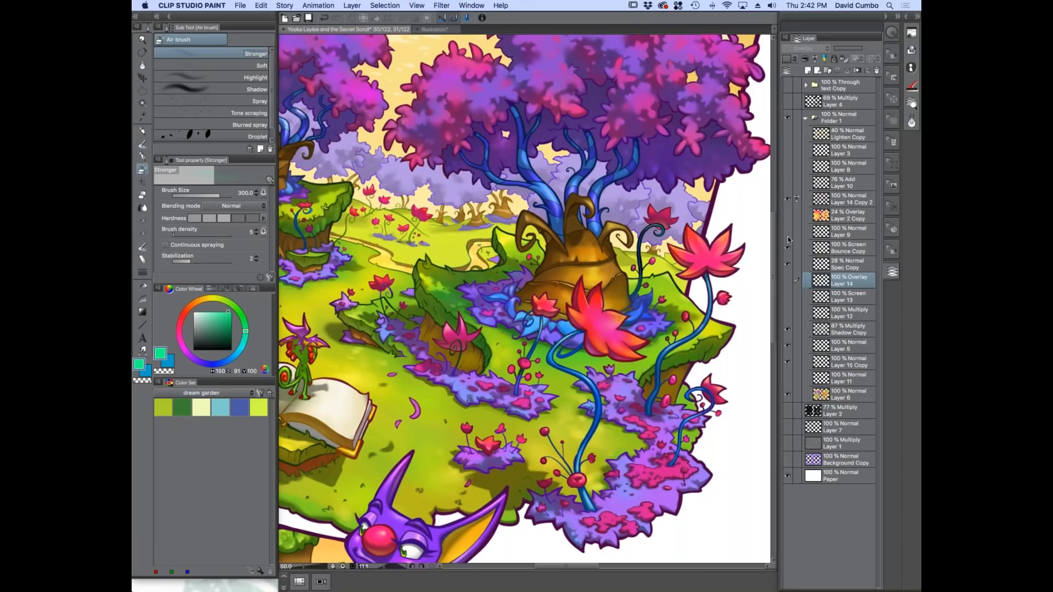
click(787, 216)
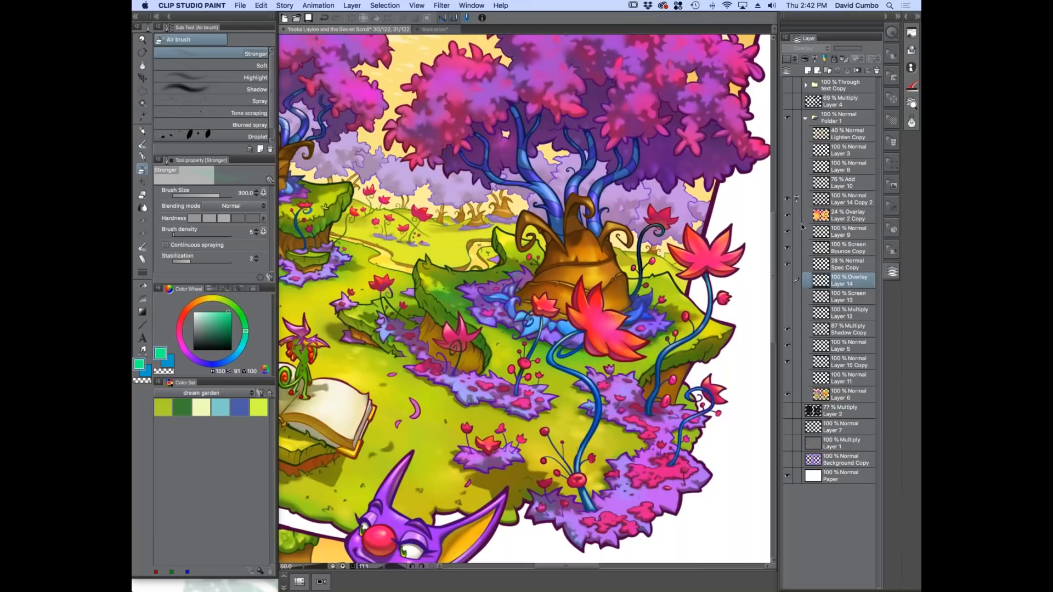
scroll(586, 264, up, 5)
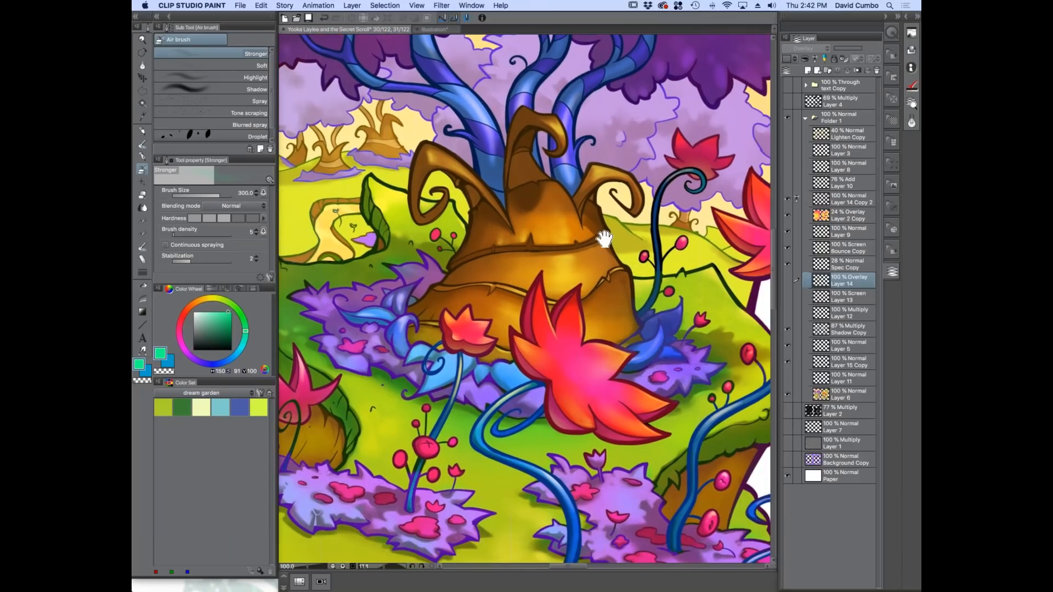
Select Layer 2 Copy and toggle its visibility to compare the tree trunk with and without the overlay gradient.
click(790, 216)
click(787, 216)
click(787, 217)
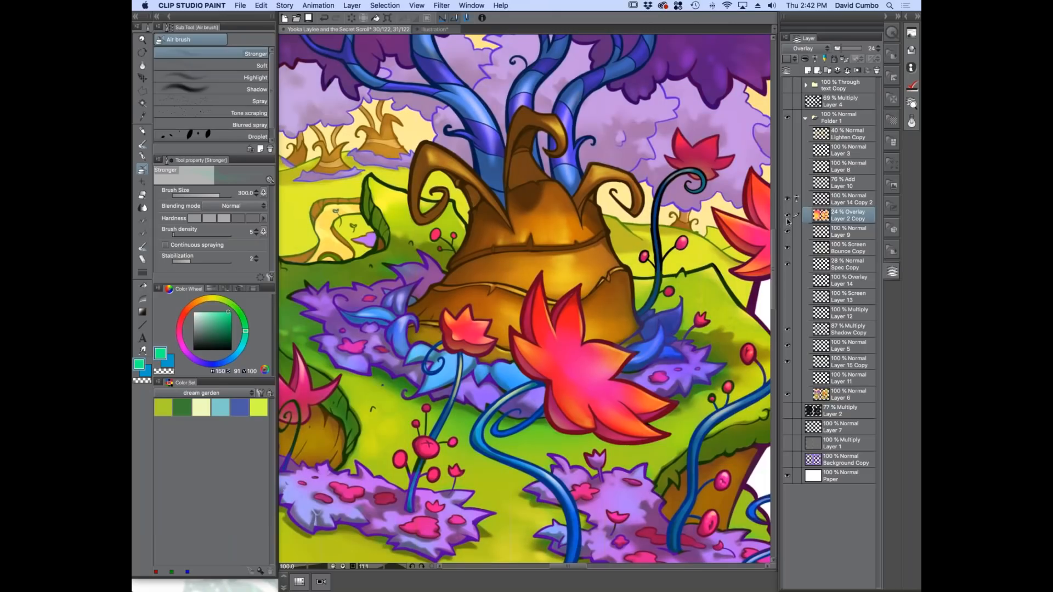
click(788, 217)
click(788, 216)
Try Layer 2 Copy at Normal blending and 100% opacity to view its gradient across the page, and undo both changes.
click(804, 48)
click(792, 59)
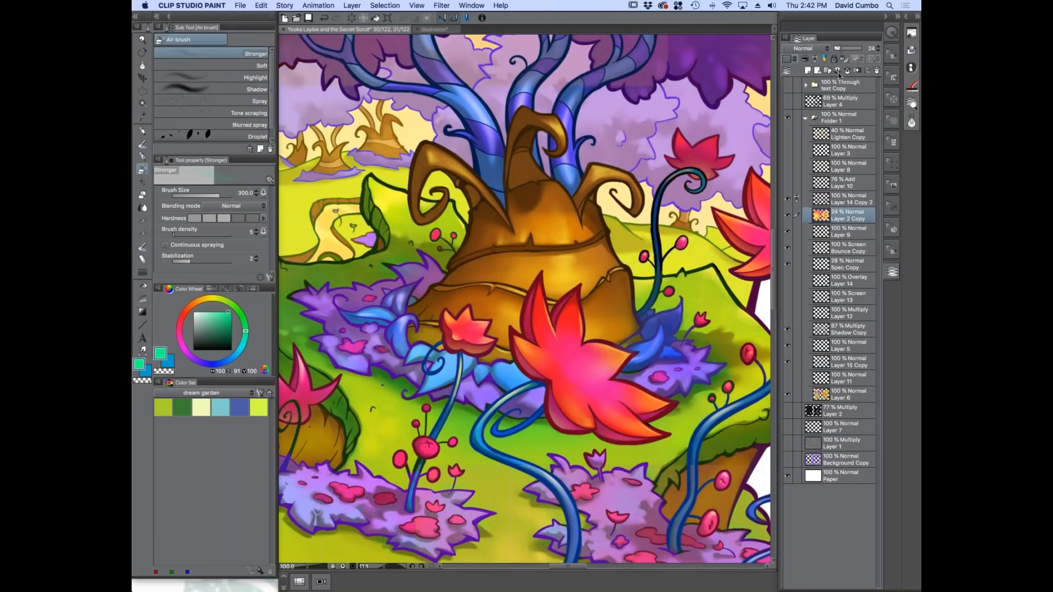
drag(840, 48, 867, 49)
key(super+minus)
key(super+minus)
key(super+minus)
drag(384, 348, 552, 204)
drag(359, 304, 362, 370)
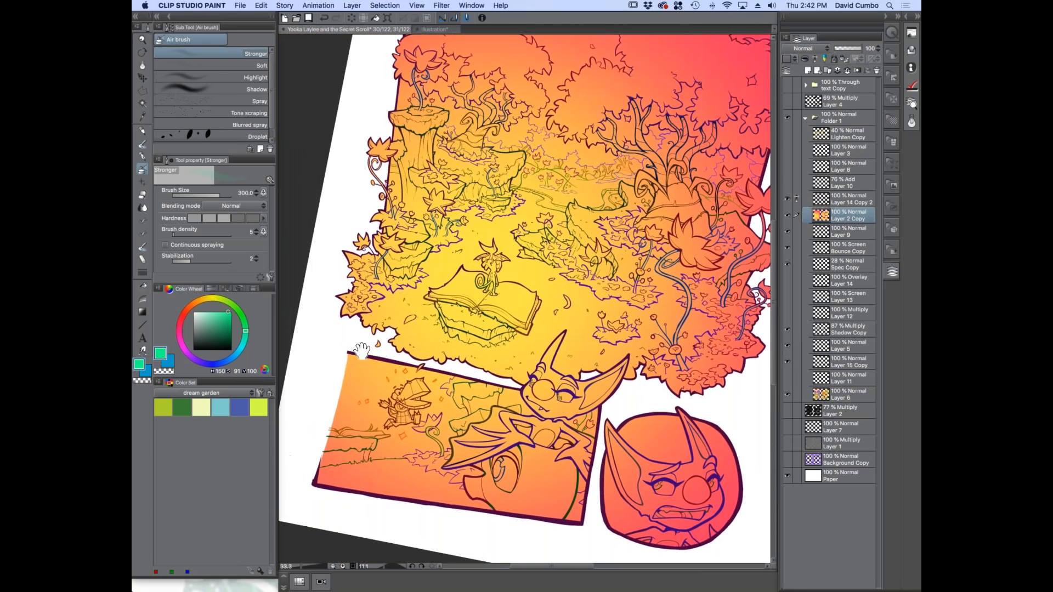
drag(359, 330, 345, 368)
key(Tab)
key(Tab)
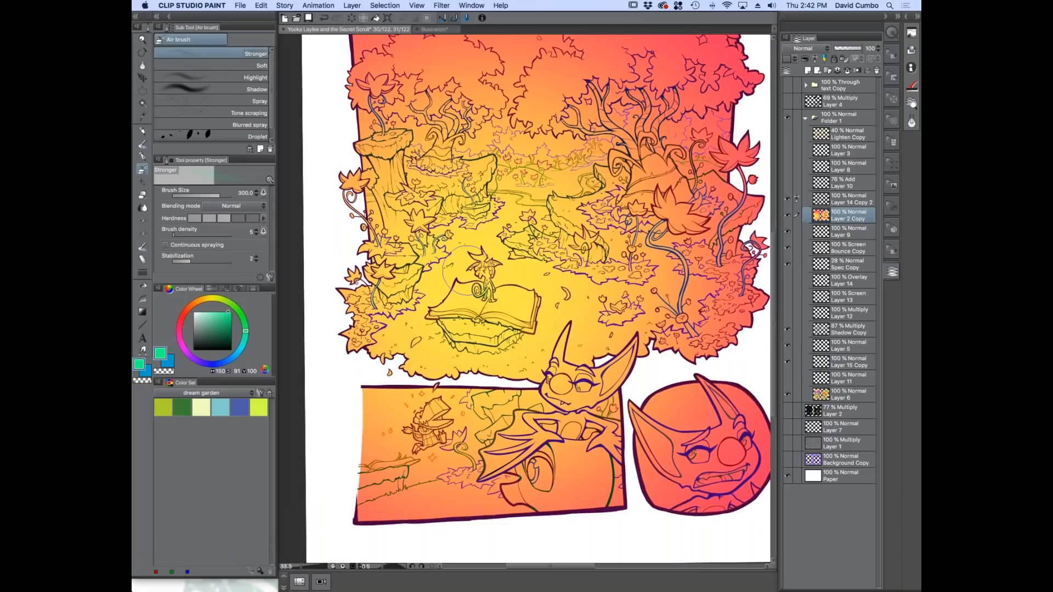
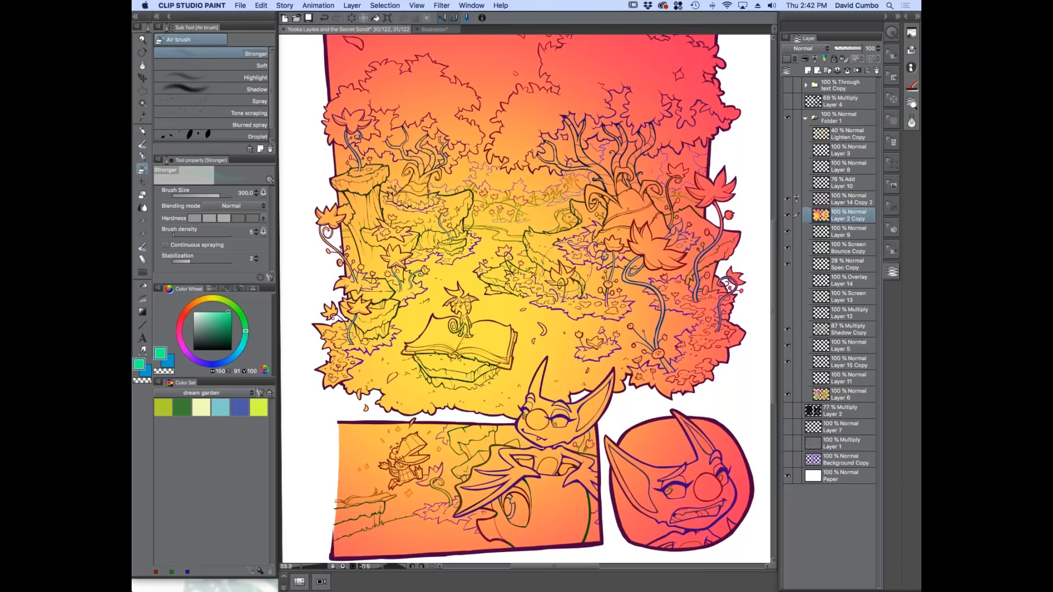
key(super+z)
key(super+z)
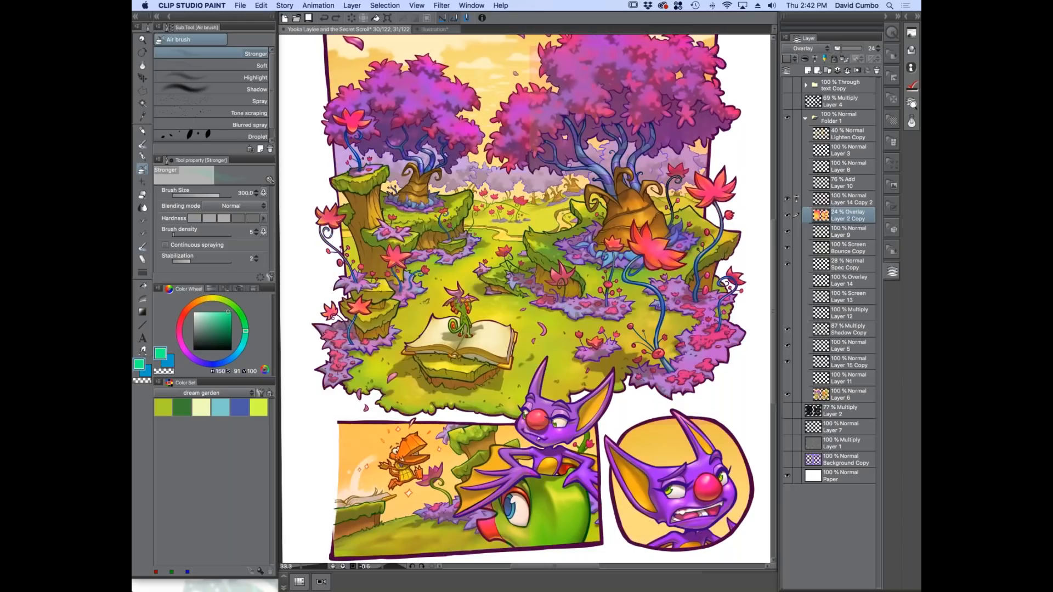
Compare the whole page with the Layer 2 Copy overlay gradient hidden and shown.
click(788, 216)
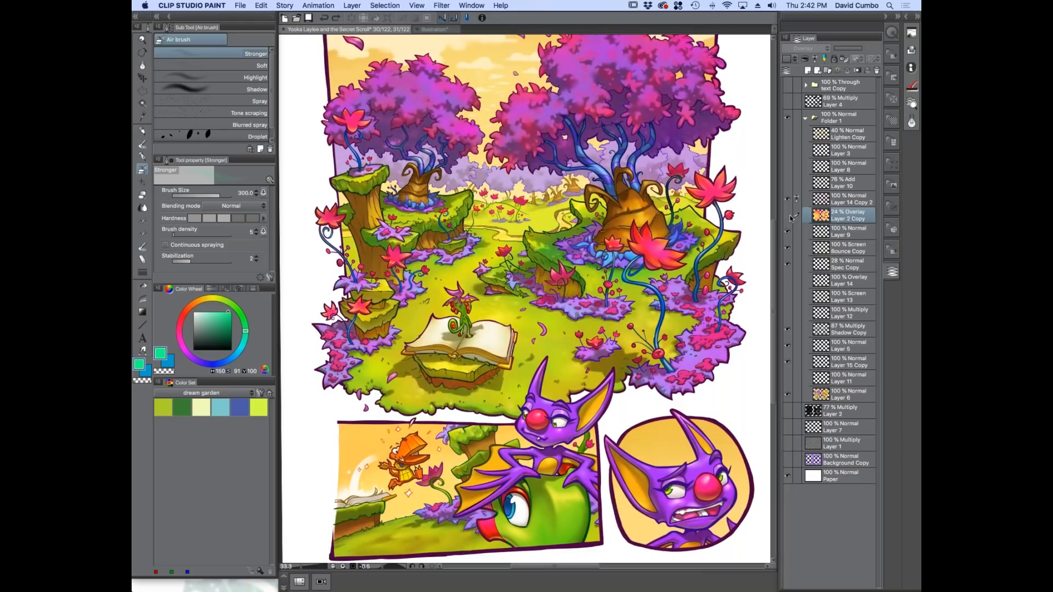
click(789, 216)
click(788, 216)
click(788, 216)
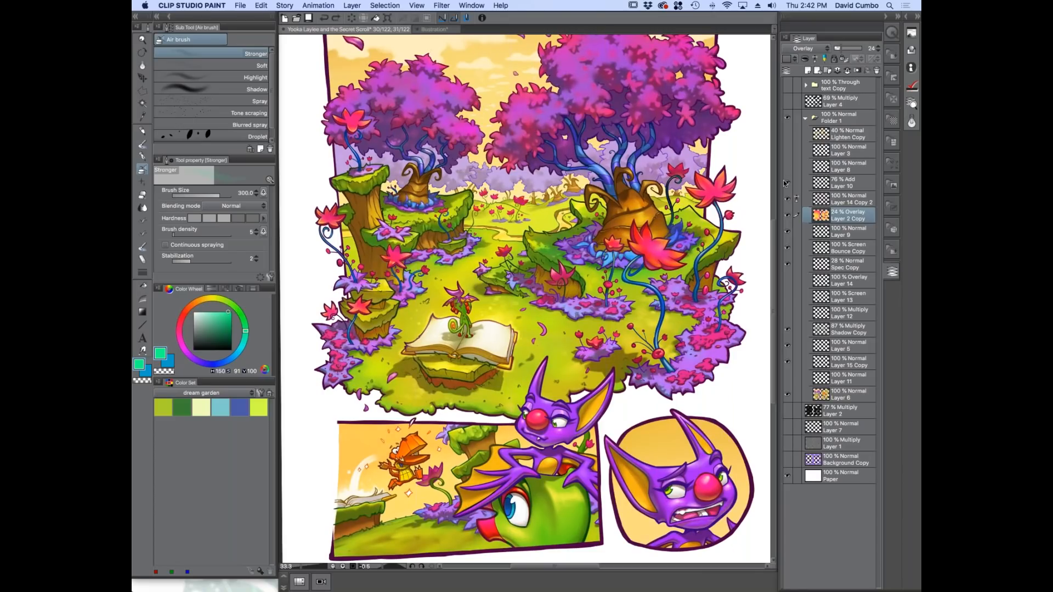
Show Add Layer 10 and compare the glow around the open book with the layer off and on.
click(788, 183)
click(788, 183)
scroll(456, 339, up, 1)
scroll(455, 339, up, 1)
click(788, 183)
click(788, 182)
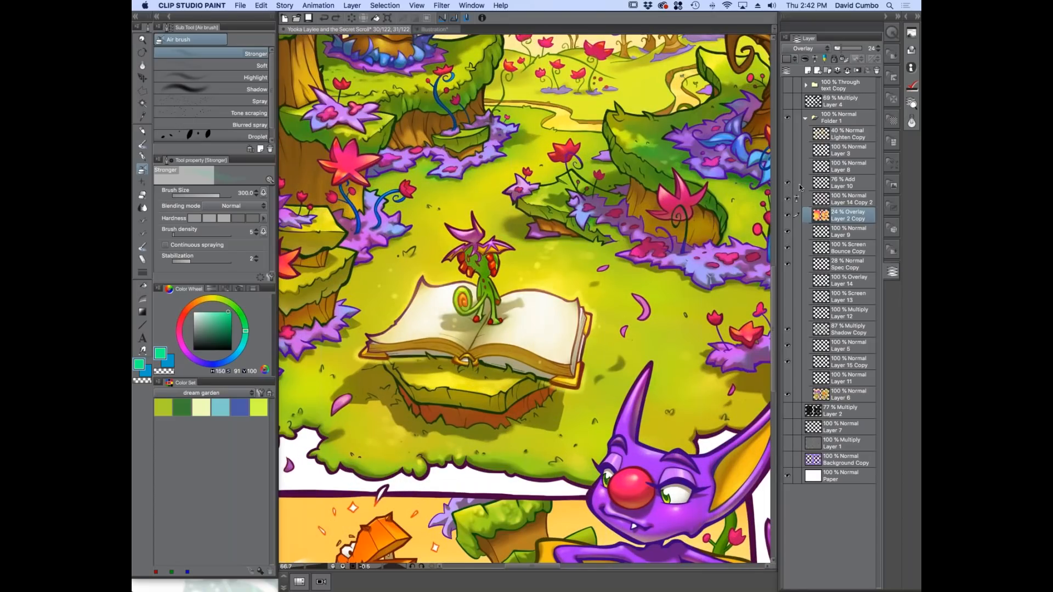
Show Layer 8, Layer 3 and the Lighten Copy layer on the full page.
scroll(399, 355, down, 2)
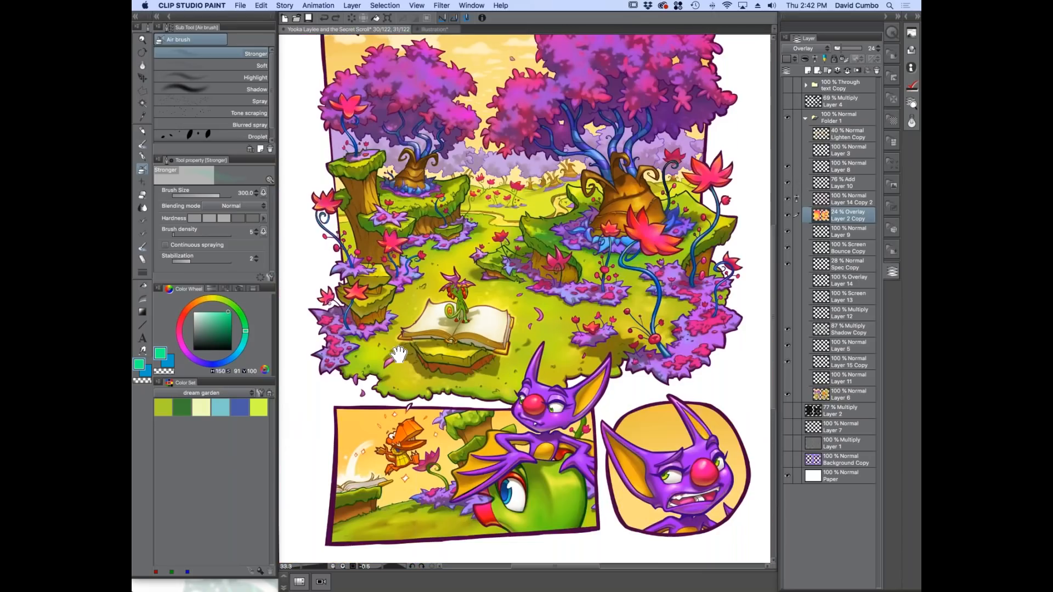
drag(399, 355, 401, 366)
click(788, 149)
click(787, 134)
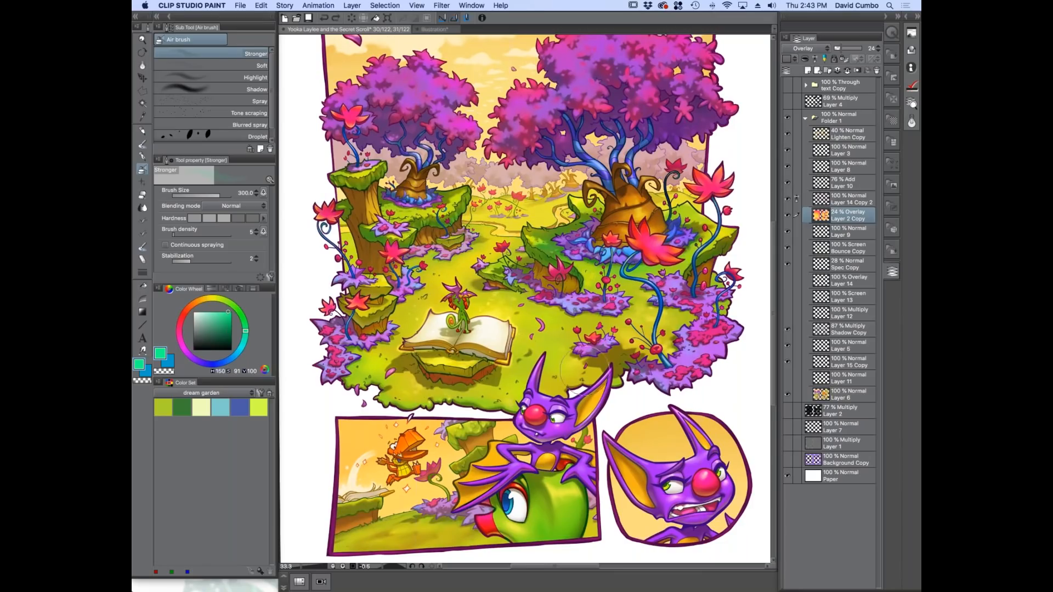
Hide the shading and highlight layers from Layer 9 down to Layer 15 Copy to examine the large flower's flat colours.
scroll(724, 263, up, 2)
mouse_move(444, 188)
mouse_down()
mouse_move(431, 223)
mouse_move(456, 250)
mouse_up()
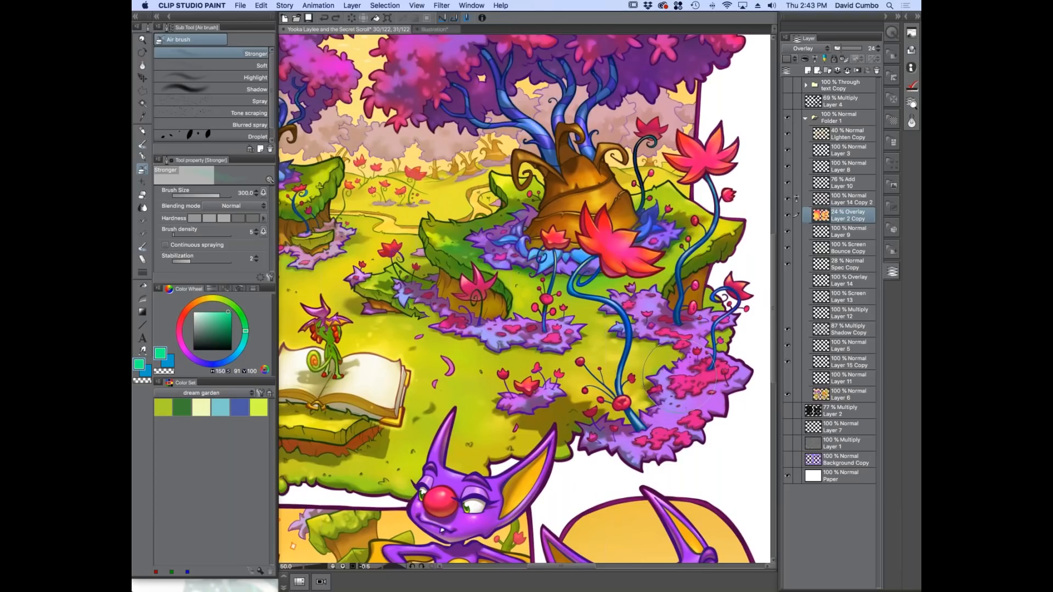
key(super+plus)
drag(505, 267, 458, 318)
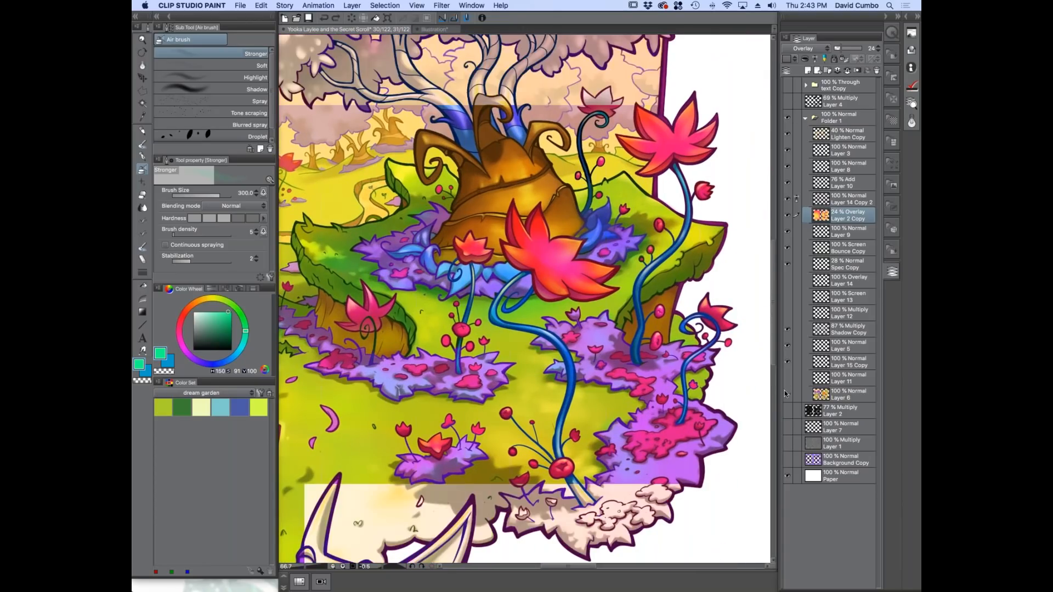
key(super+plus)
key(super+plus)
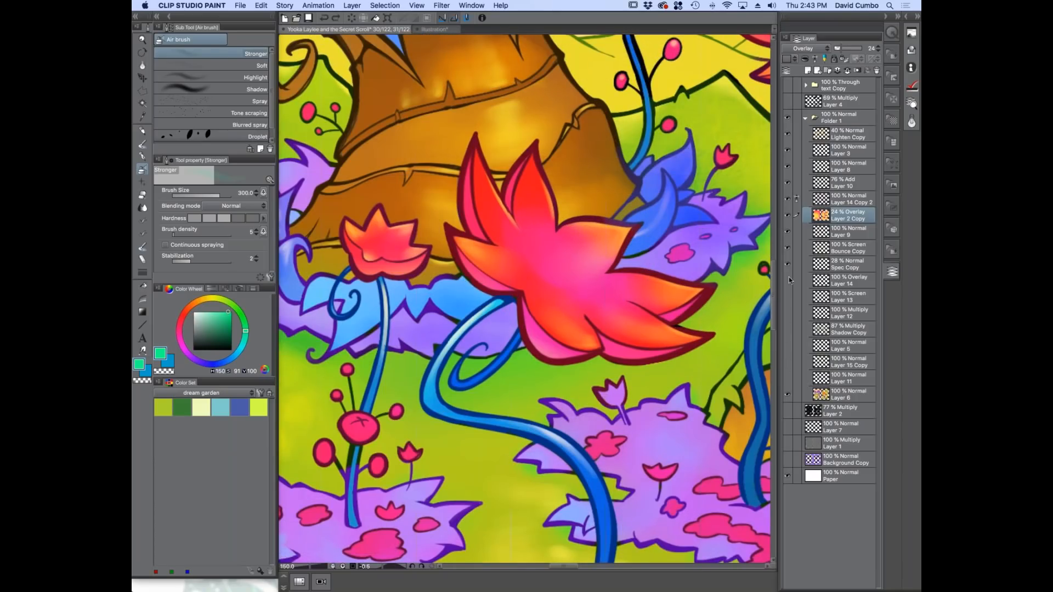
click(788, 232)
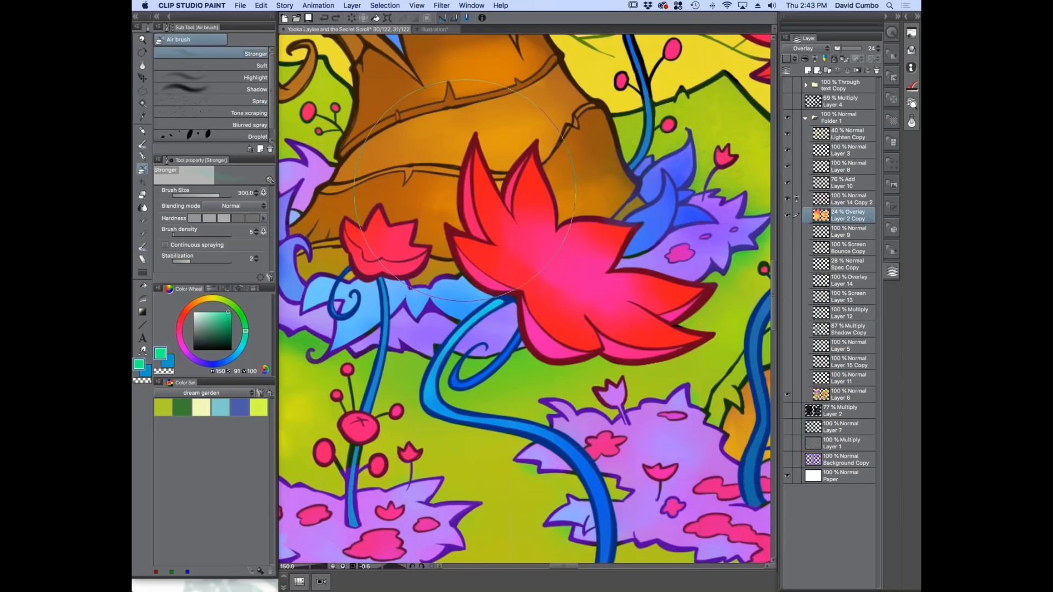
Select Layer 6 and show all the layers from Layer 9 down to Layer 11.
click(839, 394)
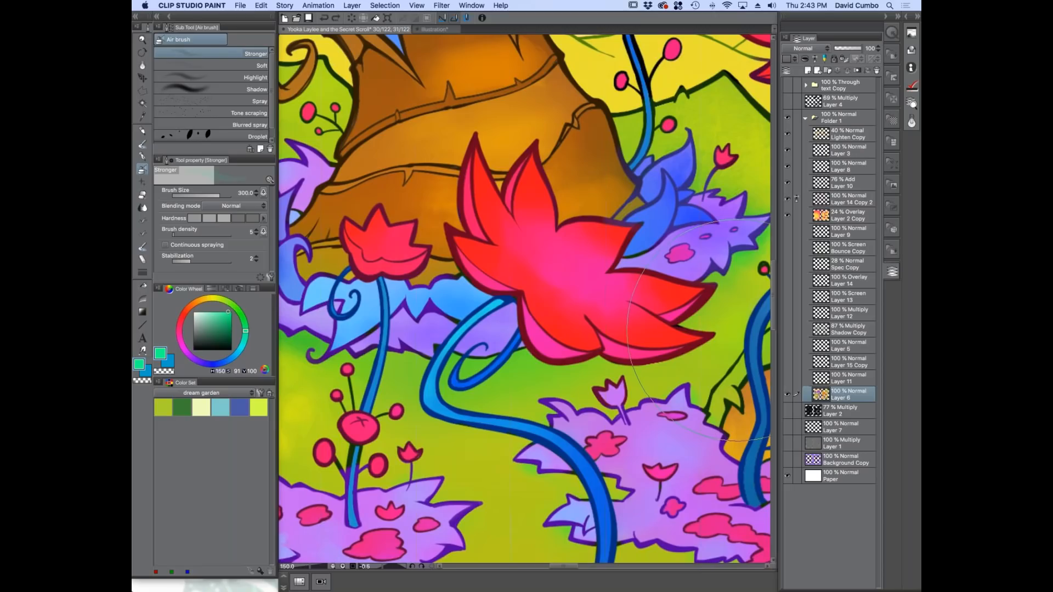
click(787, 395)
drag(787, 231, 788, 377)
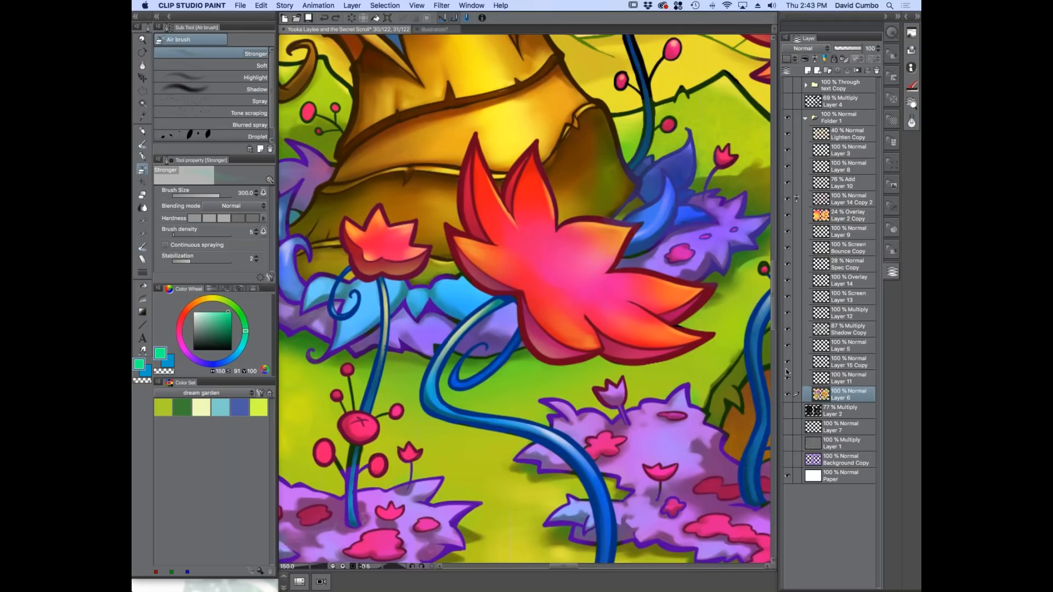
Toggle the visibility of the Lighten Copy layer to compare the artwork with and without it.
click(261, 6)
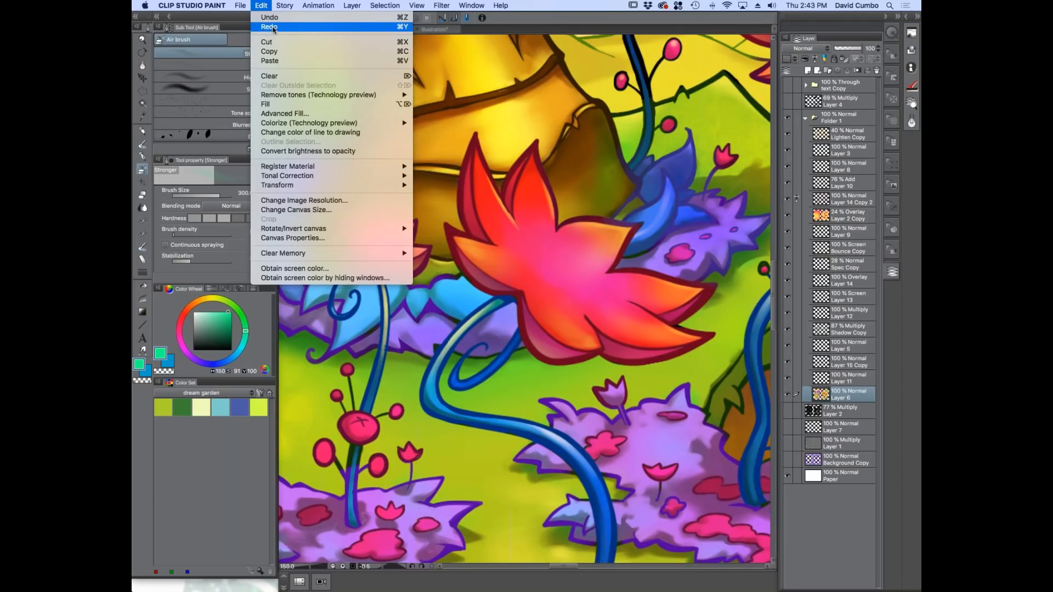
click(271, 29)
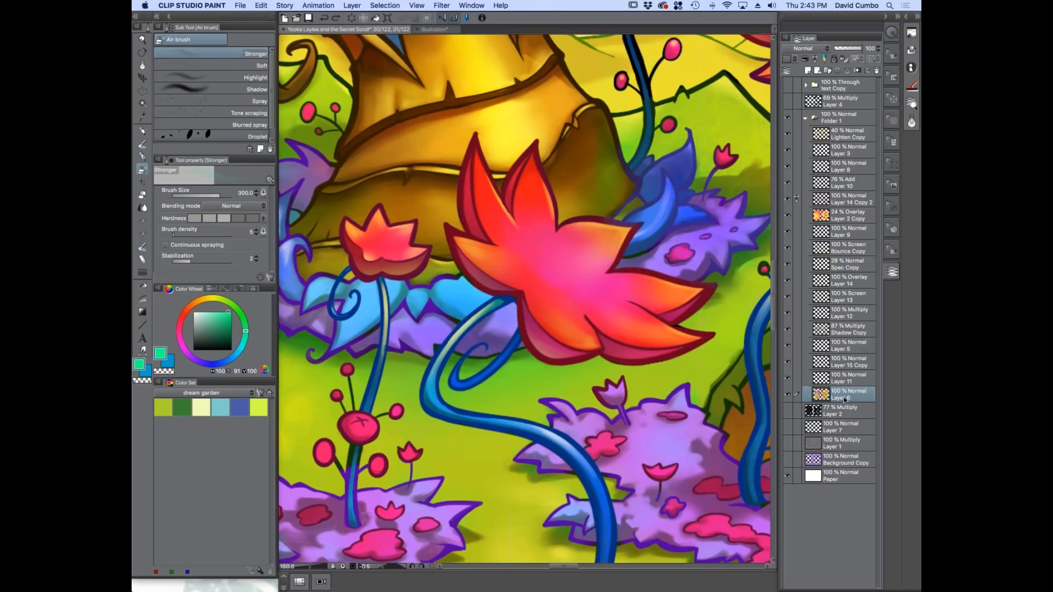
click(788, 135)
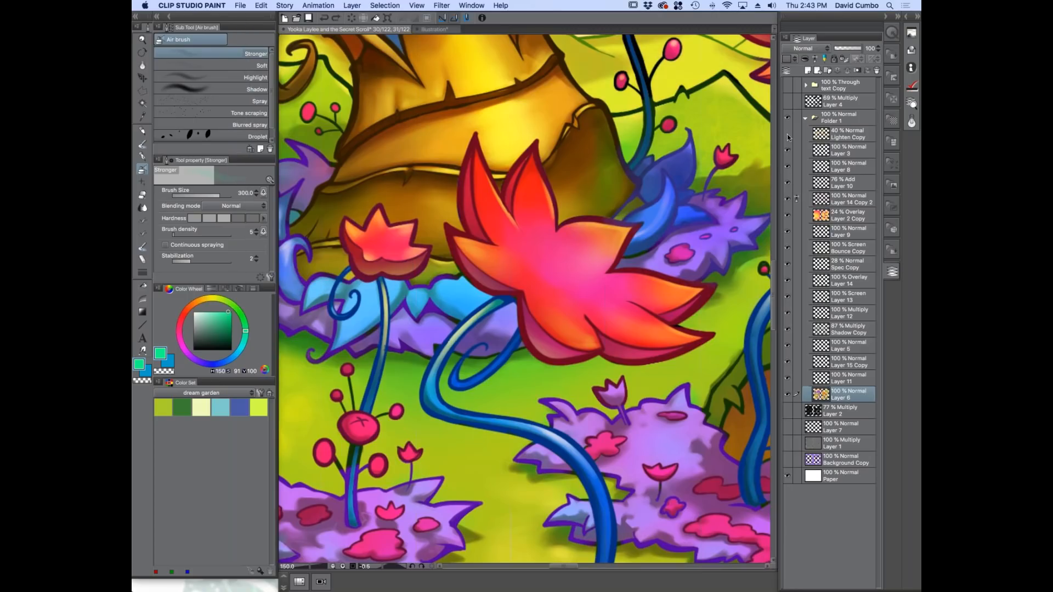
click(787, 135)
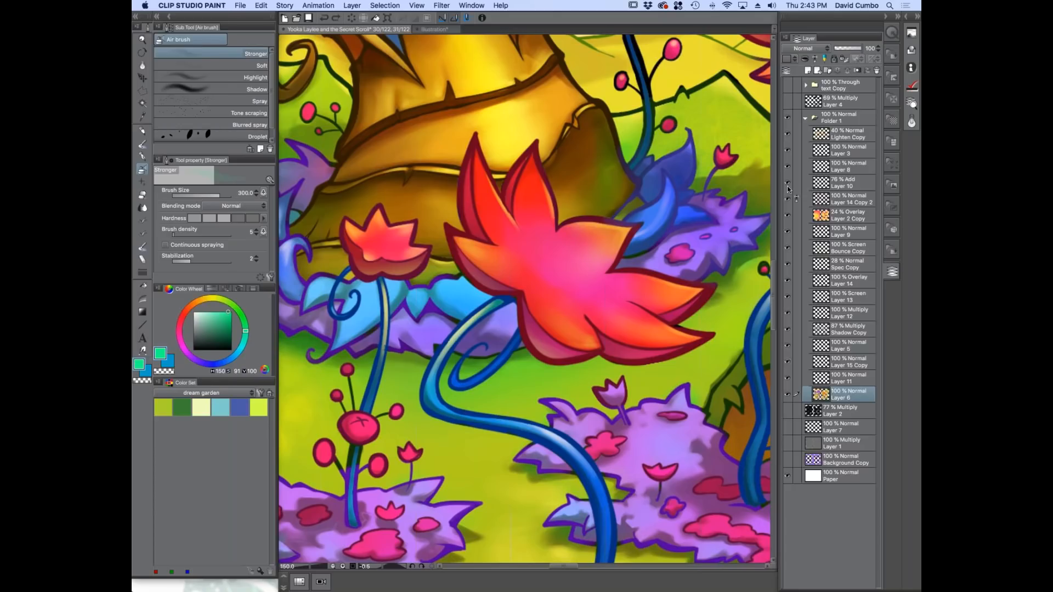
Hide all the shading, highlight and glow layers from Layer 9 down to Layer 11.
click(788, 232)
click(787, 248)
click(788, 265)
click(788, 281)
click(788, 297)
click(787, 313)
click(788, 330)
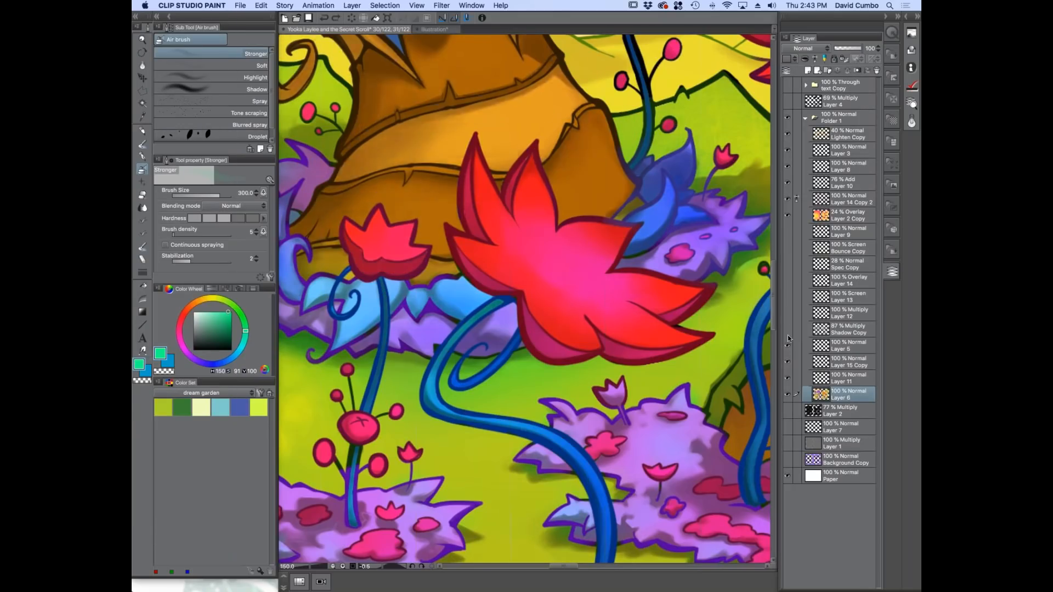
click(787, 346)
click(787, 362)
click(787, 378)
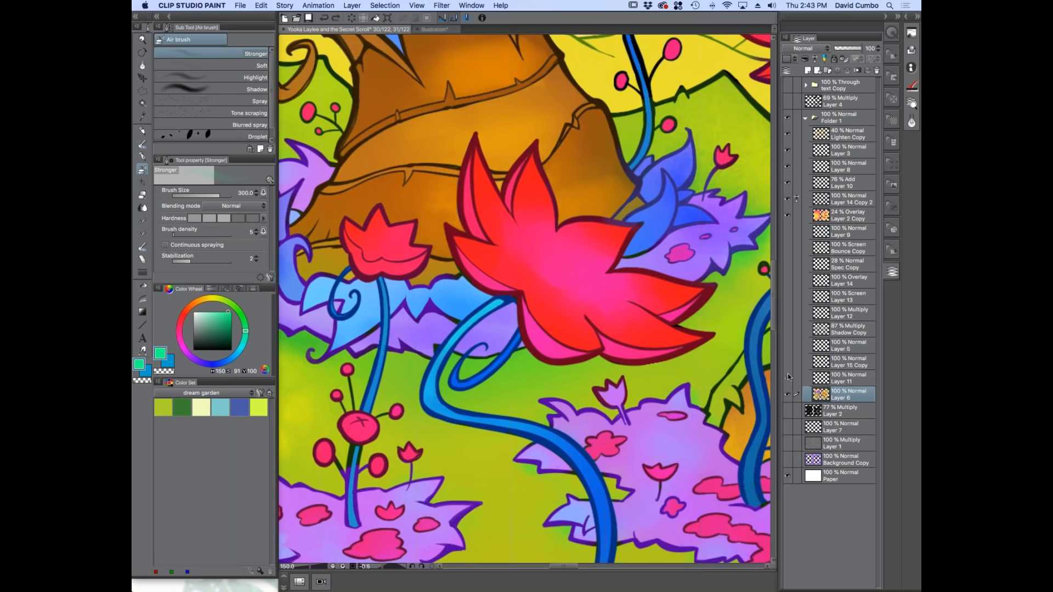
click(788, 377)
Compare the shading on the tree trunk with Layer 11 off and on.
scroll(674, 335, down, 2)
drag(725, 354, 690, 365)
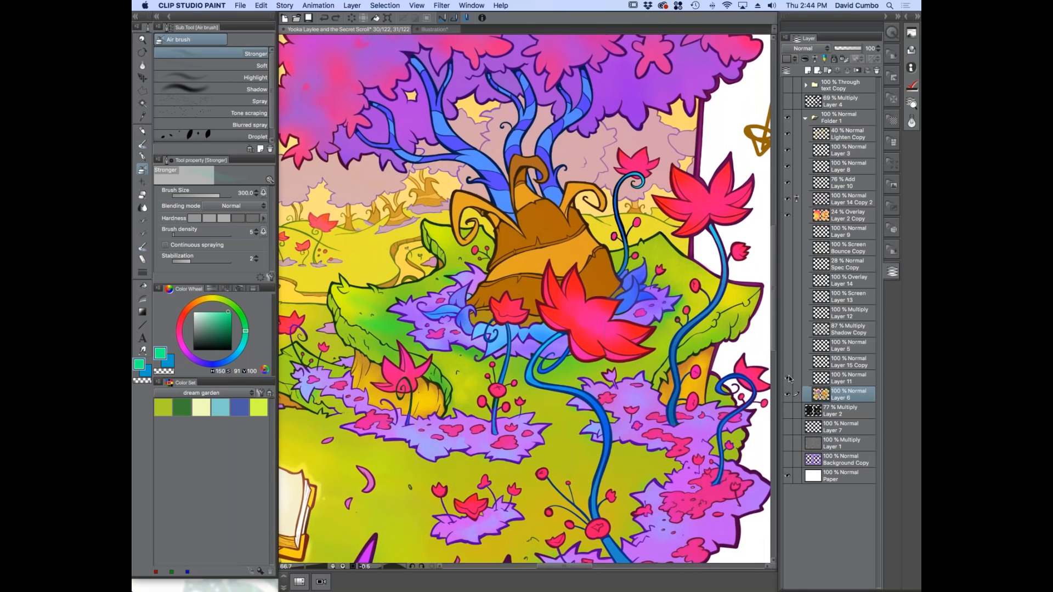
click(788, 378)
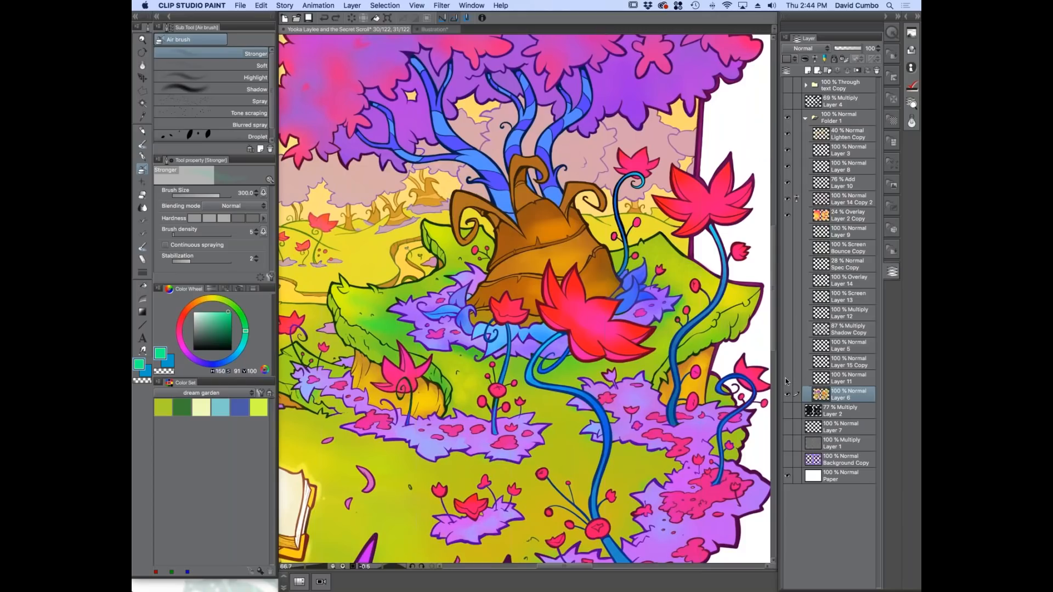
click(787, 379)
Show the shadow layers Layer 15 Copy, Layer 5, Shadow Copy and Layer 12.
click(789, 361)
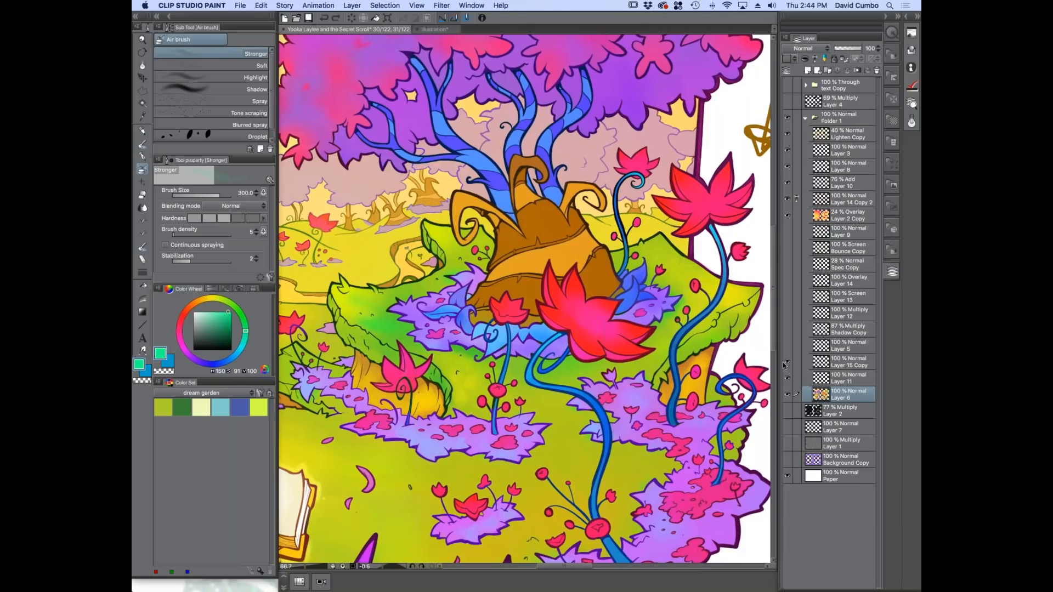
click(789, 332)
click(788, 312)
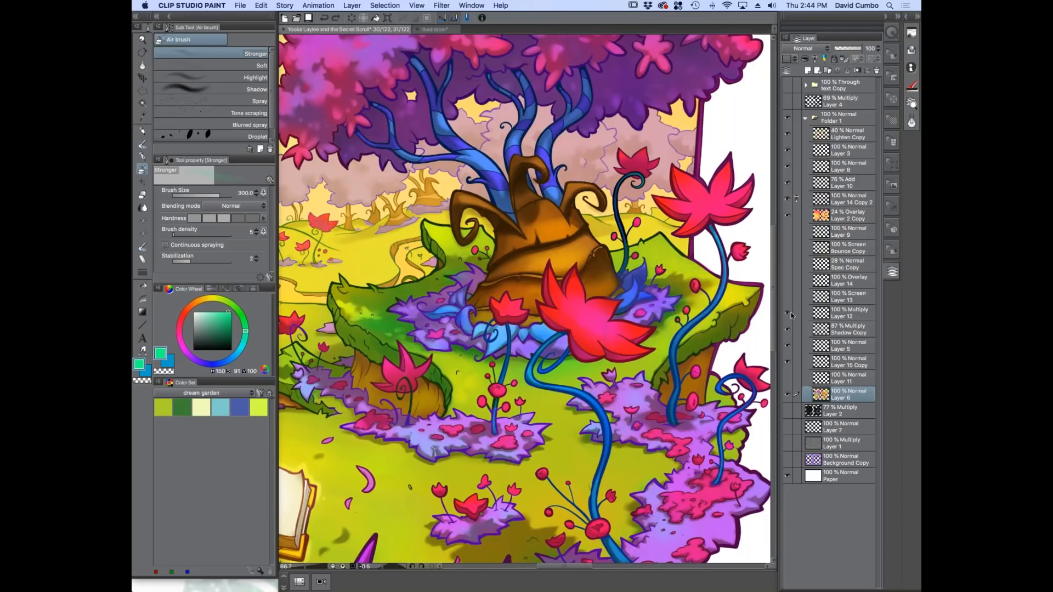
Delete Multiply Layer 12 and show the trunk highlights on Screen Layer 13.
click(817, 312)
click(876, 70)
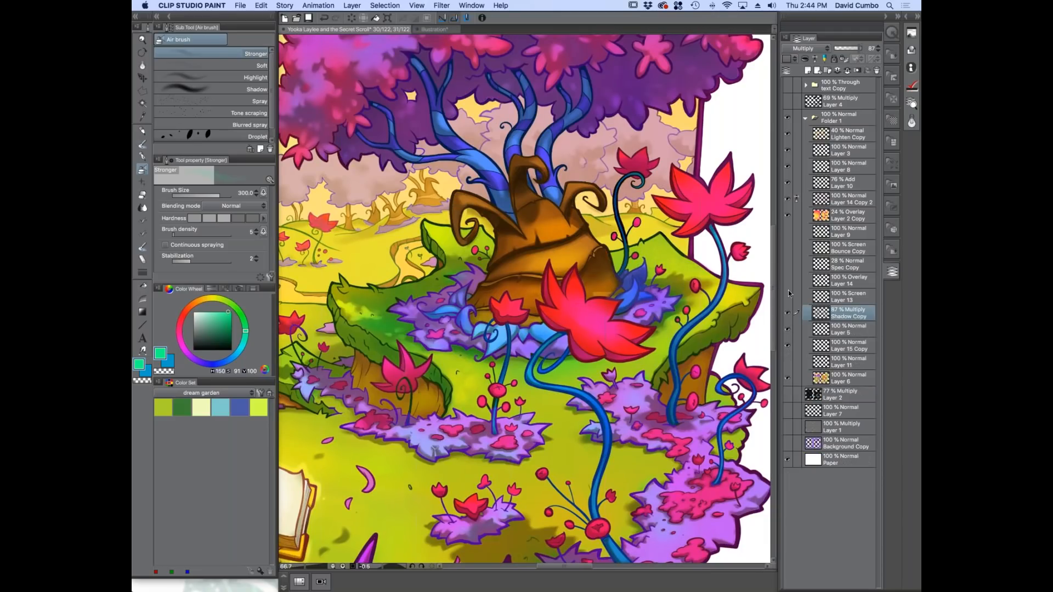
click(788, 299)
click(788, 297)
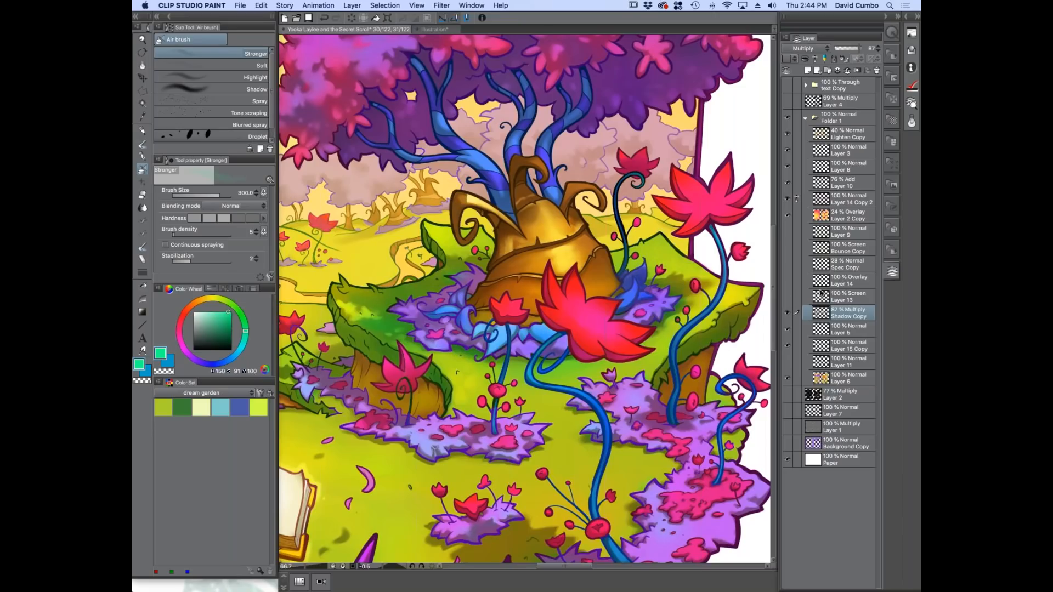
Try deleting Screen Layer 13 with Overlay Layer 14 shown, and undo the deletion.
click(820, 294)
click(788, 297)
click(878, 70)
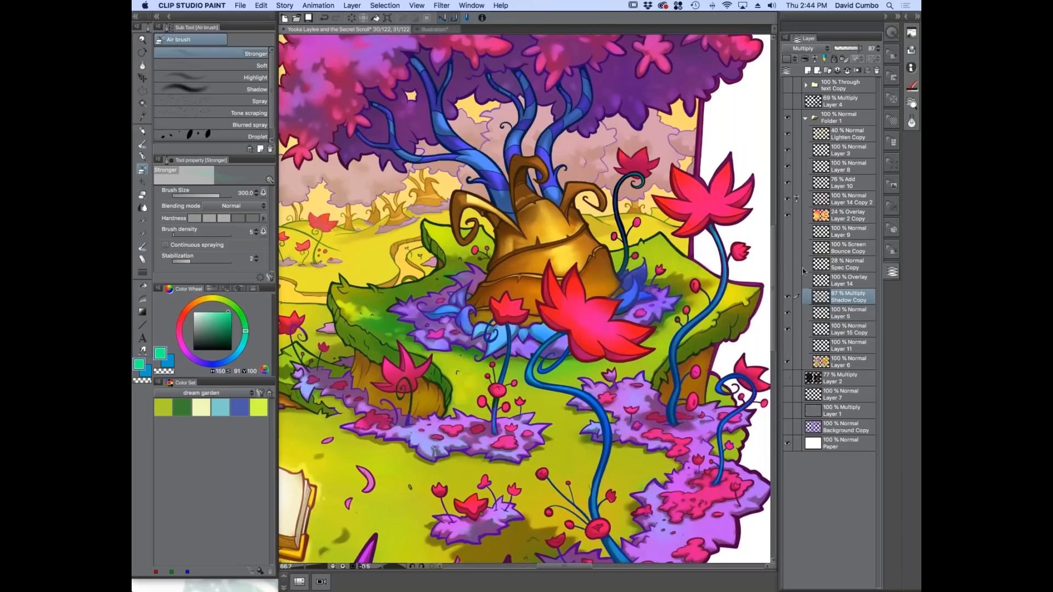
click(787, 280)
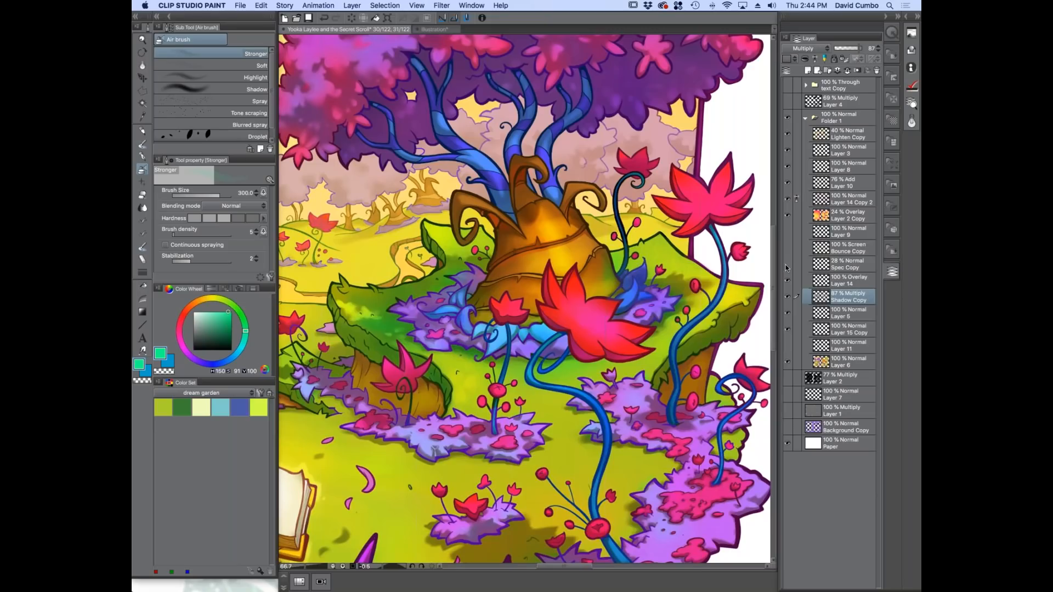
key(super+z)
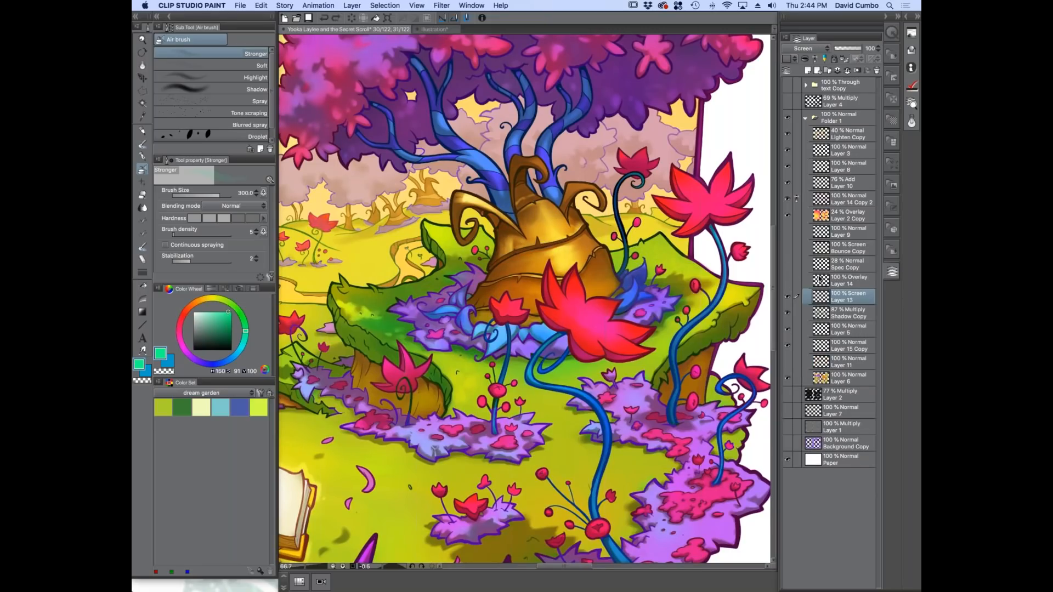
Hide the trunk highlights on Screen Layer 13 and delete that layer.
click(819, 280)
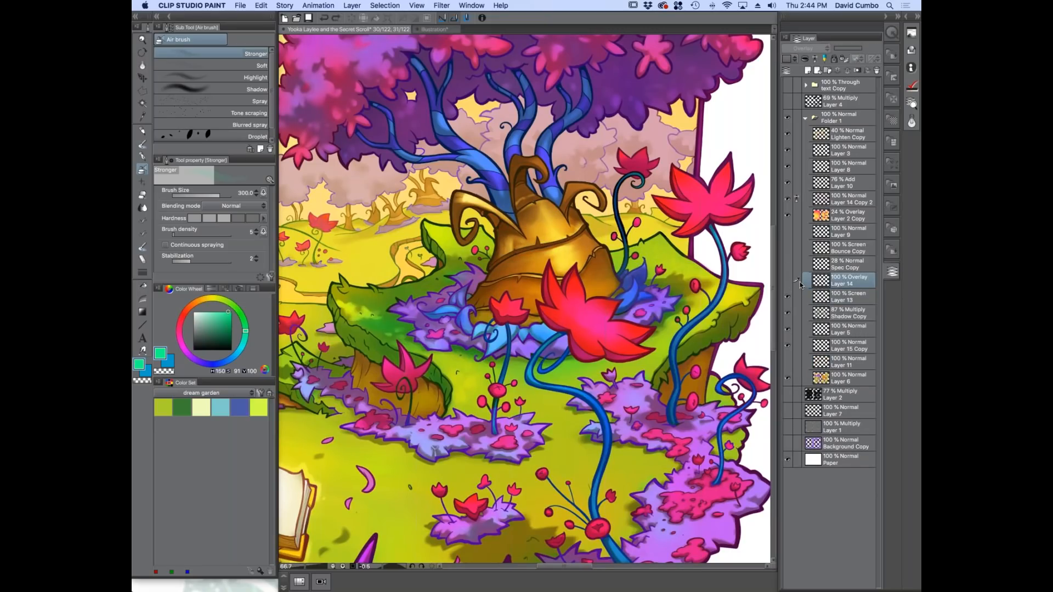
click(788, 300)
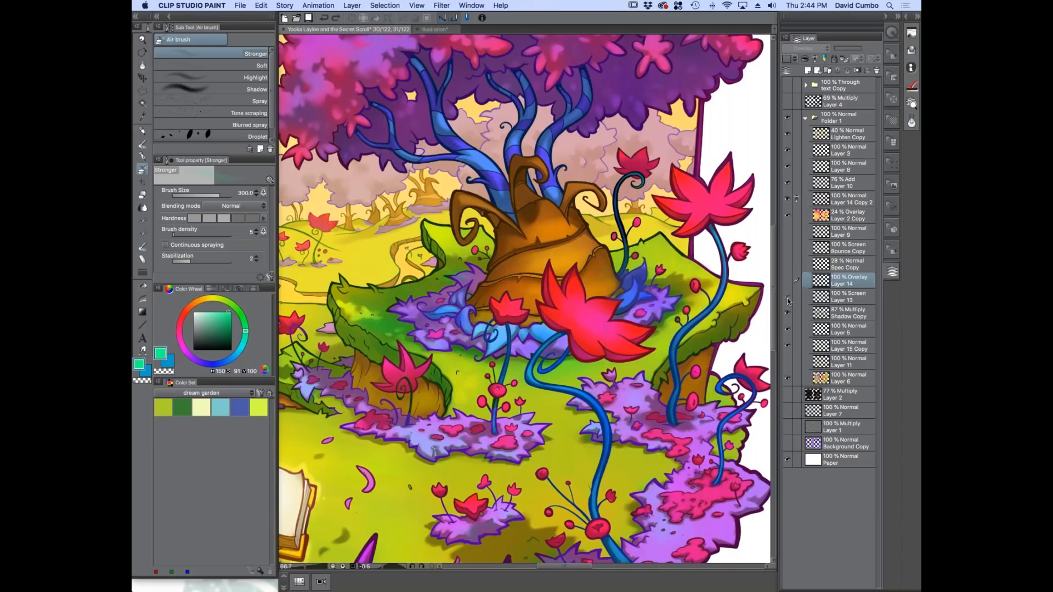
click(822, 295)
click(877, 71)
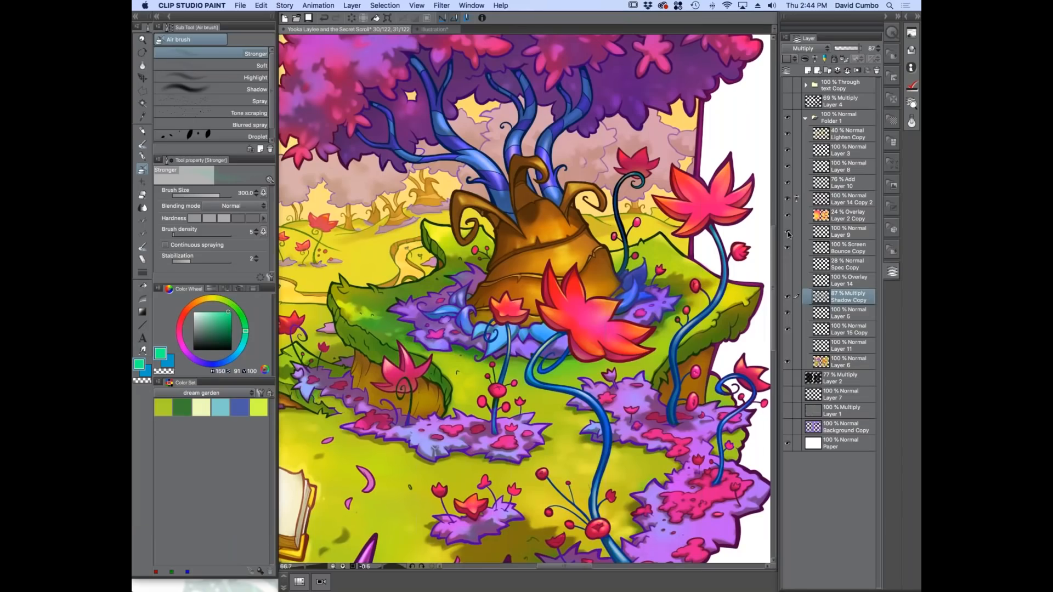
Switch to the Illustration document with the green character head and choose the やわ肌ブラシ oil paint brush.
click(431, 32)
scroll(435, 275, up, 3)
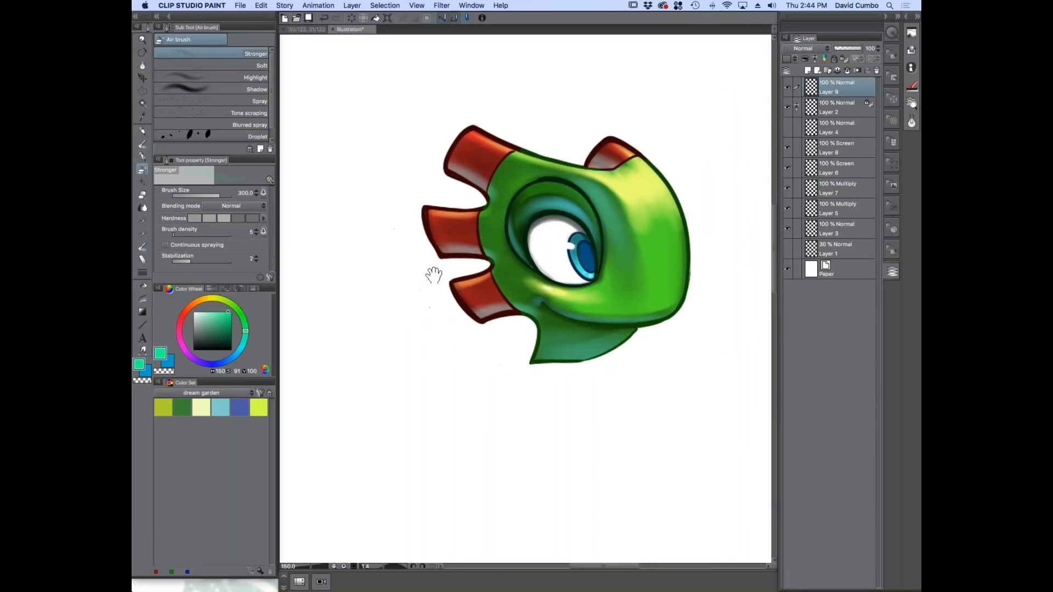
click(142, 145)
drag(359, 299, 417, 280)
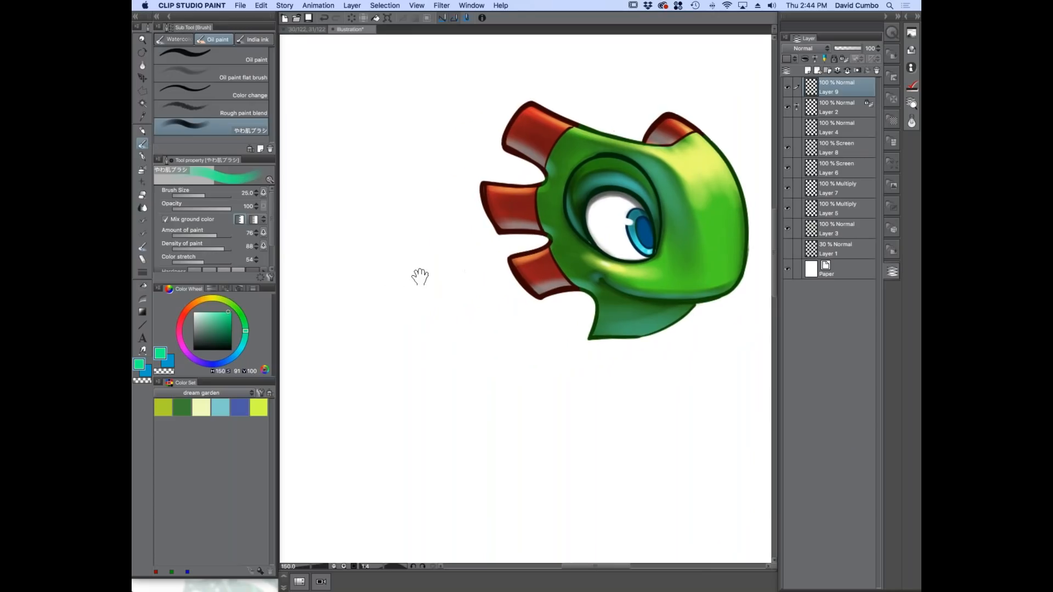
Scribble grey test strokes on the blank canvas beside the character's head and clear them.
click(193, 332)
mouse_move(346, 288)
mouse_down()
mouse_move(369, 331)
mouse_move(376, 416)
mouse_move(519, 332)
mouse_move(487, 359)
mouse_move(455, 362)
mouse_up()
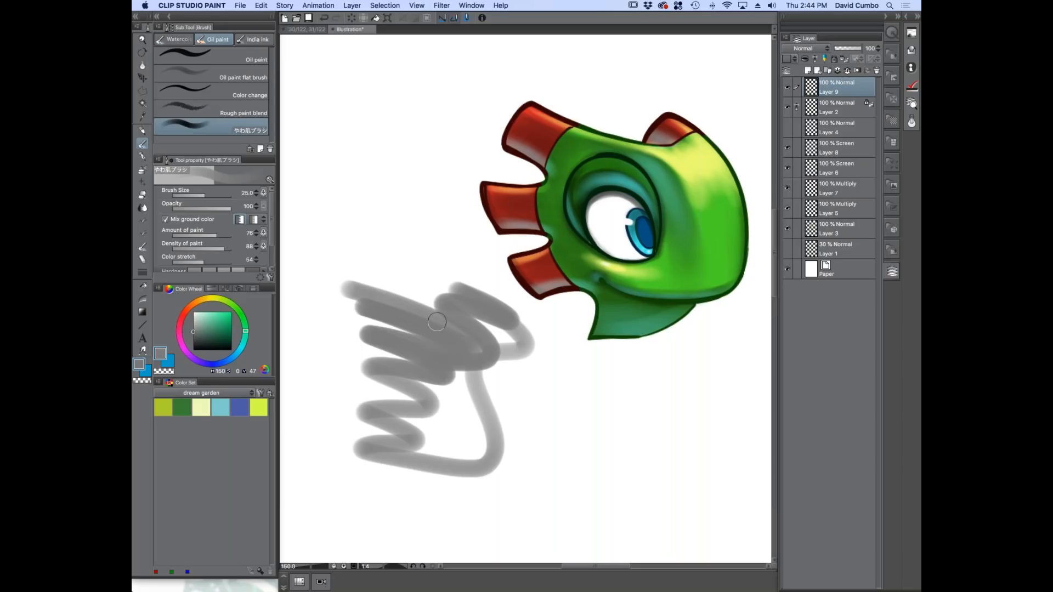
key(Delete)
Test grey strokes with the Oil paint and やわ肌ブラシ brushes beside the head, and undo them.
scroll(437, 319, up, 1)
drag(480, 297, 398, 274)
drag(401, 230, 433, 281)
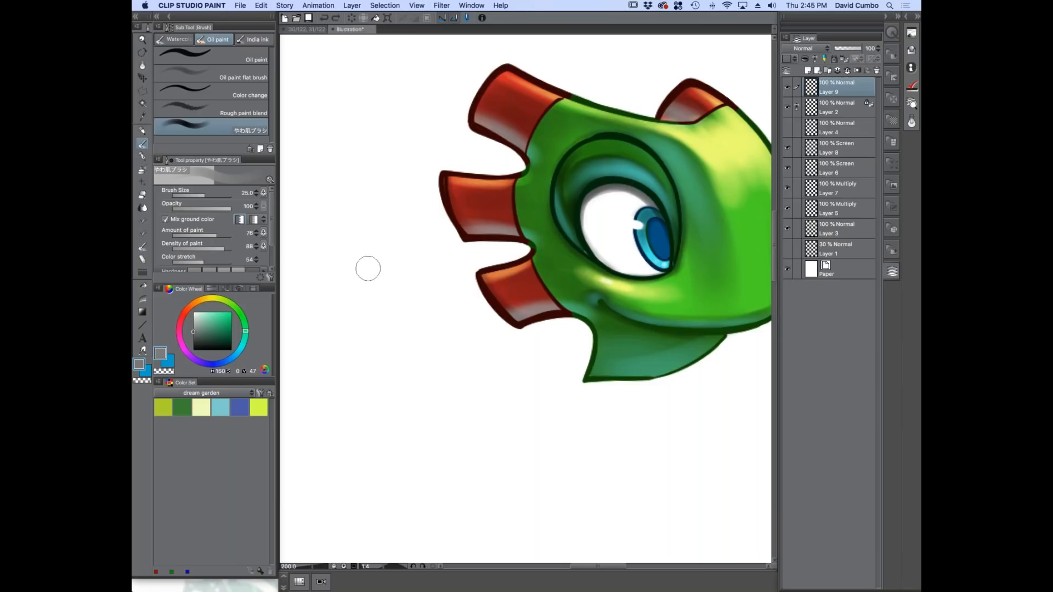
mouse_move(376, 303)
mouse_down()
mouse_move(399, 258)
mouse_move(461, 313)
mouse_move(391, 299)
mouse_move(459, 295)
mouse_up()
key(super+z)
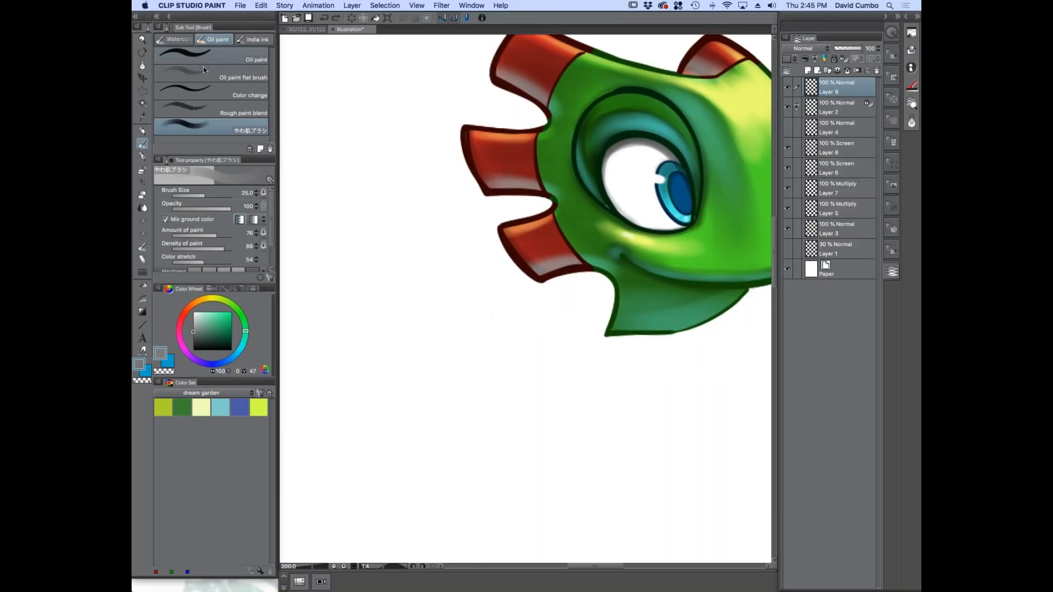
click(226, 57)
mouse_move(382, 252)
mouse_down()
mouse_move(457, 314)
mouse_move(352, 353)
mouse_move(368, 407)
mouse_up()
click(241, 127)
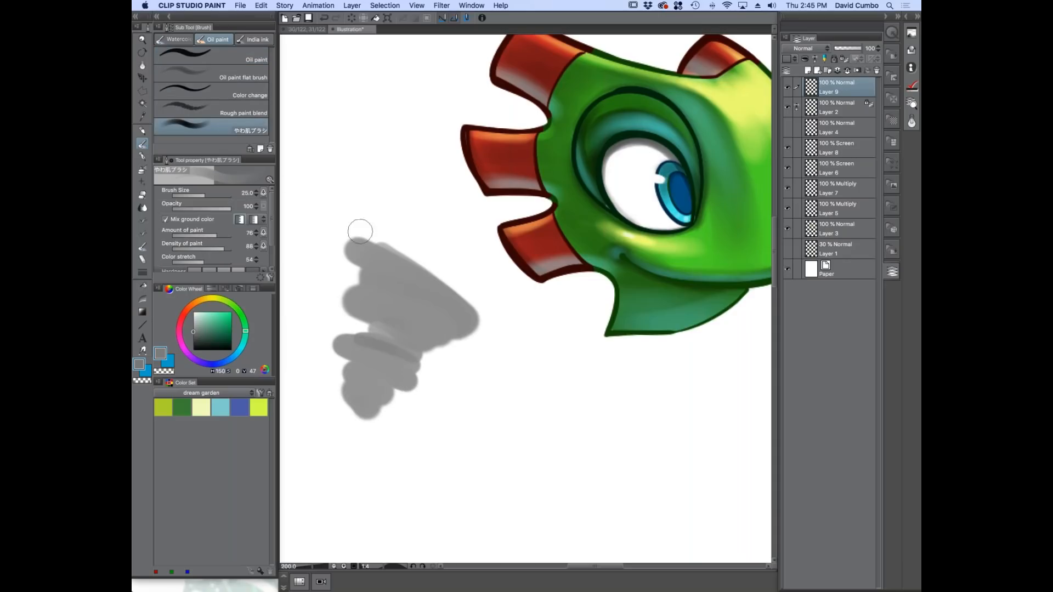
key(super+z)
key(super+z)
key(super+z)
Paint a green test patch beside the head and blend a blue stroke diagonally along its edge.
click(226, 318)
drag(362, 237, 484, 332)
mouse_move(354, 268)
mouse_down()
mouse_move(351, 329)
mouse_move(395, 362)
mouse_move(401, 384)
mouse_up()
click(229, 361)
mouse_move(462, 307)
mouse_down()
mouse_move(508, 349)
mouse_move(477, 311)
mouse_move(450, 304)
mouse_move(570, 401)
mouse_move(501, 329)
mouse_move(466, 332)
mouse_up()
scroll(465, 332, up, 3)
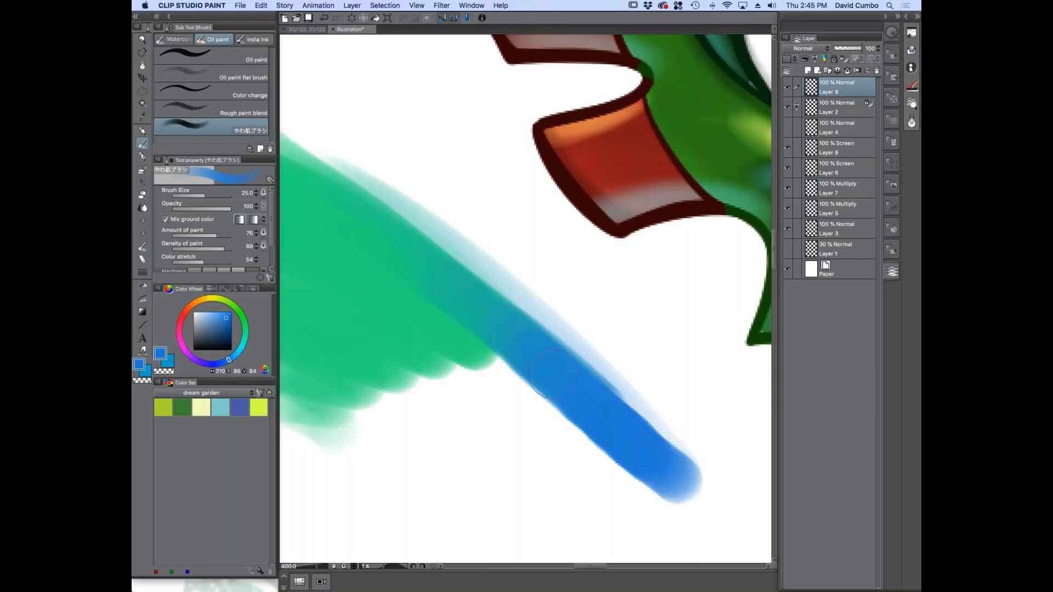
scroll(482, 329, down, 3)
Undo the blue and green test strokes beside the character's head.
key(super+z)
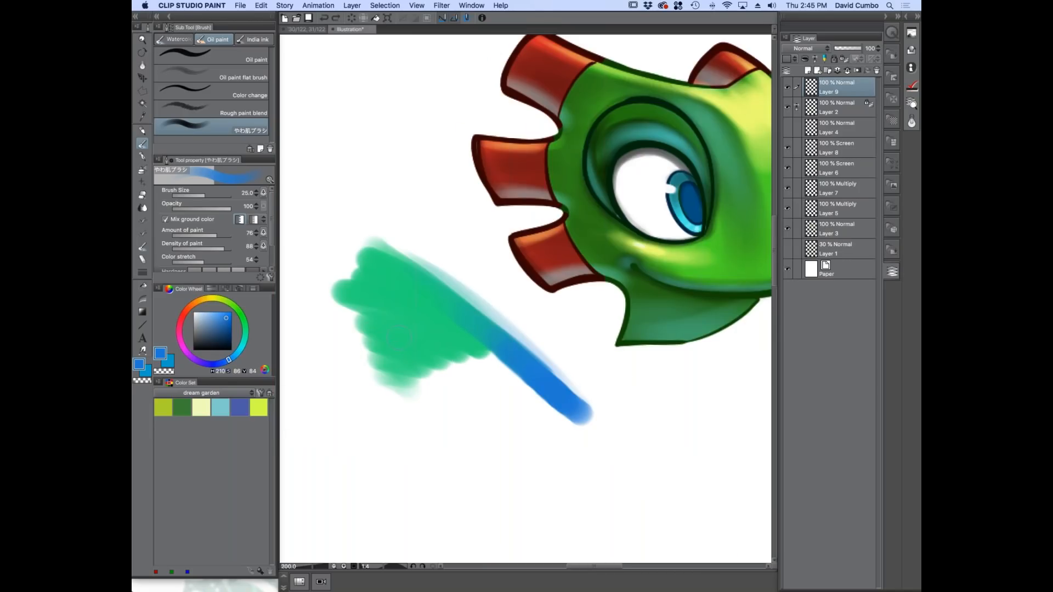
key(super+z)
key(super+z)
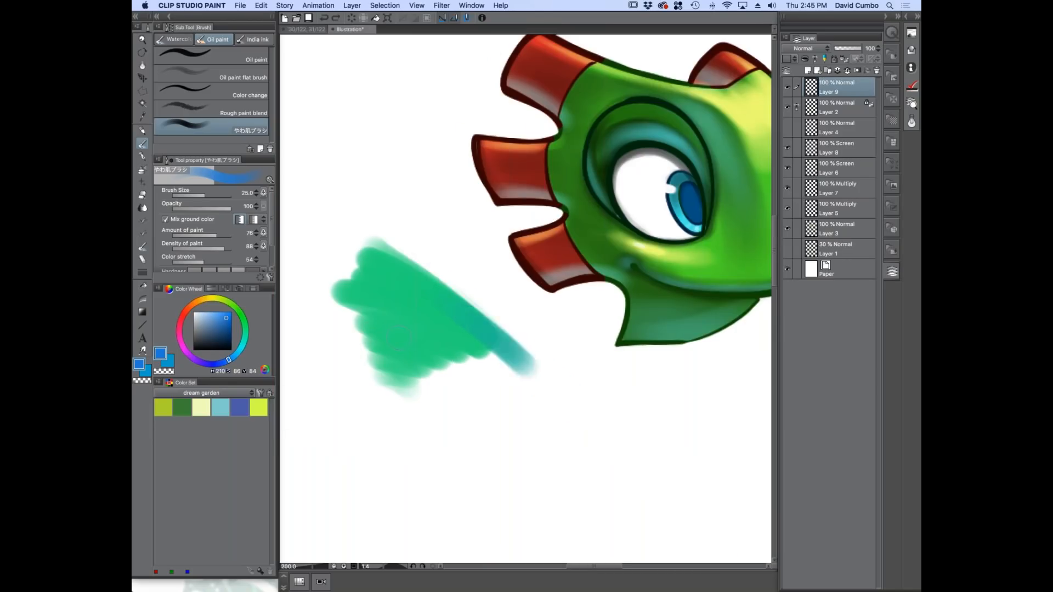
key(super+z)
key(super+z)
key(super+z)
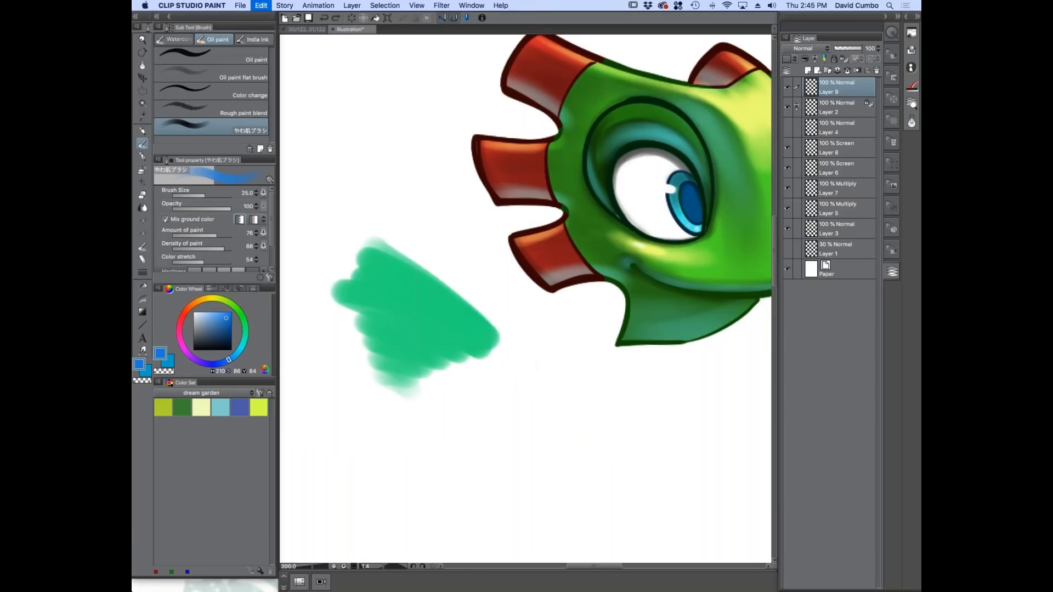
drag(478, 275, 370, 305)
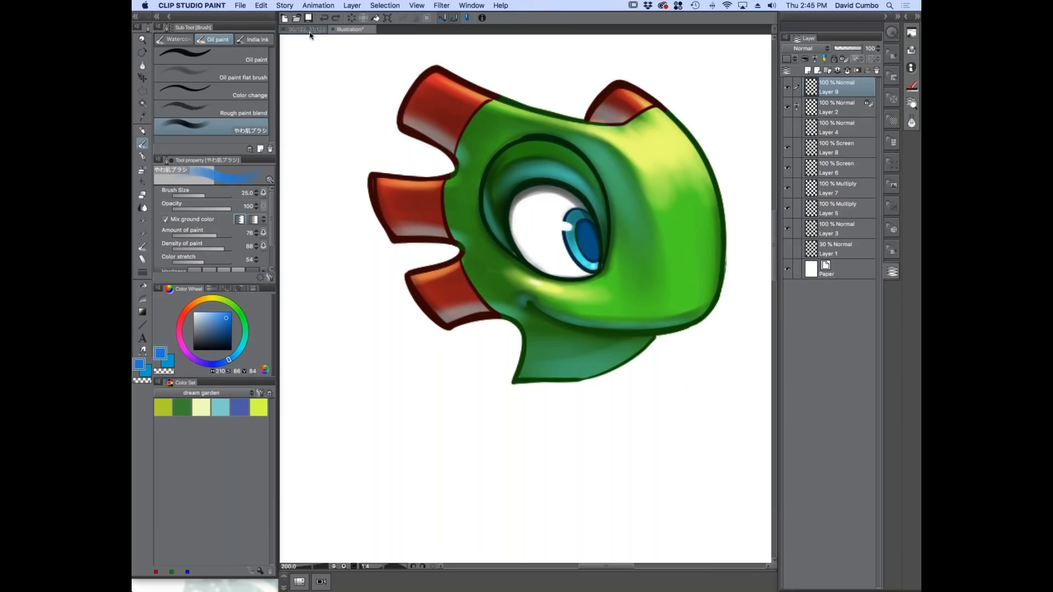
drag(580, 357, 552, 374)
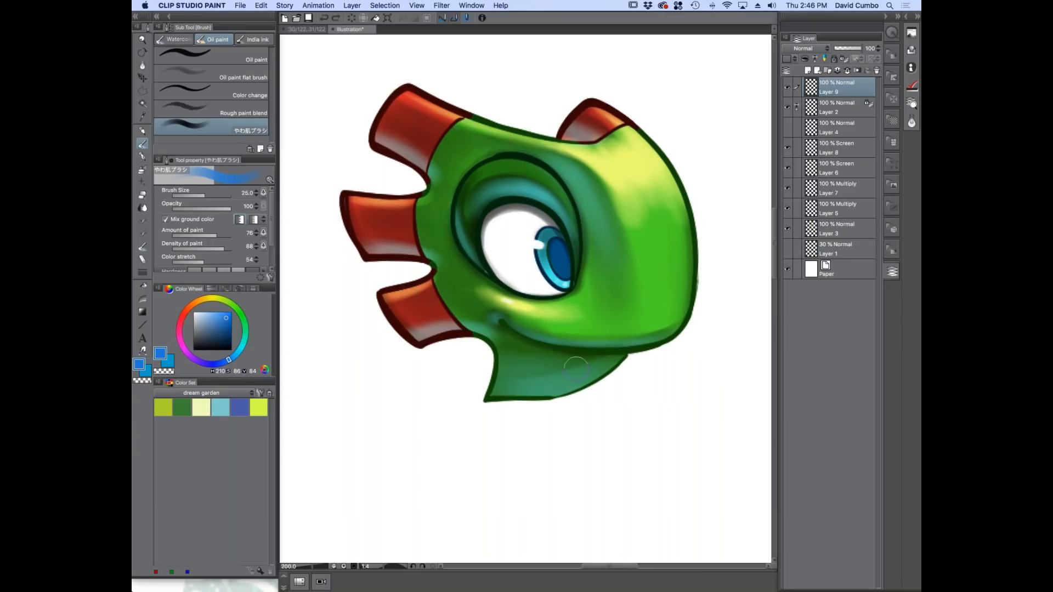
Switch to Preview and display sites.jpg with the blog, social media and pre-order details.
key(super+Tab)
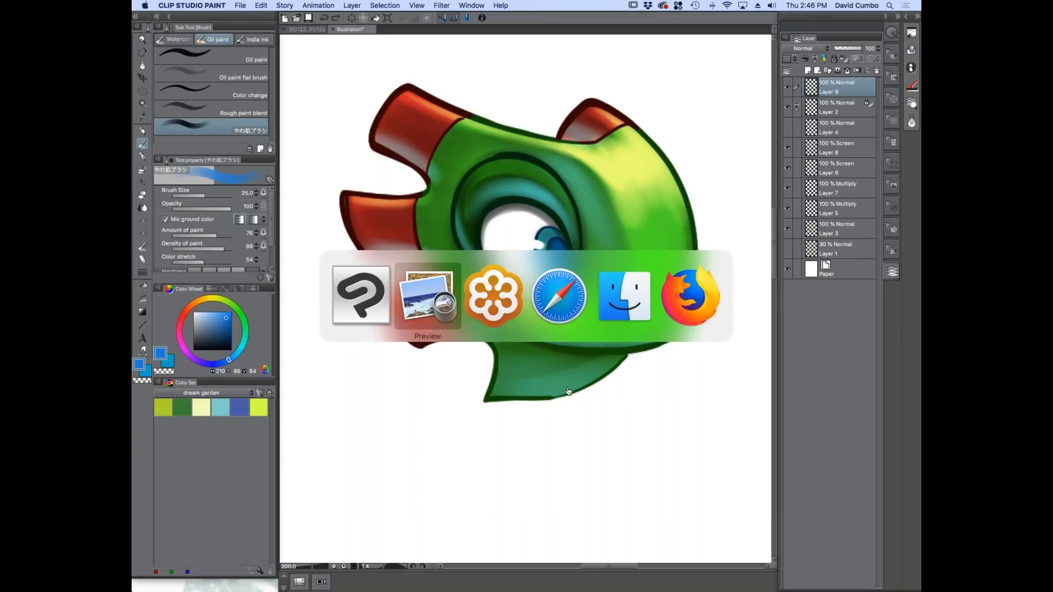
scroll(253, 411, down, 3)
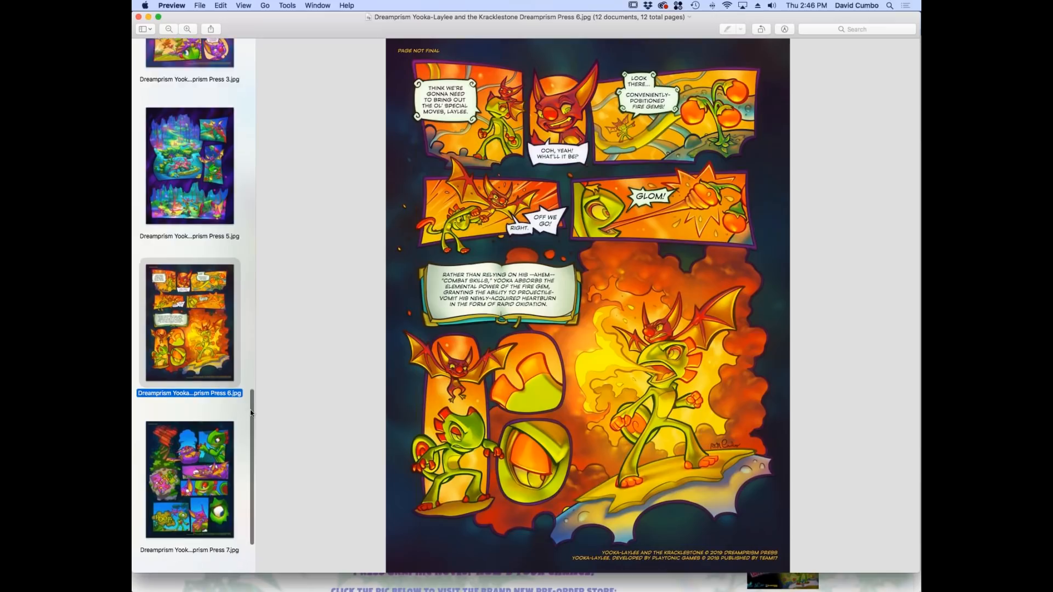
click(180, 504)
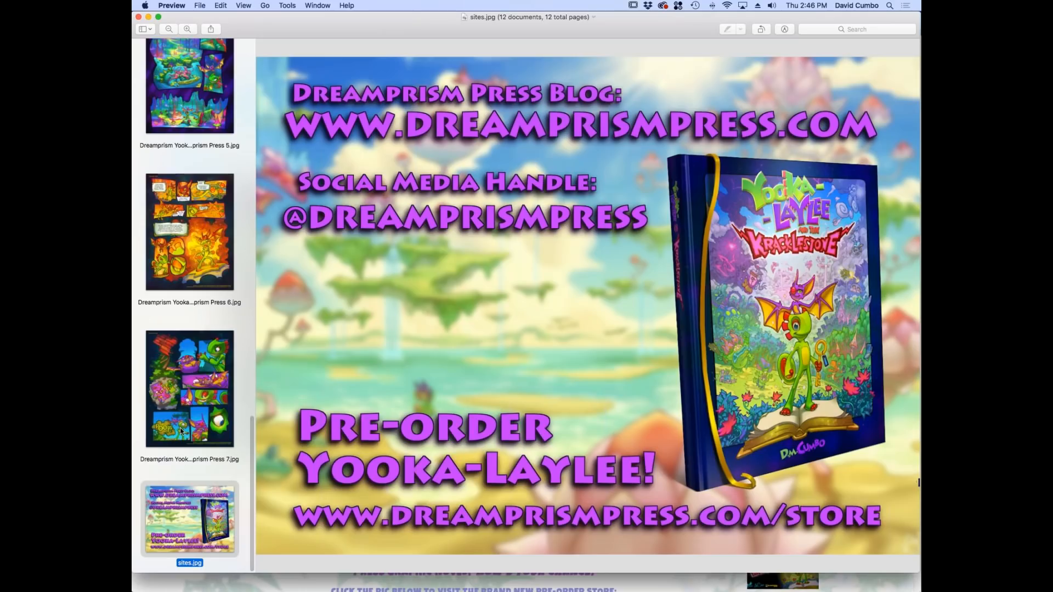
Return to Clip Studio Paint and hide Screen Layers 8 and 6 to examine the head's Multiply shading.
key(super+Tab)
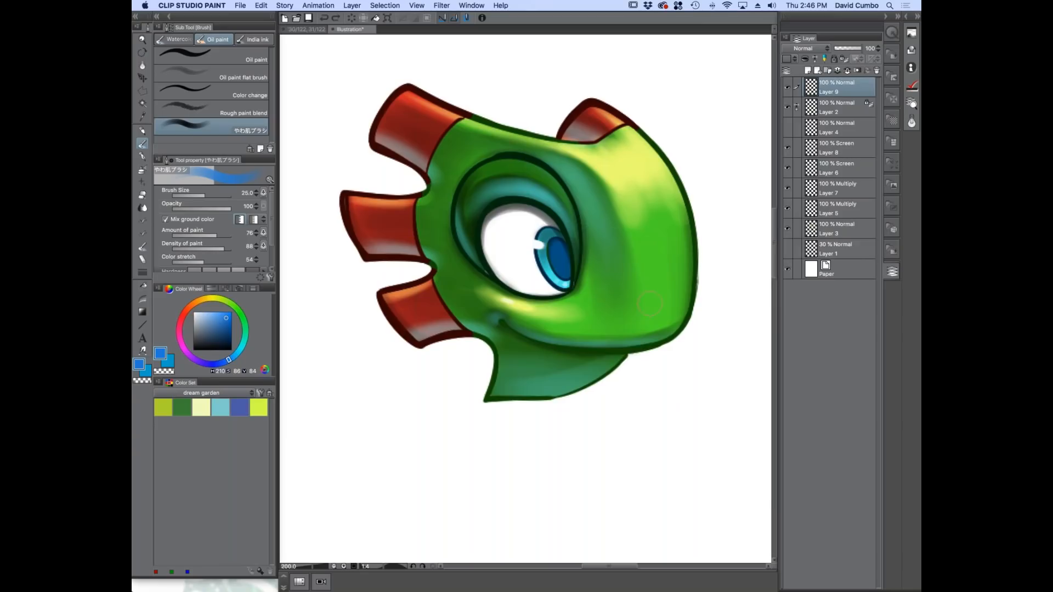
drag(788, 107, 785, 184)
click(787, 107)
click(788, 188)
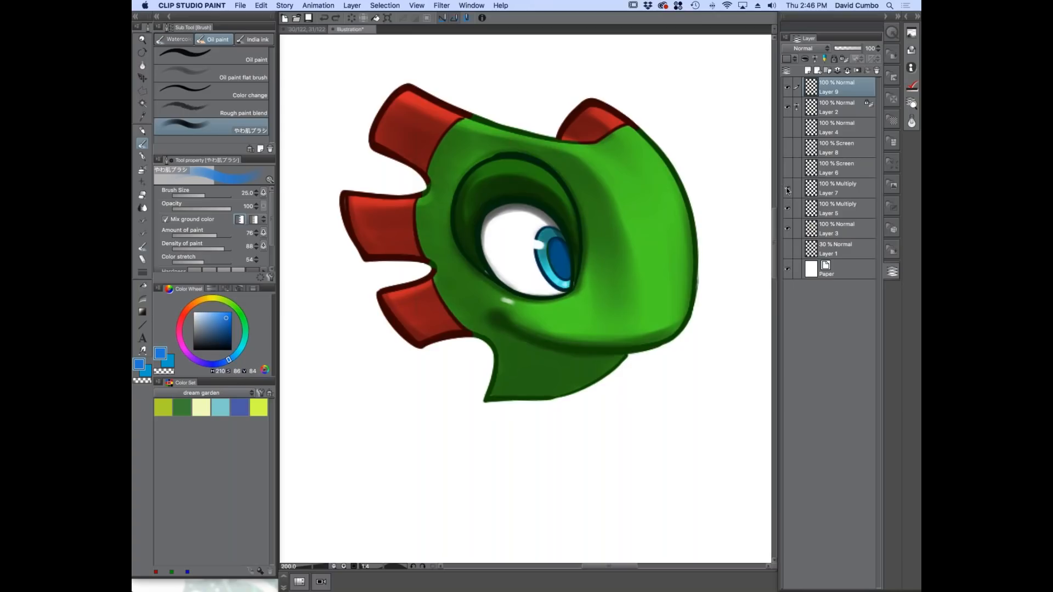
Hide Multiply Layer 7 and toggle Layer 5's visibility to compare the head's shading.
click(787, 190)
click(788, 208)
click(787, 208)
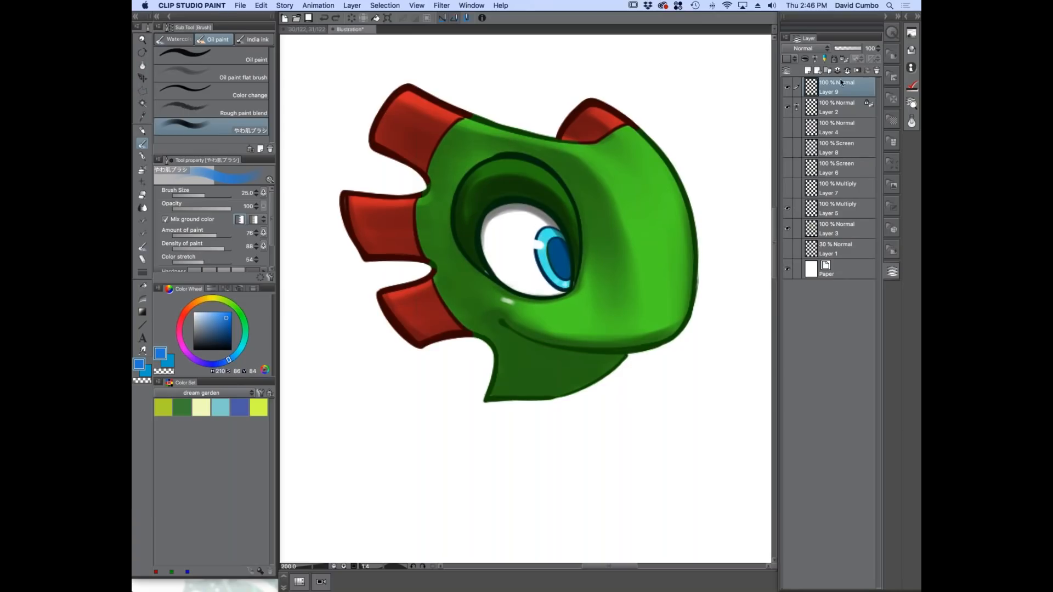
Lock the transparent pixels of Layer 9 and mix a muted teal-blue with hue 194, saturation 45 and value 53.
click(845, 59)
click(181, 342)
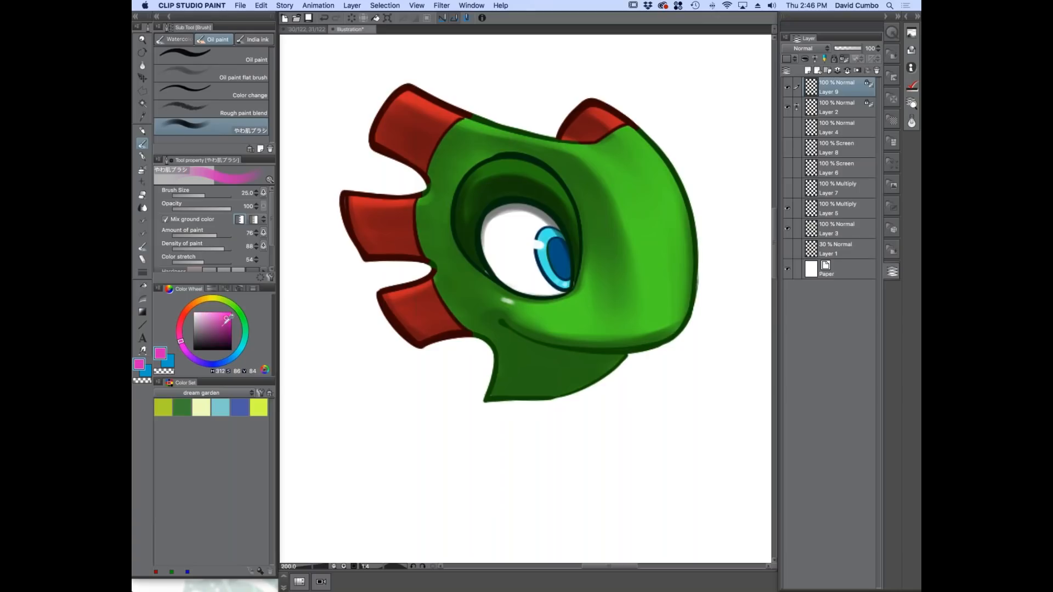
click(211, 329)
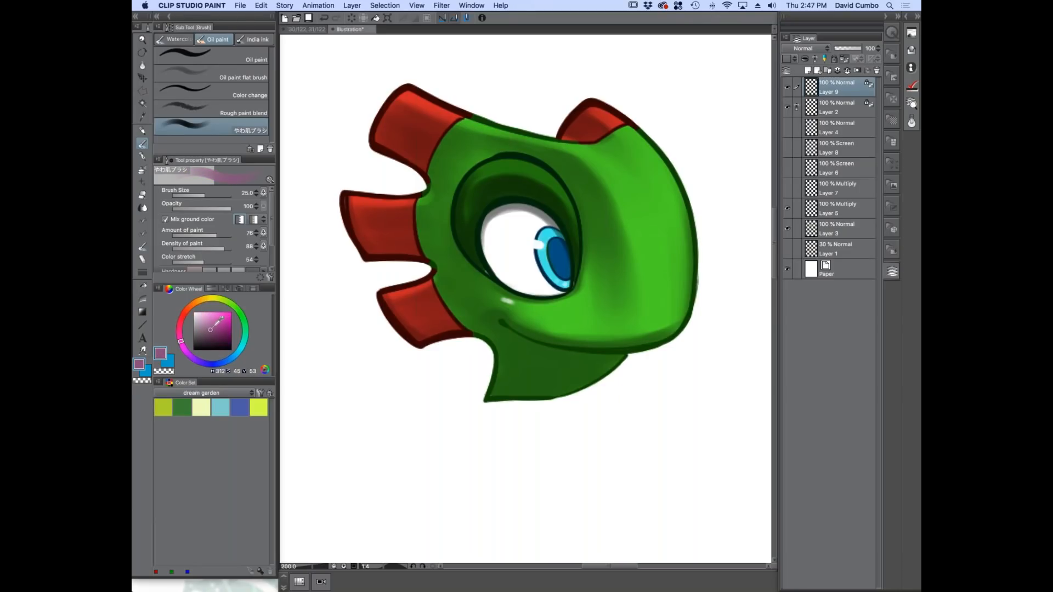
click(236, 355)
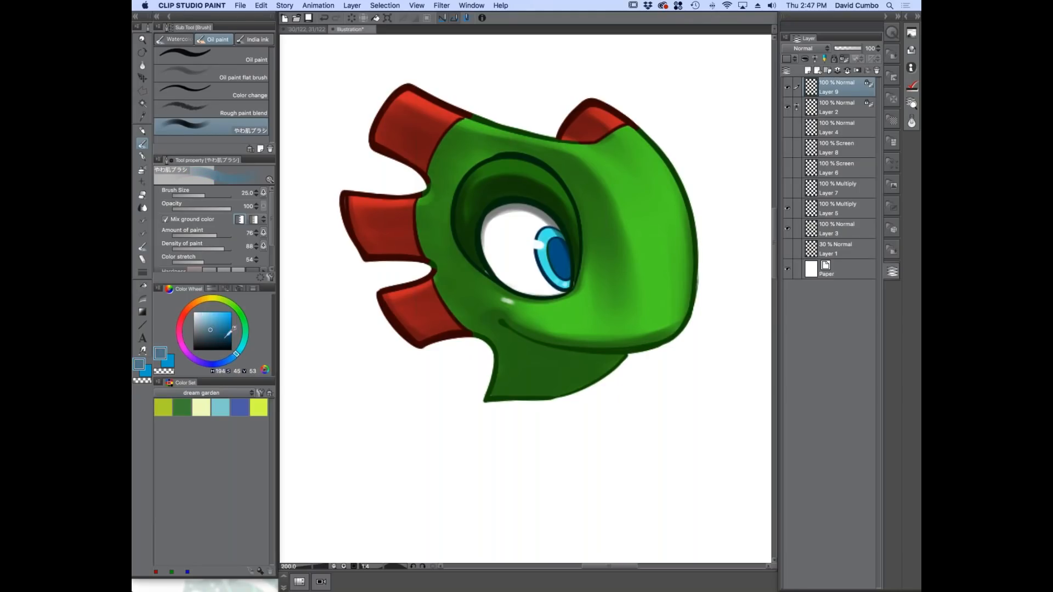
Toggle Multiply Layer 5, lock its transparent pixels and fill its shading with the muted teal-blue.
click(789, 212)
click(788, 211)
click(788, 211)
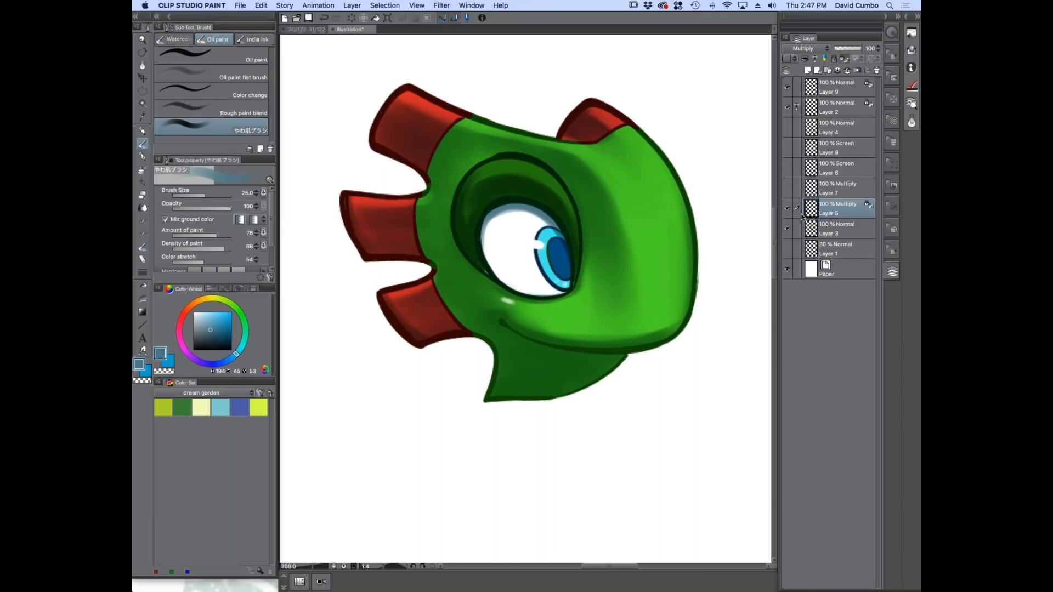
click(259, 6)
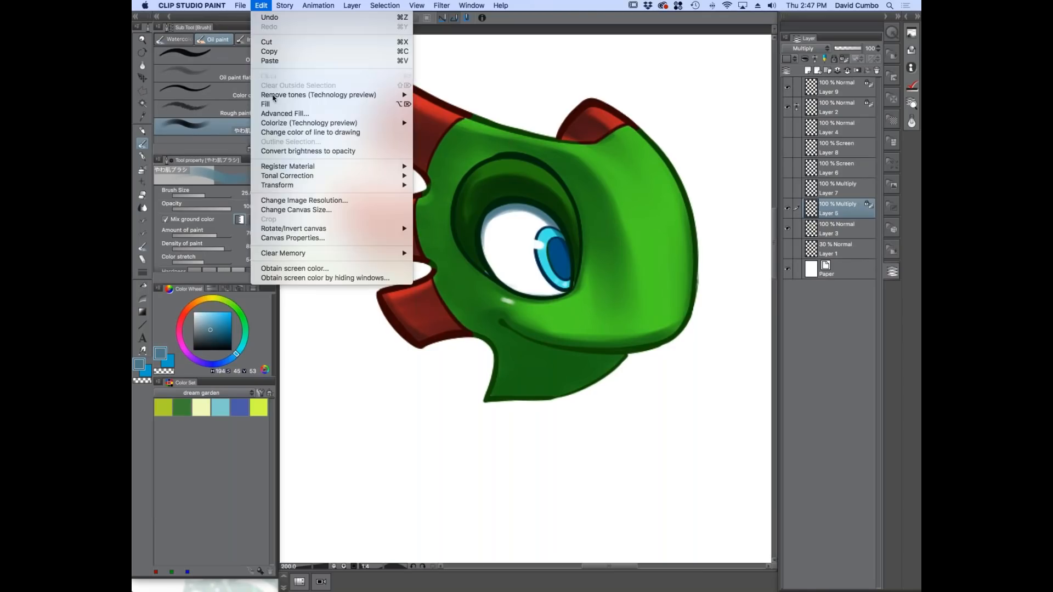
click(819, 206)
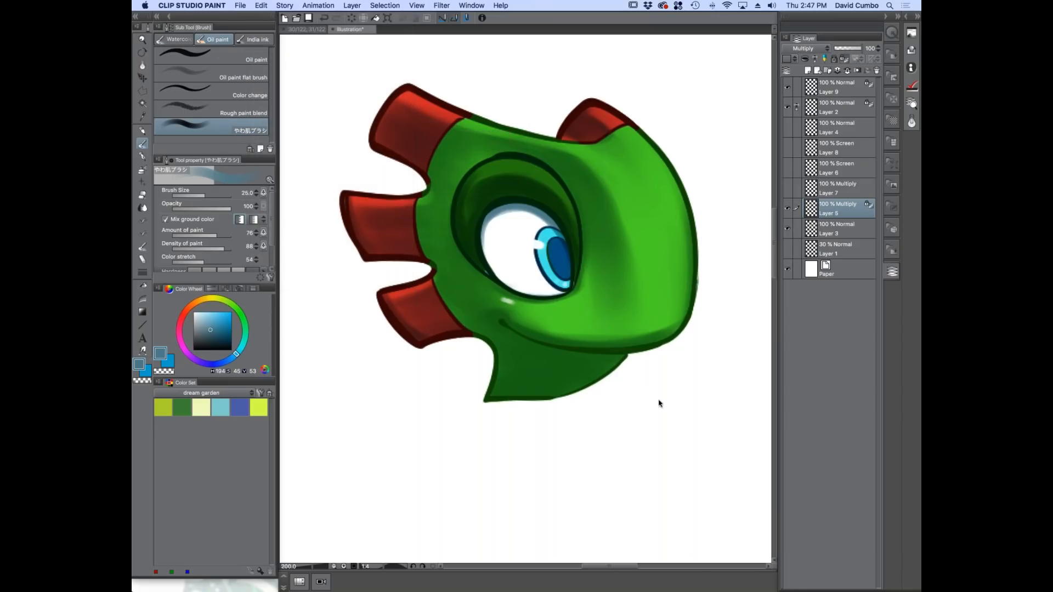
Try recolouring the Layer 5 shading with blue, yellow-green and muted red.
click(223, 330)
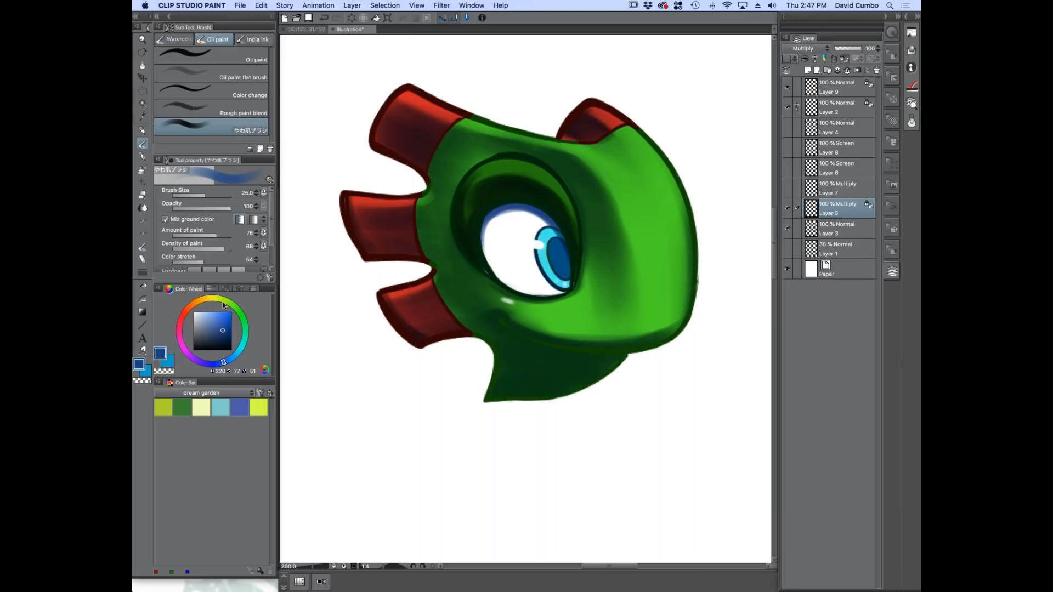
click(219, 301)
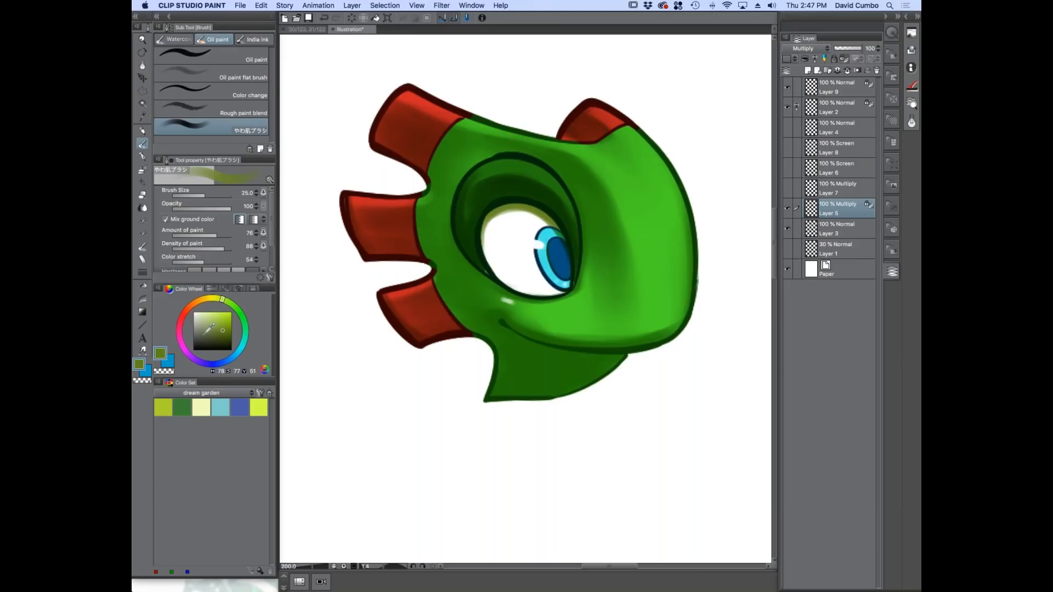
click(196, 331)
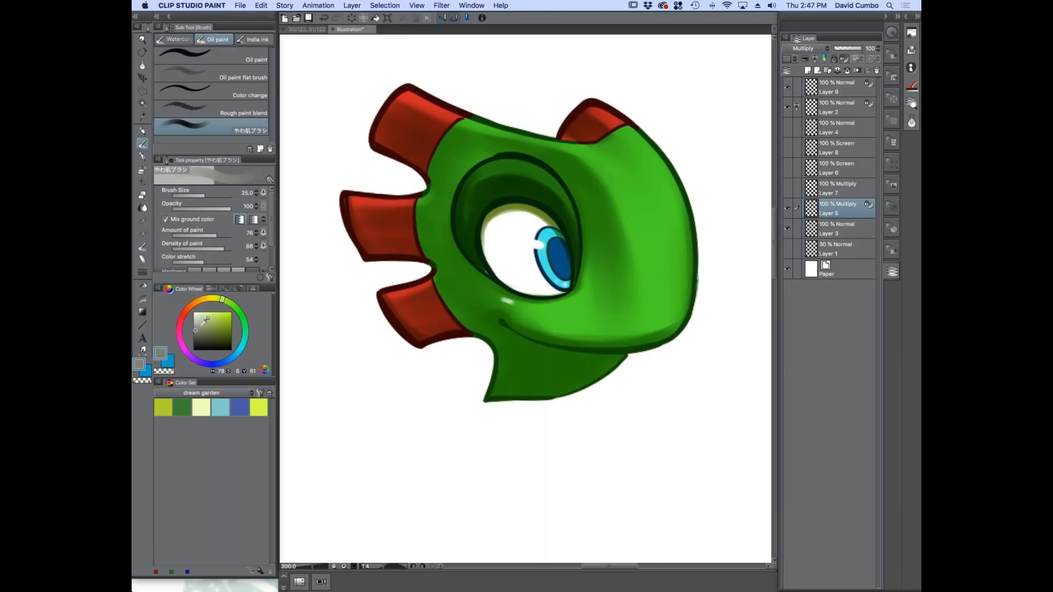
click(183, 324)
click(214, 330)
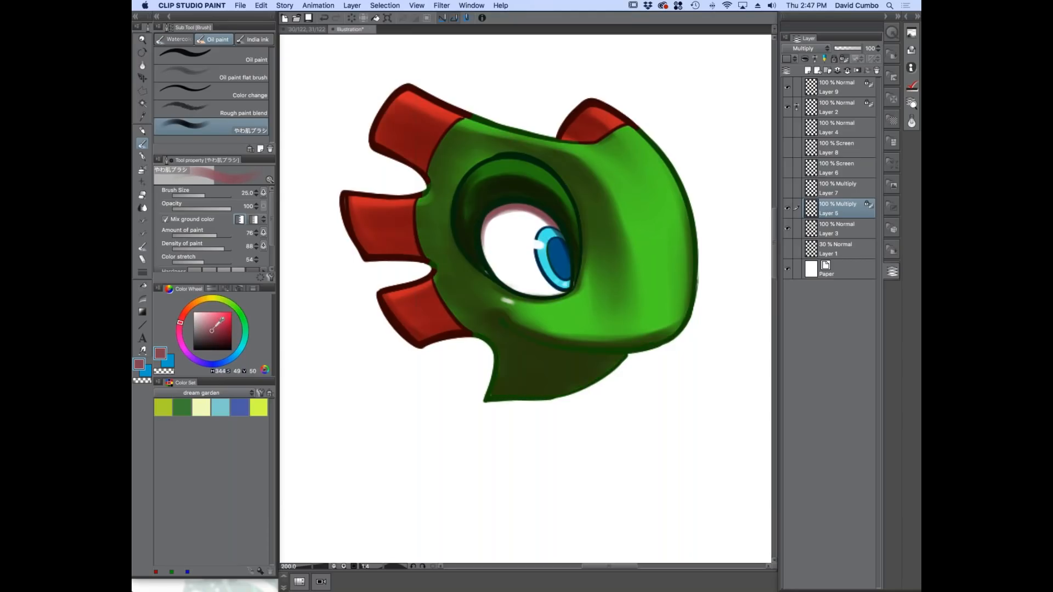
Fill the Layer 5 shading with neutral grey and show Layers 4, 6, 7 and 8 again.
click(193, 329)
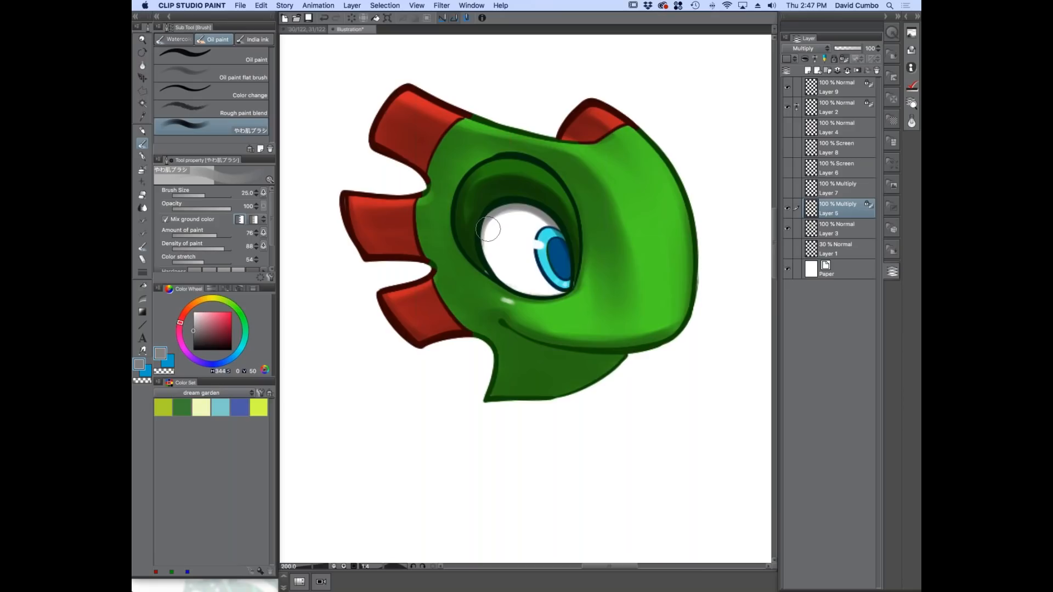
mouse_move(788, 167)
mouse_down()
mouse_move(803, 138)
mouse_move(788, 127)
mouse_up()
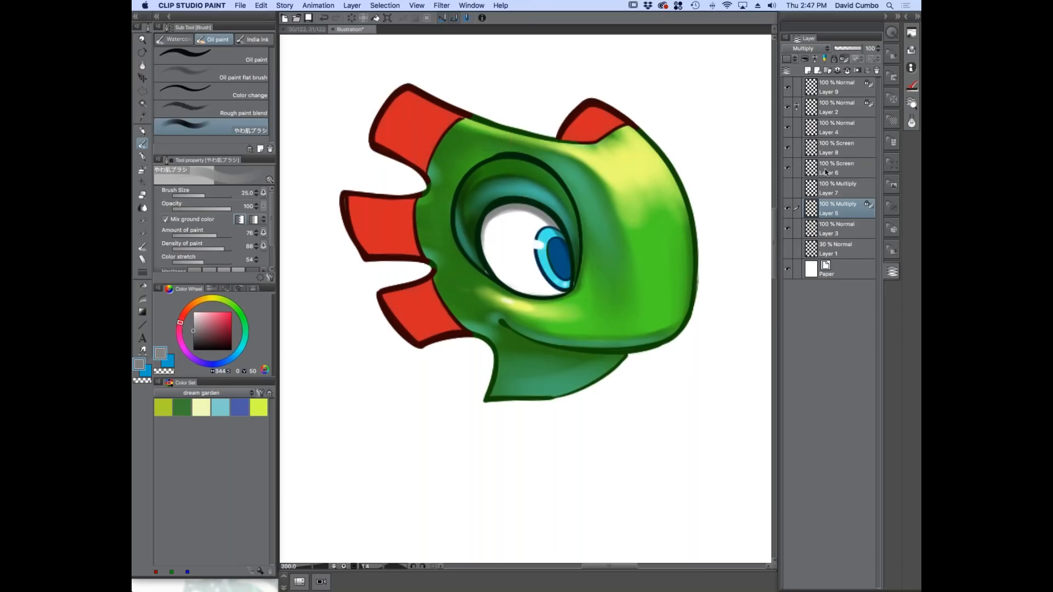
click(788, 188)
Switch to the Yooka-Laylee comic page and examine the large forest panel as a whole.
click(303, 30)
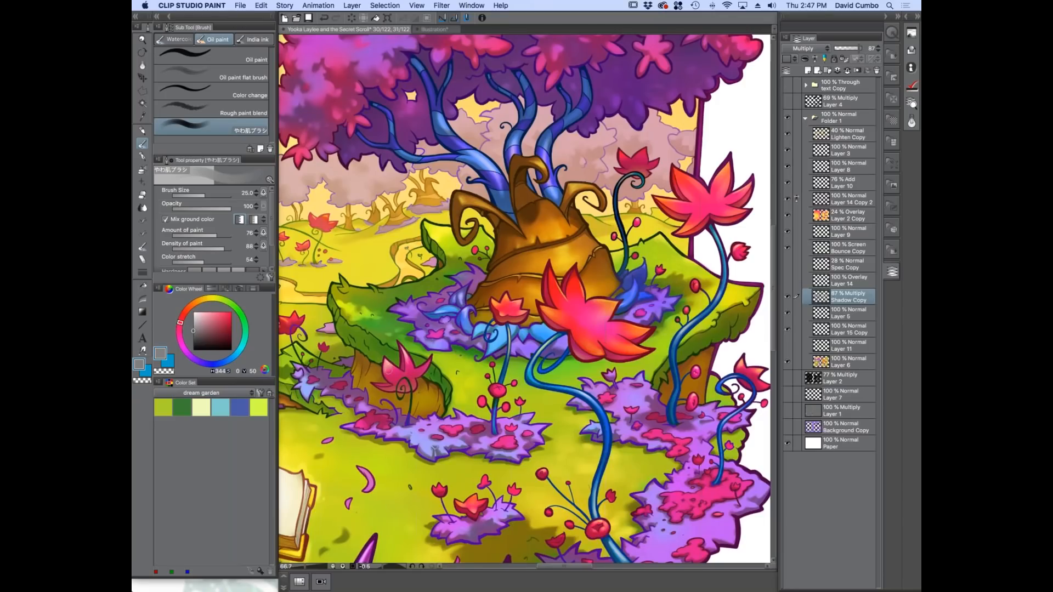
scroll(373, 371, down, 1)
drag(363, 372, 472, 303)
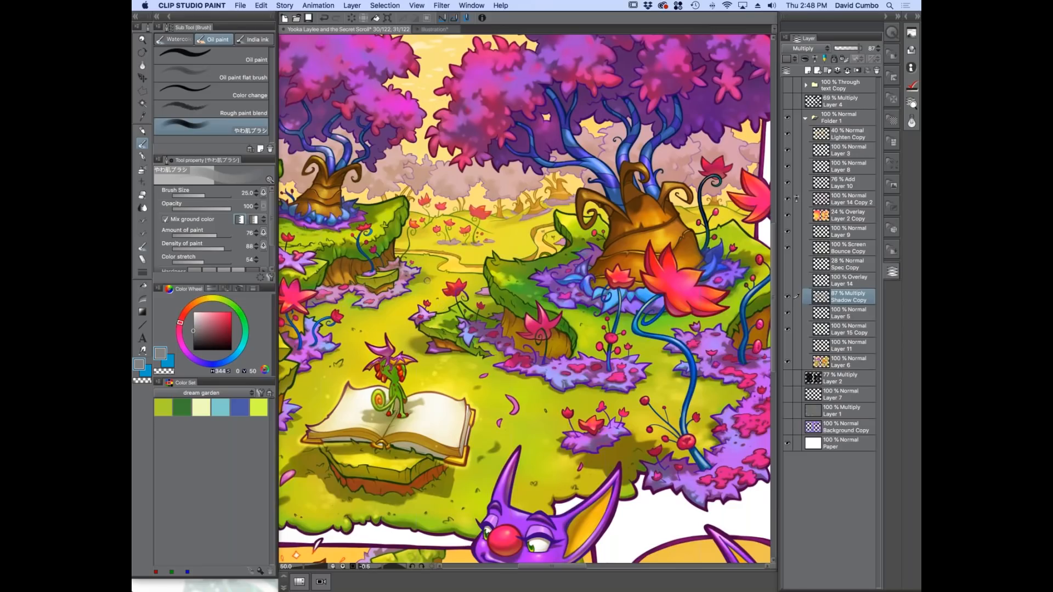
scroll(426, 281, down, 1)
drag(375, 287, 384, 323)
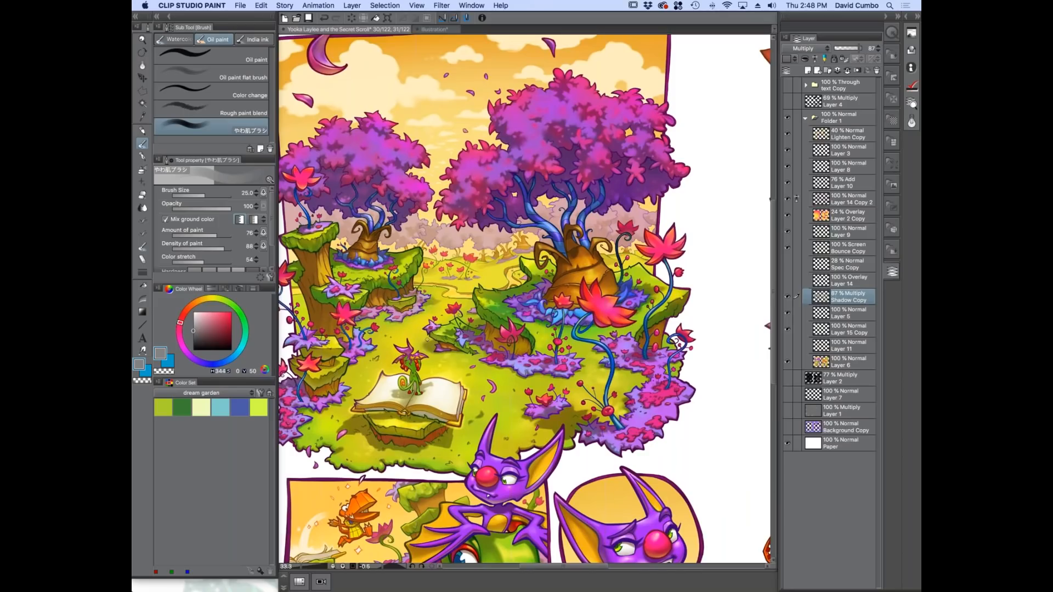
drag(388, 351, 422, 315)
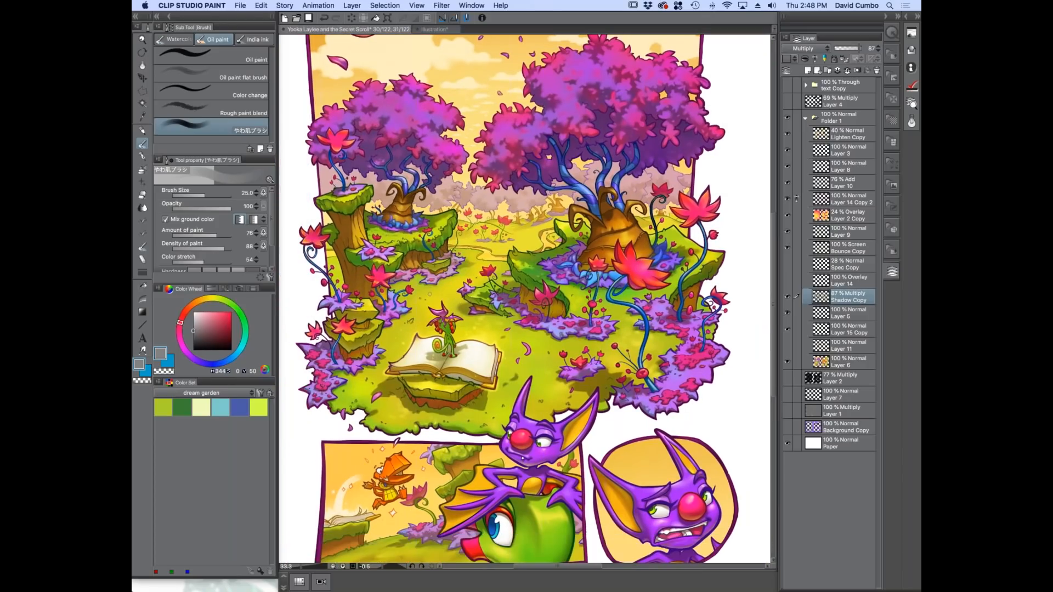
Flatten the comic page and turn it greyscale by setting Saturation to -100.
click(318, 5)
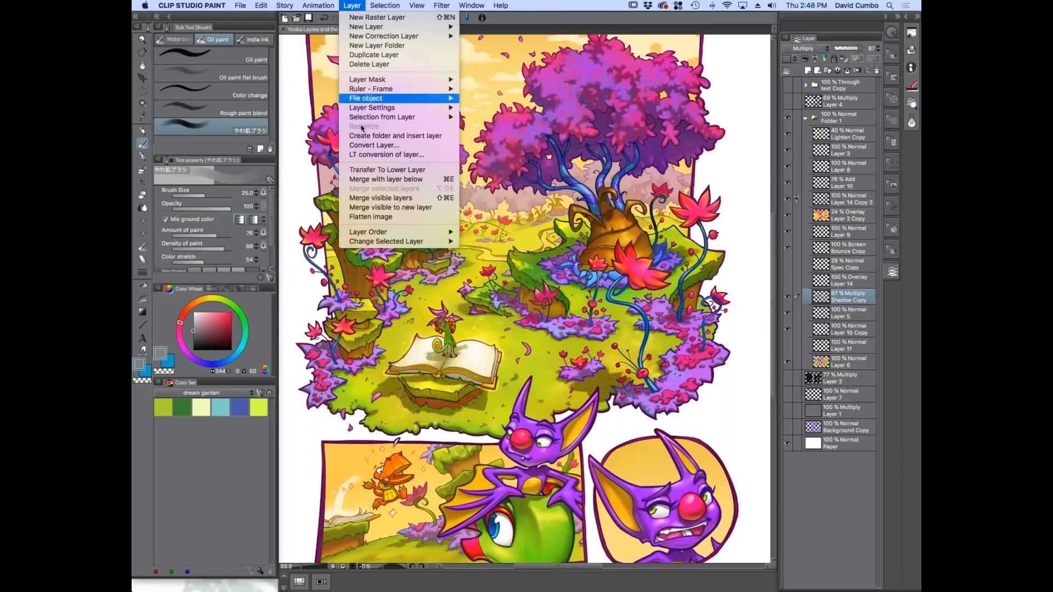
click(379, 217)
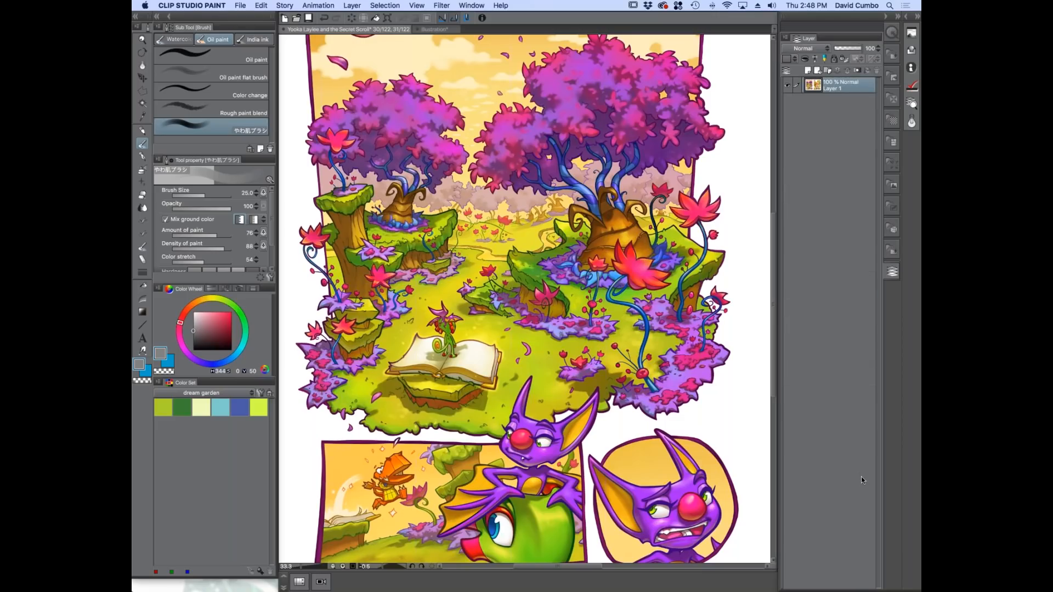
key(super+u)
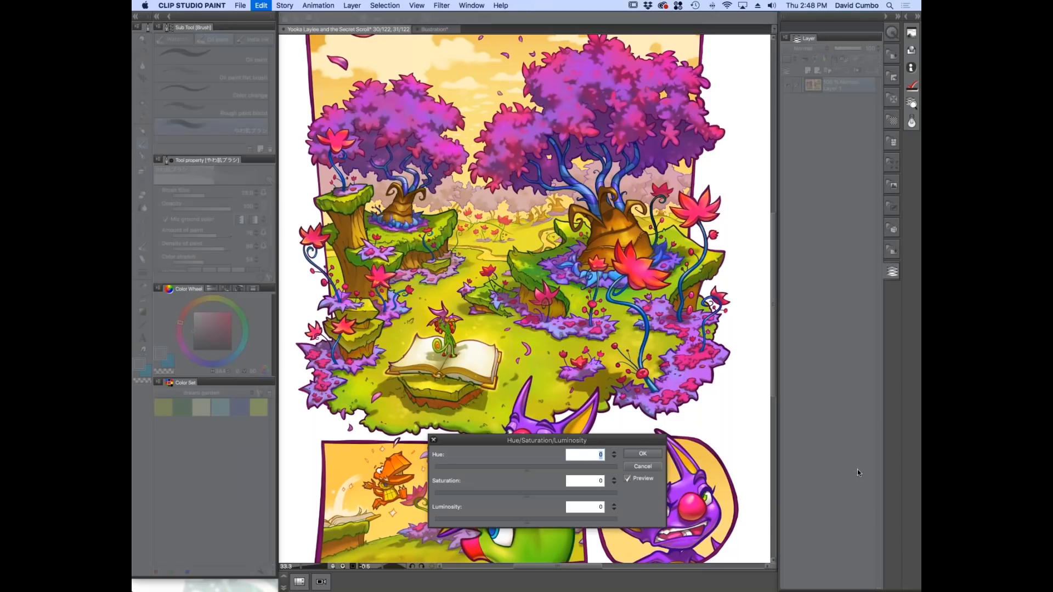
drag(508, 437, 682, 225)
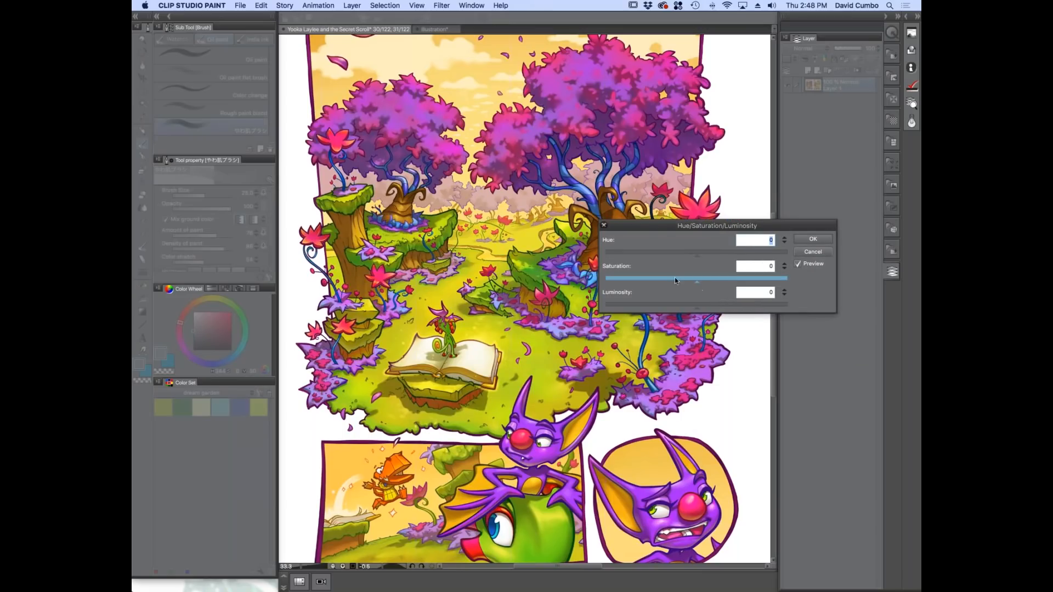
drag(617, 284, 605, 283)
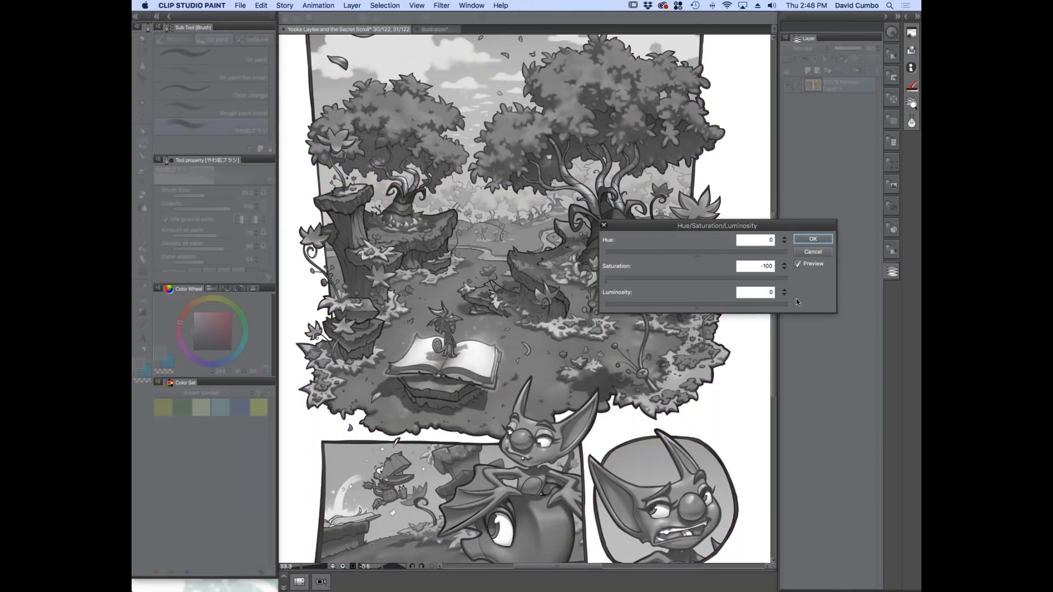
click(808, 242)
Examine the greyscale values around the large tree, and undo the desaturation.
super+click(381, 314)
drag(390, 307, 345, 351)
super+click(536, 222)
drag(535, 236, 443, 336)
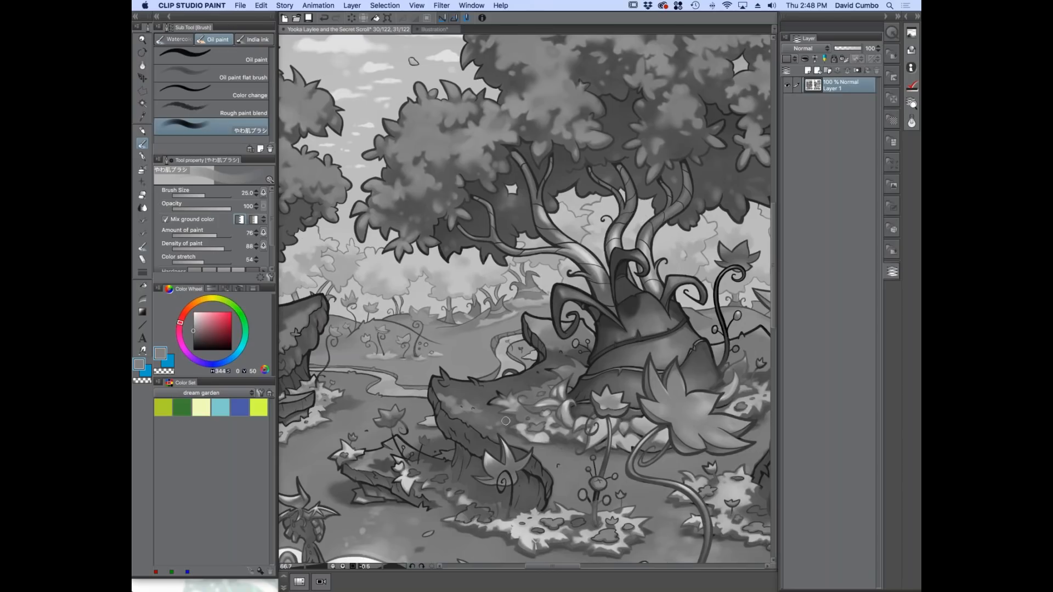
key(super+z)
key(super+minus)
drag(395, 384, 379, 432)
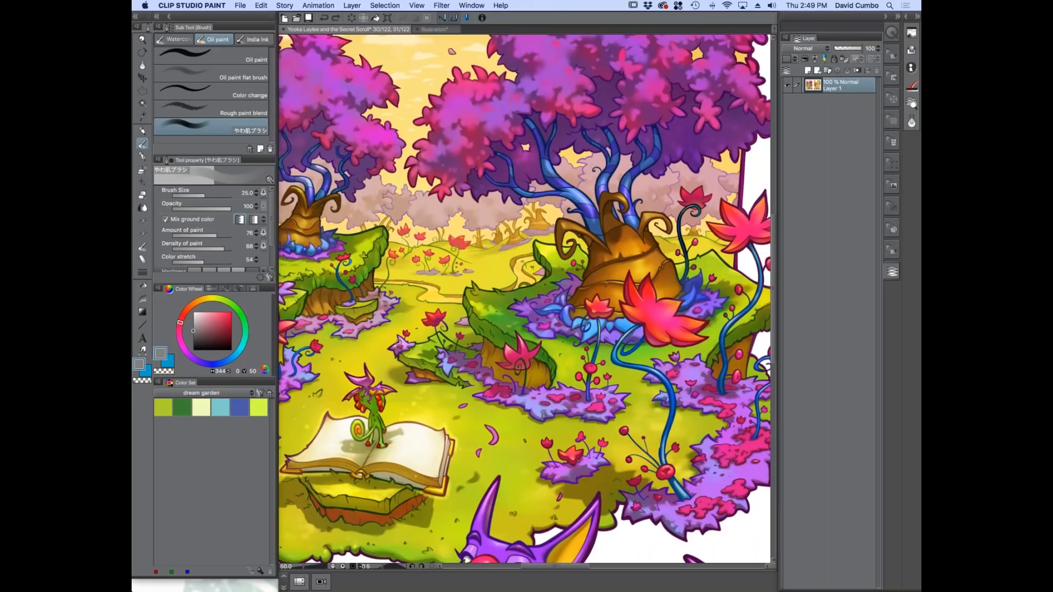
Switch to Preview and view Dreamprism Dream Girl_small.jpg and Dreamprism Sarah Draws small.jpg.
key(super+Tab)
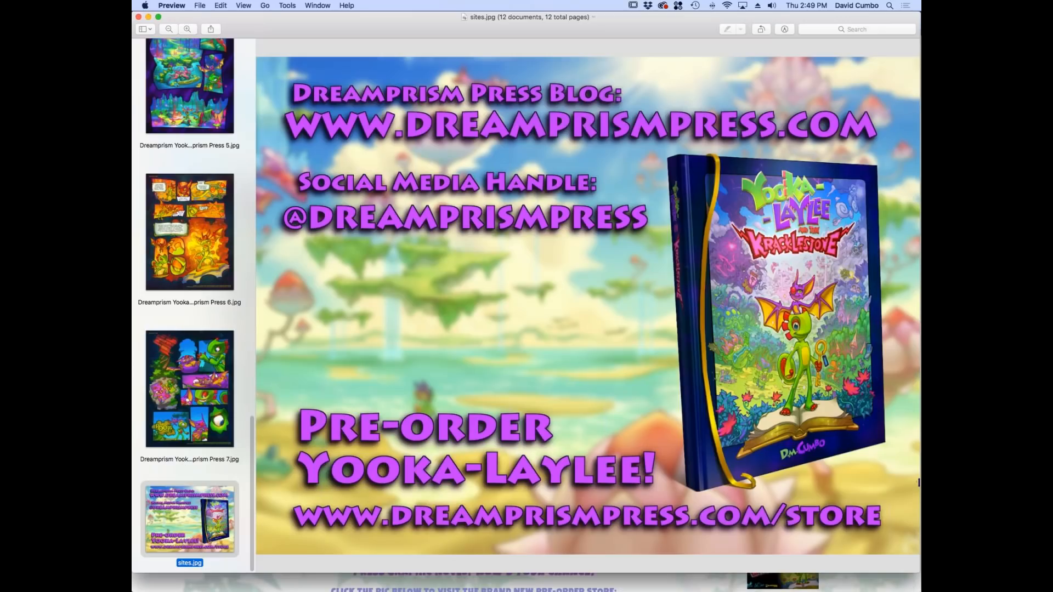
scroll(220, 329, up, 15)
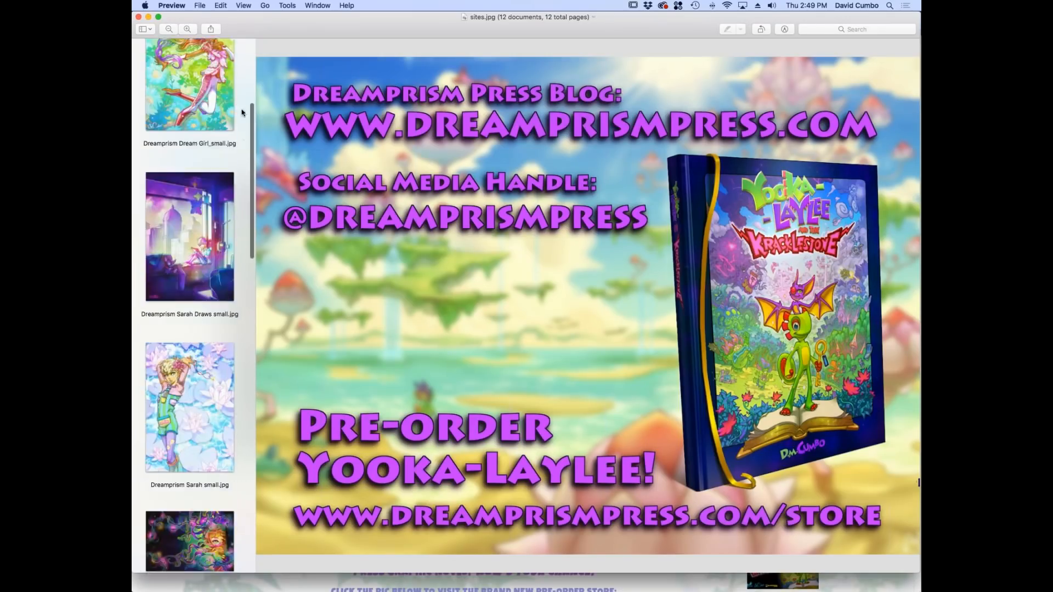
click(179, 287)
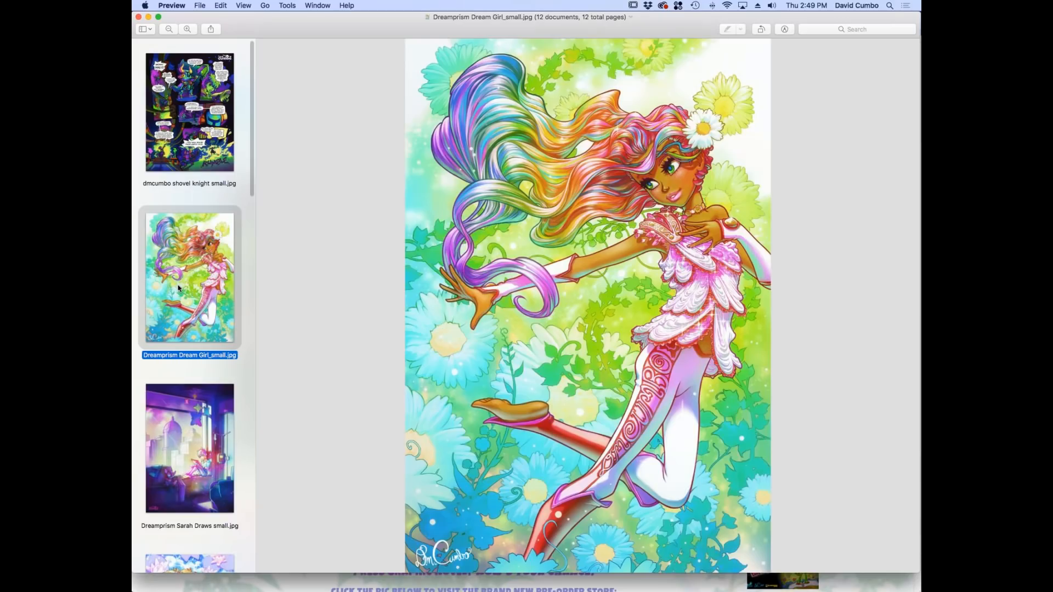
scroll(253, 166, down, 3)
scroll(253, 166, down, 2)
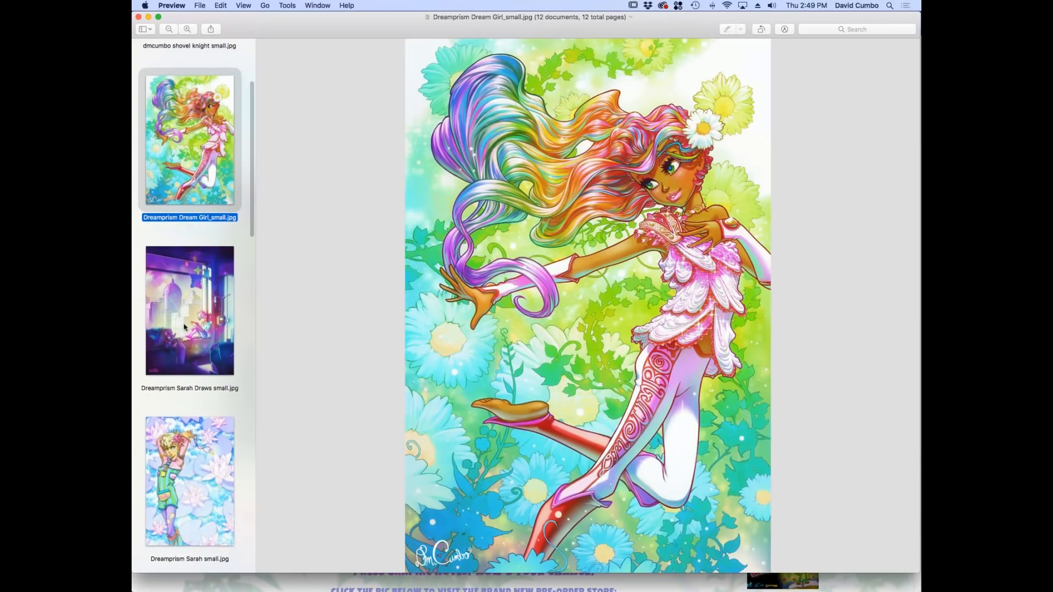
key(Down)
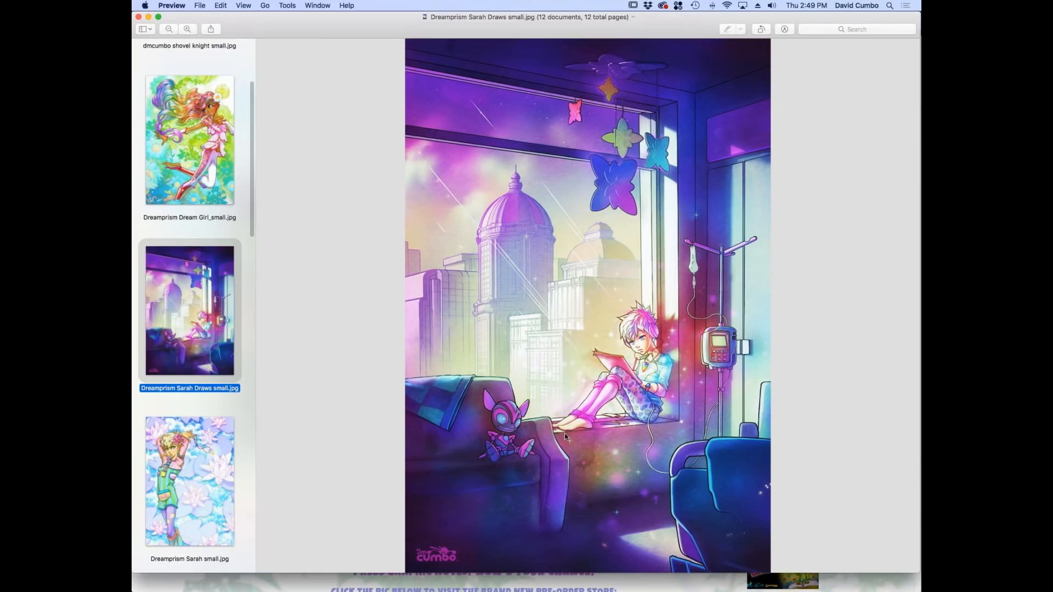
drag(254, 164, 227, 517)
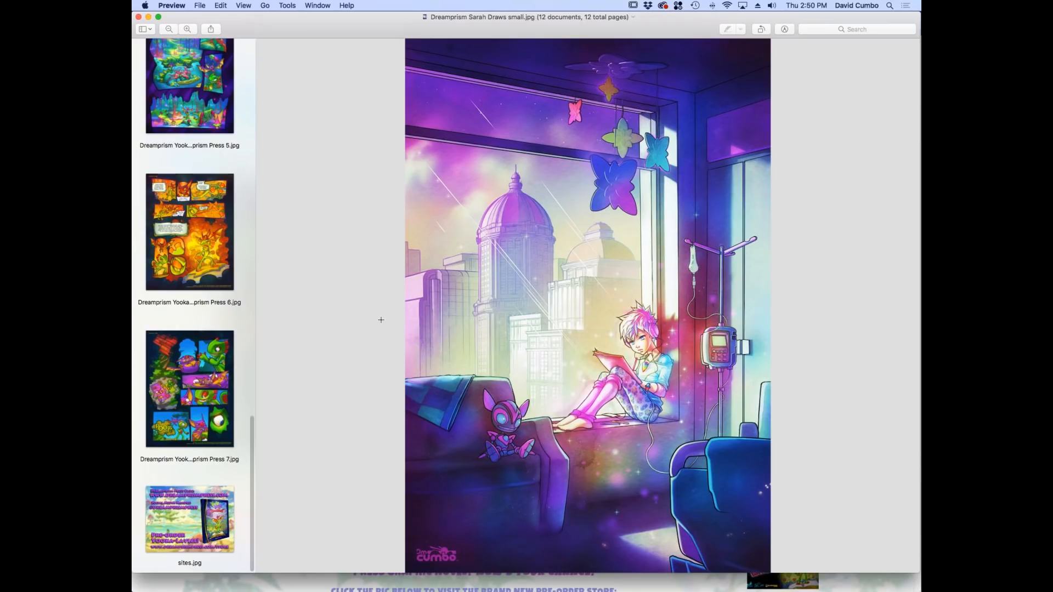
Return to Clip Studio Paint and examine the comic page's lower panels with the purple bat character.
key(super+Tab)
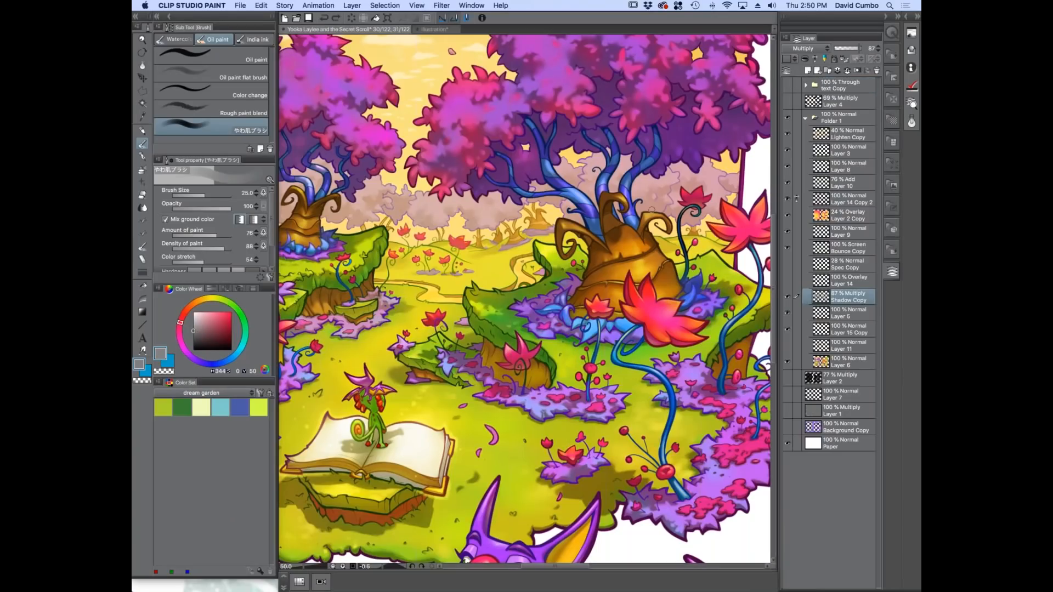
mouse_move(193, 331)
mouse_down()
mouse_move(179, 308)
mouse_move(175, 332)
mouse_move(168, 313)
mouse_move(166, 321)
mouse_move(177, 325)
mouse_up()
scroll(525, 299, down, 10)
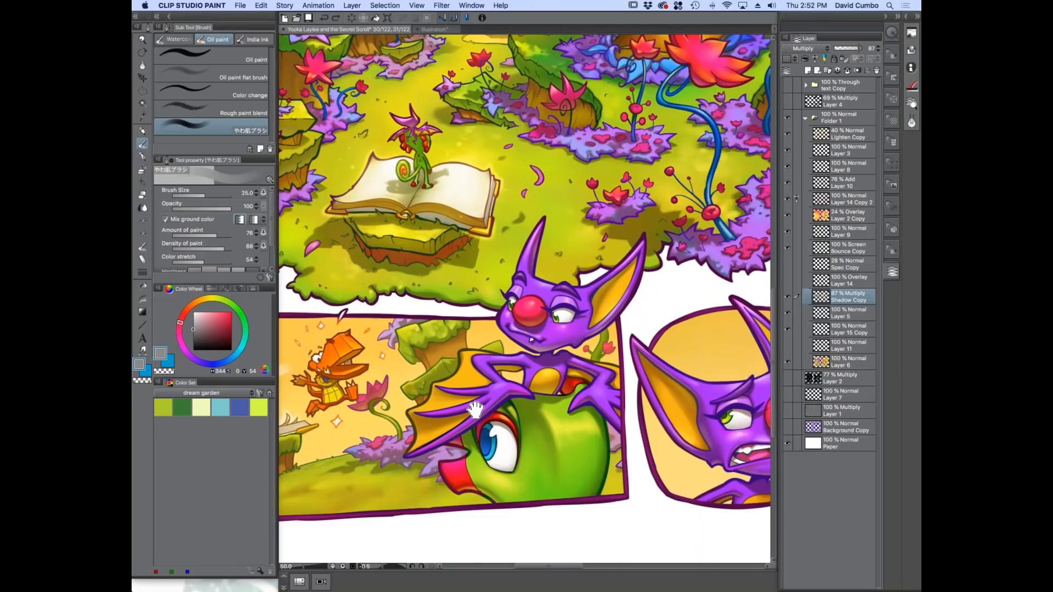
drag(476, 409, 356, 368)
scroll(401, 336, up, 3)
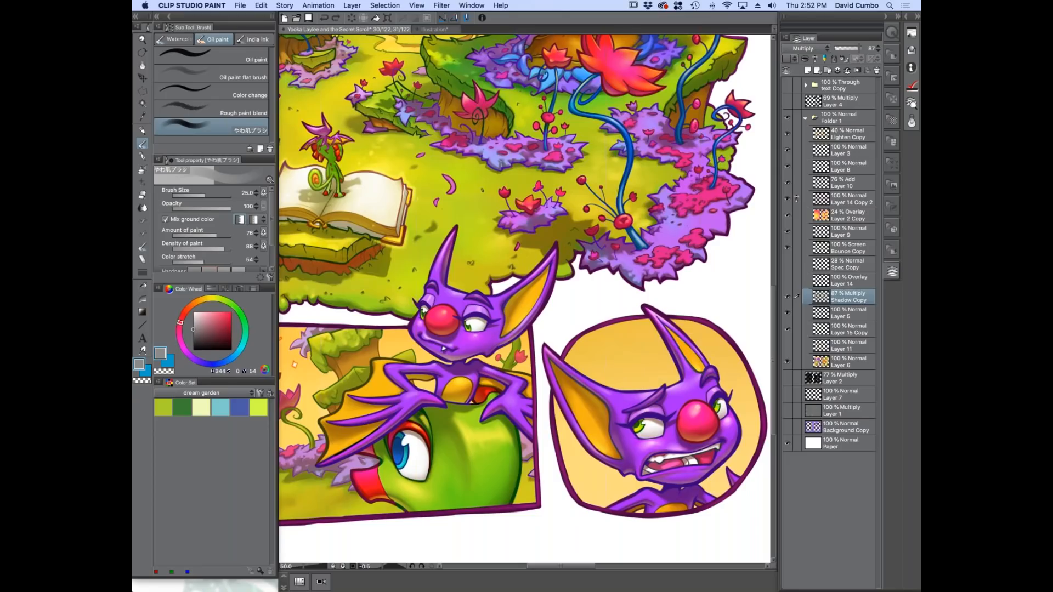
View the single-layer export formats available for the comic page.
click(241, 5)
mouse_move(276, 115)
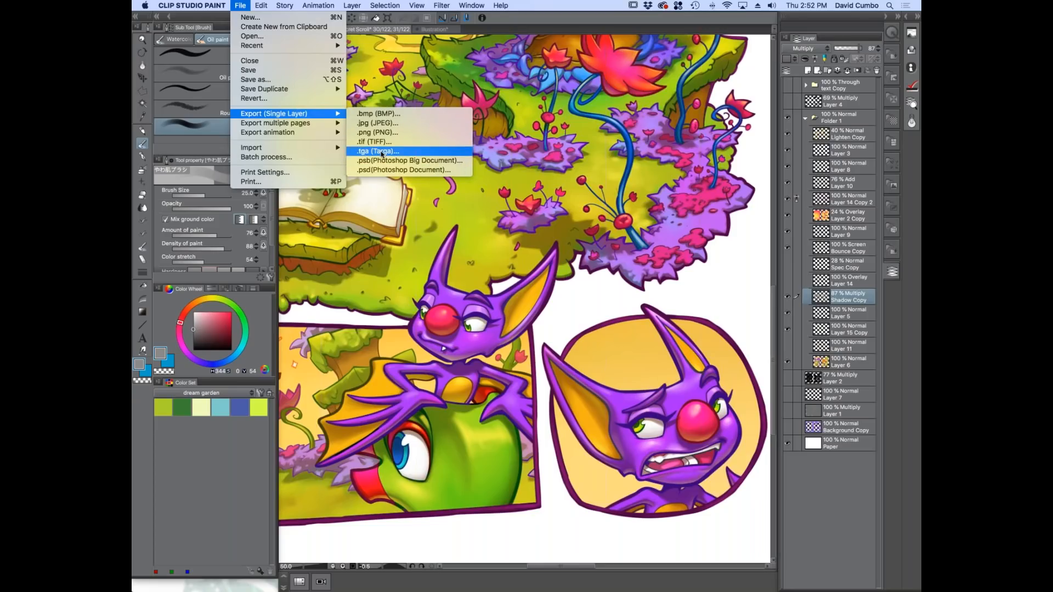
click(819, 300)
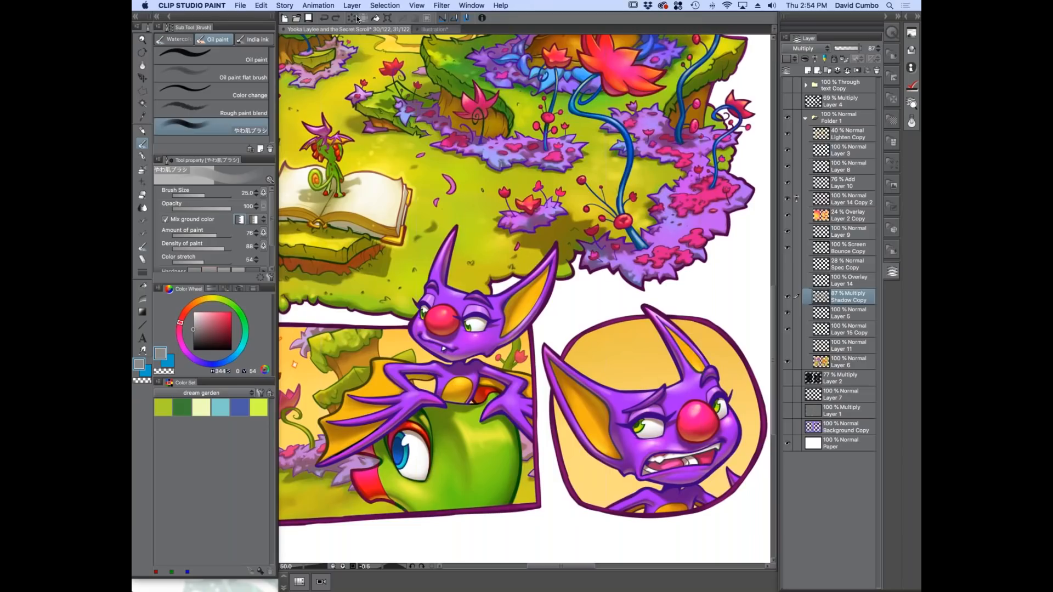
Lasso an oval area with the Lasso marquee around the flower patch on the grass above the purple bat character.
click(141, 94)
click(169, 82)
mouse_move(582, 159)
mouse_down()
mouse_move(496, 132)
mouse_move(644, 242)
mouse_move(635, 244)
mouse_up()
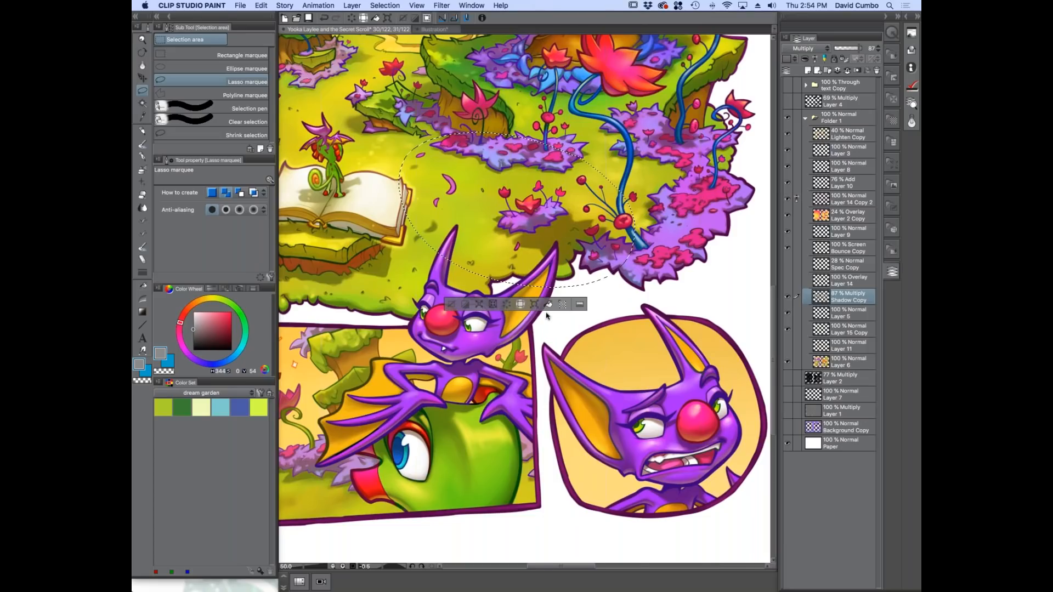
key(super+plus)
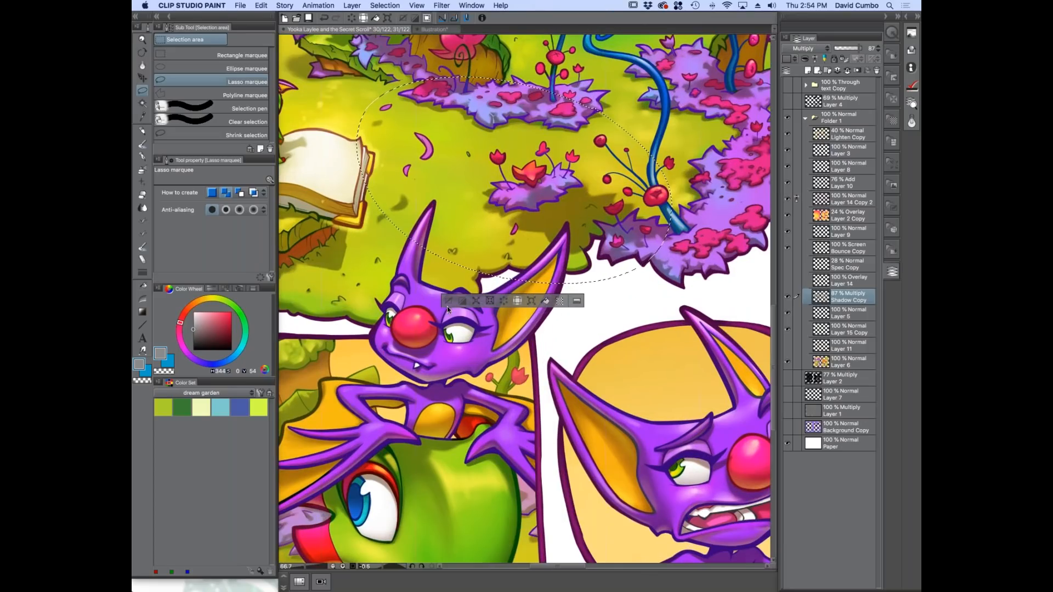
View the Selection Launcher settings, moving the dialog aside, and close them.
click(577, 301)
drag(521, 178, 347, 180)
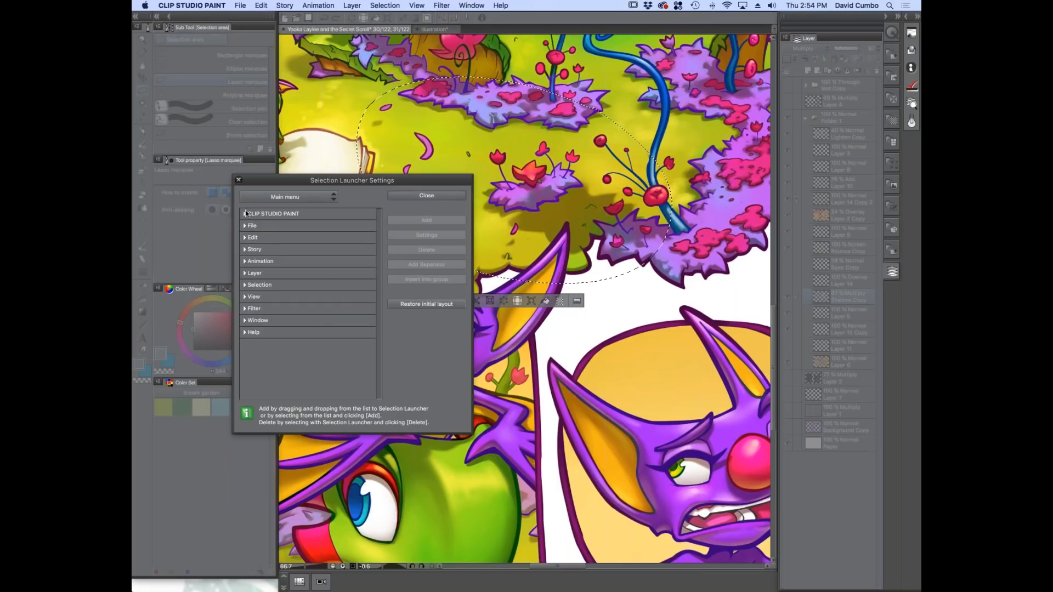
click(427, 195)
scroll(504, 297, up, 2)
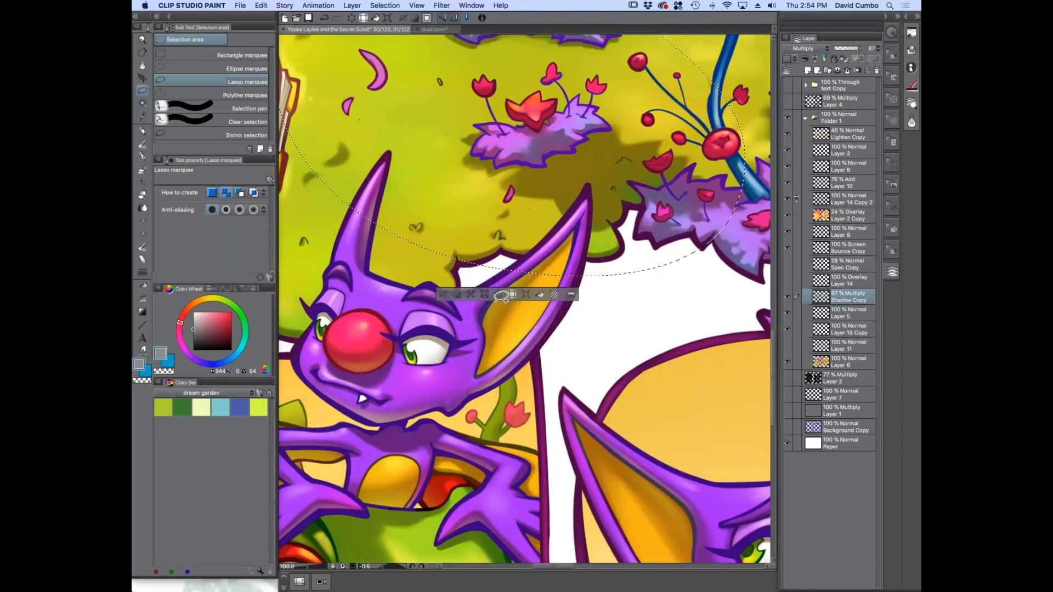
scroll(498, 298, down, 1)
Try clearing the lassoed area on Layer 6 only, and undo the deletion.
click(847, 362)
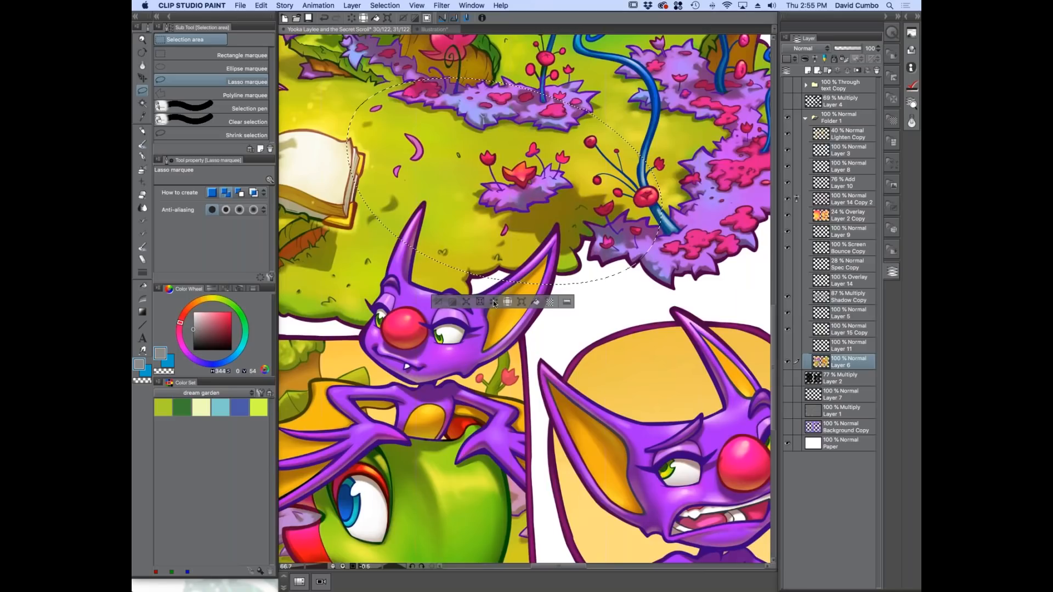
click(494, 303)
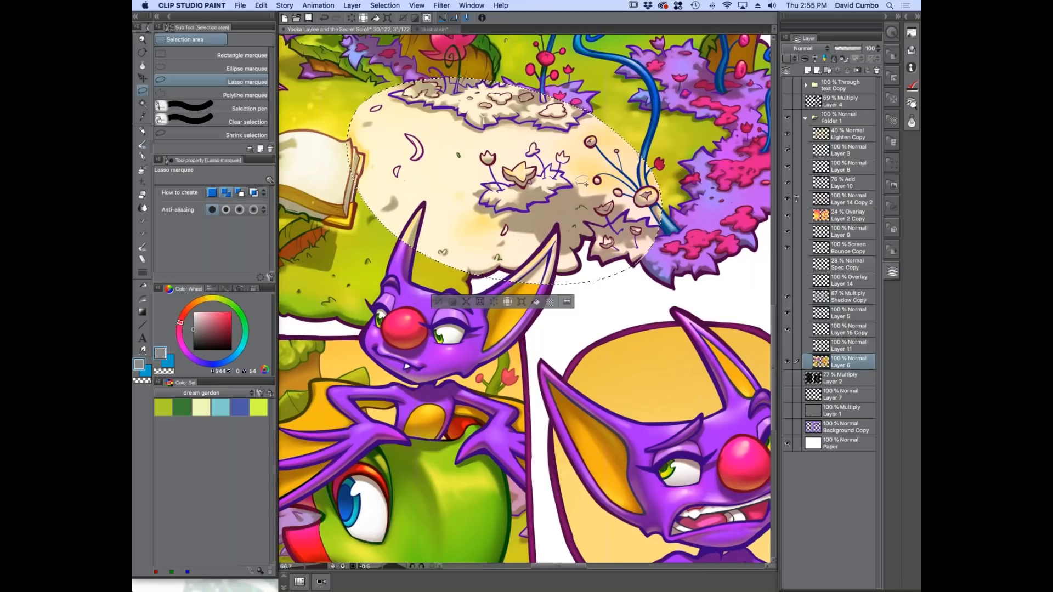
key(super+z)
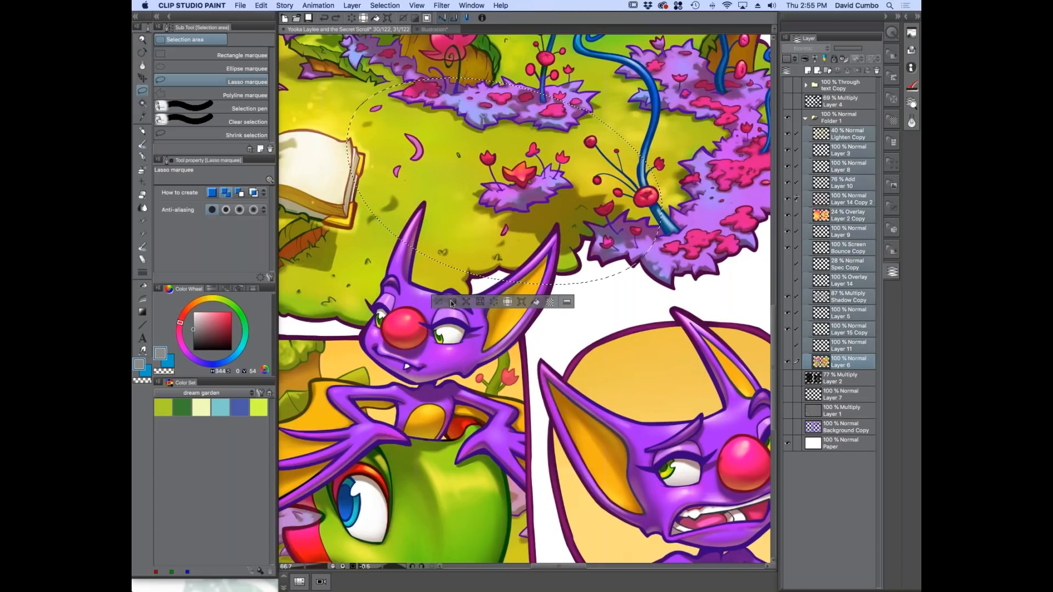
Try clearing the lassoed area on all the layers inside Folder 1 at once, and undo it.
click(486, 300)
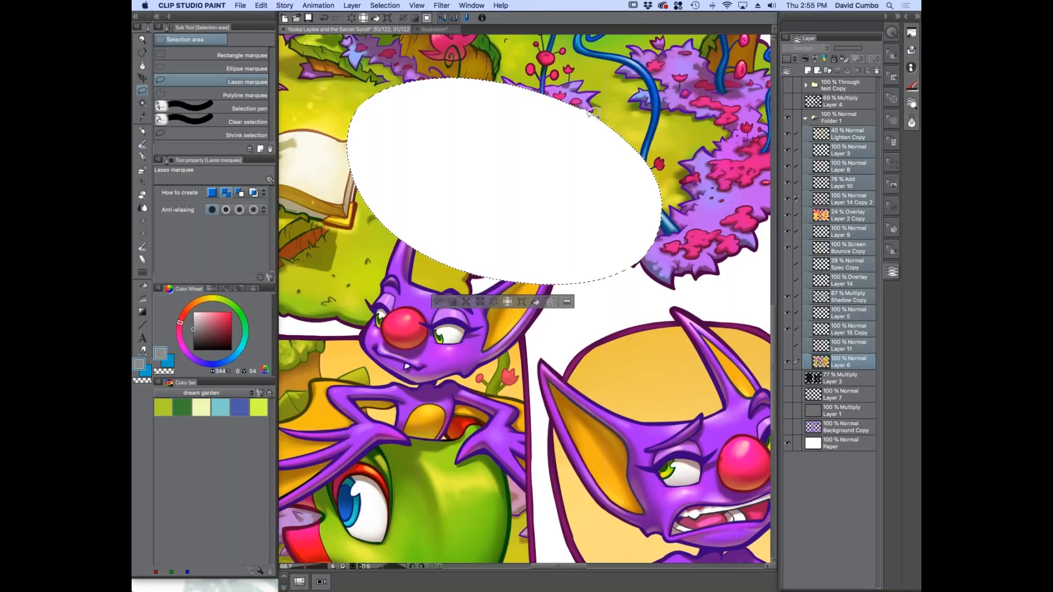
key(super+z)
key(super+minus)
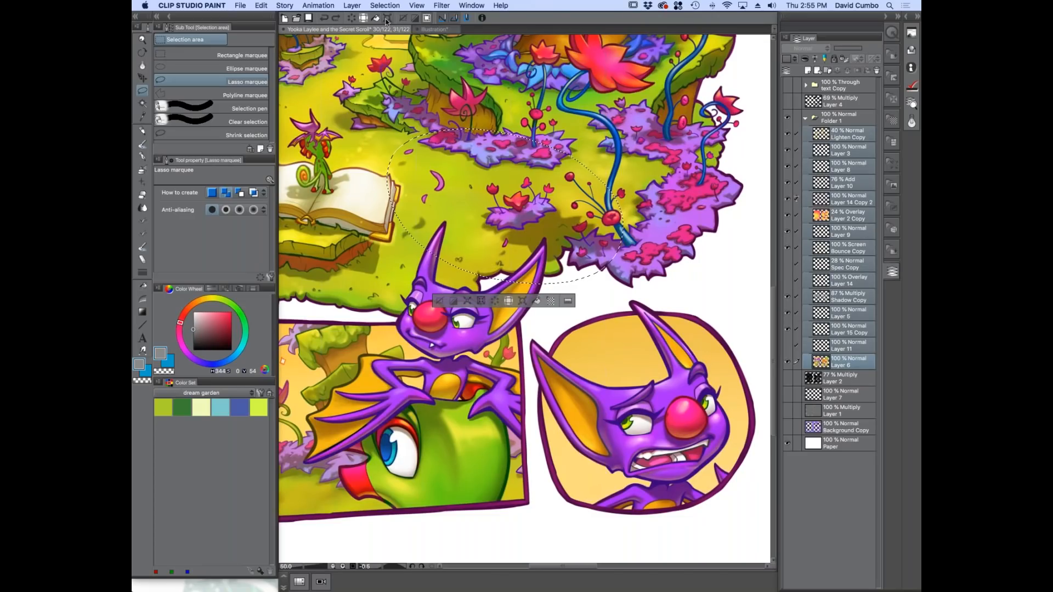
Try scaling the lassoed artwork on all Folder 1 layers to 62 percent, cancel the transformation and drop the selection.
key(super+t)
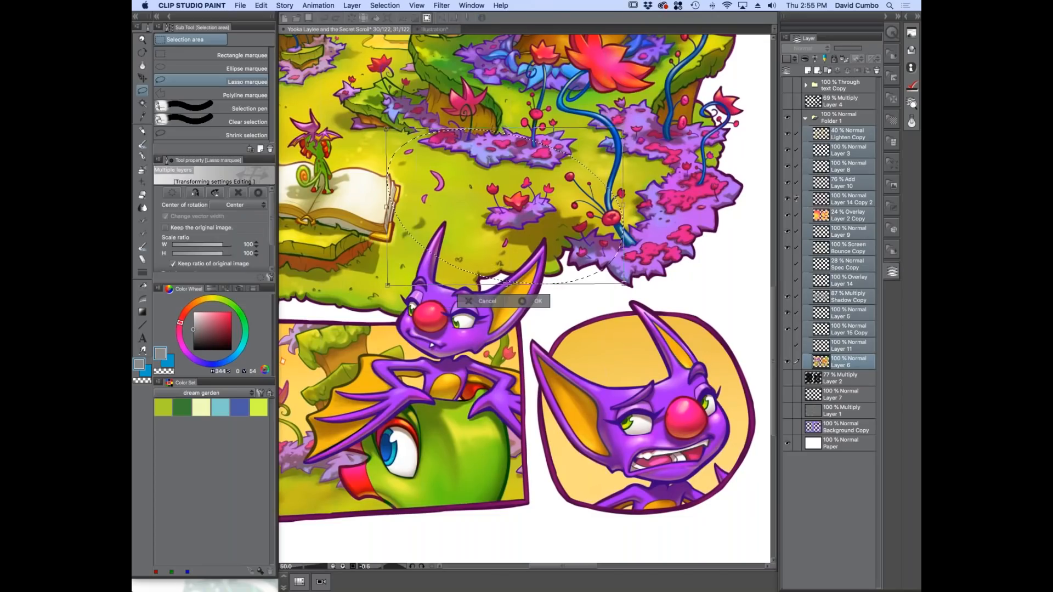
drag(388, 130, 475, 187)
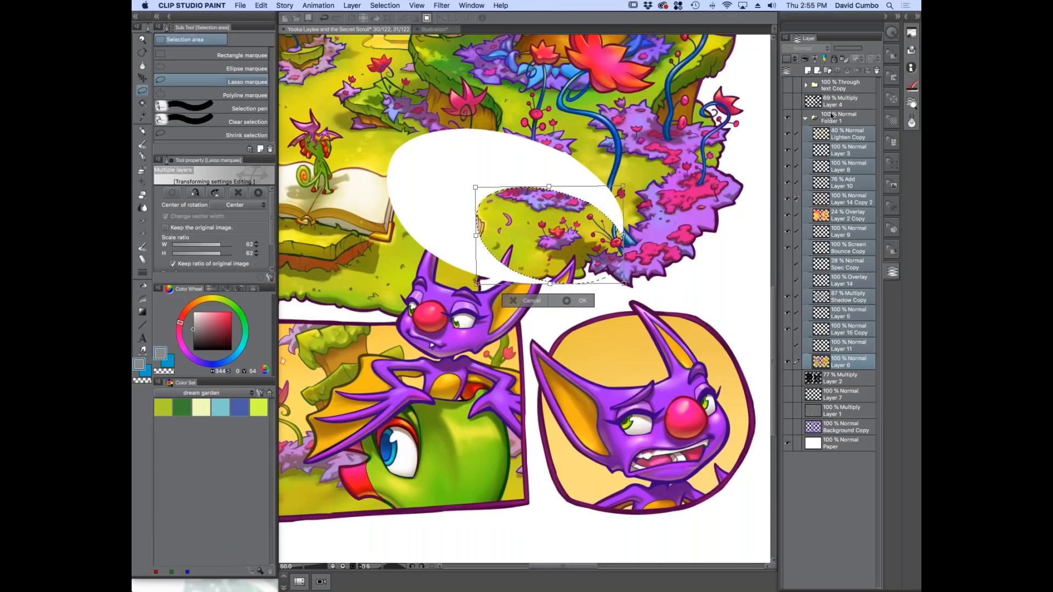
click(516, 301)
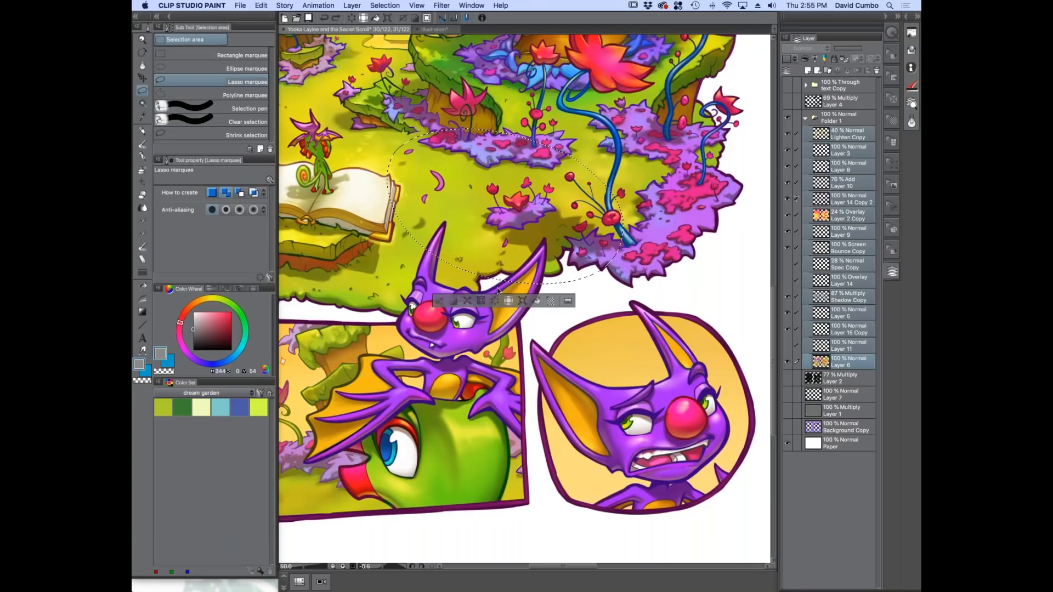
drag(475, 333, 415, 368)
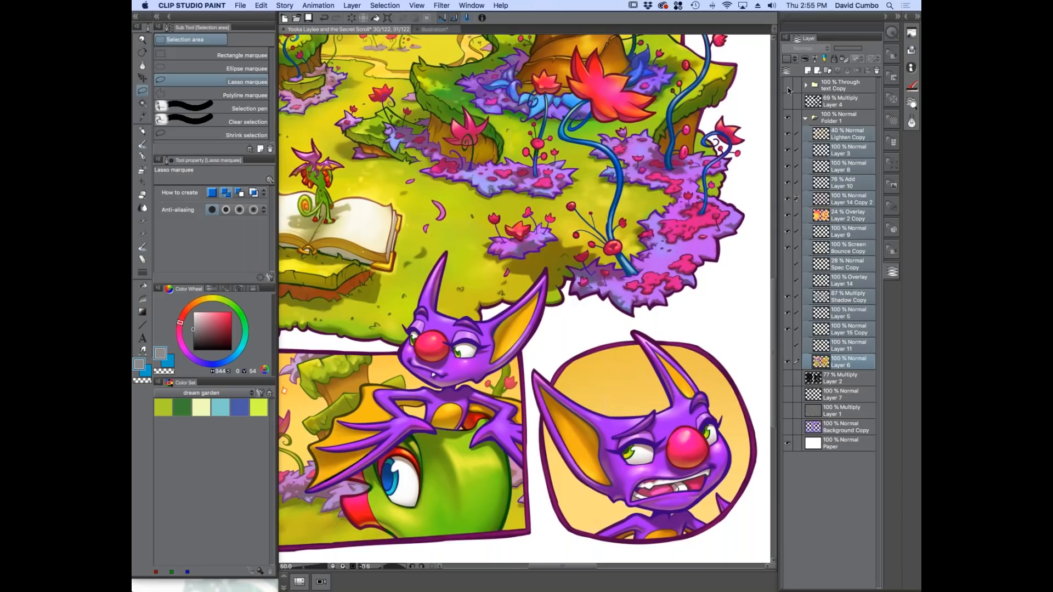
Show the text Copy folder and examine the speech bubbles in the upper and lower panels.
drag(409, 206, 581, 384)
drag(457, 181, 483, 504)
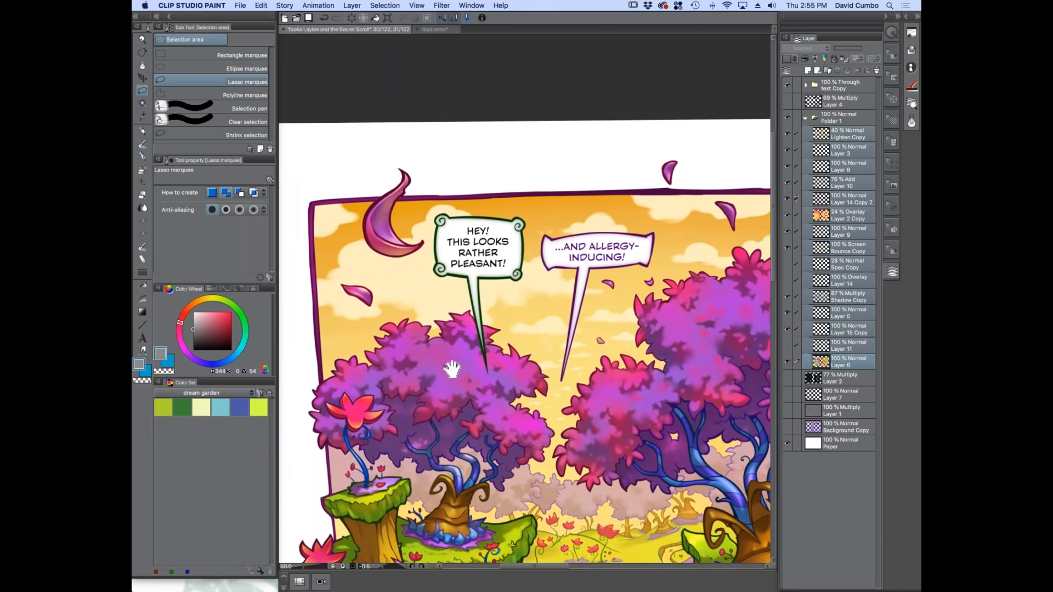
scroll(457, 299, up, 1)
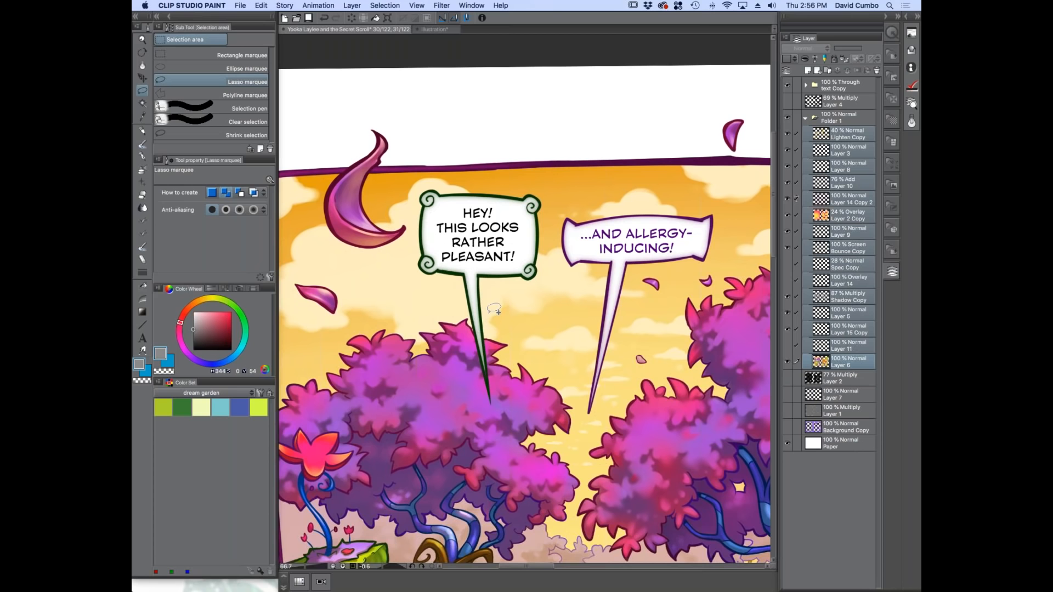
drag(392, 379, 392, 67)
drag(416, 346, 390, 36)
drag(421, 381, 572, 251)
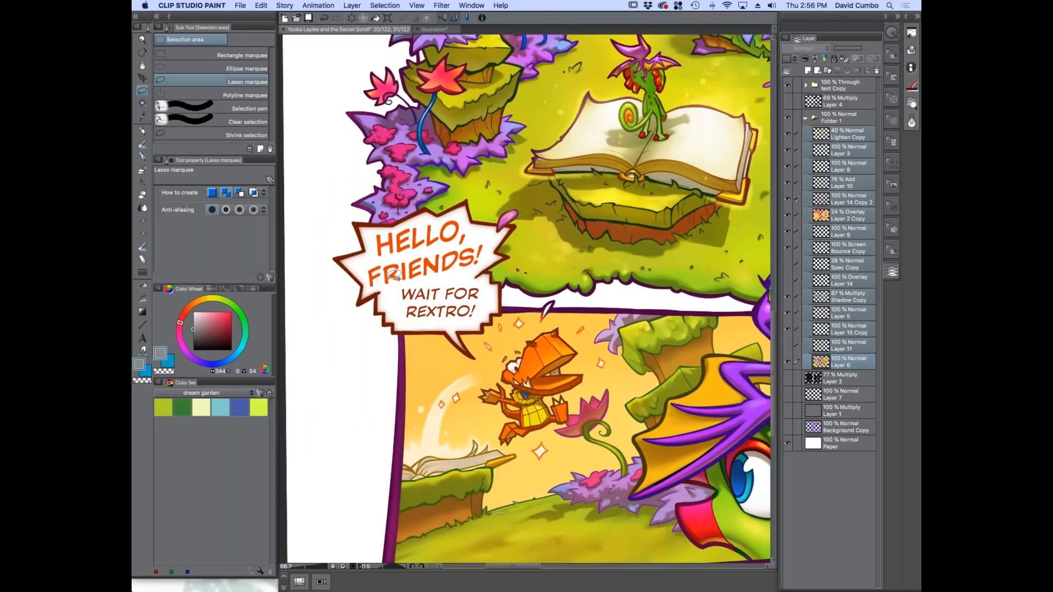
drag(460, 91, 427, 534)
drag(475, 131, 364, 268)
Expand the text Copy folder and hide all the speech bubble layers inside it.
click(805, 85)
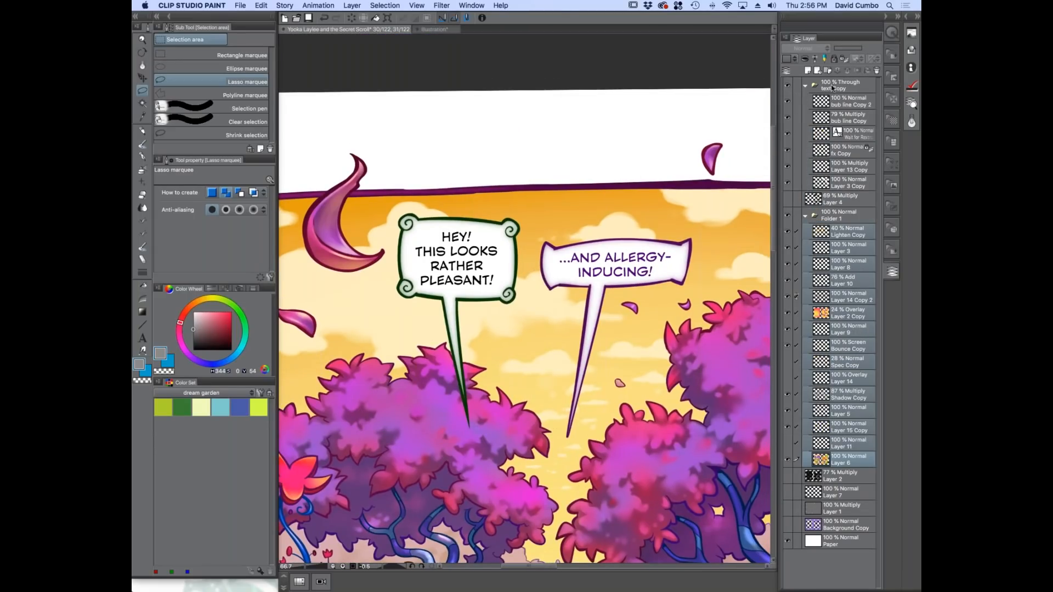
click(831, 90)
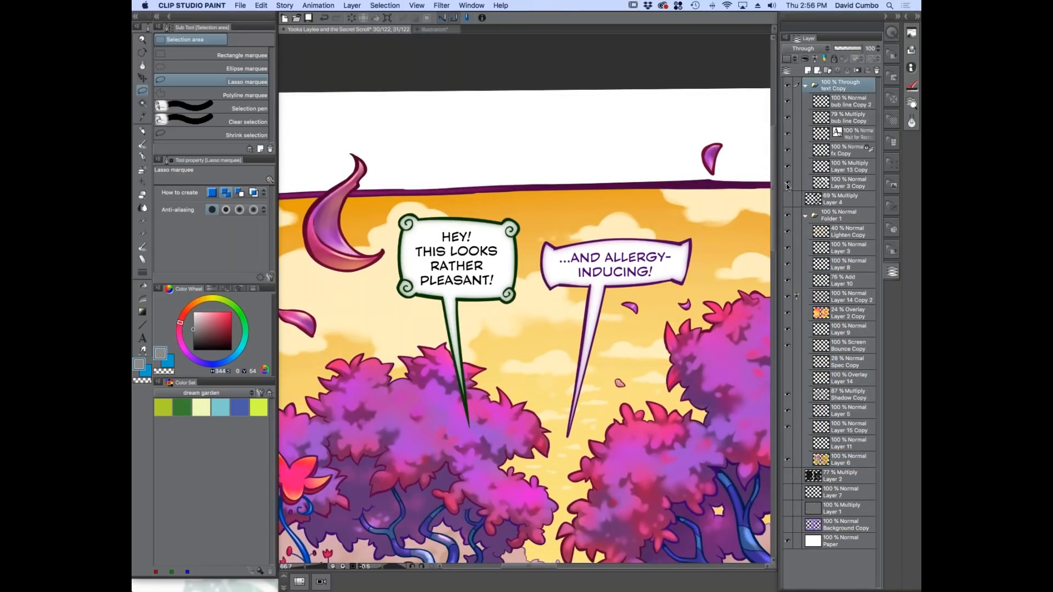
drag(787, 101, 787, 153)
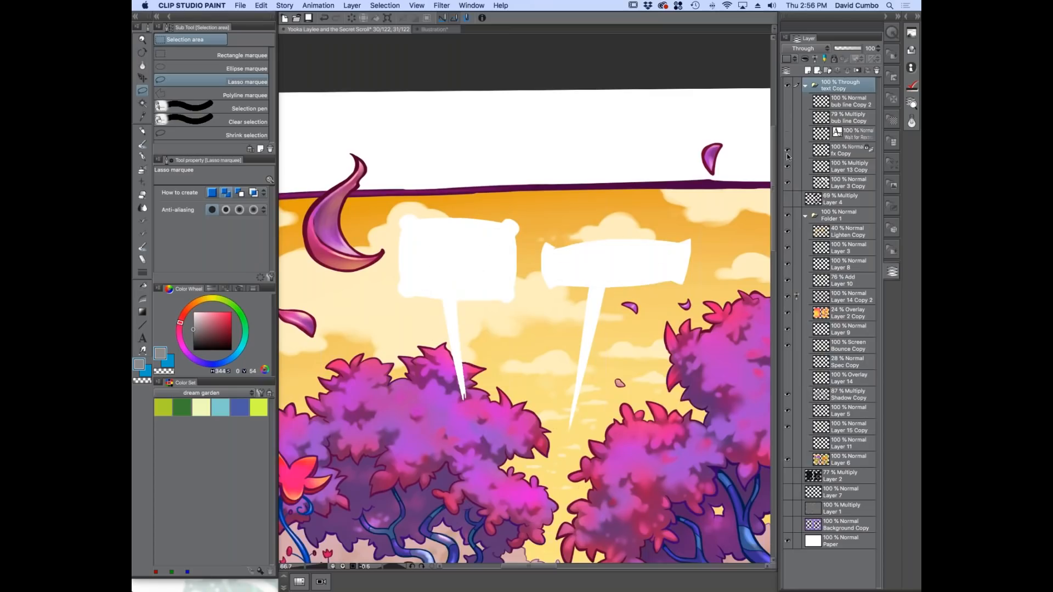
click(788, 182)
Show bub line Copy 2, the dialogue text layer and the remaining bubble fill and shading layers one after another.
click(787, 102)
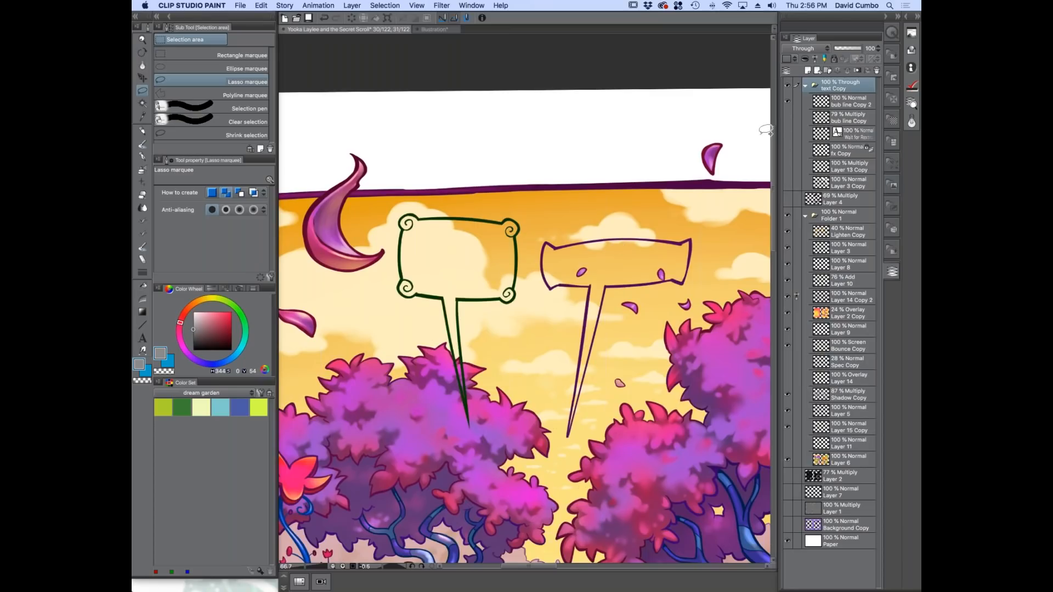
click(787, 134)
scroll(592, 269, up, 1)
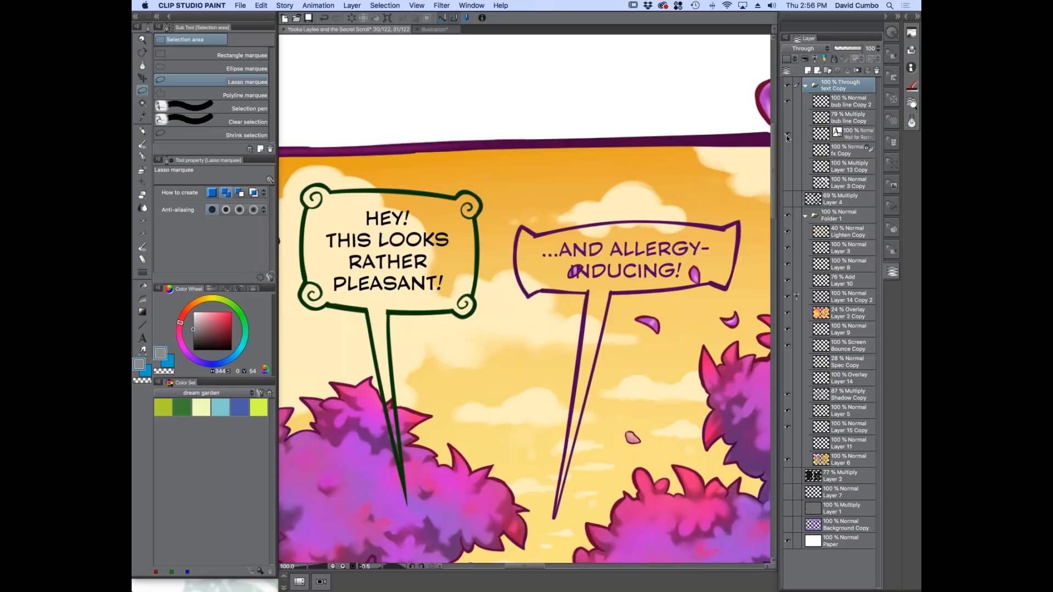
click(787, 182)
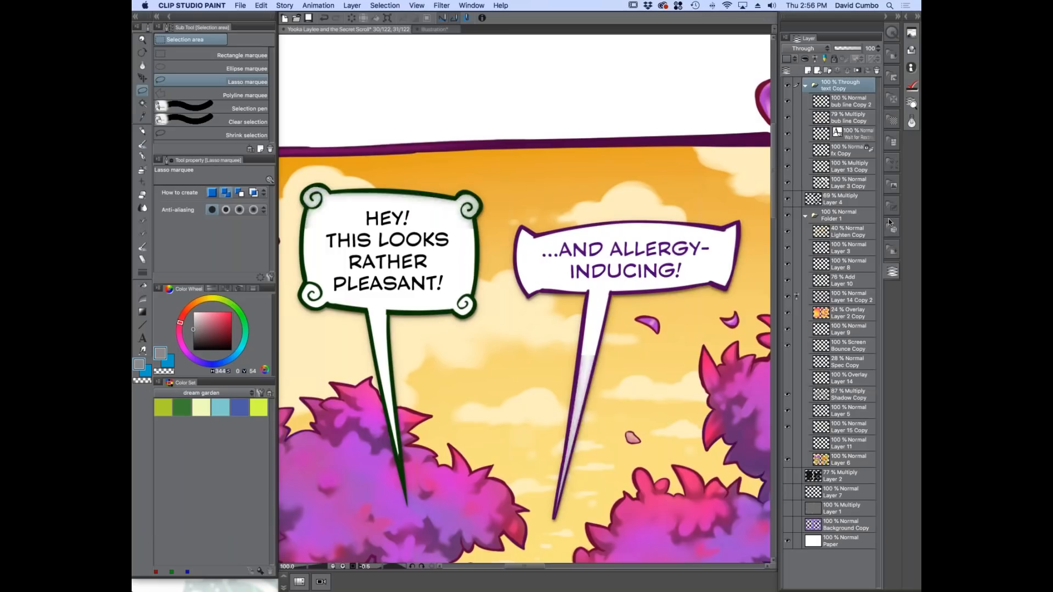
Examine the whole comic page with its speech bubbles in place.
key(super+minus)
key(super+minus)
drag(424, 322, 387, 197)
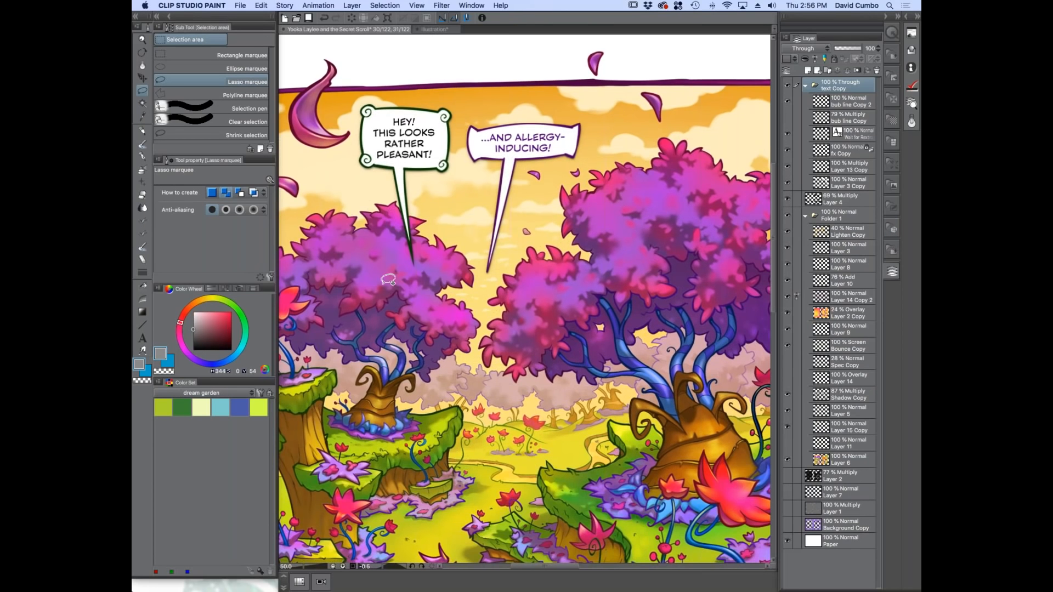
key(super+minus)
scroll(372, 333, down, 3)
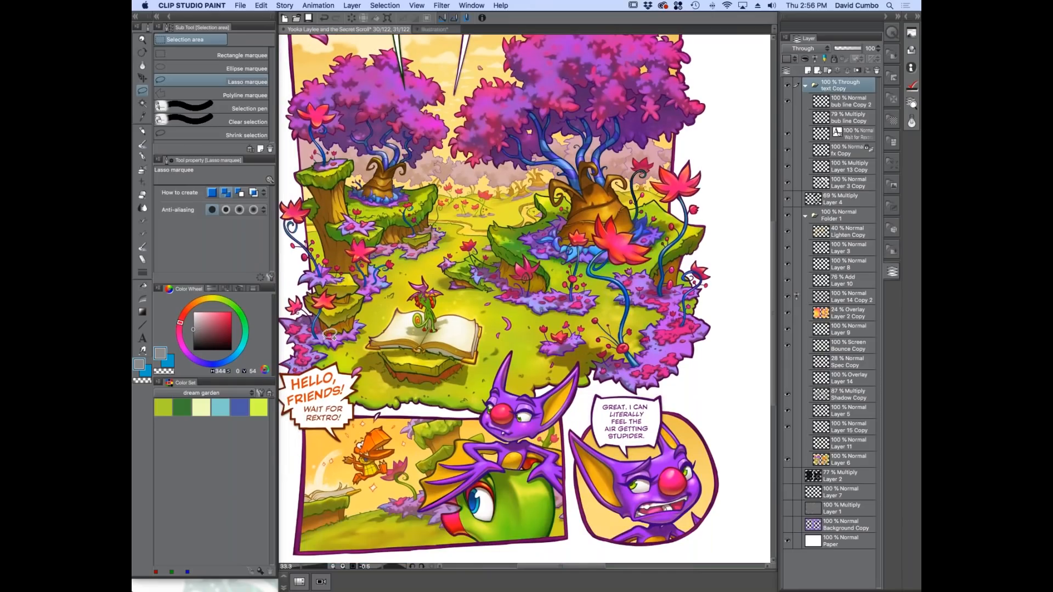
drag(380, 348, 432, 503)
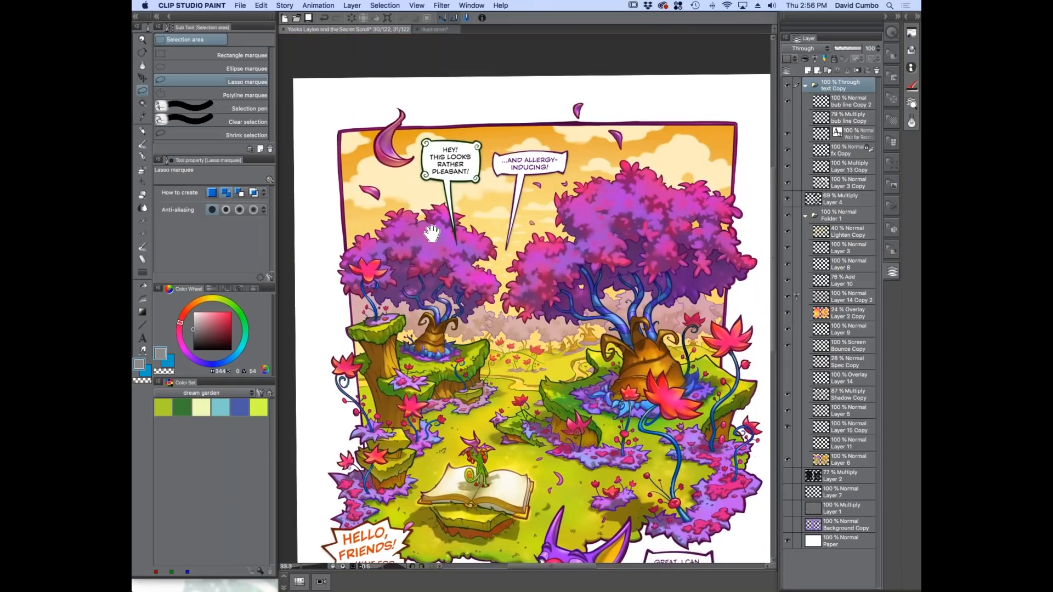
drag(432, 233, 433, 244)
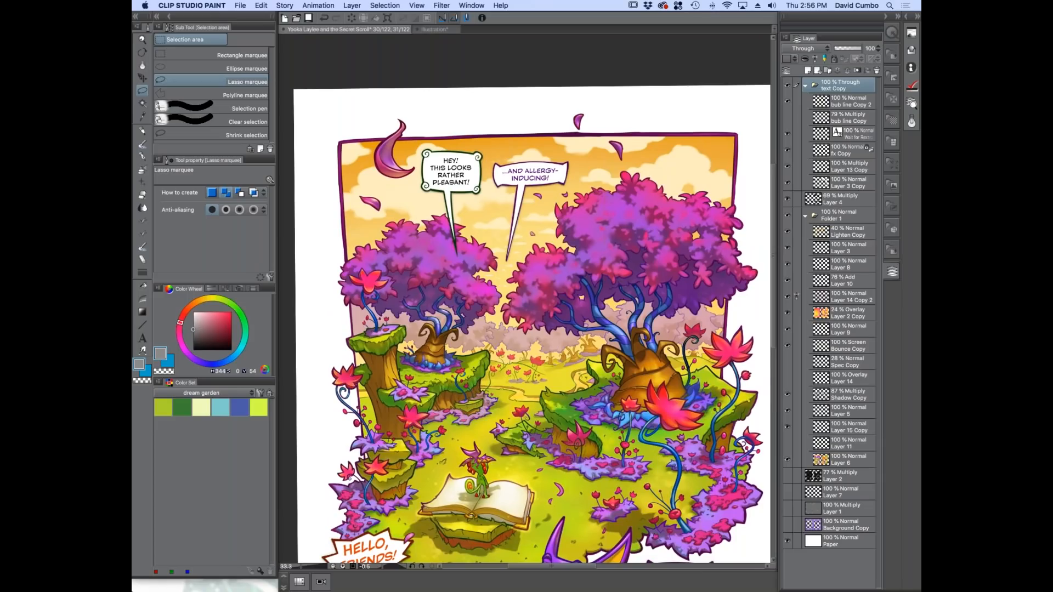
drag(408, 383, 388, 315)
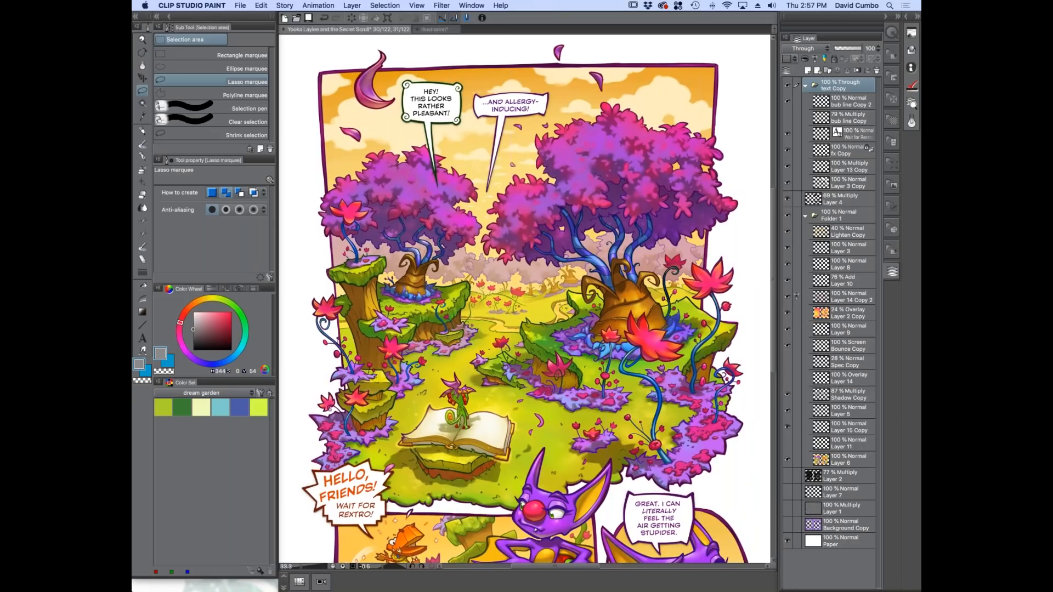
Hide the text Copy folder and the 69 % Multiply Layer 4 holding the speech bubbles' drop shadows.
click(788, 85)
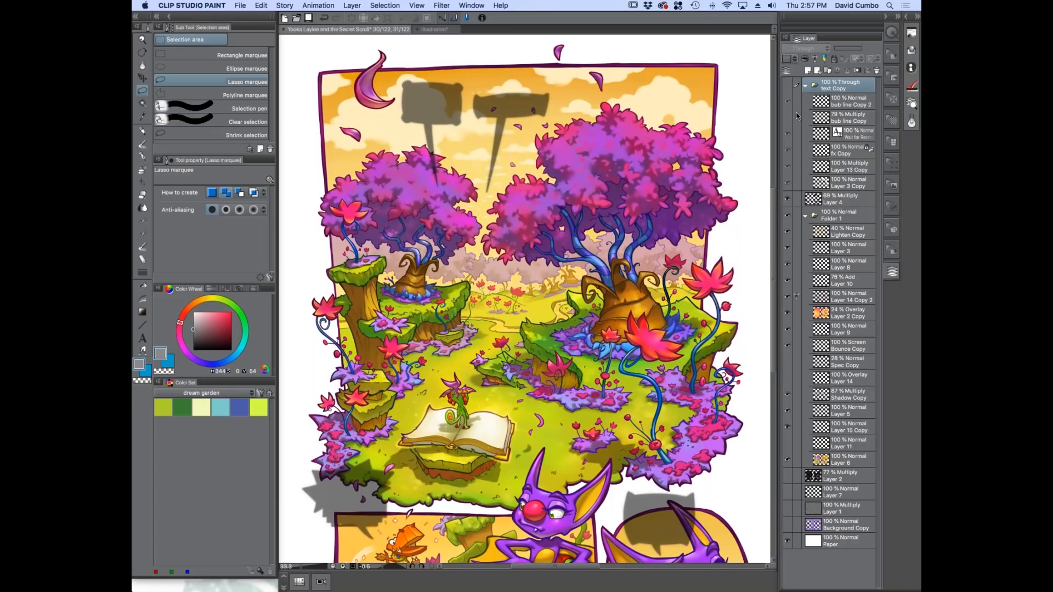
click(788, 201)
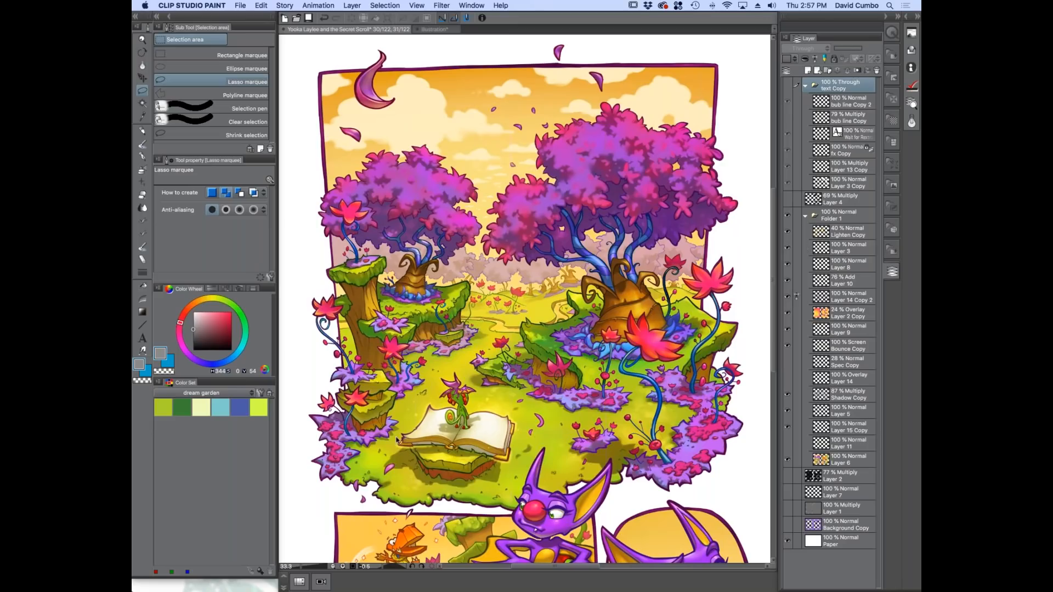
scroll(406, 442, down, 3)
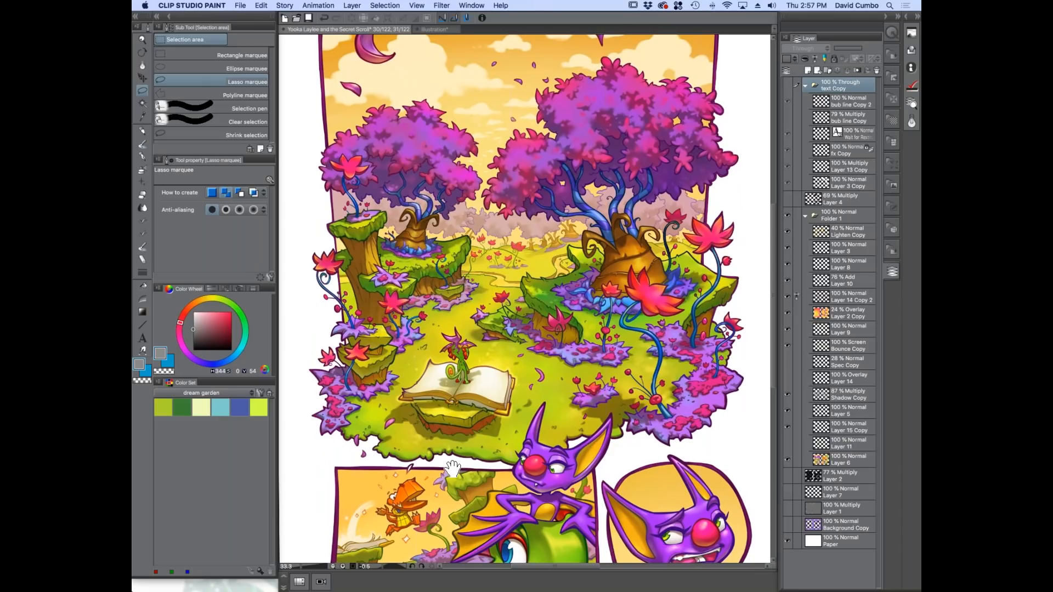
scroll(387, 343, up, 1)
scroll(387, 343, down, 1)
drag(389, 359, 400, 341)
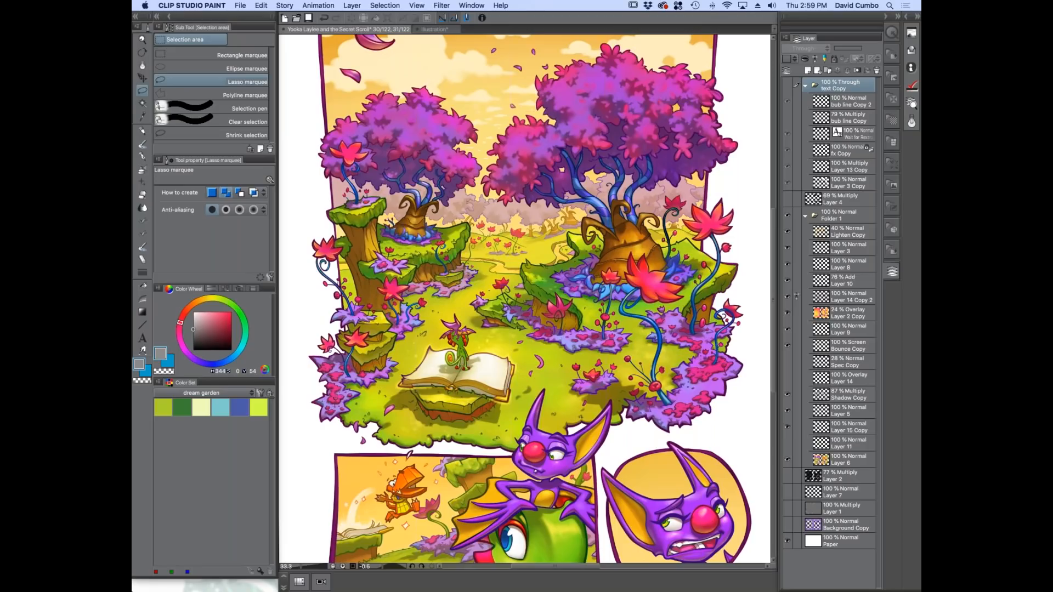
Brush away some shadow on the green ledge behind the pink flower, using transparent colour on the Shadow Copy layer.
click(163, 372)
scroll(821, 387, down, 1)
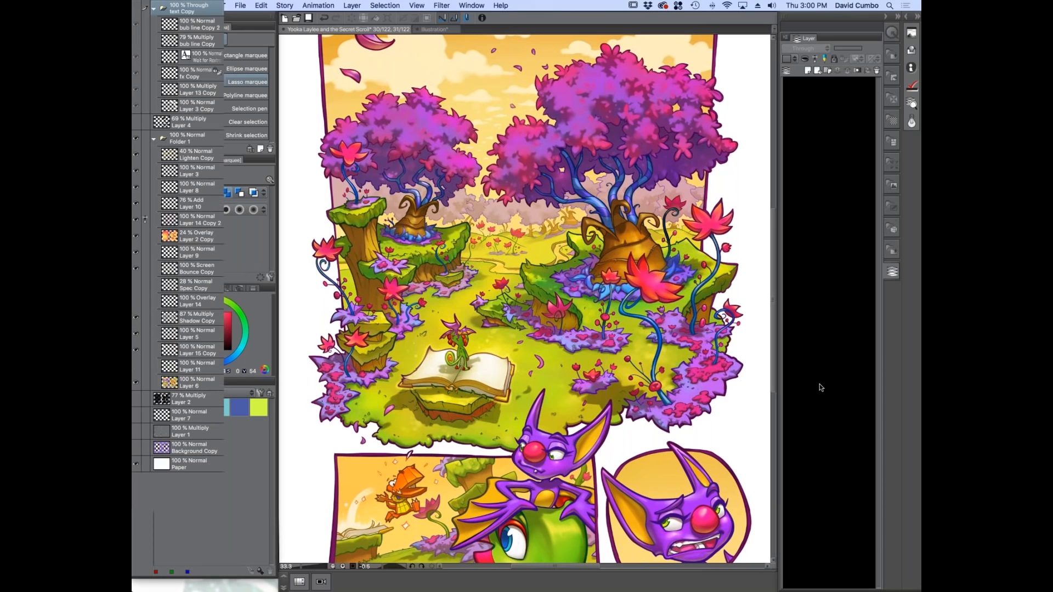
click(821, 388)
scroll(546, 283, up, 4)
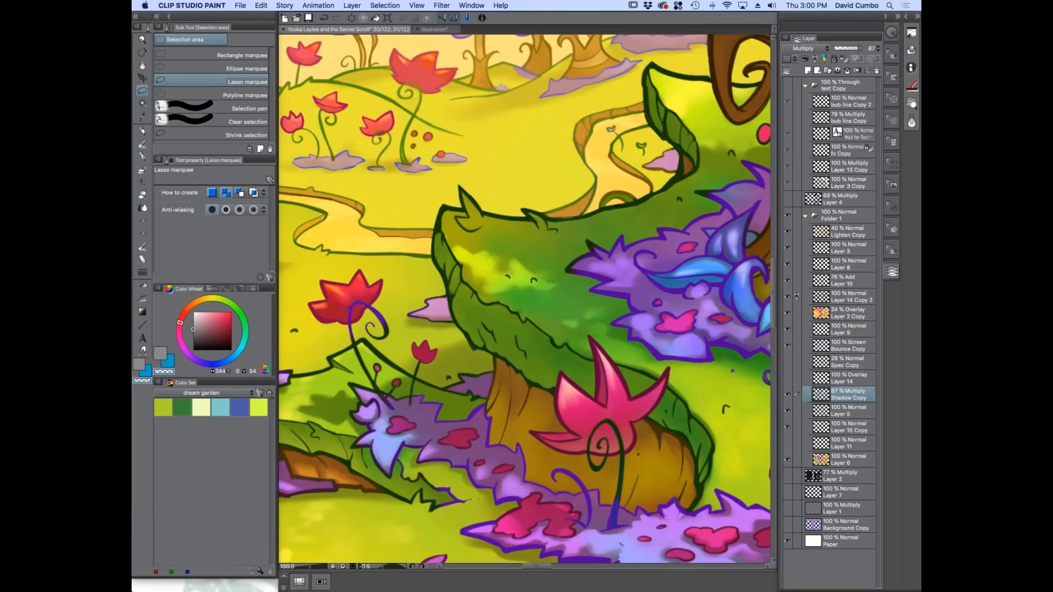
click(142, 144)
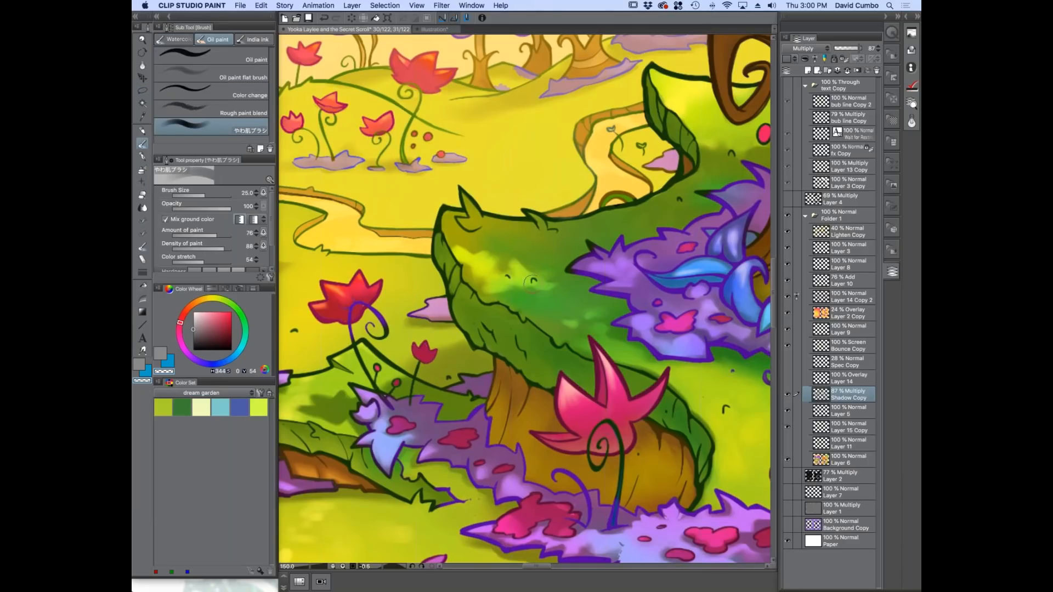
drag(511, 282, 548, 307)
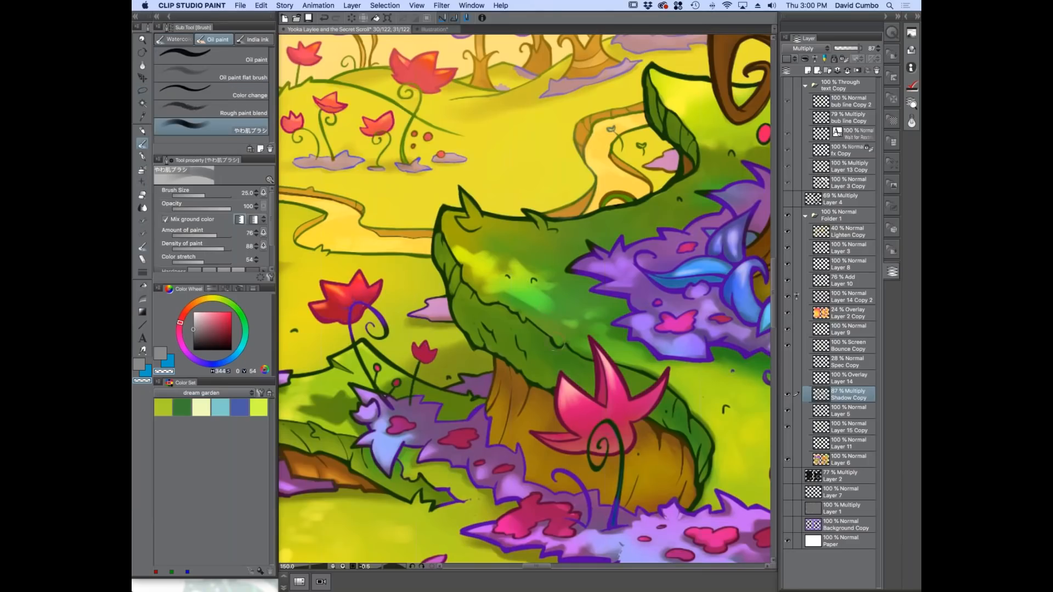
Undo the last shadow stroke, and try the Harder eraser at size 60 on the green ledge, undoing its strokes.
key(super+z)
click(141, 197)
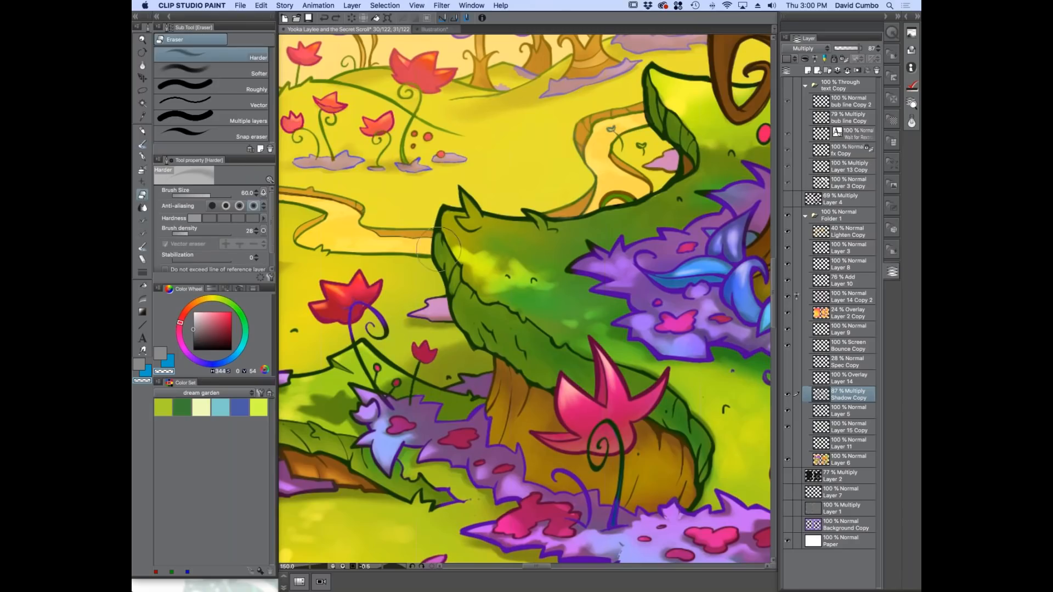
drag(502, 240, 527, 266)
key(super+z)
scroll(512, 254, up, 1)
key(super+z)
Touch up the shadow edges on the green ledge with the Harder eraser at size 15, undoing the last stroke.
key(bracketleft)
key(bracketleft)
key(bracketleft)
key(bracketleft)
key(bracketleft)
key(bracketleft)
key(bracketleft)
mouse_move(556, 331)
mouse_down()
mouse_move(536, 322)
mouse_move(559, 334)
mouse_move(539, 306)
mouse_move(555, 322)
mouse_up()
scroll(489, 280, up, 2)
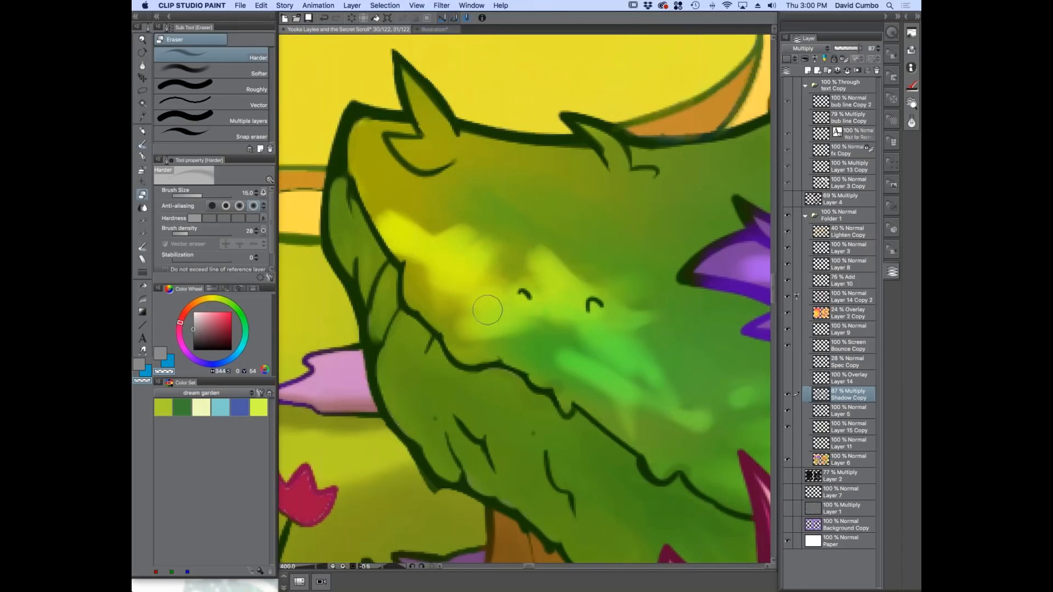
scroll(481, 298, down, 3)
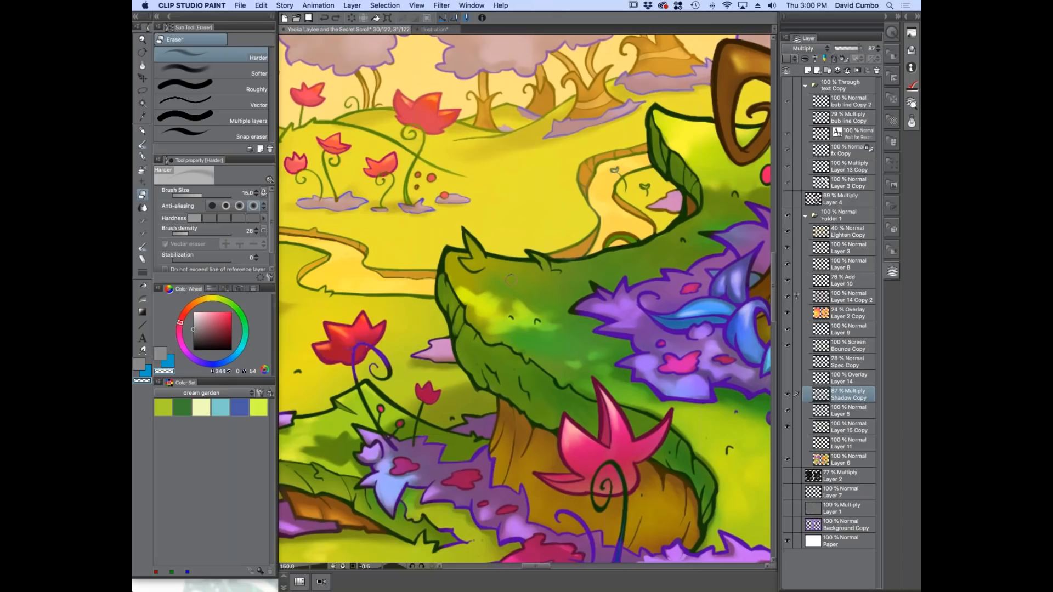
drag(449, 397, 426, 342)
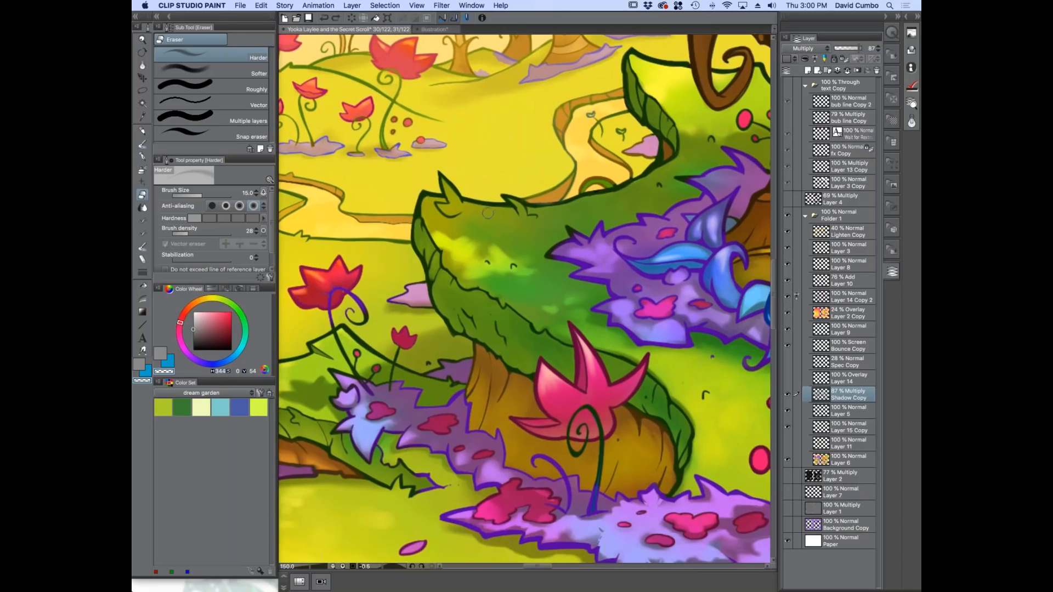
drag(487, 219, 465, 223)
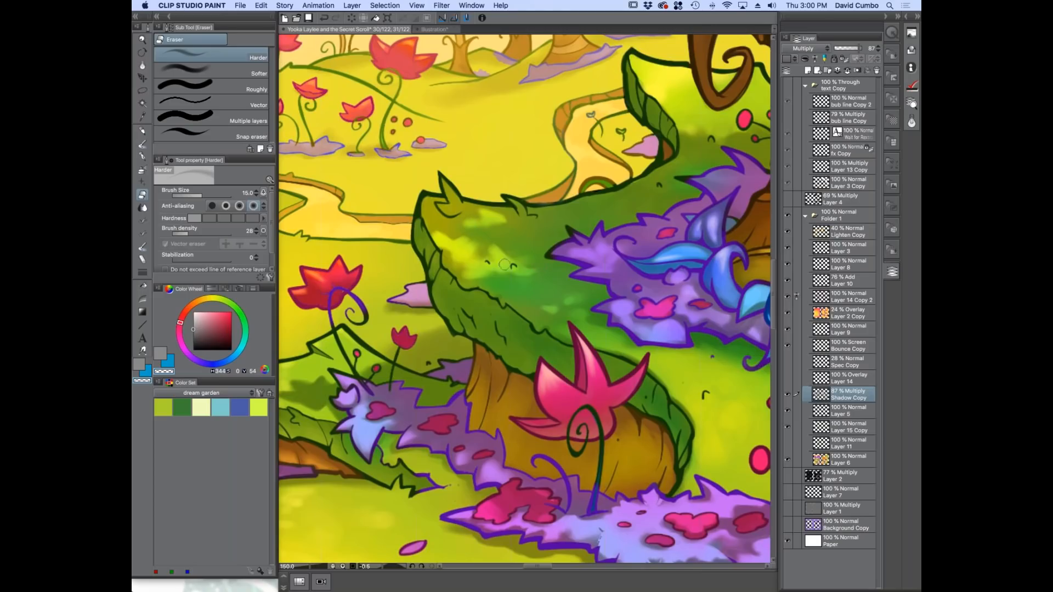
key(super+z)
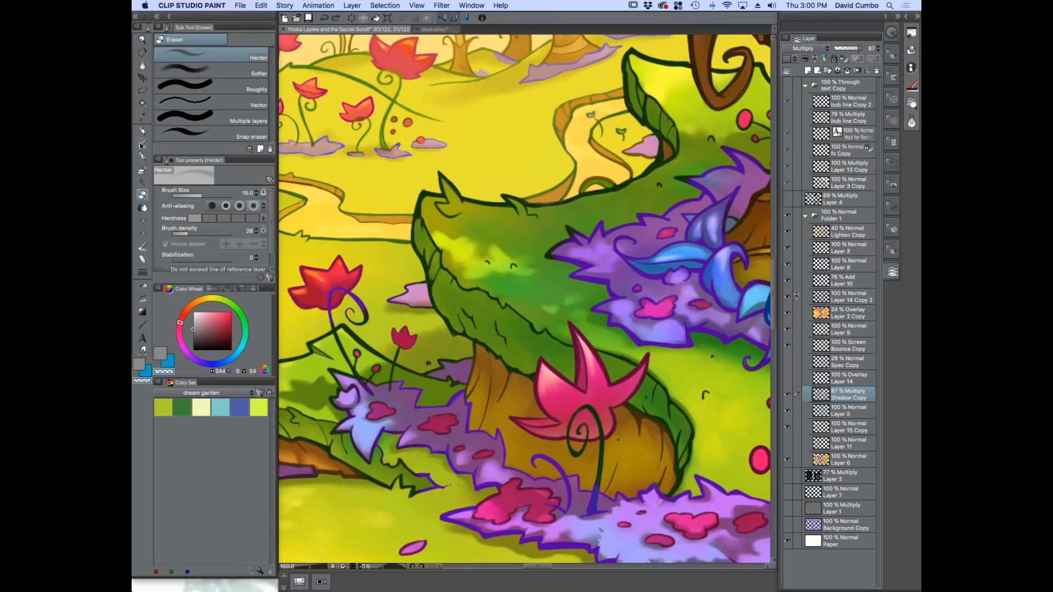
Brush away shadow across the green ledge's upper surface with the やわ肌ブラシ oil paint brush, adjusting its size down to 15.
click(142, 144)
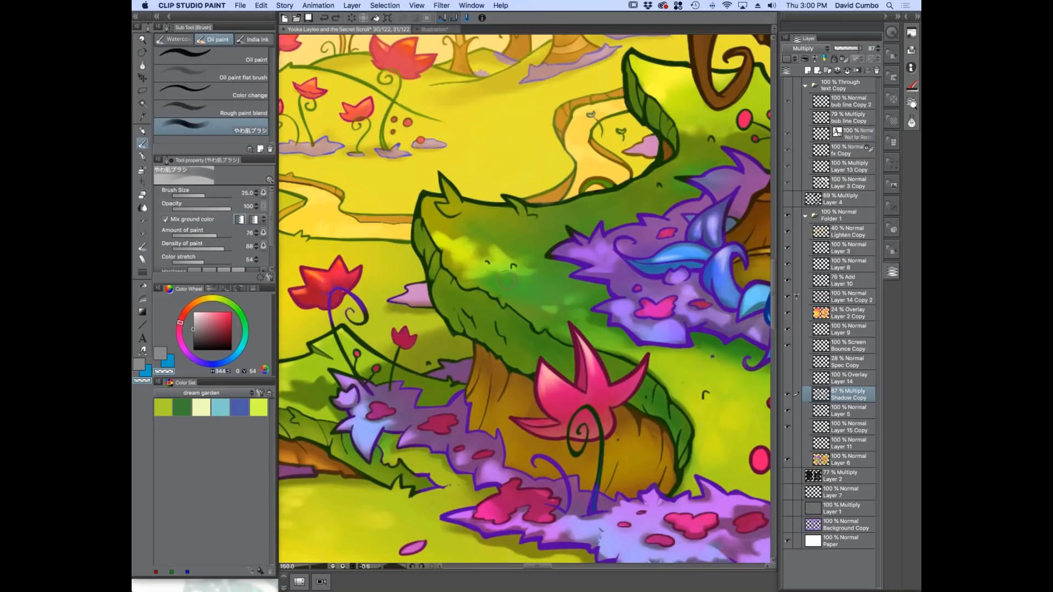
key(super+plus)
key(bracketleft)
mouse_move(516, 268)
mouse_down()
mouse_move(493, 251)
mouse_move(507, 231)
mouse_move(422, 172)
mouse_move(440, 211)
mouse_move(423, 205)
mouse_move(460, 212)
mouse_move(451, 223)
mouse_move(468, 212)
mouse_move(494, 222)
mouse_move(472, 214)
mouse_move(487, 239)
mouse_move(462, 259)
mouse_move(473, 230)
mouse_move(482, 243)
mouse_move(458, 271)
mouse_move(466, 254)
mouse_move(540, 245)
mouse_move(545, 227)
mouse_move(608, 194)
mouse_move(562, 206)
mouse_move(565, 225)
mouse_move(605, 221)
mouse_up()
key(bracketleft)
key(bracketleft)
key(bracketleft)
key(bracketleft)
key(bracketleft)
key(bracketleft)
key(bracketright)
key(bracketright)
key(bracketright)
key(bracketright)
key(bracketright)
key(bracketright)
key(bracketleft)
key(bracketleft)
key(bracketleft)
key(bracketleft)
key(bracketleft)
key(bracketleft)
key(bracketleft)
key(bracketleft)
key(bracketright)
key(bracketright)
key(bracketright)
key(bracketright)
key(bracketright)
key(bracketright)
key(bracketright)
key(bracketleft)
key(bracketleft)
mouse_move(572, 228)
mouse_down()
mouse_move(526, 240)
mouse_move(515, 261)
mouse_move(562, 289)
mouse_move(527, 255)
mouse_move(550, 246)
mouse_move(563, 261)
mouse_move(543, 236)
mouse_move(536, 271)
mouse_up()
key(bracketright)
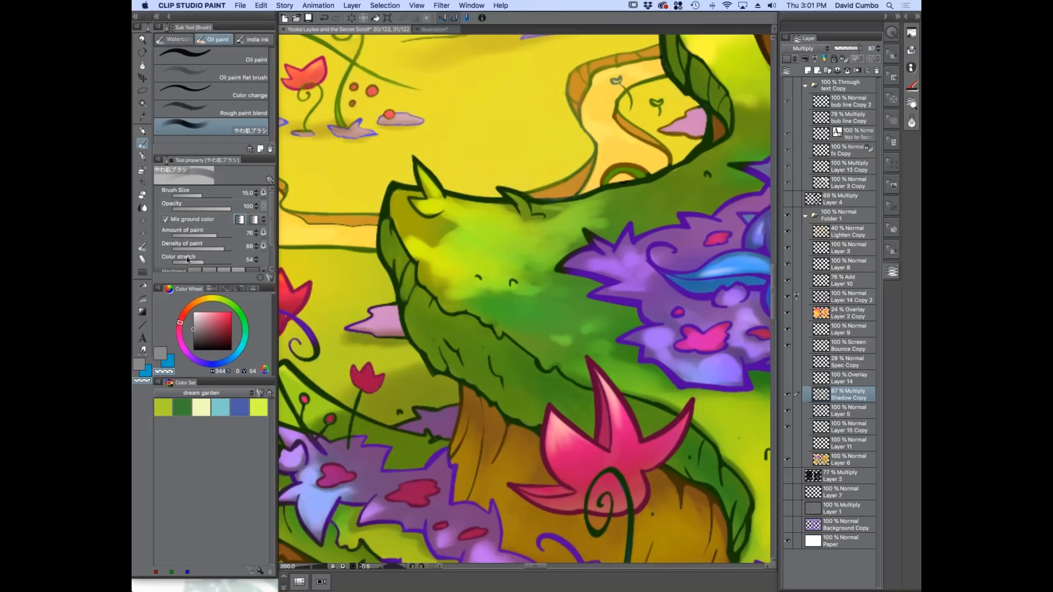
Lighten the shadow around the small grass marks and at the ledge's pointed tip with the same oil paint brush.
scroll(170, 257, down, 3)
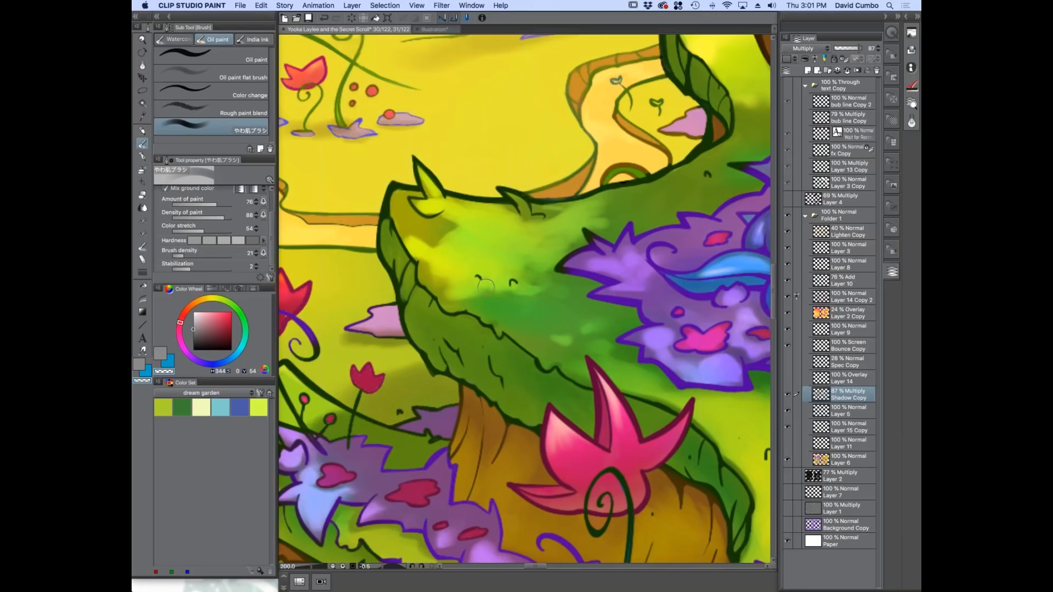
mouse_move(460, 274)
mouse_down()
mouse_move(510, 308)
mouse_move(532, 289)
mouse_up()
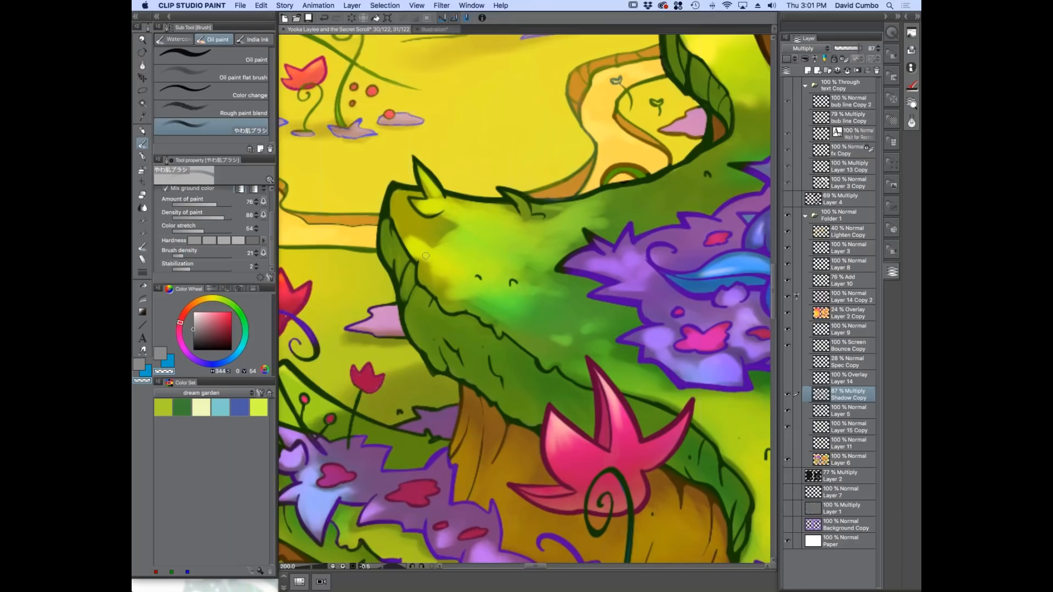
mouse_move(428, 254)
mouse_down()
mouse_move(458, 245)
mouse_move(403, 215)
mouse_up()
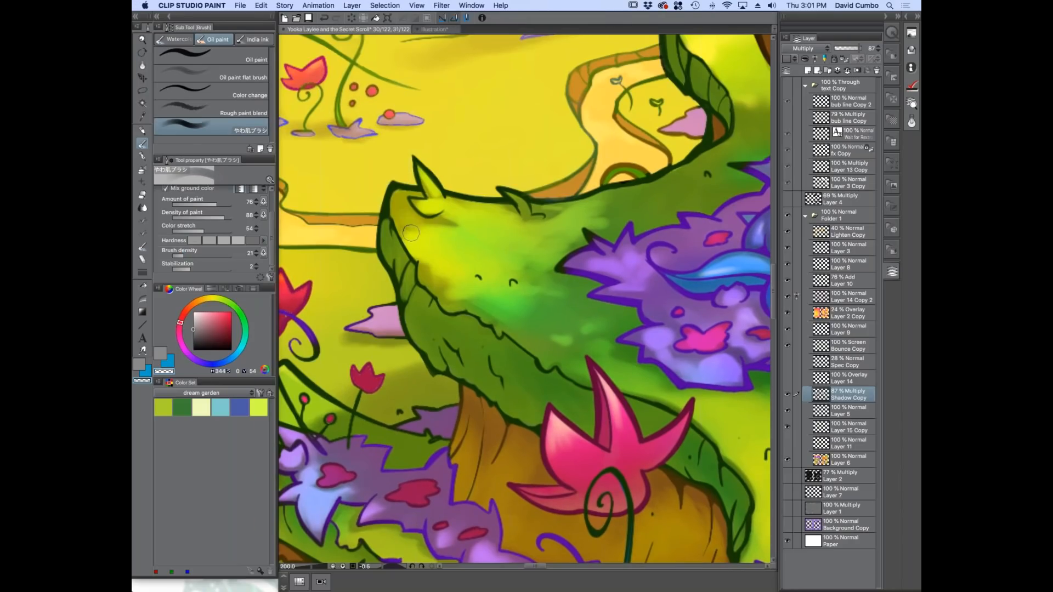
scroll(387, 356, down, 4)
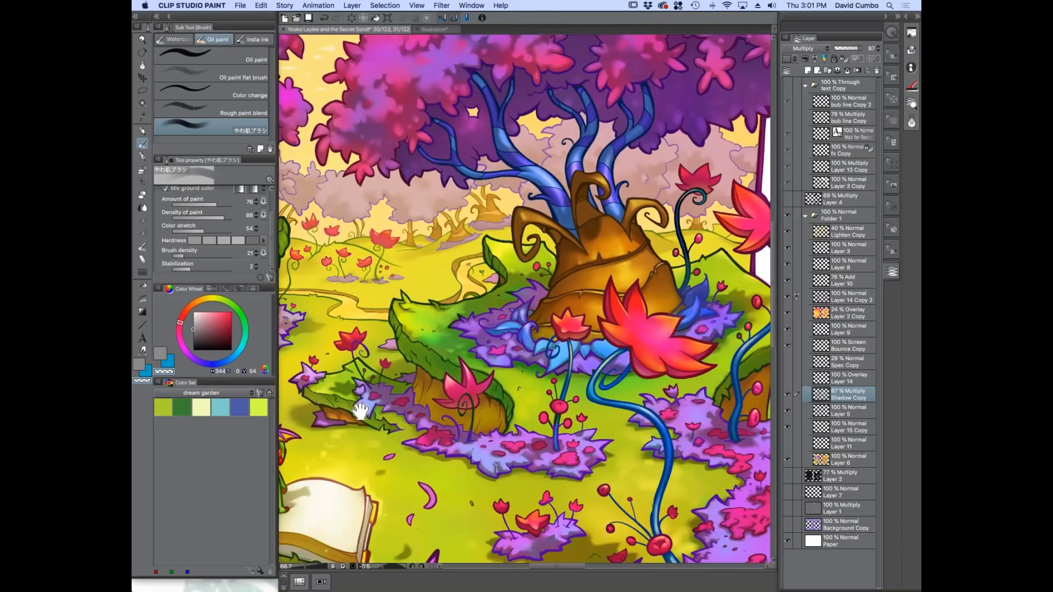
drag(360, 411, 396, 401)
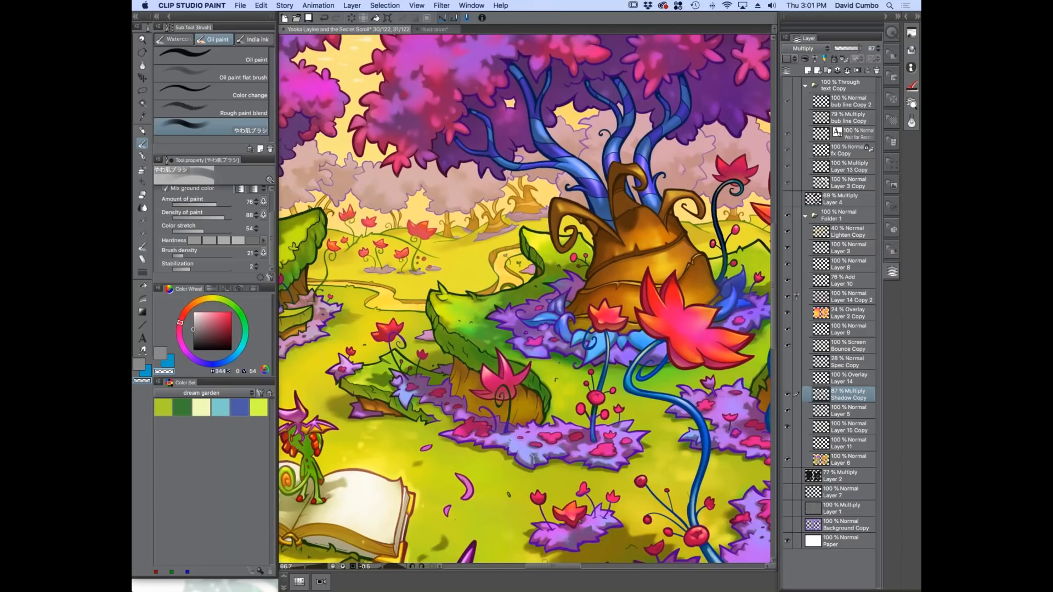
drag(363, 407, 426, 404)
Undo the latest shadow brush strokes on the Shadow Copy layer.
key(super+z)
key(super+z)
key(super+z)
key(super+z)
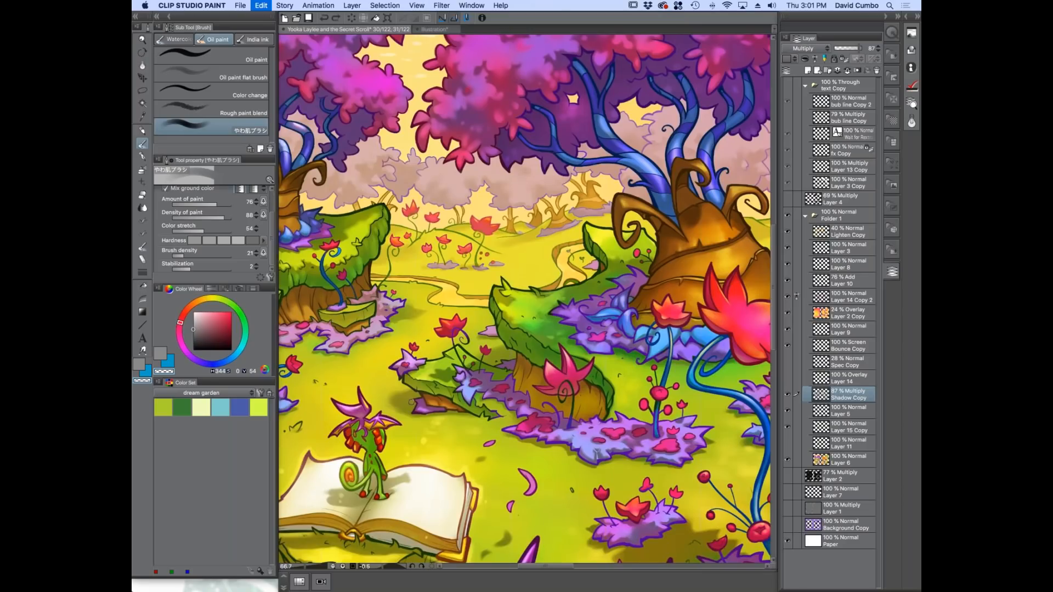
key(super+z)
key(super+z)
key(super+z)
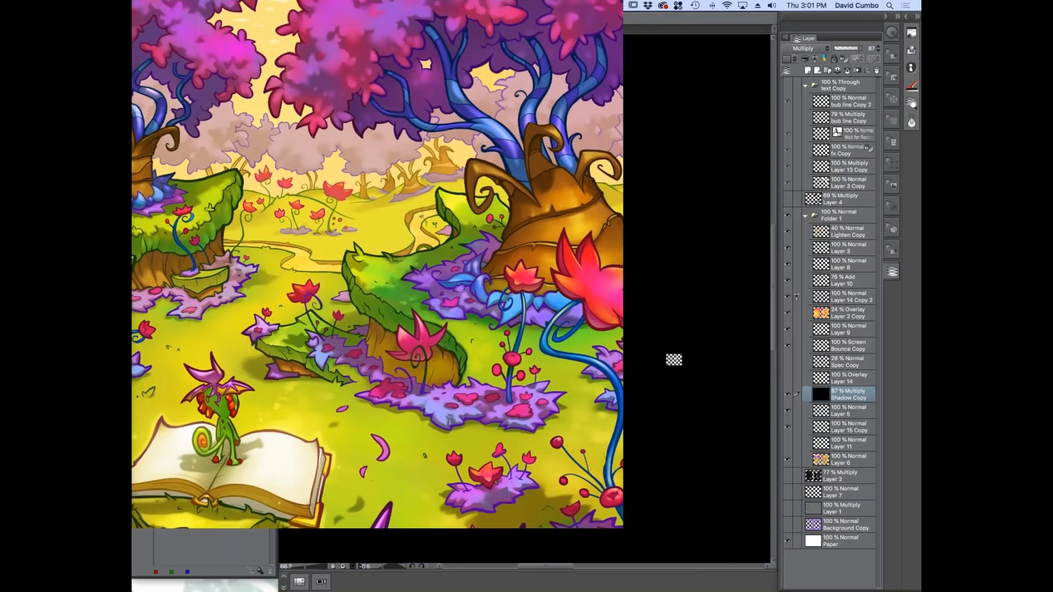
key(super+z)
key(super+z)
key(super+z)
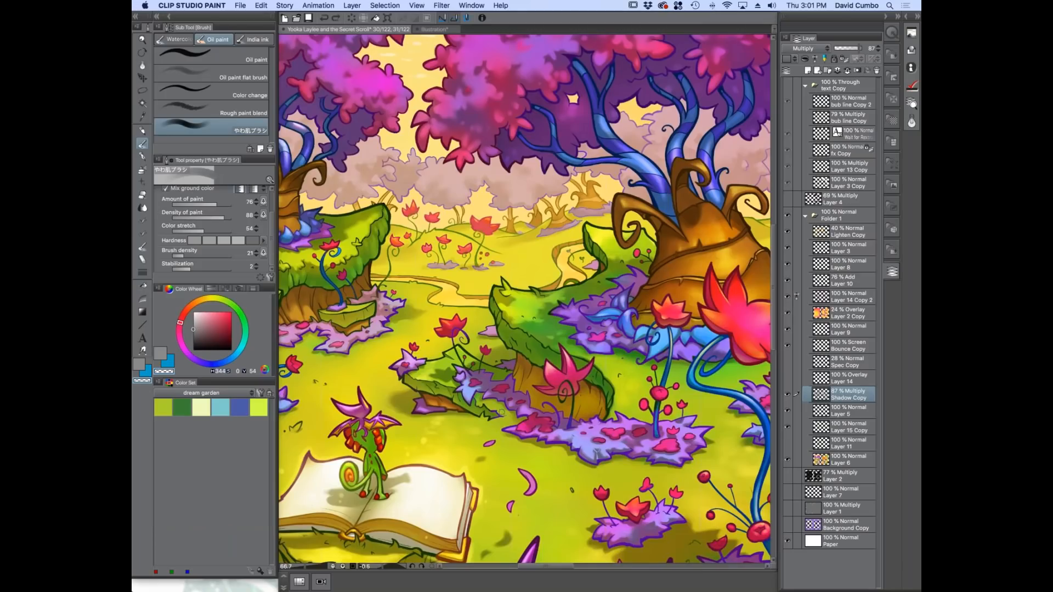
Examine the shadows and lighting around the large red flower, the tree base and the purple flower beds.
drag(473, 452, 424, 418)
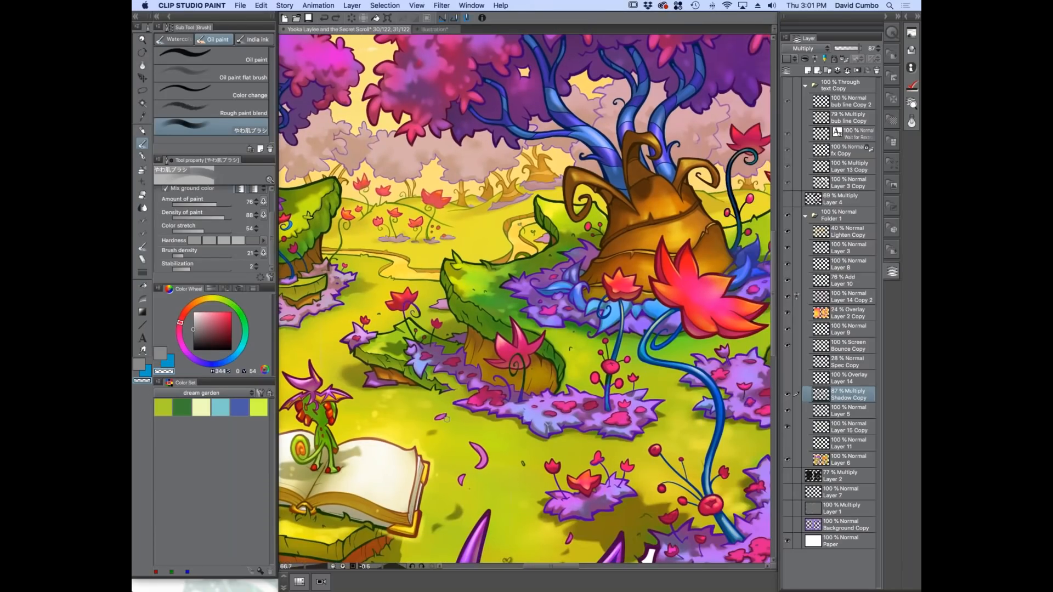
drag(549, 255, 466, 217)
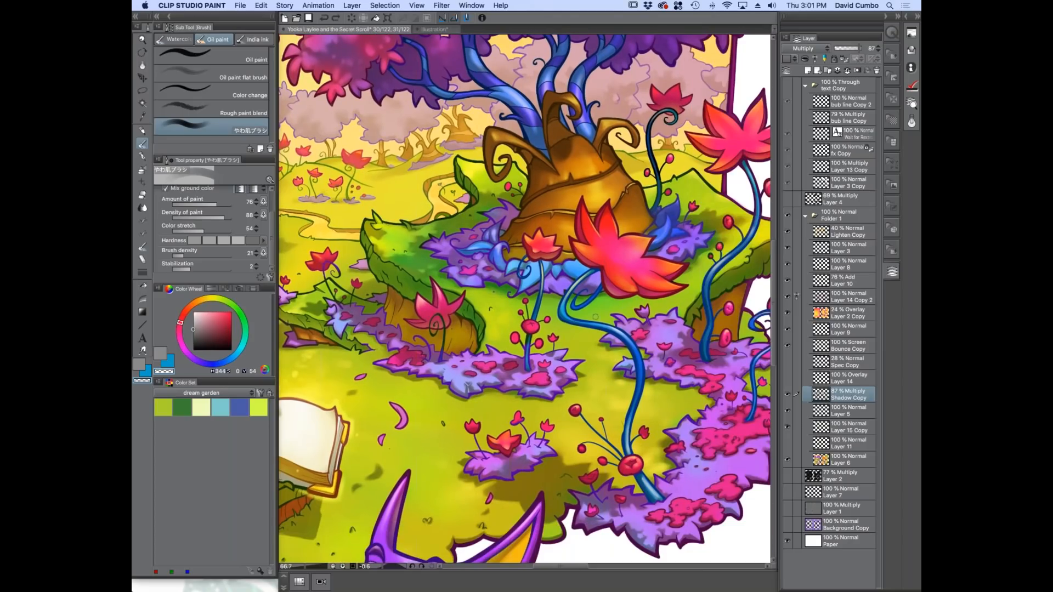
key(super+plus)
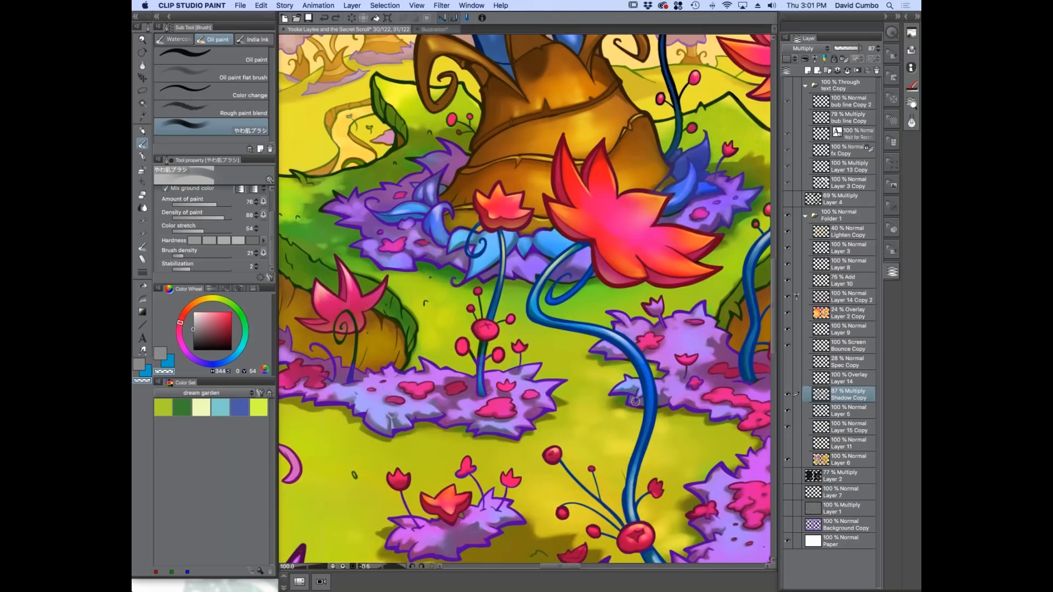
drag(431, 278, 360, 296)
key(super+plus)
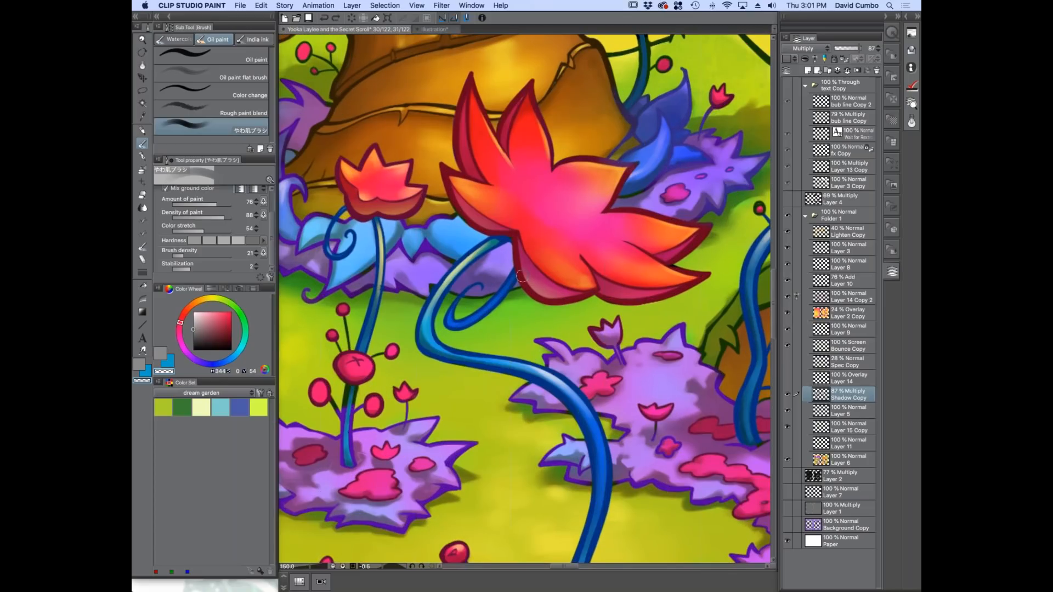
scroll(520, 274, up, 1)
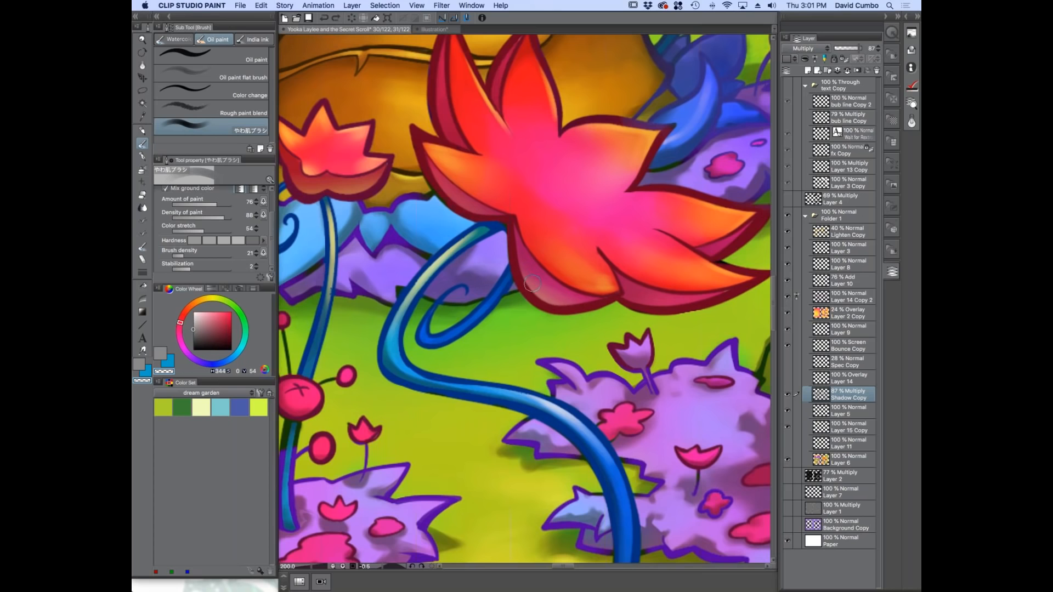
scroll(541, 286, down, 1)
drag(489, 348, 454, 242)
scroll(432, 358, down, 1)
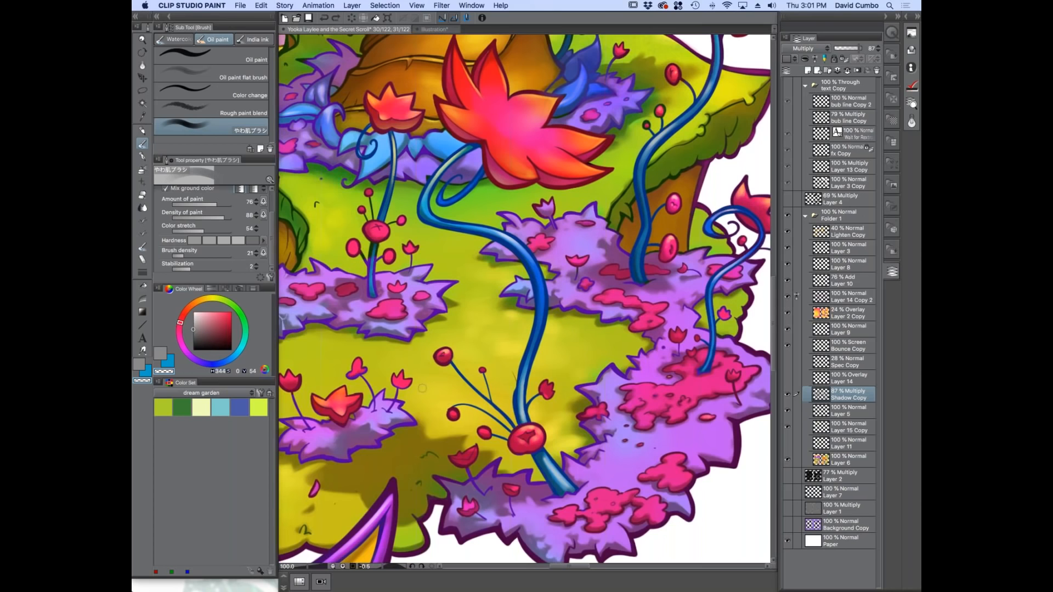
drag(368, 286, 446, 294)
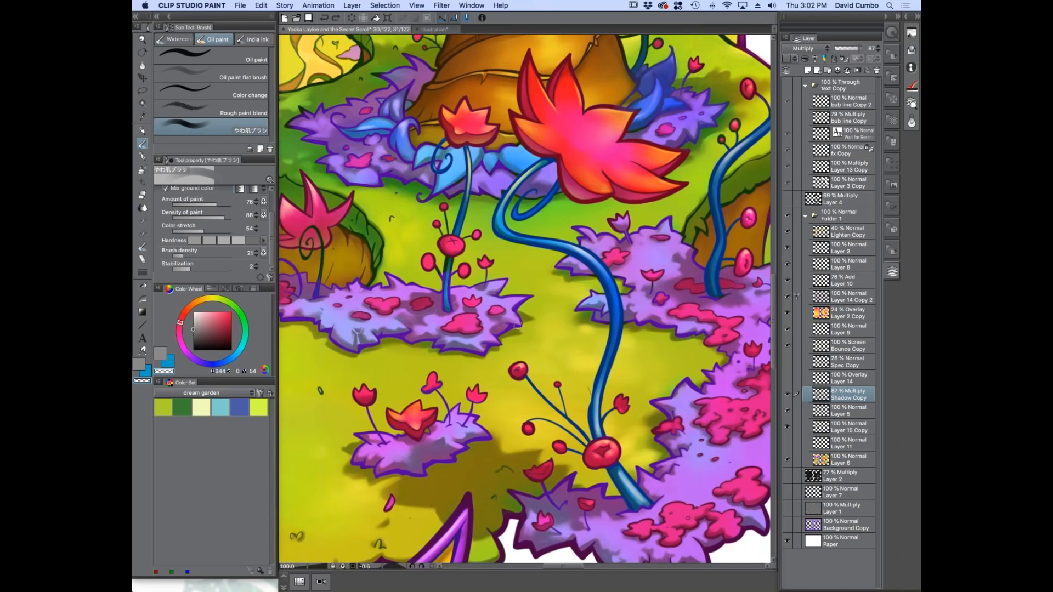
drag(405, 209, 513, 96)
drag(418, 383, 523, 264)
Examine the shadows beneath the small mossy ledge and around the open book, and view the full comic page.
key(super+plus)
drag(422, 357, 718, 431)
scroll(587, 329, down, 1)
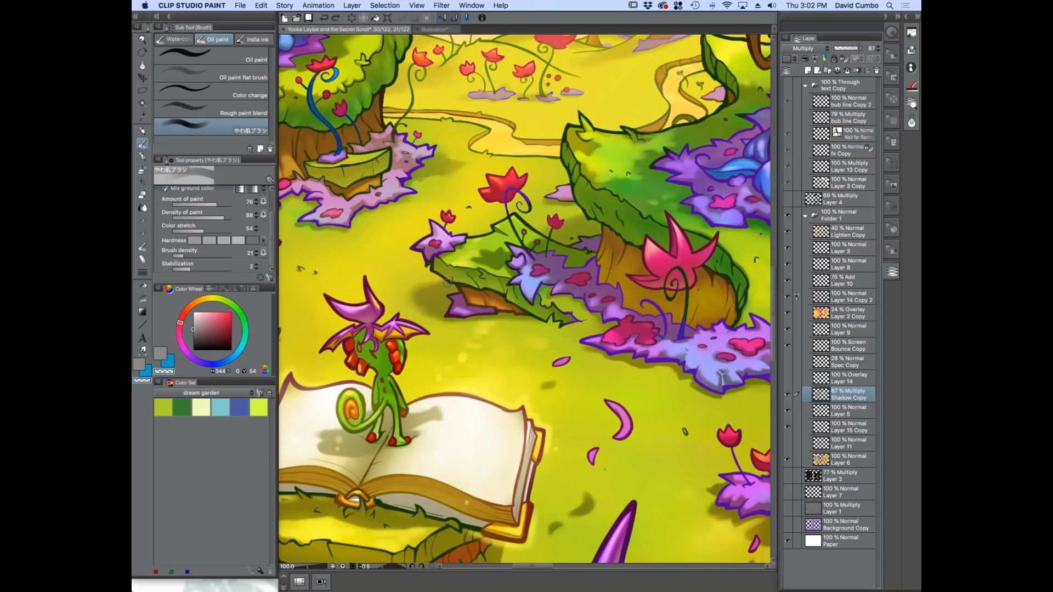
scroll(450, 286, up, 2)
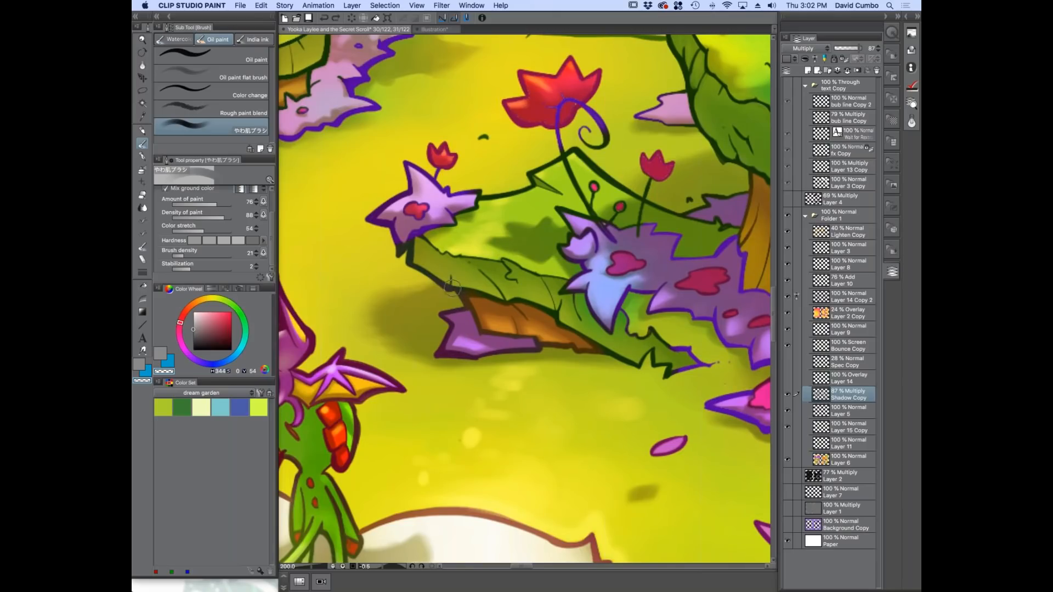
scroll(449, 291, down, 1)
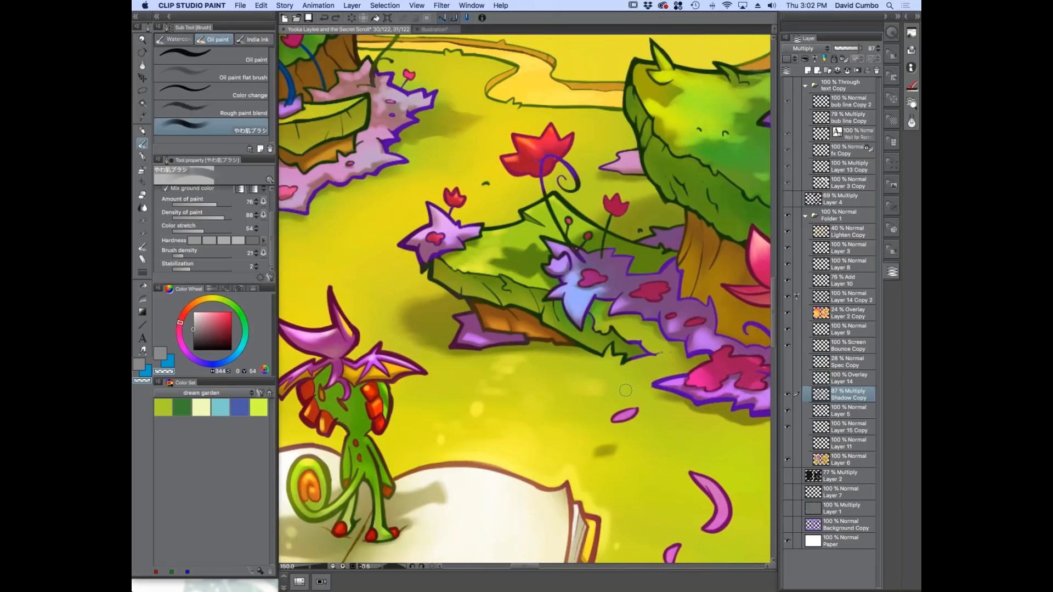
scroll(626, 391, down, 1)
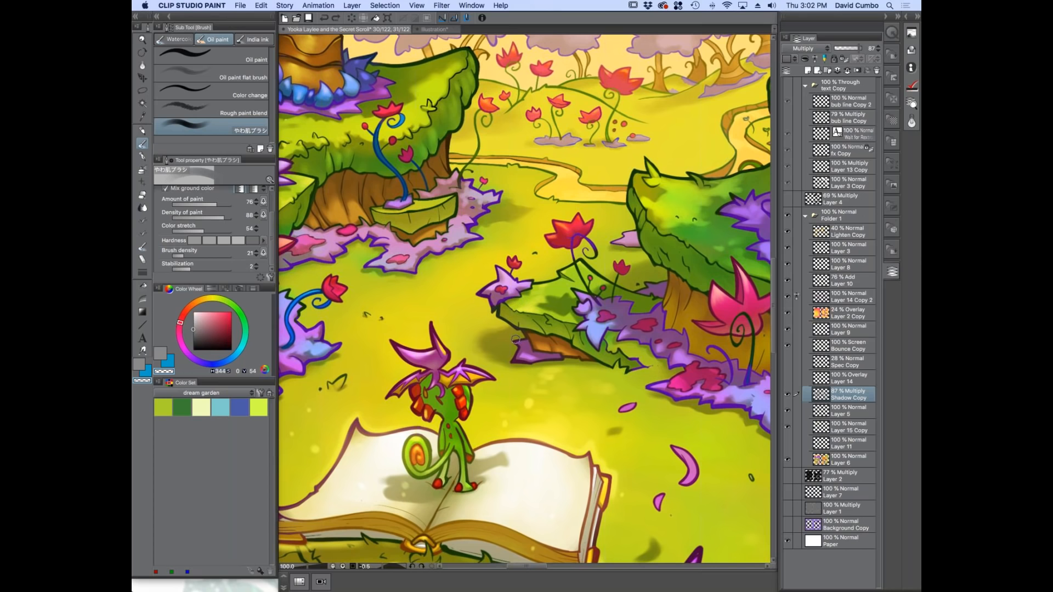
scroll(488, 329, down, 1)
drag(394, 395, 433, 411)
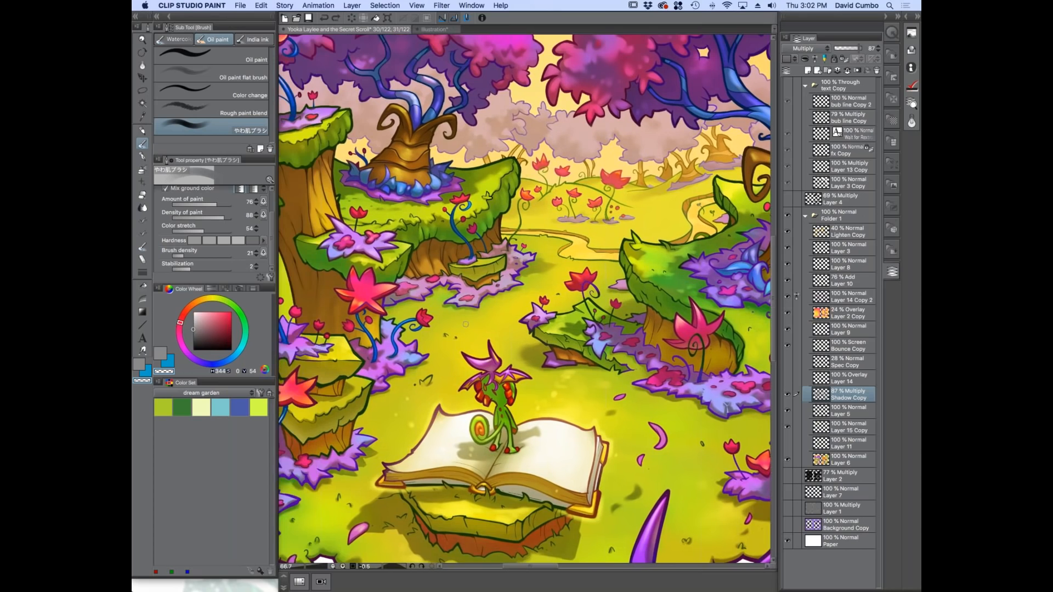
scroll(472, 320, down, 1)
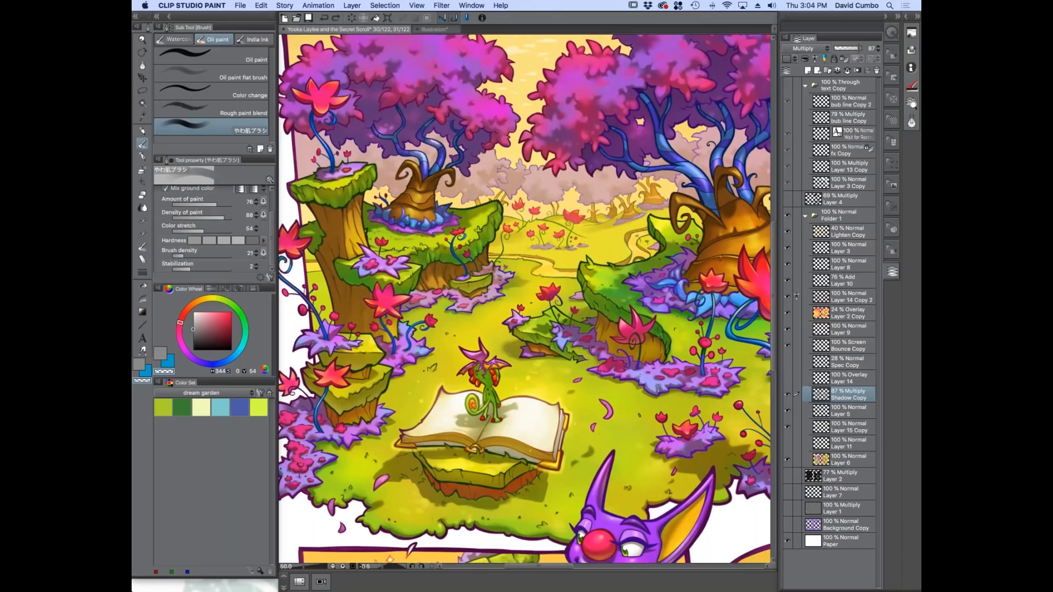
scroll(438, 427, down, 1)
drag(438, 427, 405, 342)
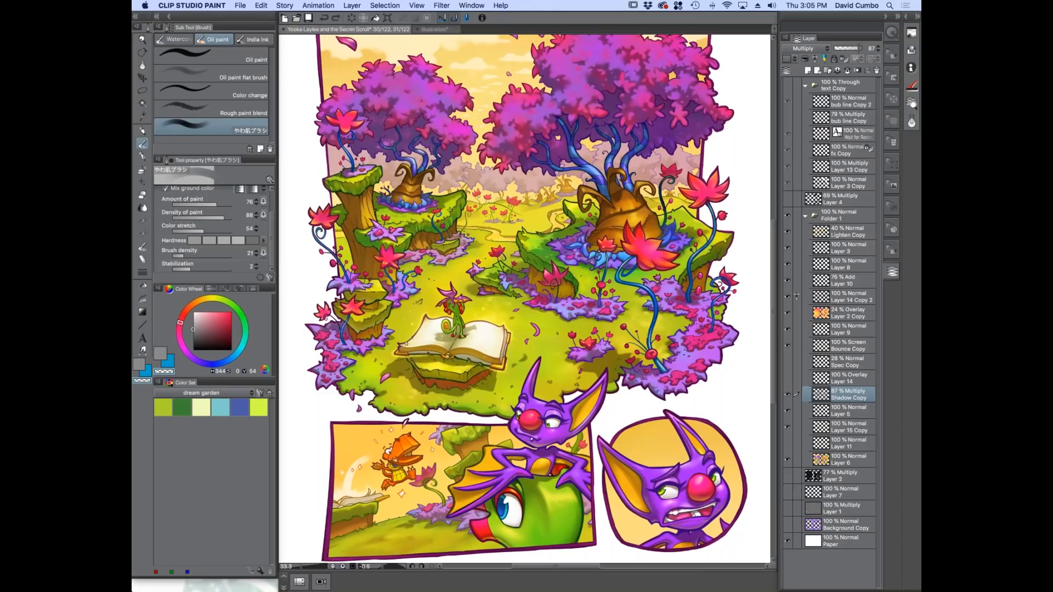
Switch to Preview and show the finished garden page, Dreamprism Yooka-Laylee and the Kracklestone Dreamprism Press 3.jpg.
key(super+Tab)
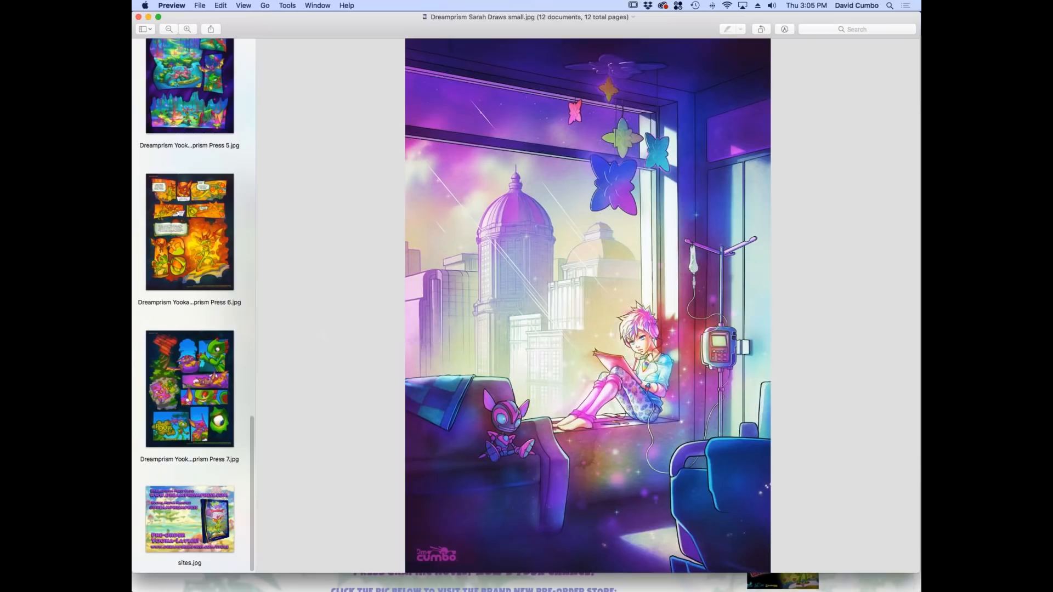
drag(254, 446, 256, 327)
click(203, 326)
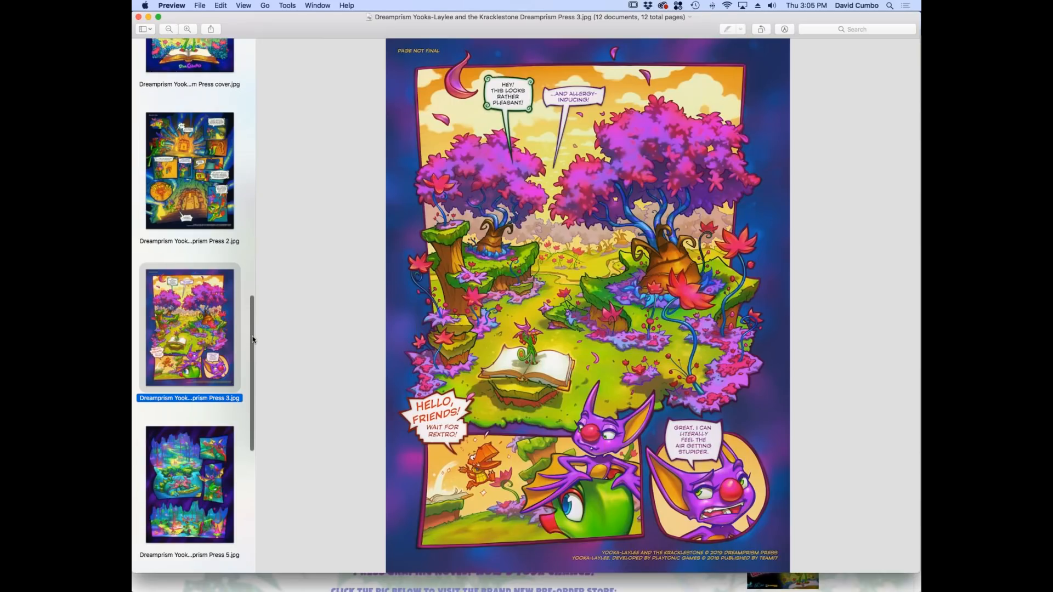
Show sites.jpg with the blog, social media and pre-order addresses, and return to the beginning of the image thumbnails.
scroll(252, 343, down, 1)
scroll(252, 345, down, 10)
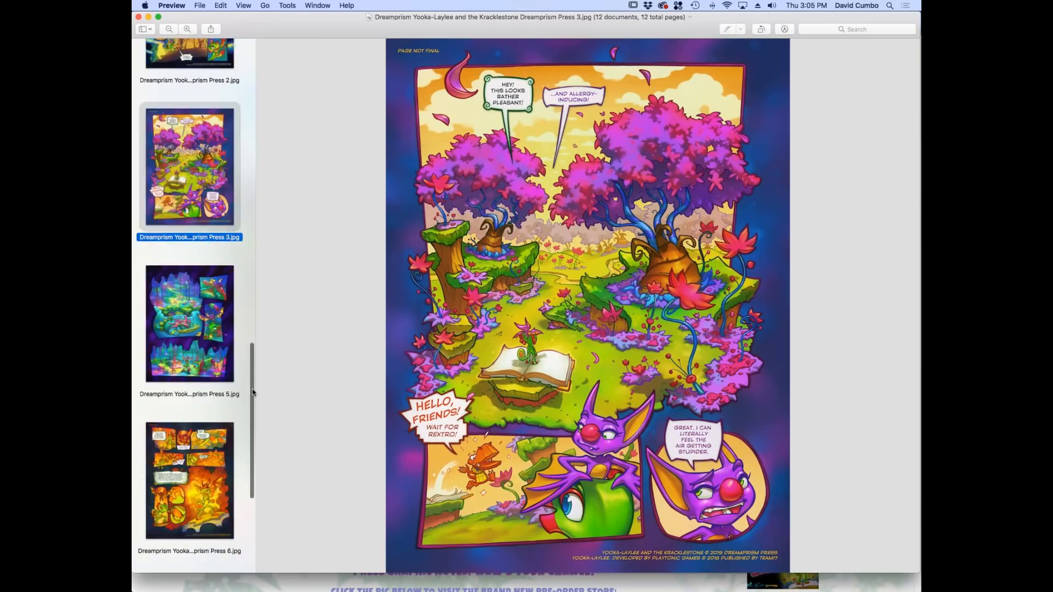
click(196, 503)
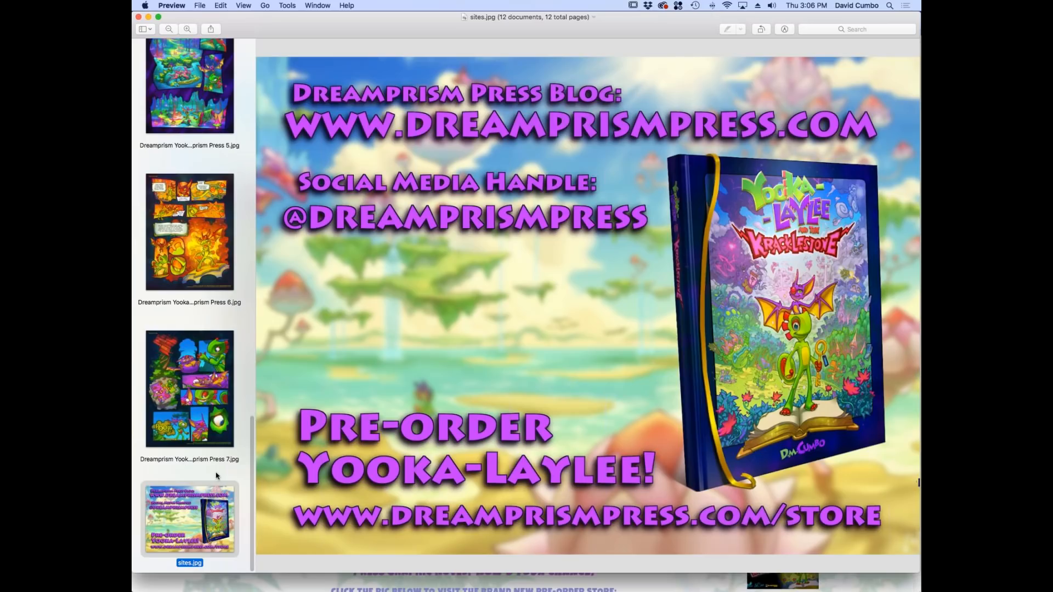
drag(251, 439, 250, 59)
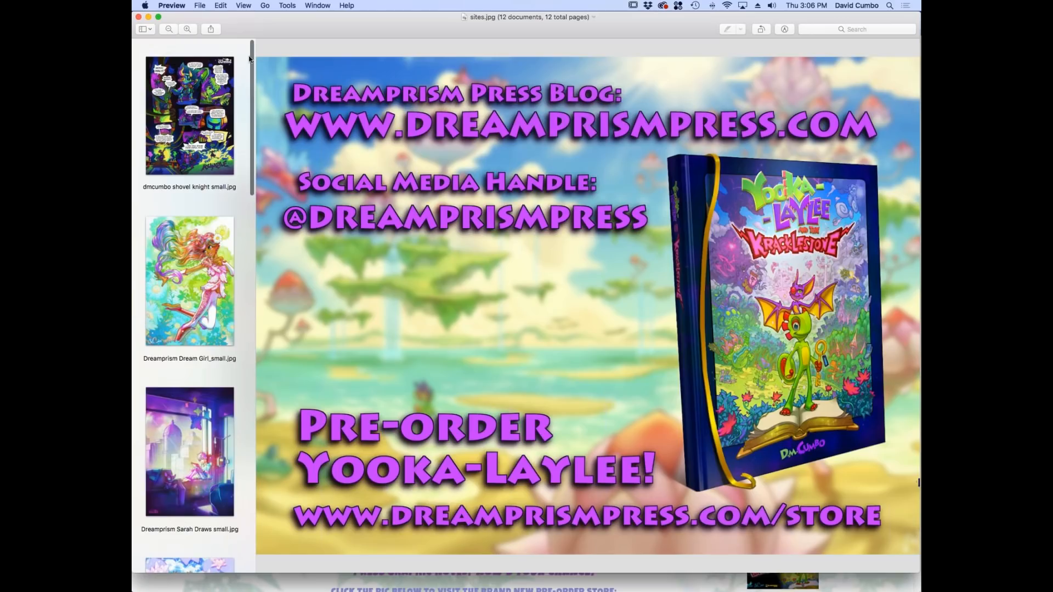
Show the illustrations Dreamprism Dream Girl_small.jpg and Dreamprism Sarah Draws small.jpg.
click(187, 322)
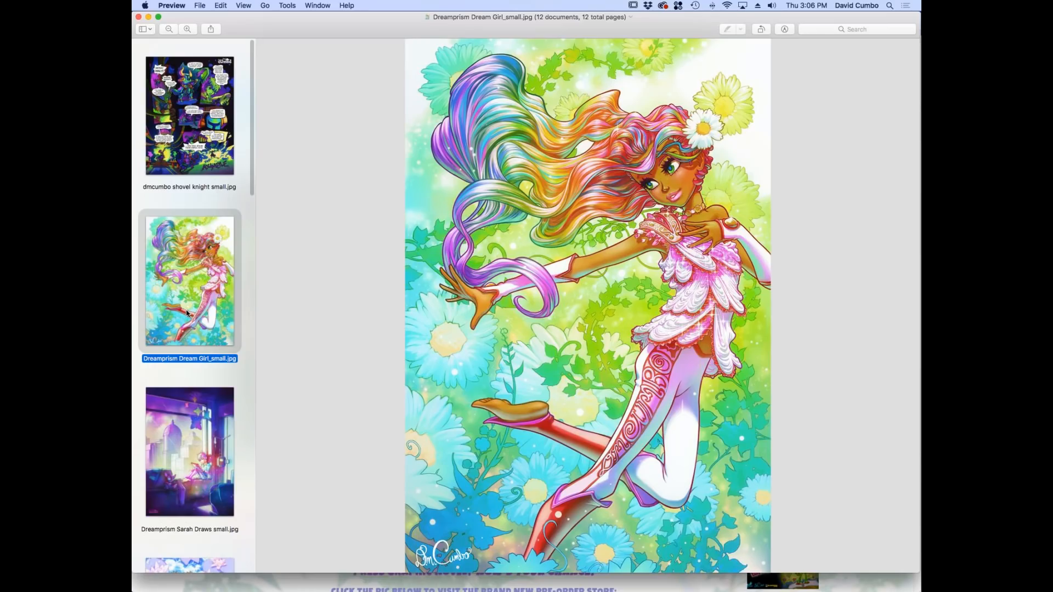
click(190, 406)
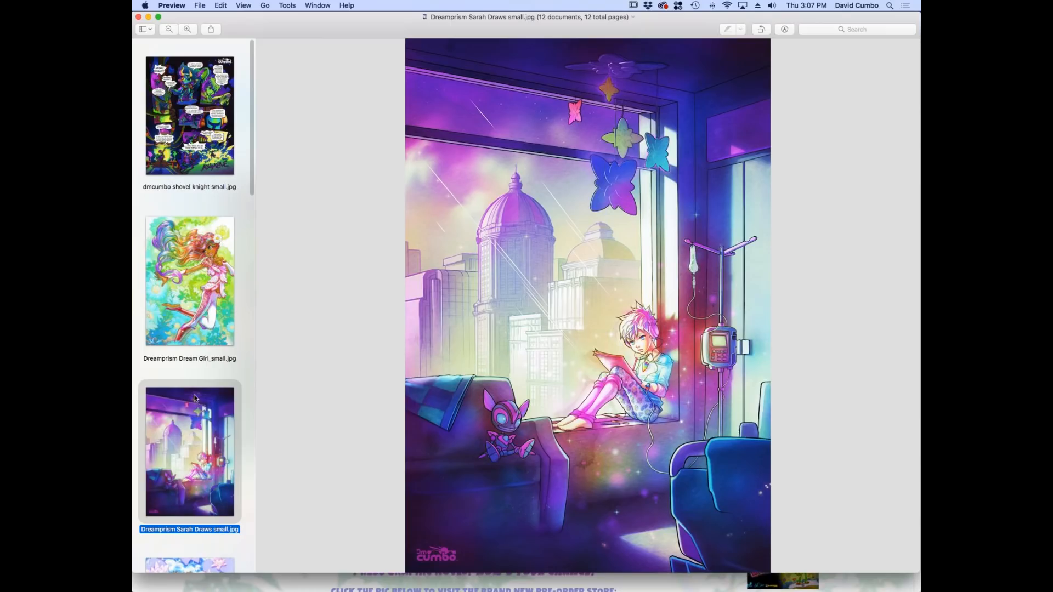
Show the Yooka-Laylee and the Kracklestone images in order: the book cover and comic pages Press 2.jpg and Press 3.jpg.
drag(252, 160, 248, 352)
click(195, 259)
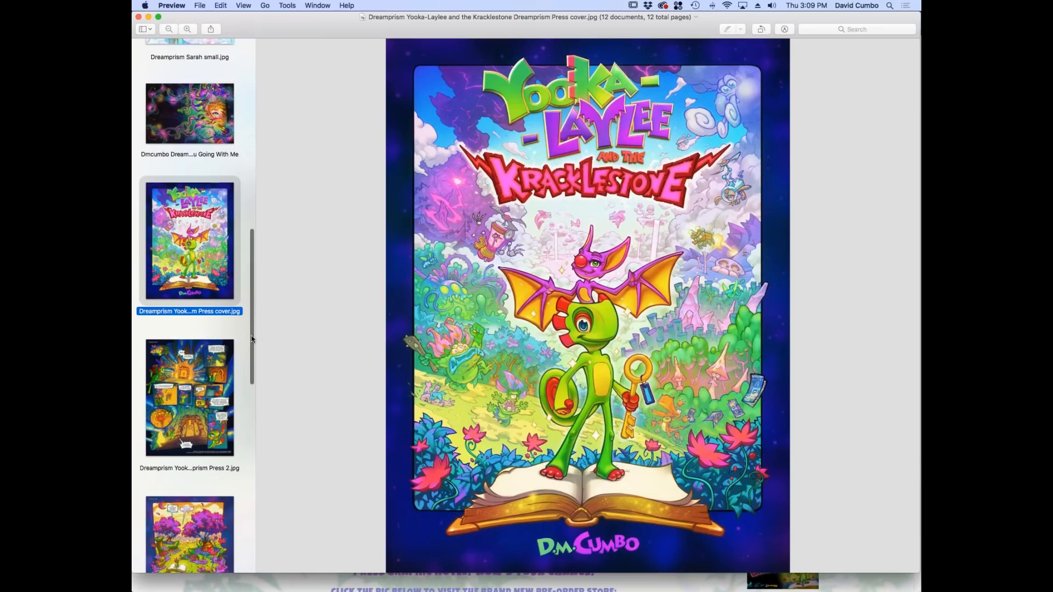
scroll(203, 296, down, 3)
click(206, 337)
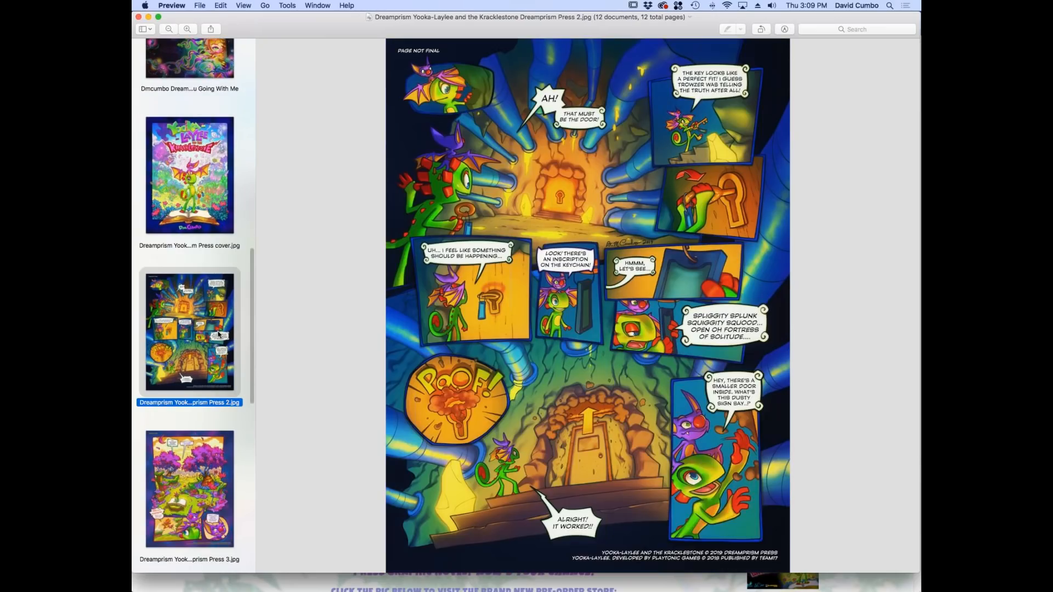
scroll(208, 337, down, 6)
click(203, 344)
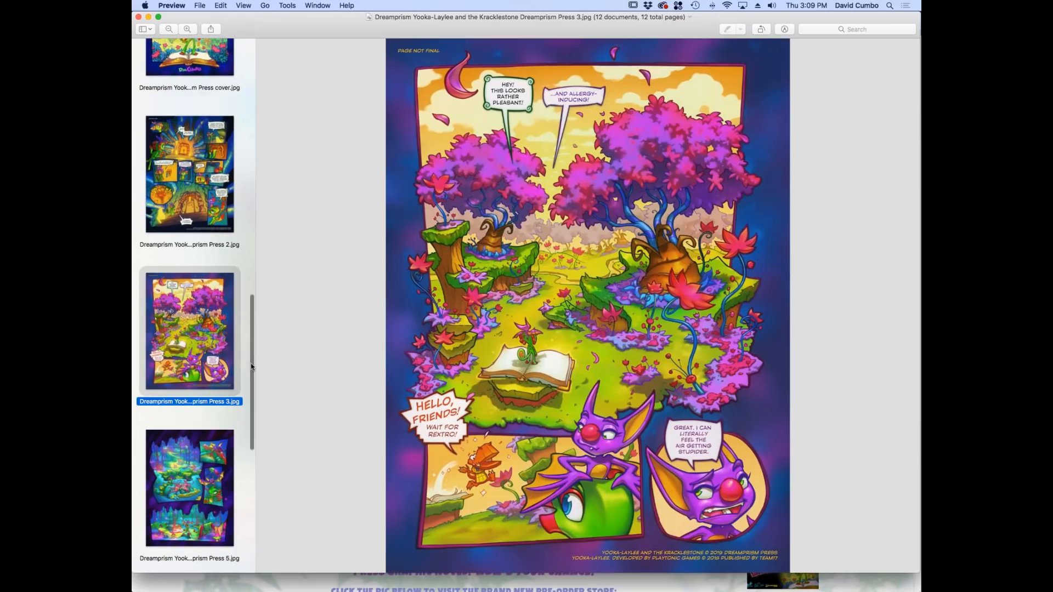
Show the comic pages Press 6.jpg and Press 7.jpg, finishing on sites.jpg.
scroll(203, 344, down, 7)
scroll(250, 413, down, 6)
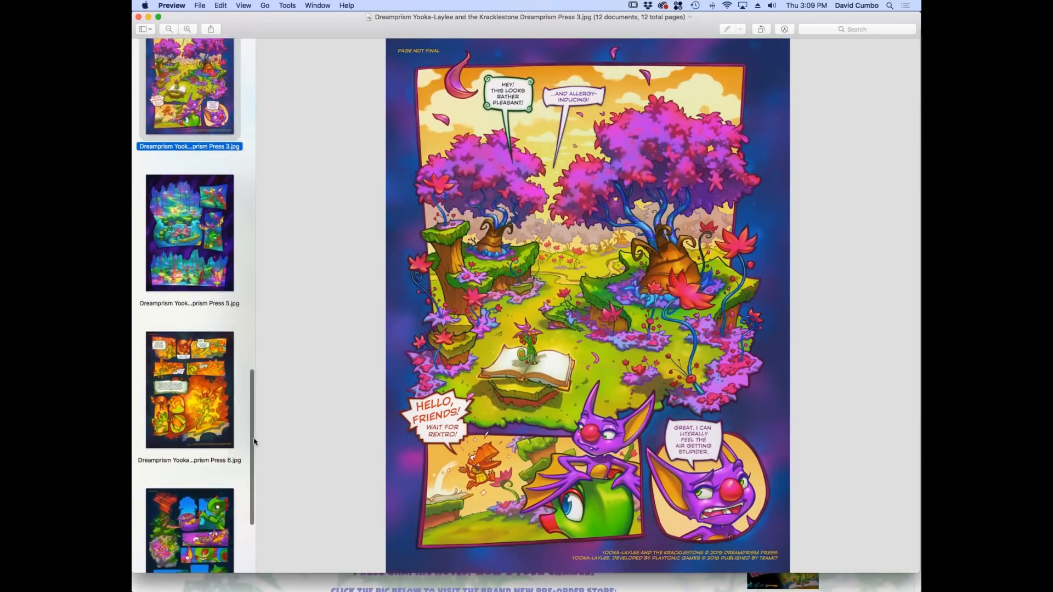
click(196, 311)
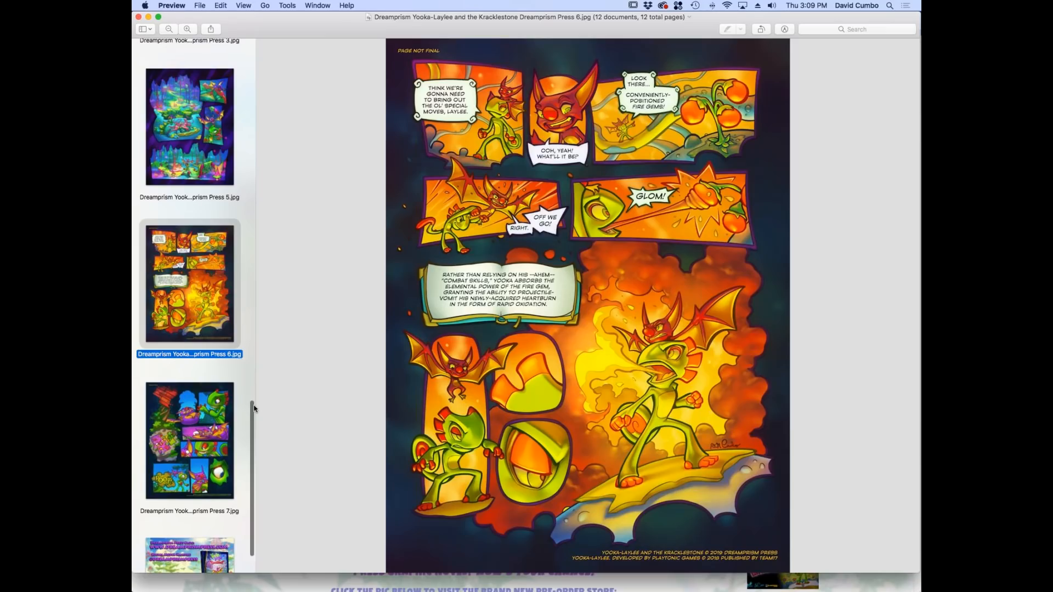
click(211, 422)
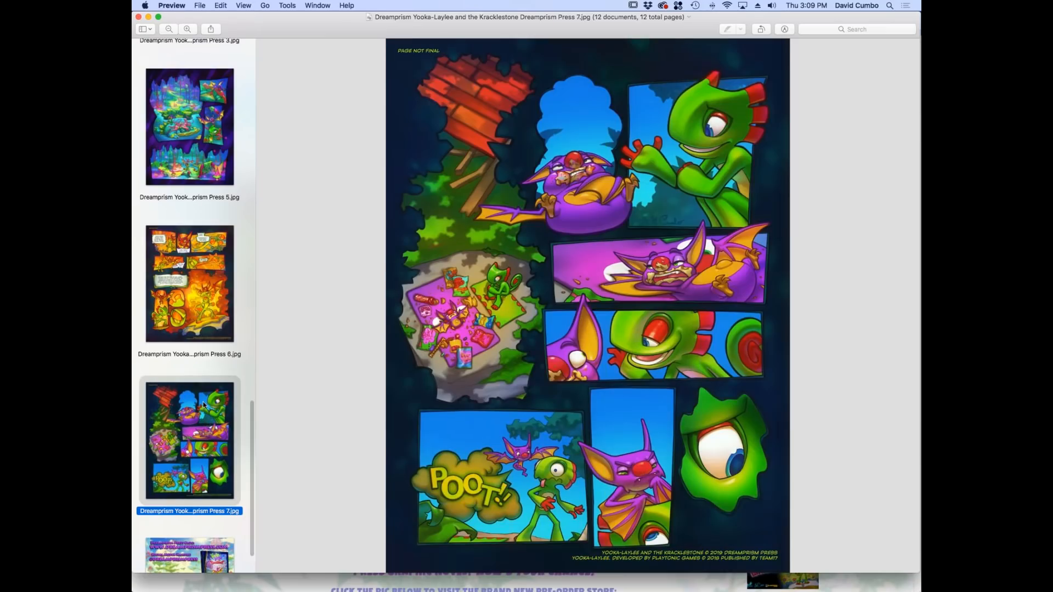
scroll(250, 421, down, 2)
click(207, 486)
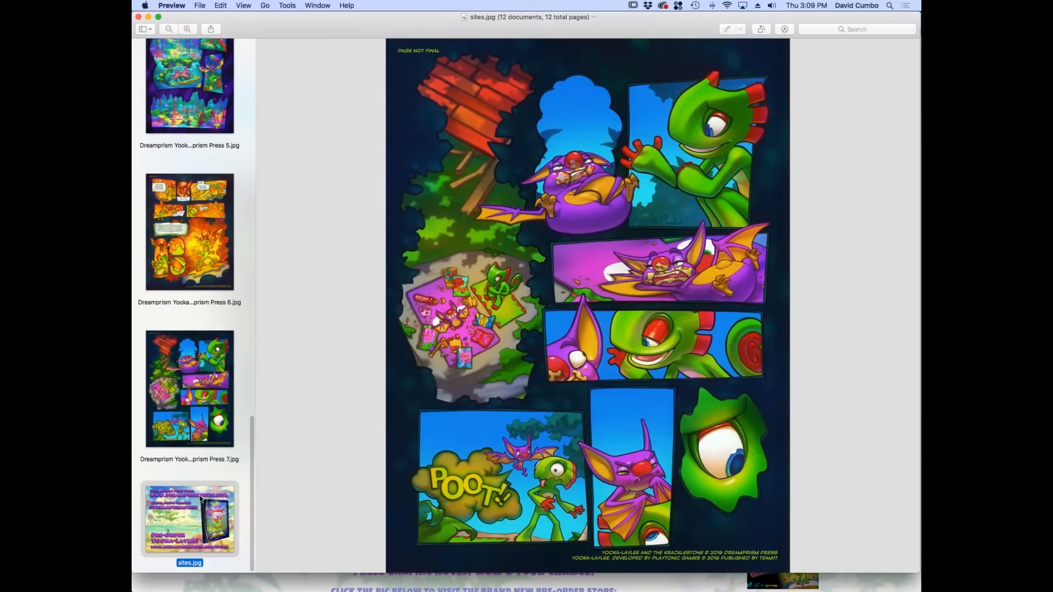